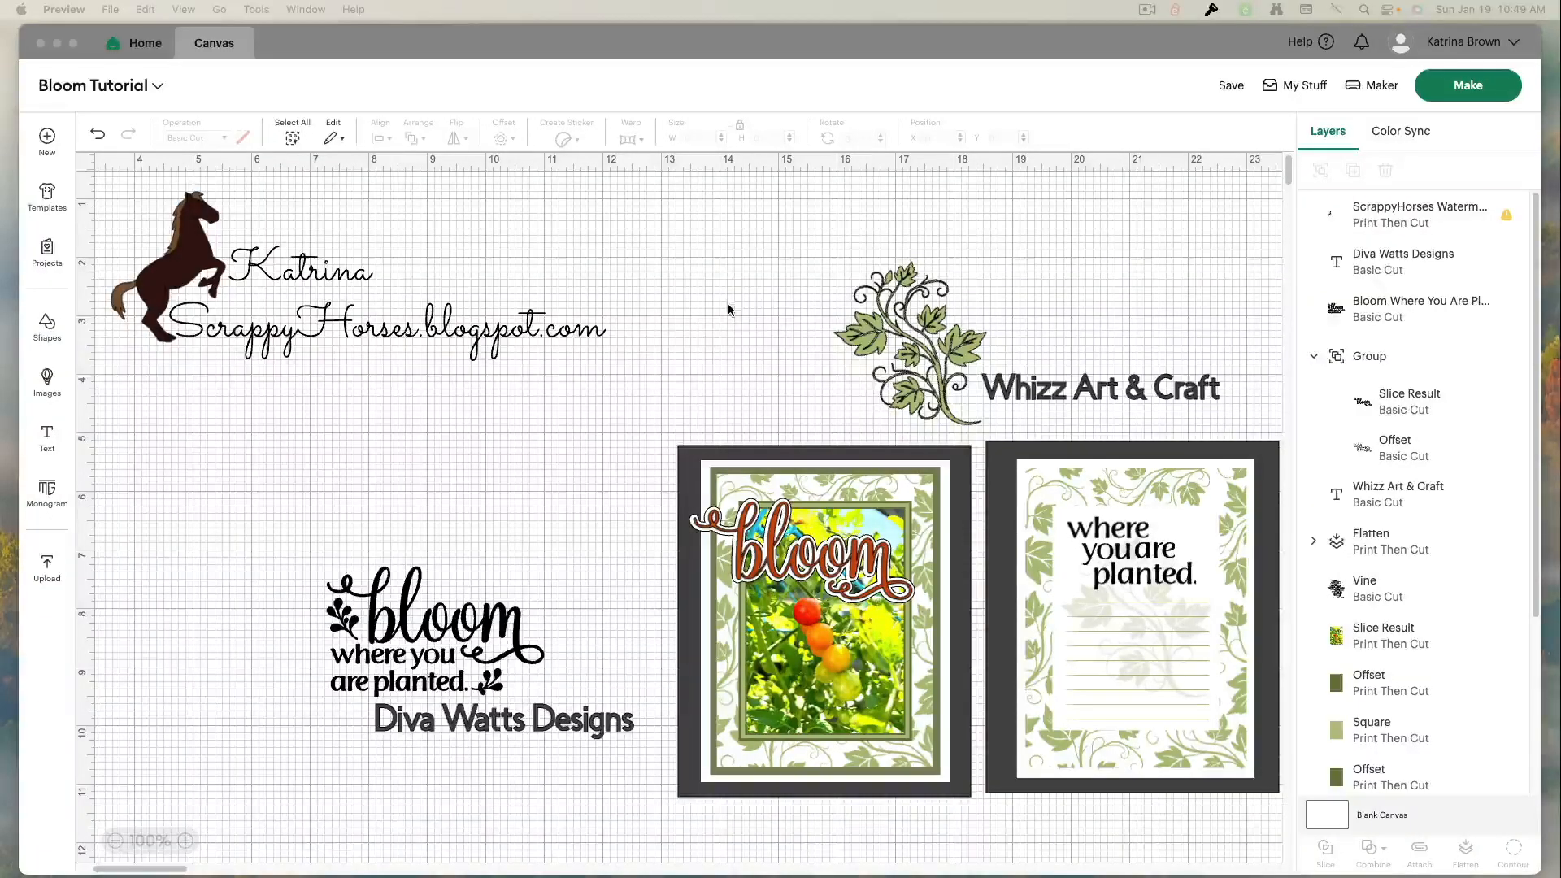
Step: Move the front card's dark base squares and the white and green background layers off to the canvas's lower right
scroll(739, 379, down, 2)
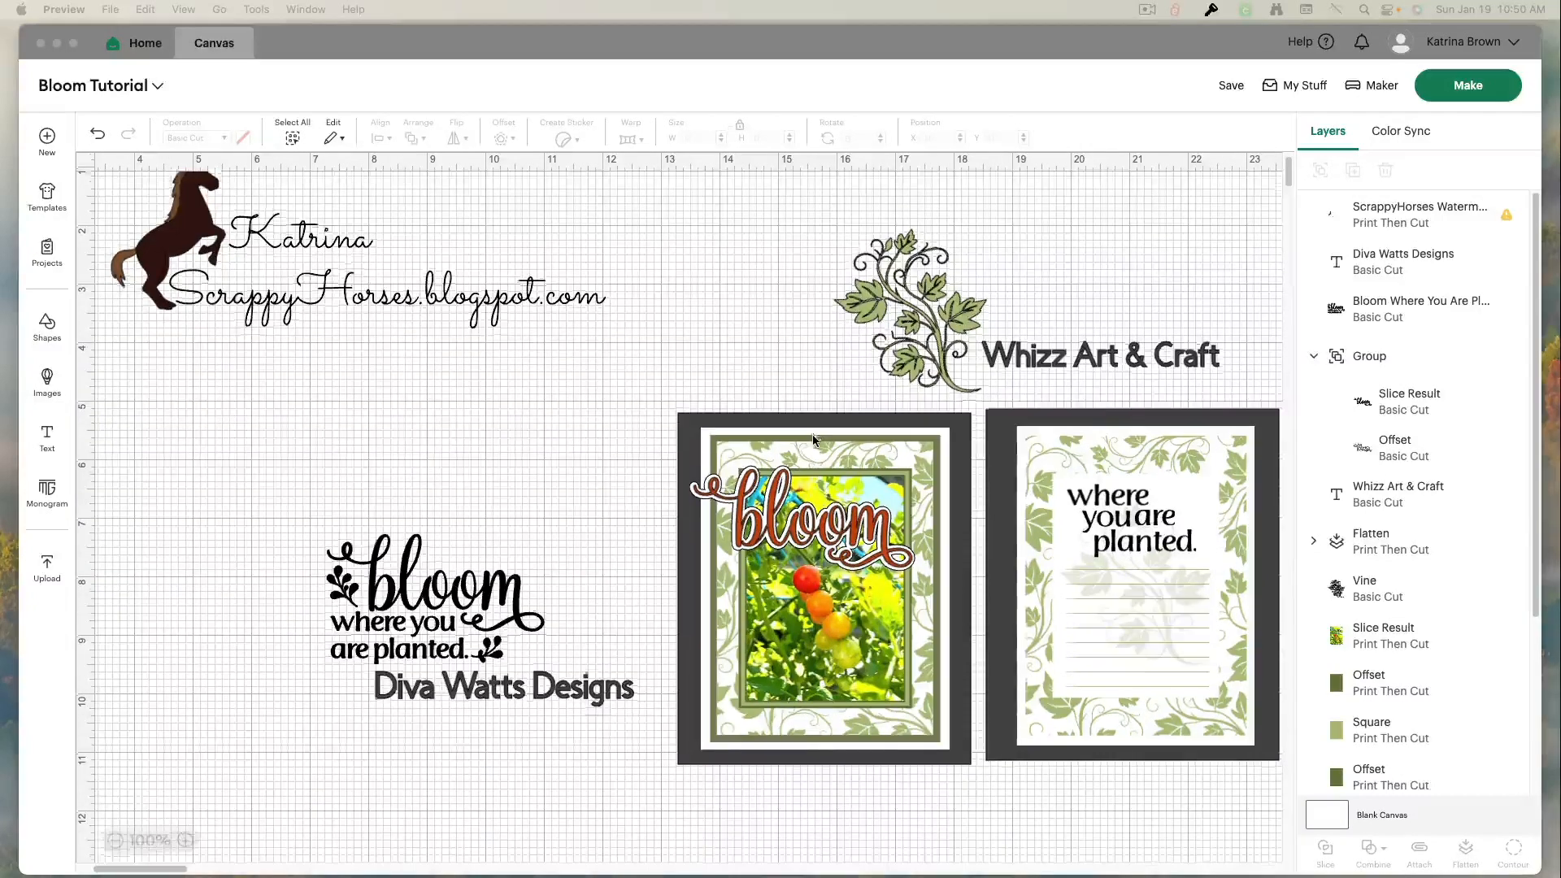
scroll(812, 439, down, 2)
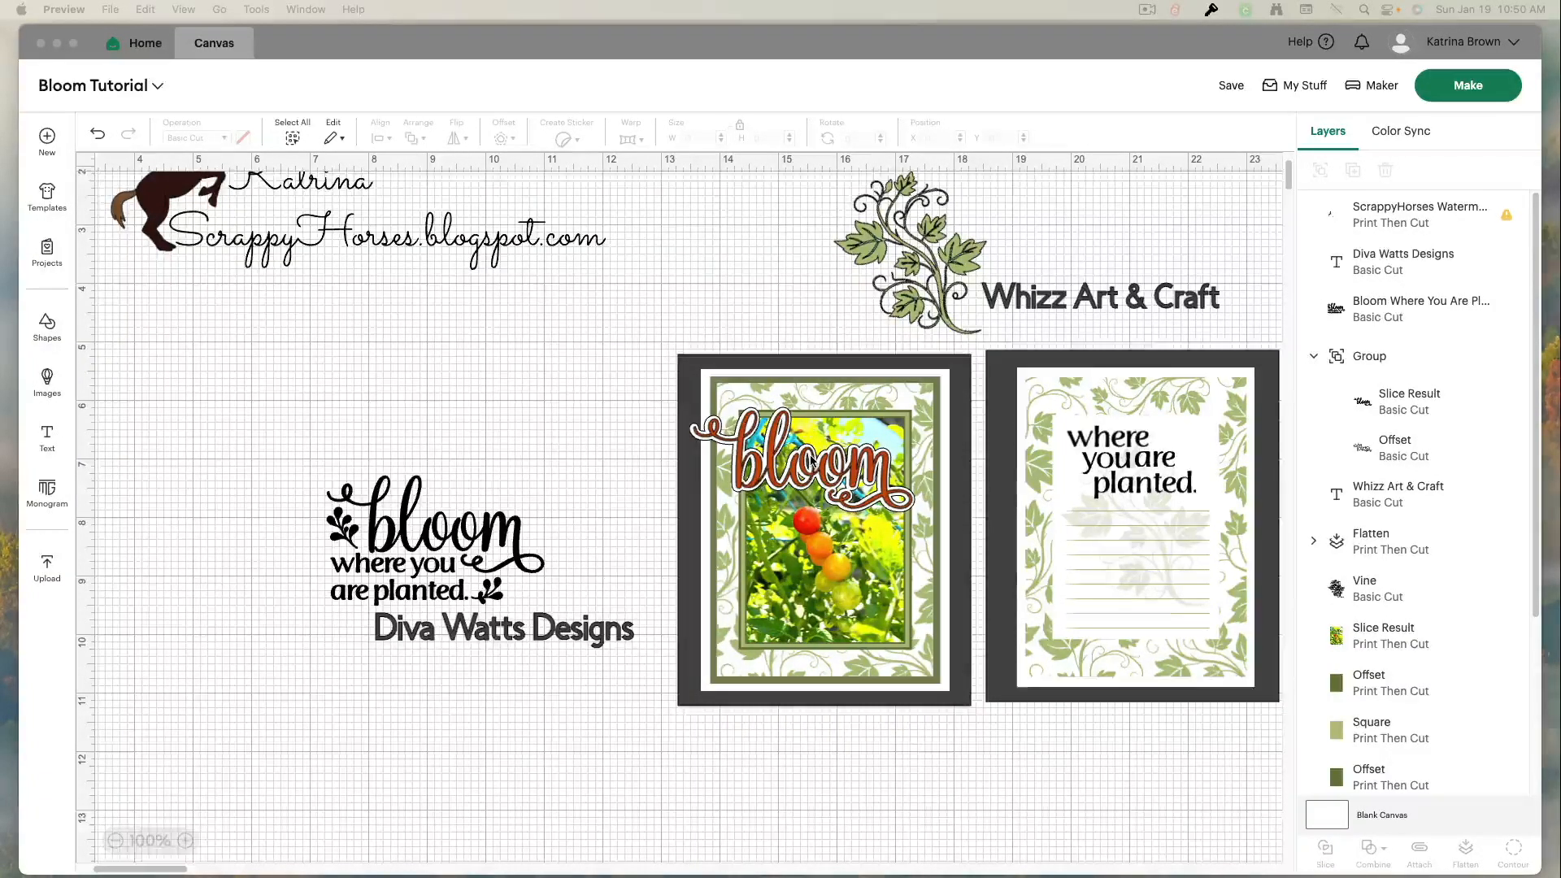
scroll(813, 460, down, 1)
scroll(824, 456, down, 5)
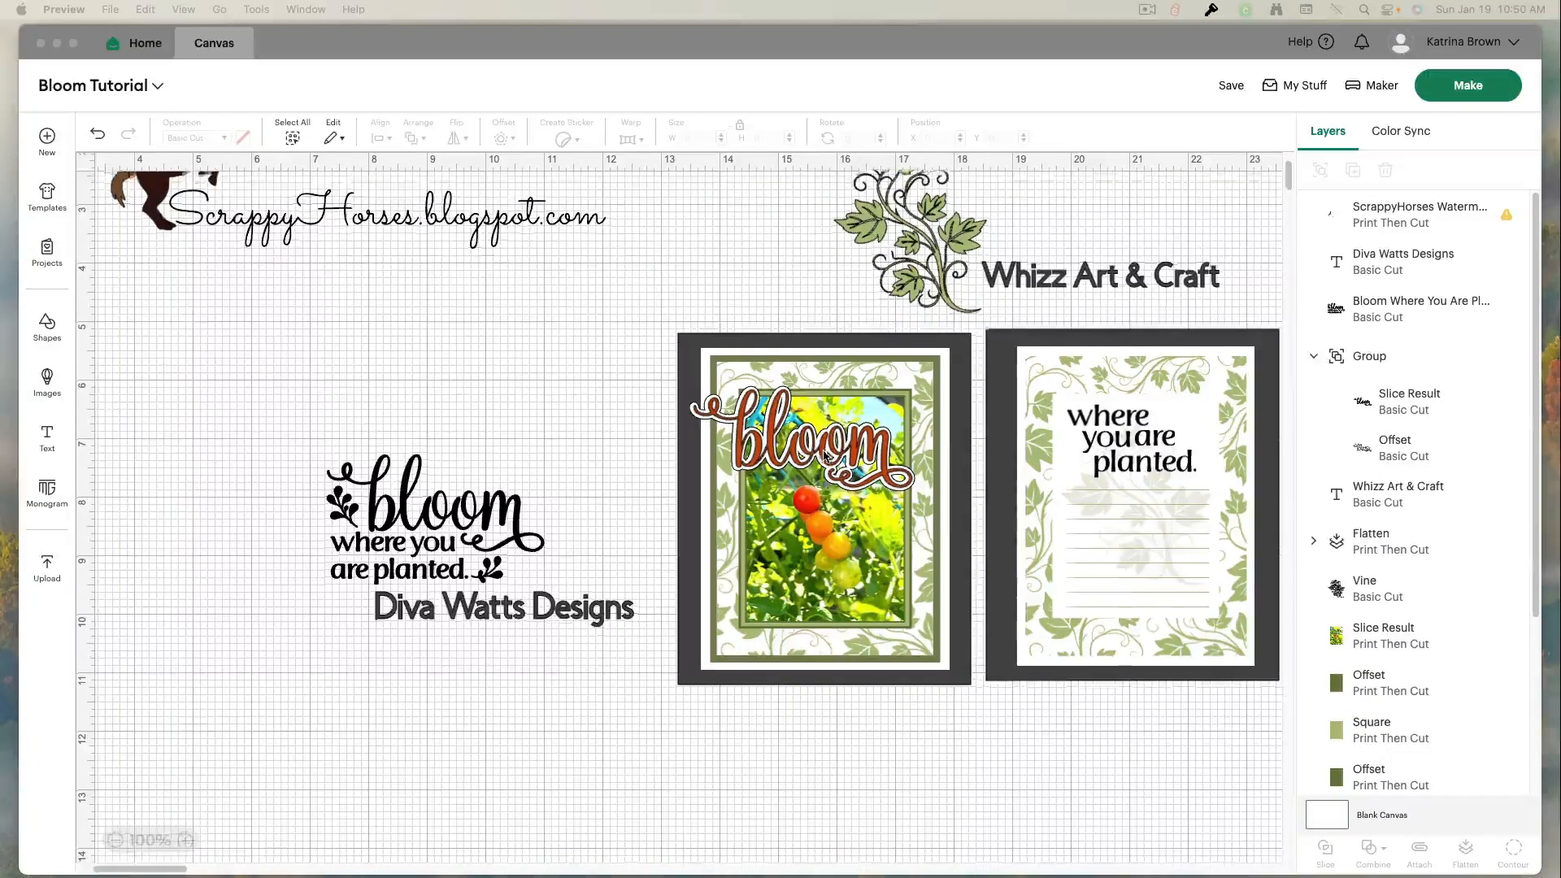
scroll(823, 451, down, 3)
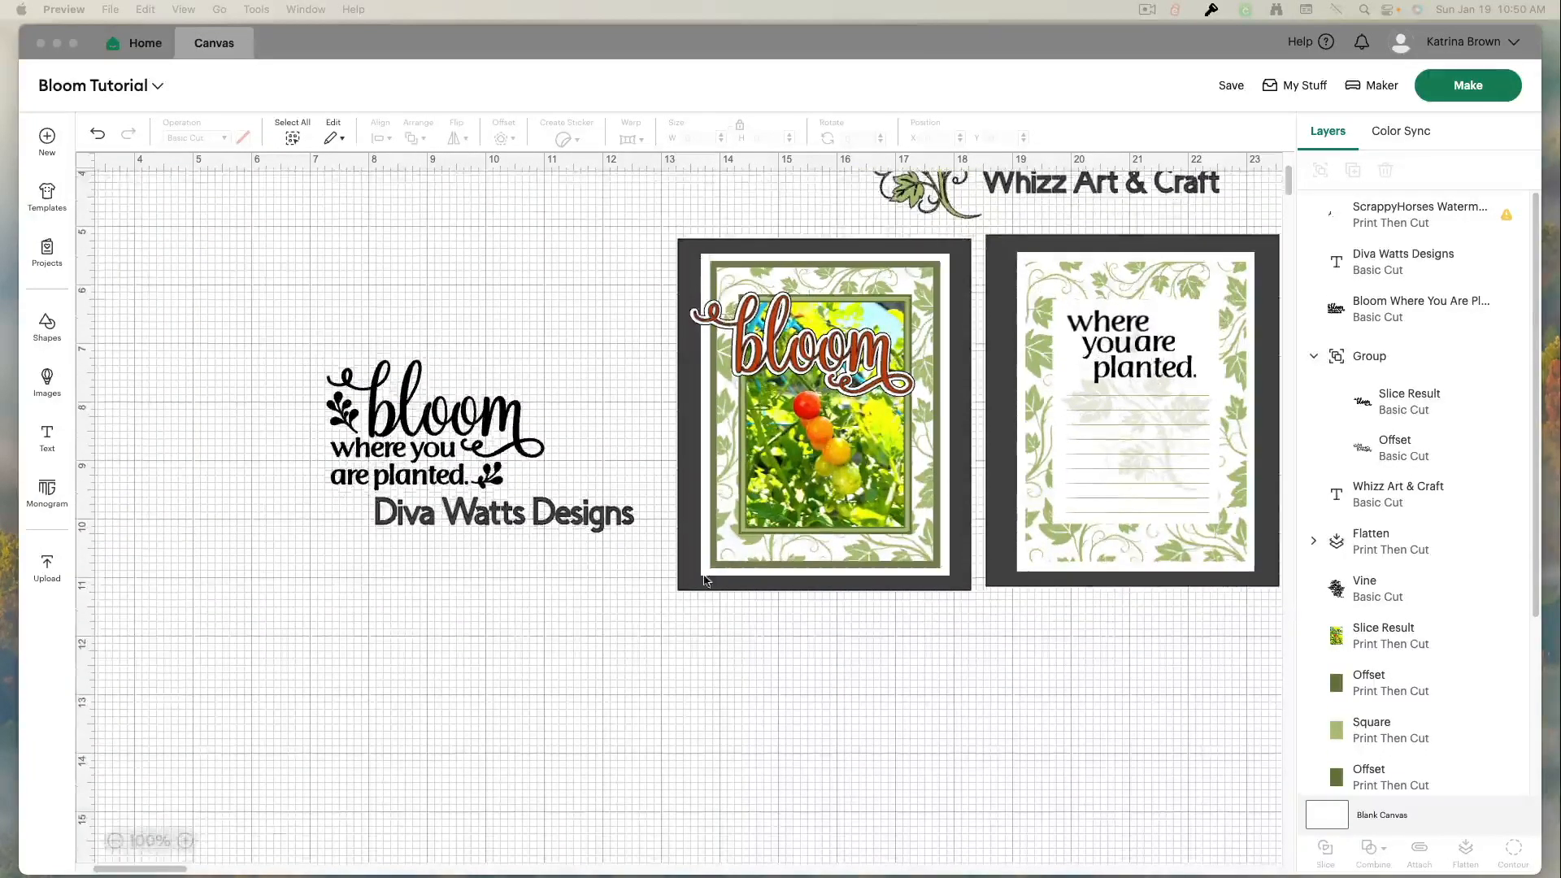
click(687, 585)
drag(687, 585, 1231, 860)
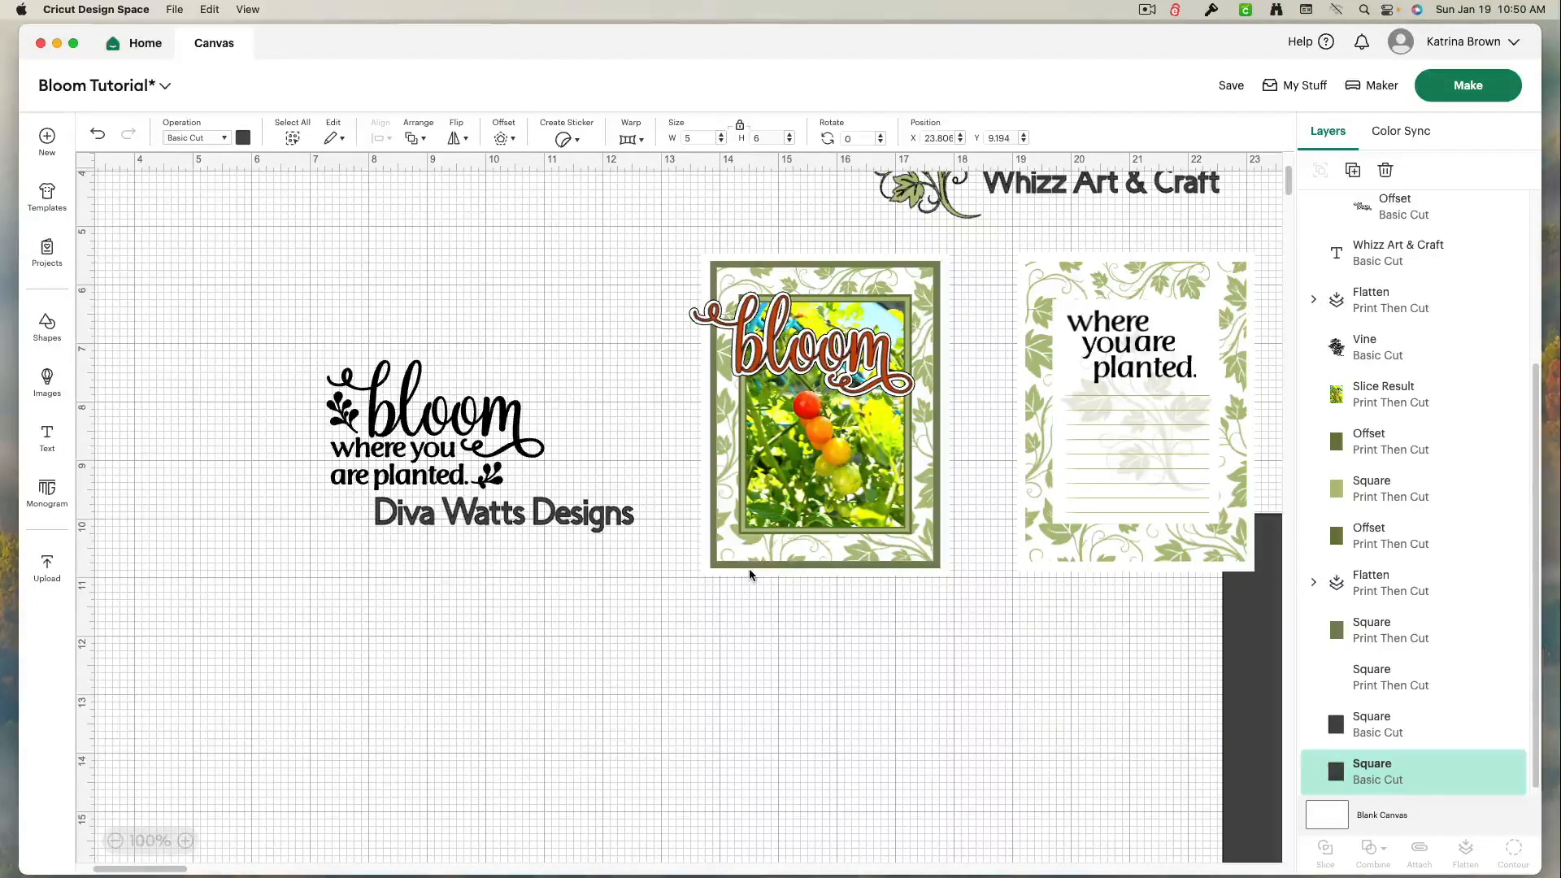
drag(754, 577, 1011, 876)
drag(1081, 720, 1198, 714)
drag(743, 569, 1284, 768)
Step: Separate the remaining front card layers, moving the vine-pattern panel to the left and the tomato photo with its green mats to the lower right
drag(721, 547, 189, 566)
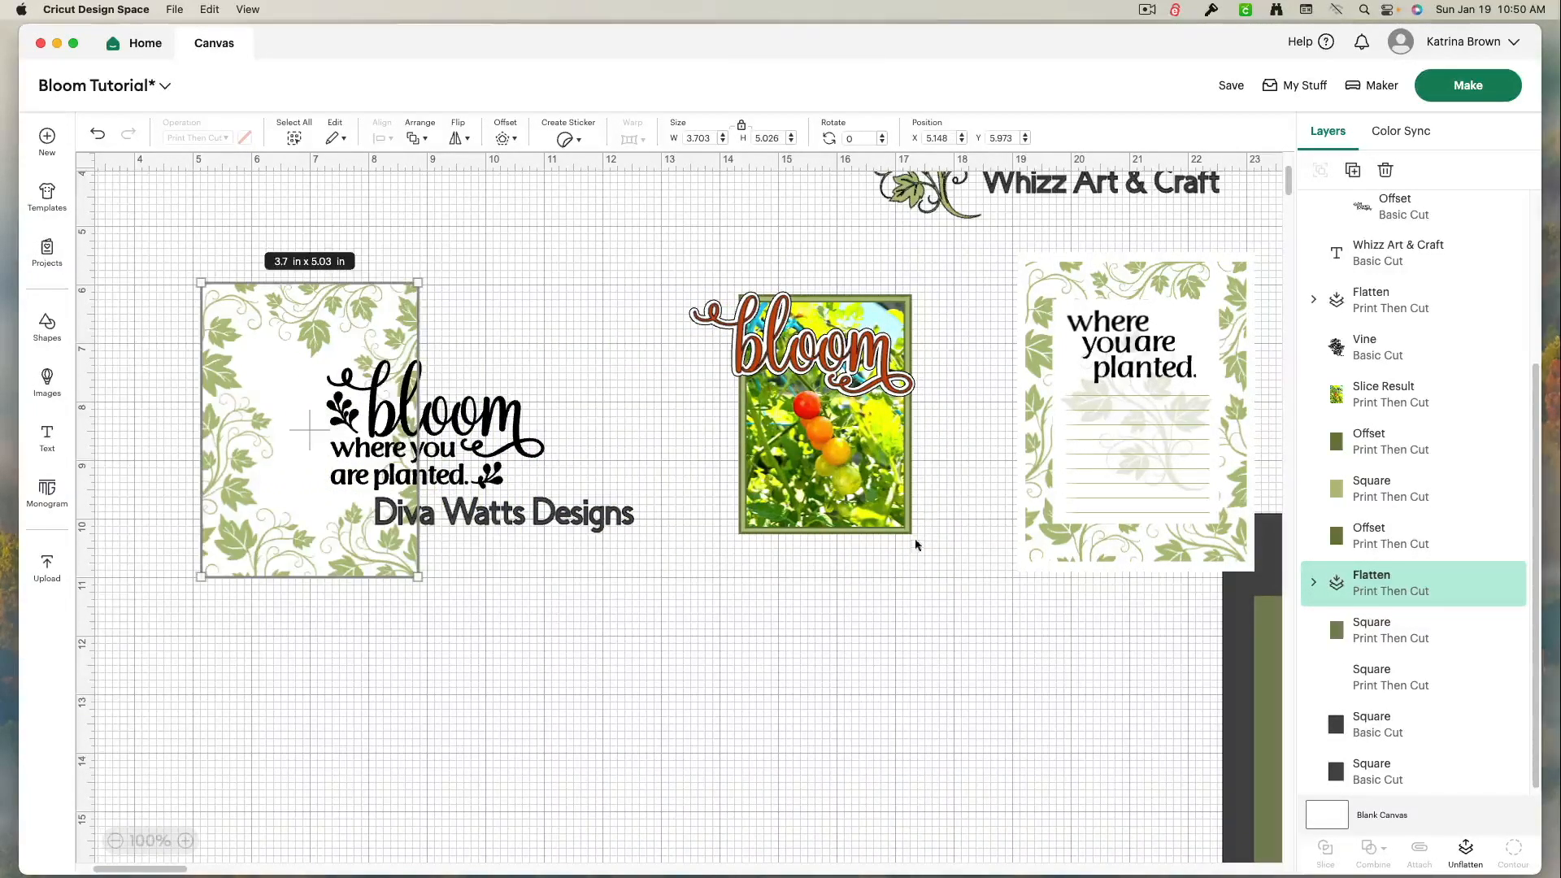
drag(851, 510, 642, 465)
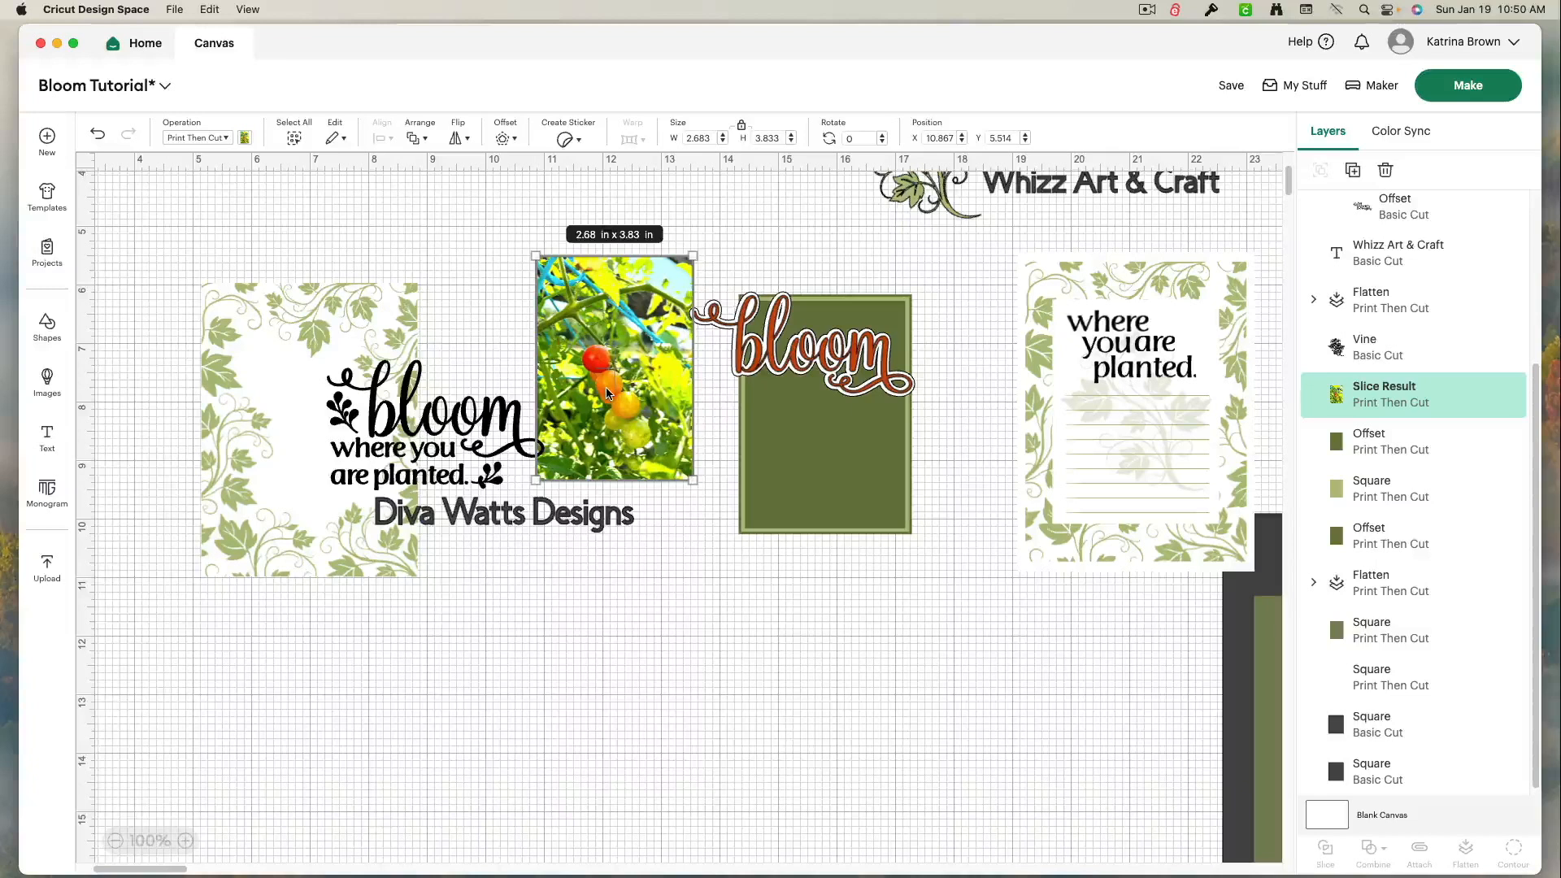
drag(615, 403, 1309, 816)
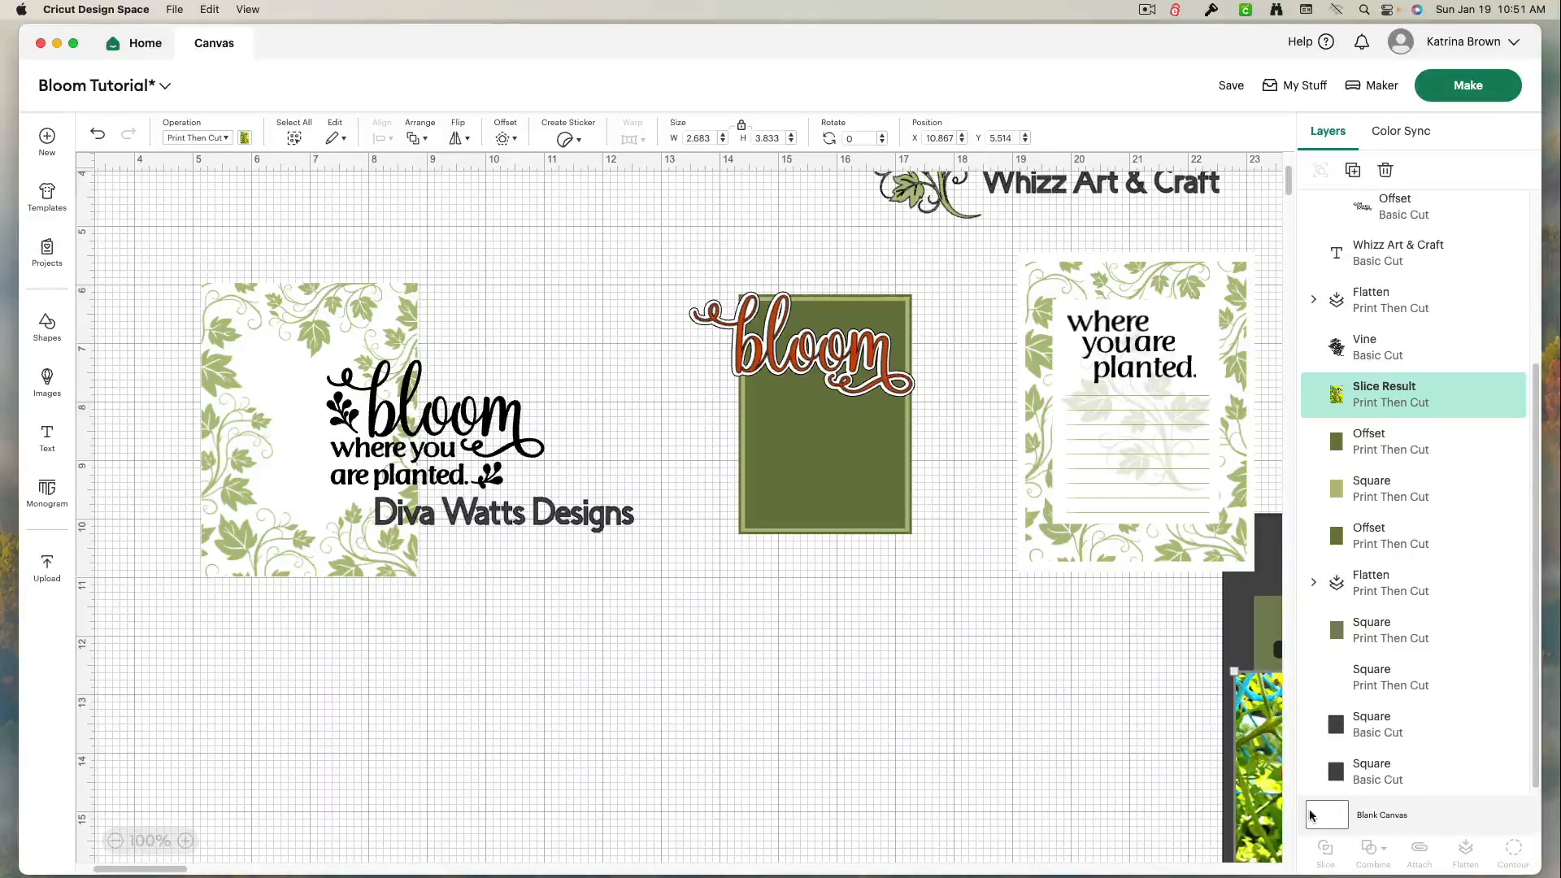
drag(942, 617, 1202, 837)
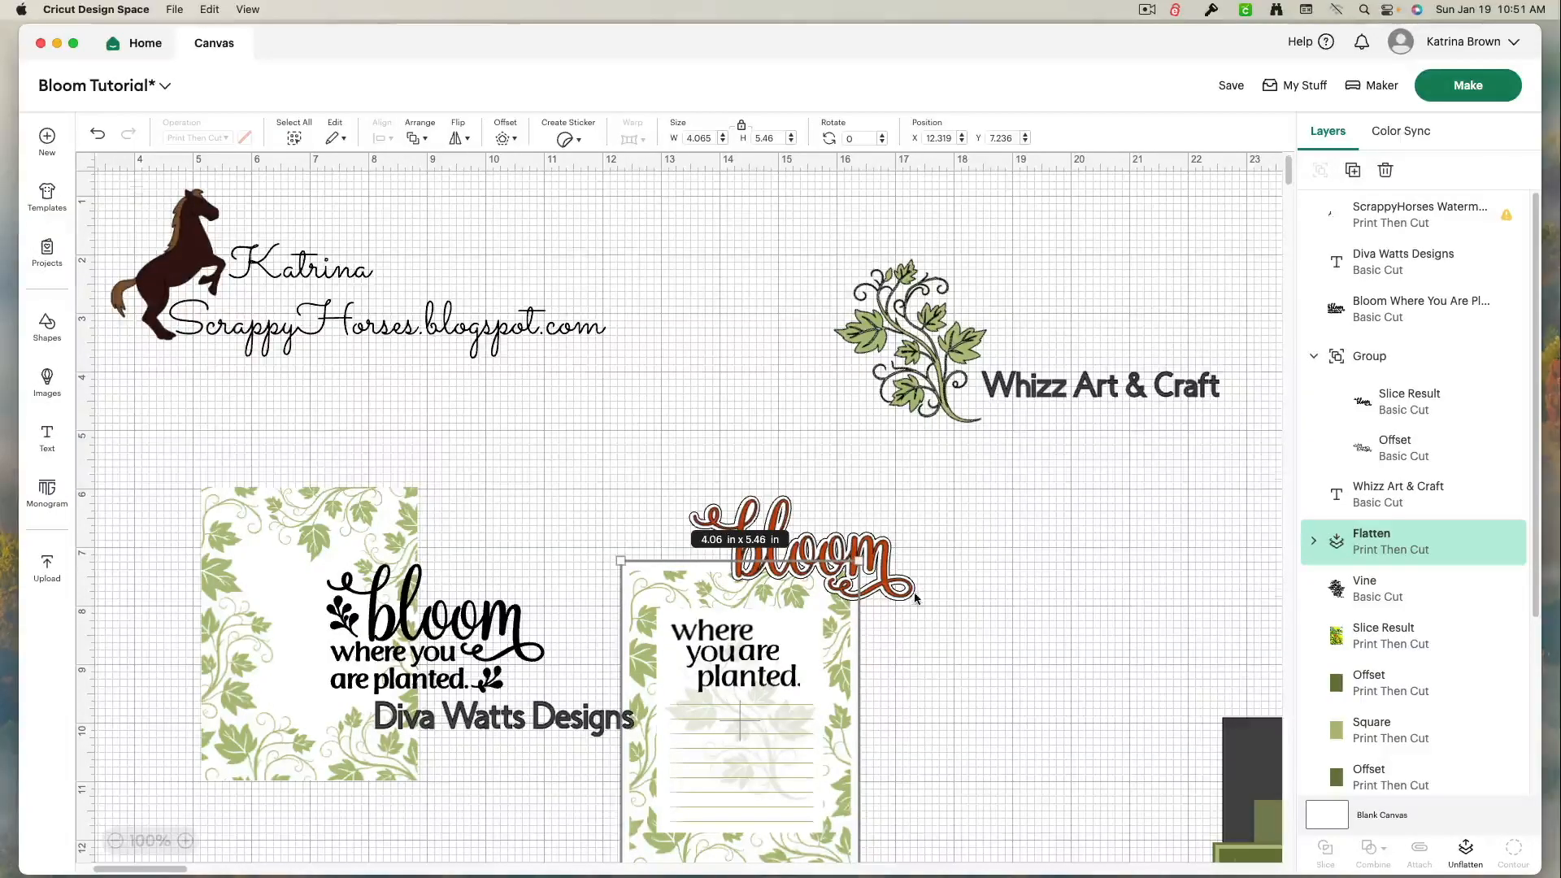
Step: Place the flattened "where you are planted" panel just below the bloom title
scroll(915, 597, down, 3)
scroll(914, 597, down, 3)
drag(742, 599, 820, 662)
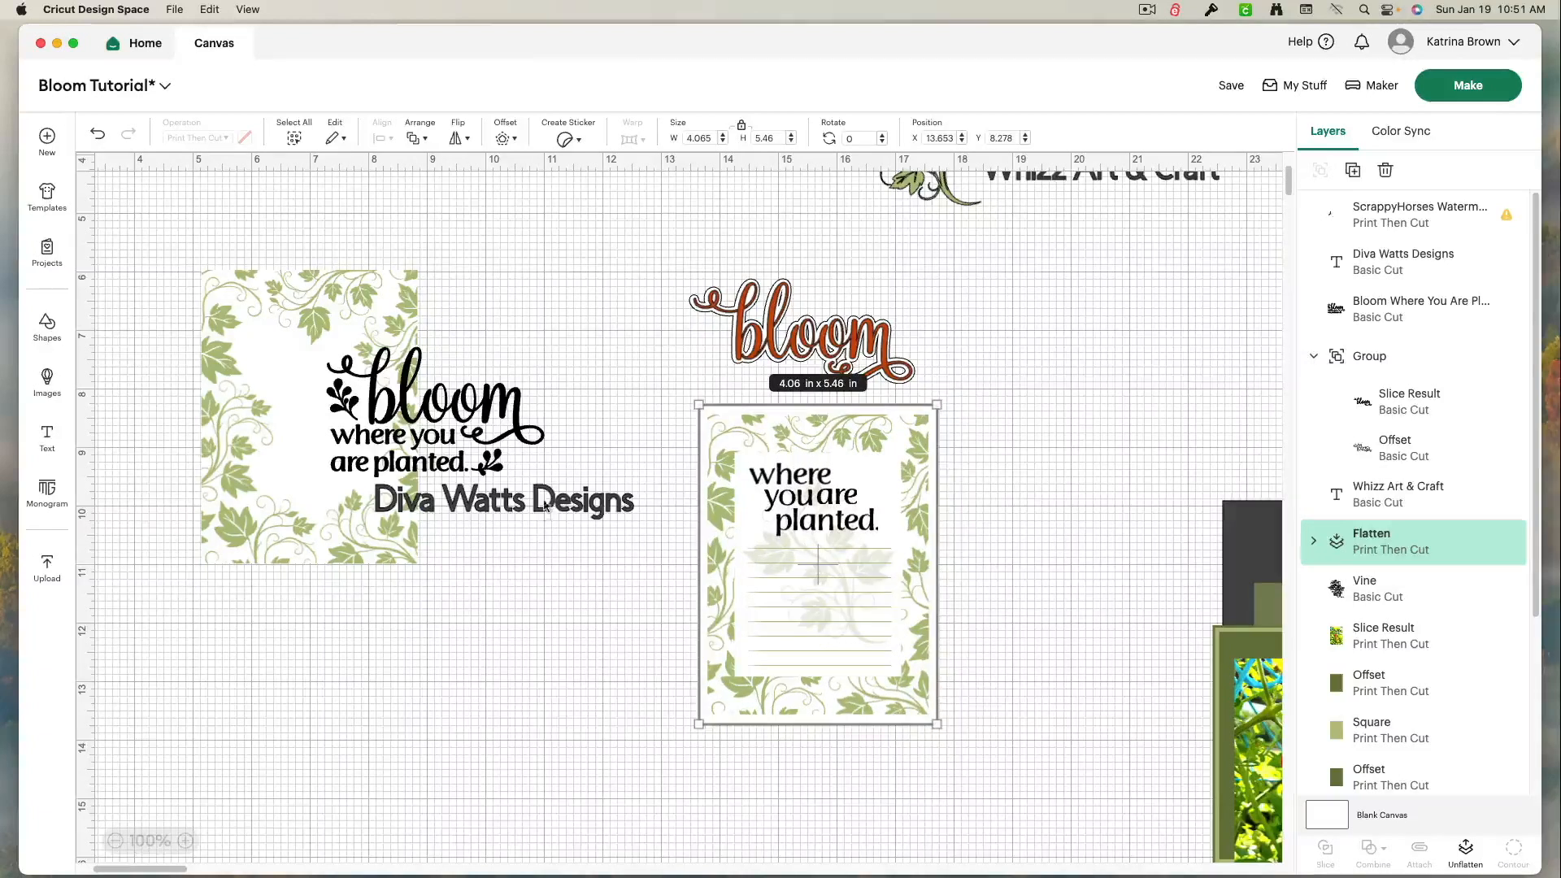
Step: Move the bloom quote artwork with its Diva Watts Designs label right of the bloom title, and bring the vine-pattern panel against the title
mouse_move(540, 505)
mouse_down()
mouse_move(552, 496)
mouse_move(535, 512)
mouse_up()
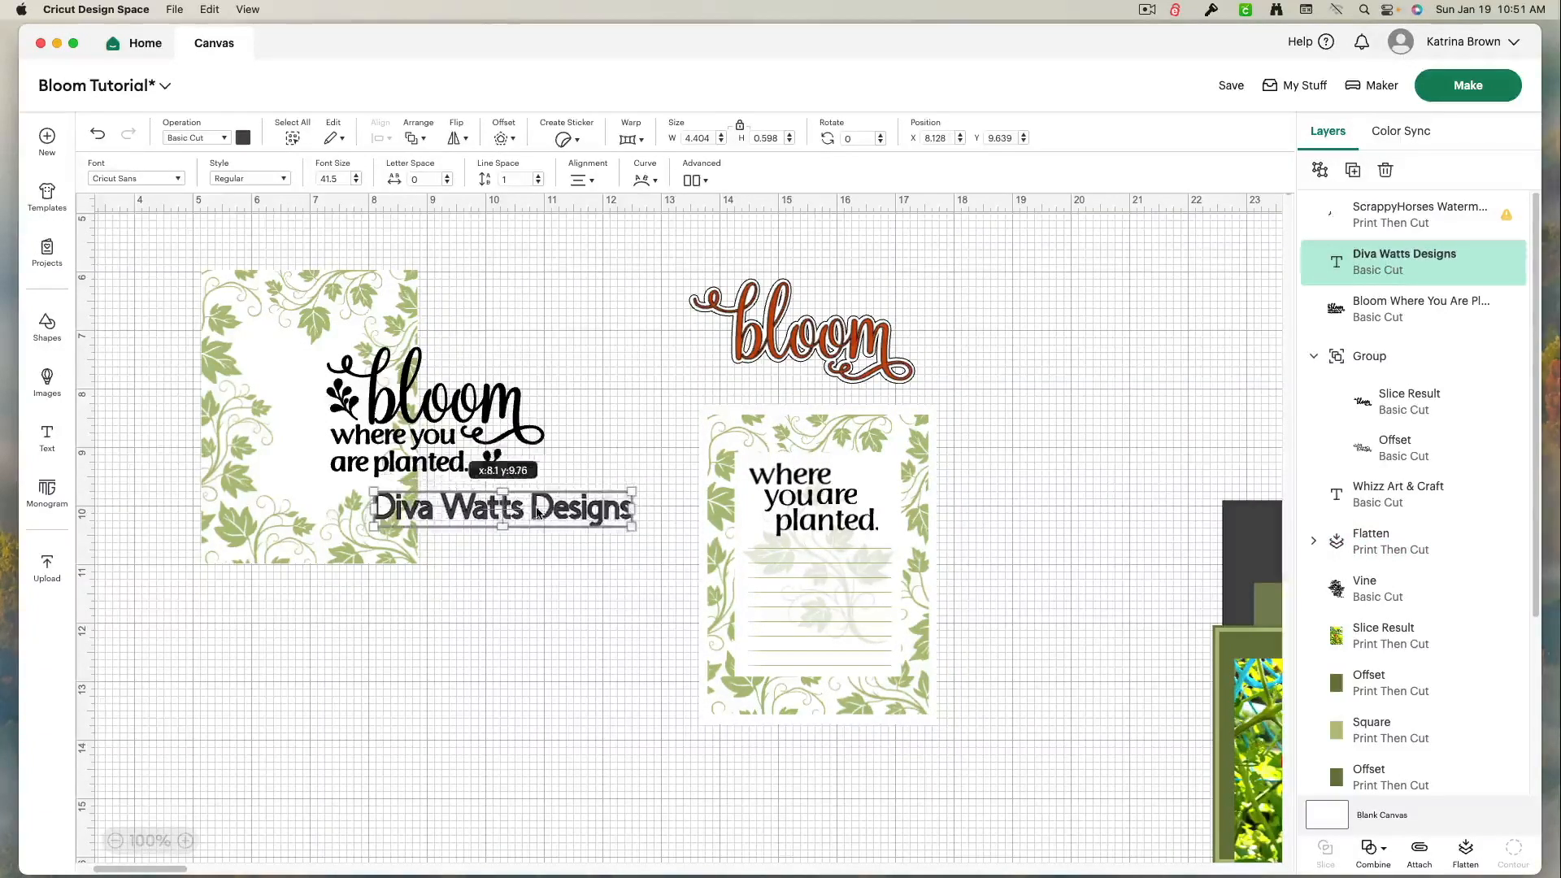
drag(292, 529, 293, 780)
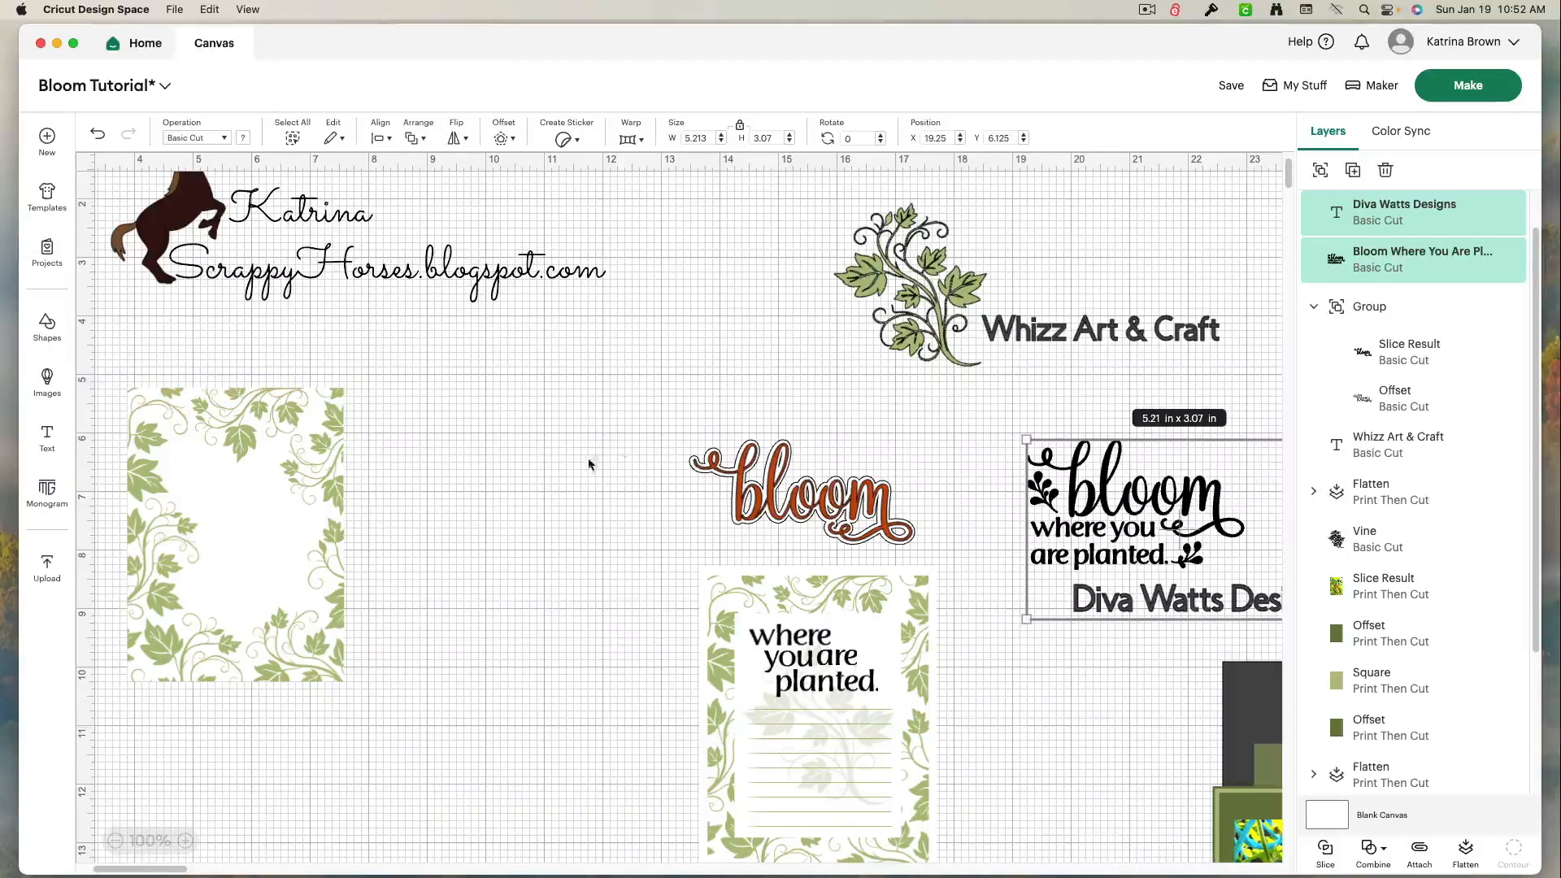
drag(308, 517, 493, 480)
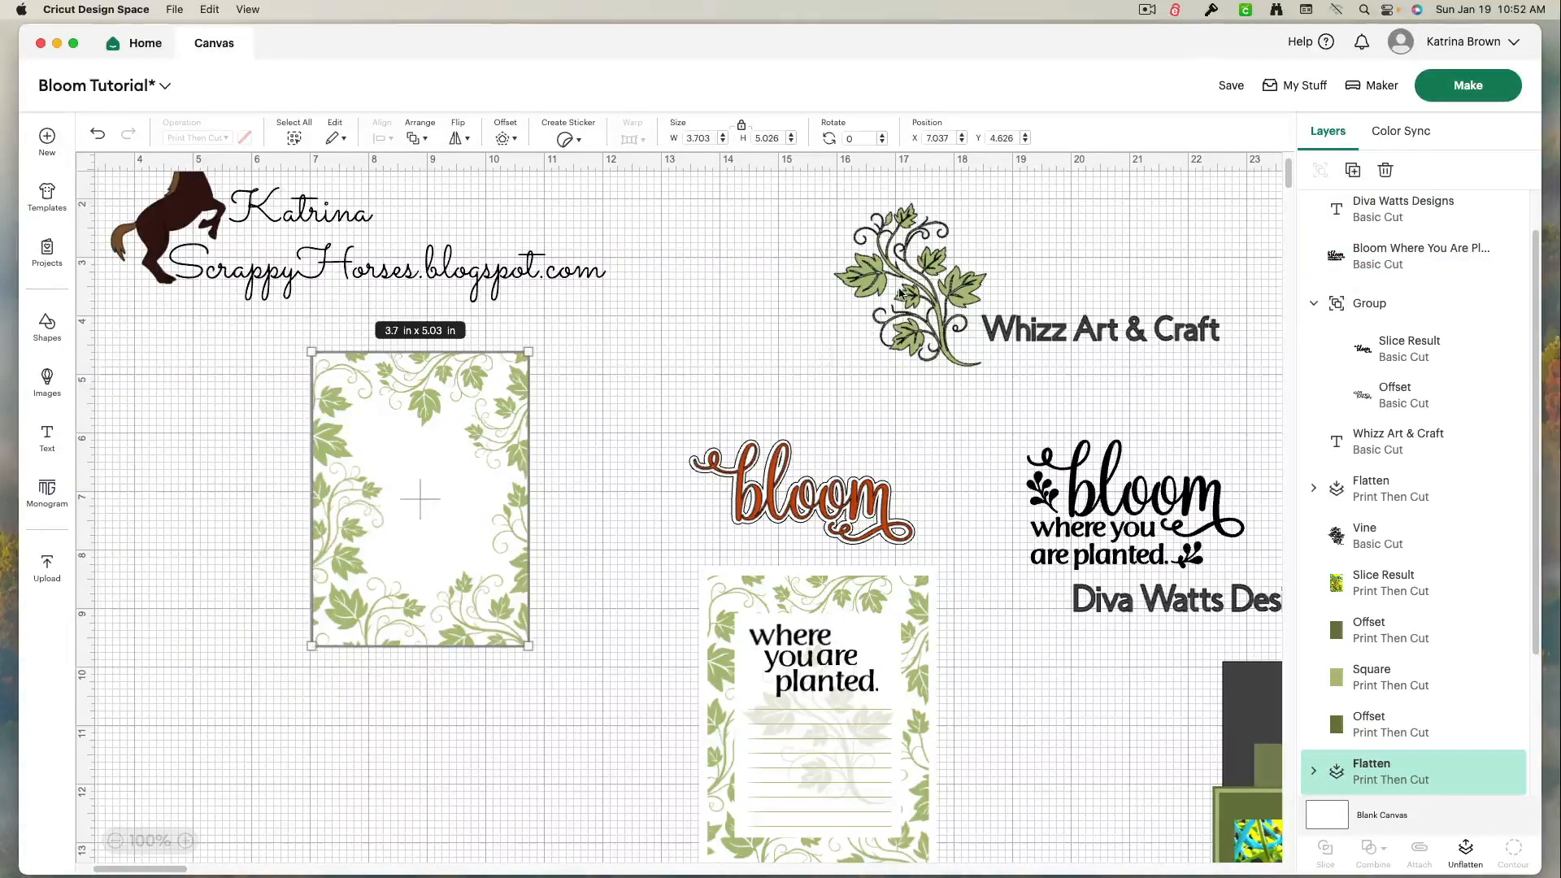
drag(363, 488, 394, 494)
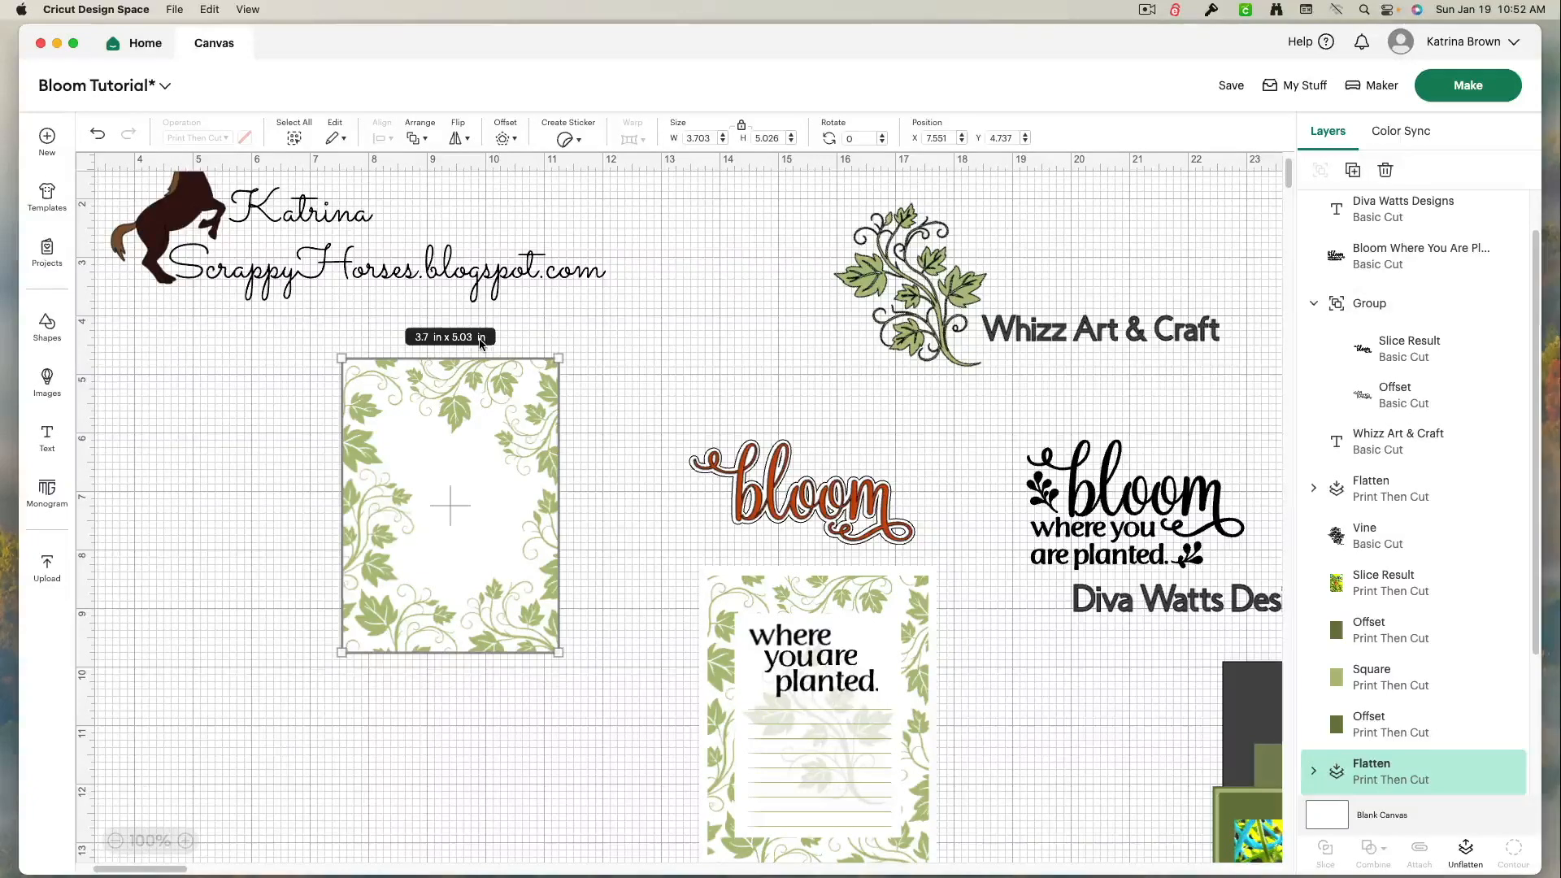
drag(413, 432, 647, 346)
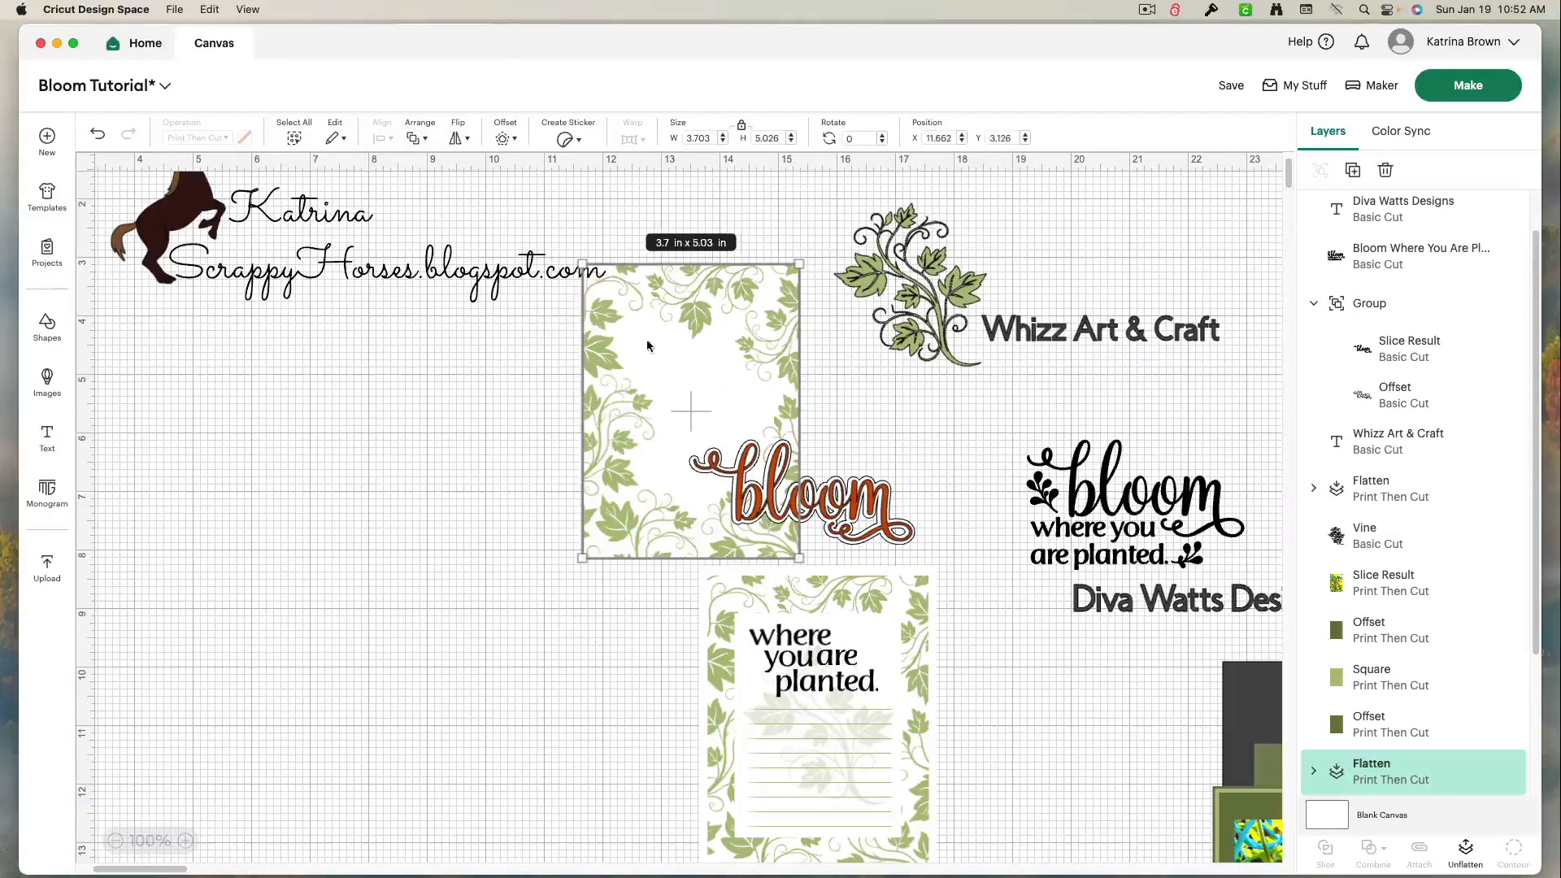
Step: Insert a basic square shape and place it in the empty canvas area left of the vine-pattern panel
click(46, 325)
click(238, 368)
drag(451, 298, 503, 465)
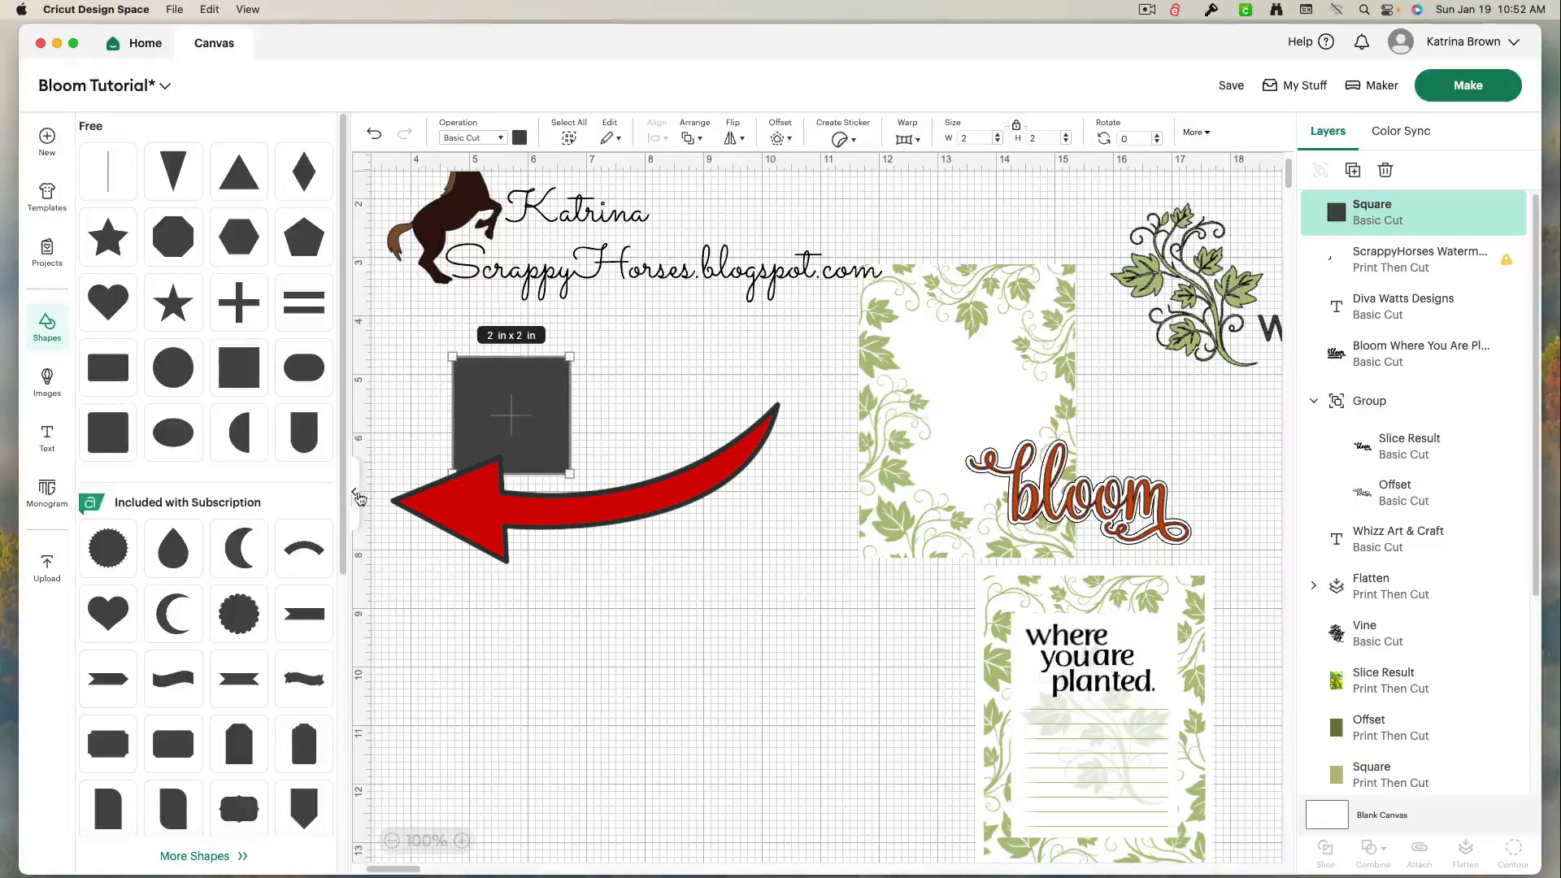
click(356, 496)
drag(264, 443, 362, 487)
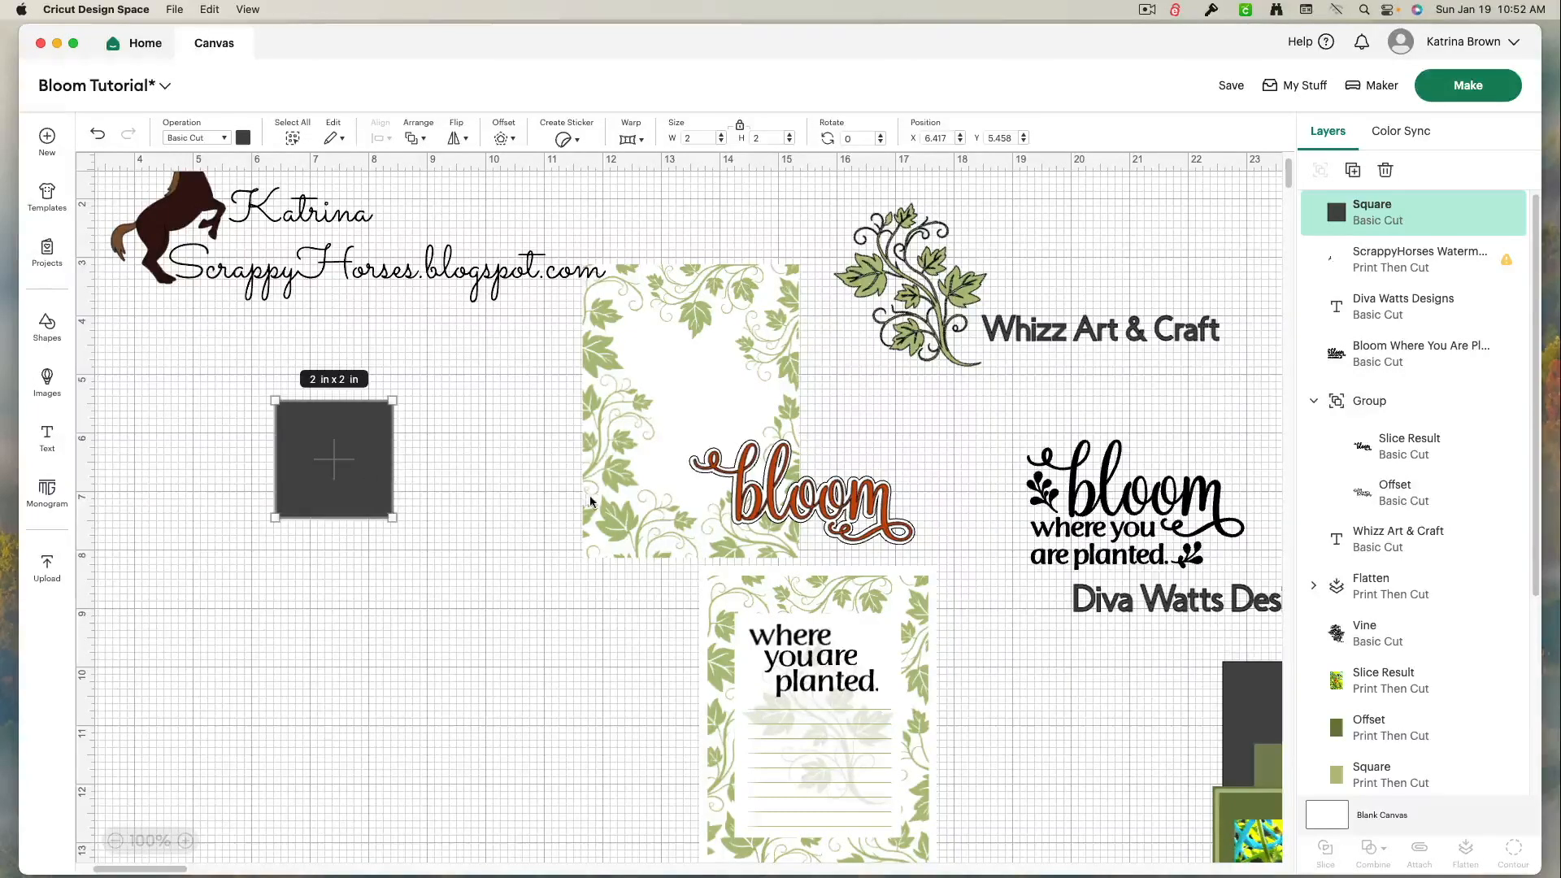
Step: Set the new square's width to 3.7 in to match the vine-pattern panel, and unlock its proportions
click(657, 335)
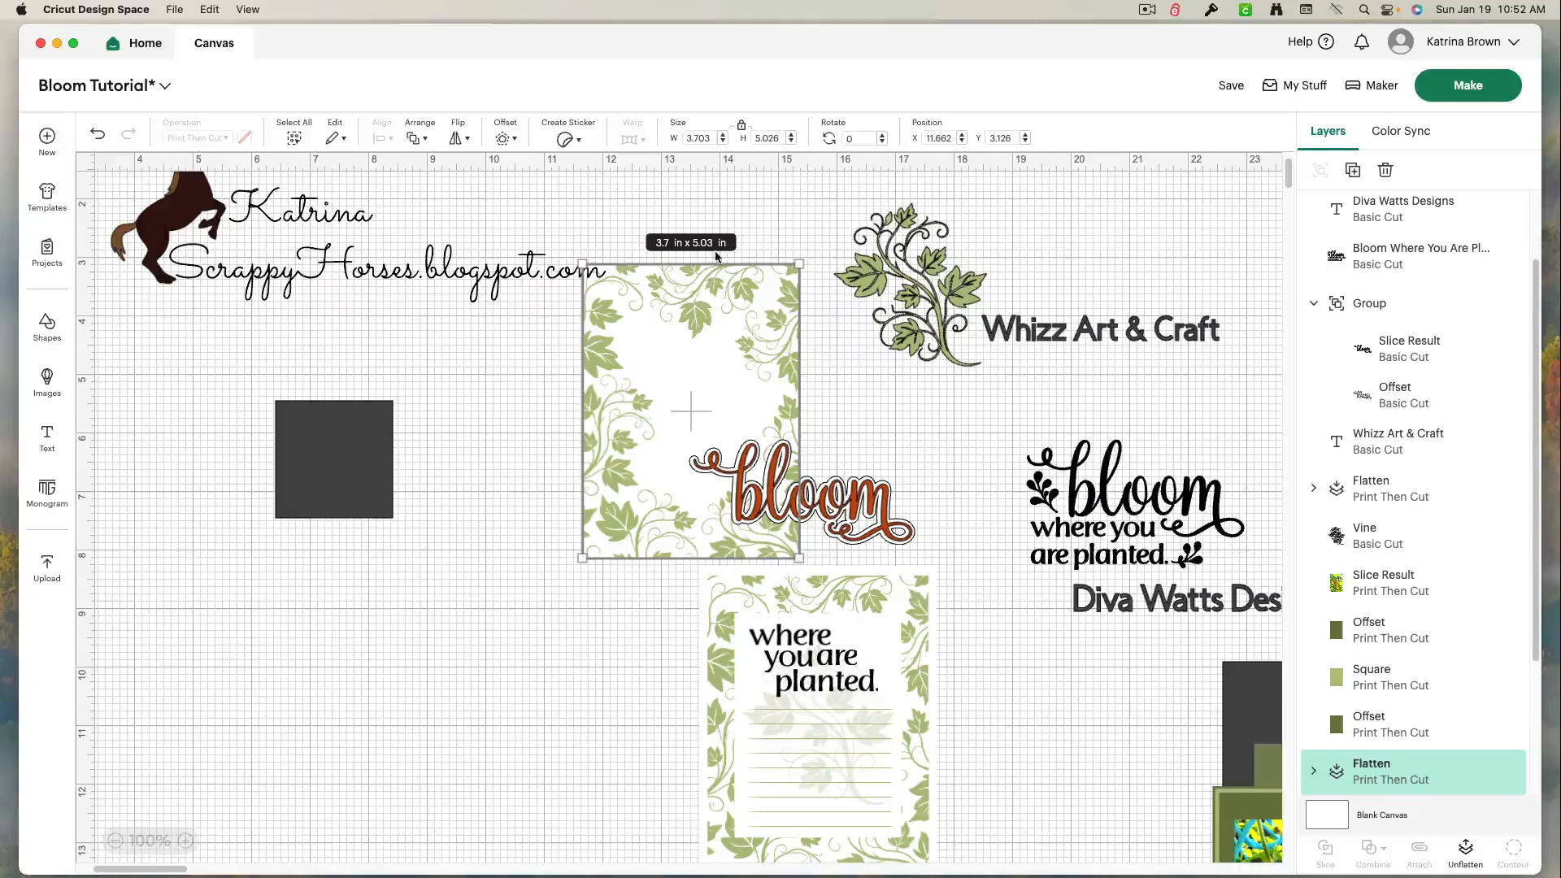
click(330, 487)
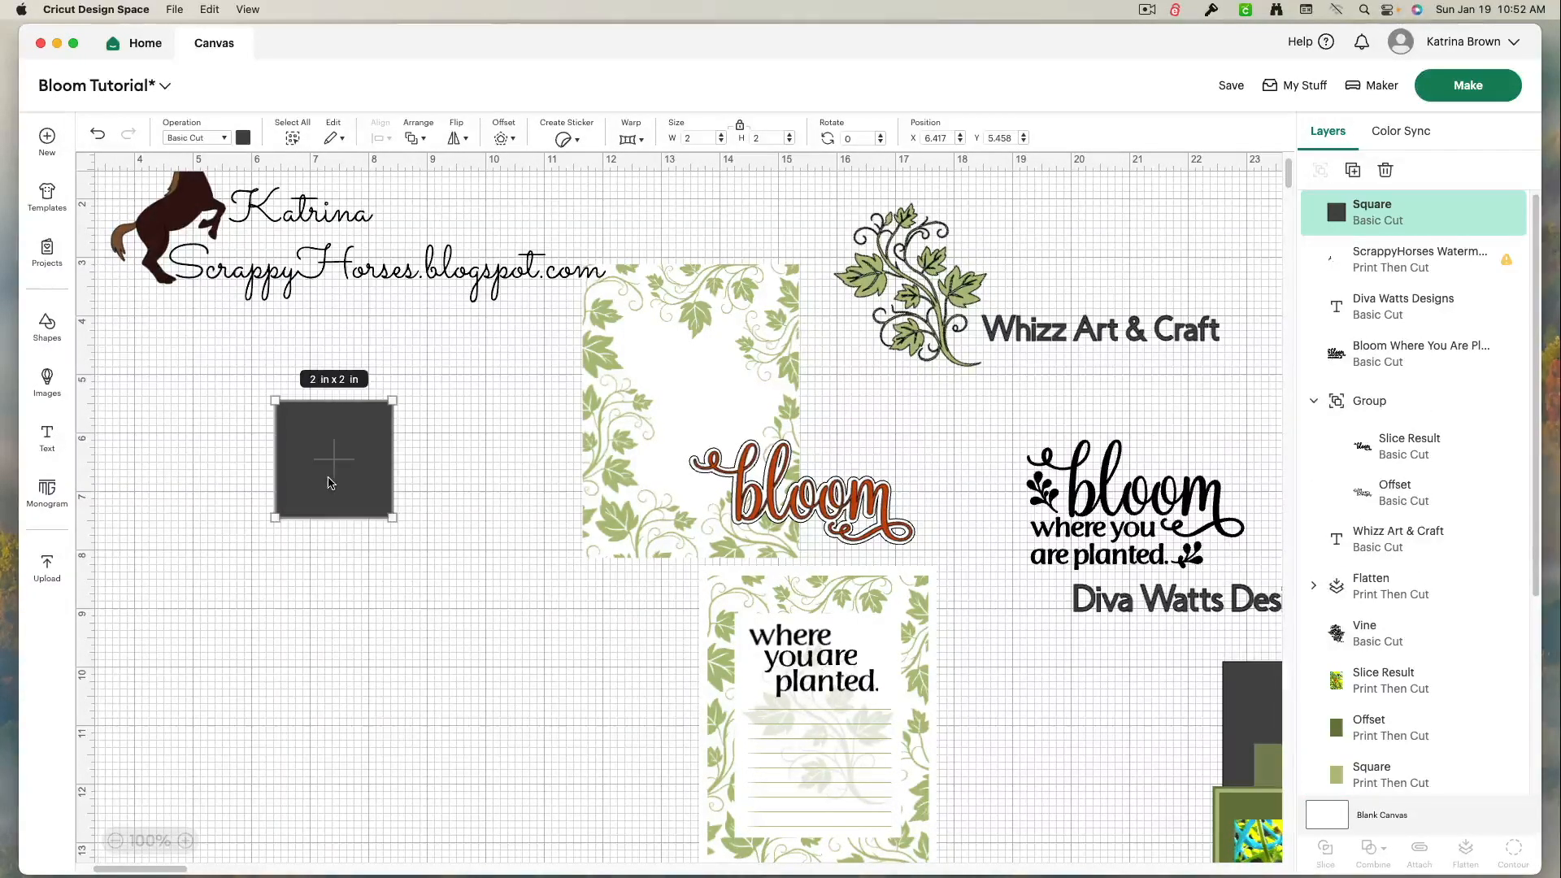
click(690, 138)
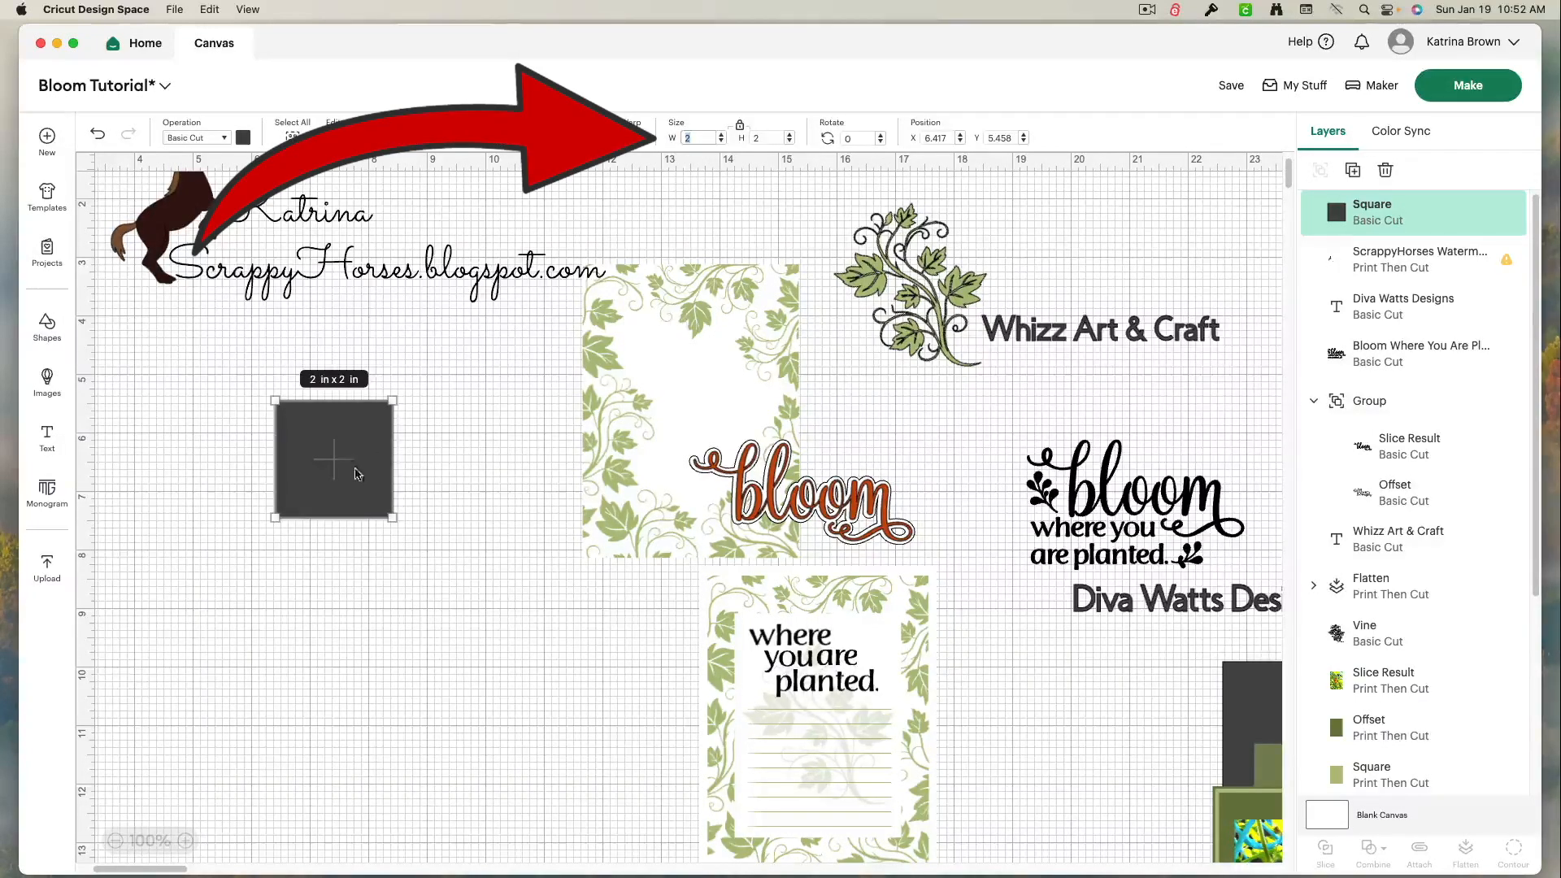
key(Return)
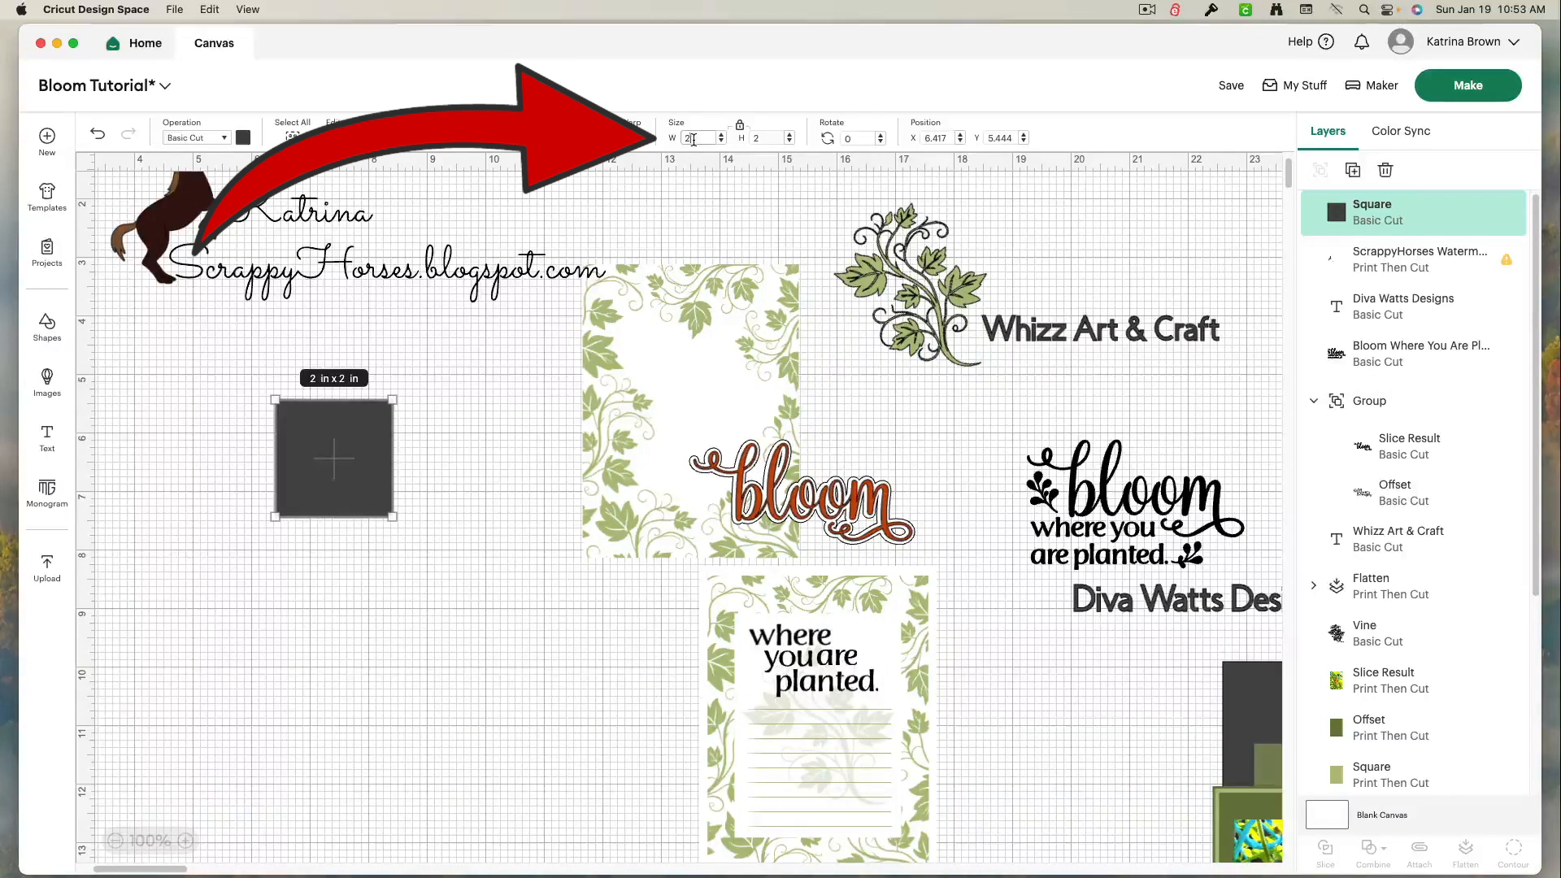
text(3.7)
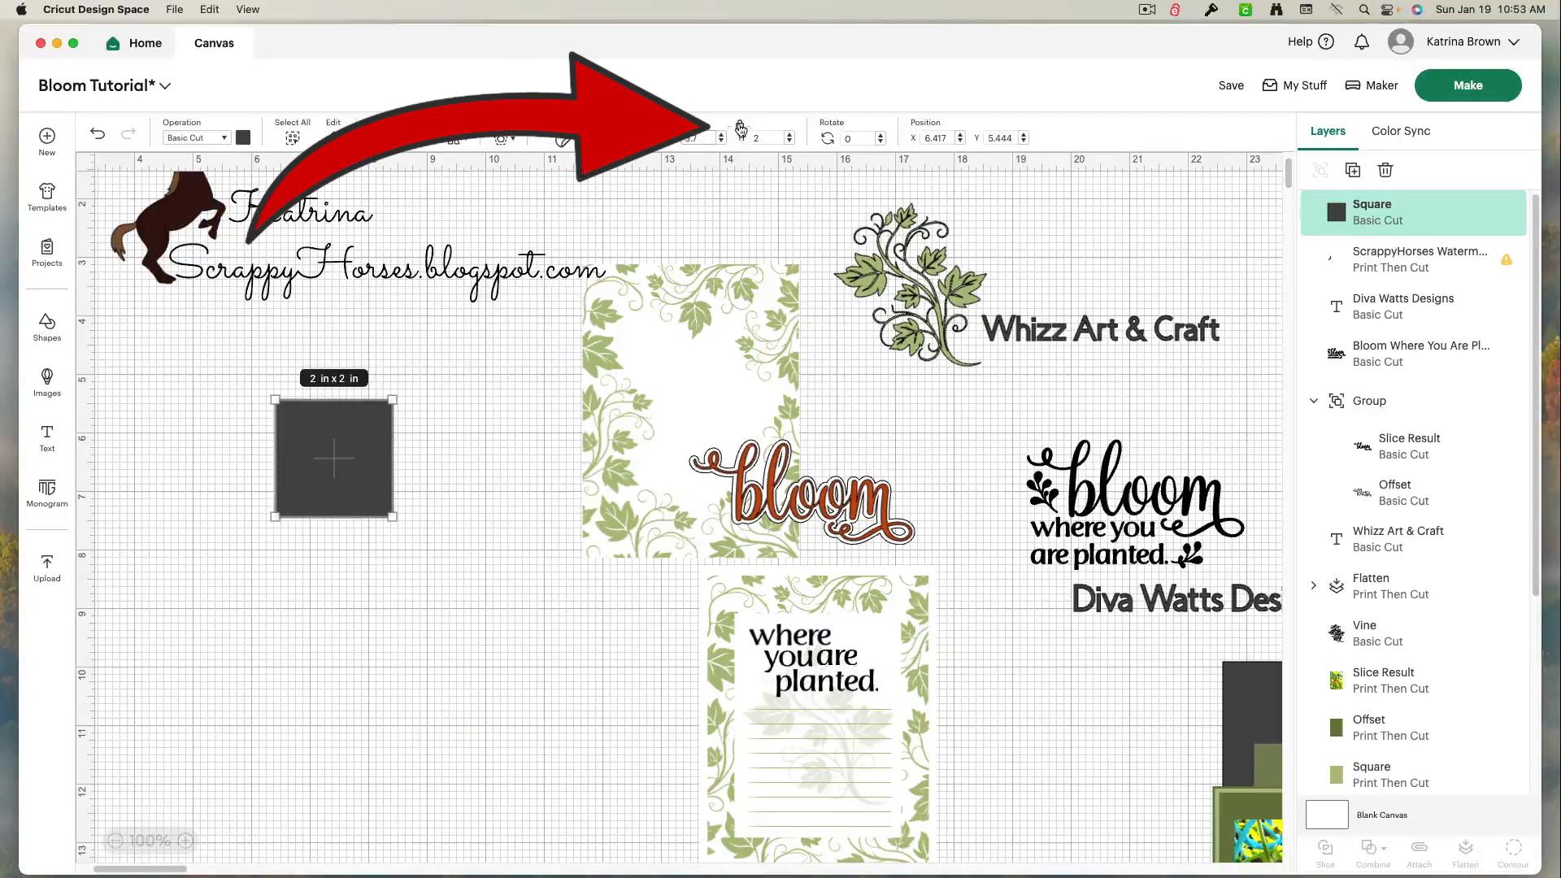
key(Return)
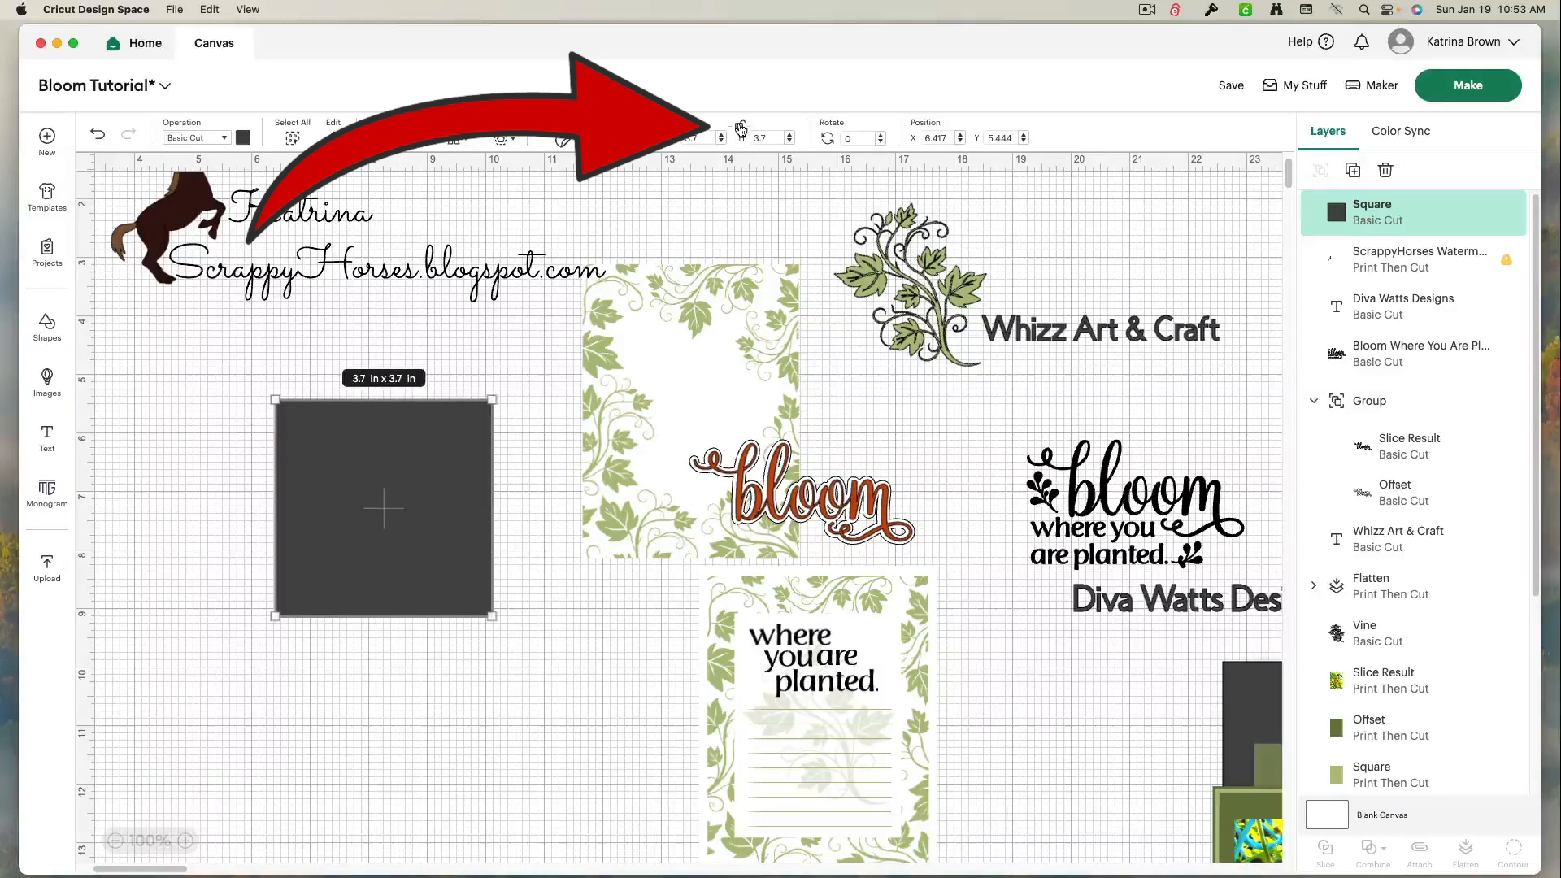
Step: Check the vine-pattern panel's height and set the square's height to 5.03 in to match
click(761, 138)
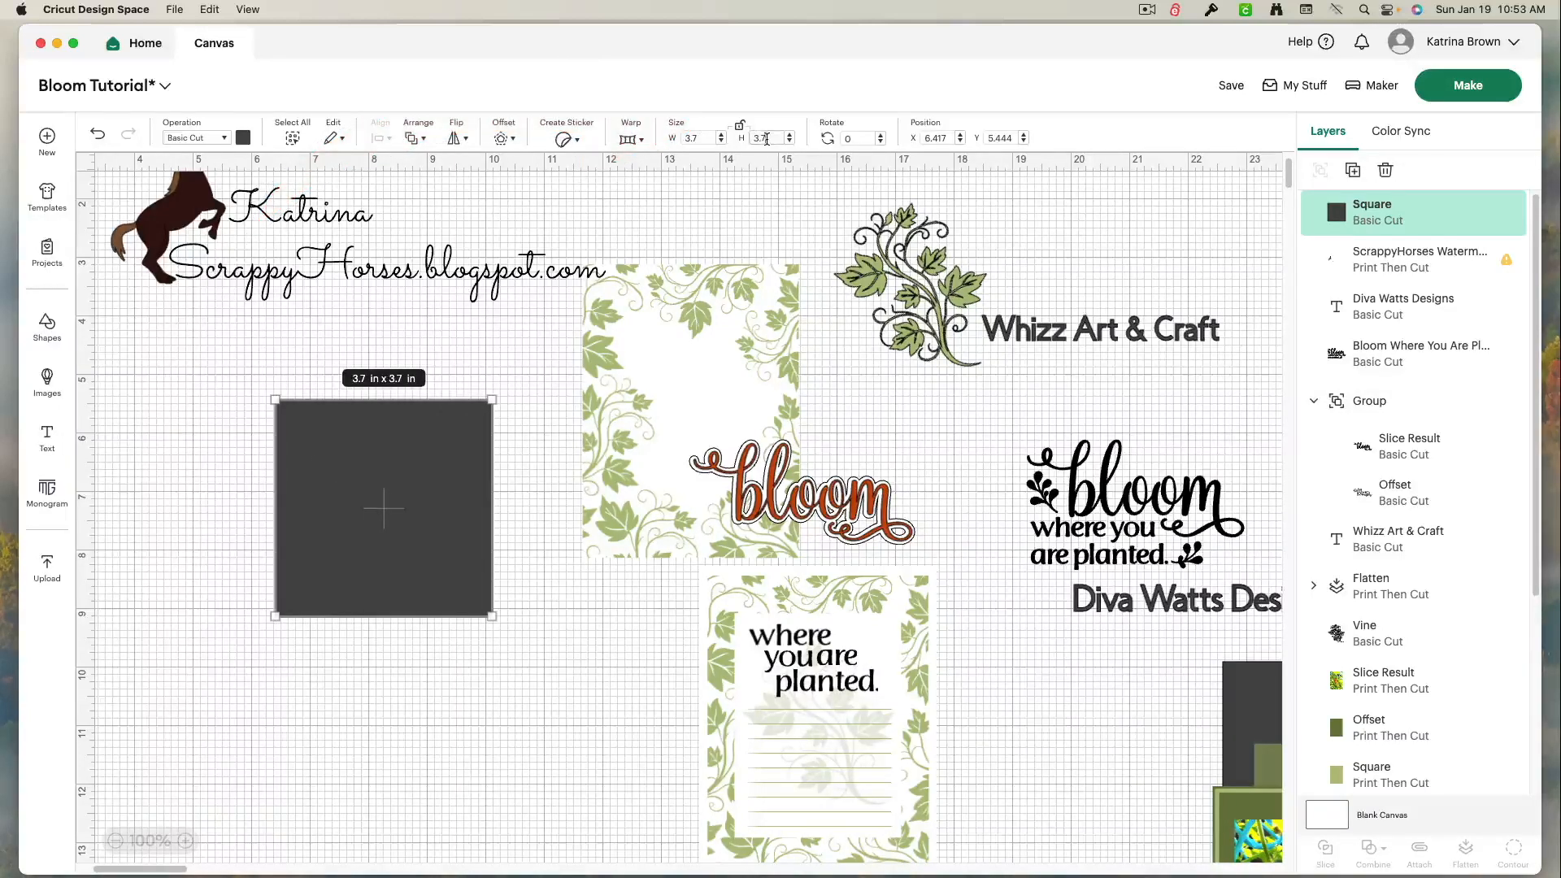
click(672, 332)
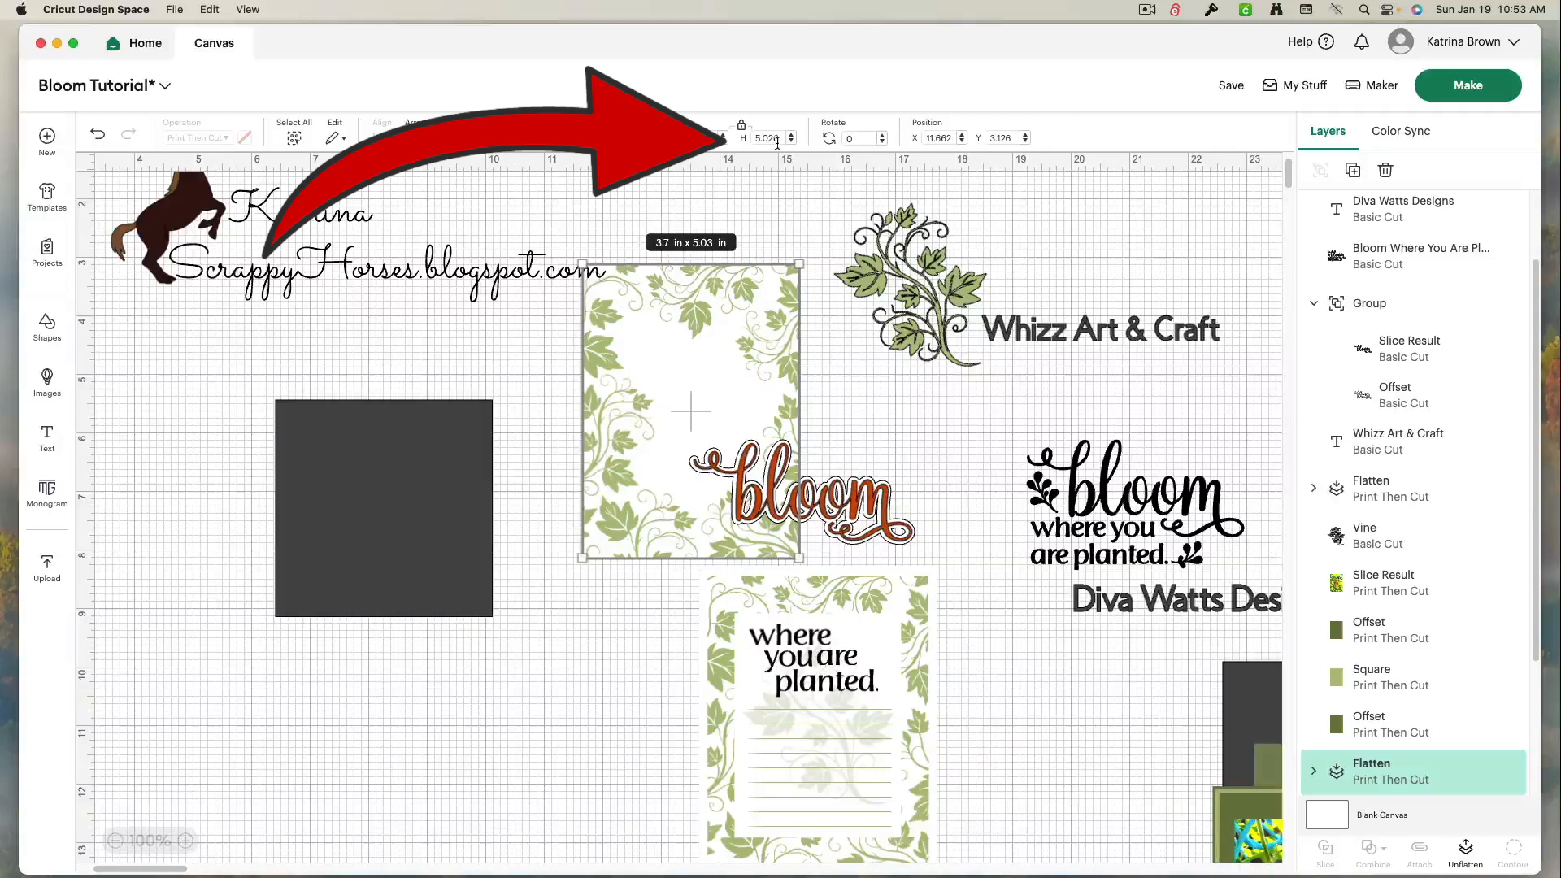
click(382, 506)
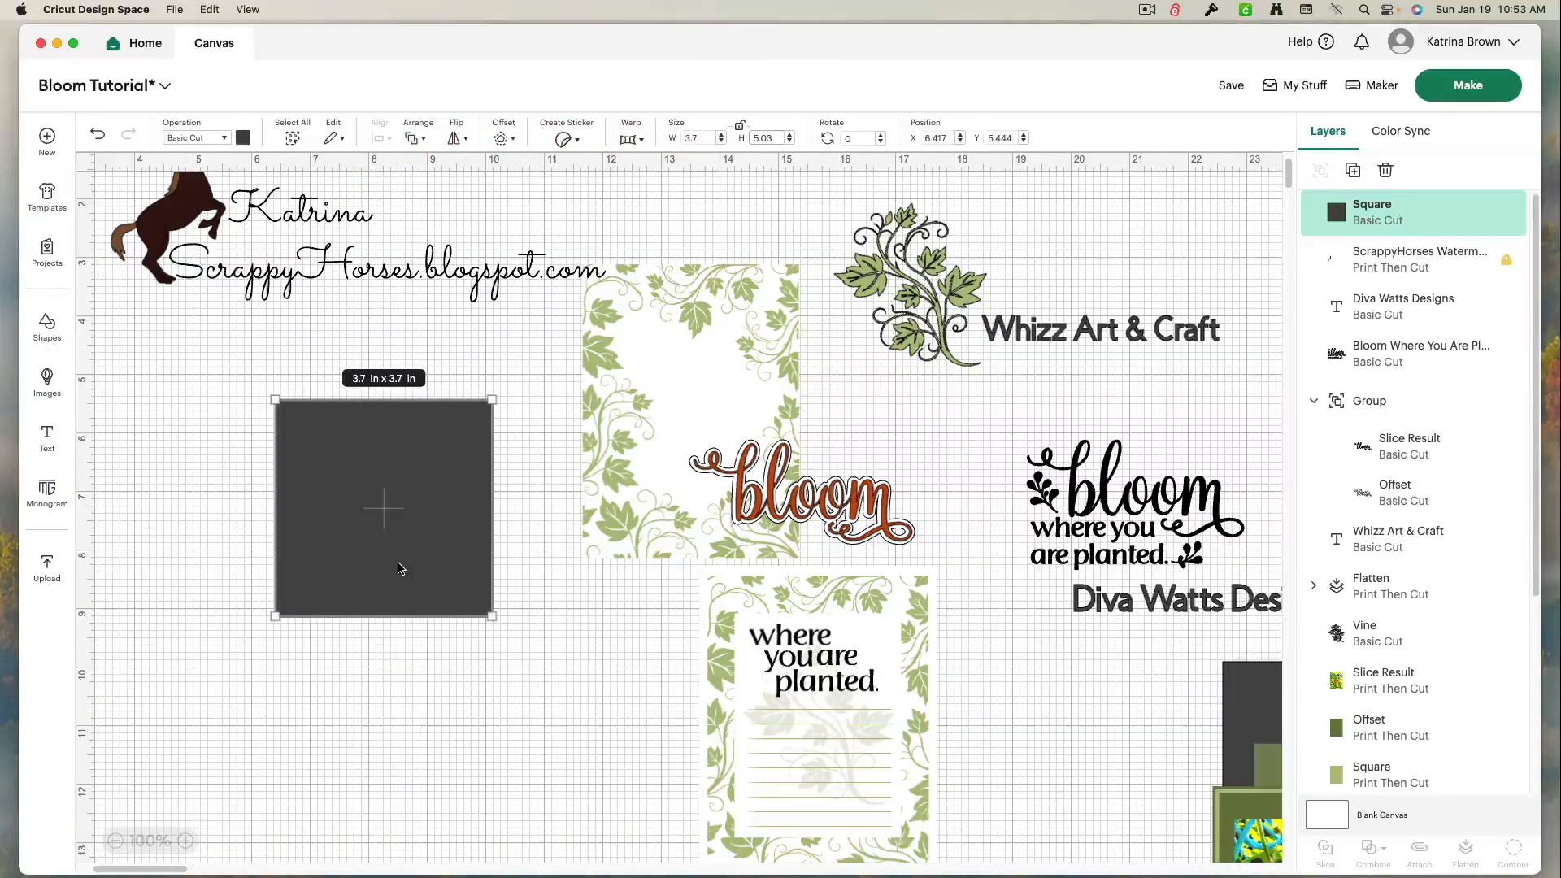
key(Return)
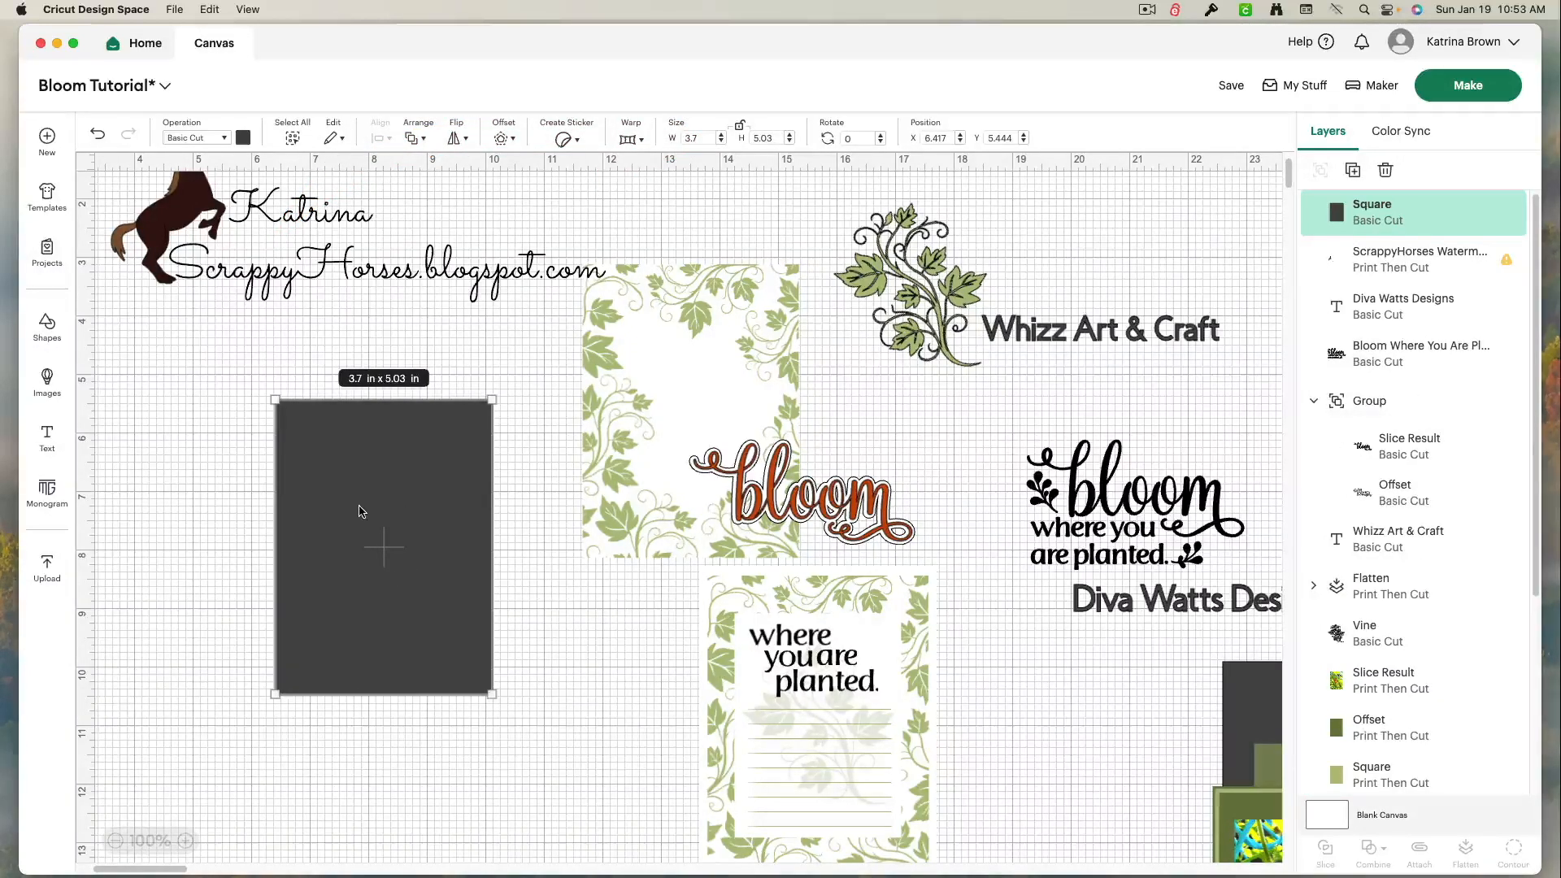
Step: Color the new rectangle white and duplicate it
click(242, 138)
click(280, 206)
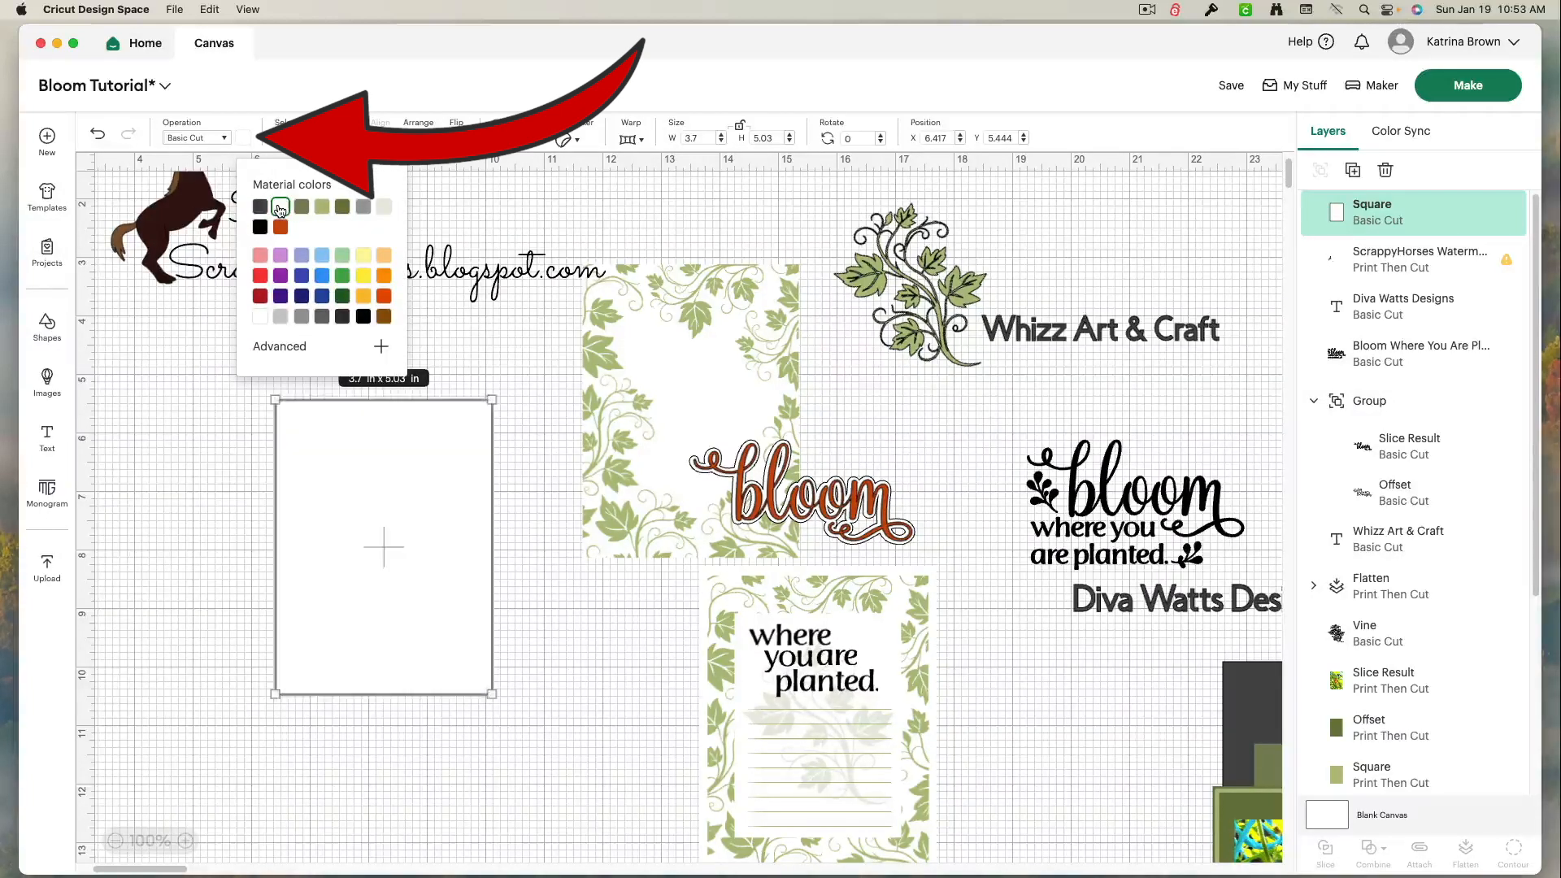
right_click(433, 584)
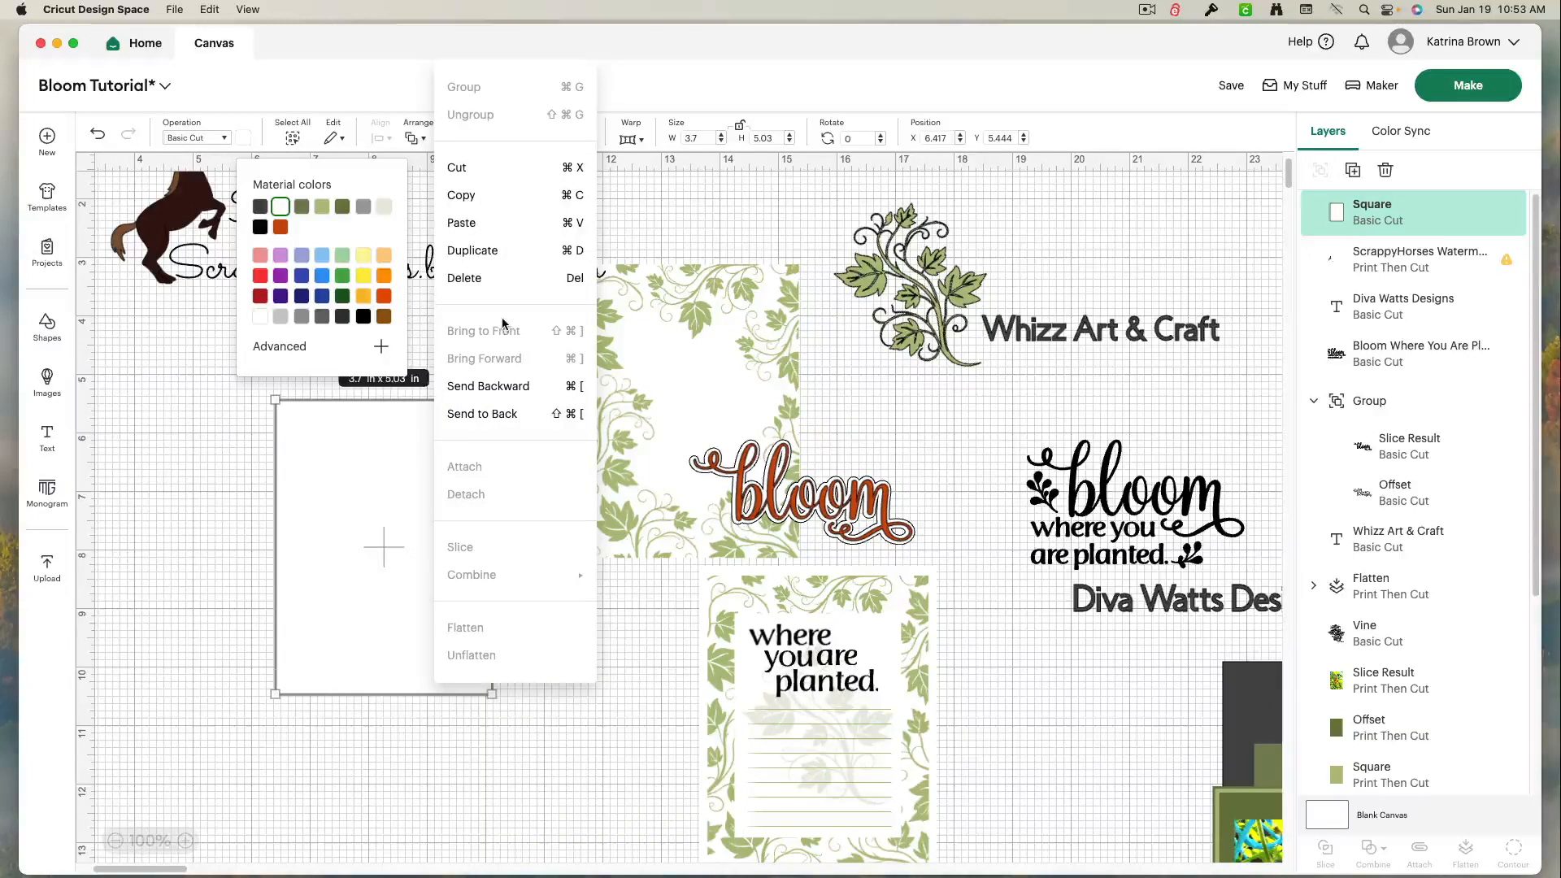
click(490, 250)
Step: Select both white rectangles and align them with Center so that they overlap exactly
drag(209, 443, 412, 632)
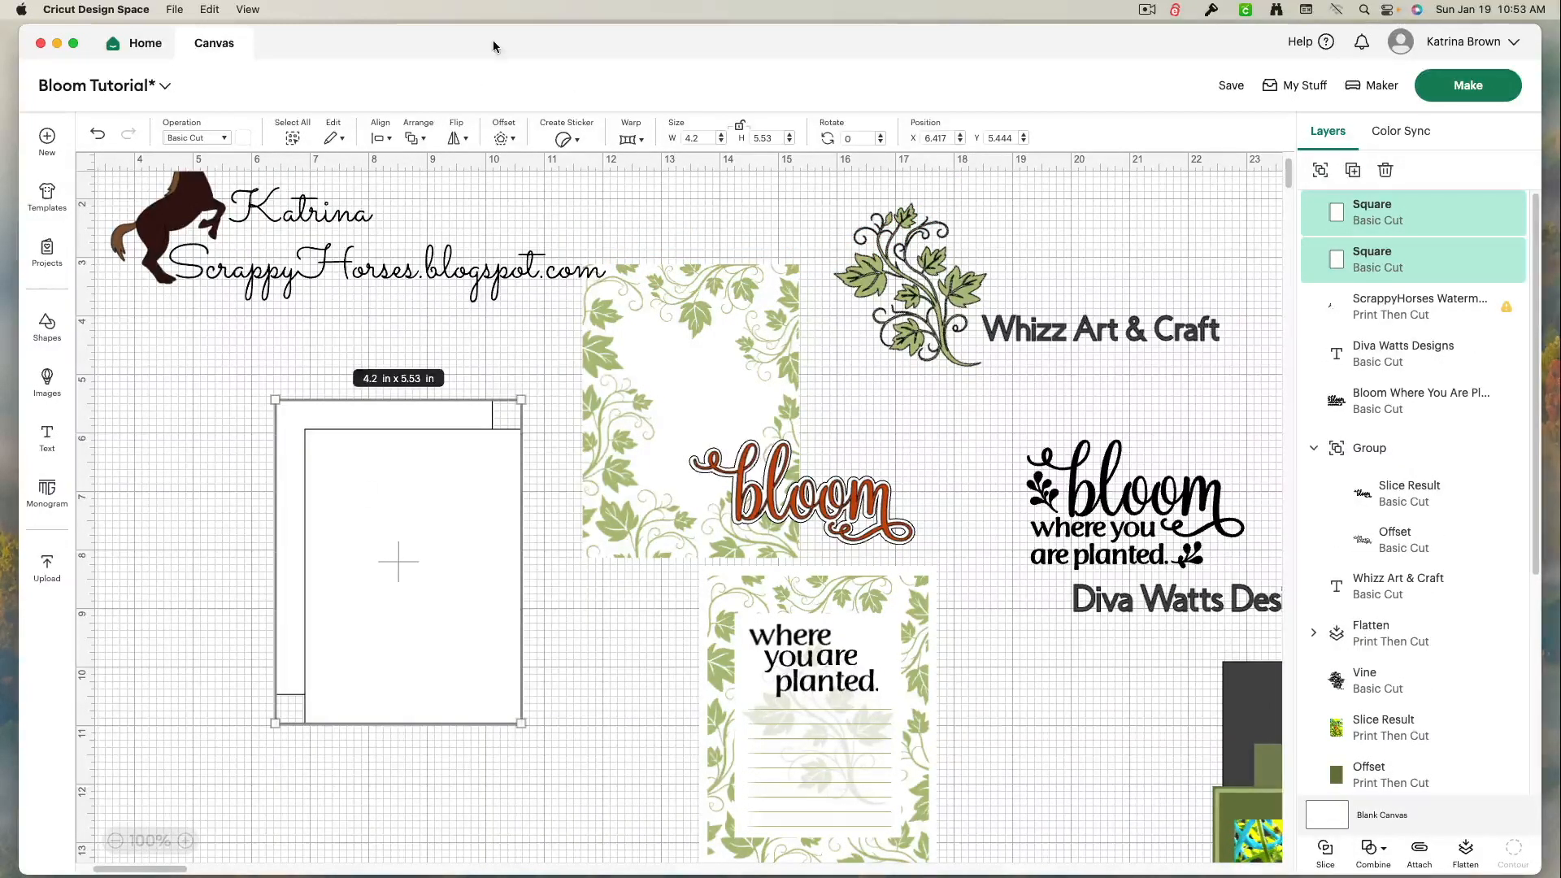
click(381, 138)
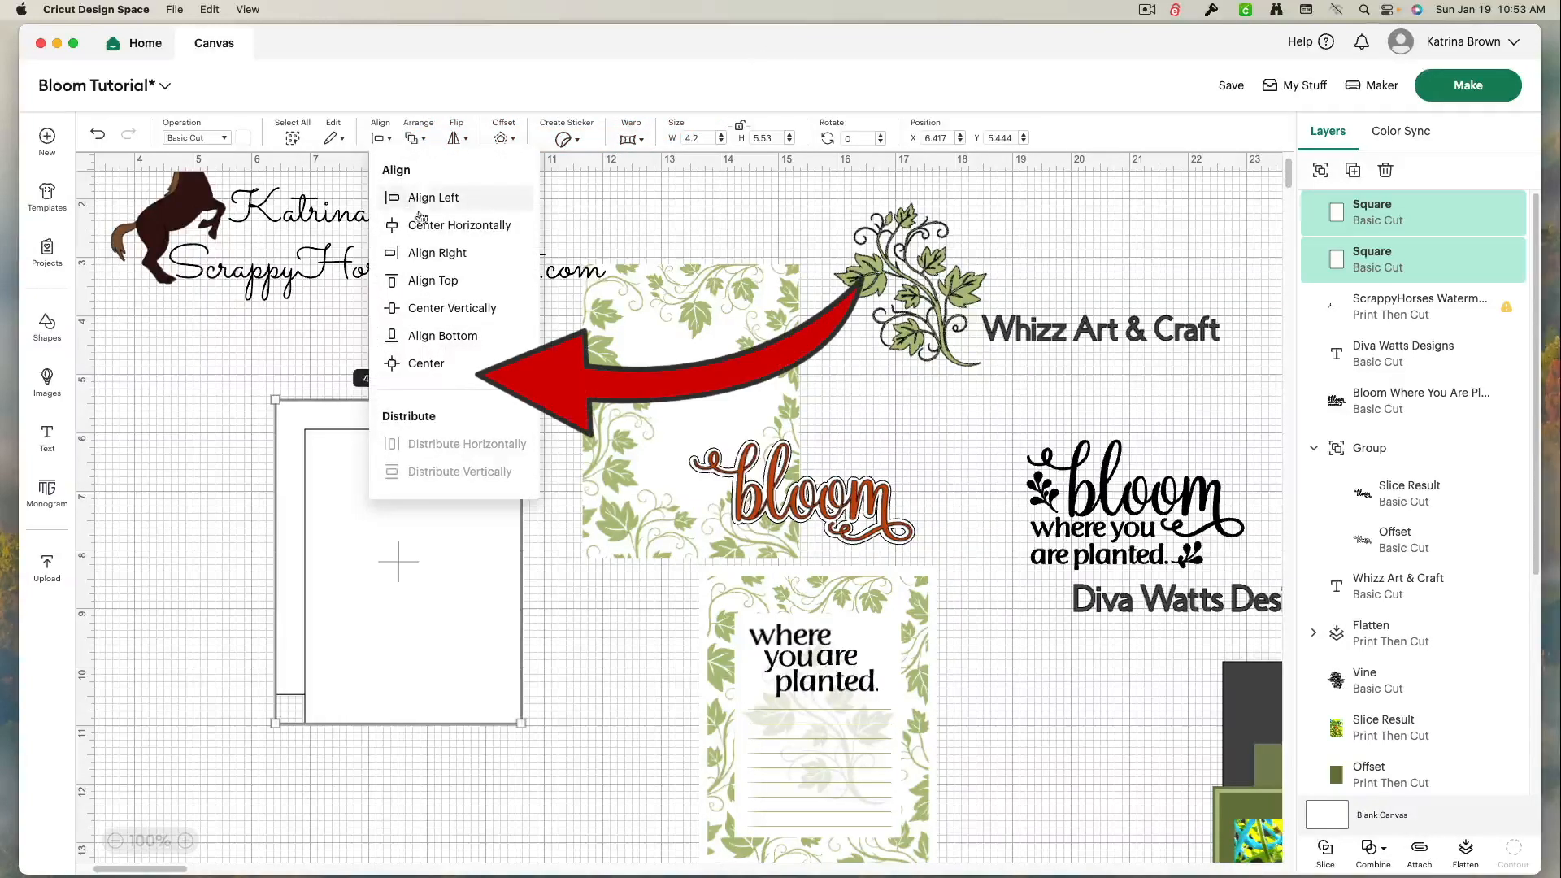
click(423, 363)
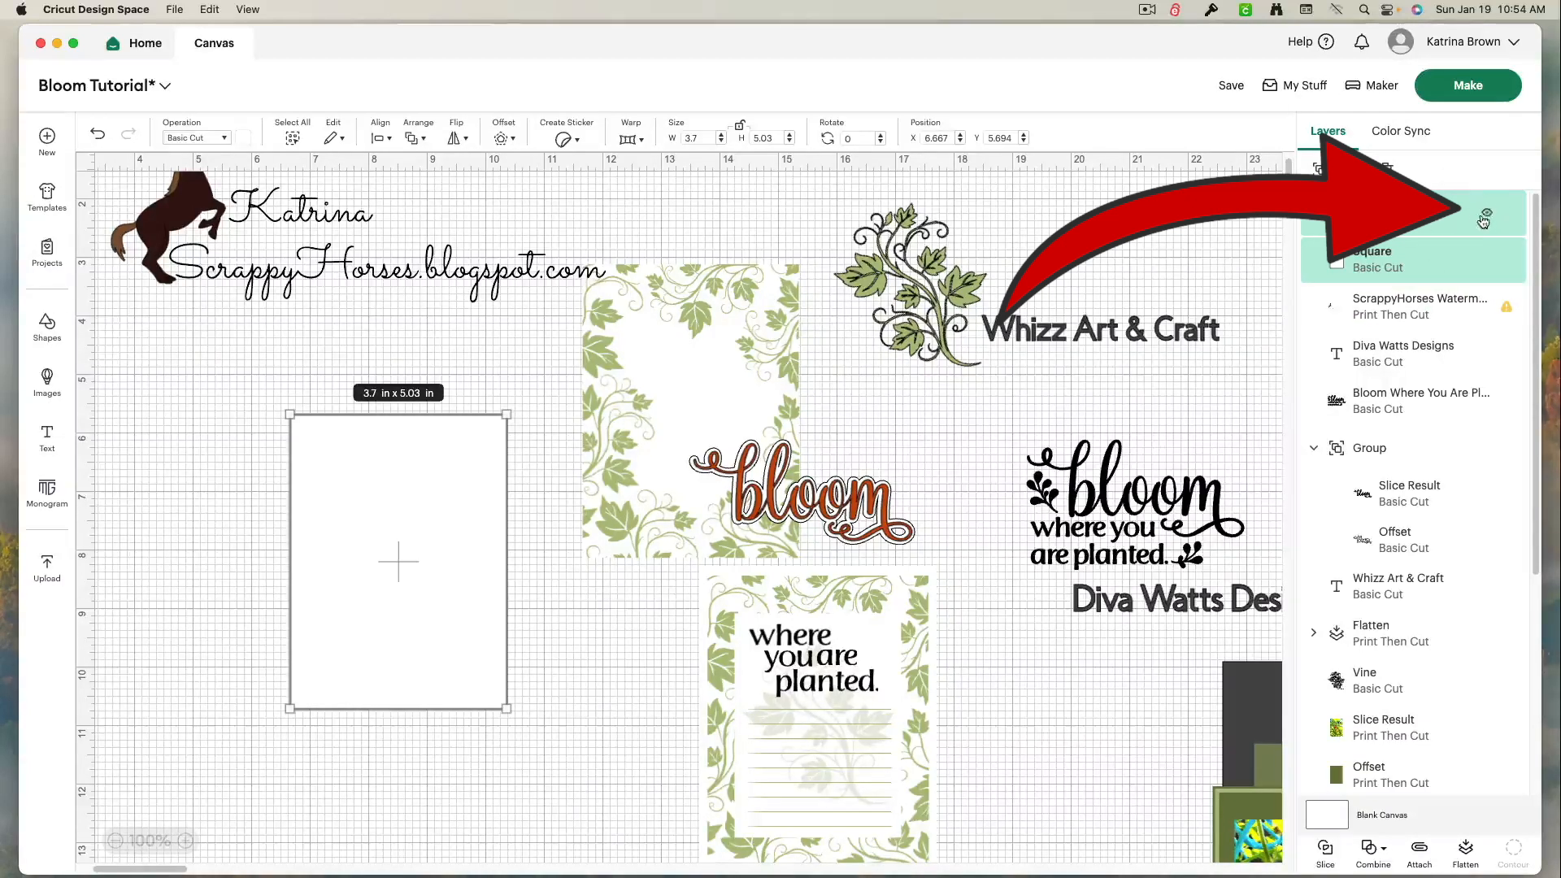
Step: Toggle the visibility of the uppermost white rectangle layer, leaving it hidden
click(1487, 217)
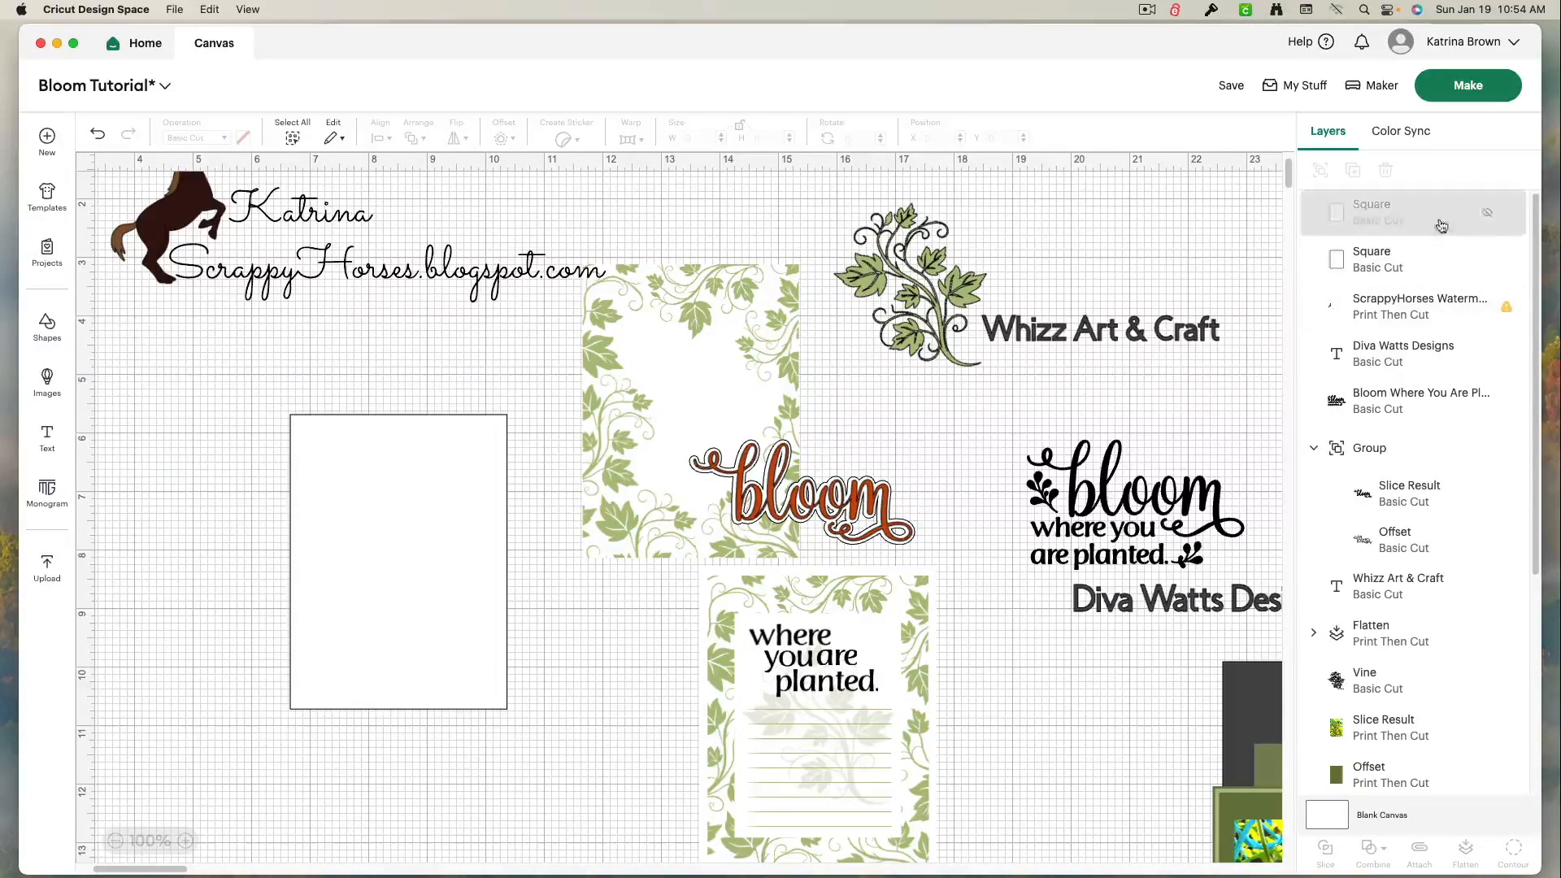
click(1486, 212)
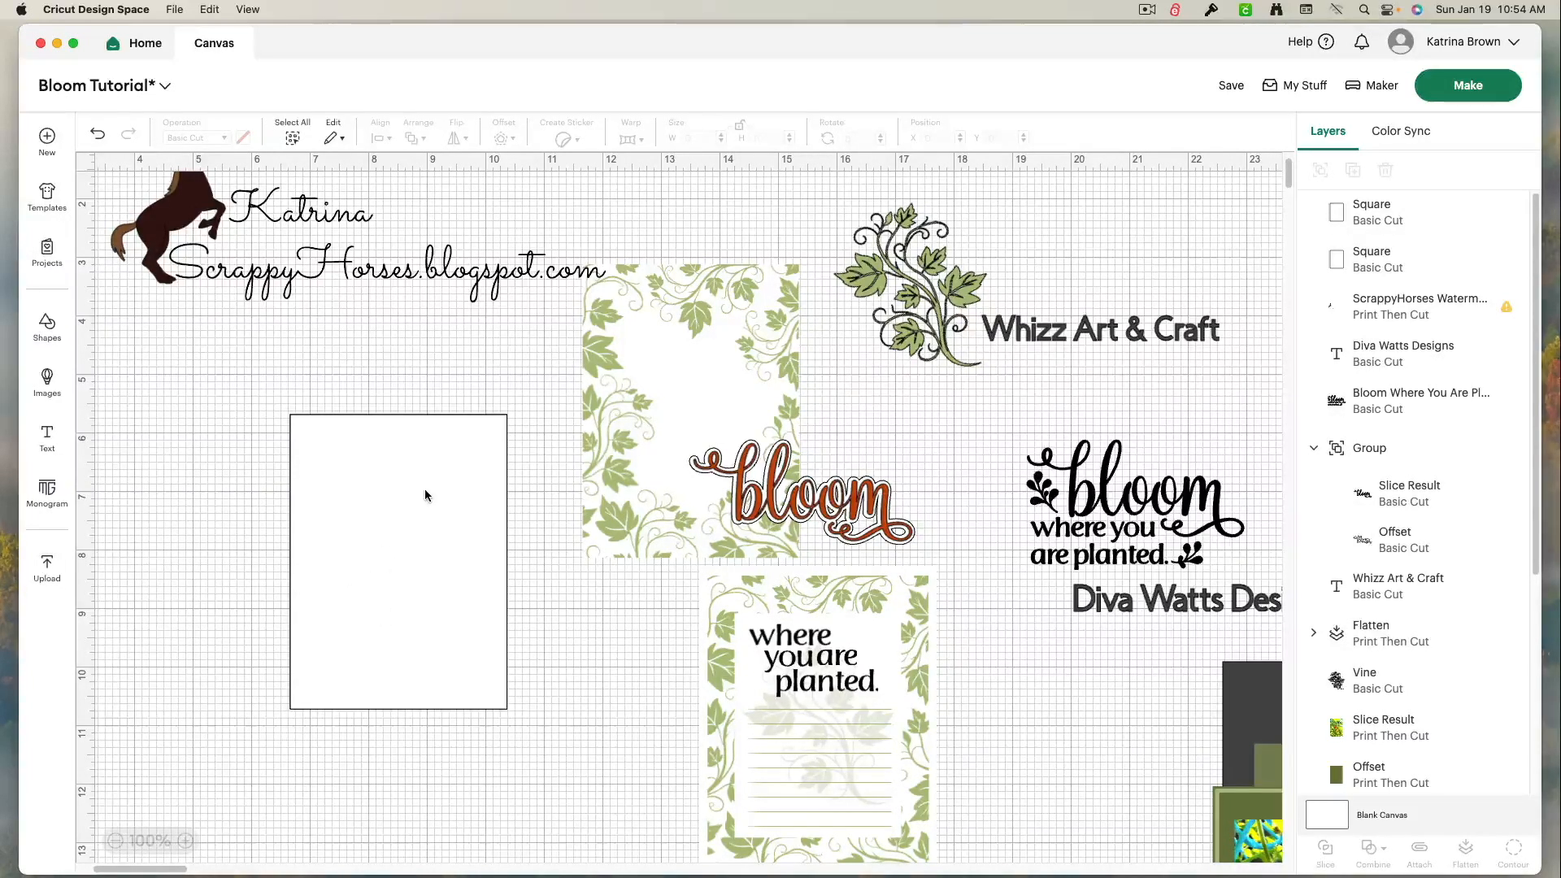
click(1488, 213)
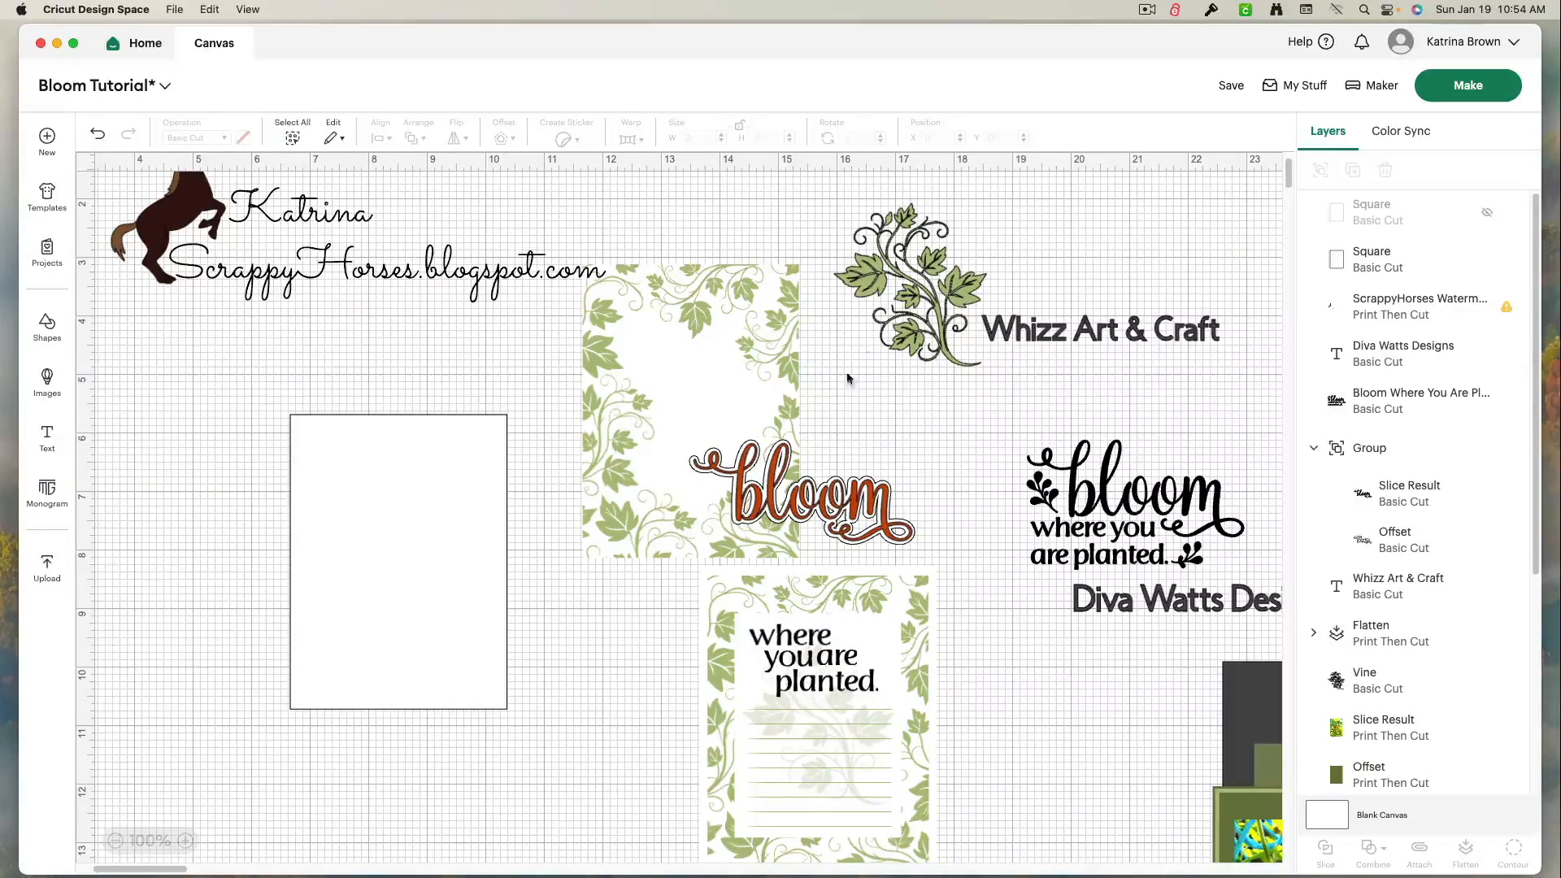
Step: Move the finished vine panel aside, then place the single vine over the white rectangle's upper-right corner and bring it to the front
drag(776, 390, 1007, 726)
drag(874, 254, 504, 447)
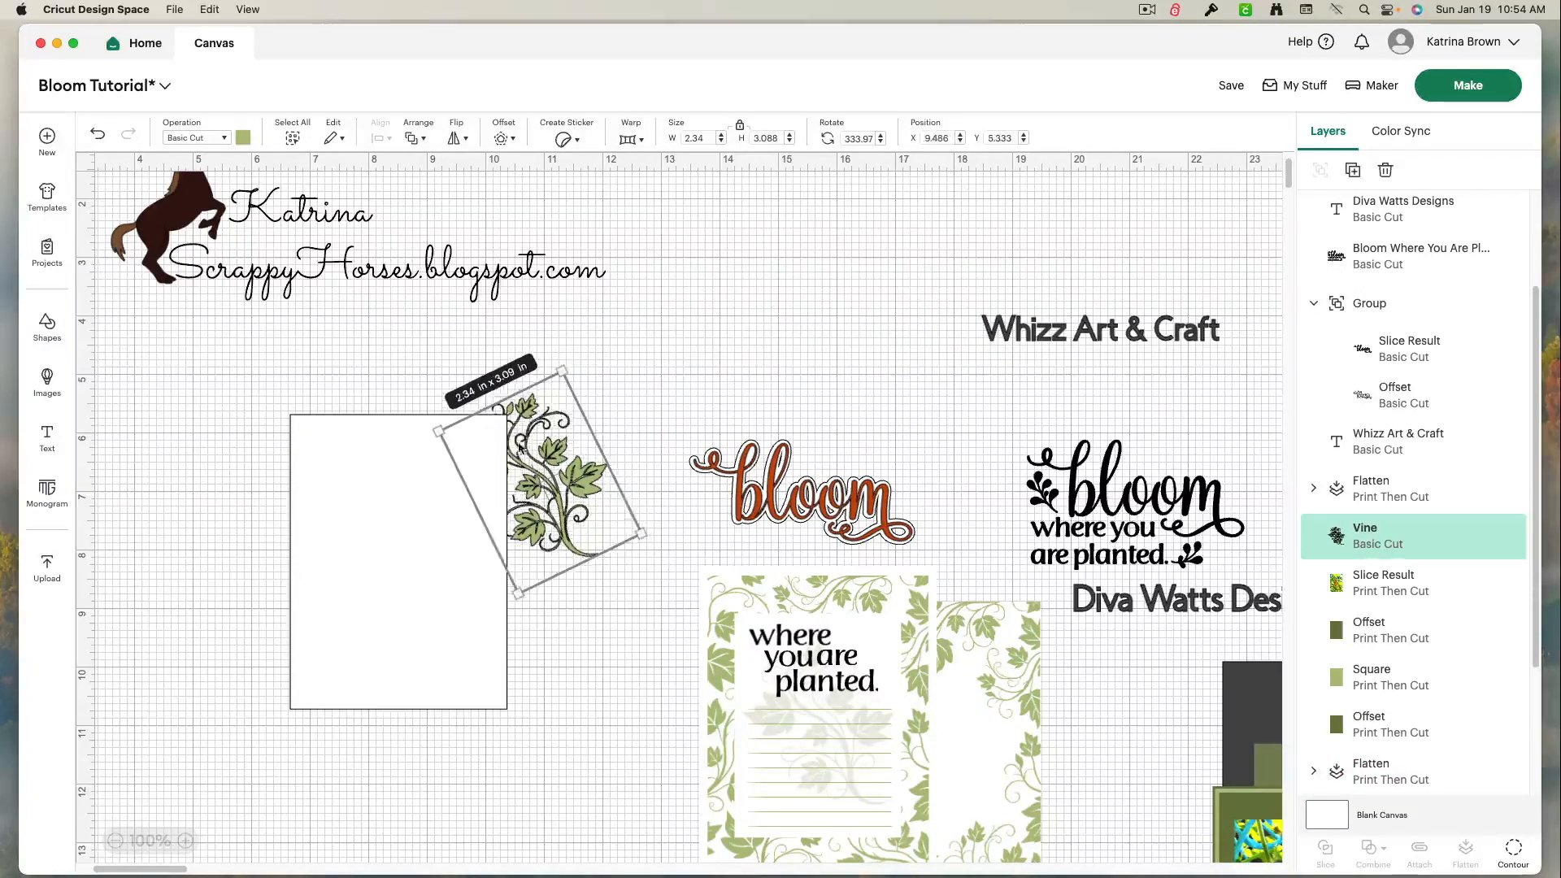
right_click(537, 456)
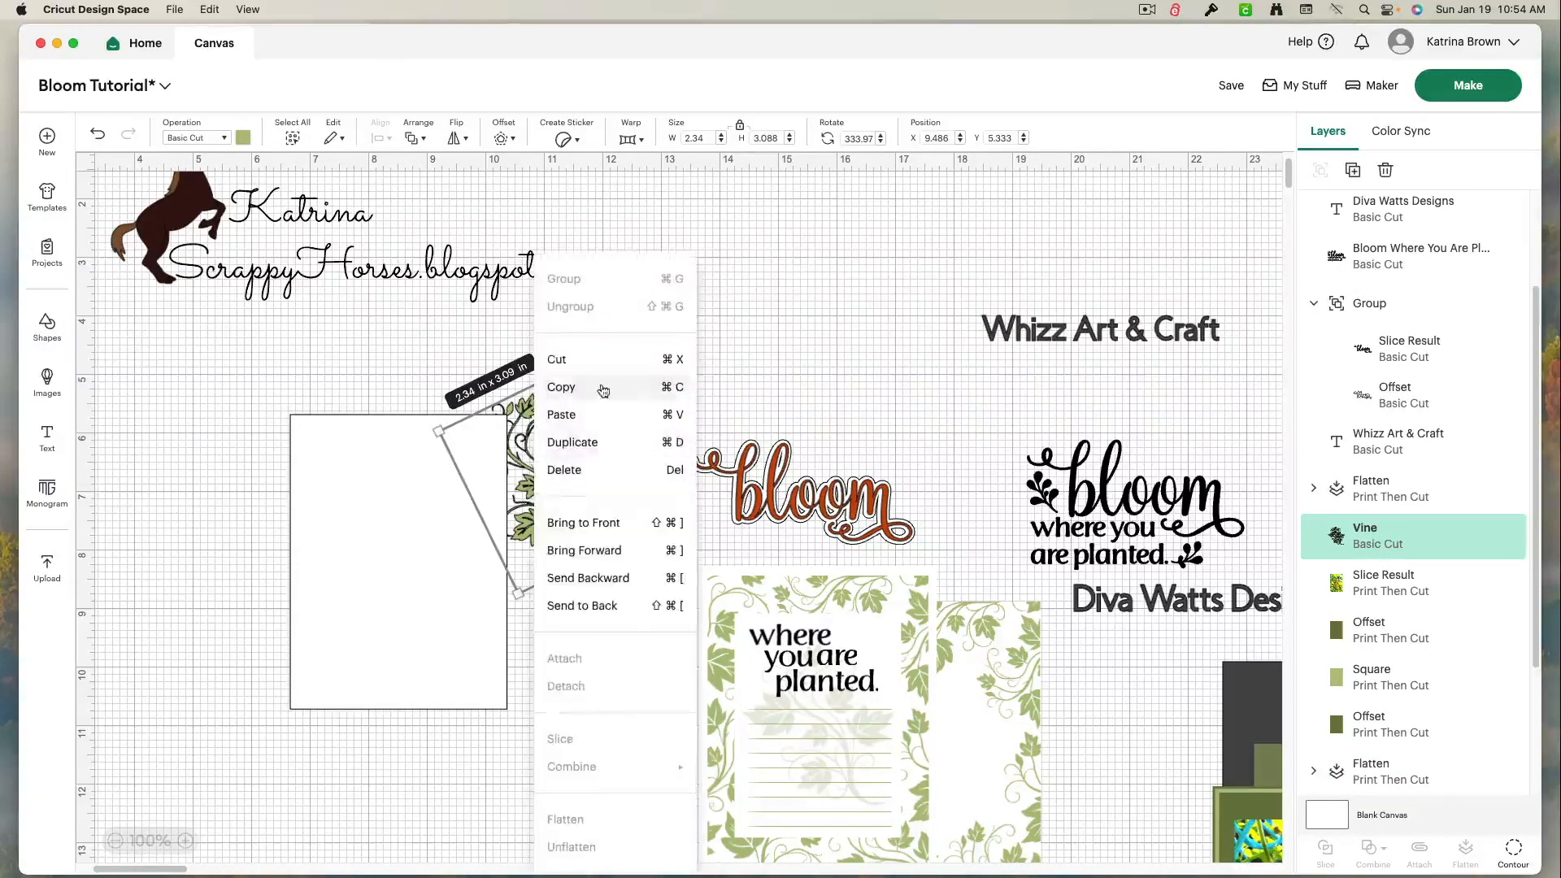
click(605, 522)
Step: Resize the vine to about 2.085 × 2.751 in and rotate it to about 315.57° on the rectangle's upper-right corner
drag(552, 492, 539, 509)
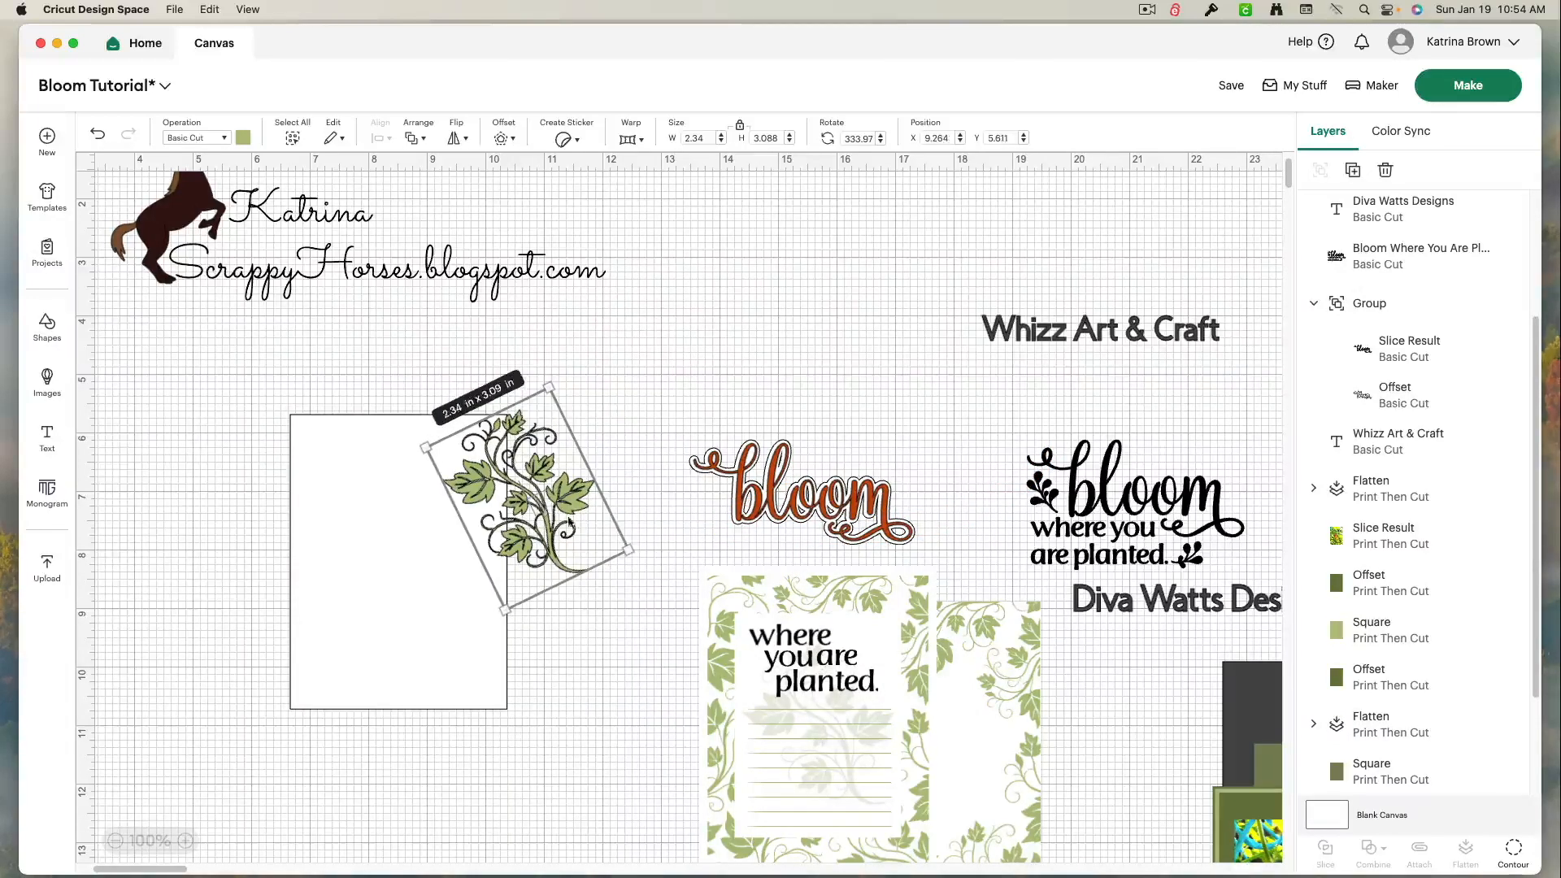
drag(634, 552, 539, 518)
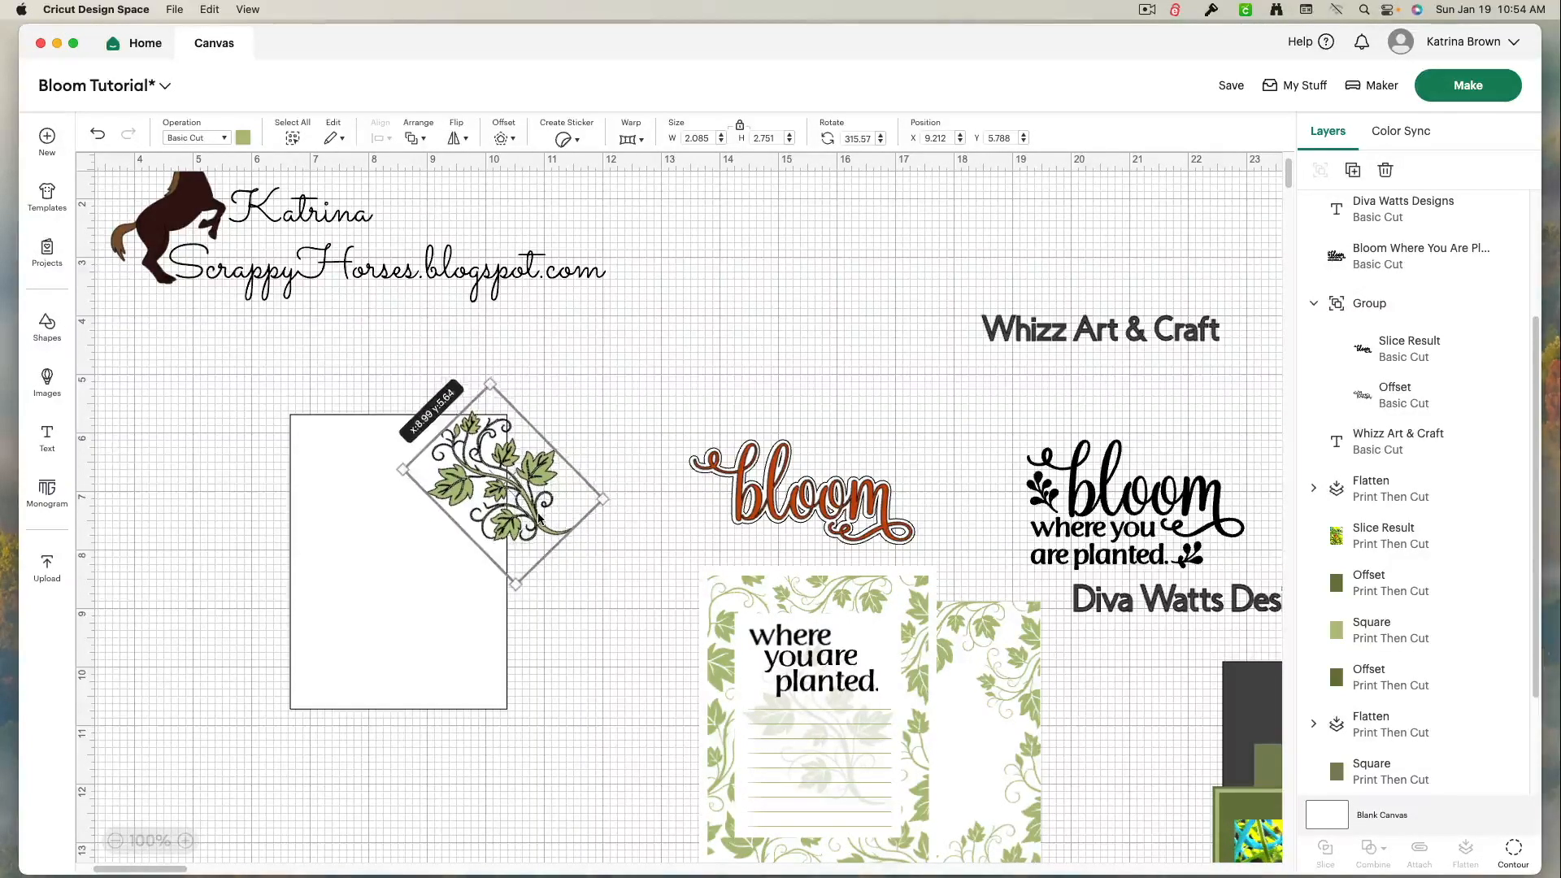
drag(539, 518, 538, 519)
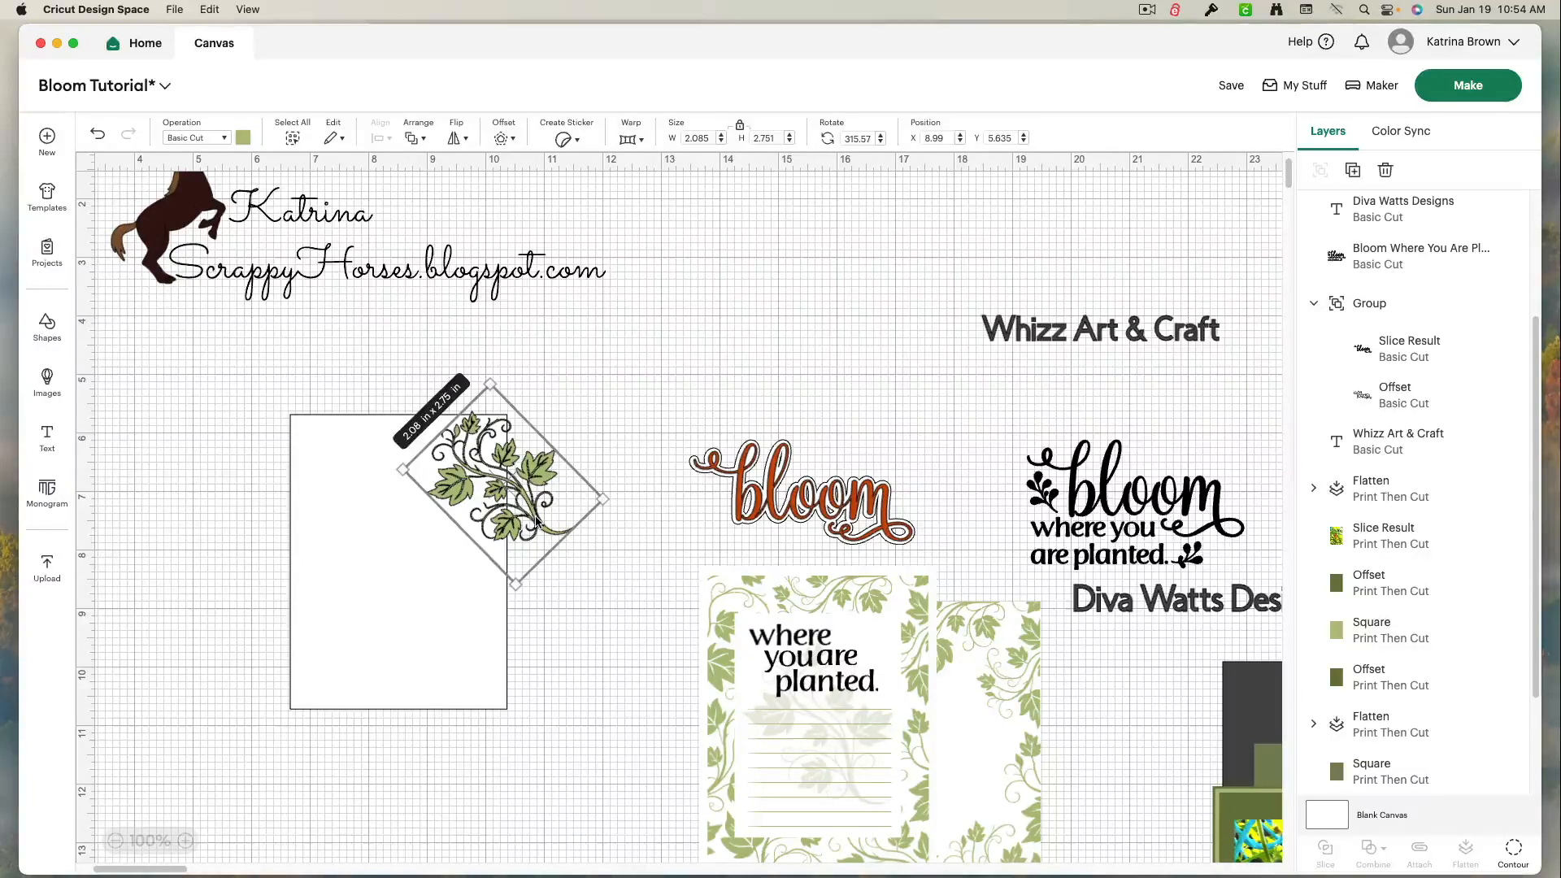
Step: Copy the vine and place the pasted copy on the rectangle's lower-left corner, rotated to about 38.08°
right_click(536, 520)
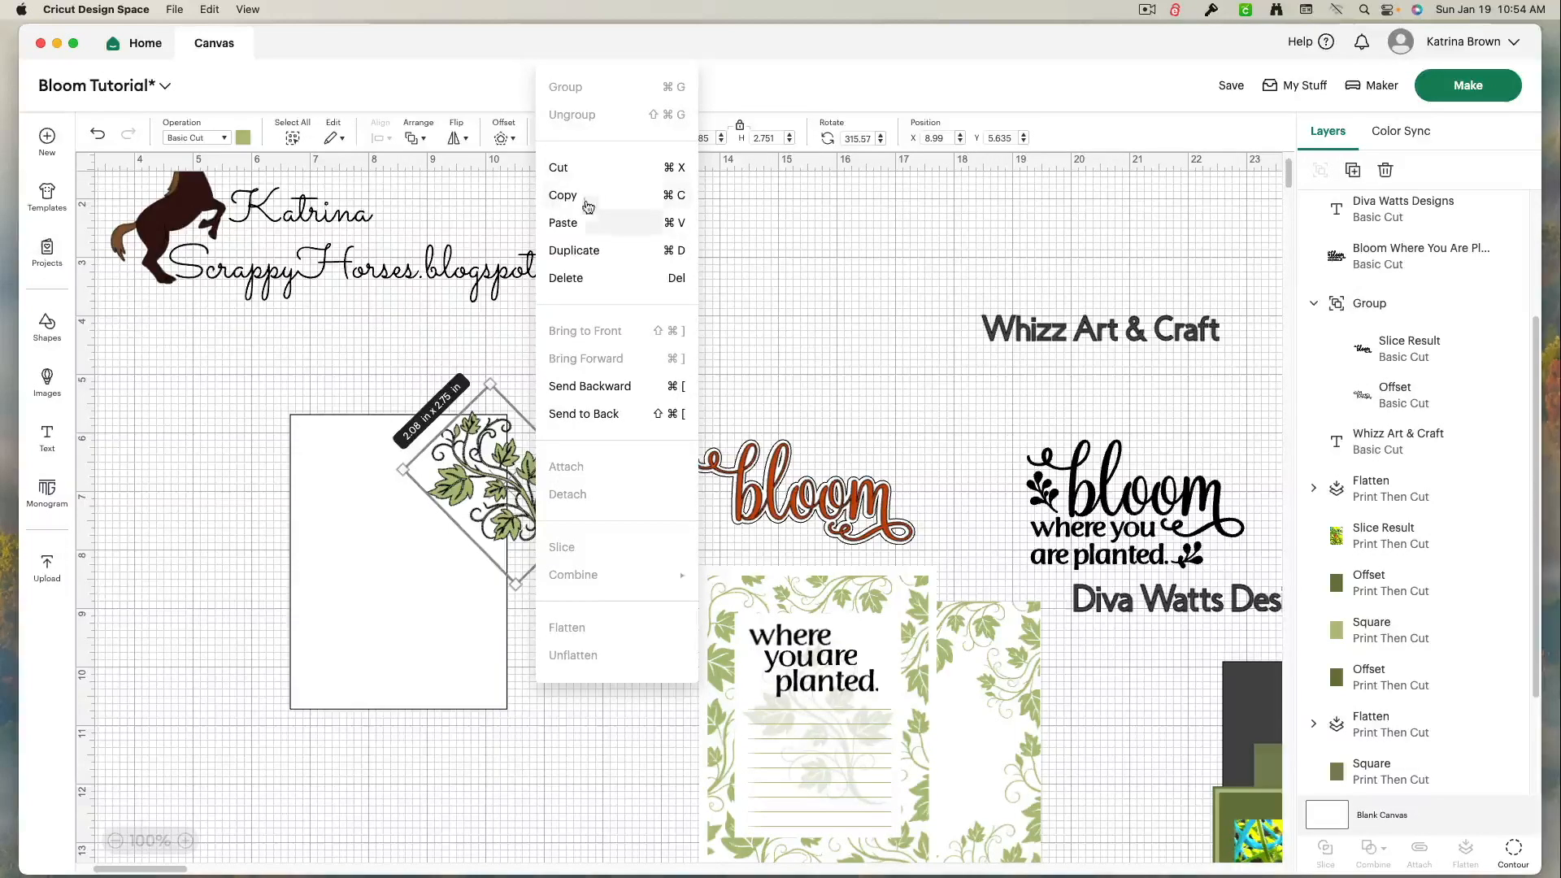
click(590, 194)
right_click(477, 569)
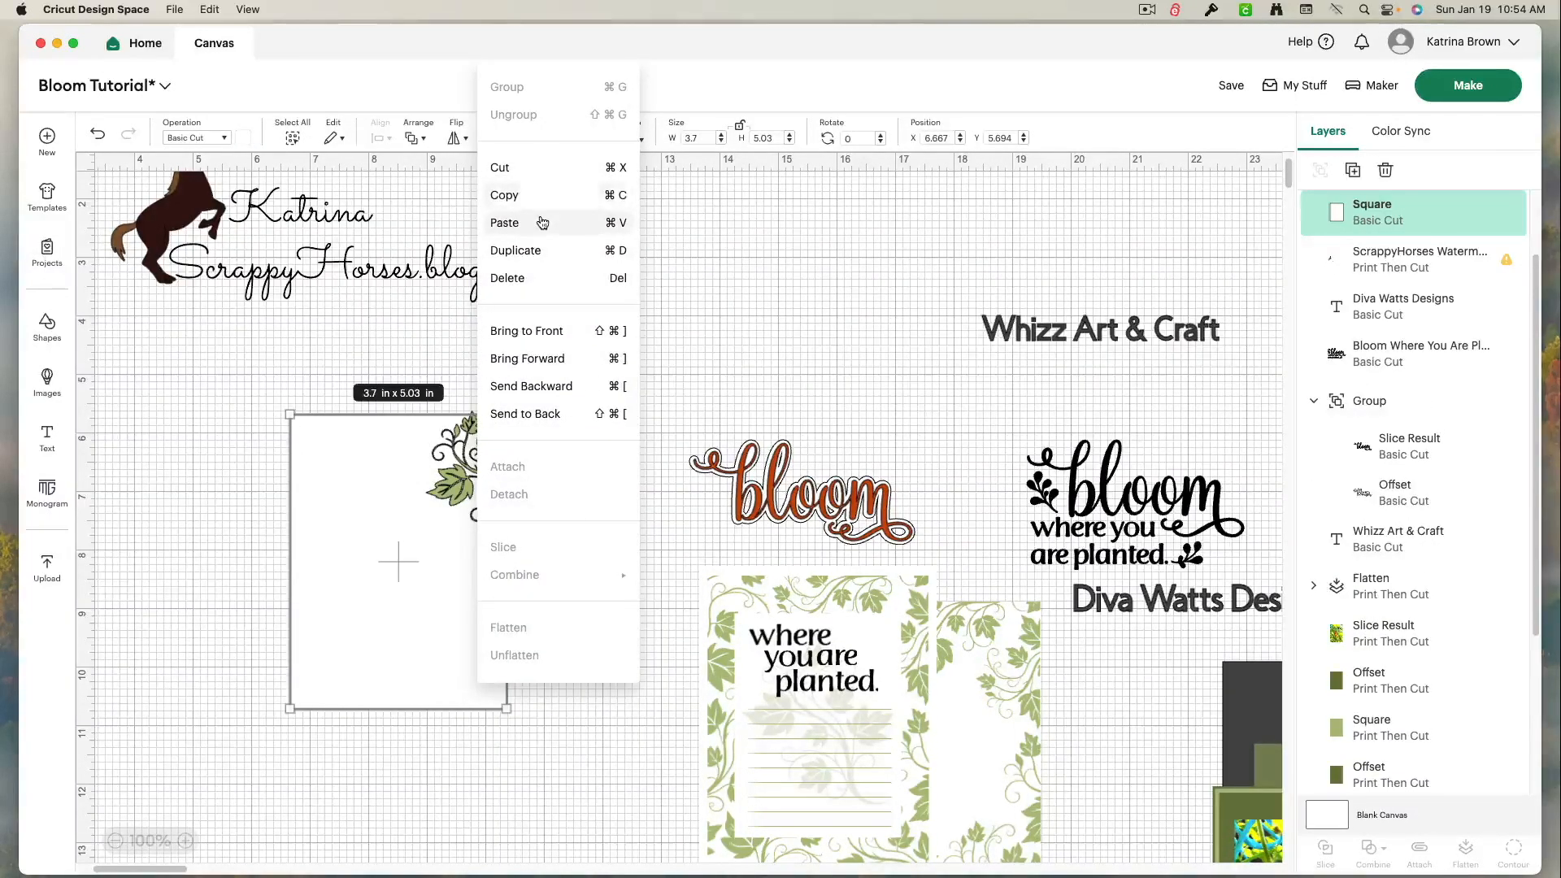
click(504, 222)
drag(558, 642, 464, 650)
drag(571, 665, 456, 756)
drag(460, 657, 309, 687)
Step: Paste another vine over the middle of the rectangle's upper edge, rotated to about 204.42° and resized to about 1.75 × 2.31 in
right_click(308, 685)
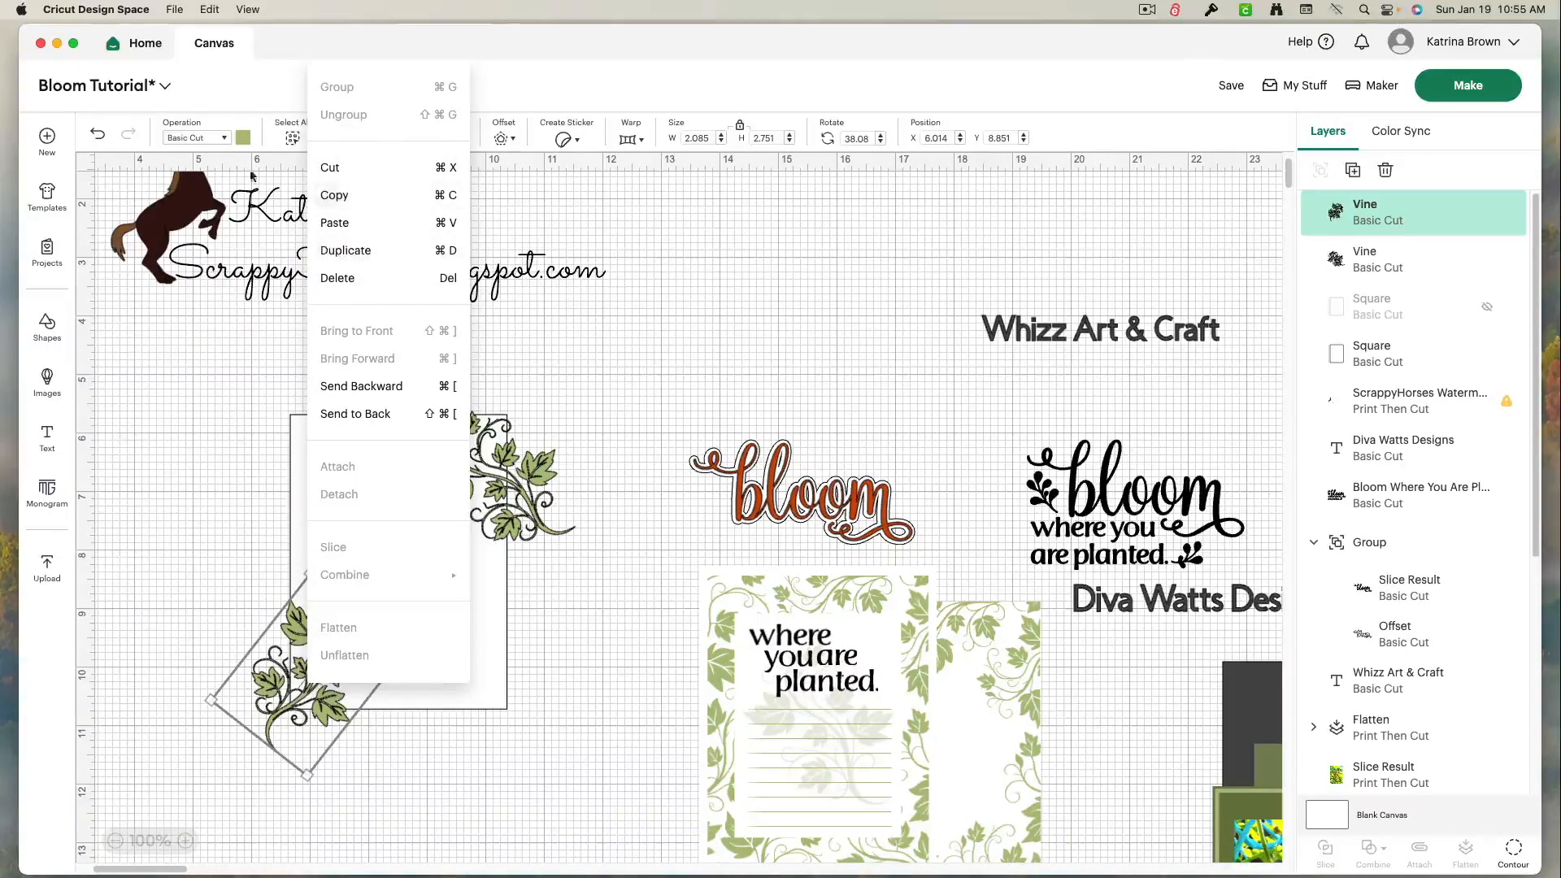
click(358, 223)
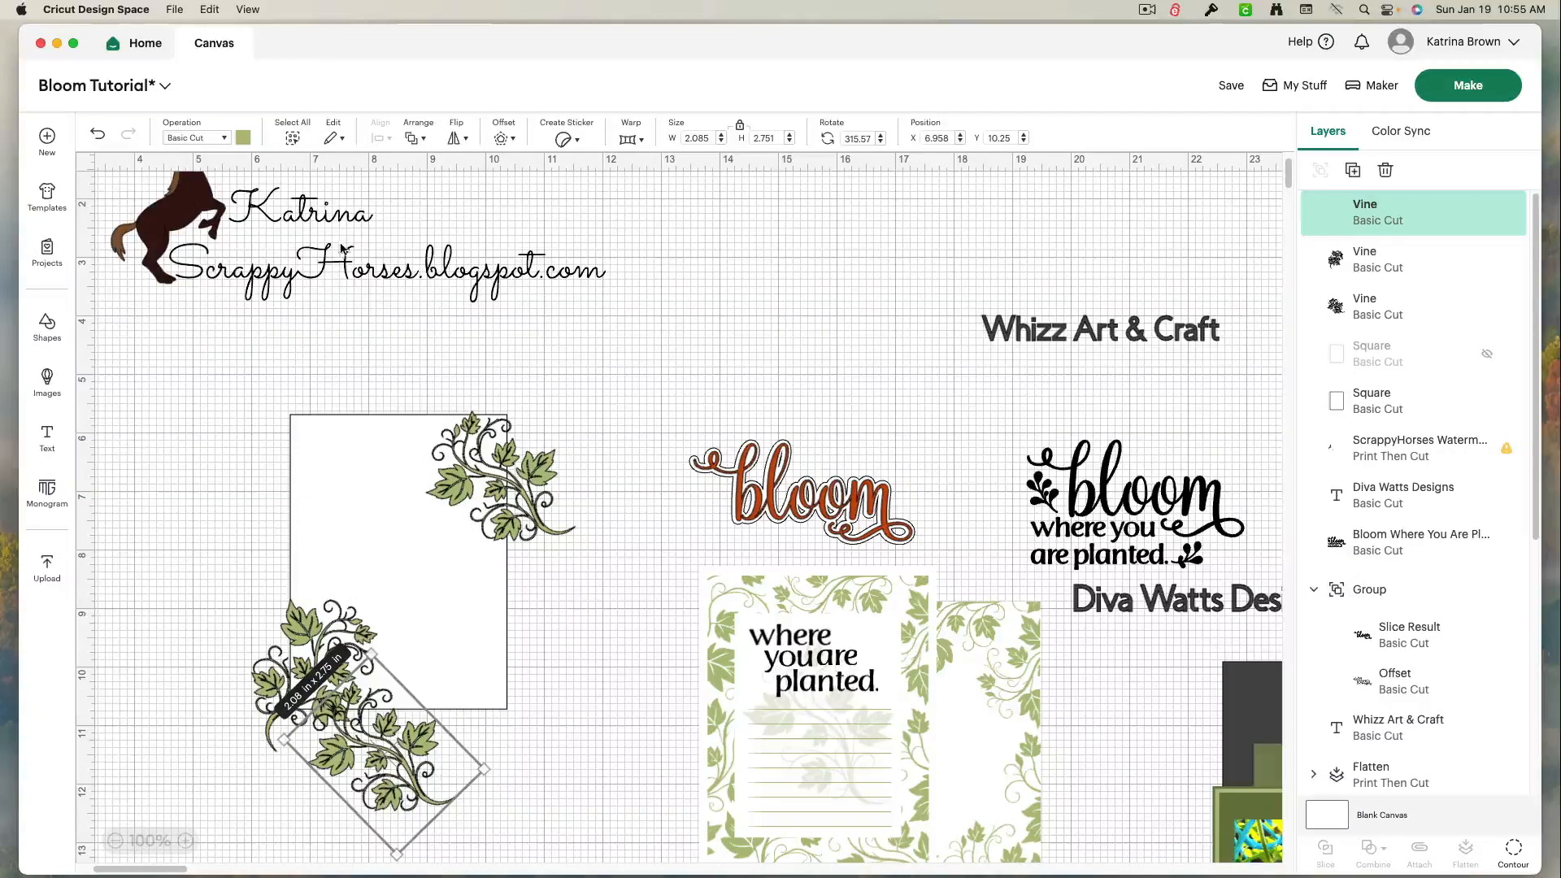
drag(407, 760, 541, 685)
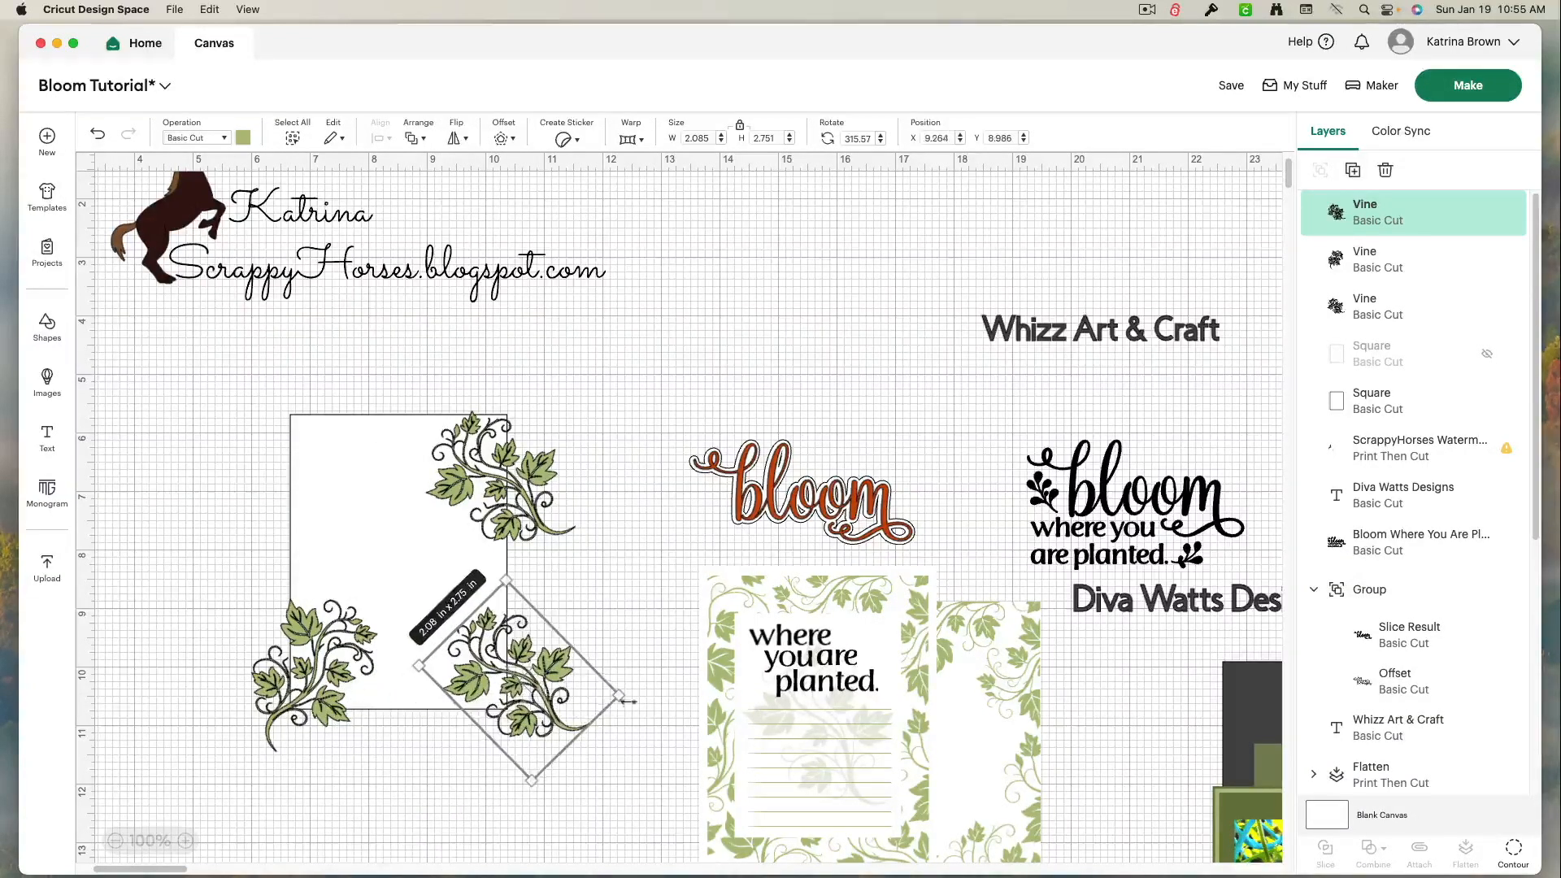
drag(638, 701, 423, 605)
drag(500, 681, 367, 419)
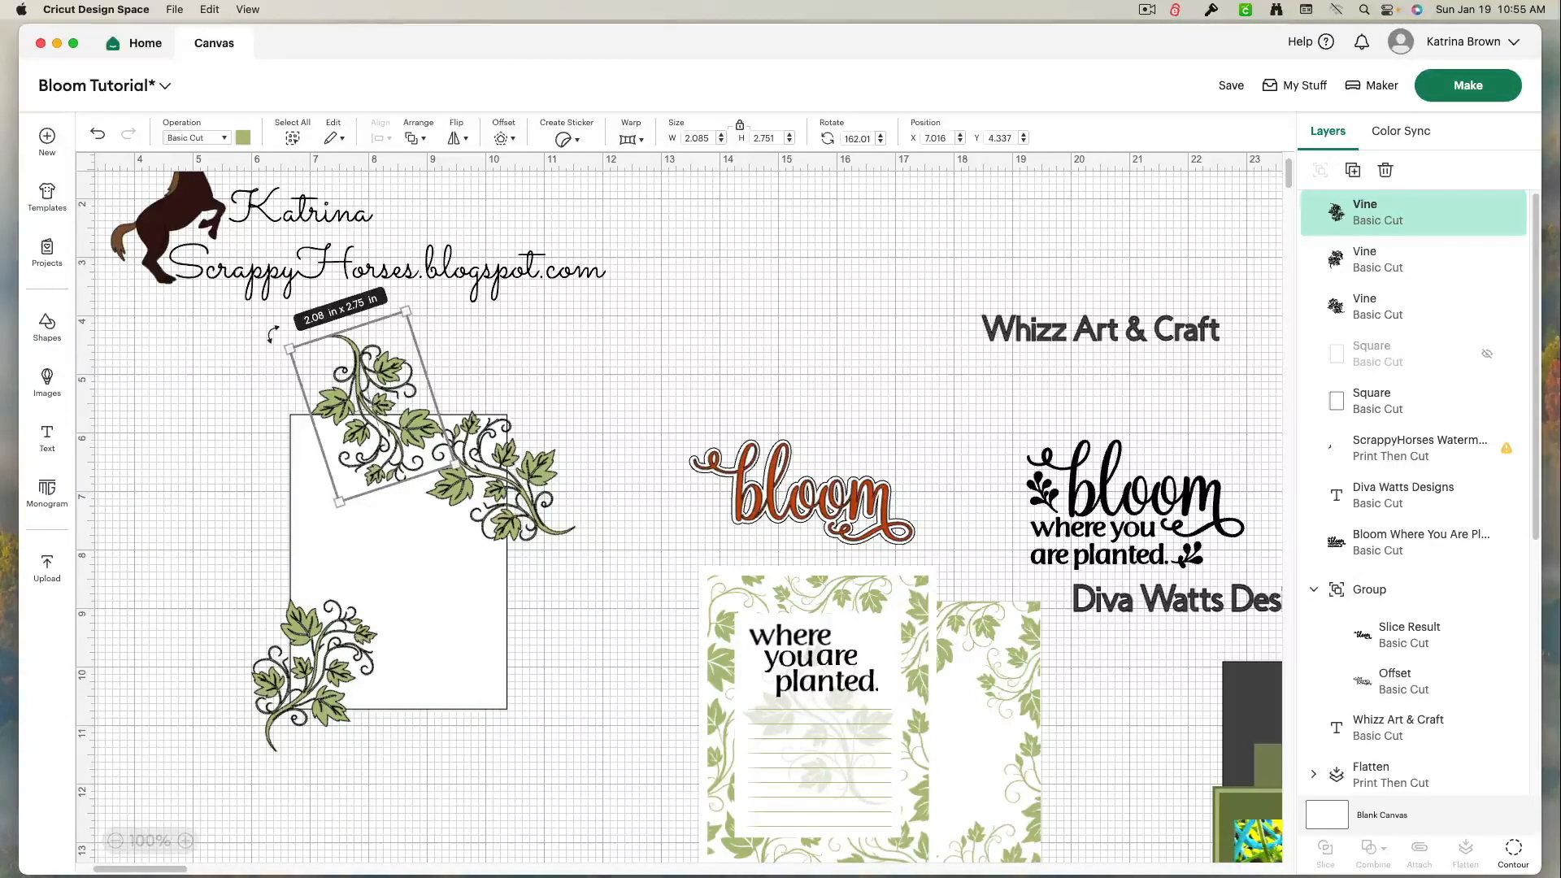
drag(274, 335, 347, 287)
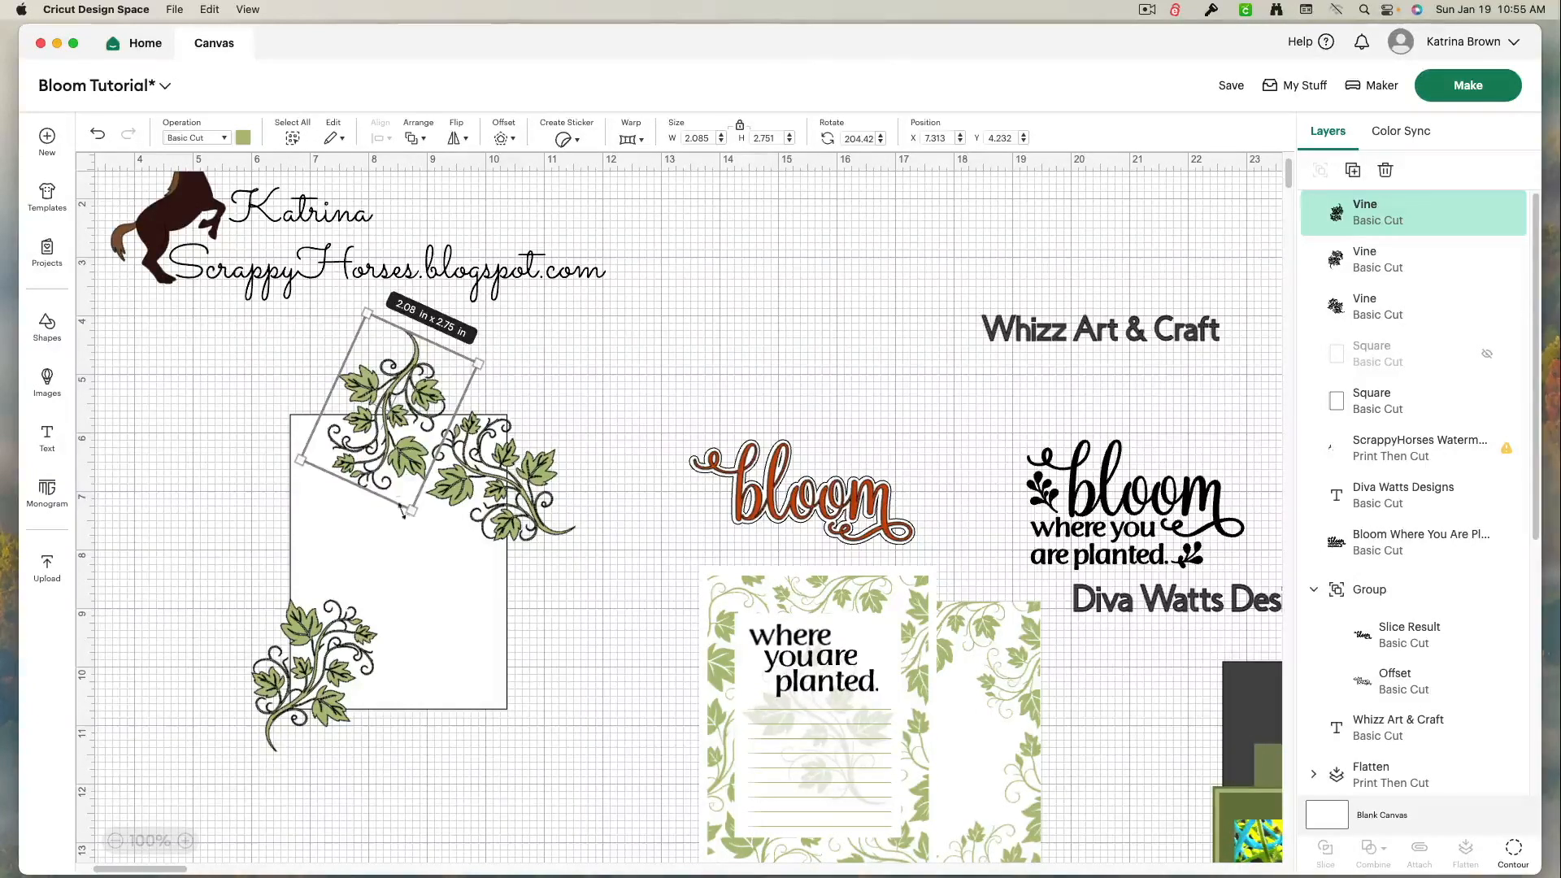
drag(408, 512, 406, 457)
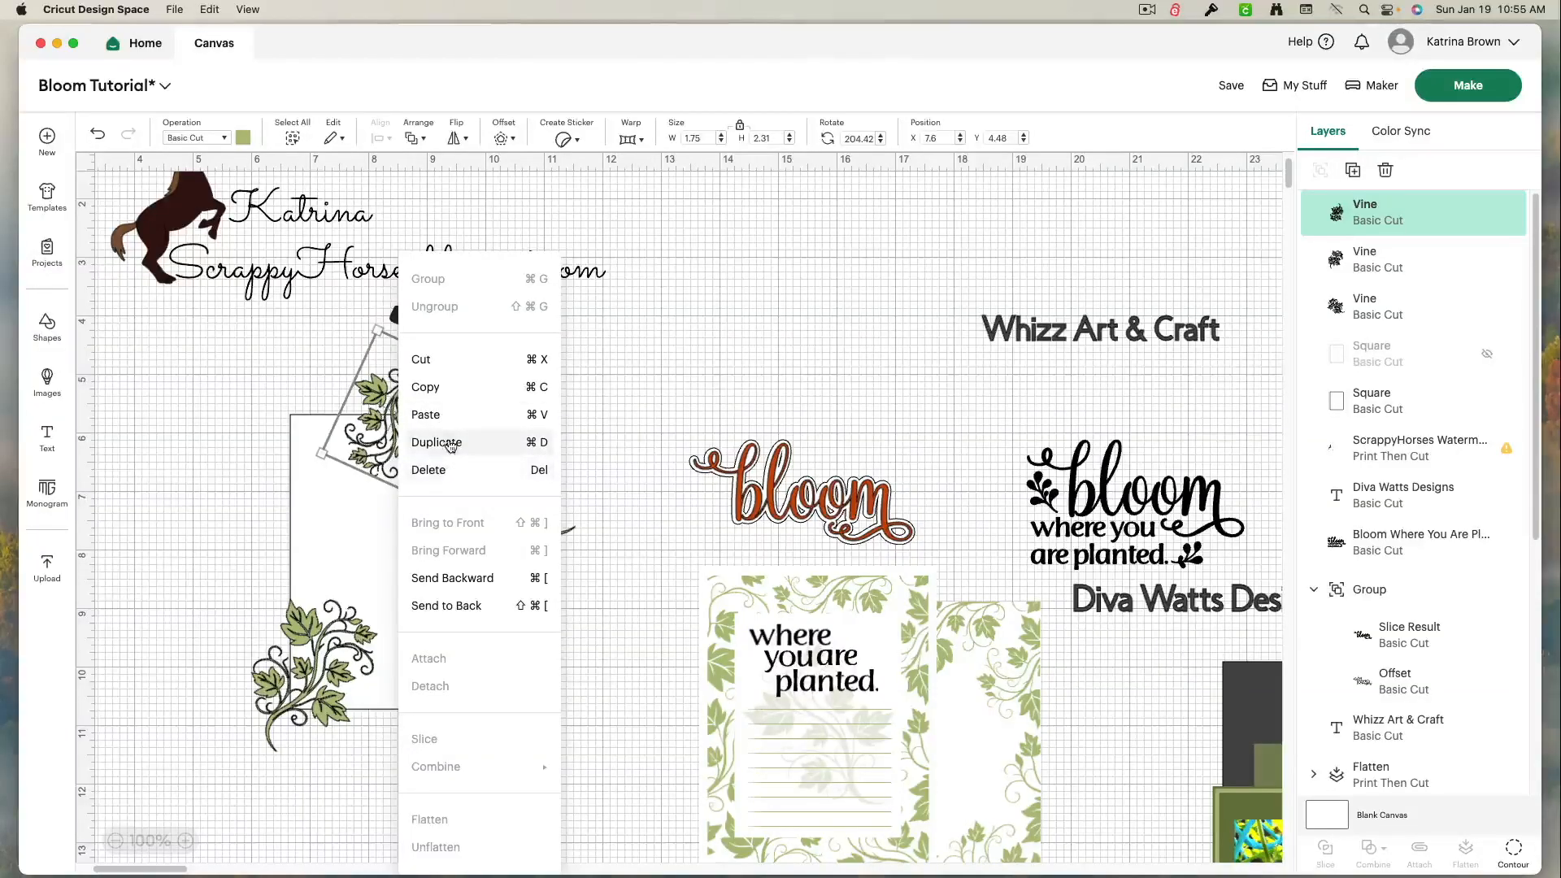
Step: Add another copy of the vine on the rectangle's upper-left corner and rotate it to fit there
click(434, 416)
drag(454, 475, 274, 508)
drag(370, 546, 313, 581)
Step: Duplicate the lower-left vine and place the copy along the rectangle's lower edge, about 1.923 × 2.538 in and rotated to about 309.31°
right_click(317, 651)
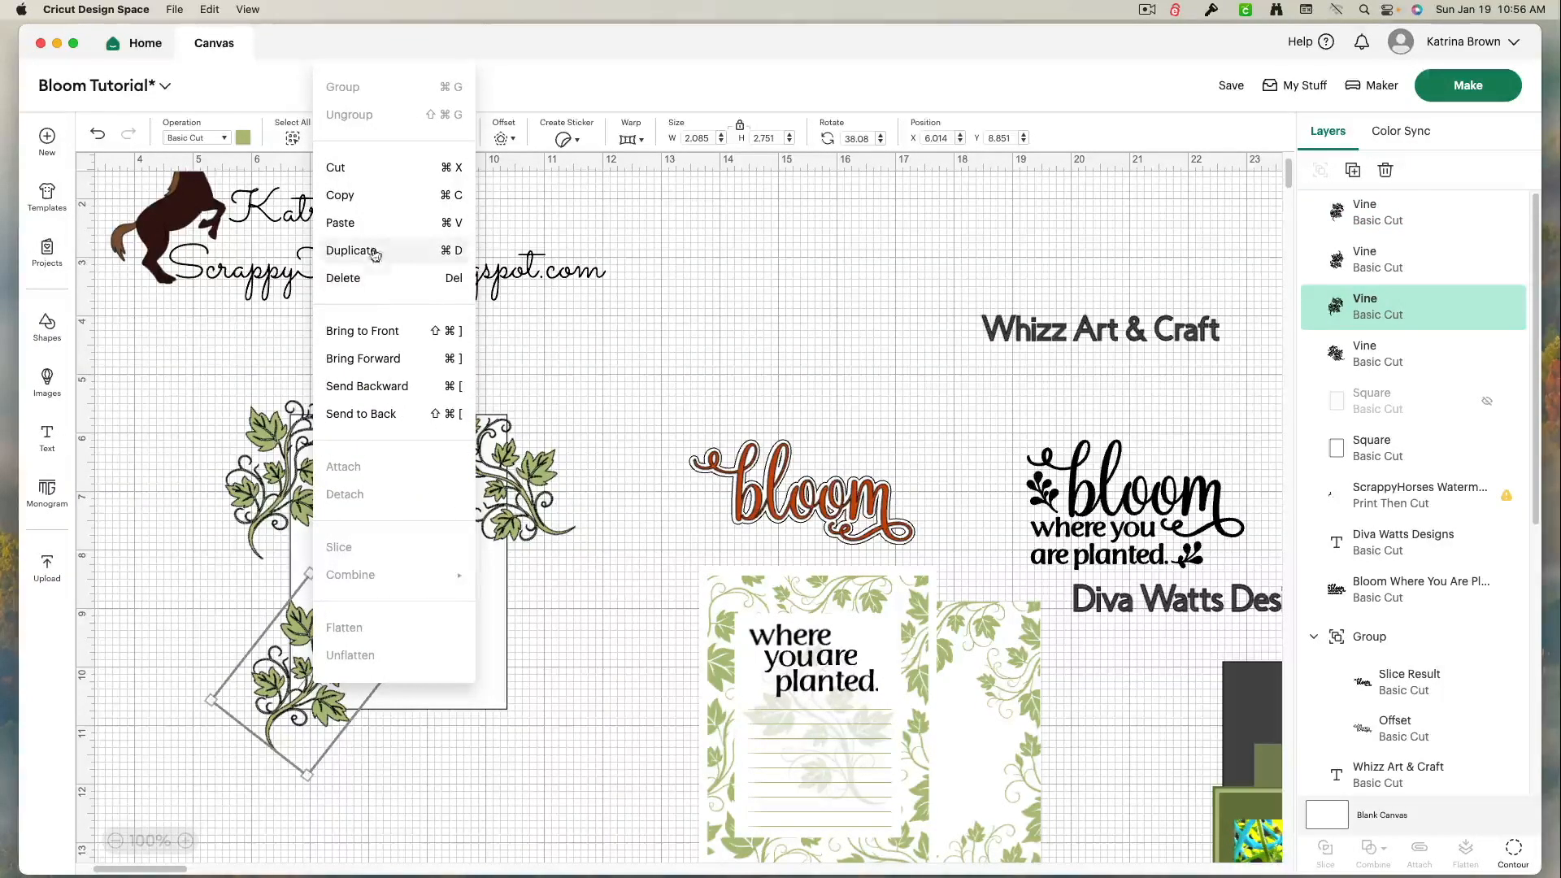
click(350, 250)
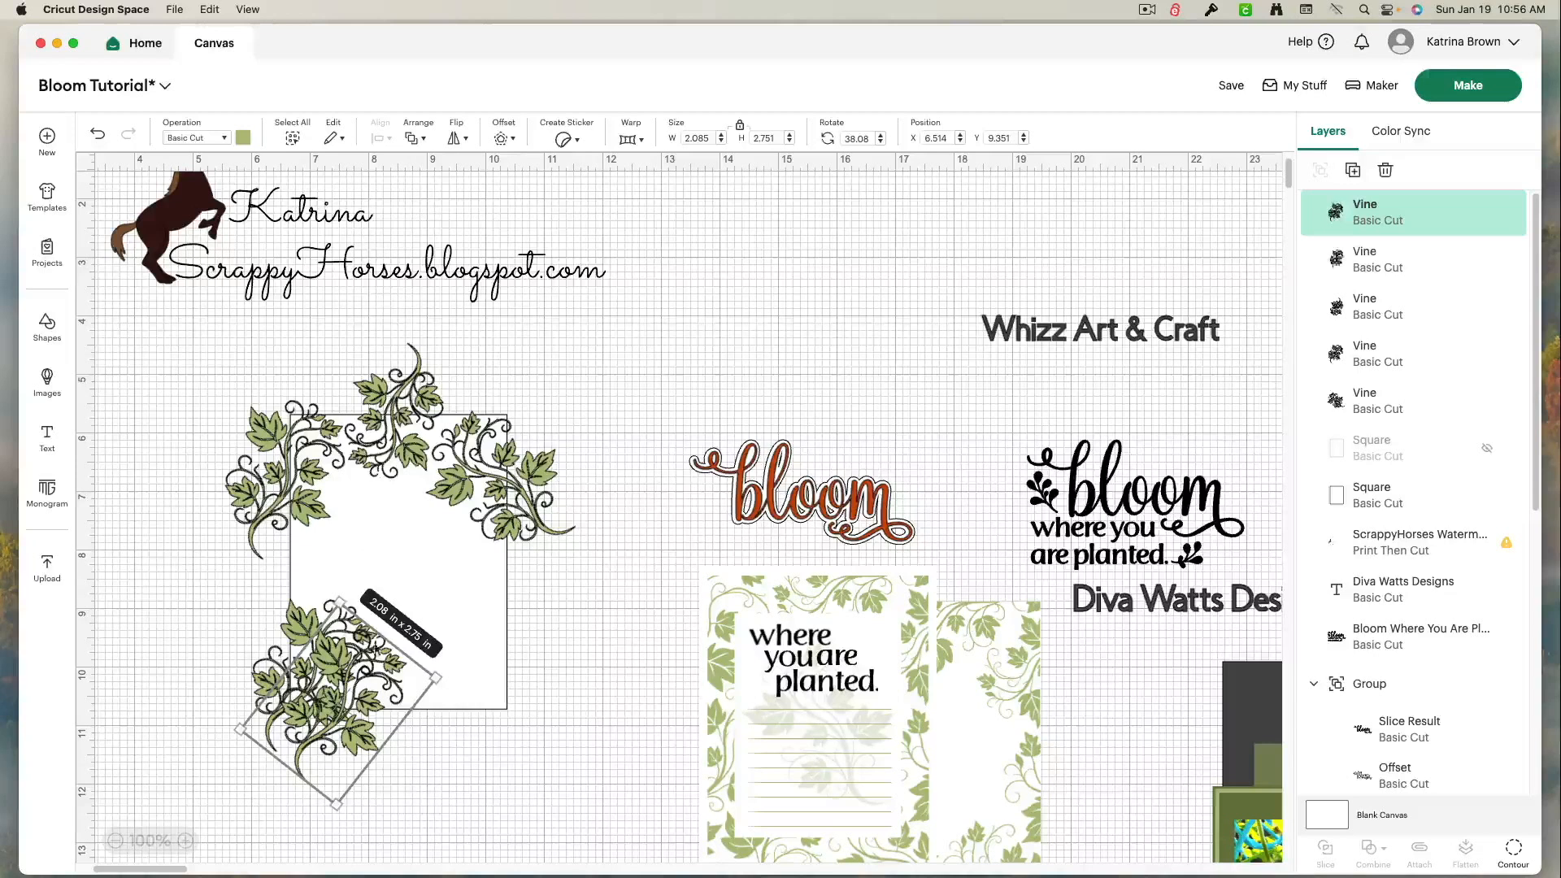
drag(359, 673, 429, 699)
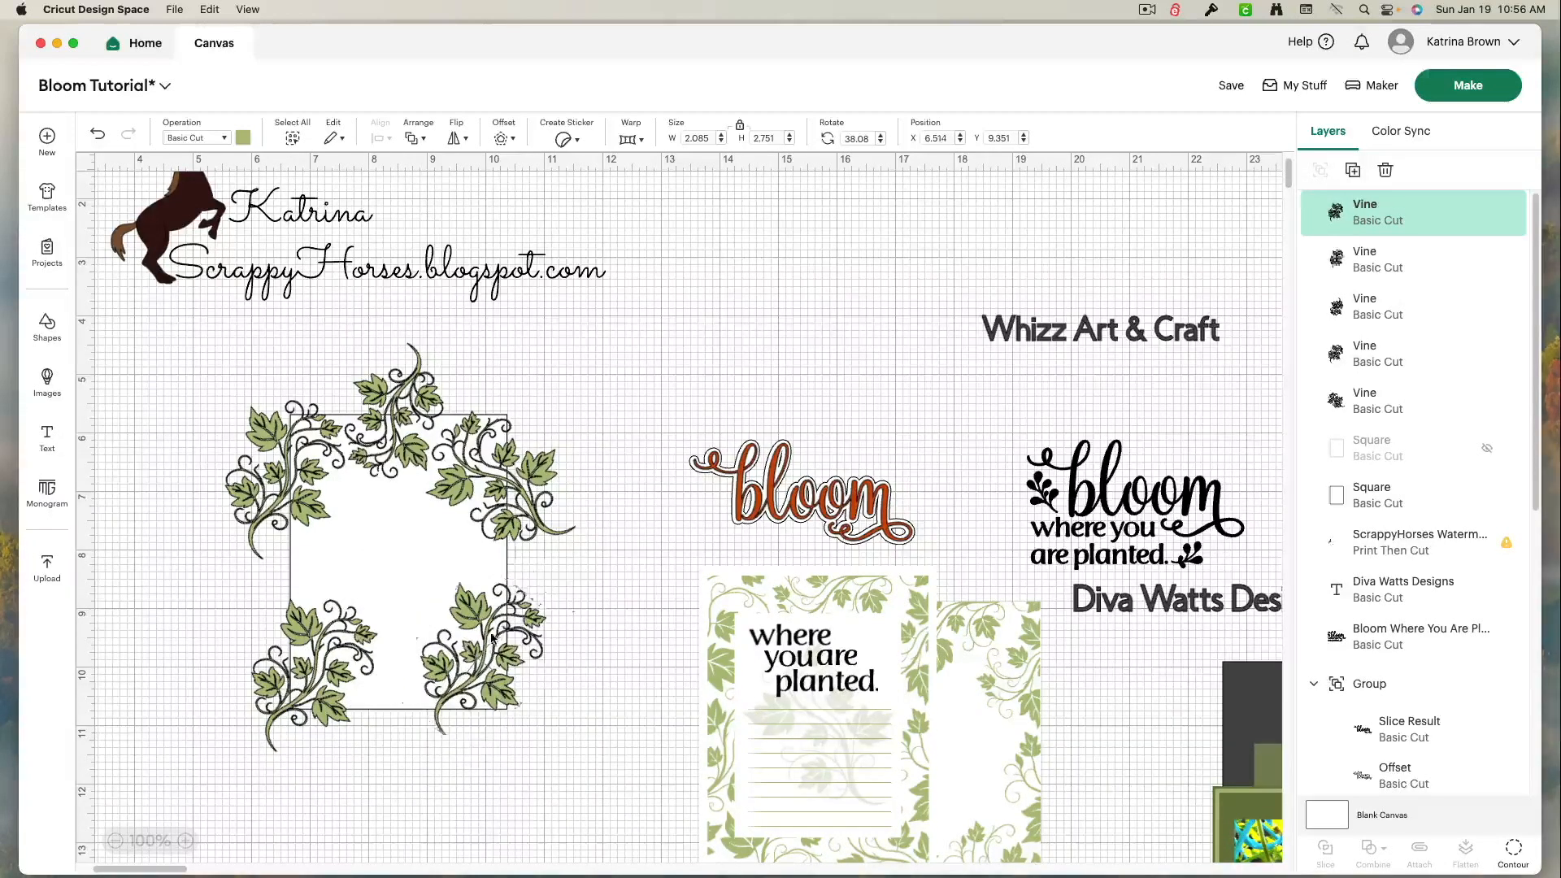
Step: Duplicate the lower-edge vine, move the copy to the rectangle's lower-right corner and rotate it to fit there
right_click(428, 699)
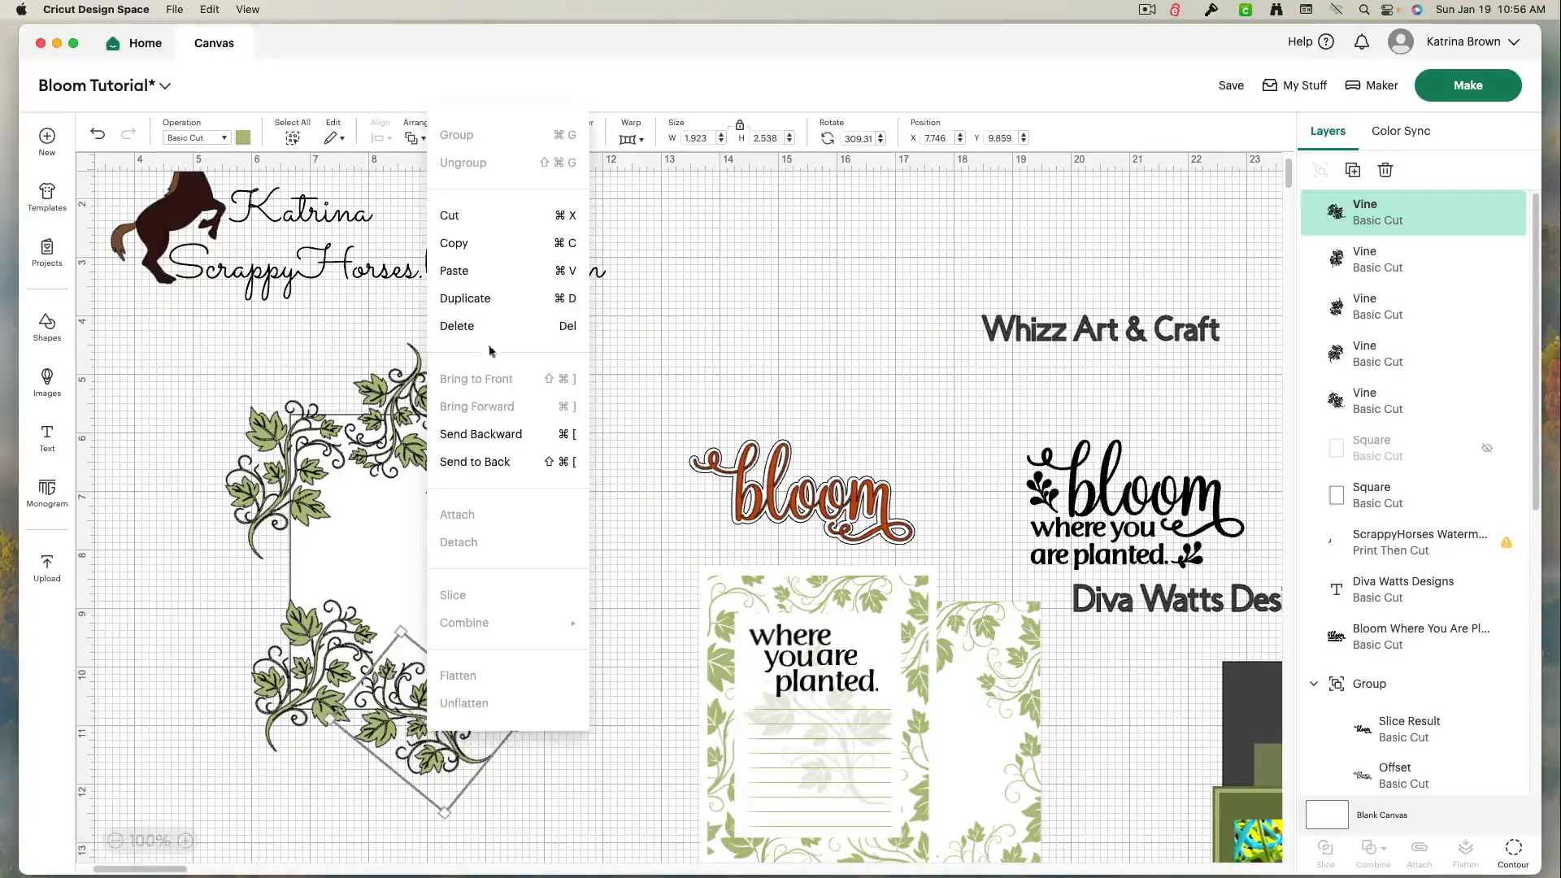
click(490, 298)
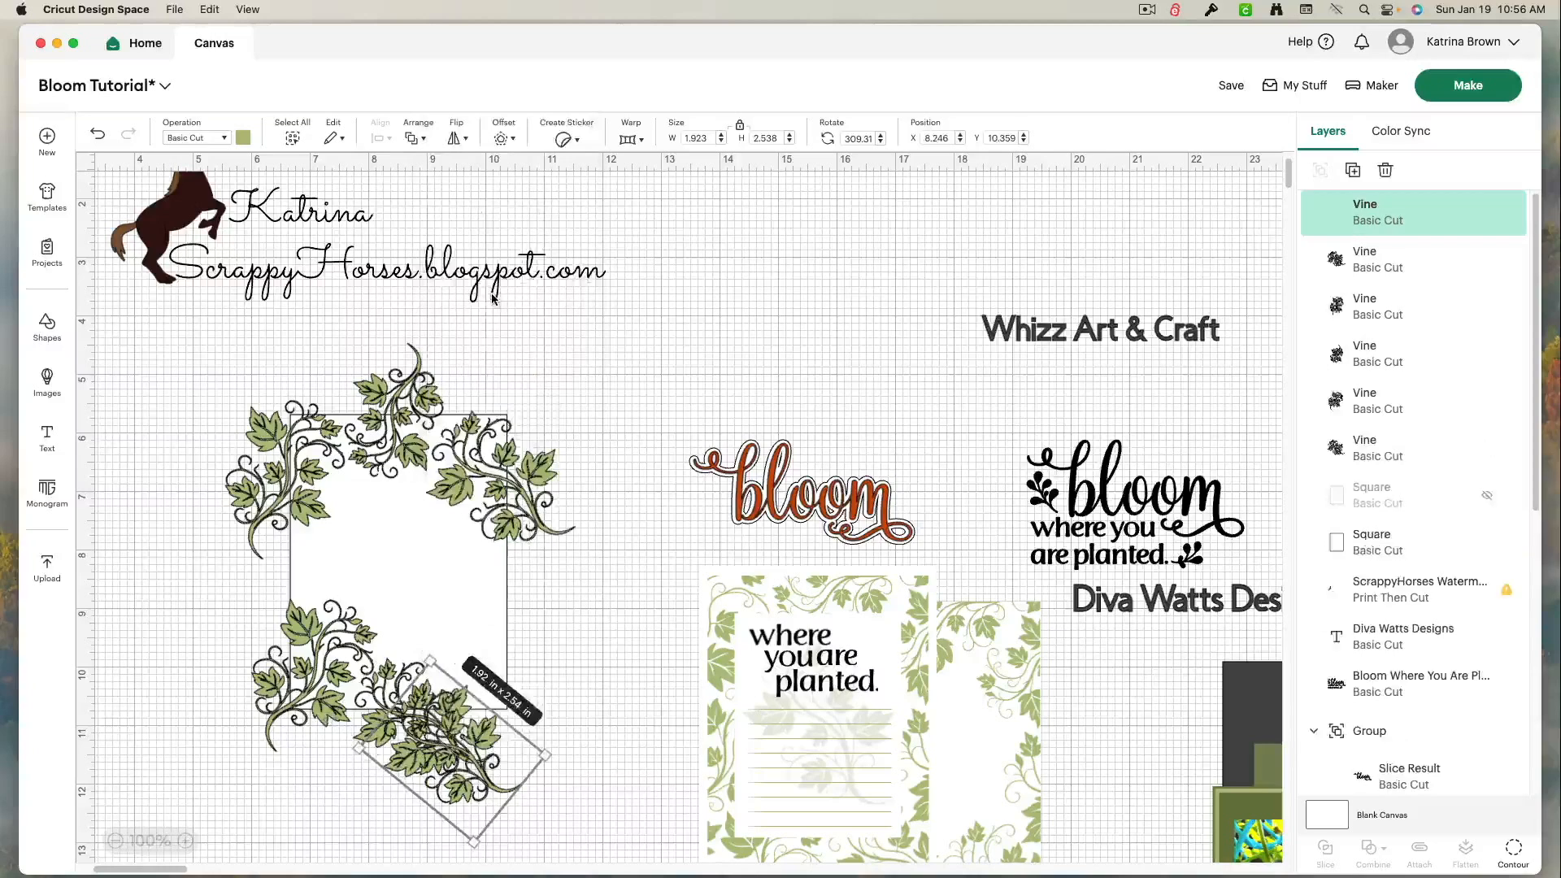
drag(463, 732, 541, 648)
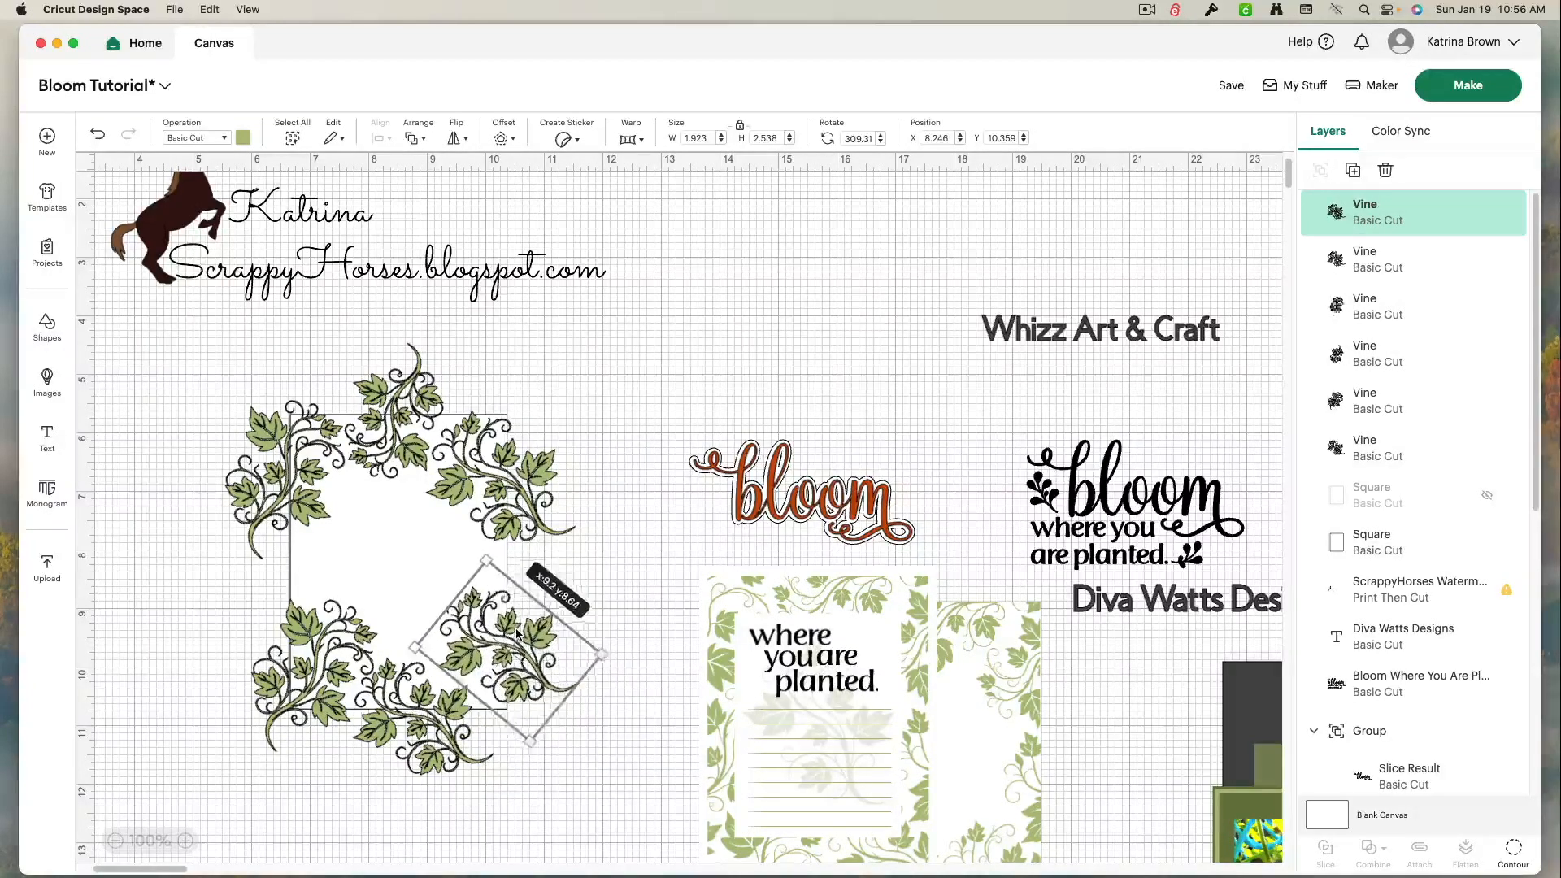
drag(504, 633, 512, 641)
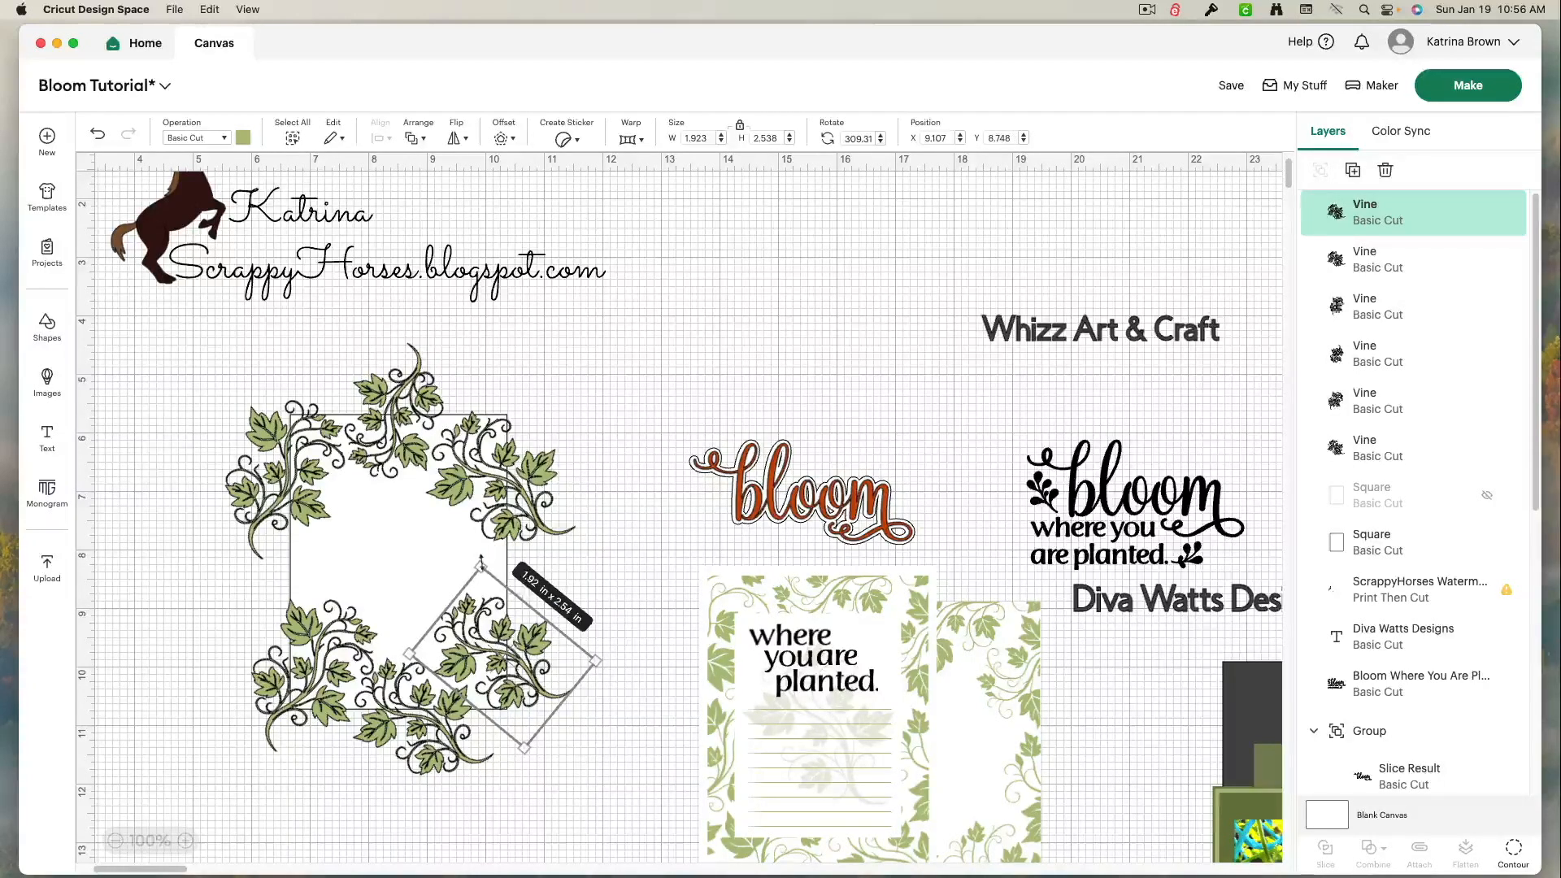
drag(481, 559, 486, 587)
drag(486, 665, 478, 652)
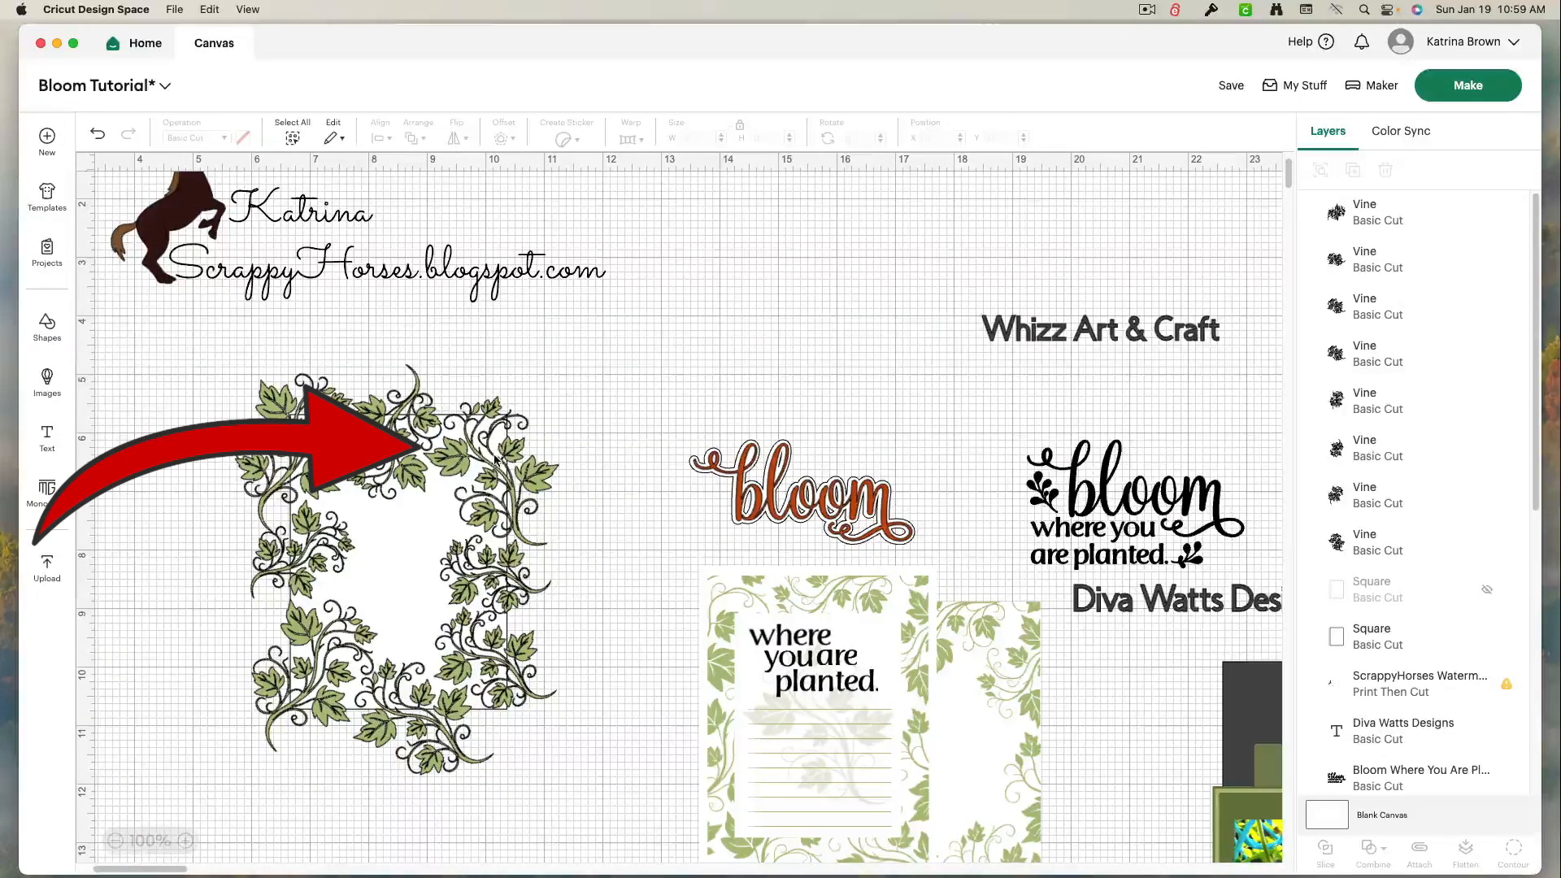
Step: Slice the upper-right vine and the upper-edge vine with the white rectangle, one at a time
drag(556, 353, 497, 452)
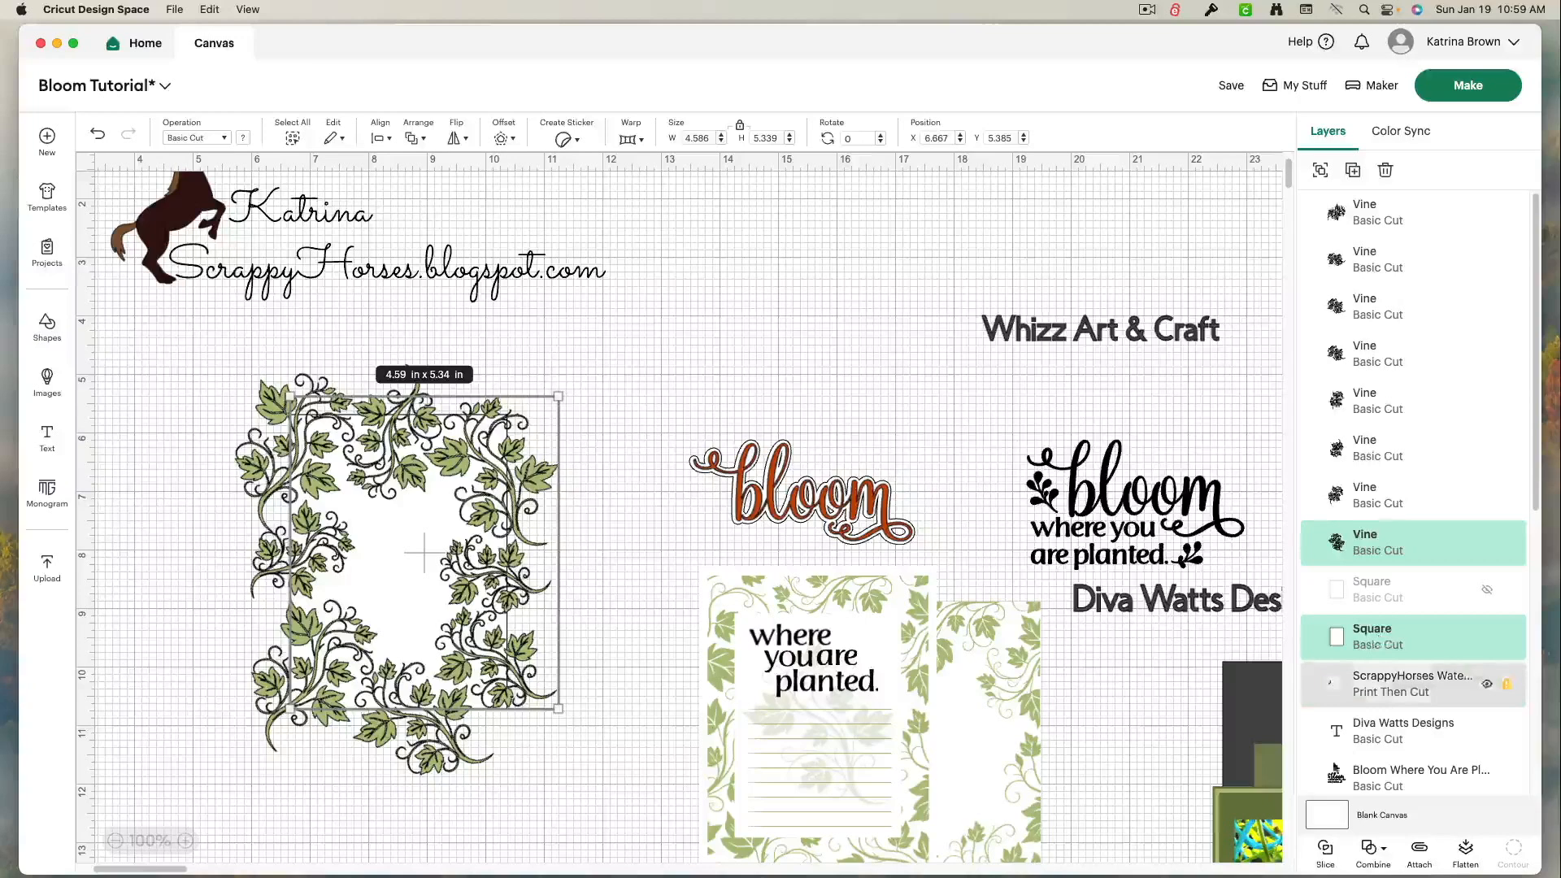
click(1324, 852)
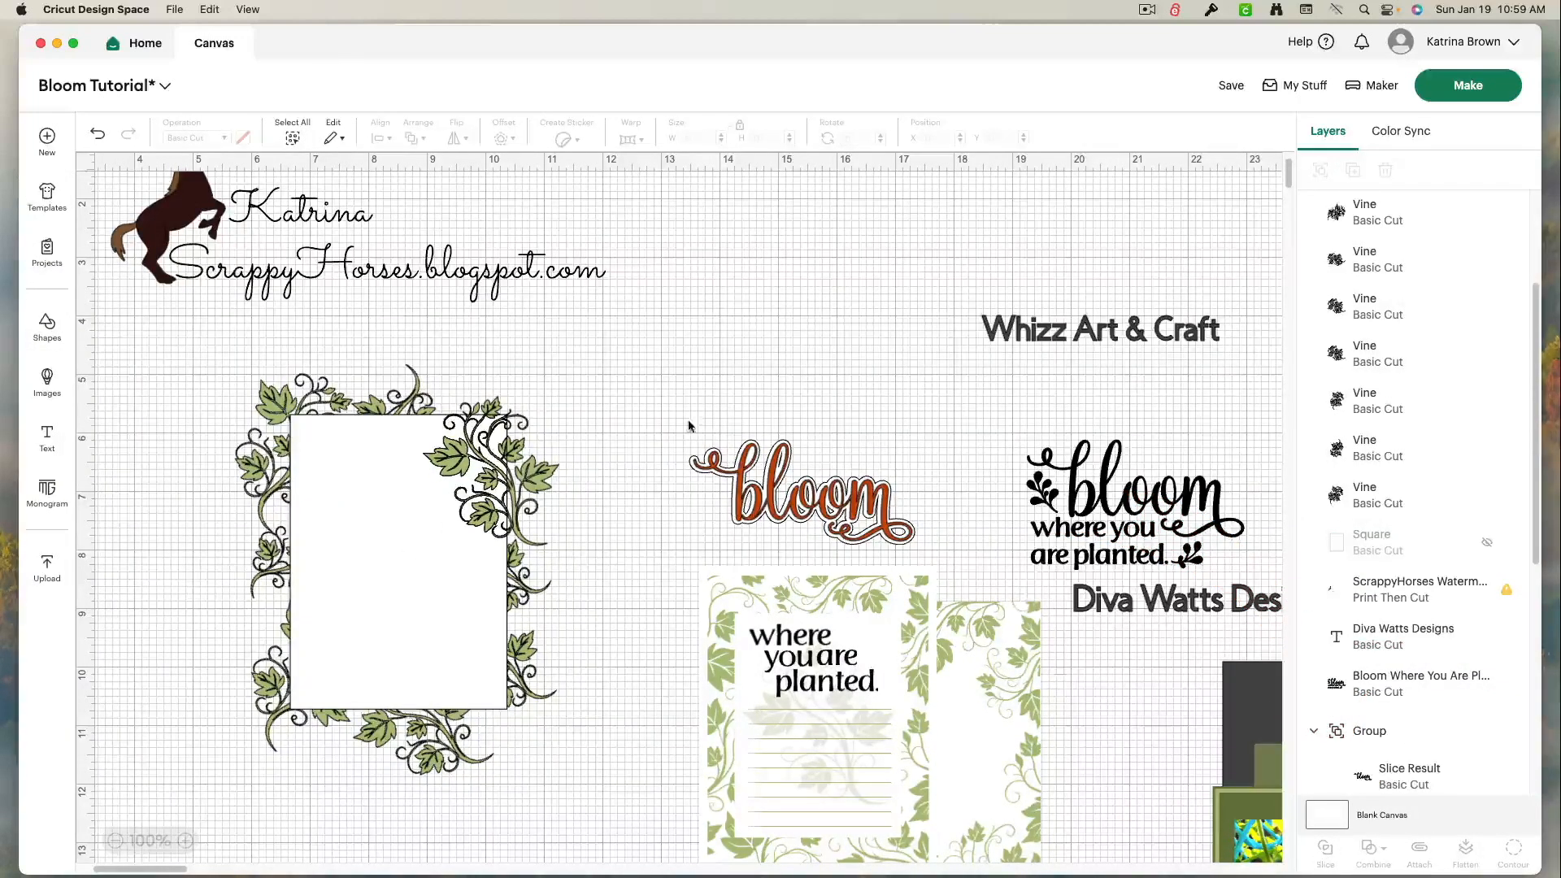
drag(378, 328, 408, 424)
drag(384, 332, 401, 437)
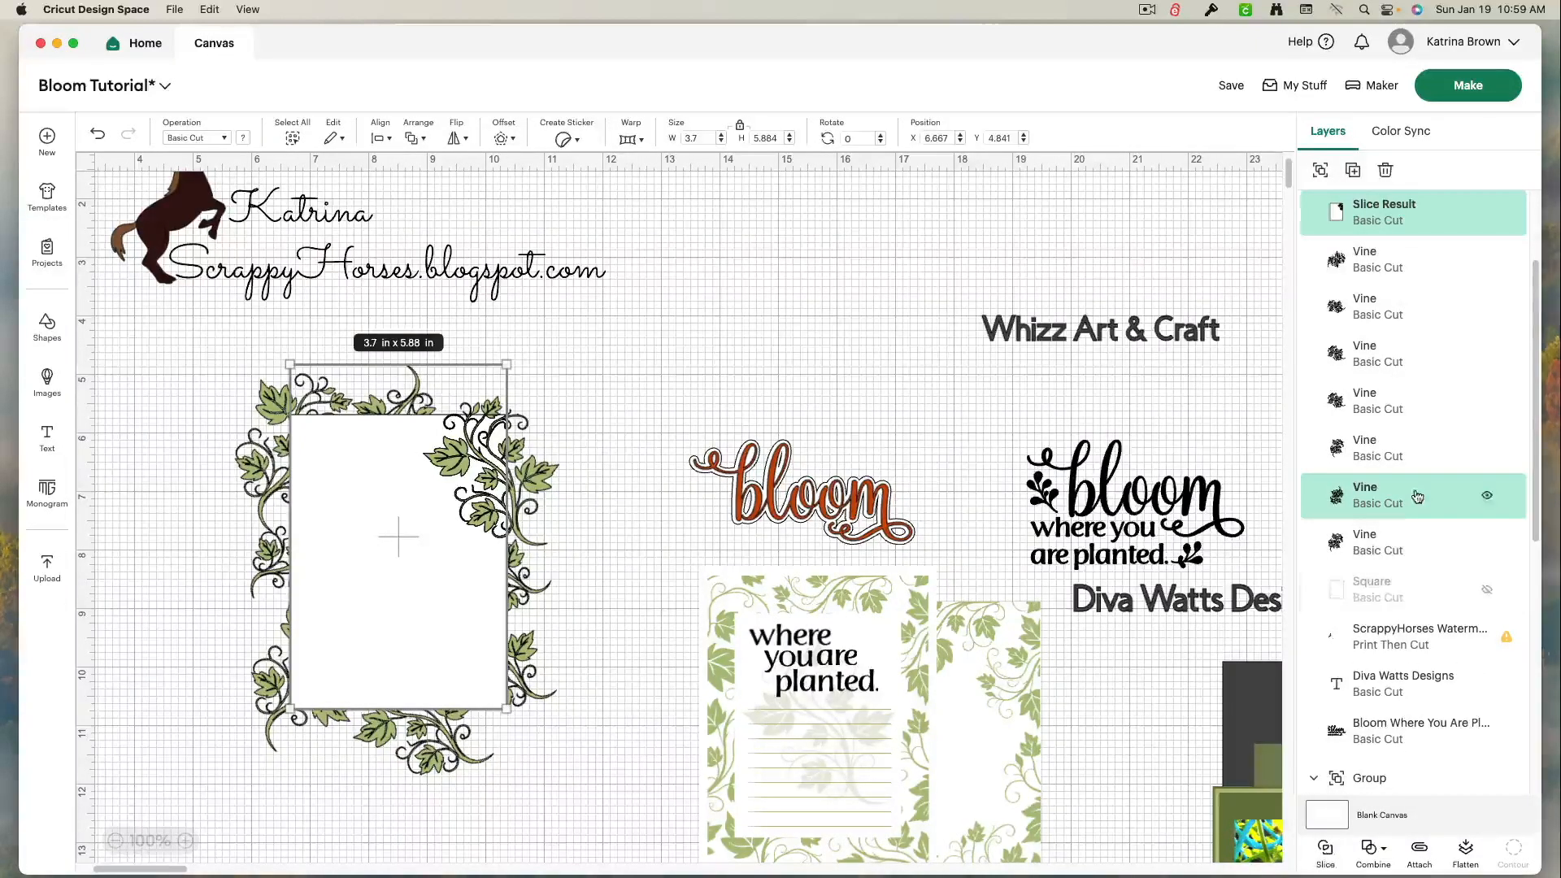
click(1325, 849)
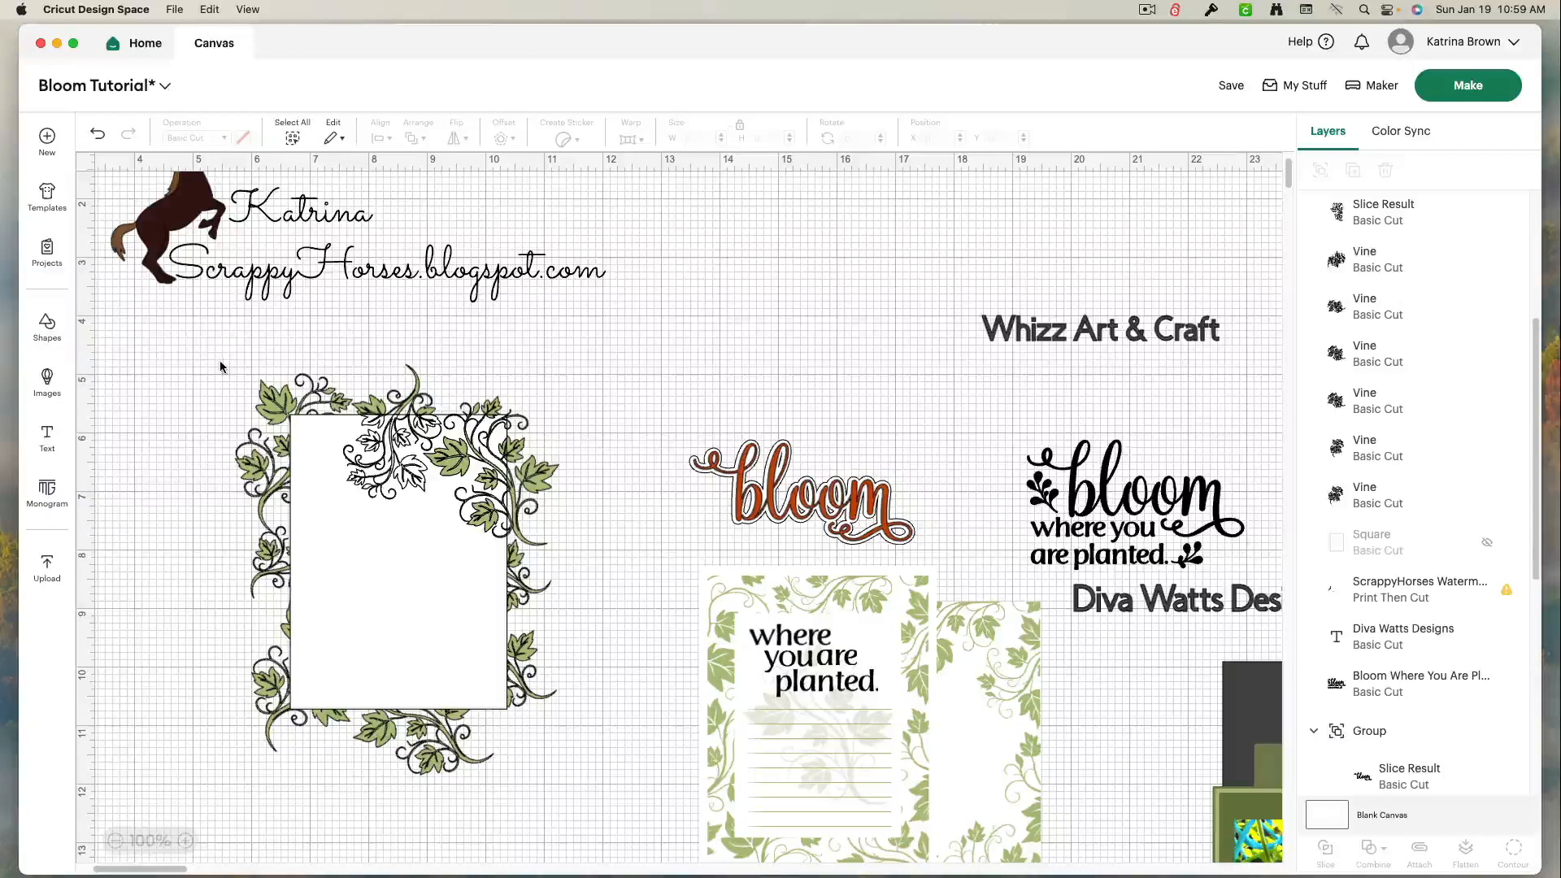
Step: Slice the upper-left vine and the left-edge vine with the white rectangle, one at a time
drag(220, 366, 317, 457)
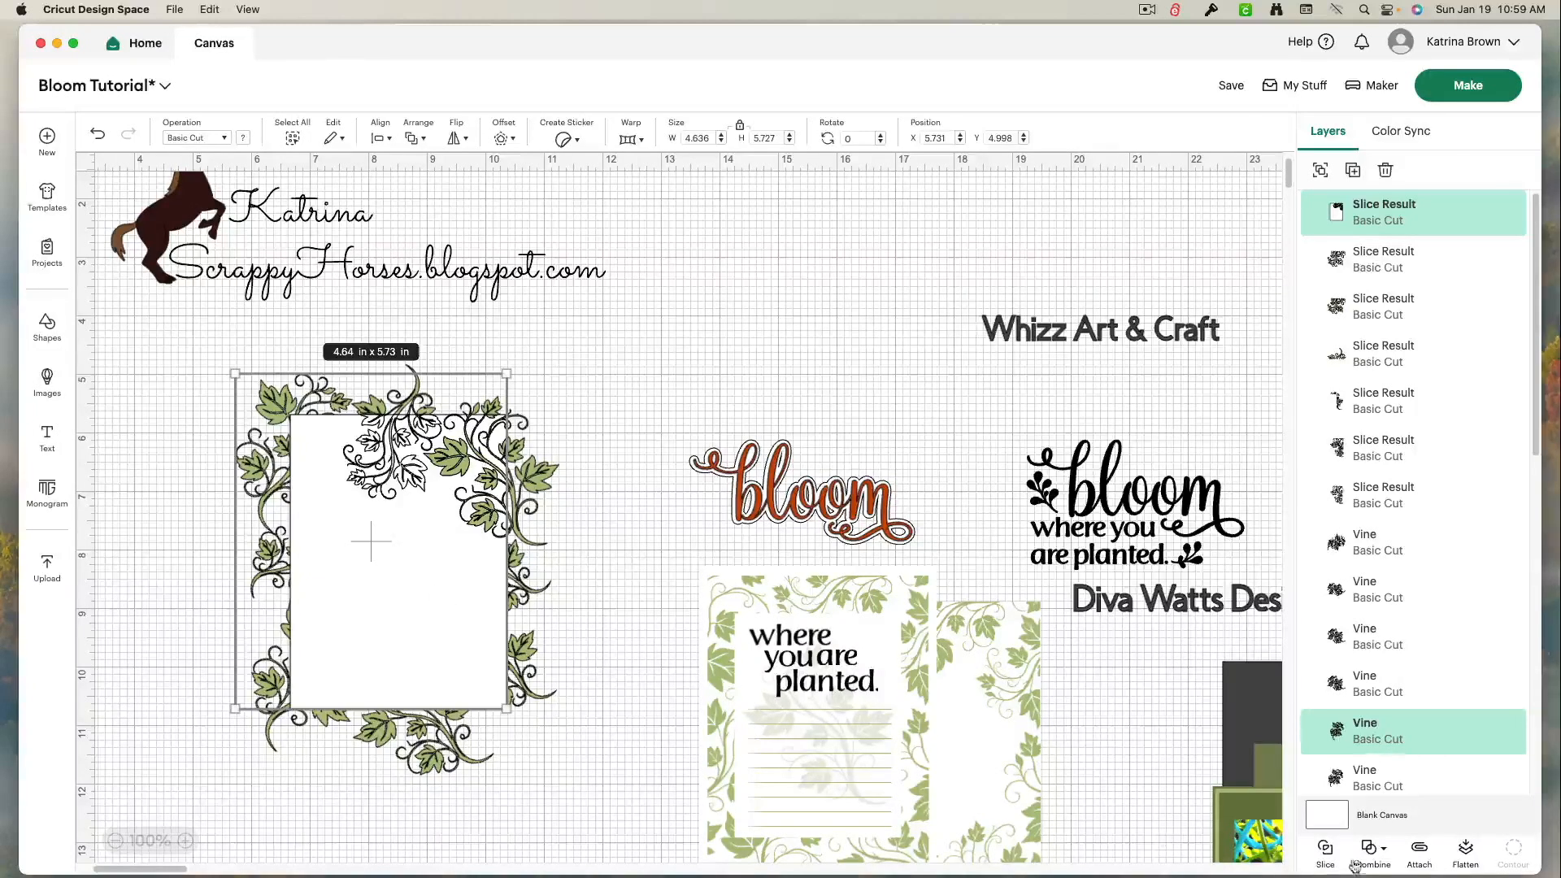
click(1323, 849)
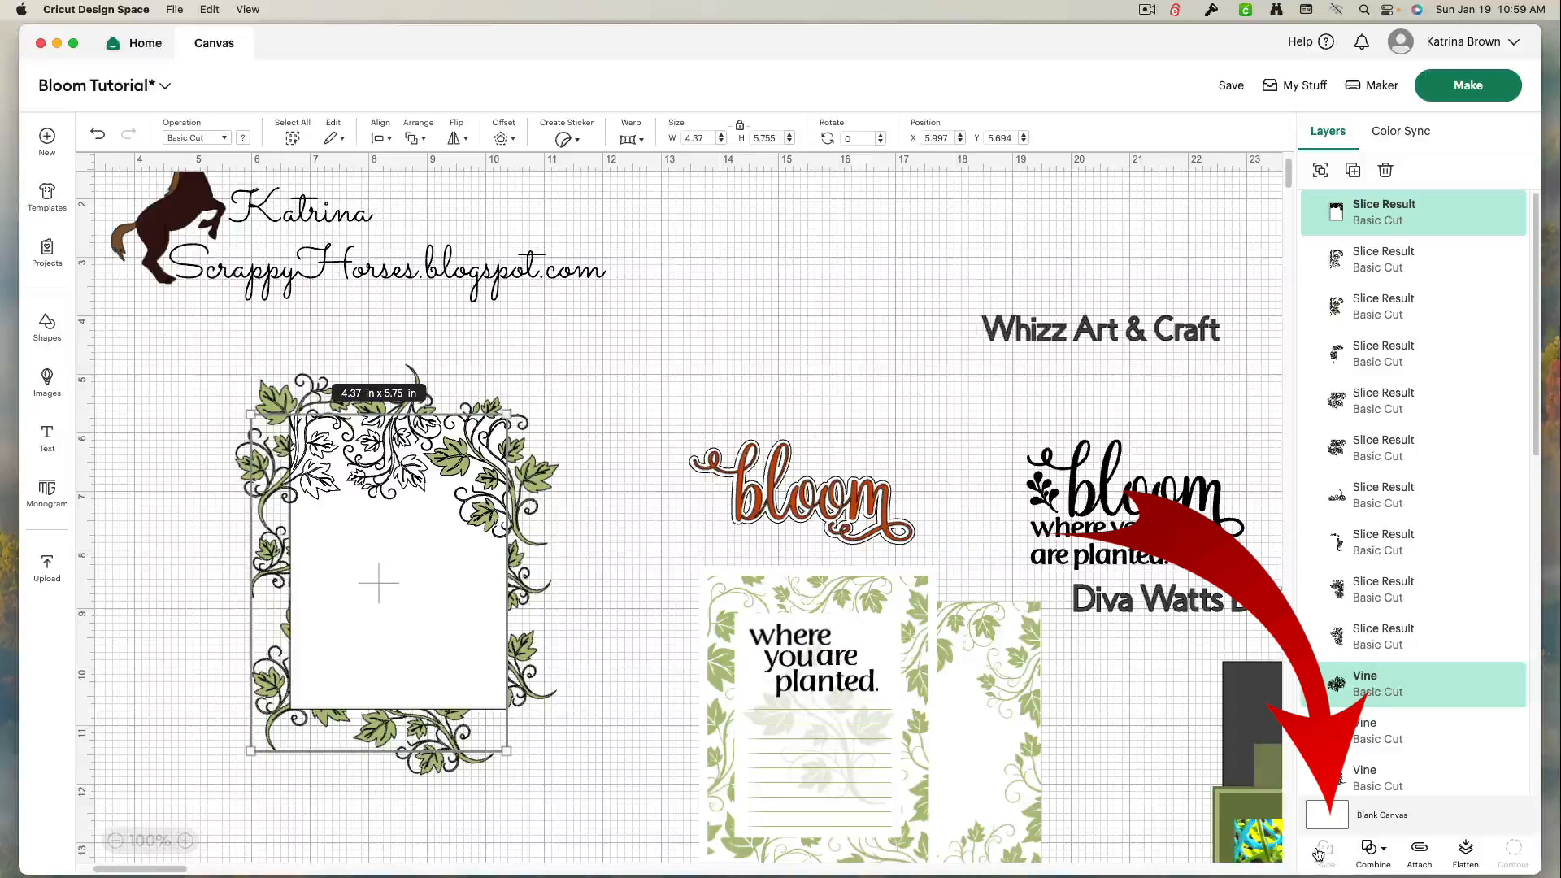
click(618, 800)
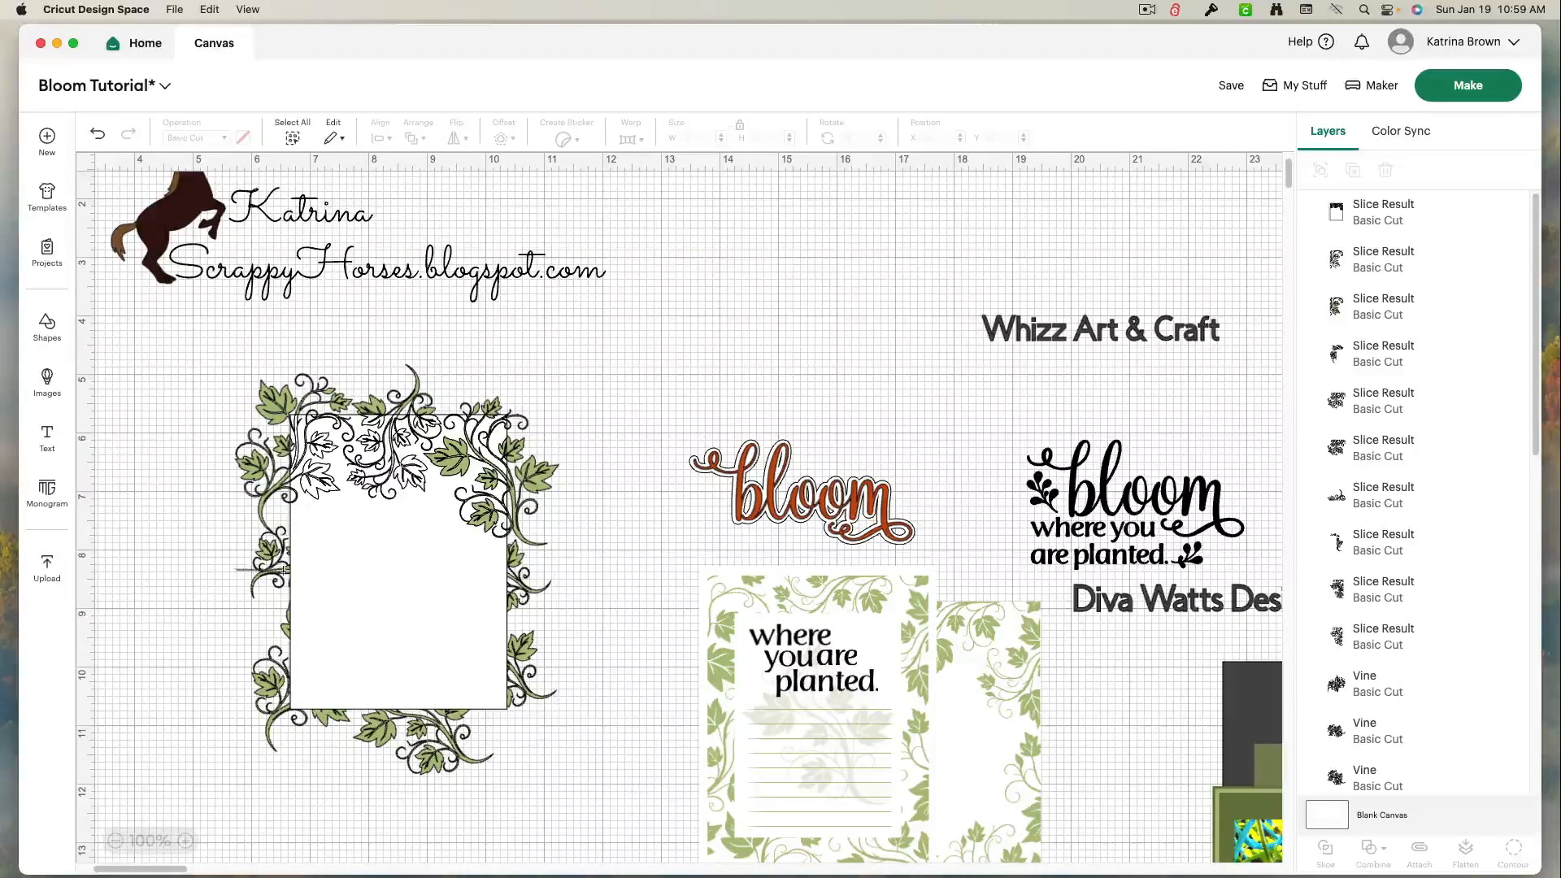
click(310, 576)
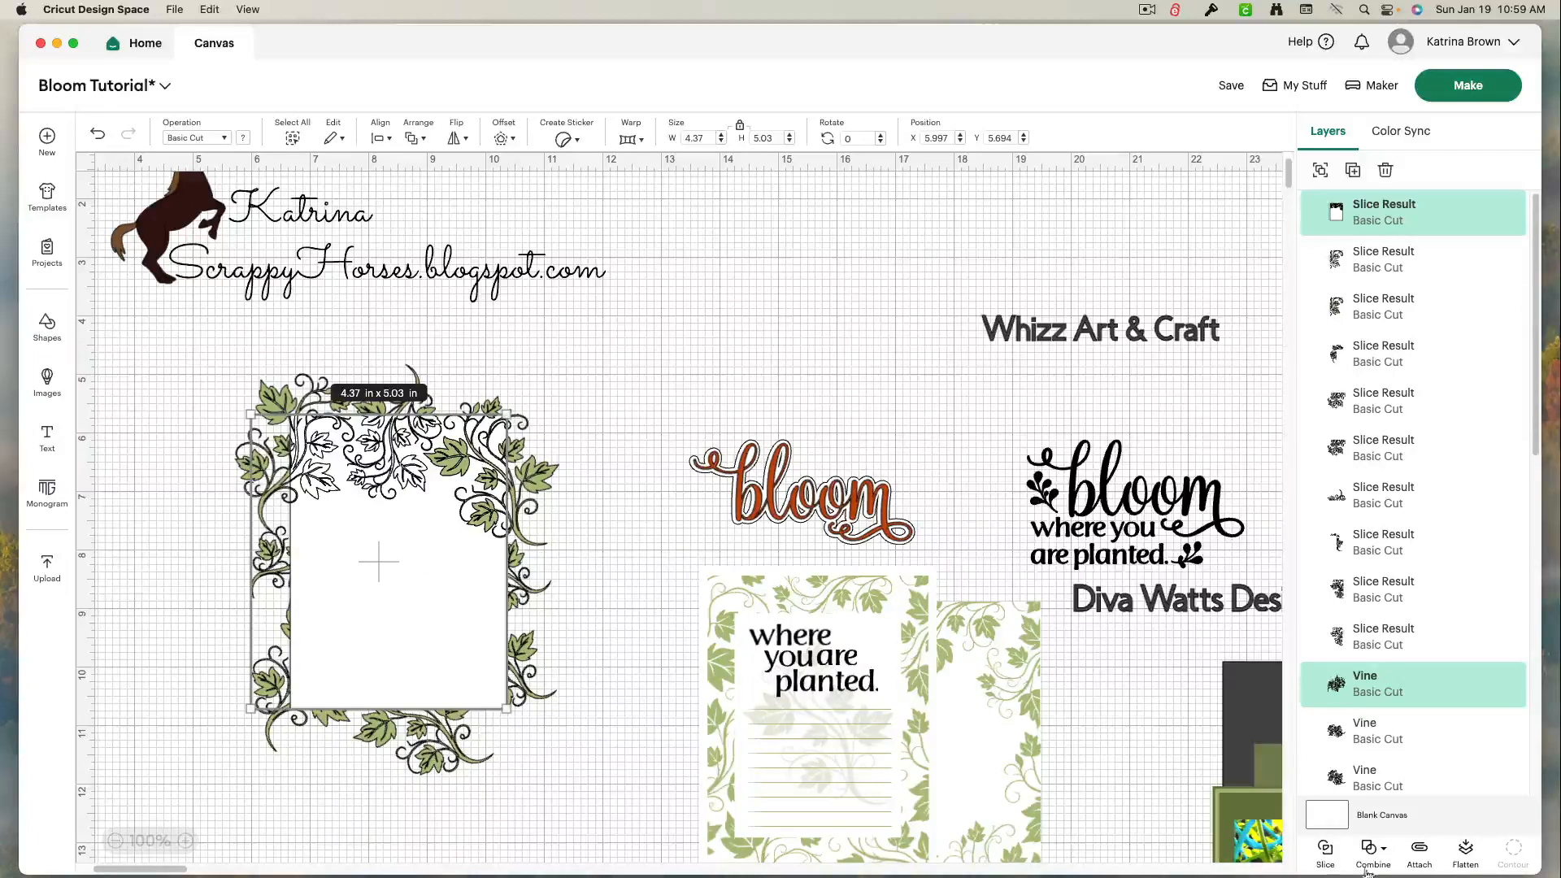
click(1323, 851)
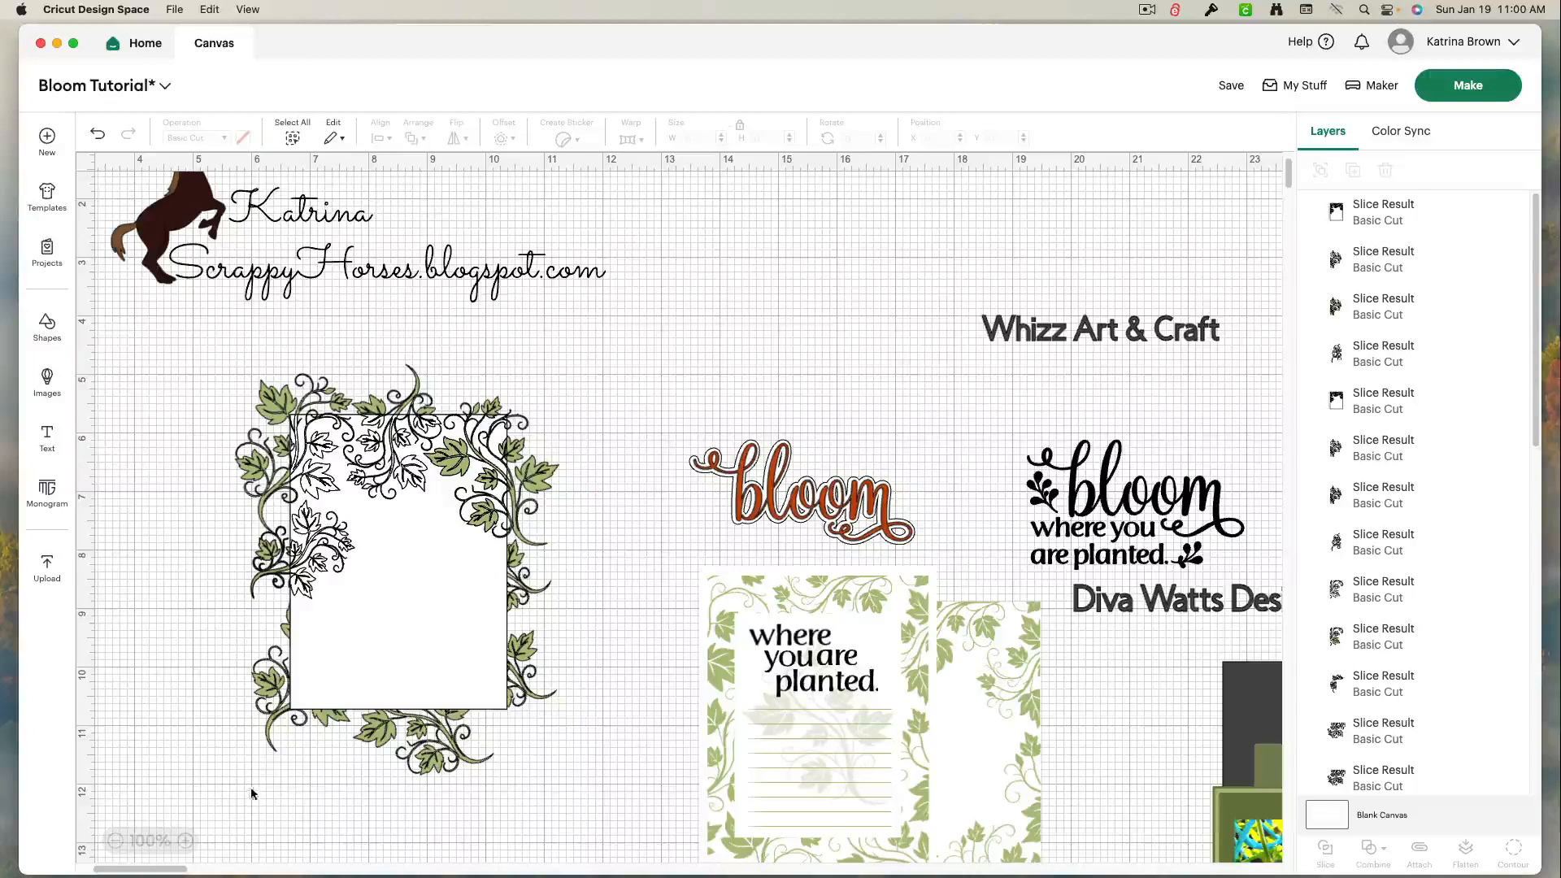
drag(249, 714, 258, 692)
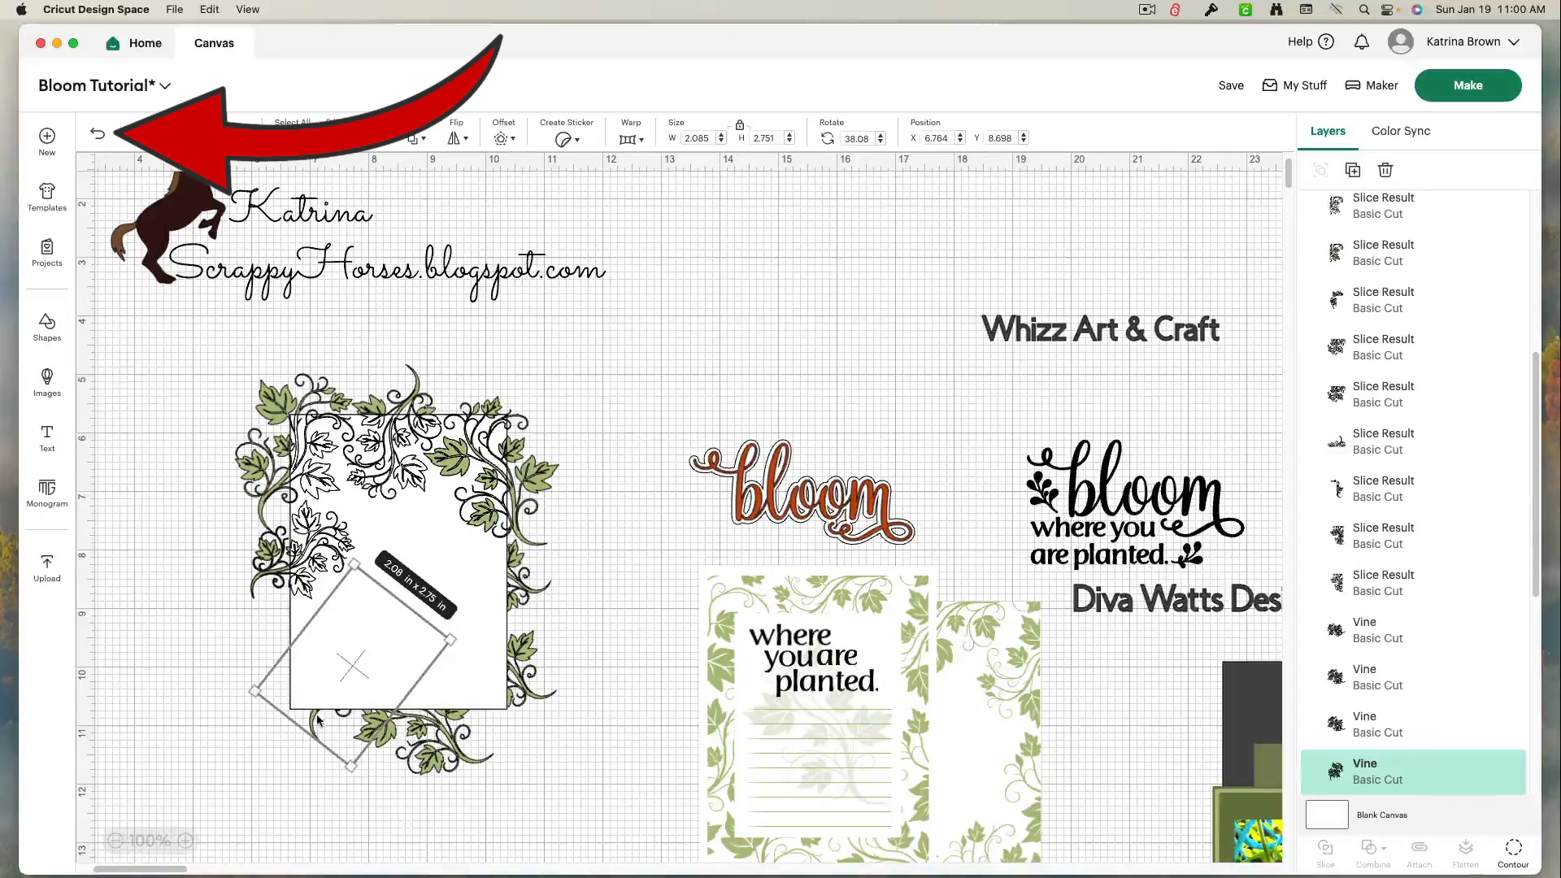
click(94, 134)
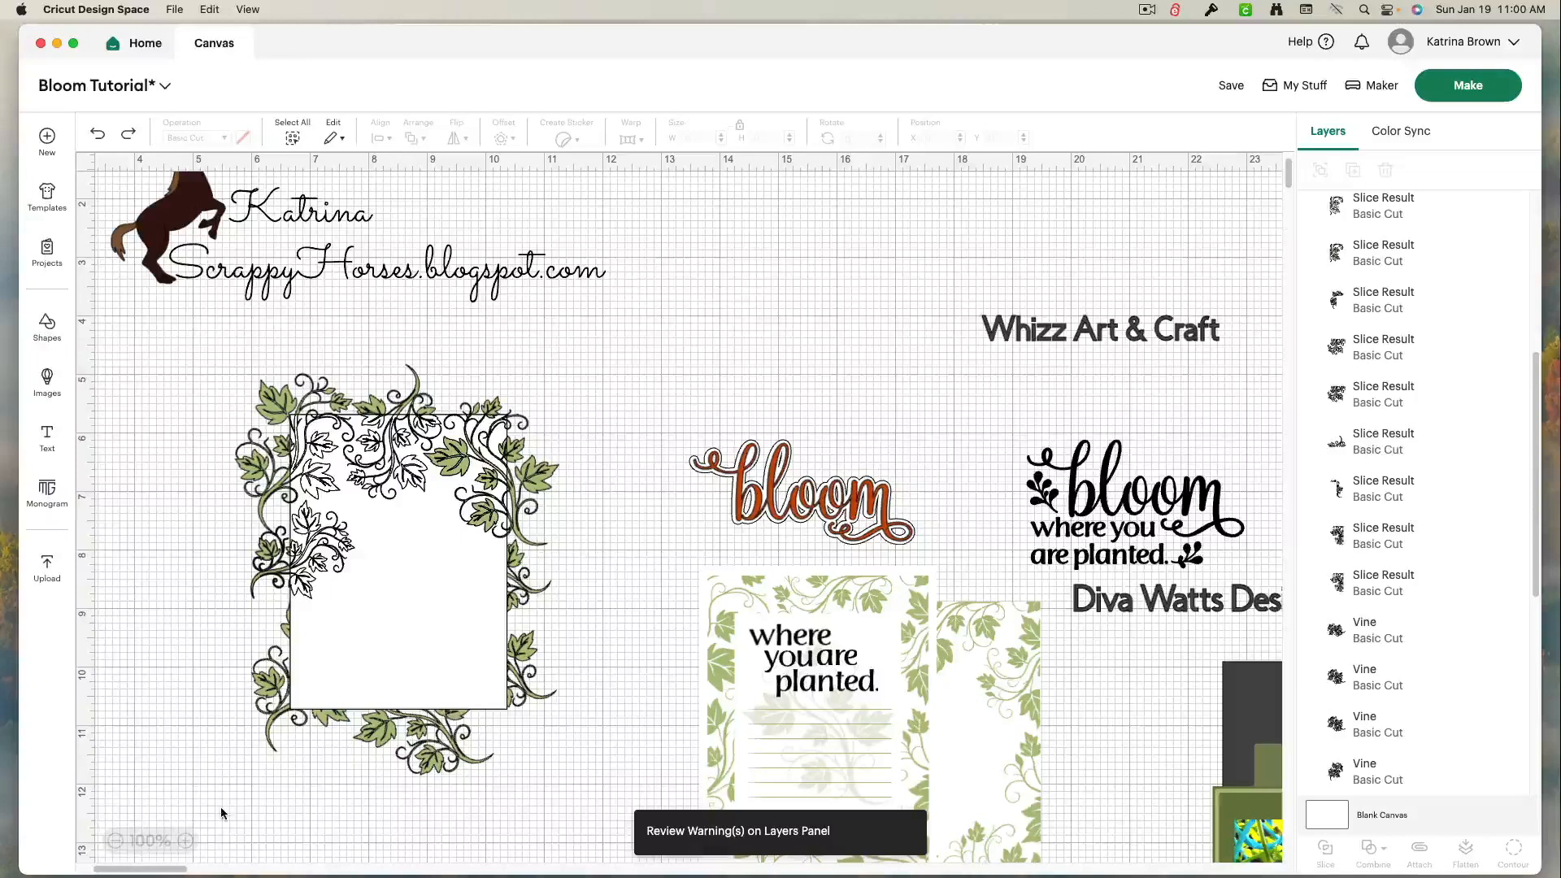
click(379, 582)
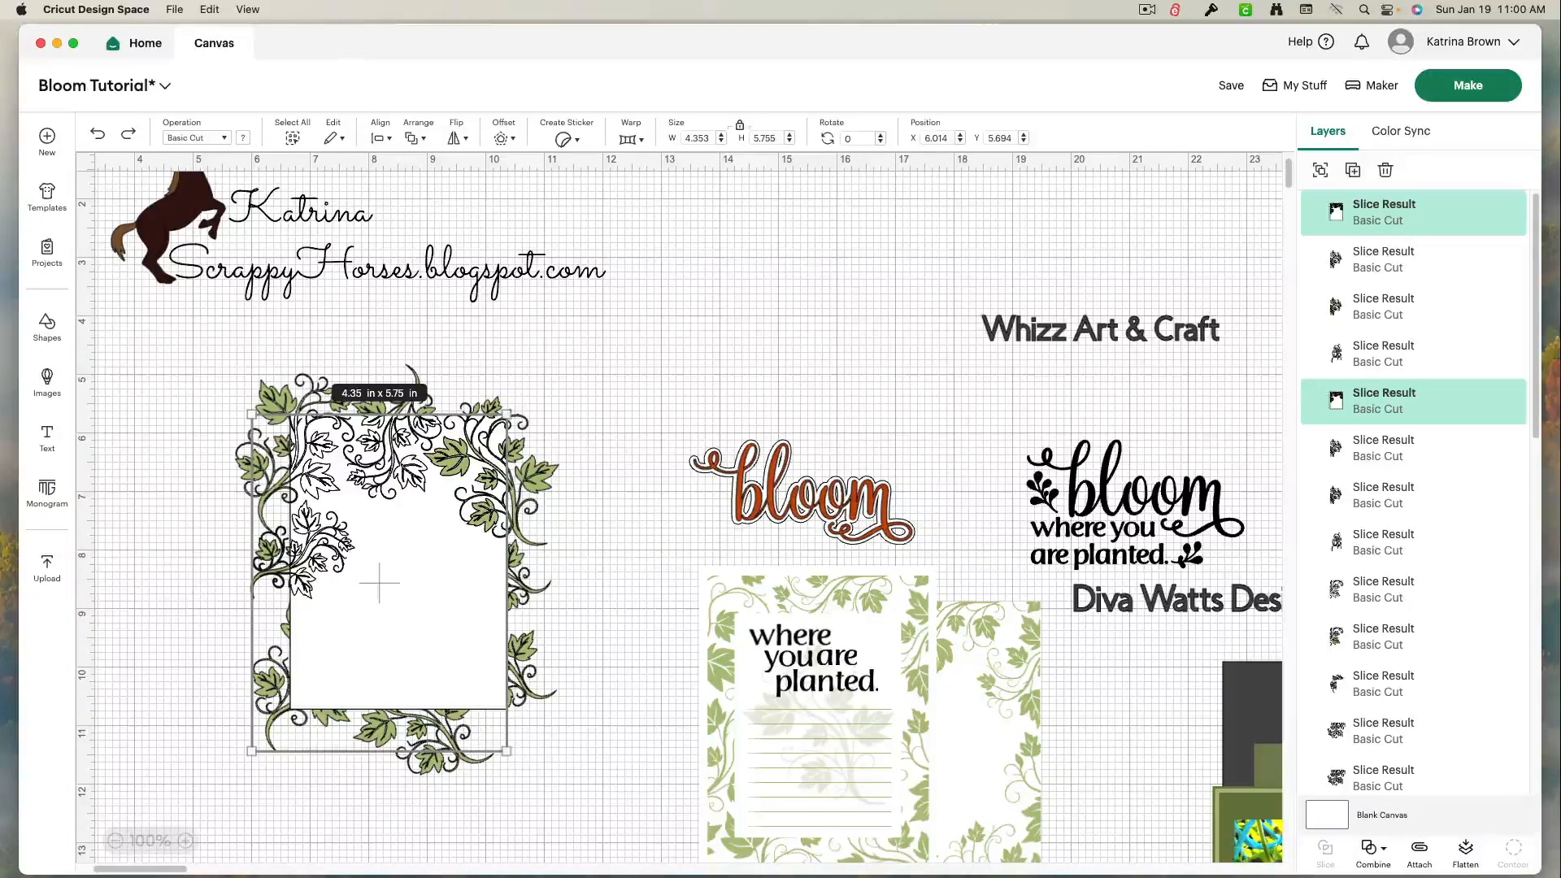
click(151, 703)
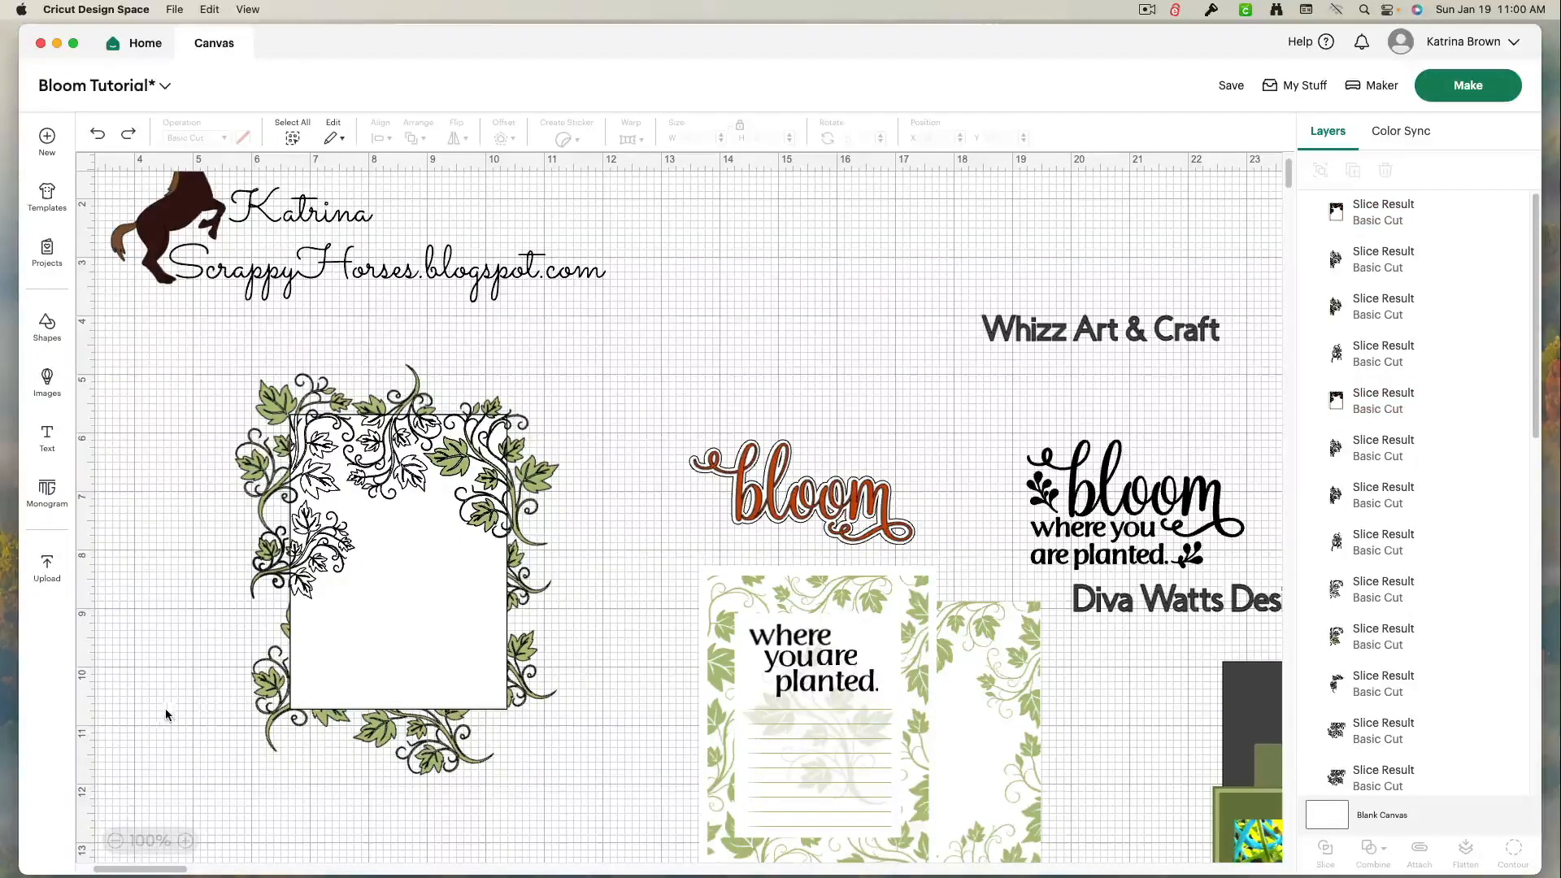
drag(207, 665, 310, 697)
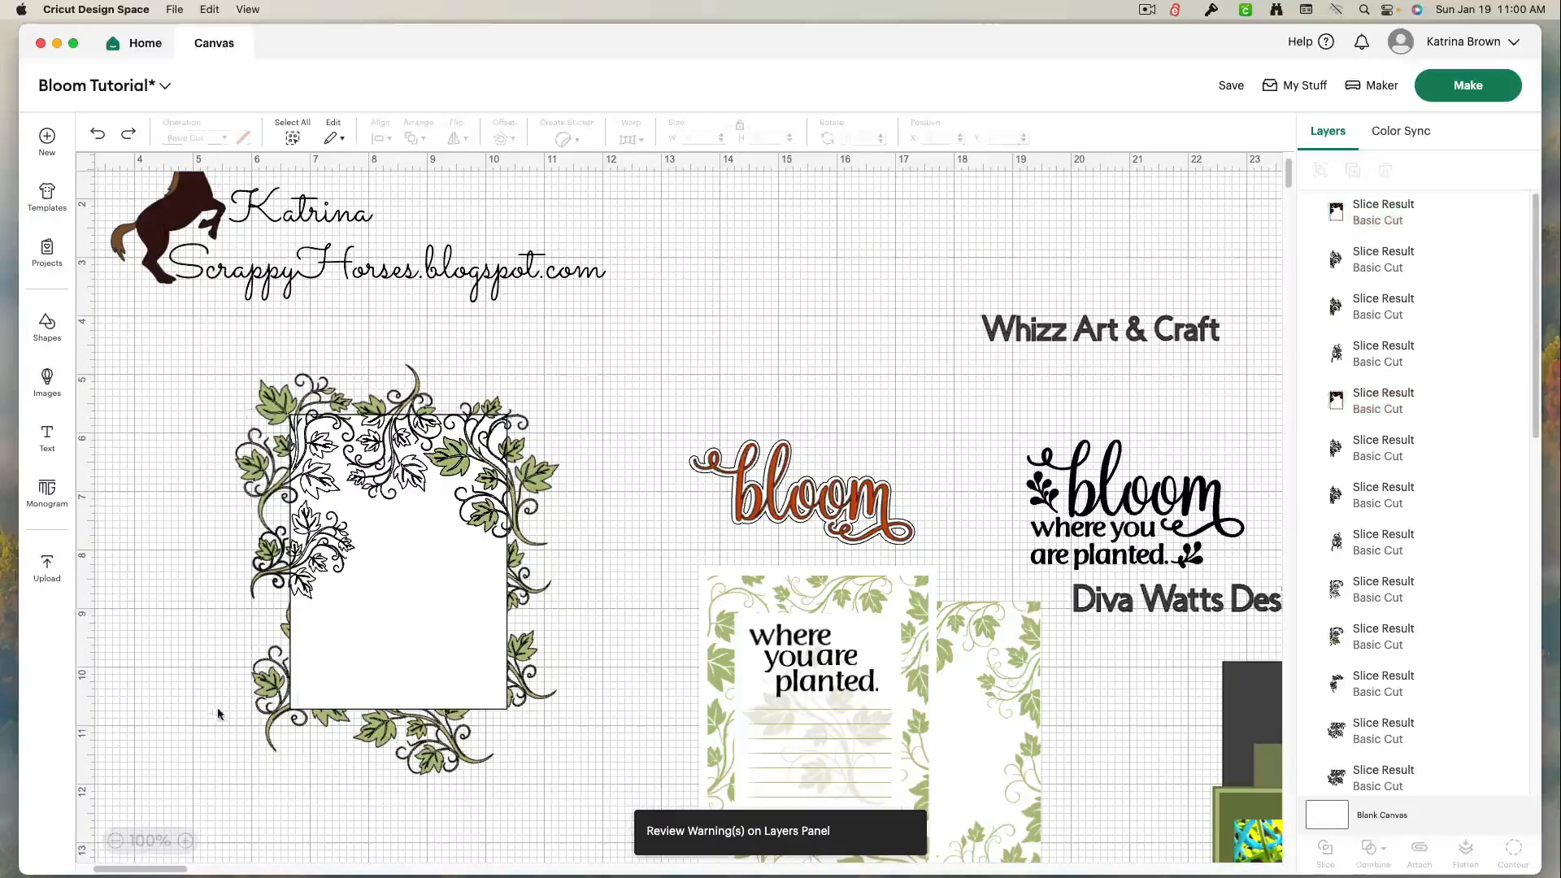
Step: Slice the lower-left vine with the white rectangle
click(260, 701)
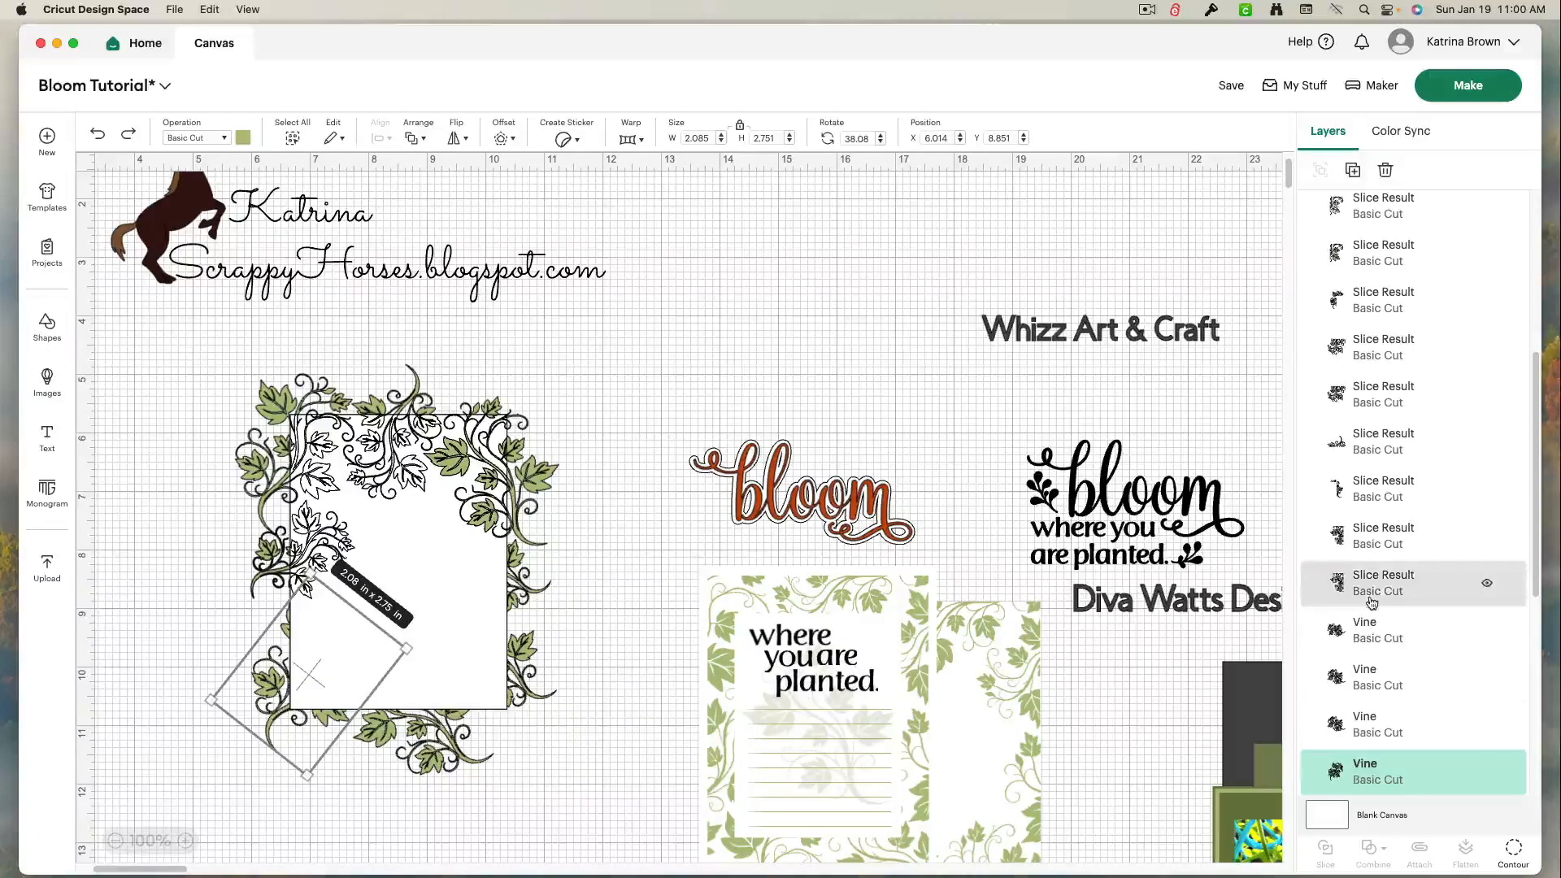
scroll(1352, 223, up, 5)
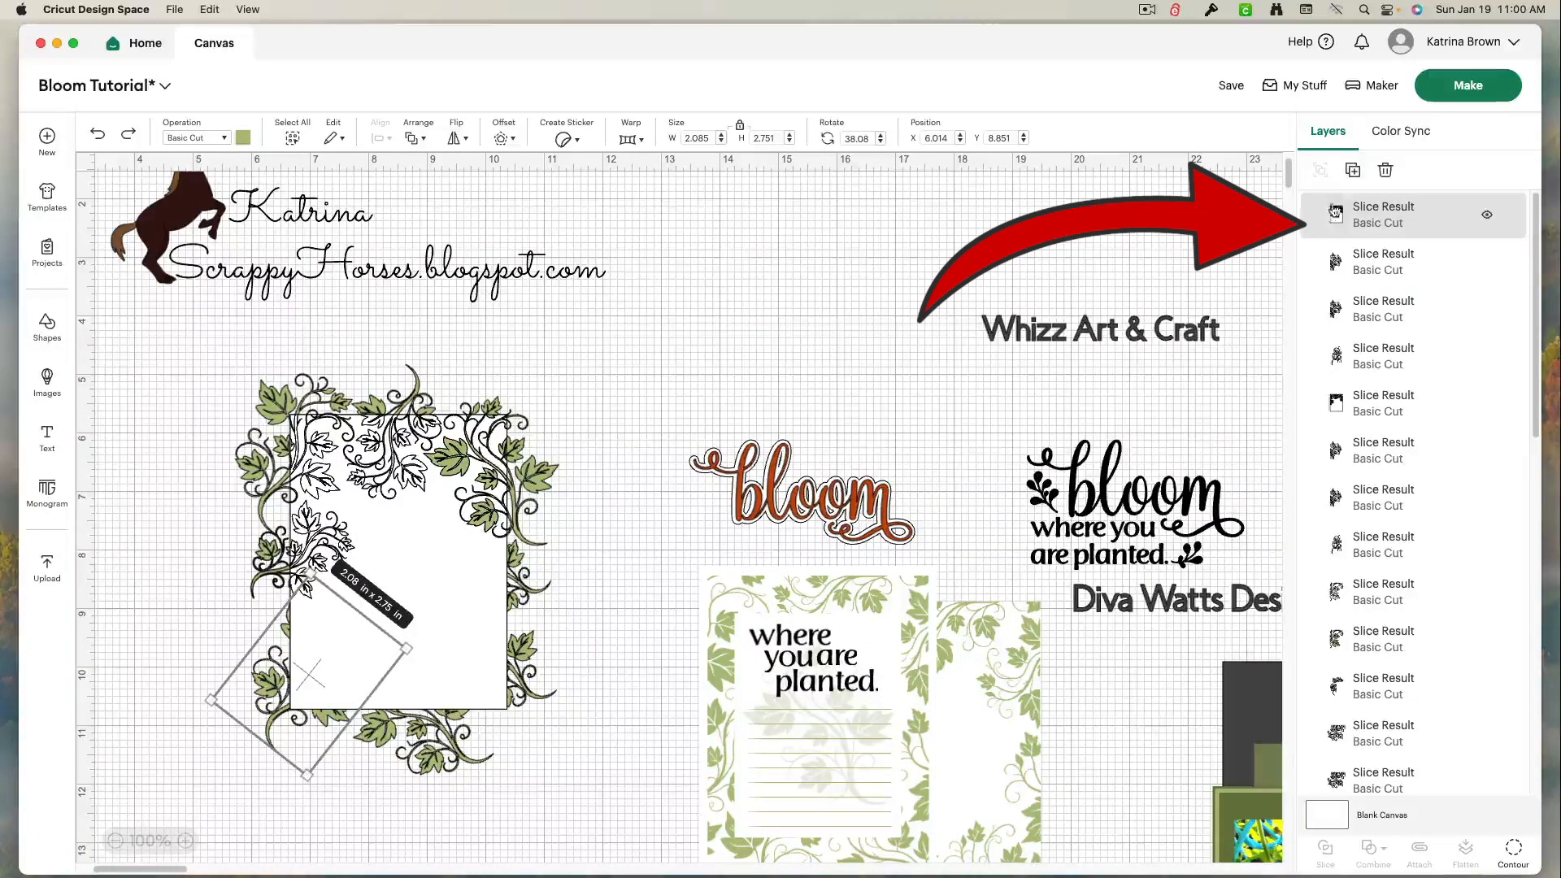
click(1345, 217)
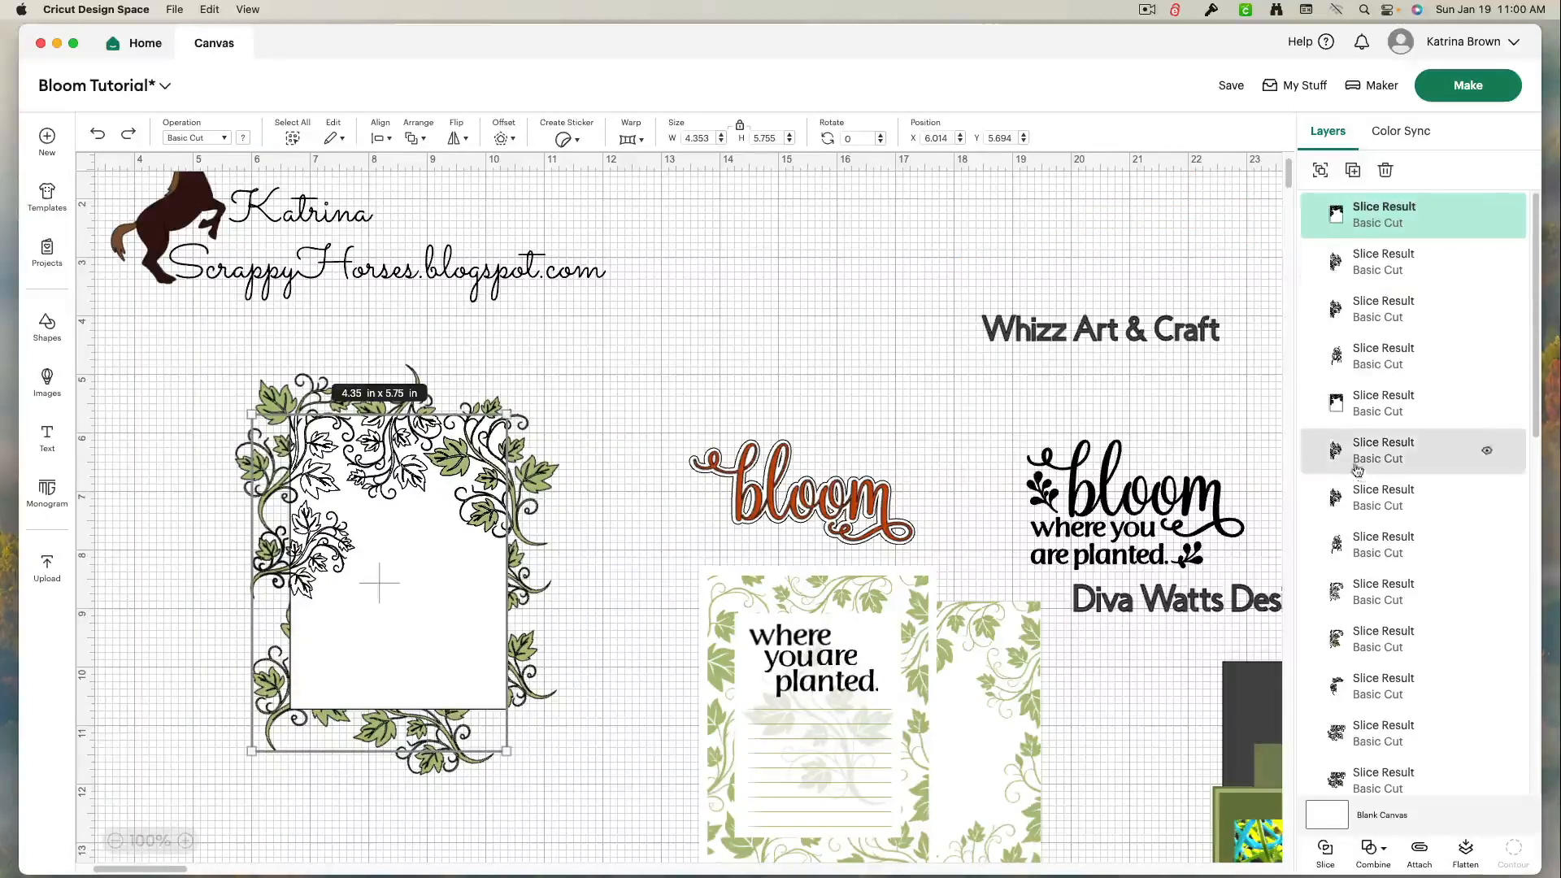
scroll(1366, 430, down, 5)
click(1365, 439)
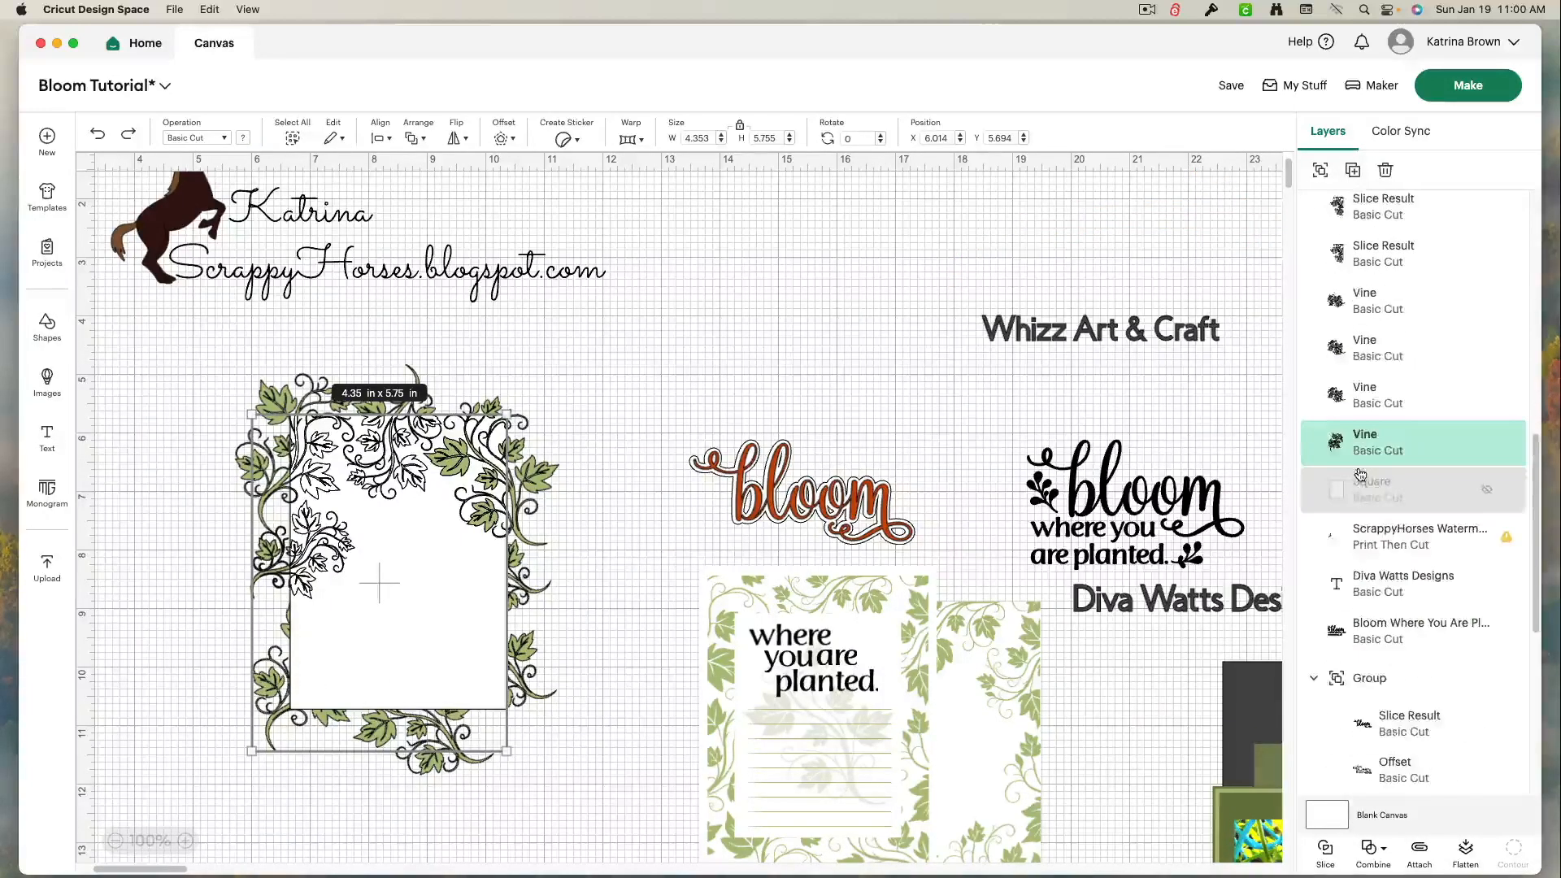
click(1325, 849)
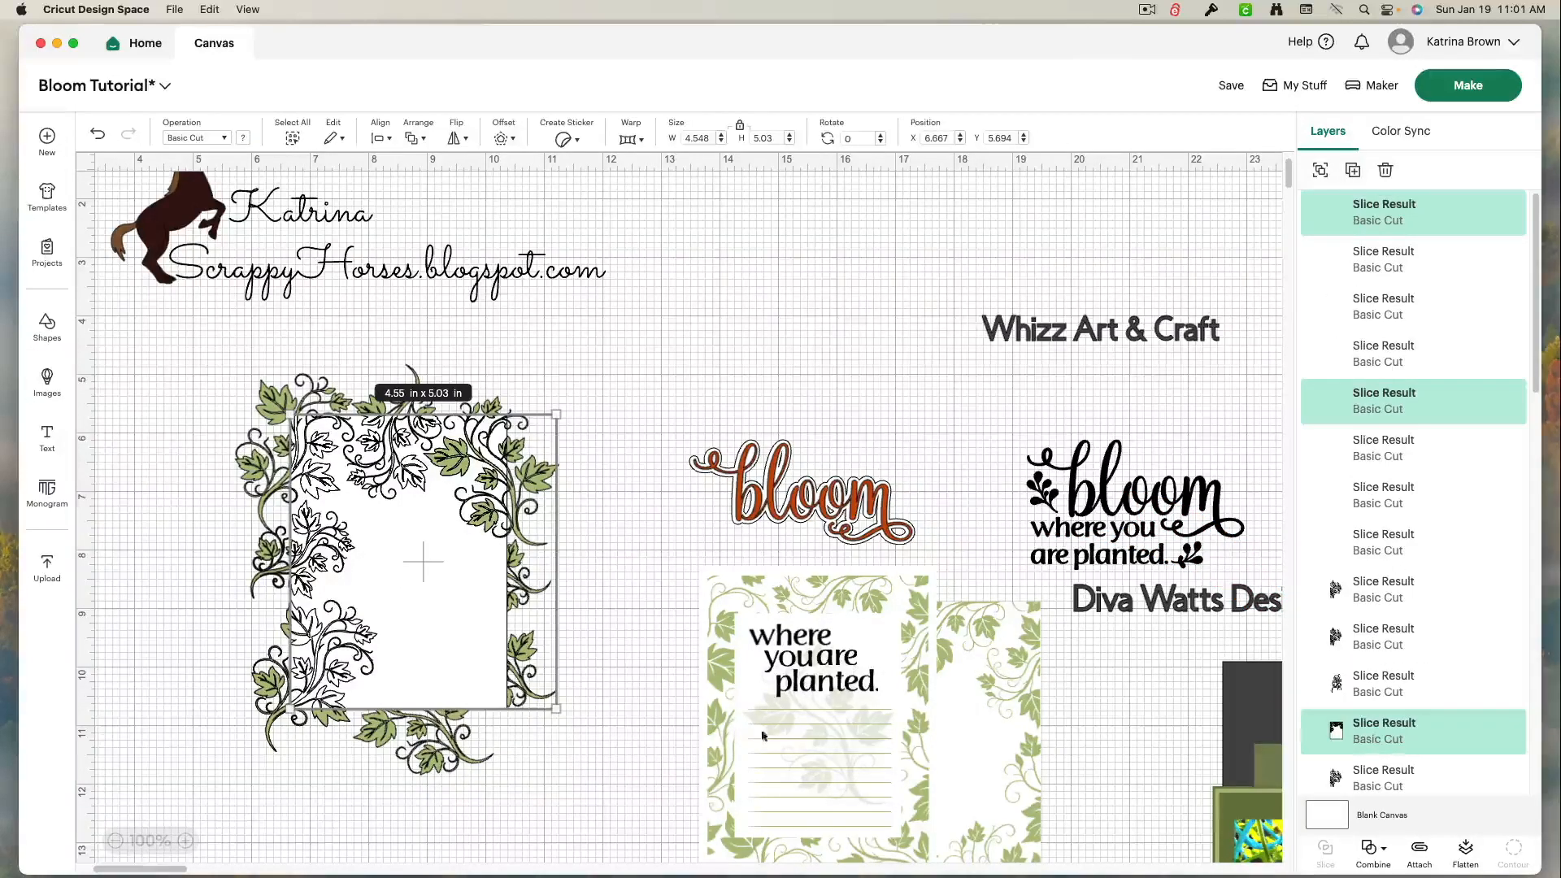
Step: Slice the right-edge vine and the lower-right vine with the white rectangle, one at a time
click(645, 629)
click(535, 585)
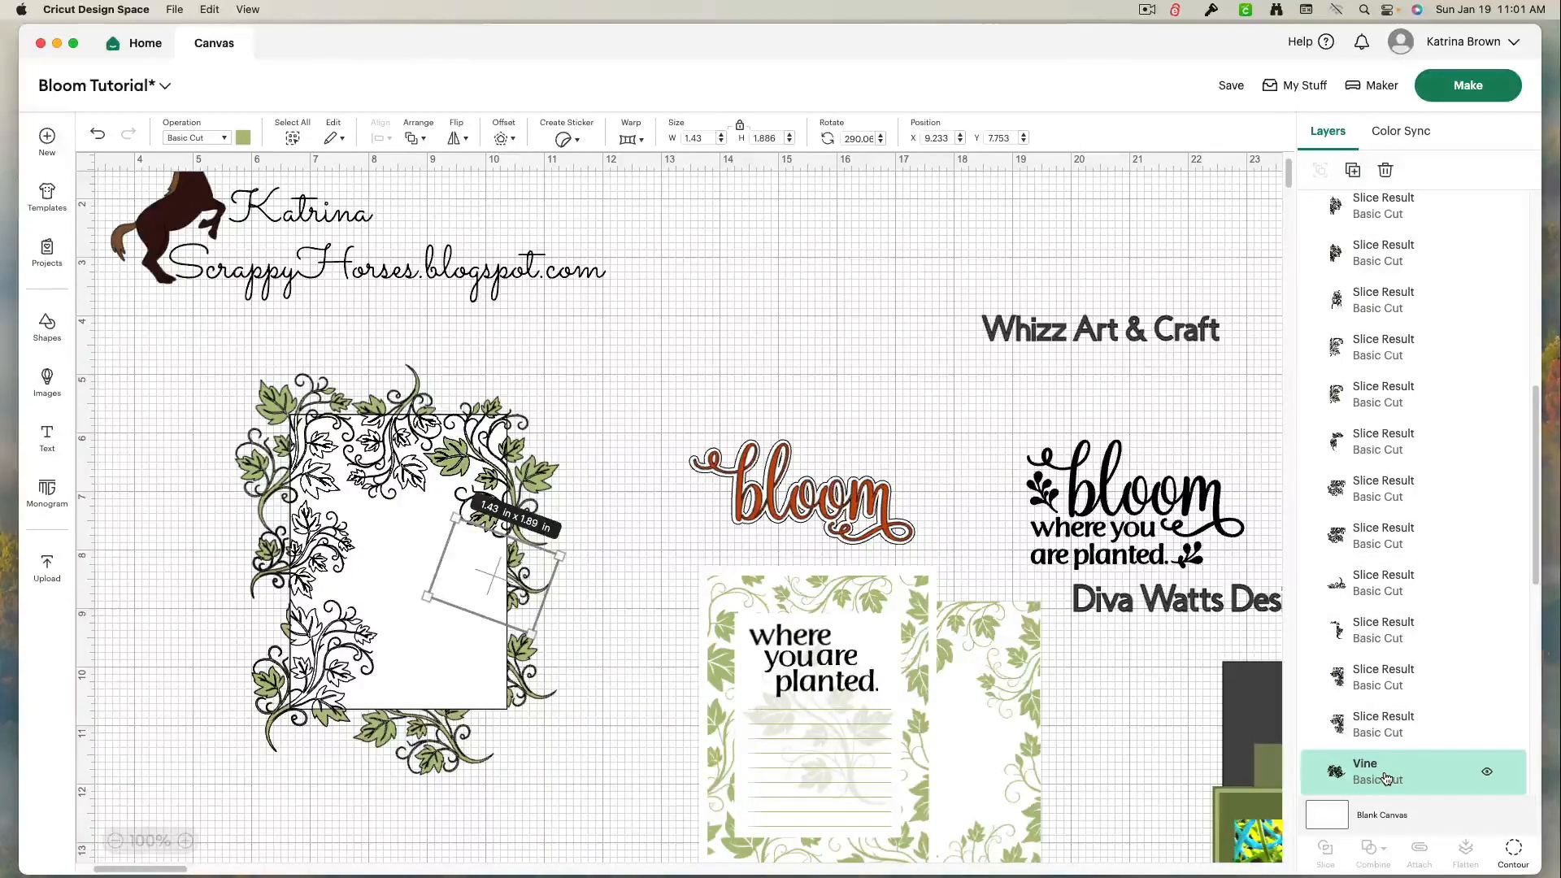
scroll(1386, 779, up, 10)
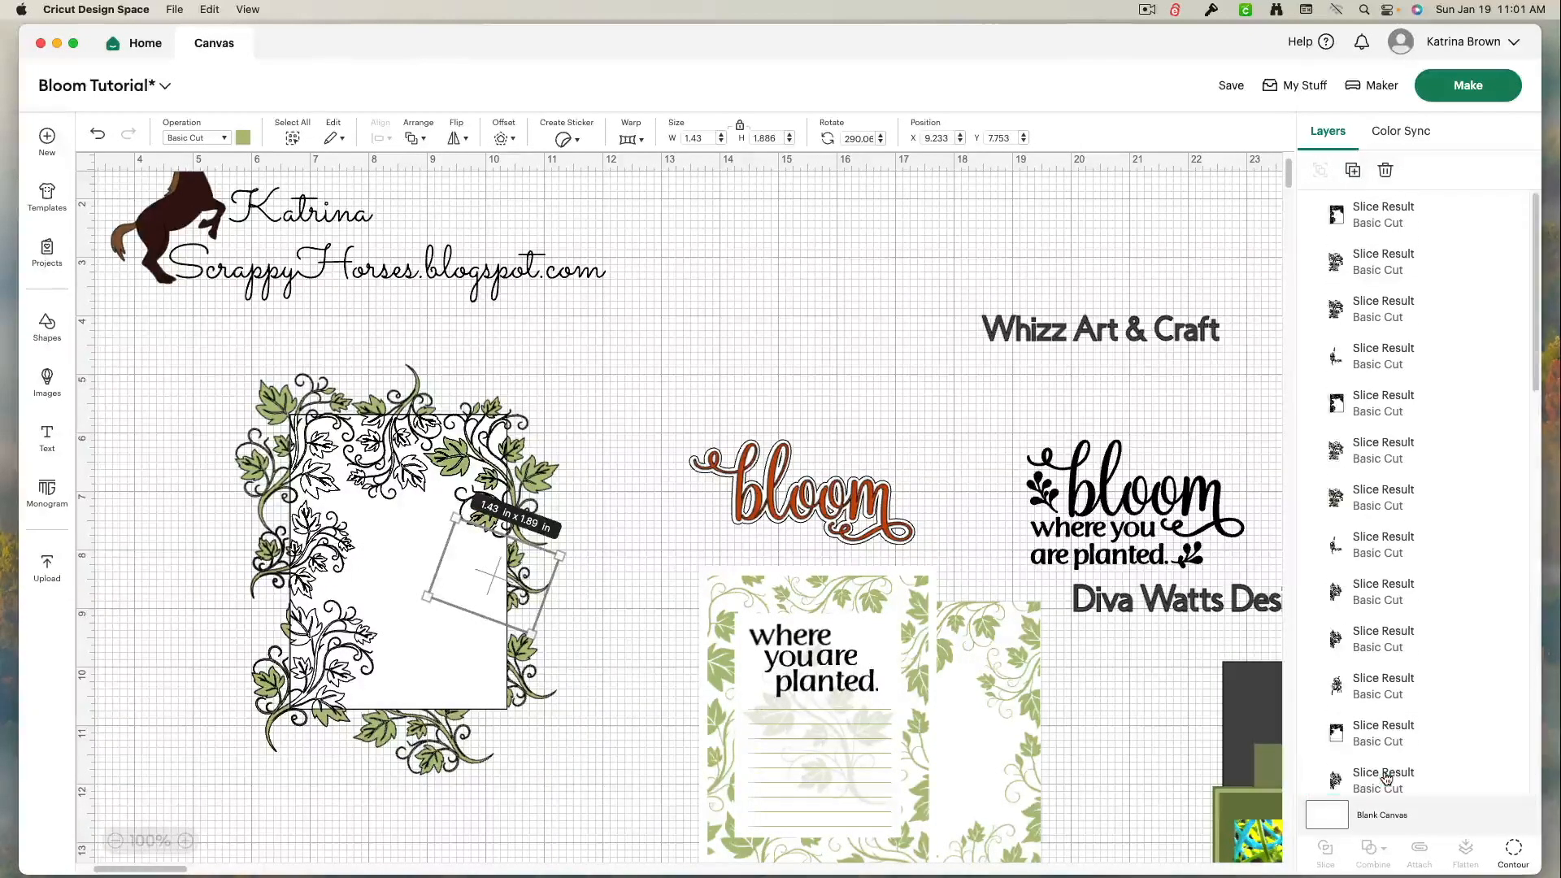
click(1390, 218)
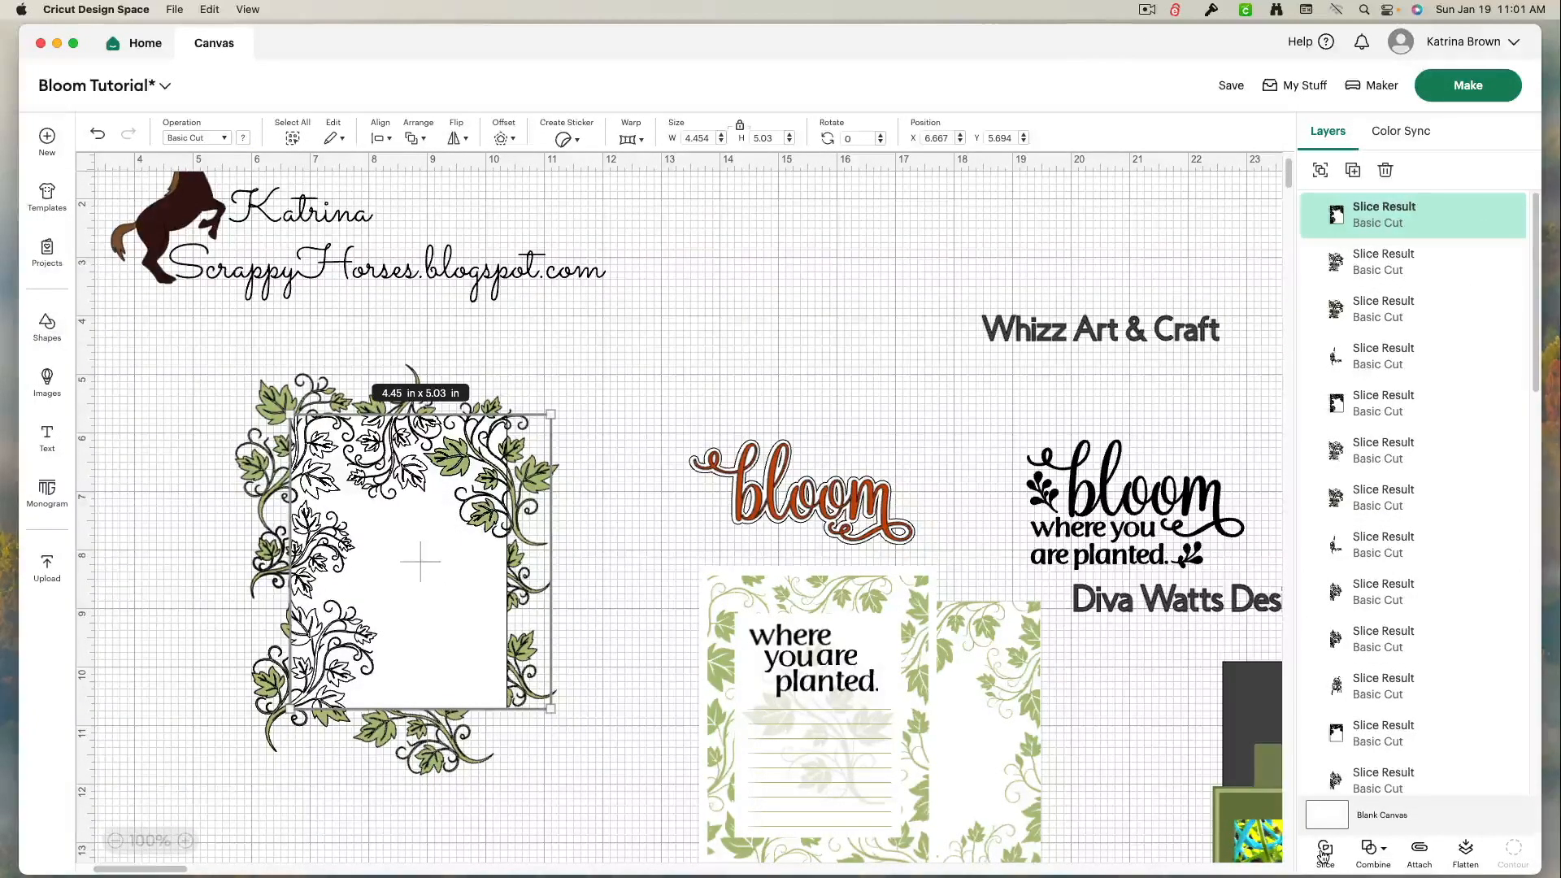
click(530, 652)
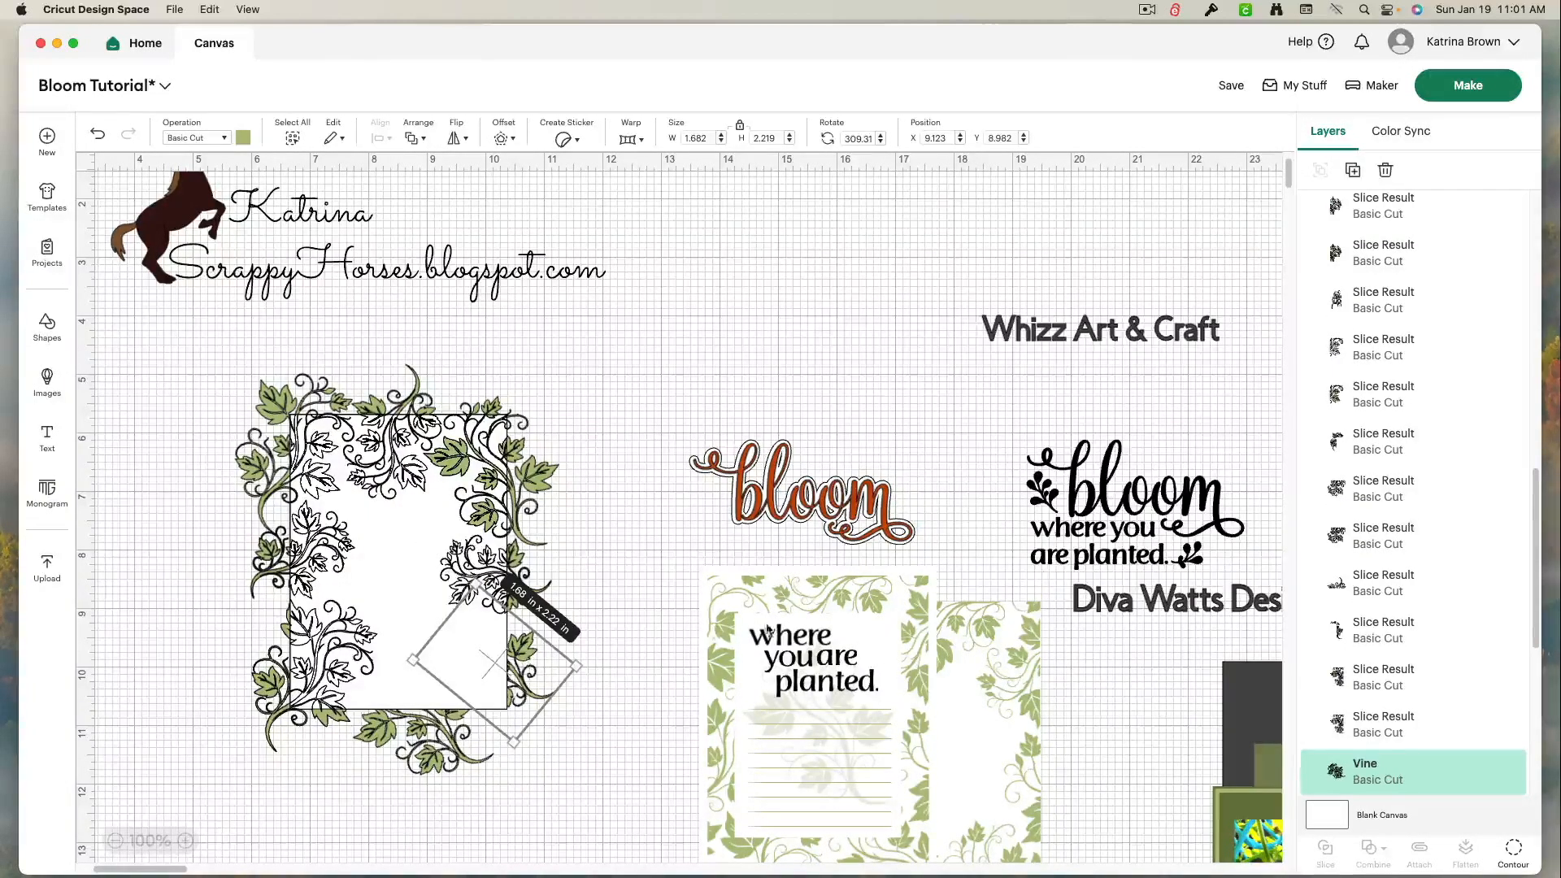
scroll(1415, 617, up, 10)
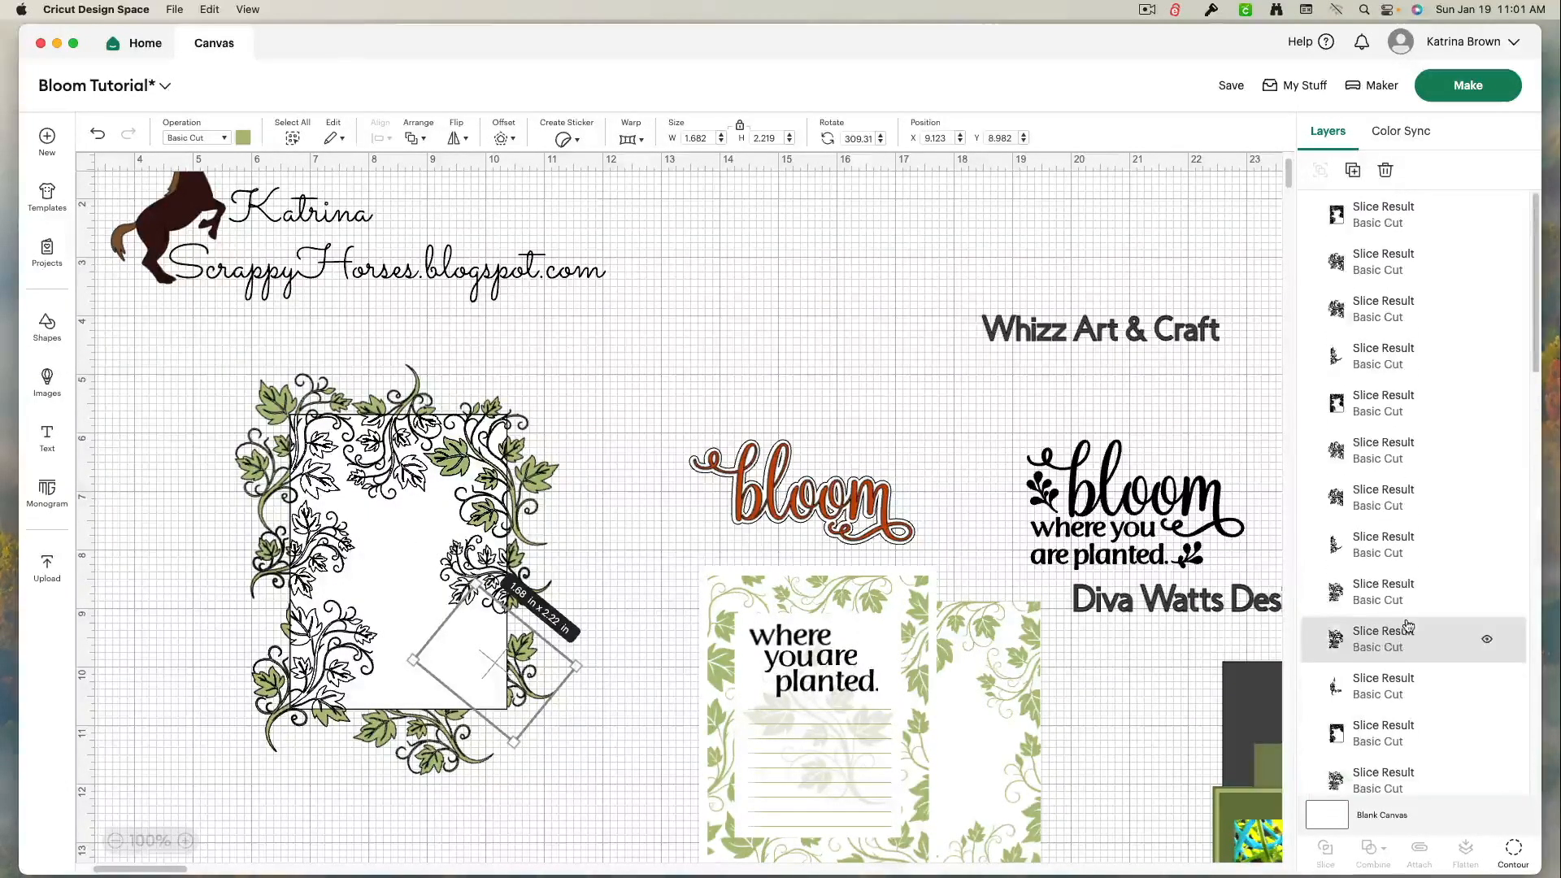
click(1391, 224)
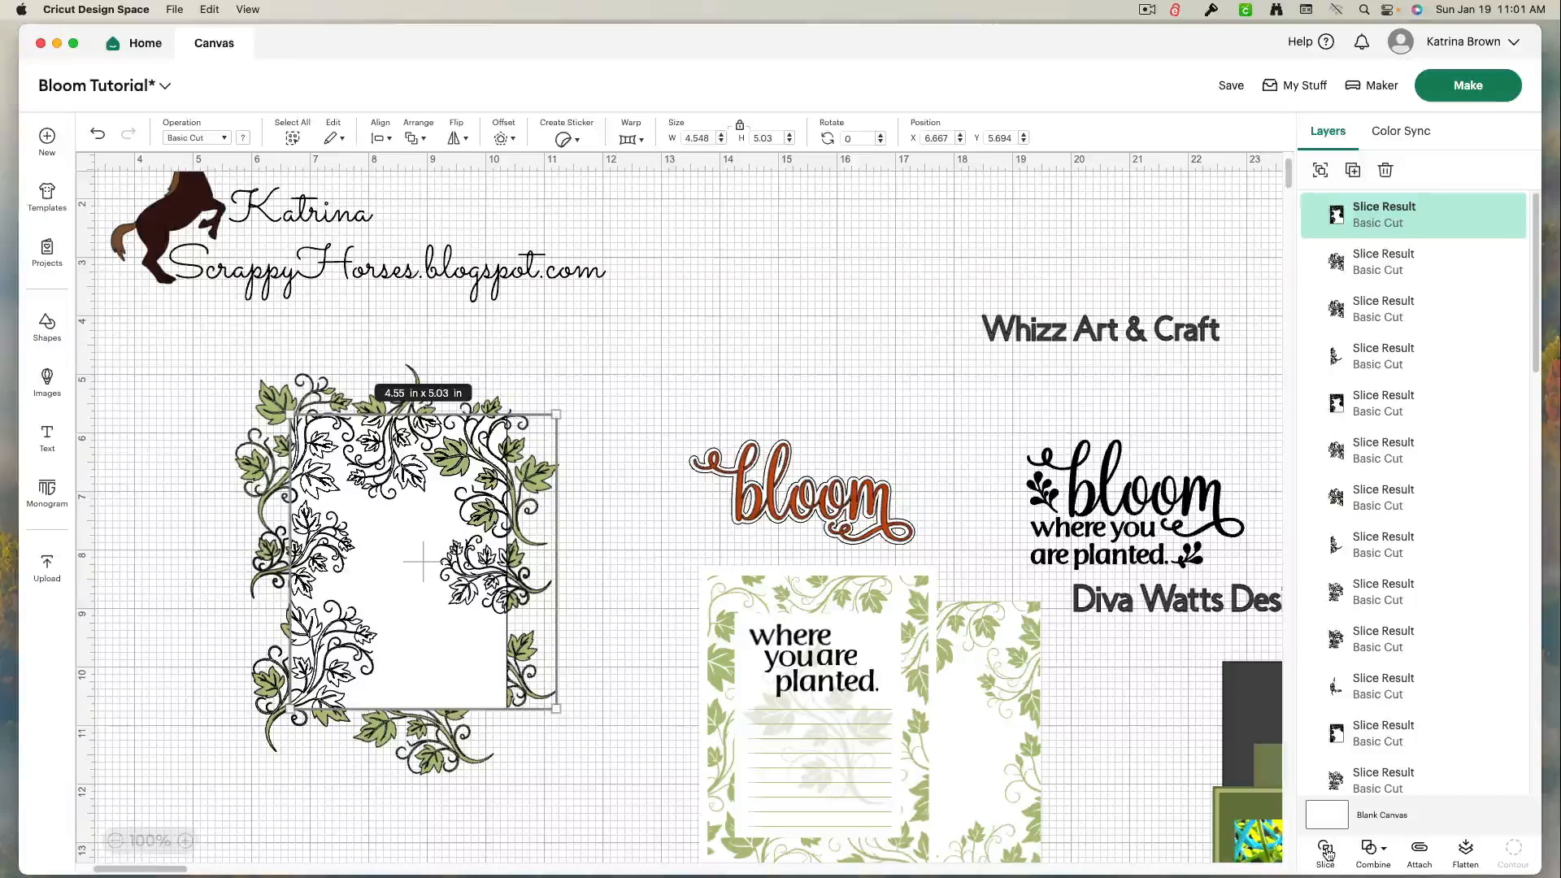
Step: Slice the lower-edge vine with the white rectangle
click(422, 823)
click(443, 760)
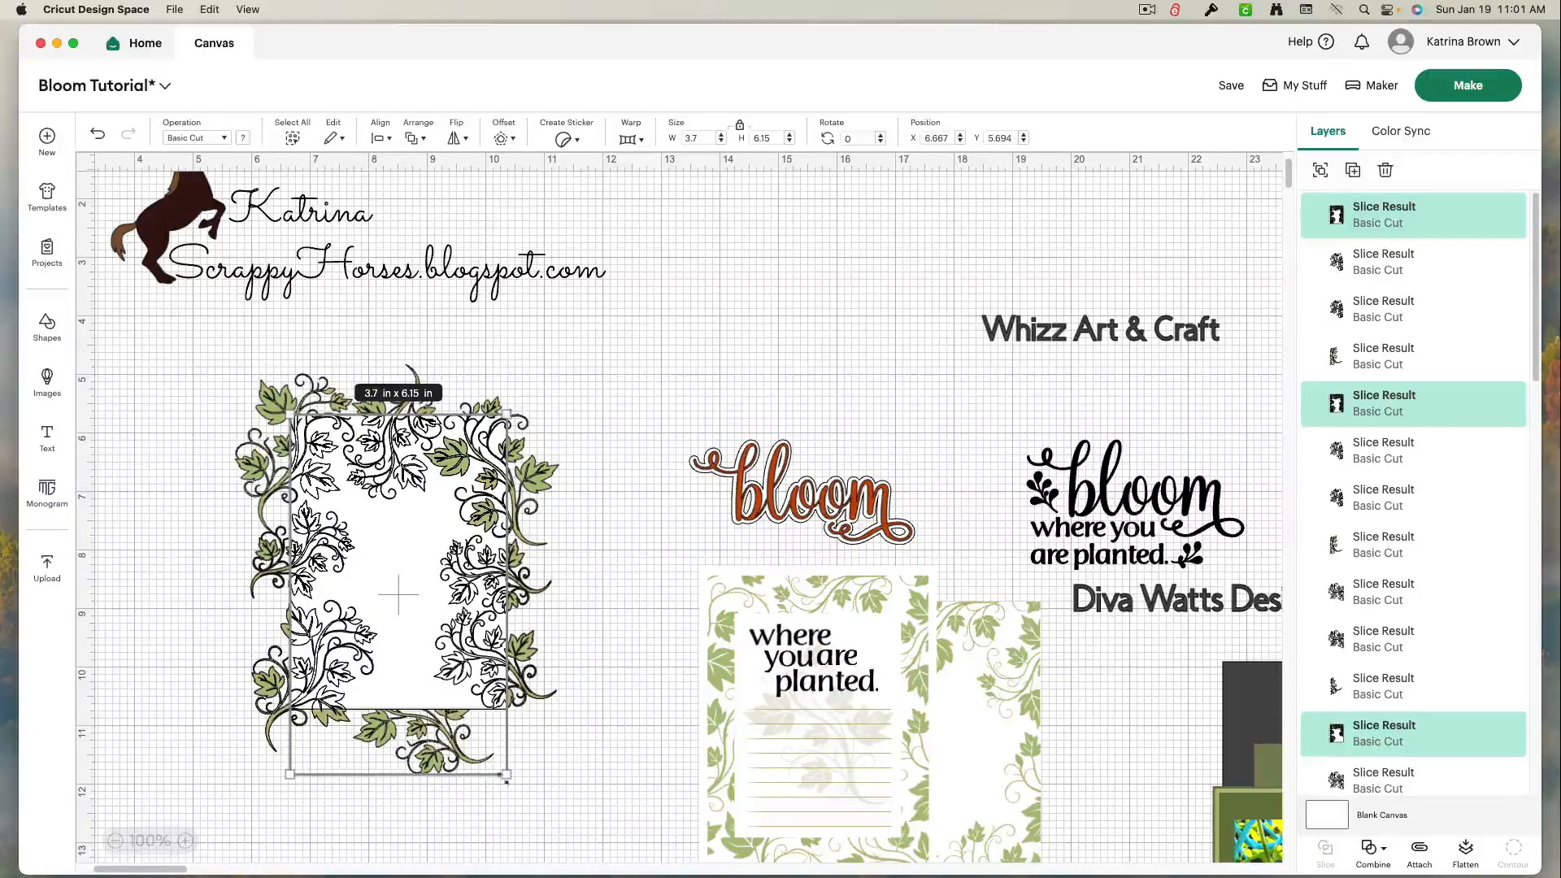
click(543, 821)
click(453, 758)
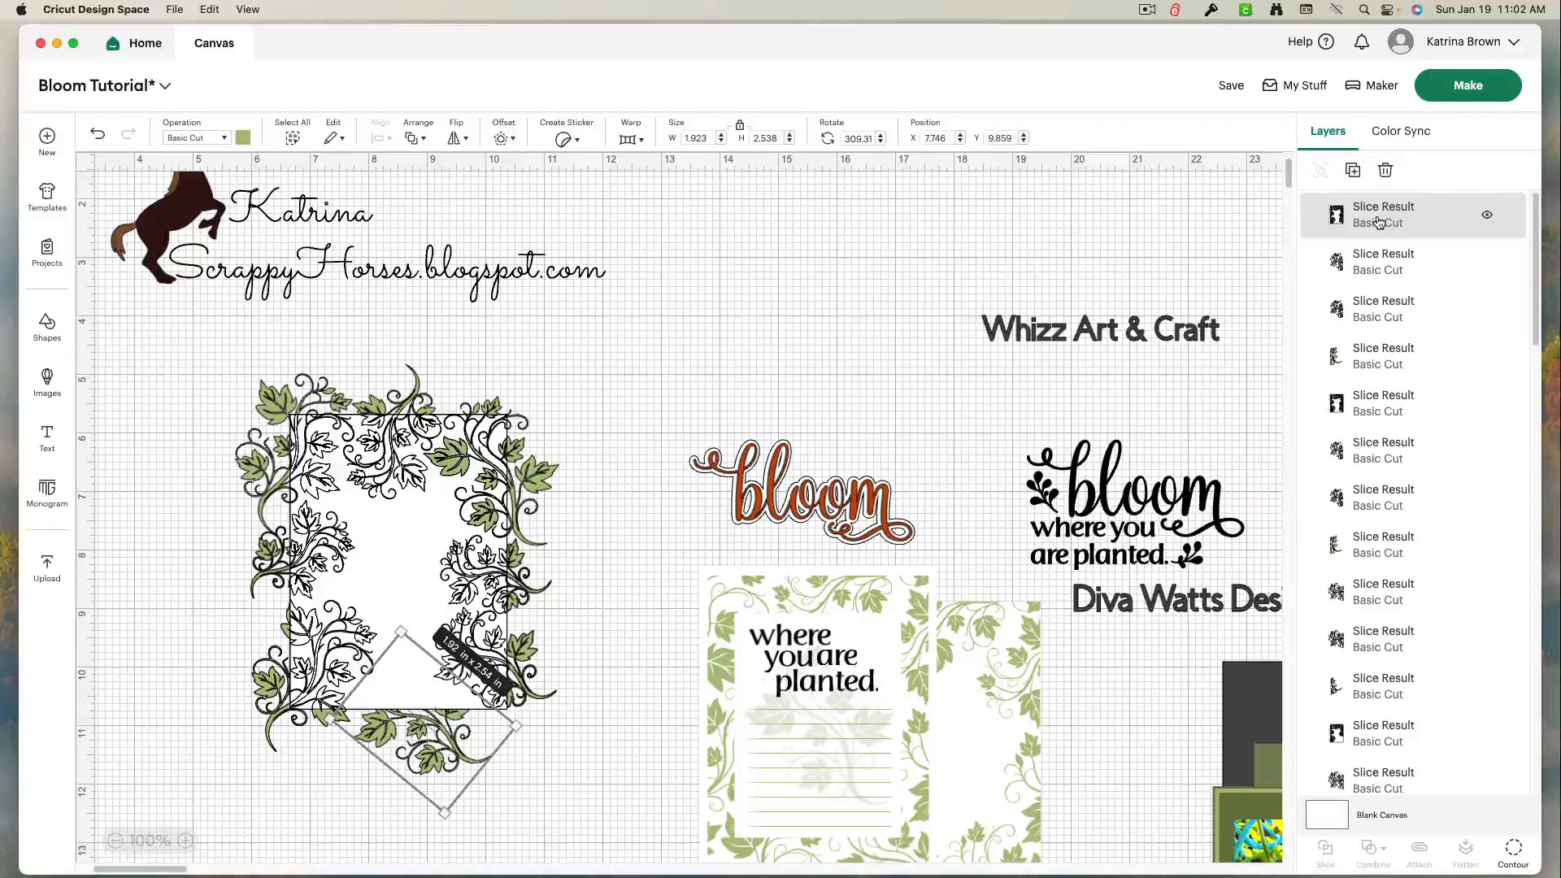
click(1379, 223)
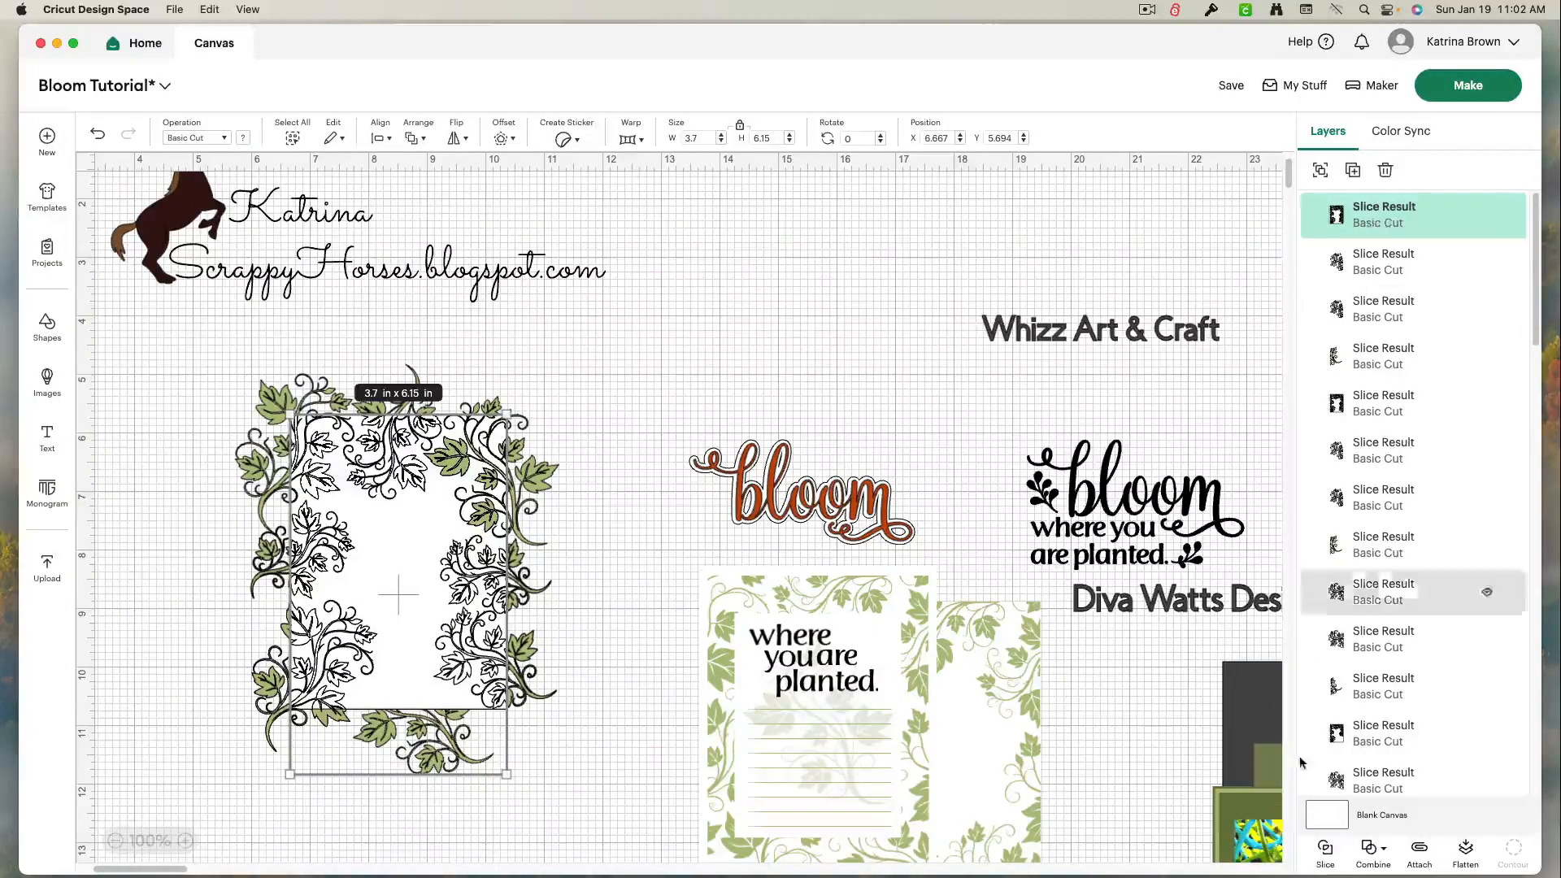
click(1325, 851)
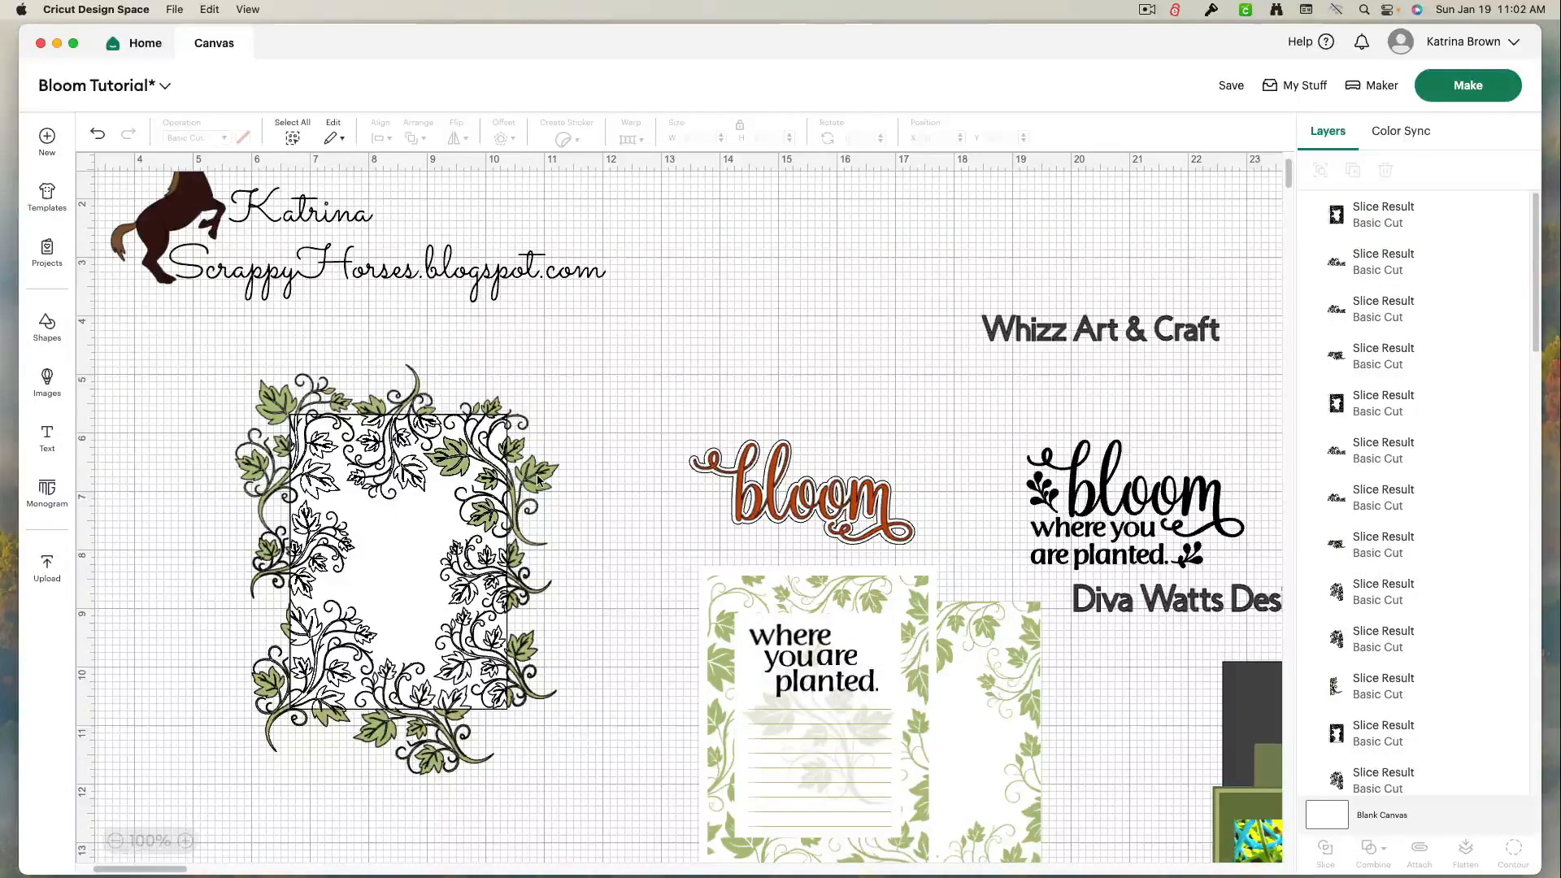
Step: Delete the topmost white rectangle slice result and the vine piece sticking out above the panel's upper edge
click(1397, 225)
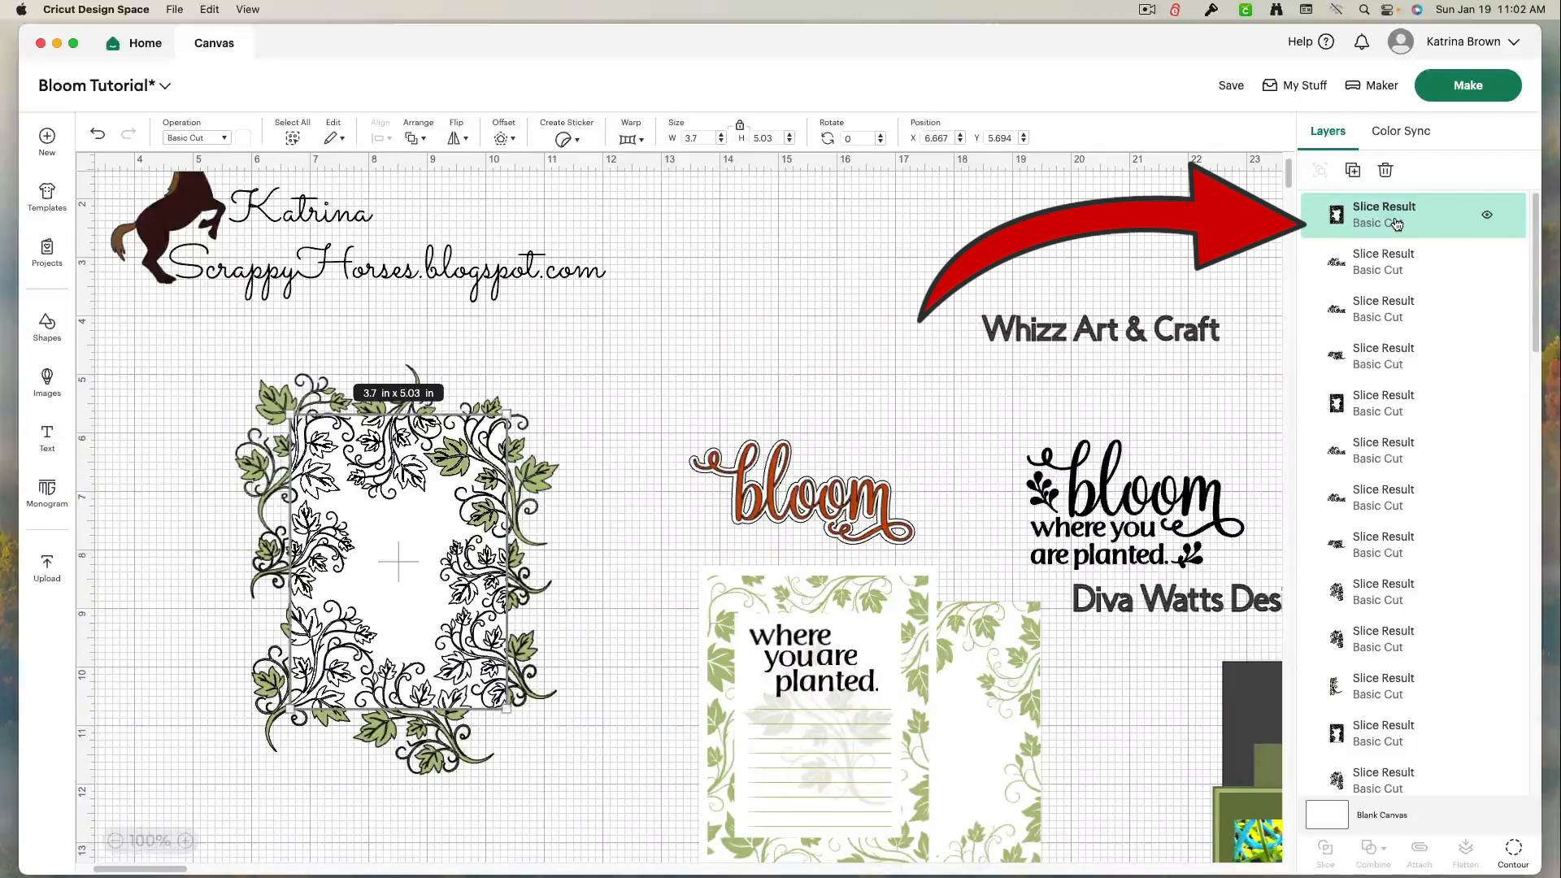
key(Delete)
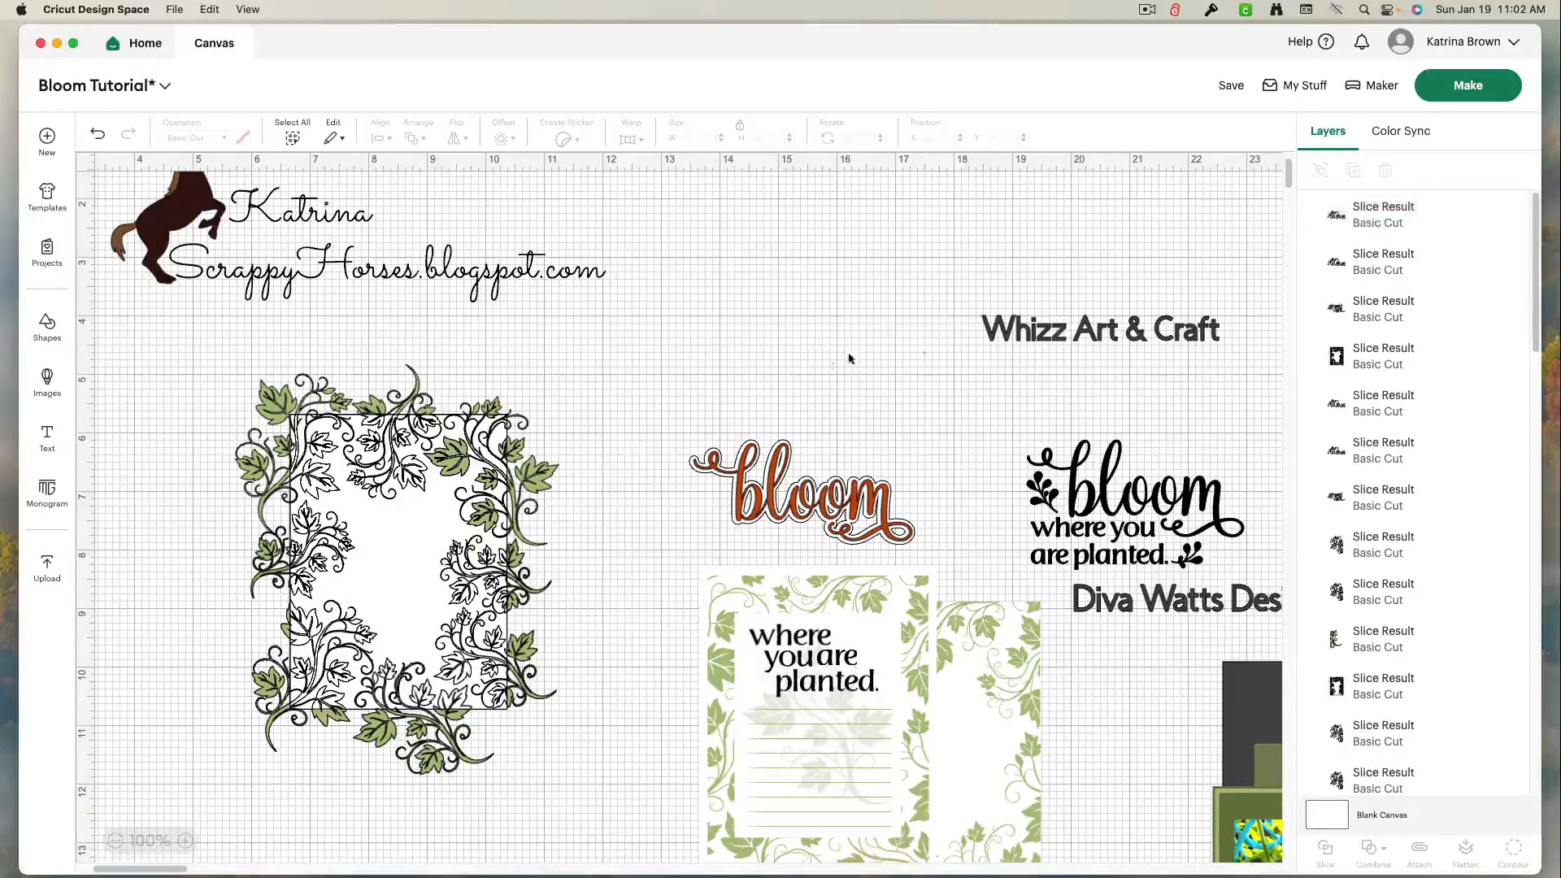
click(415, 398)
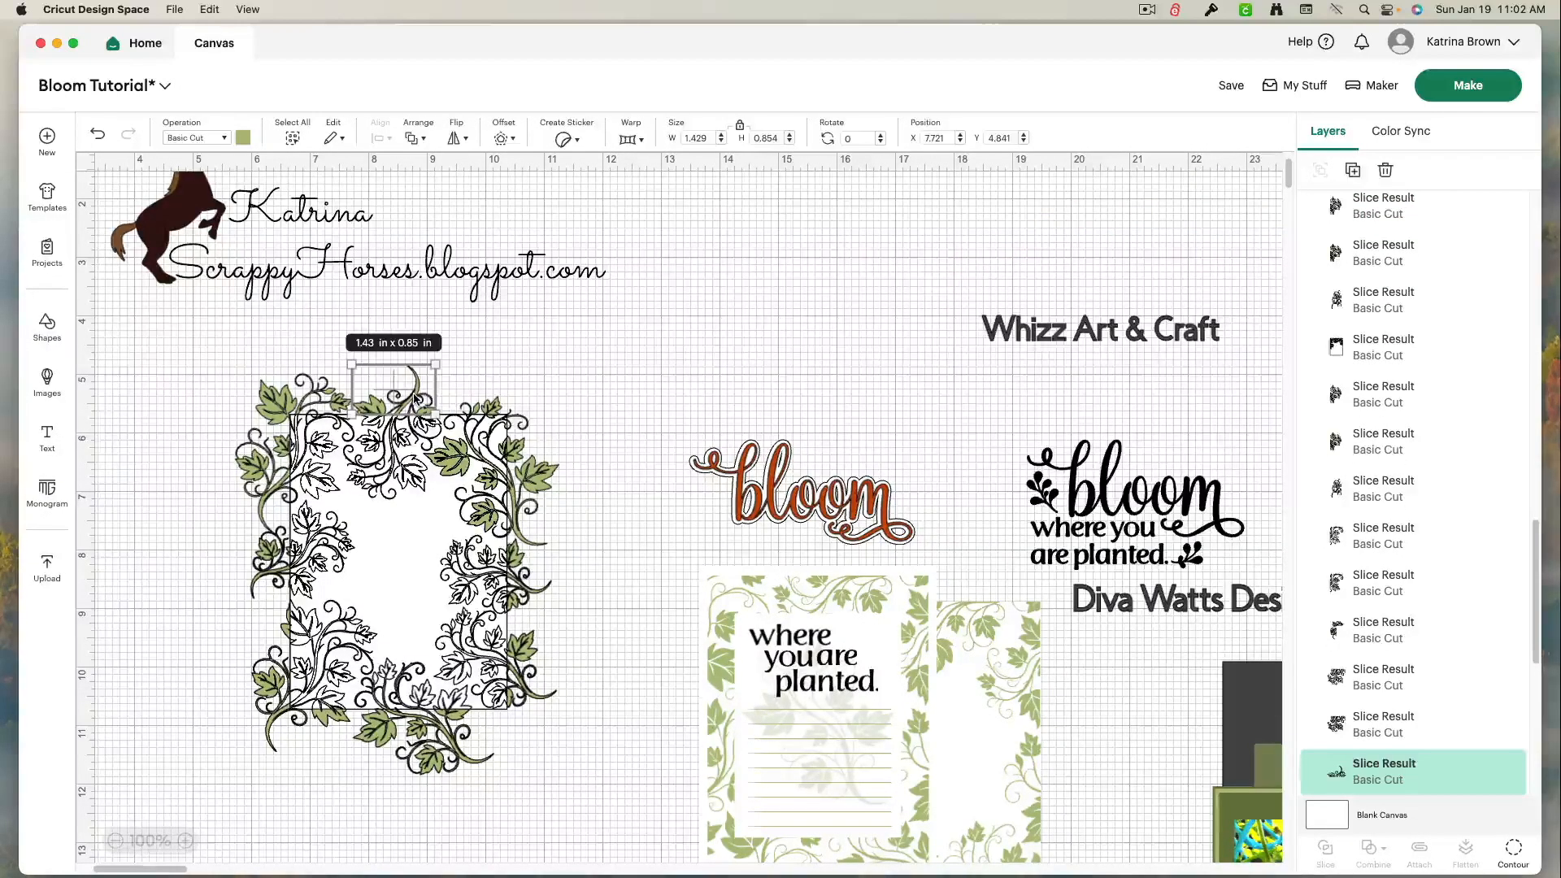
click(390, 406)
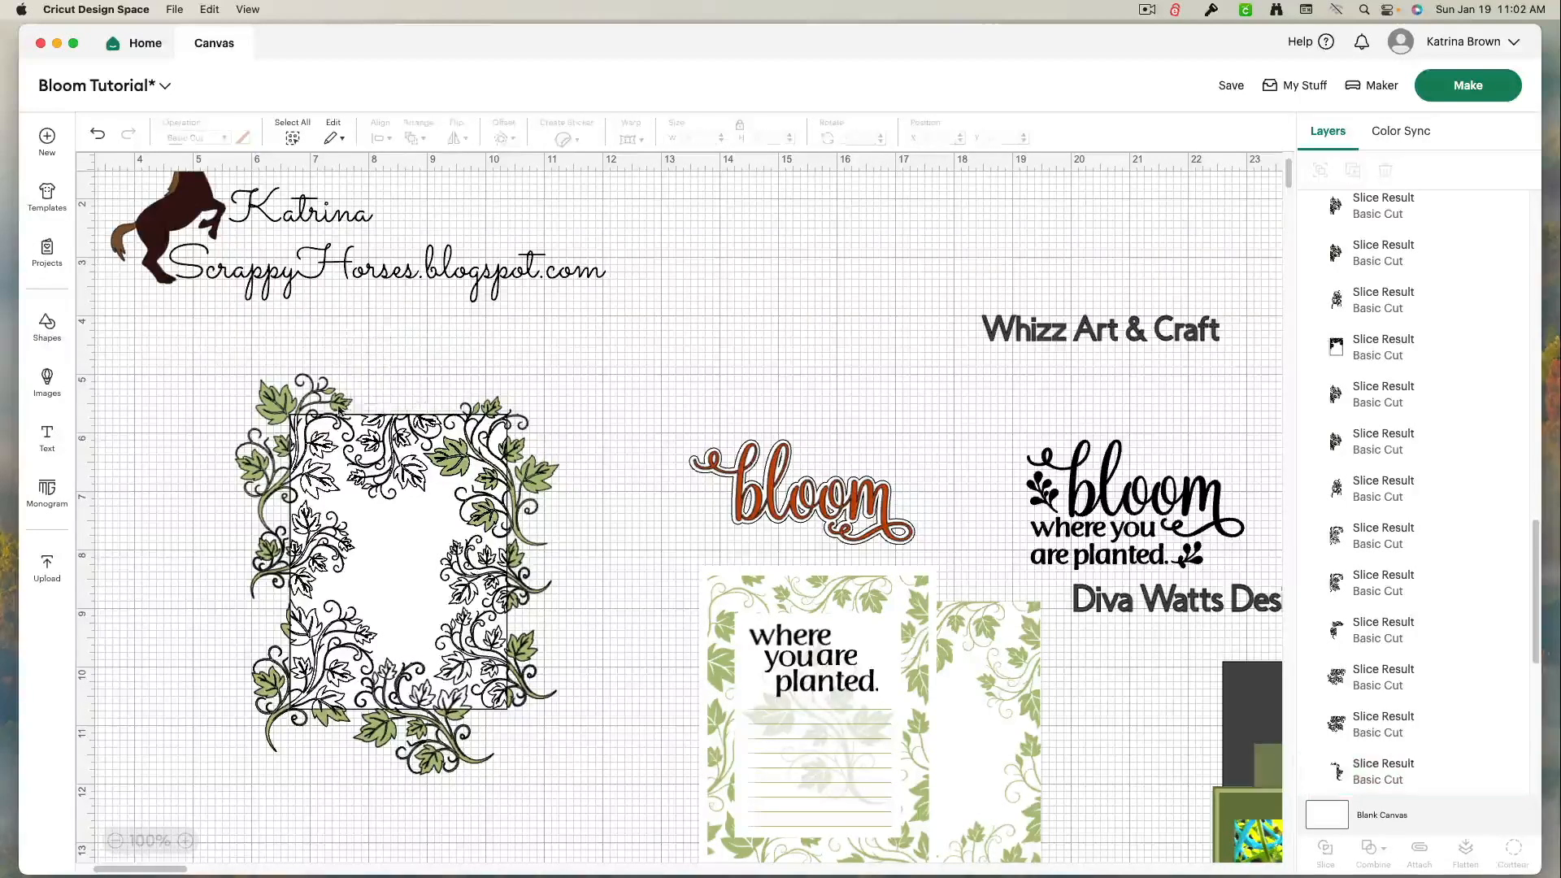
Step: Delete the remaining vine pieces lying outside the rectangle, starting with those at the upper-left corner and left edge
click(313, 402)
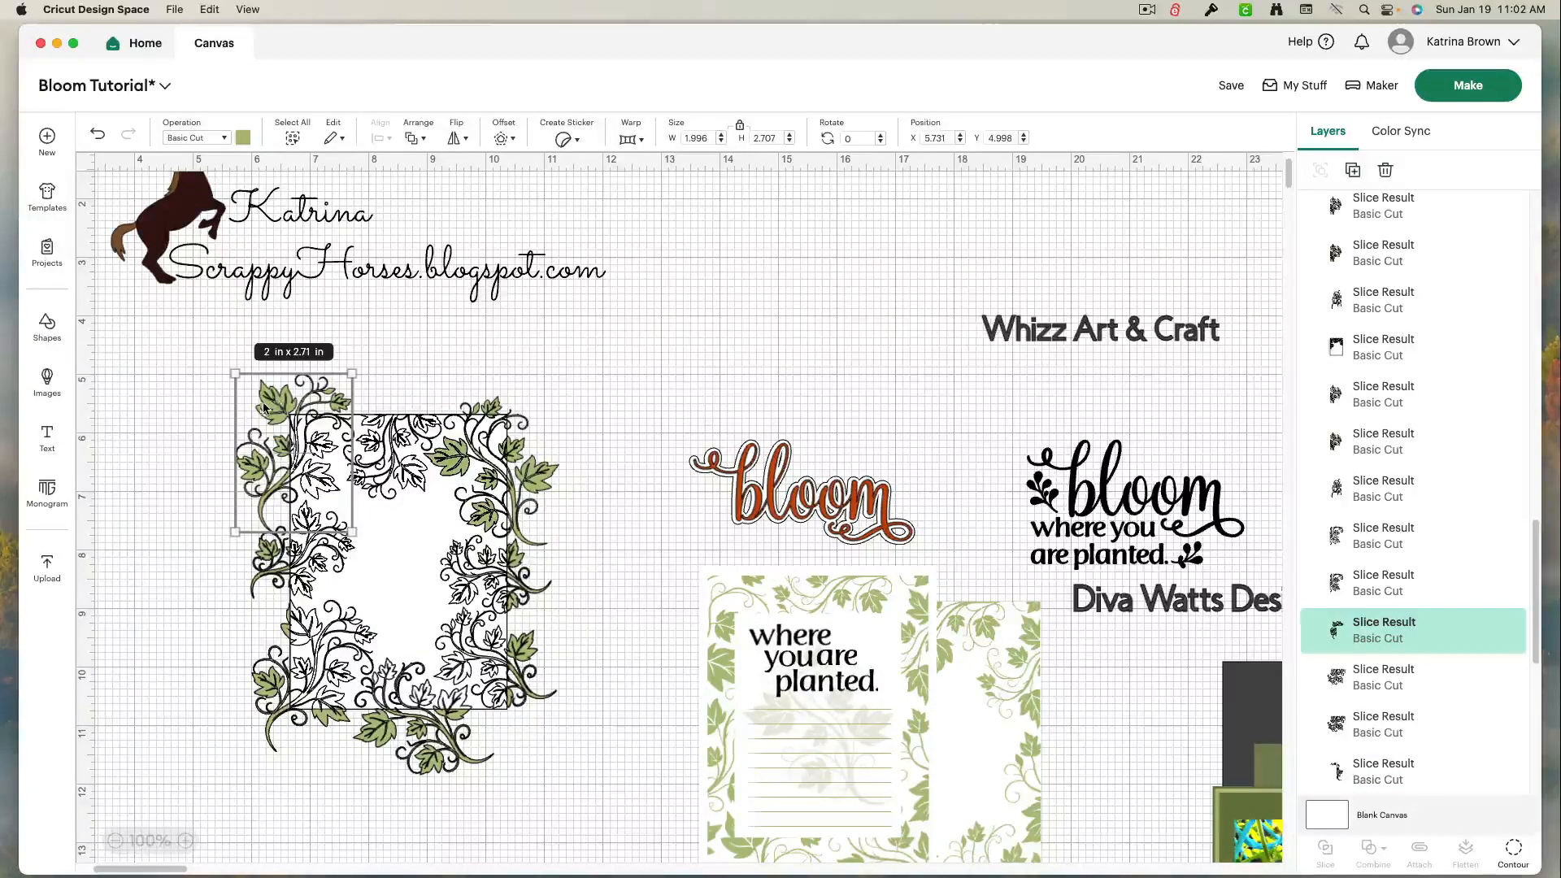
drag(265, 402, 224, 394)
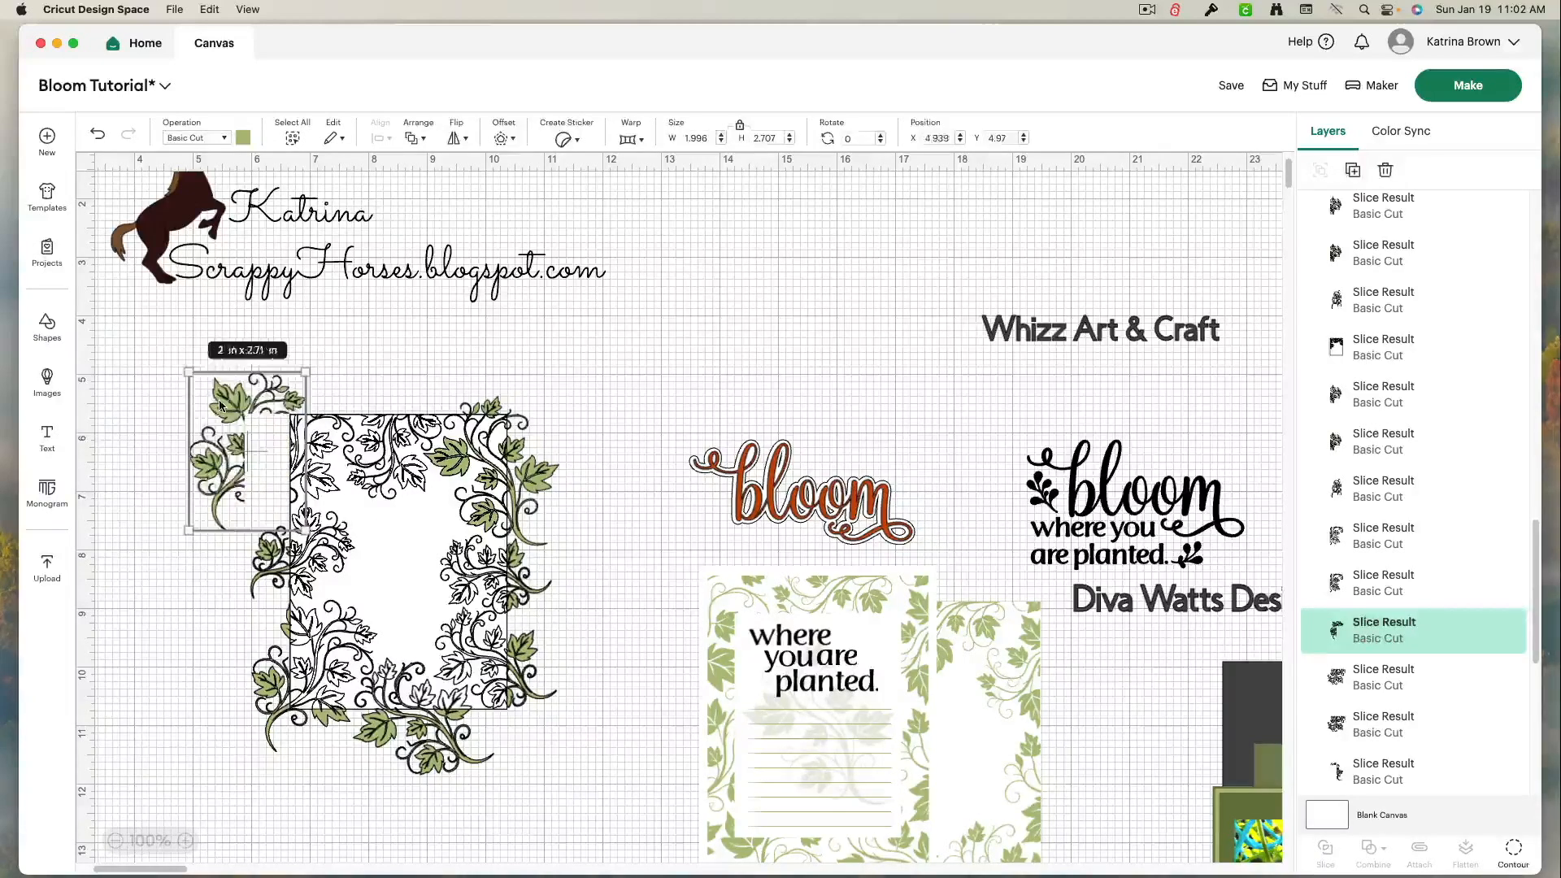
key(Delete)
drag(270, 550, 217, 557)
key(Delete)
click(269, 559)
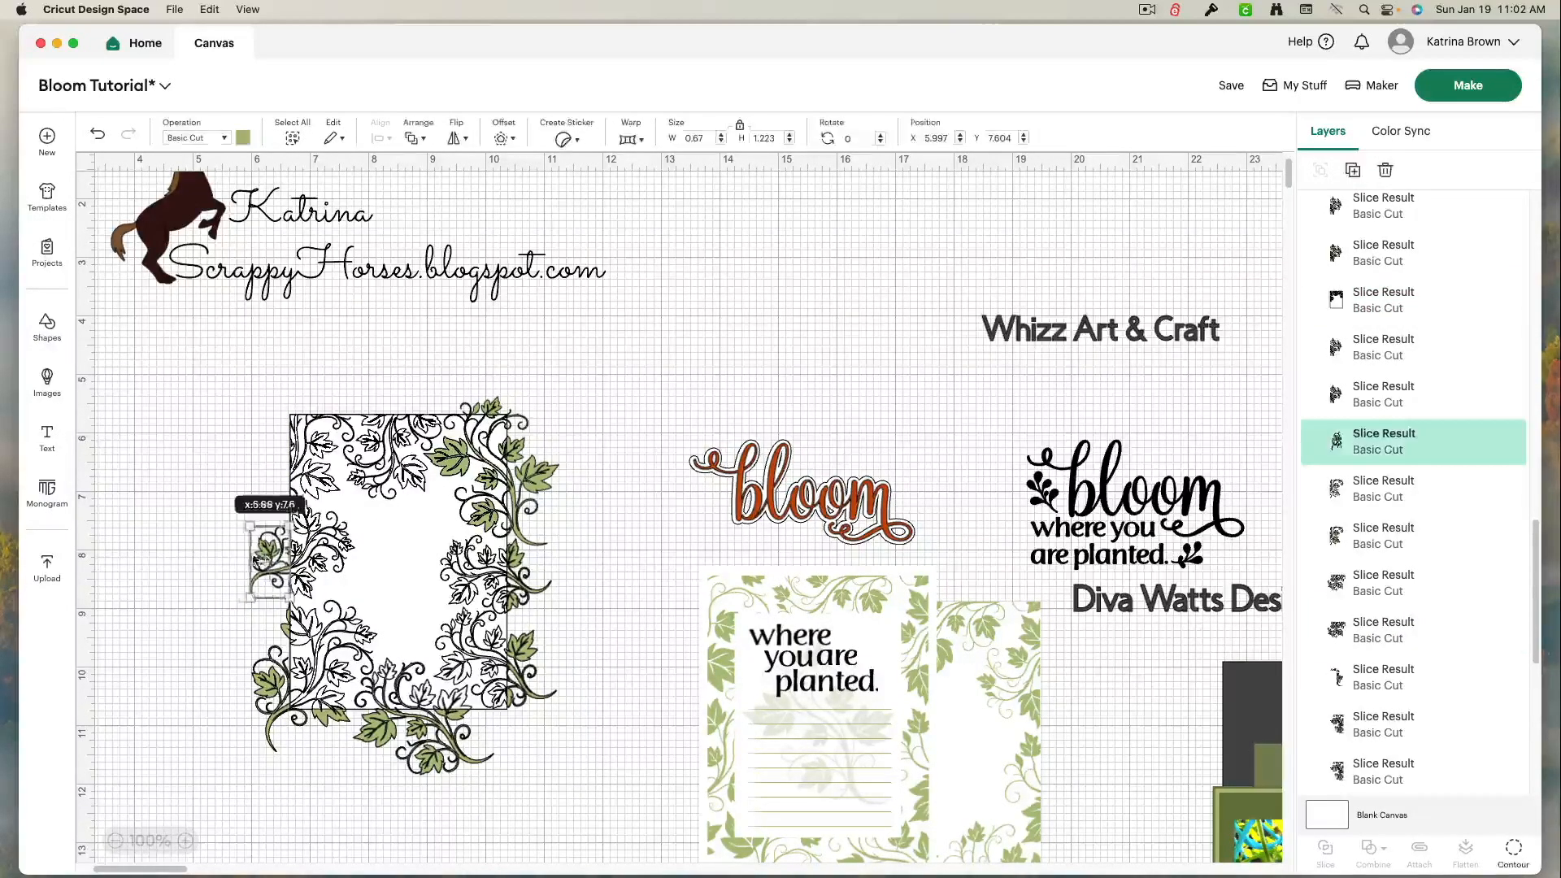
key(Delete)
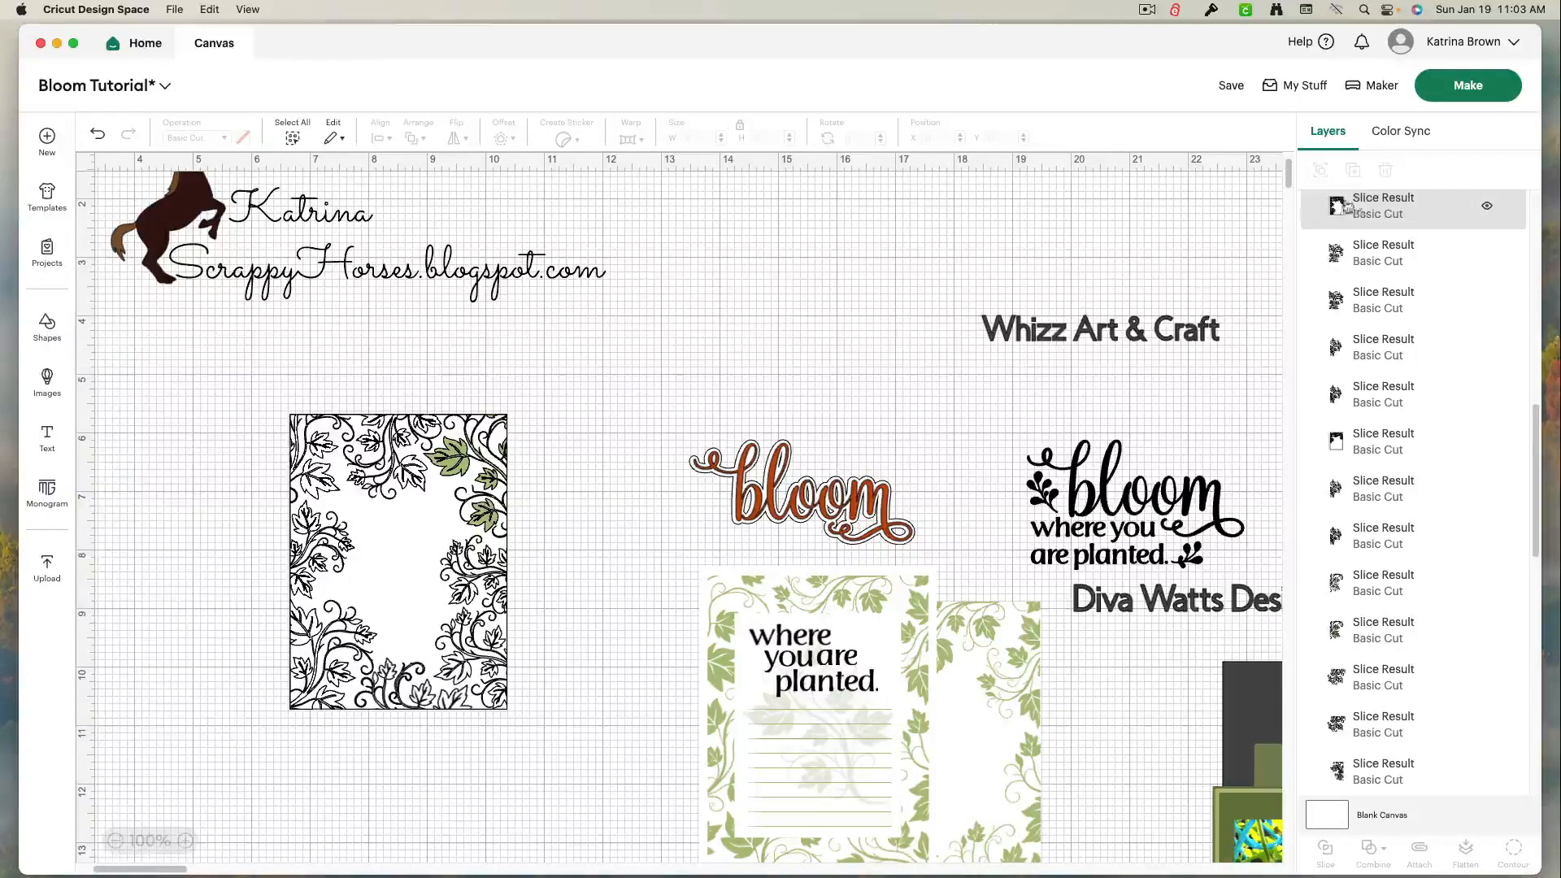
Step: Delete the remaining white rectangle slice results and the white vine pieces covering the right-edge, lower-right, lower-edge and lower-left green vines
click(1388, 204)
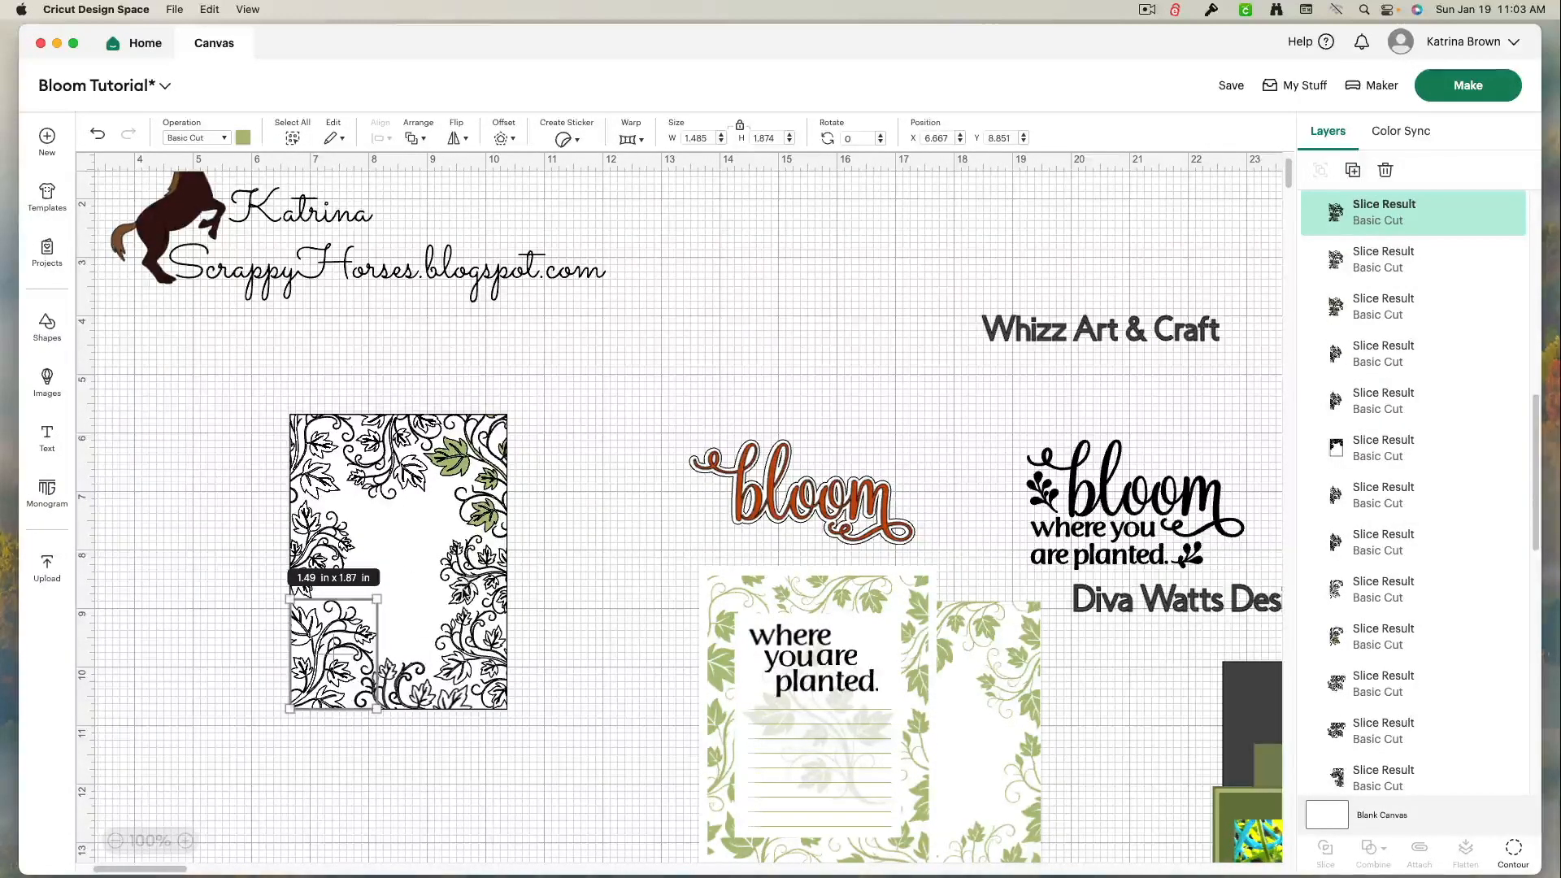
click(398, 561)
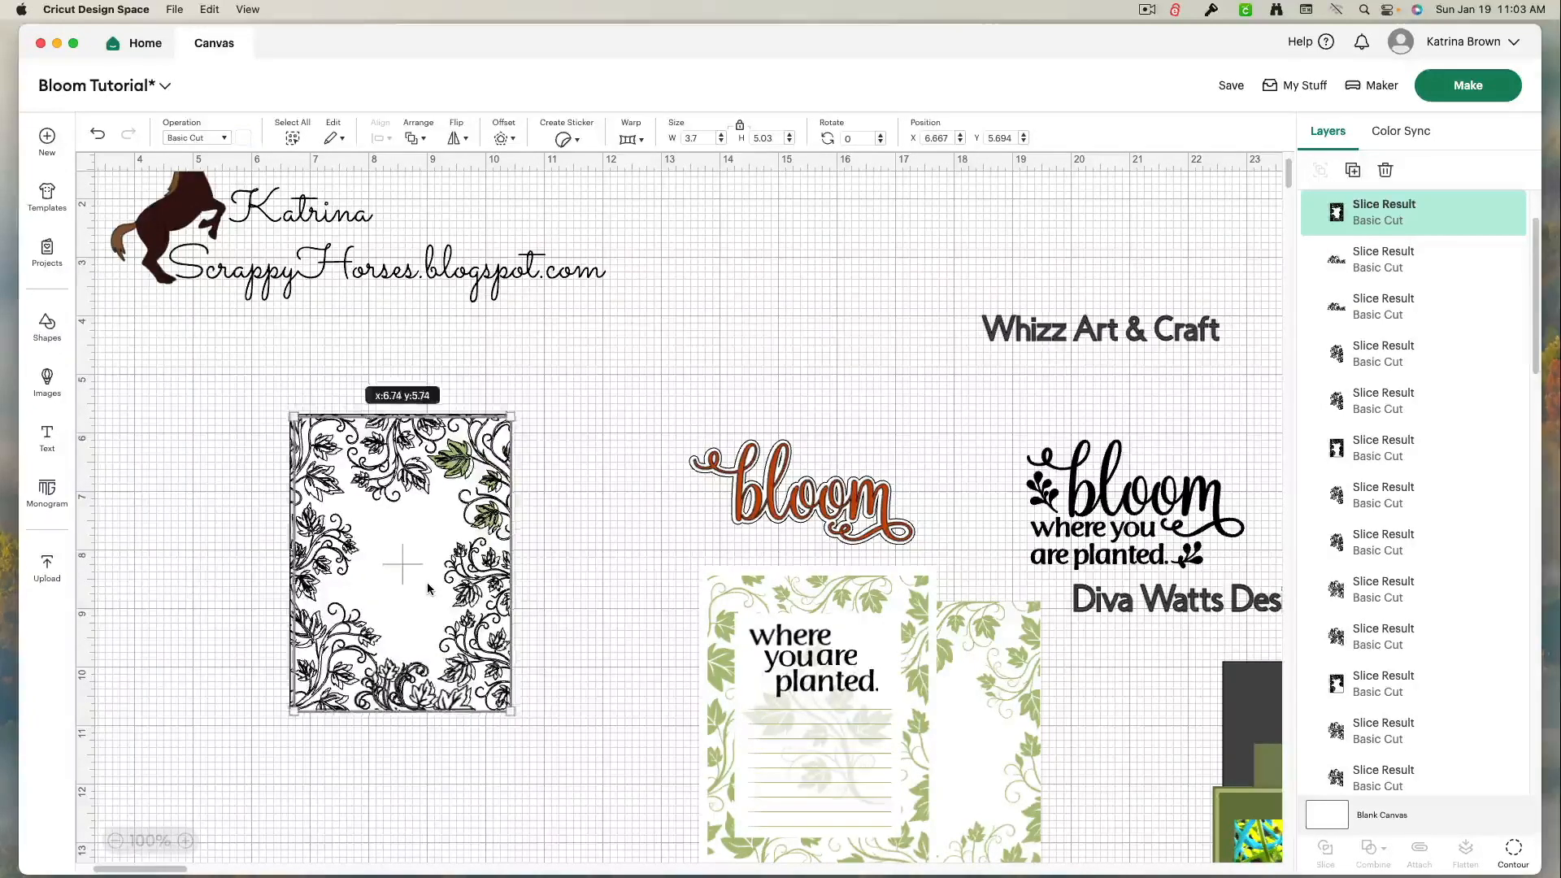
click(479, 576)
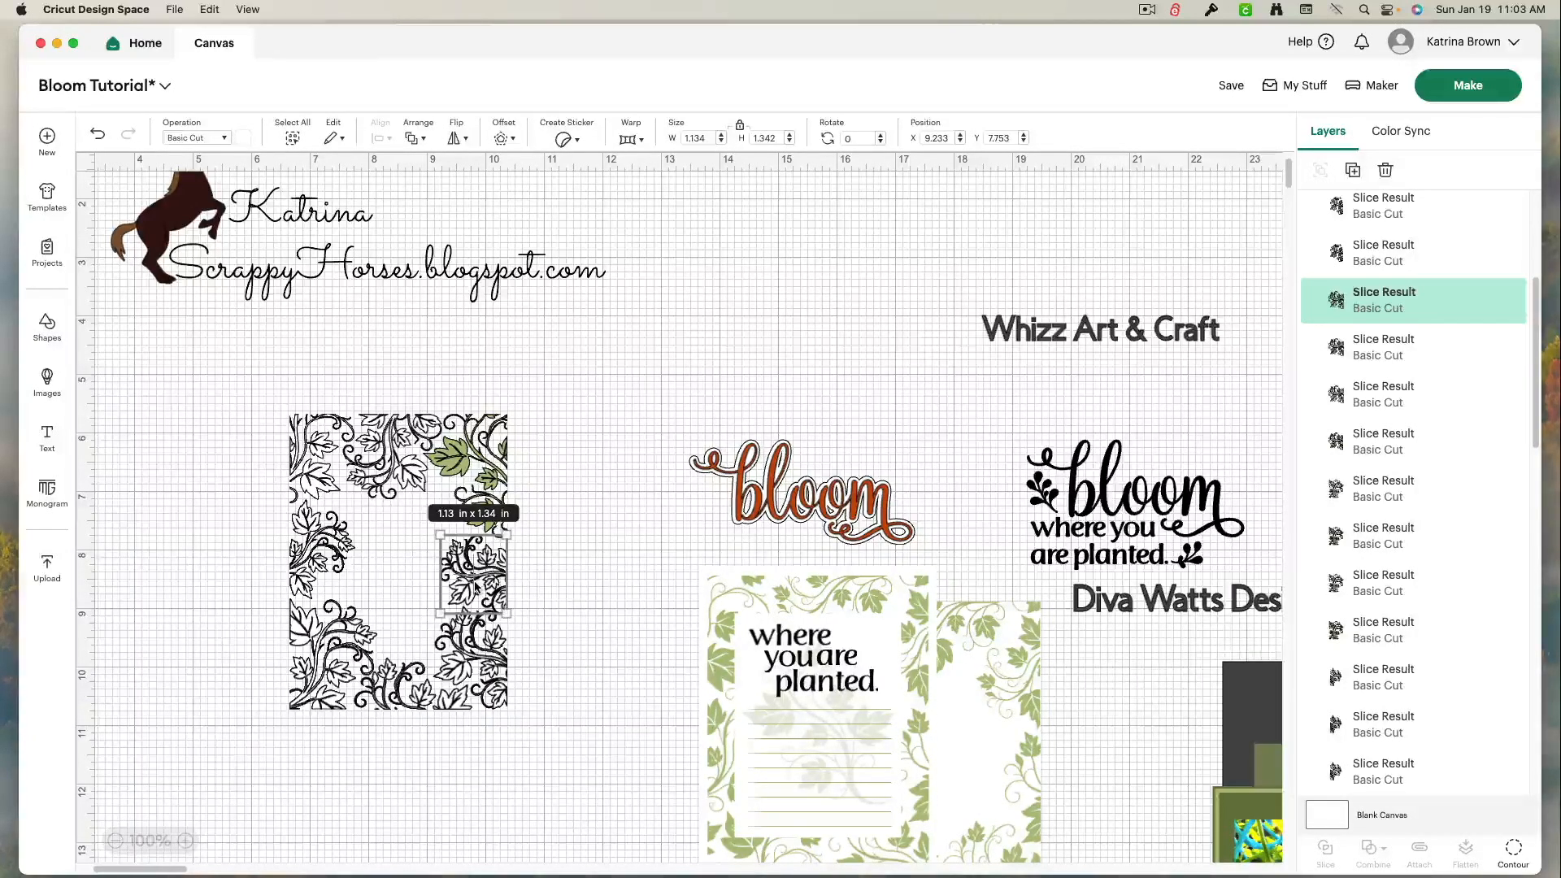
key(Delete)
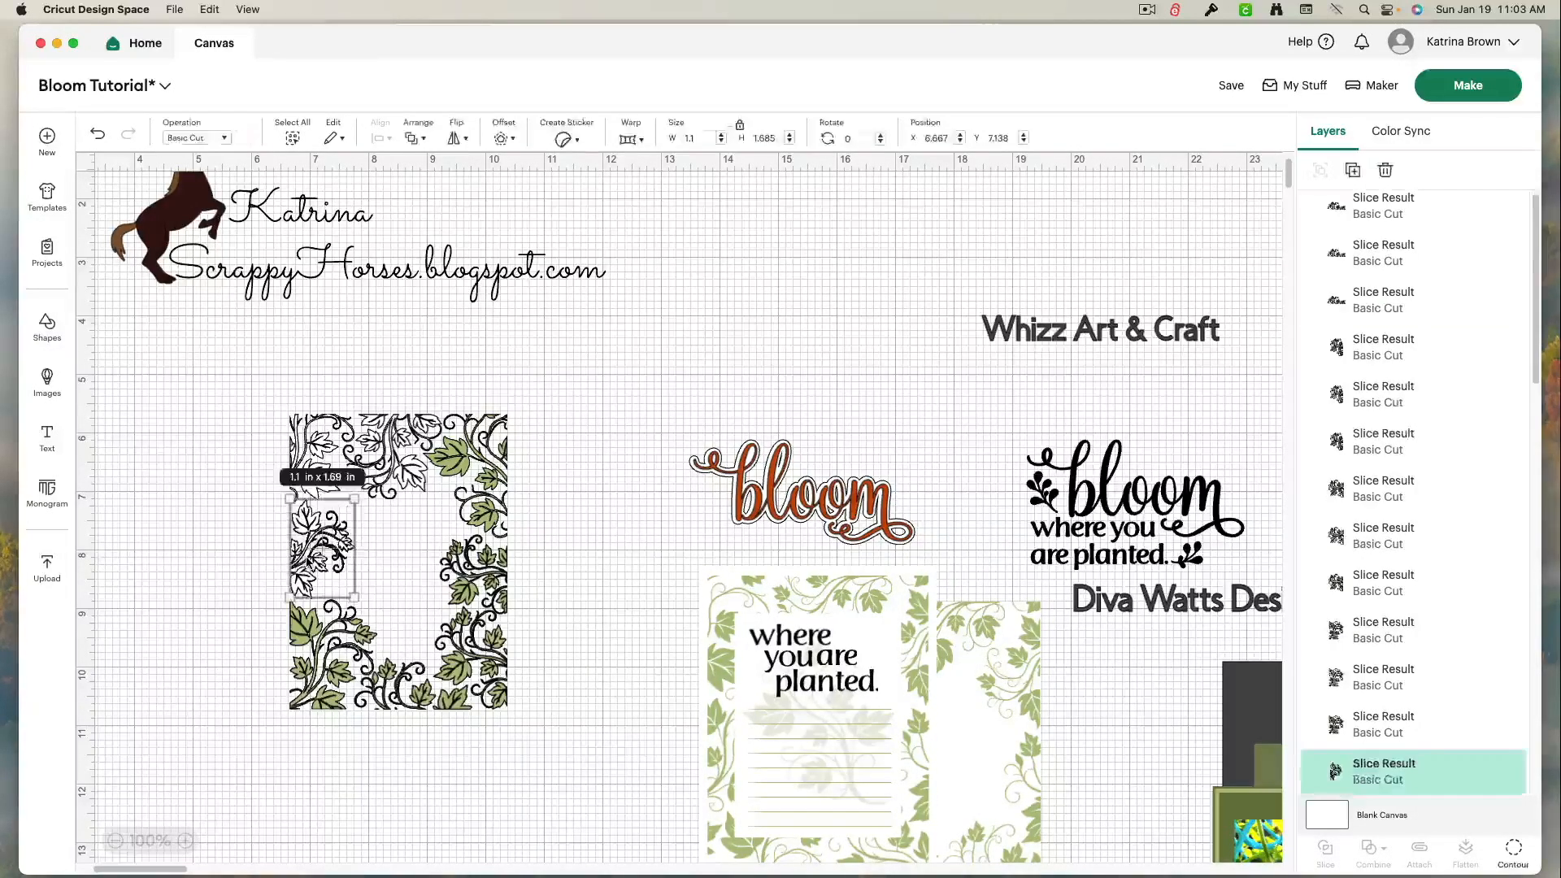
Step: Delete the white vine pieces covering the left-edge, upper-left and upper-edge green vines
key(Delete)
click(315, 447)
key(Delete)
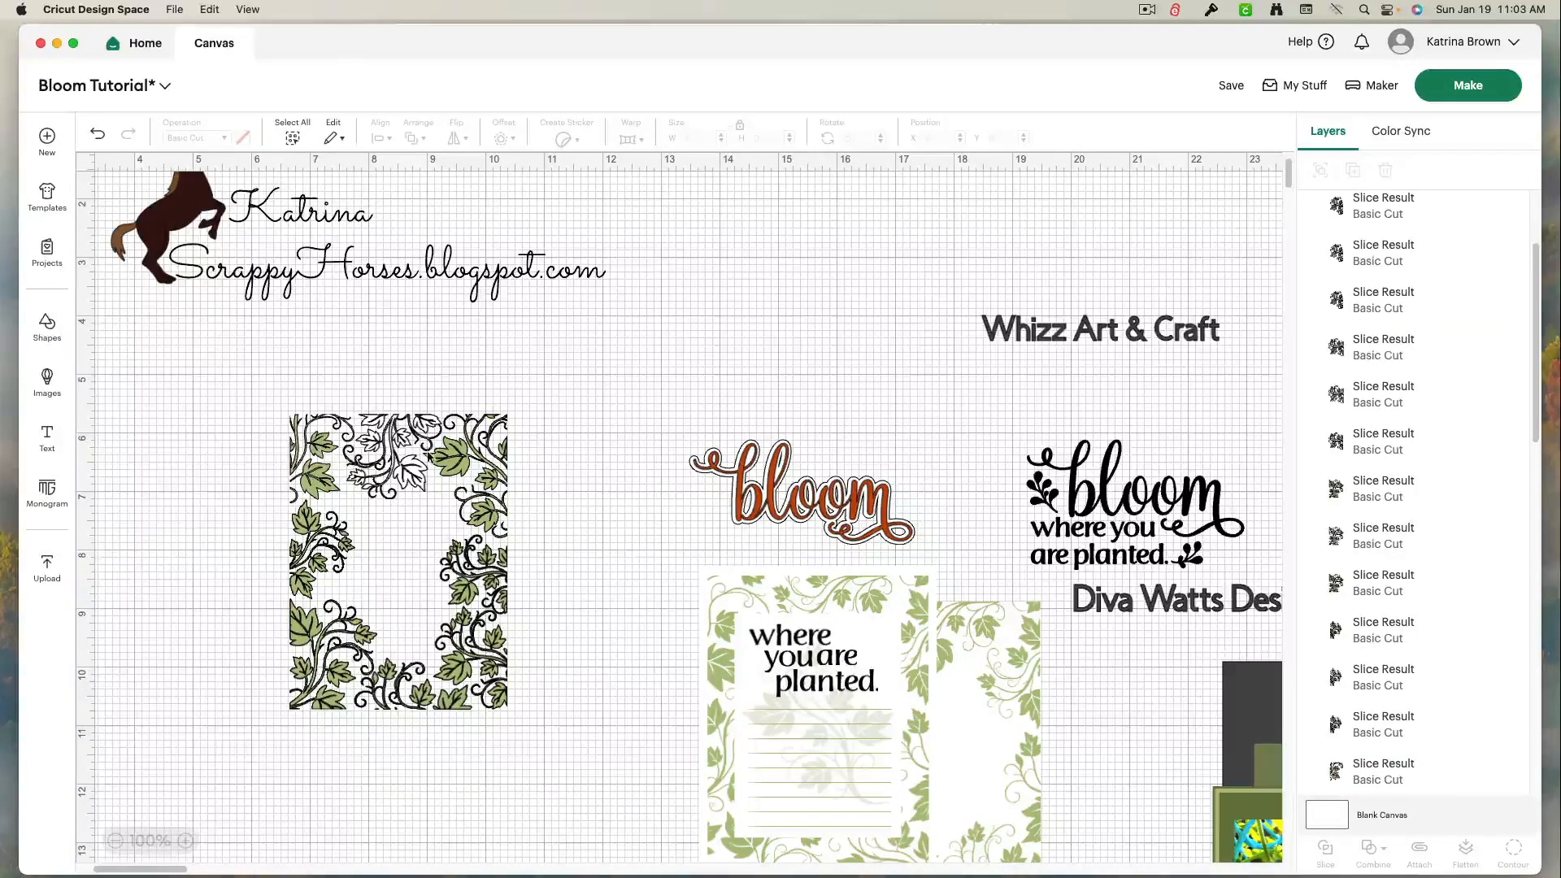
click(390, 450)
key(Delete)
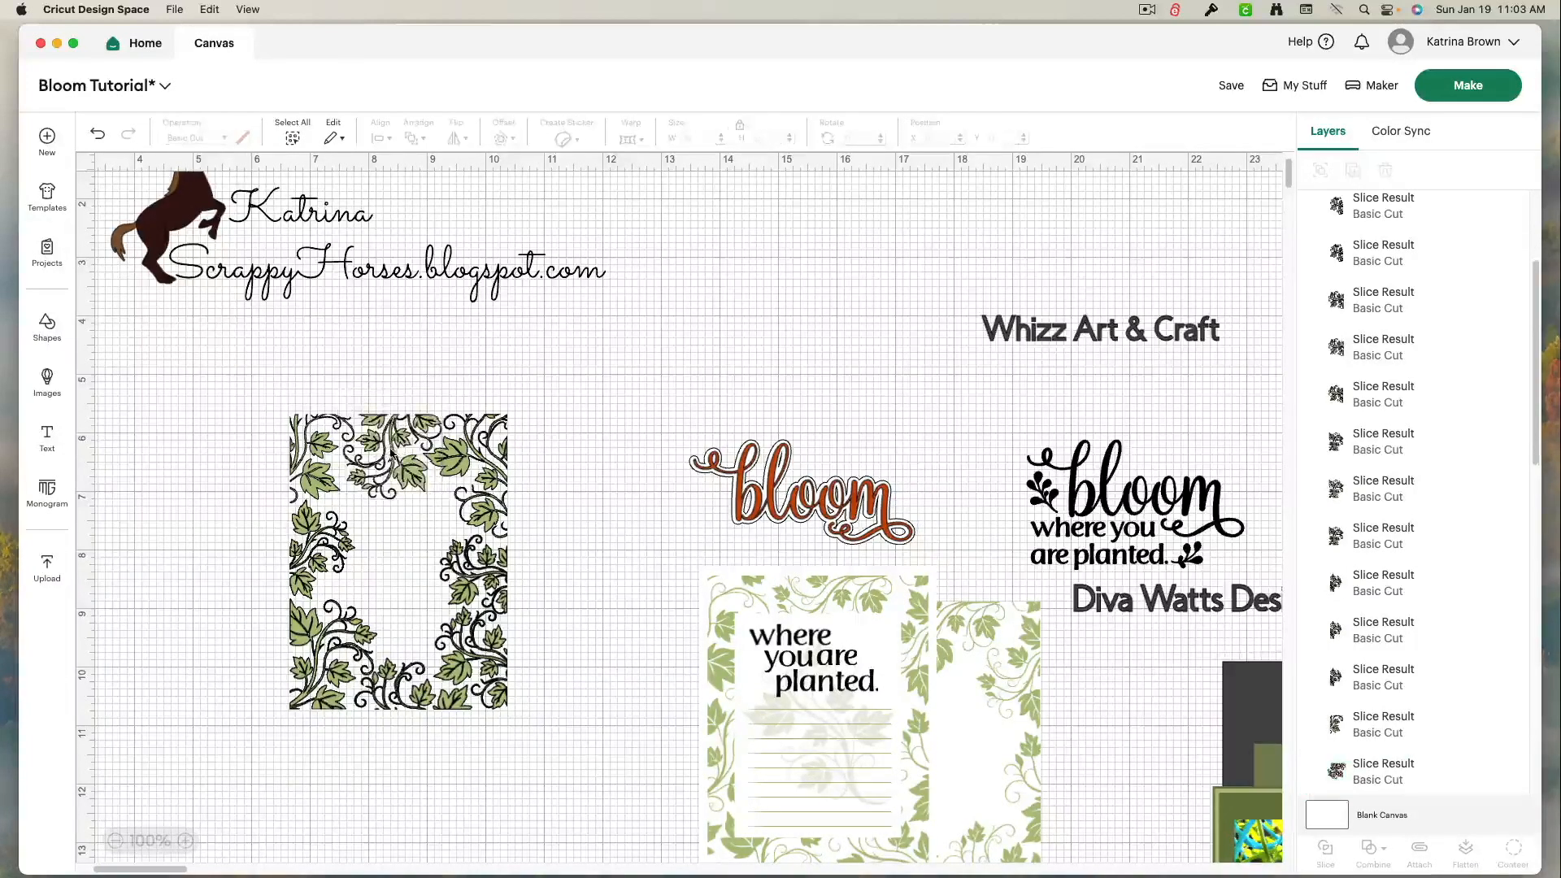
scroll(1437, 577, up, 3)
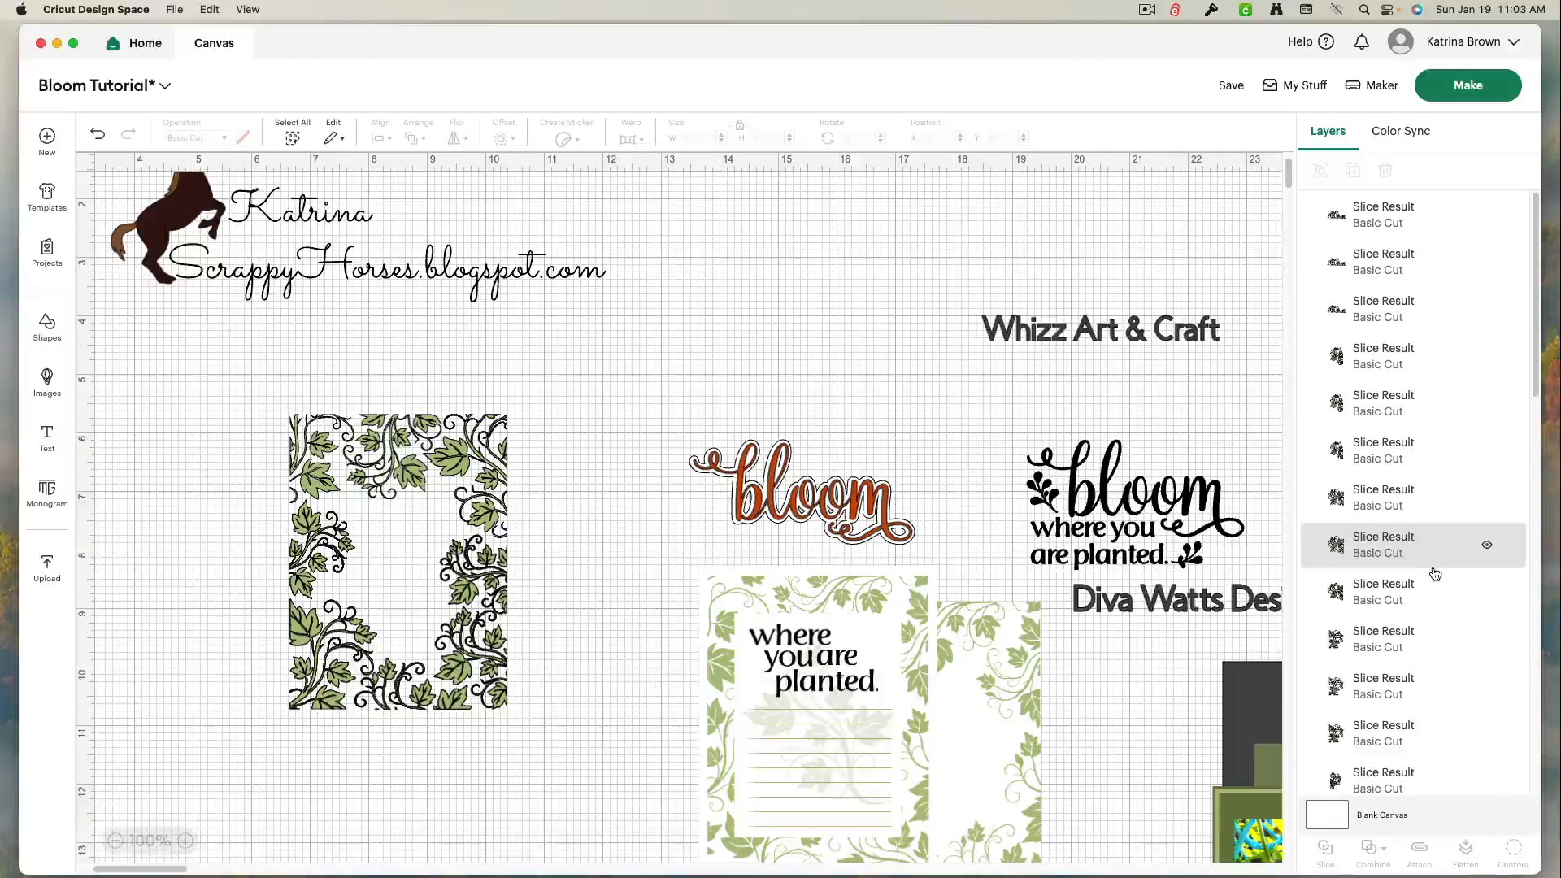
Step: Unhide the white rectangle behind the vines and flatten it with all the vine pieces into one printable panel
scroll(1428, 577, down, 10)
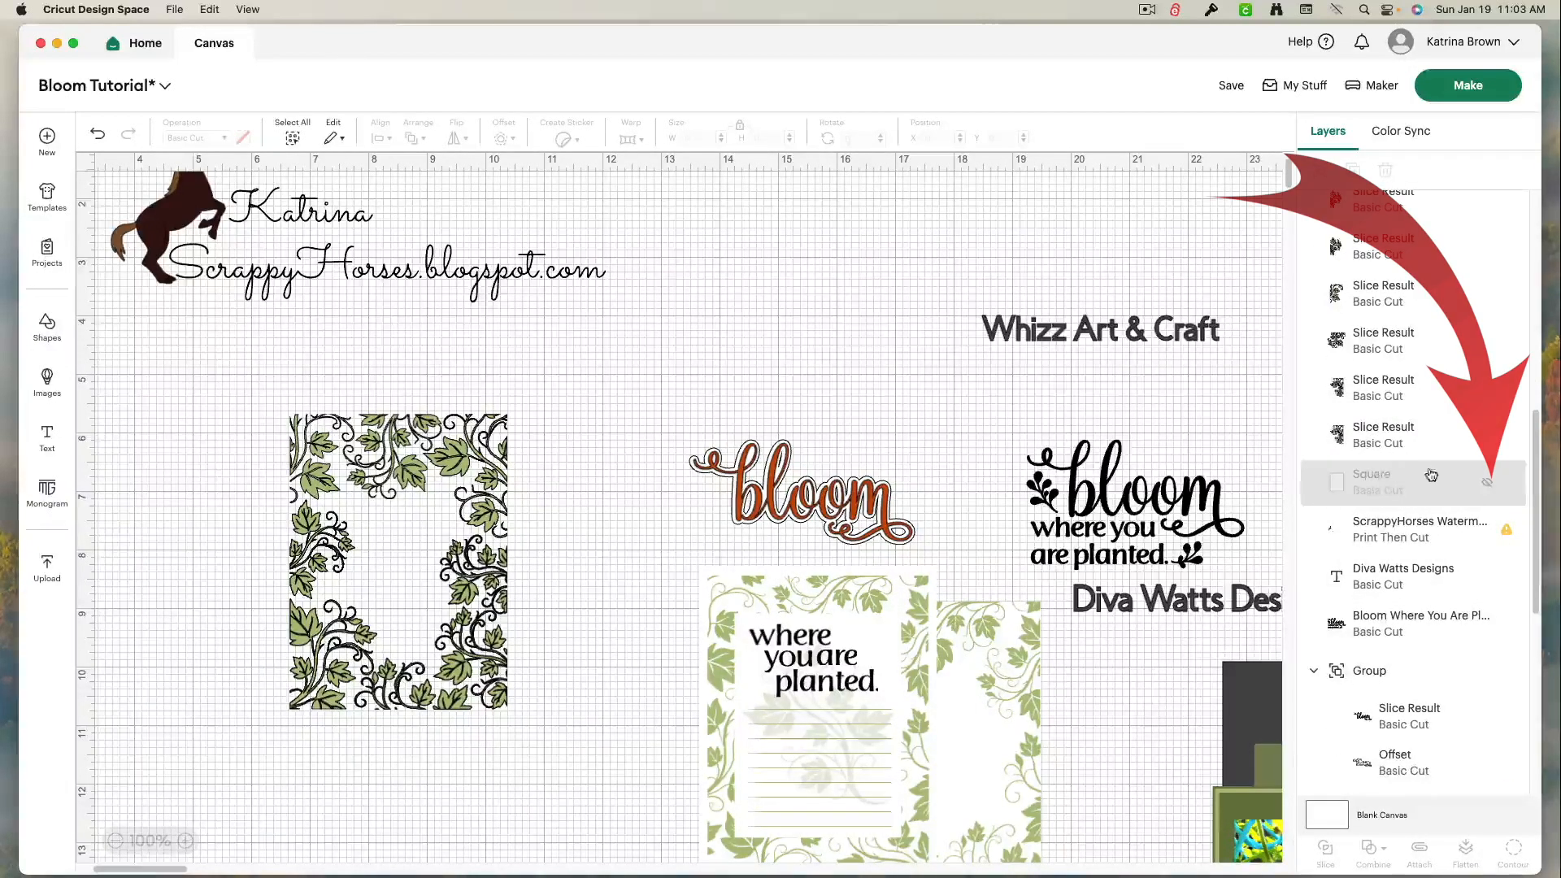
click(1490, 486)
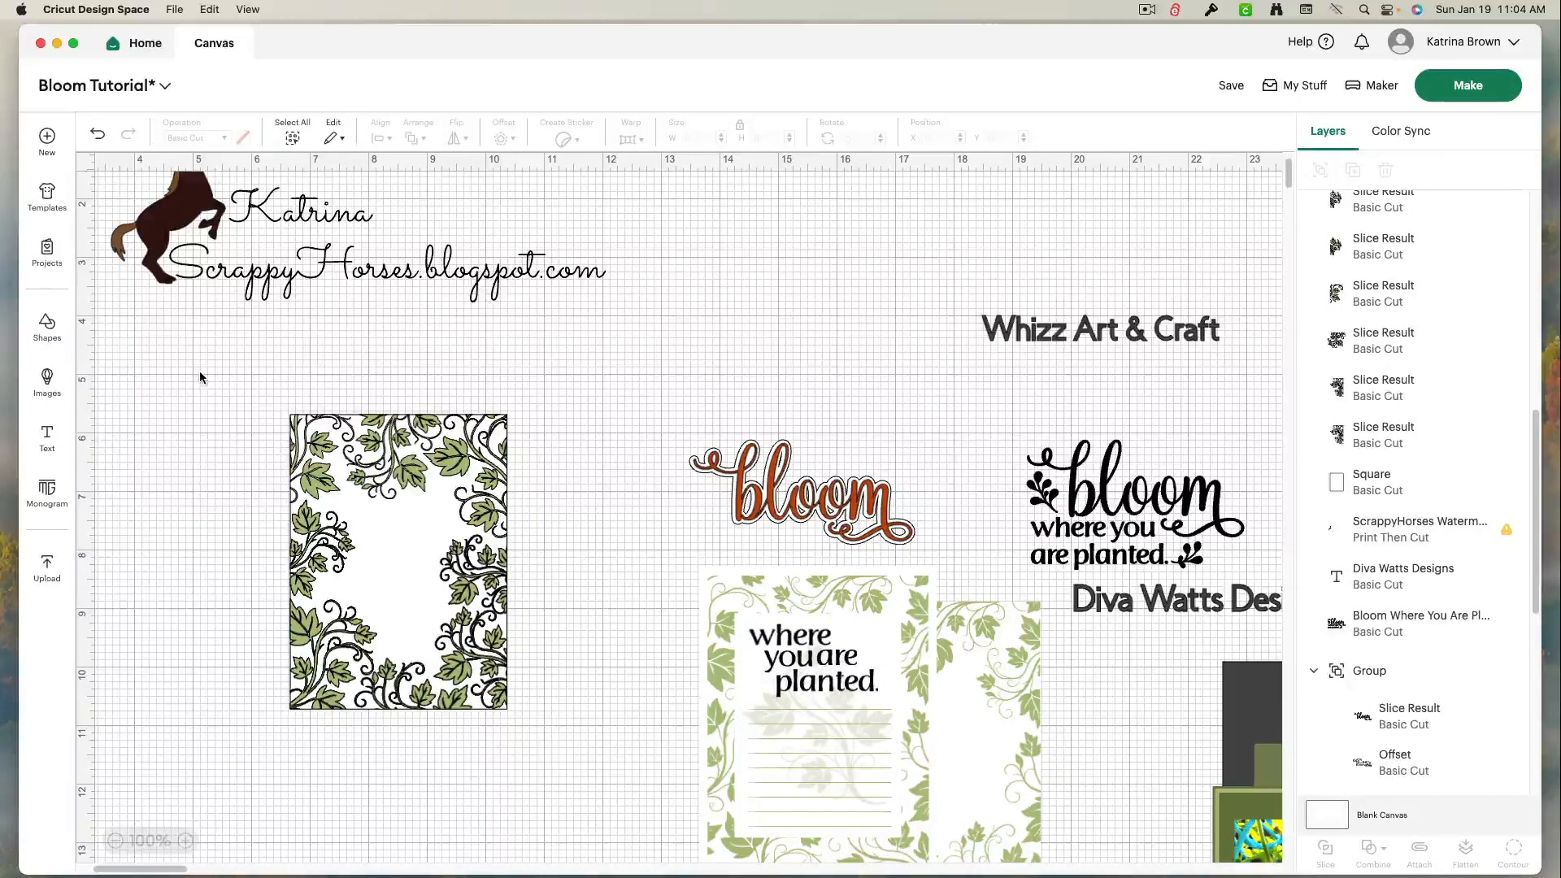
drag(200, 376, 584, 776)
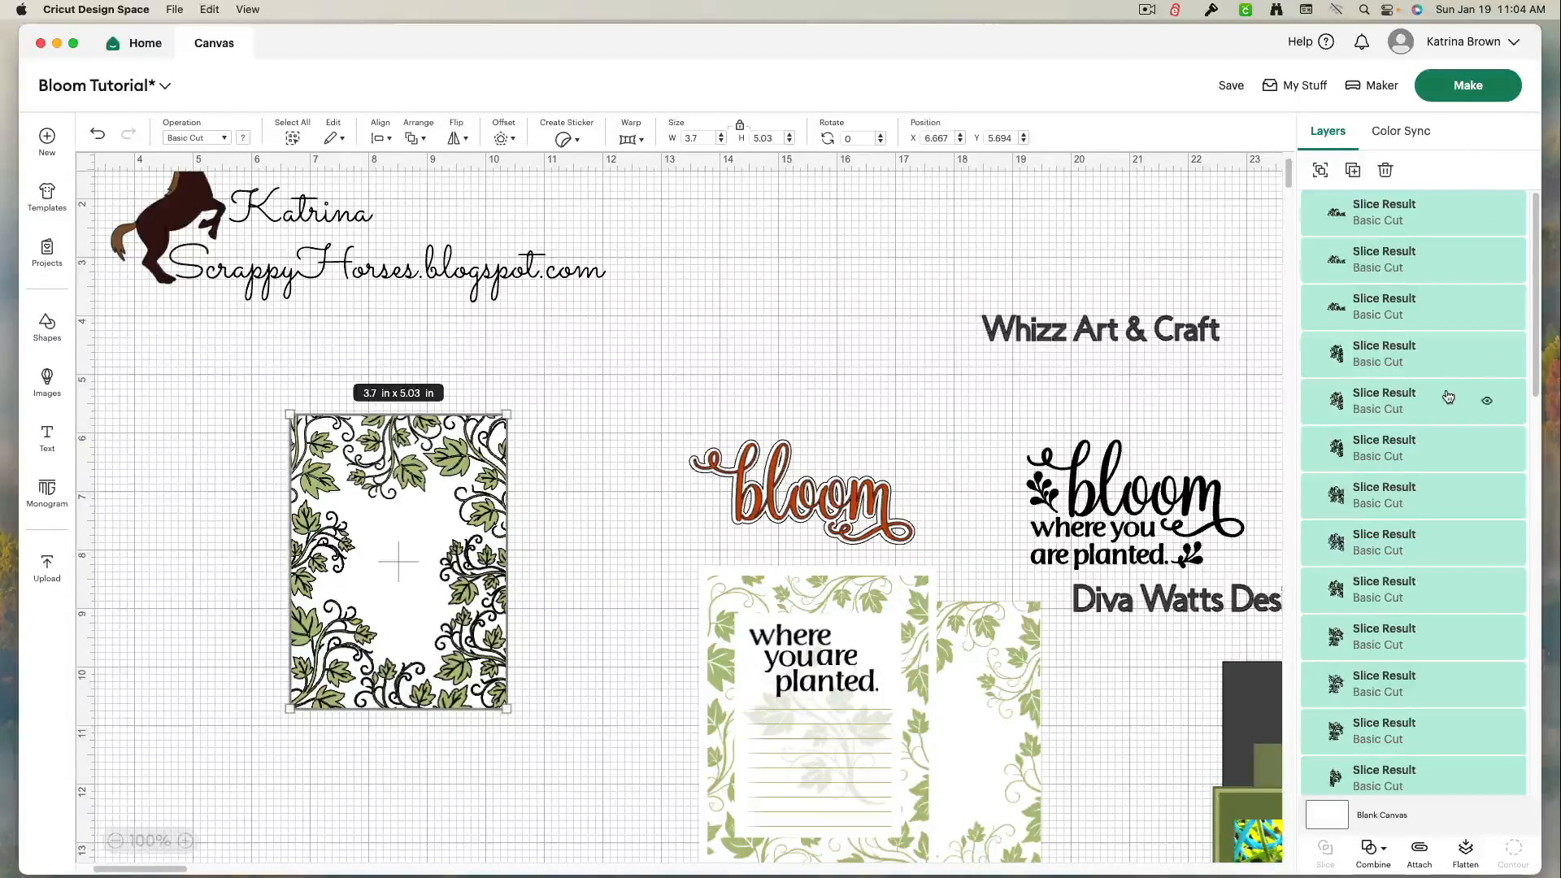
scroll(1448, 396, down, 5)
scroll(1448, 396, down, 4)
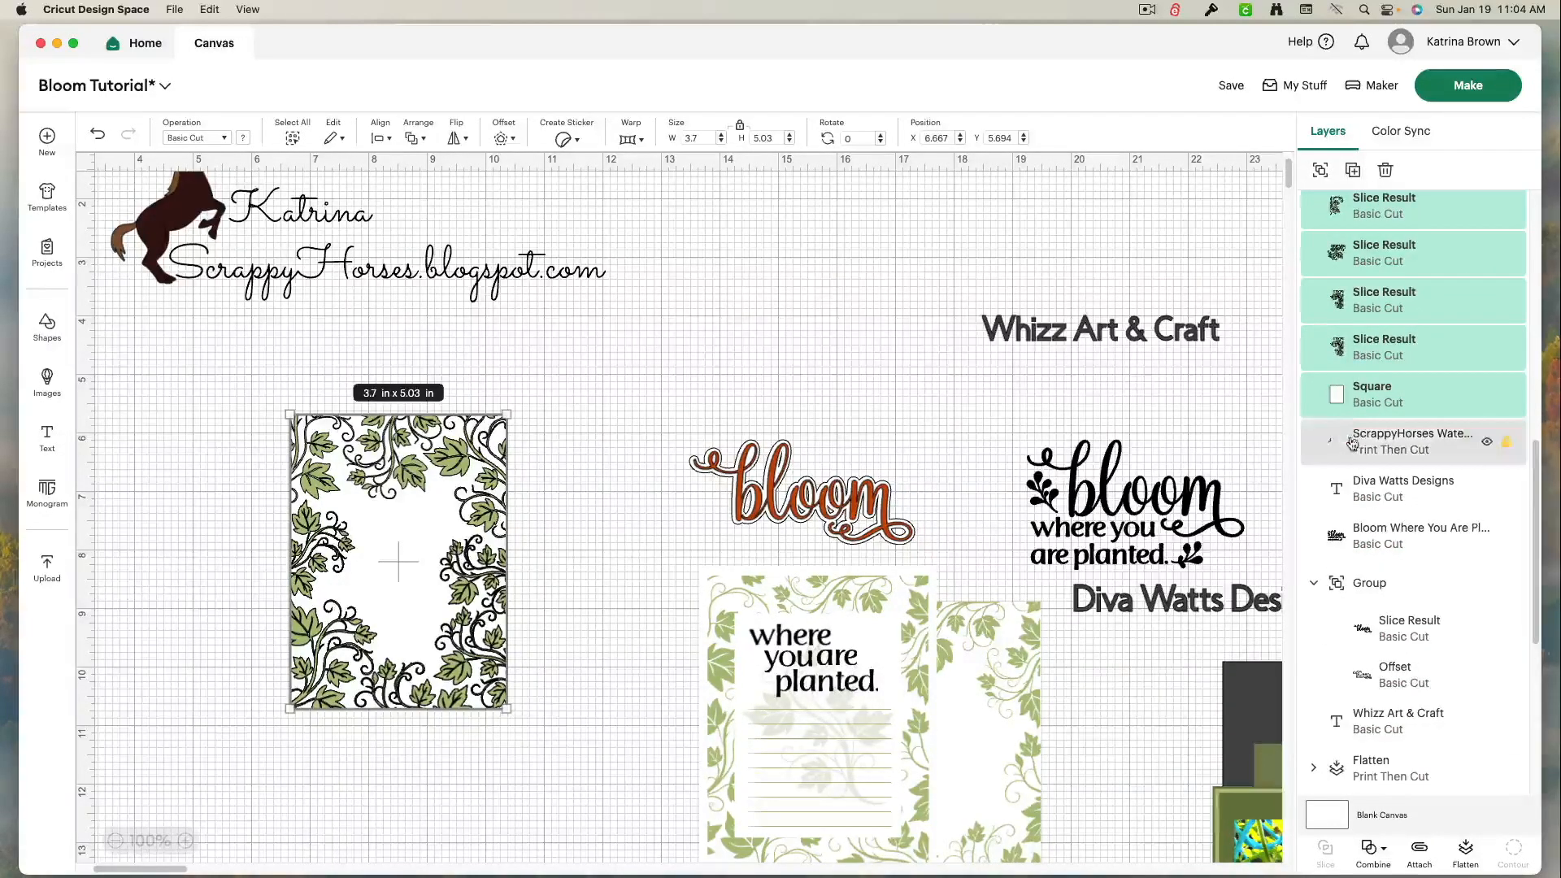
click(1464, 860)
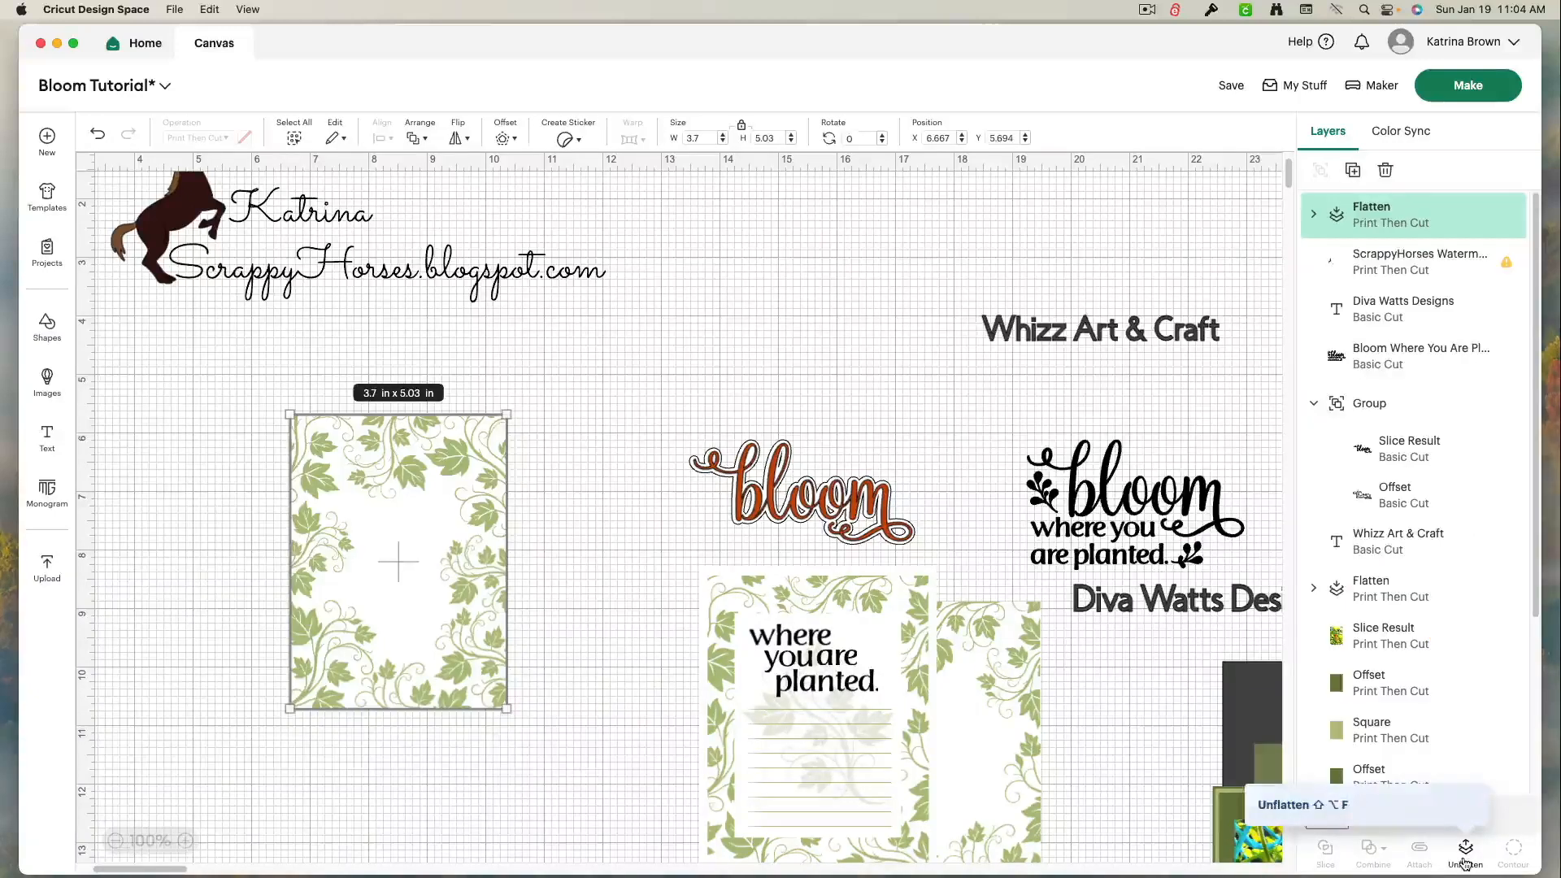
Step: Try the tomato photo and its green mats on the flattened vine panel, fitting the photo inside the mats
drag(1015, 671, 481, 634)
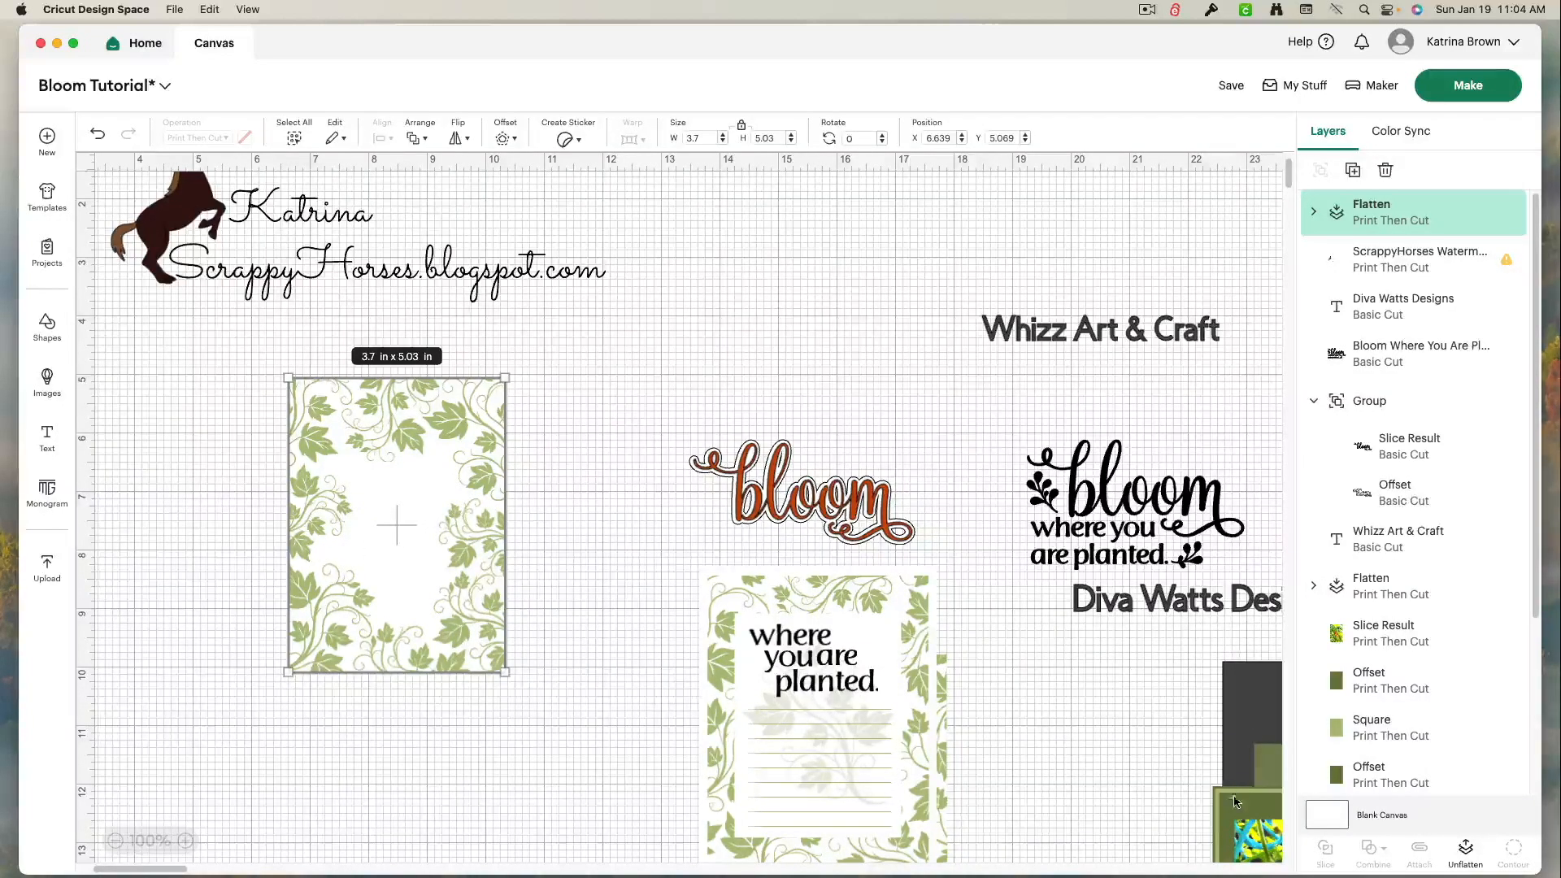
drag(1176, 816, 758, 345)
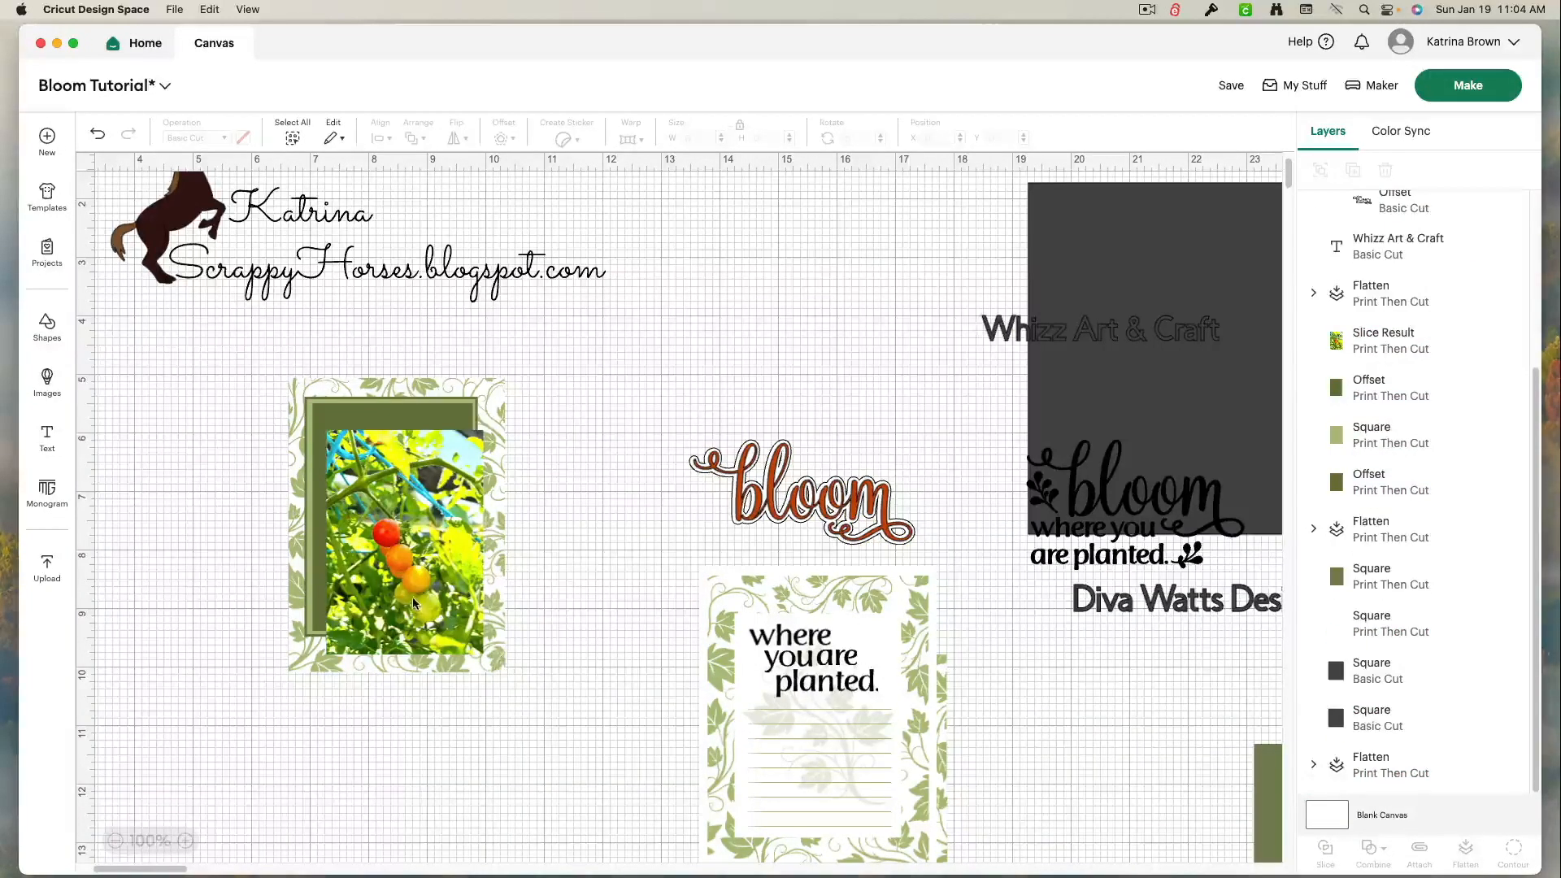
drag(415, 605, 399, 576)
click(618, 553)
click(451, 603)
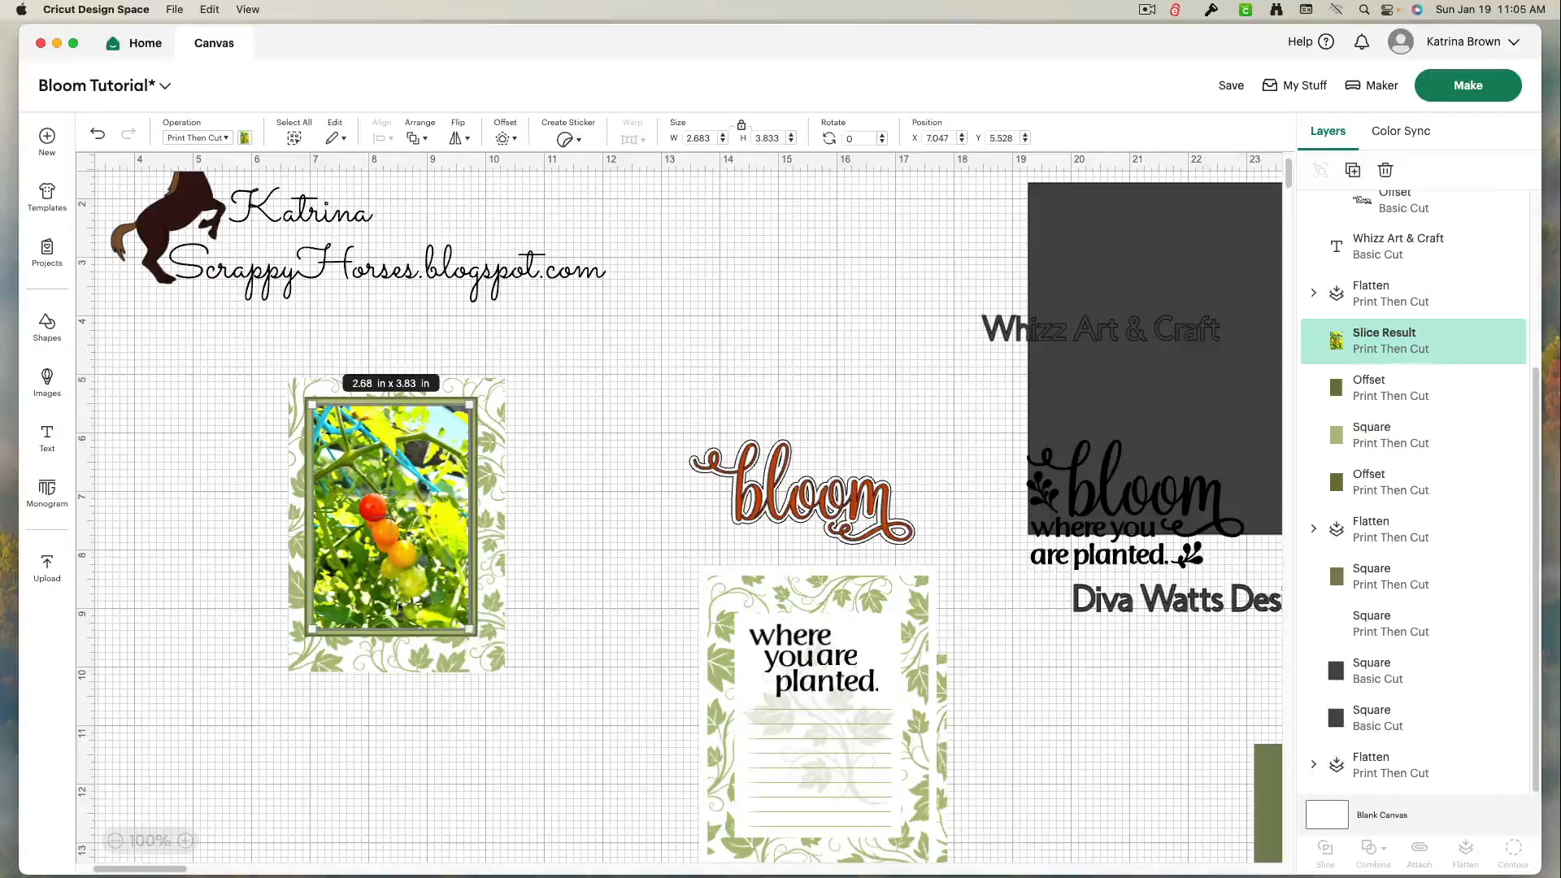
drag(555, 709, 178, 431)
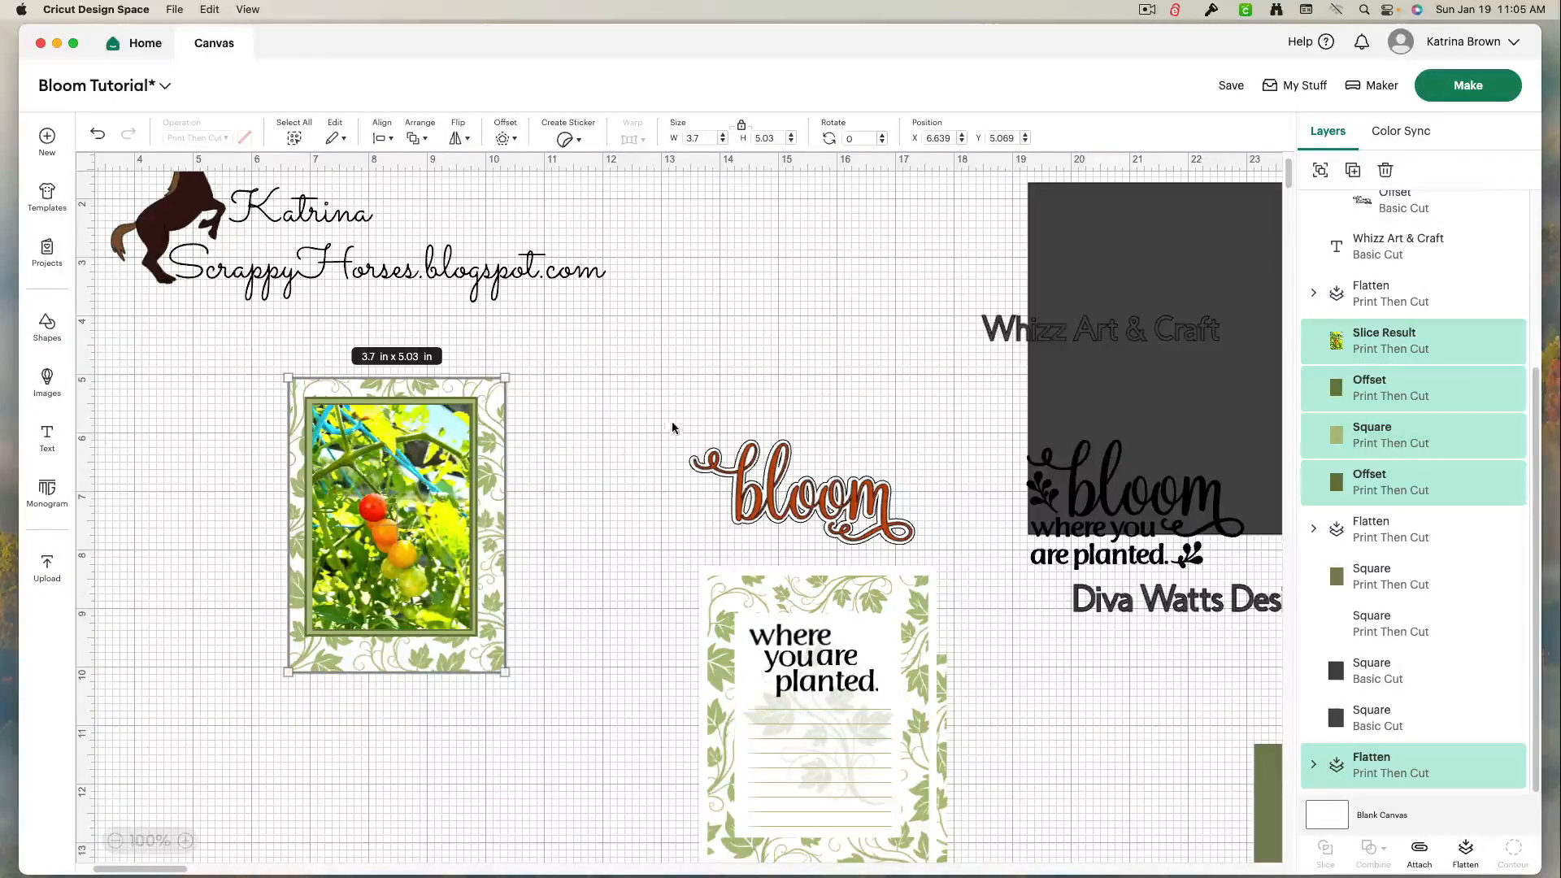
Step: Undo the placement of the tomato photo and green mats on the vine panel
key(super+z)
key(super+z)
key(super+z)
key(super+z)
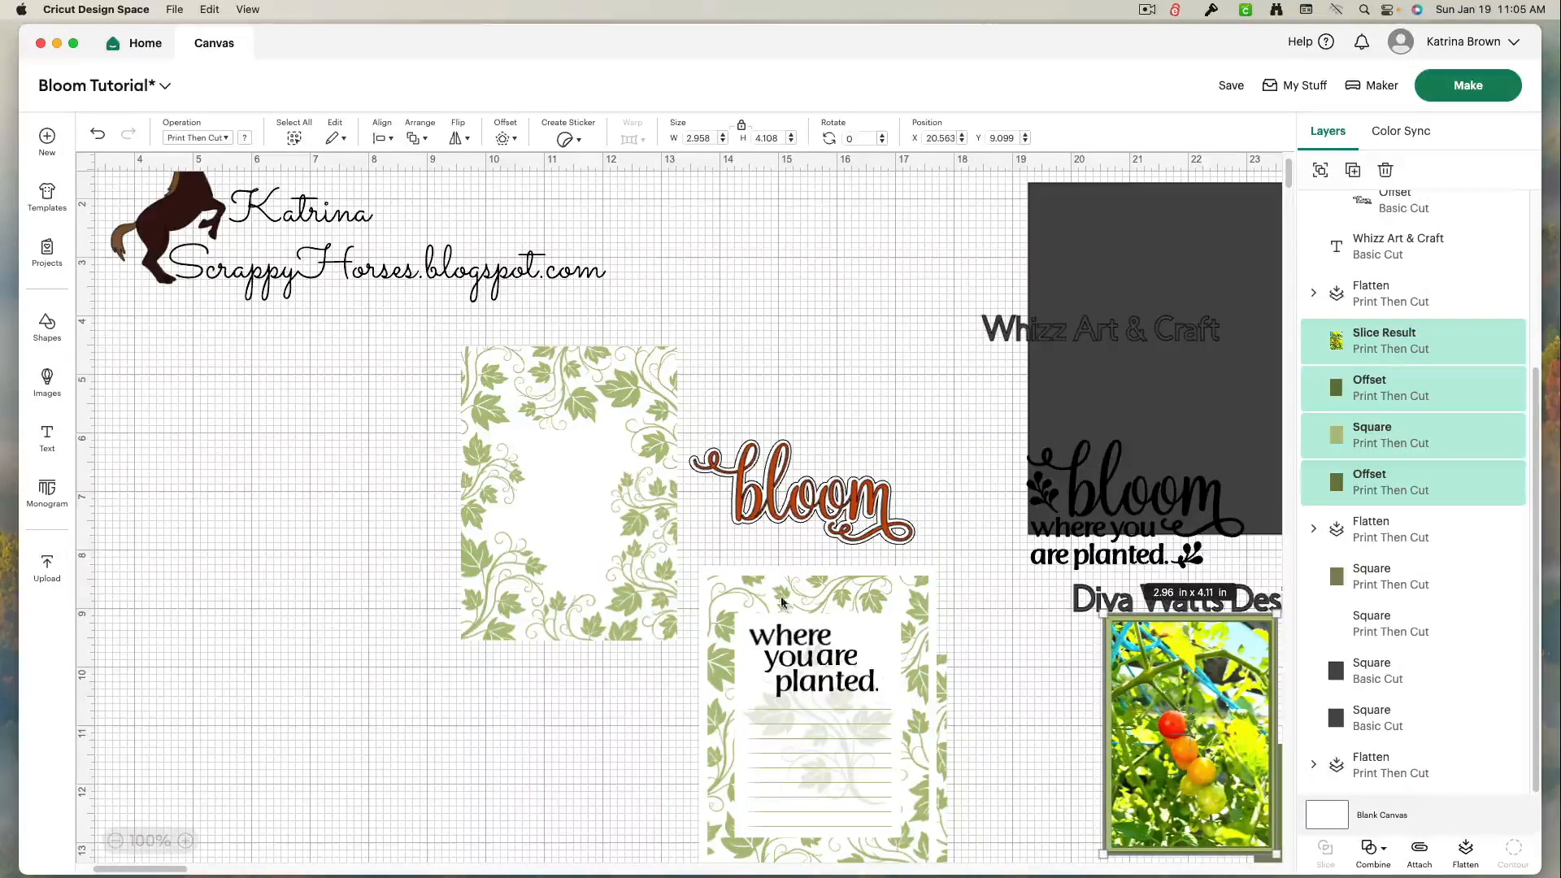
Step: Duplicate the flattened vine panel, place the copy in the open area and scale it down to about 3.47 × 4.71 in
drag(639, 585, 544, 655)
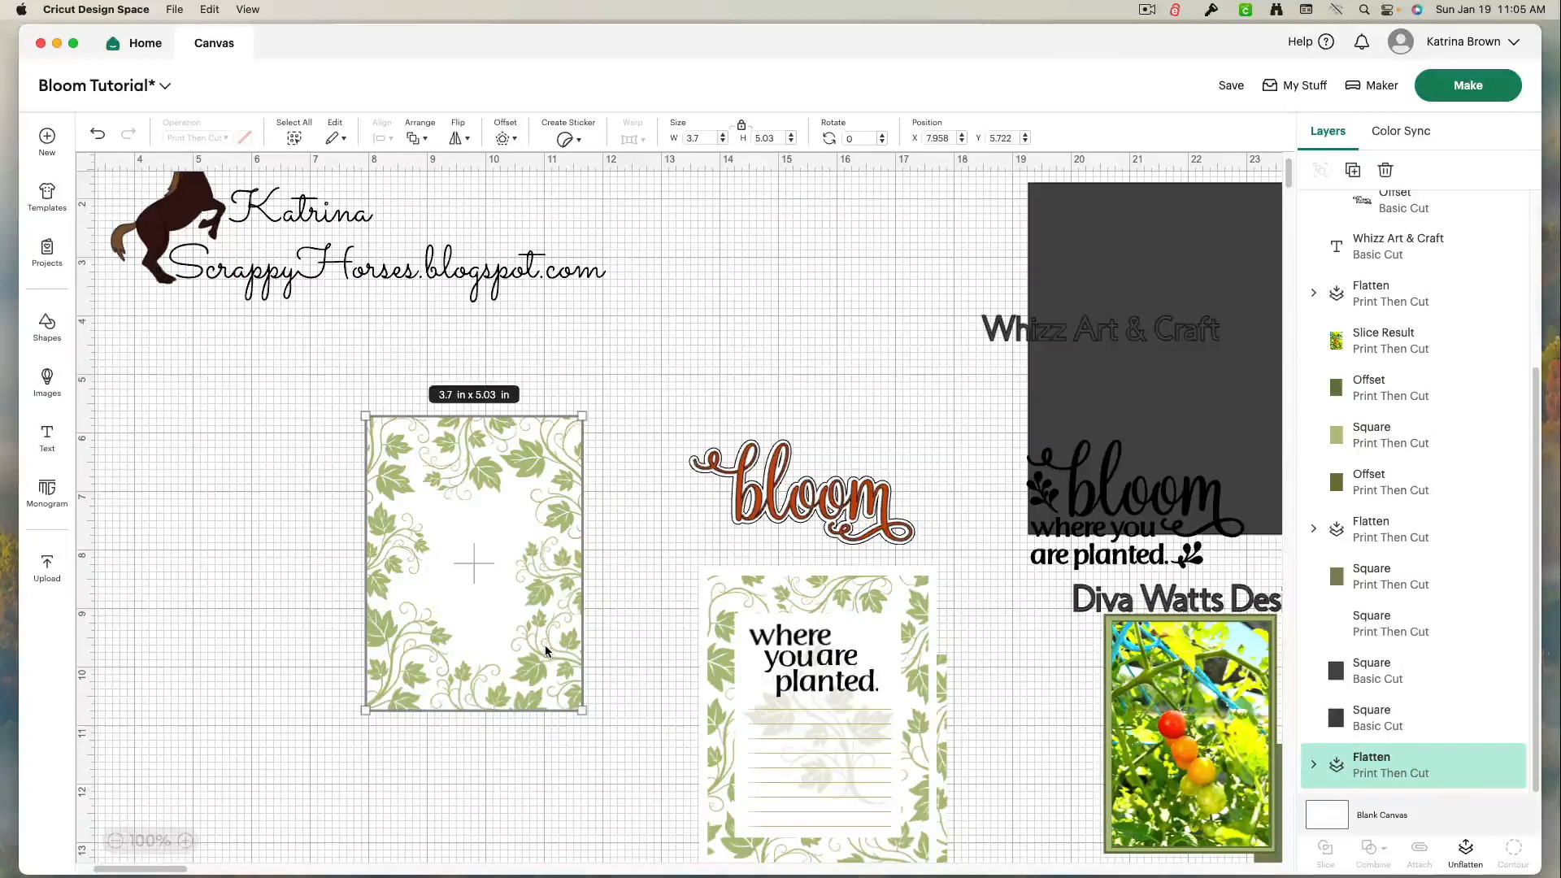
right_click(546, 651)
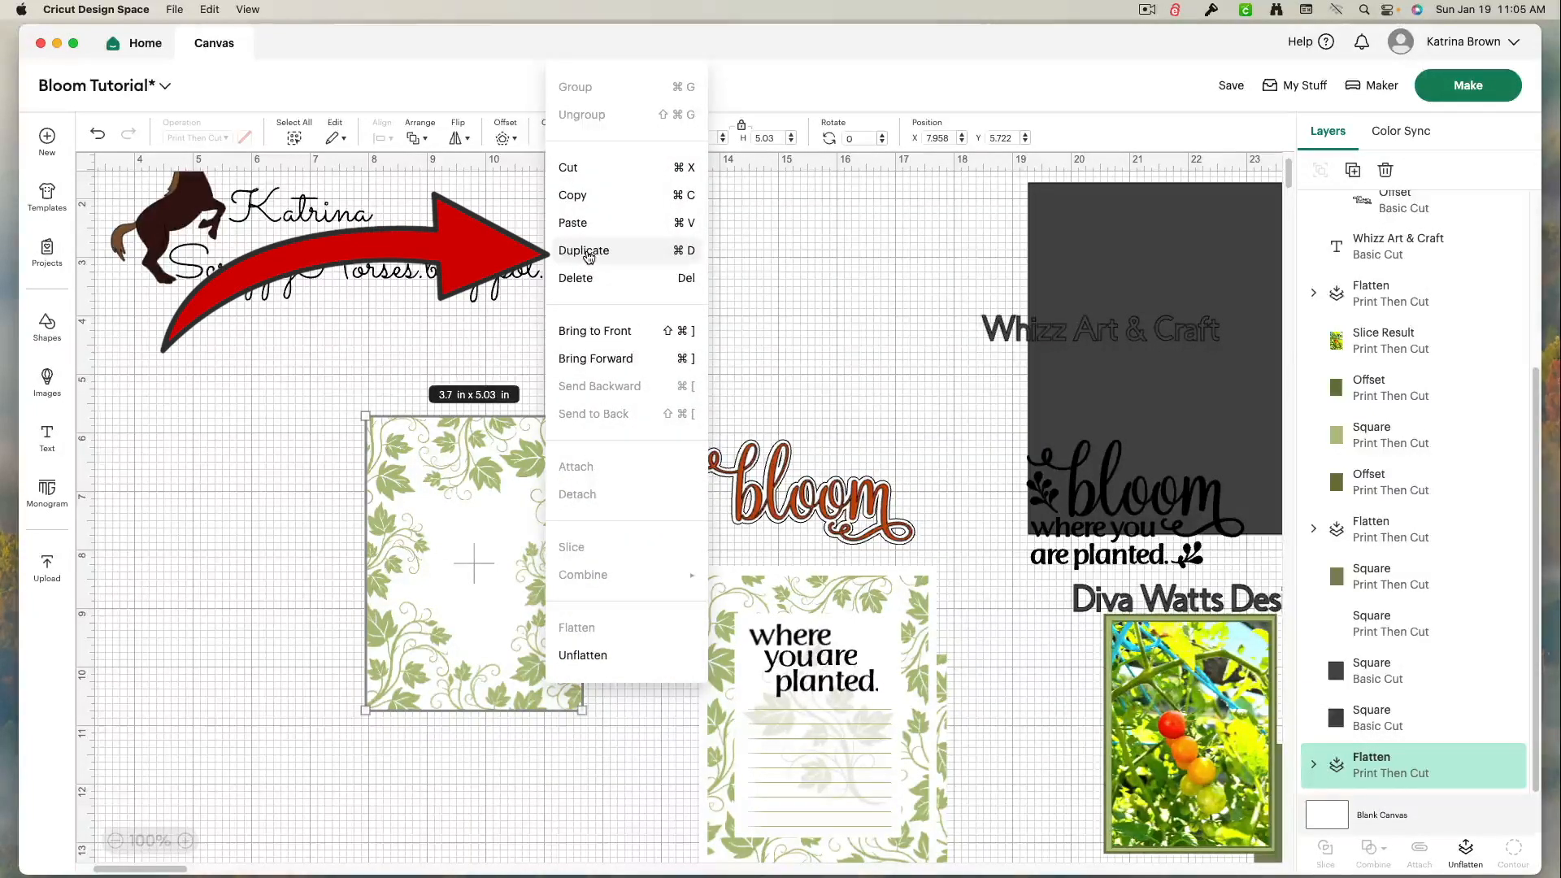
click(588, 250)
drag(487, 569, 418, 609)
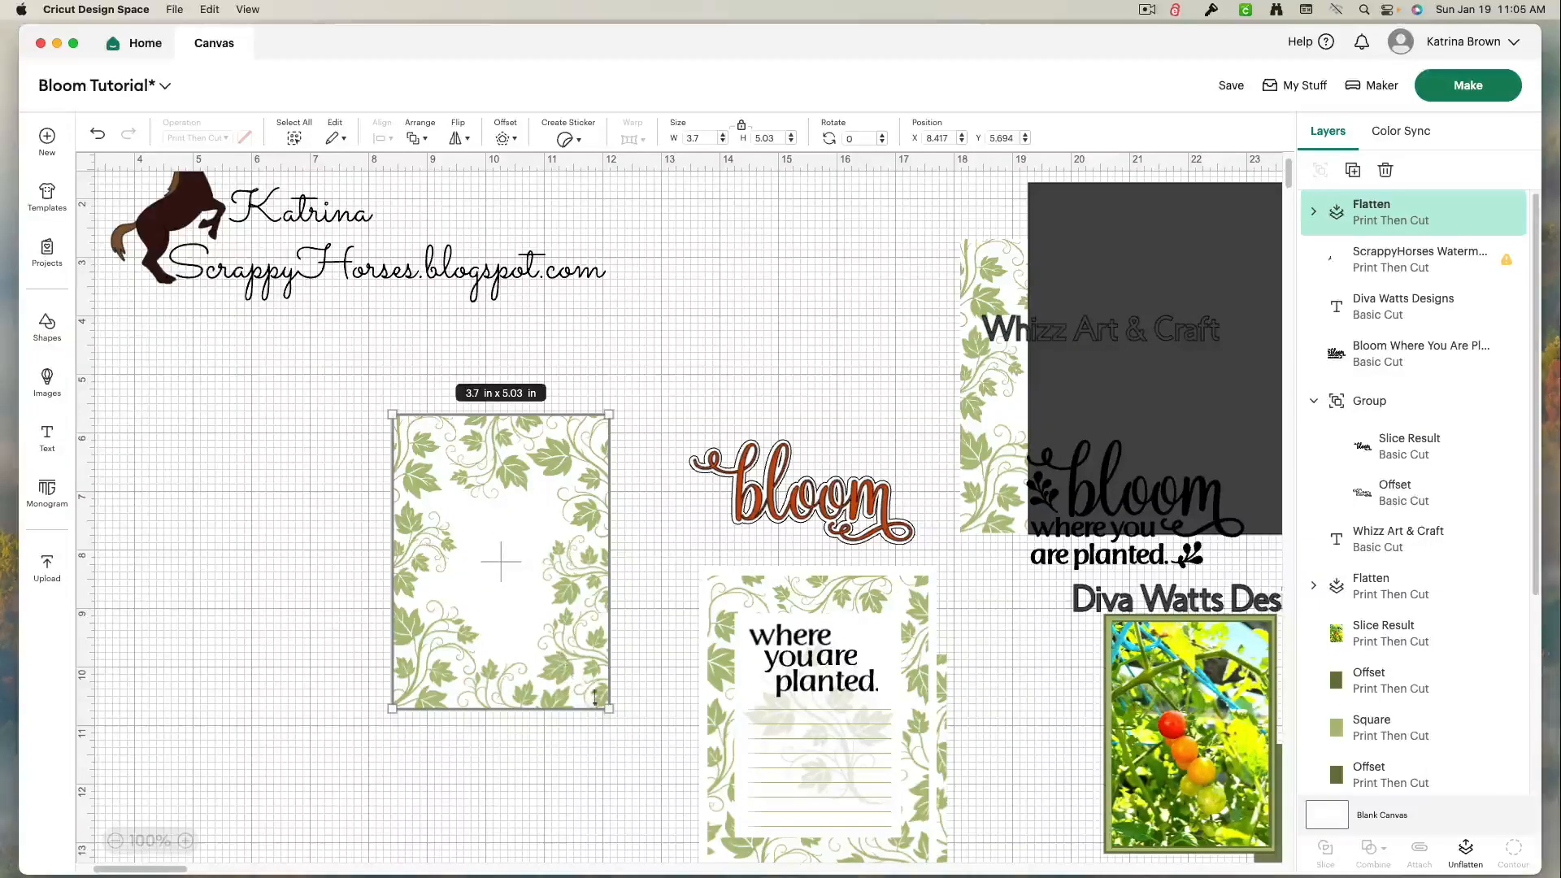
drag(606, 707, 596, 689)
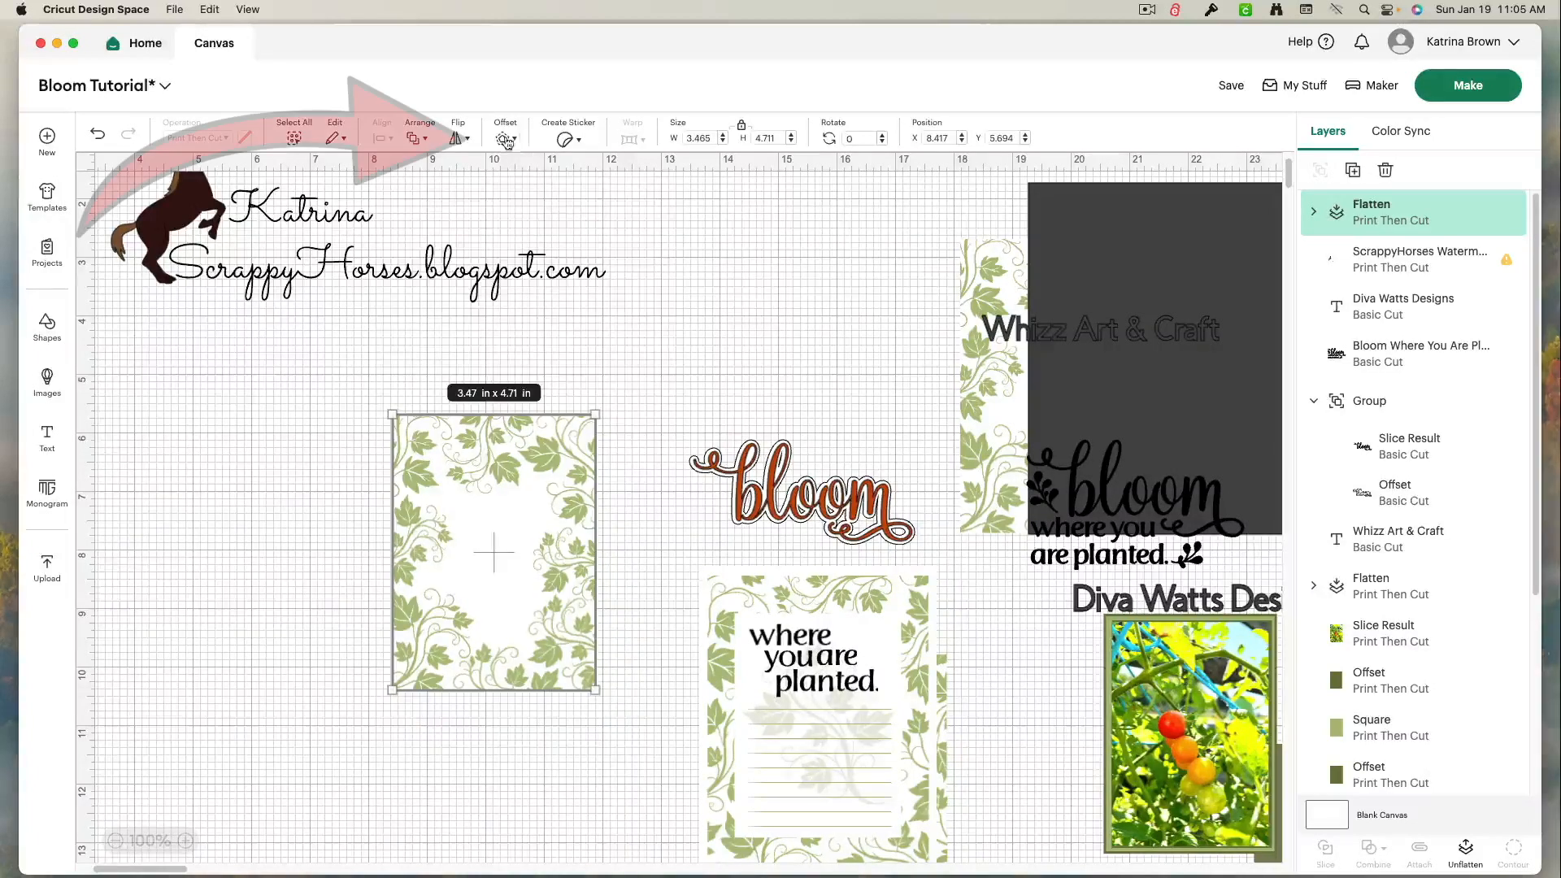
Step: Add a 0.25 in square-cornered offset around the smaller vine panel and color it white
click(504, 139)
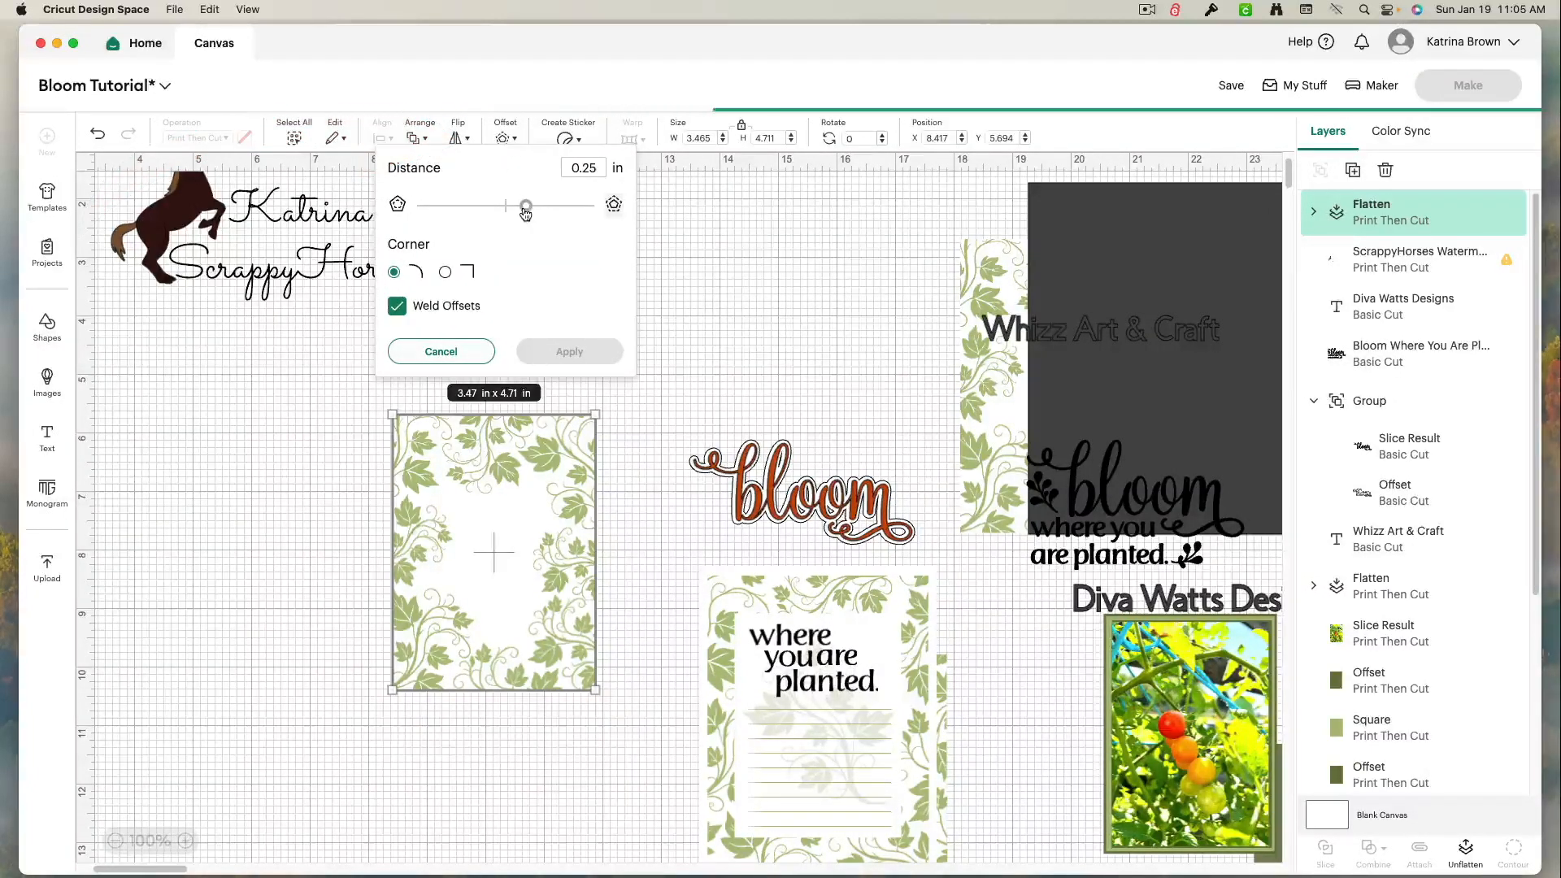
click(445, 273)
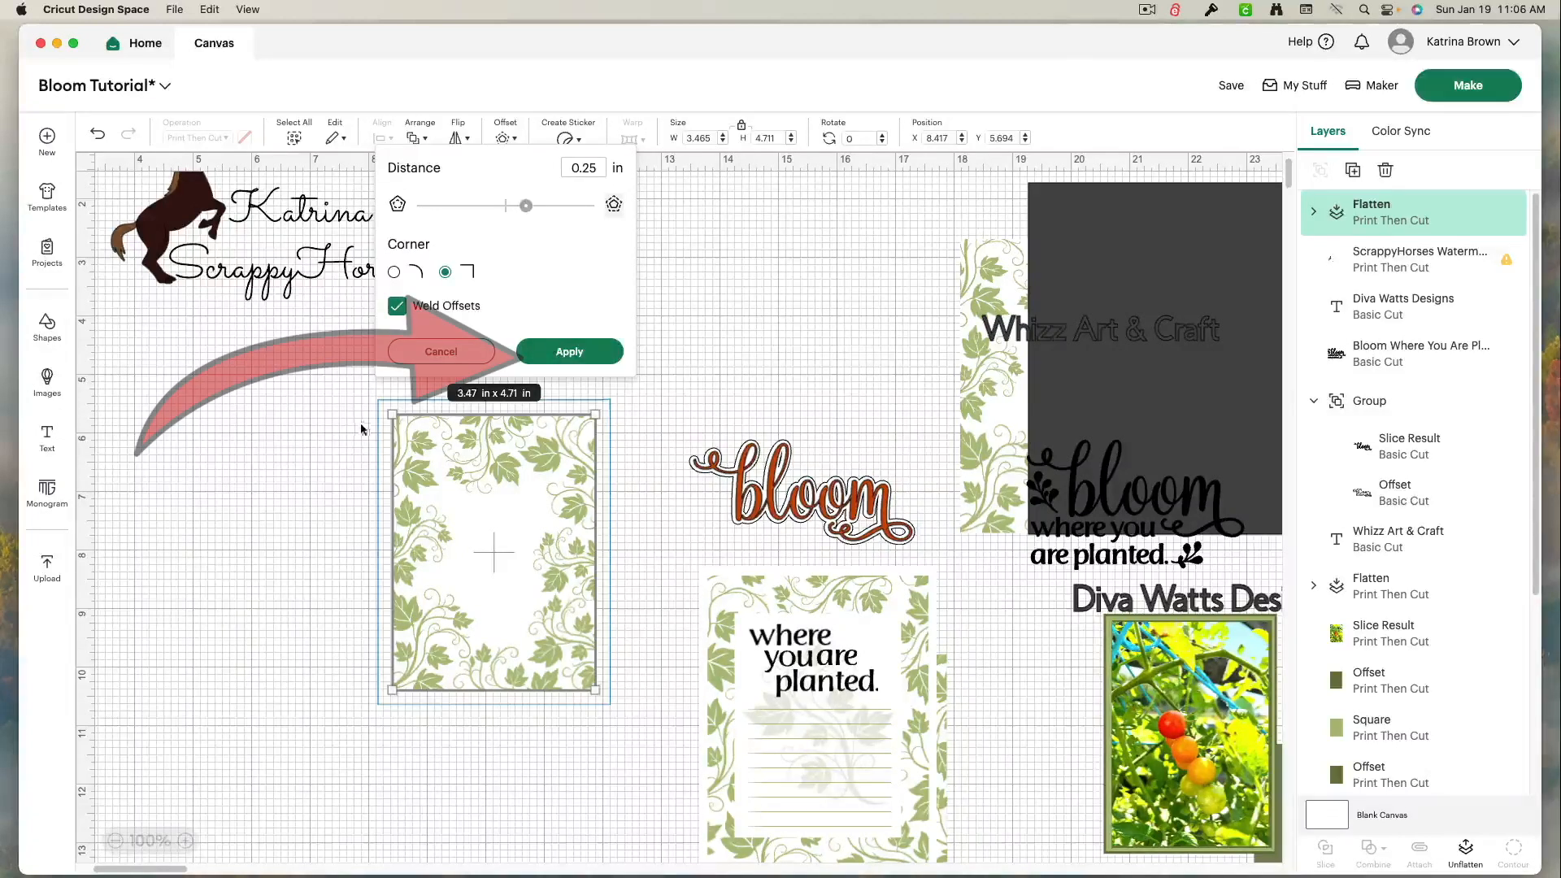
click(589, 357)
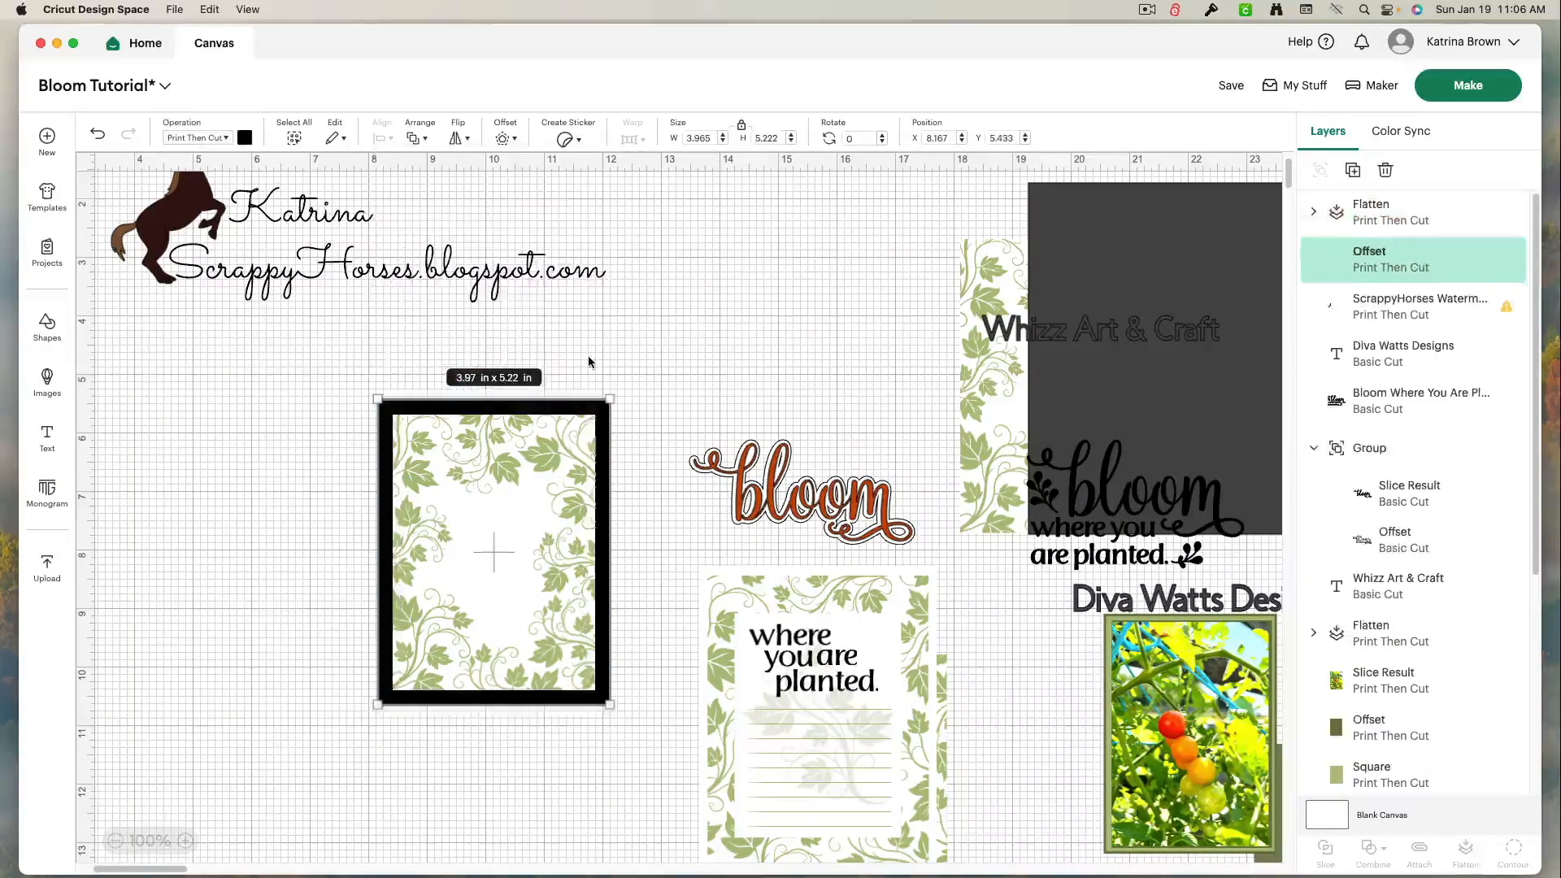
click(244, 139)
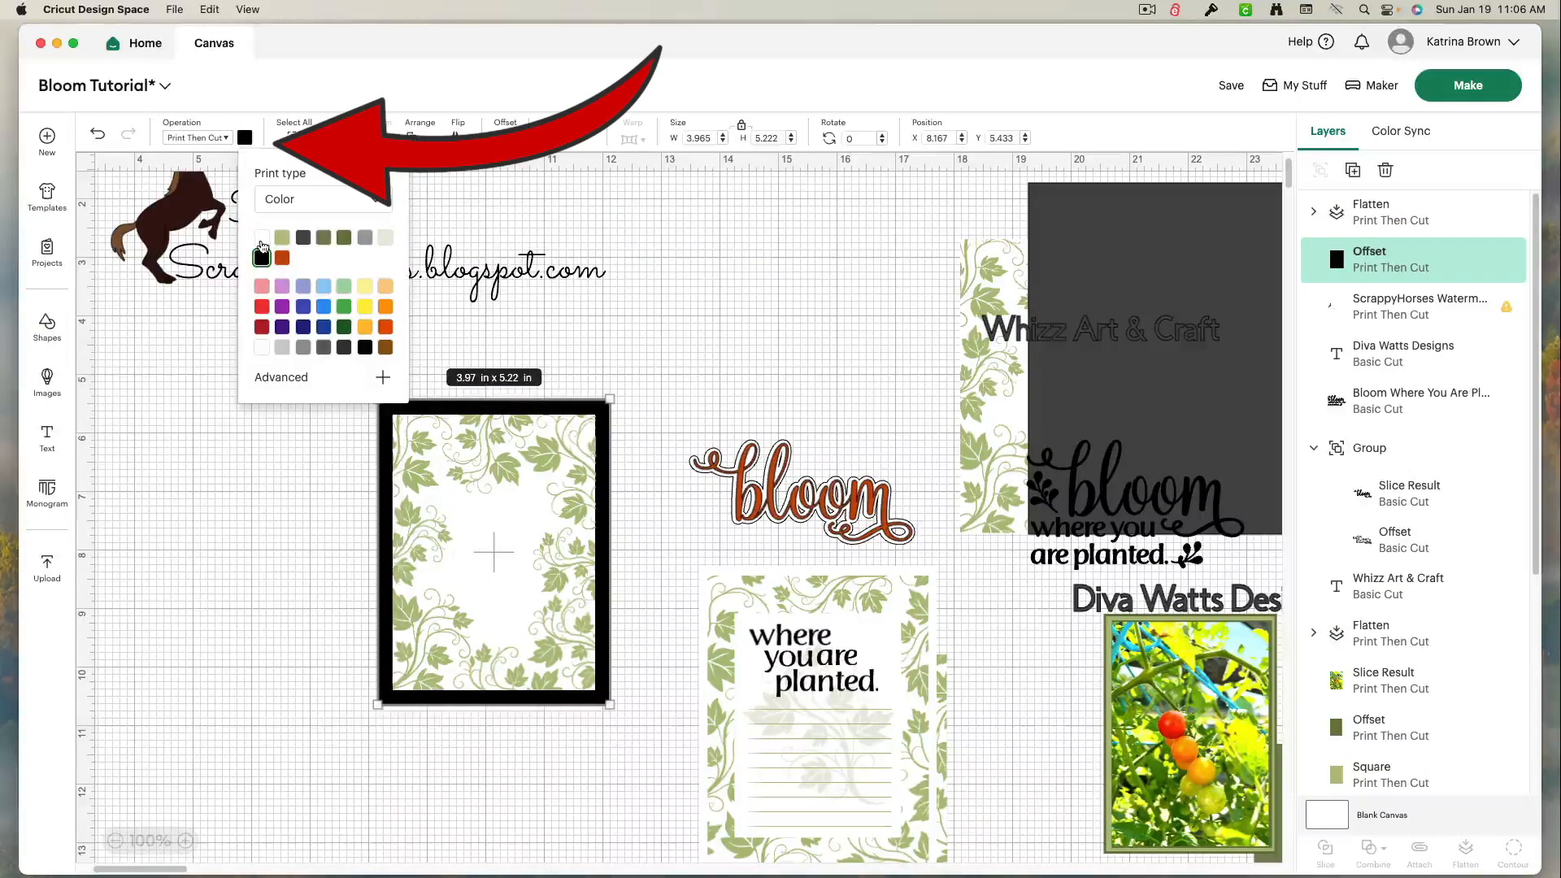
click(261, 237)
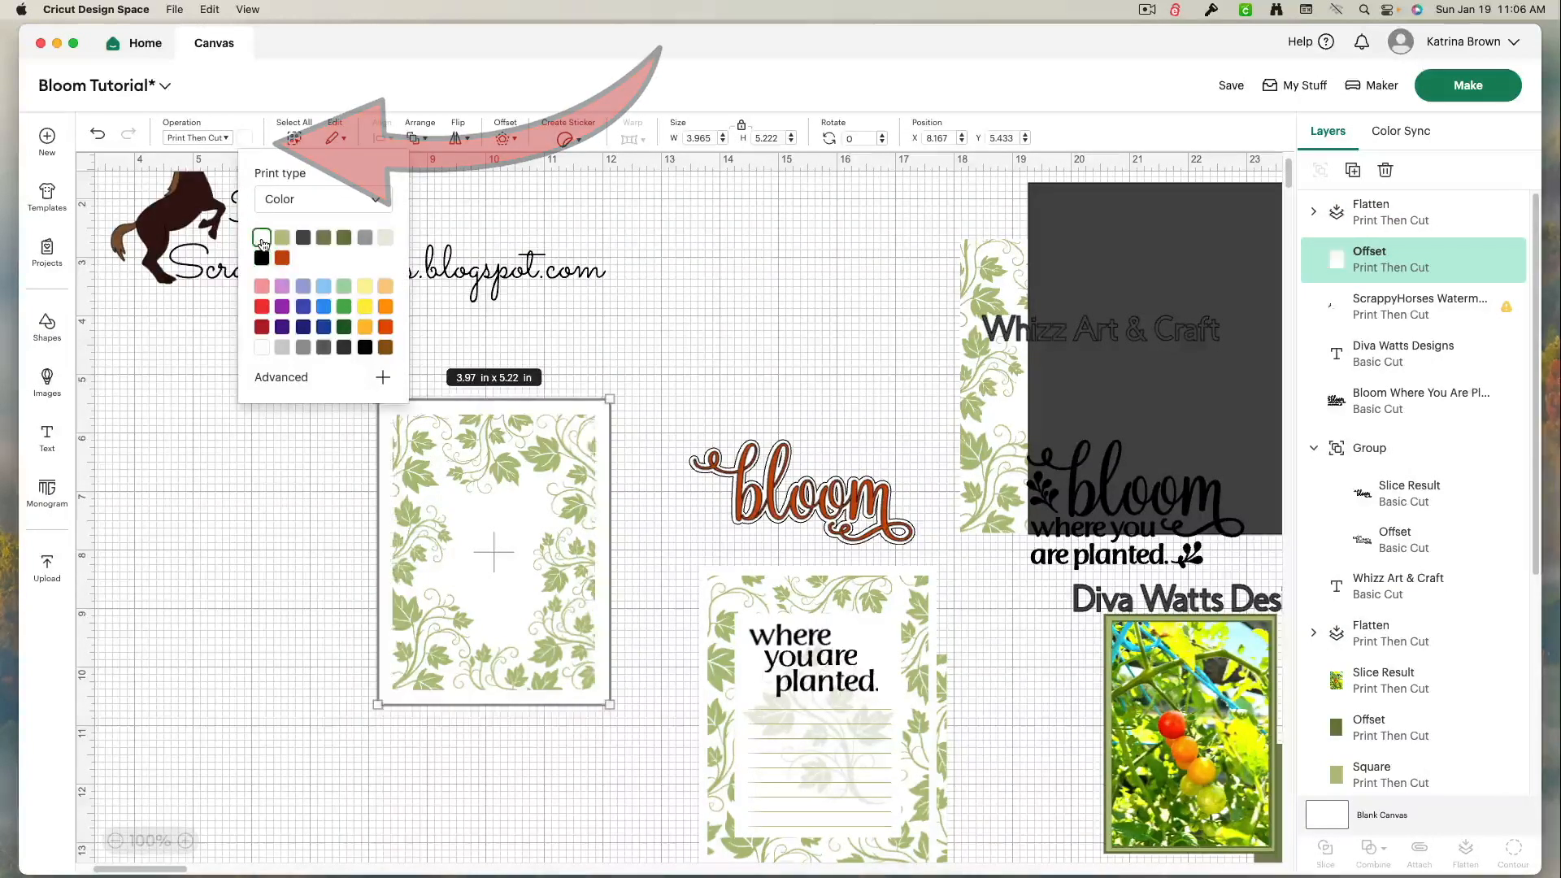
Step: Add a square-cornered inward offset of -0.389 in to the smaller vine panel and color it white
click(466, 486)
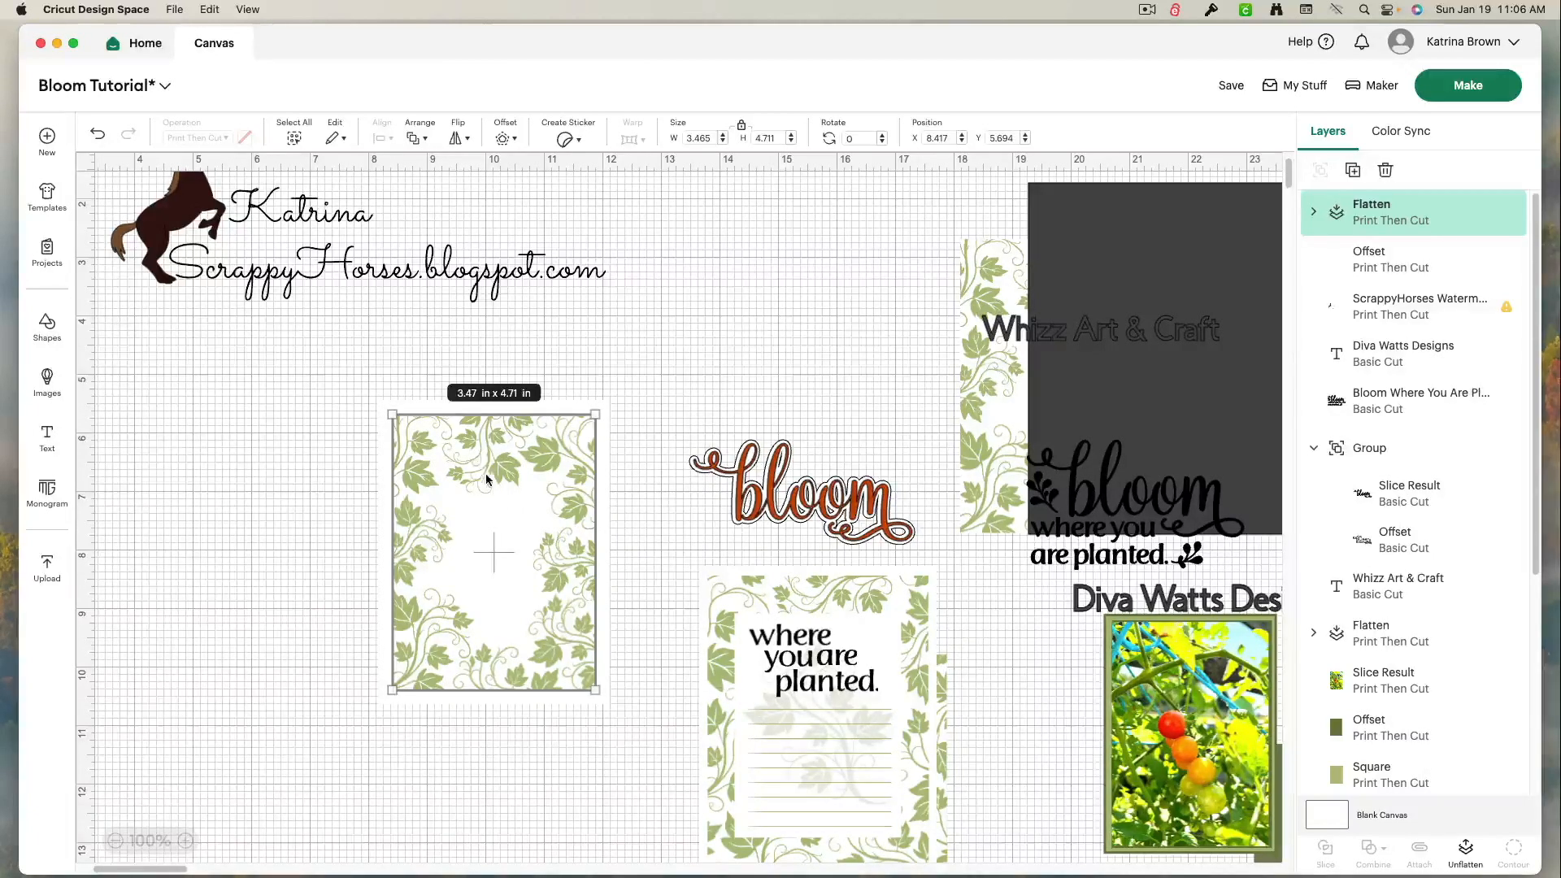
click(505, 136)
drag(525, 210, 492, 214)
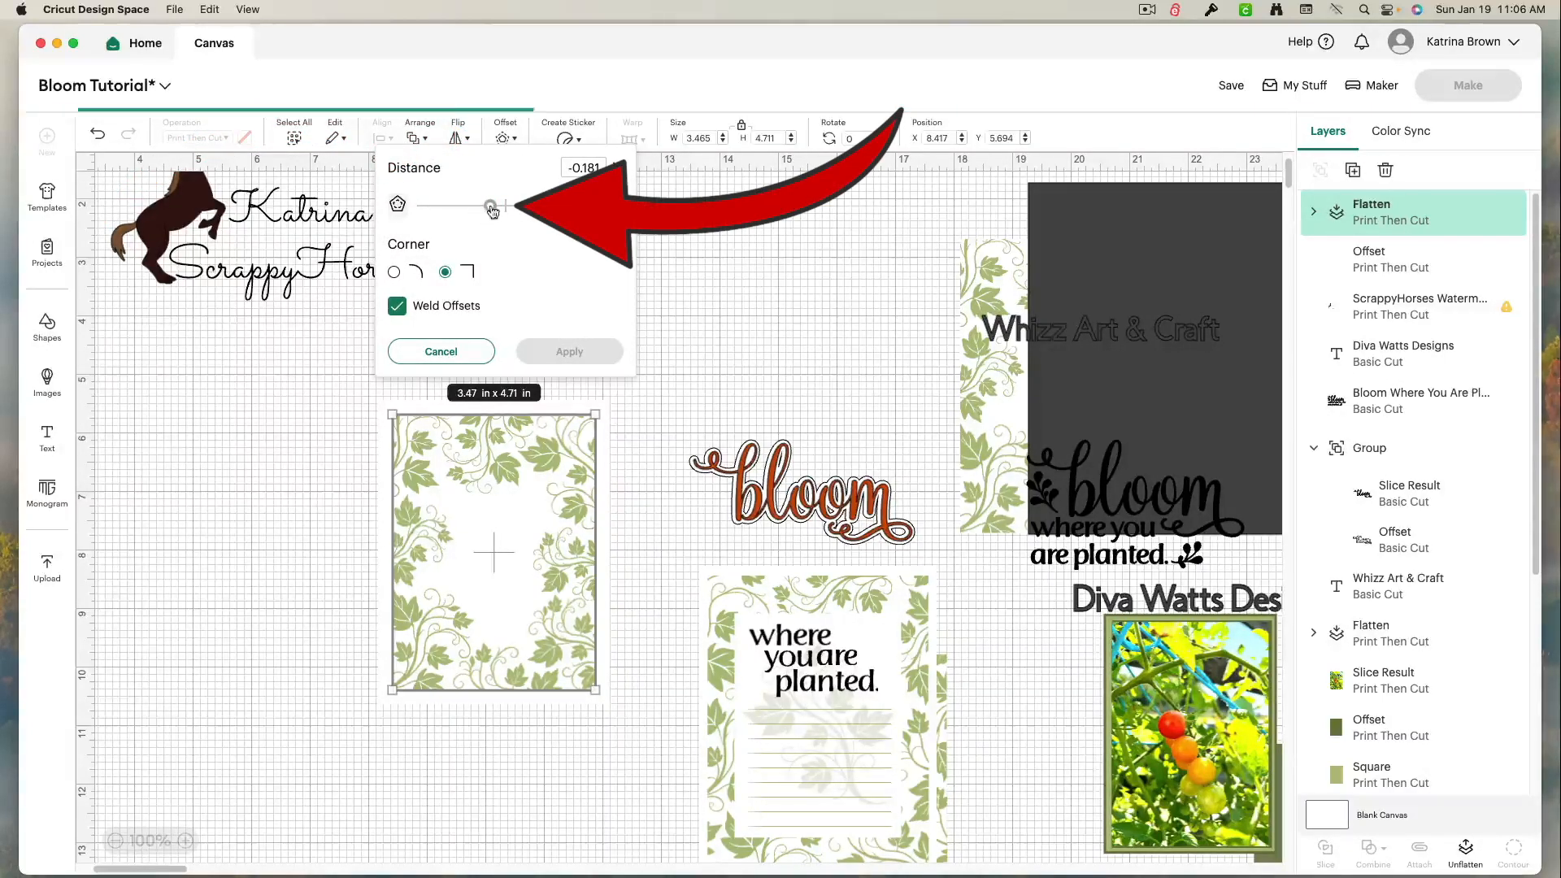
drag(492, 209, 486, 210)
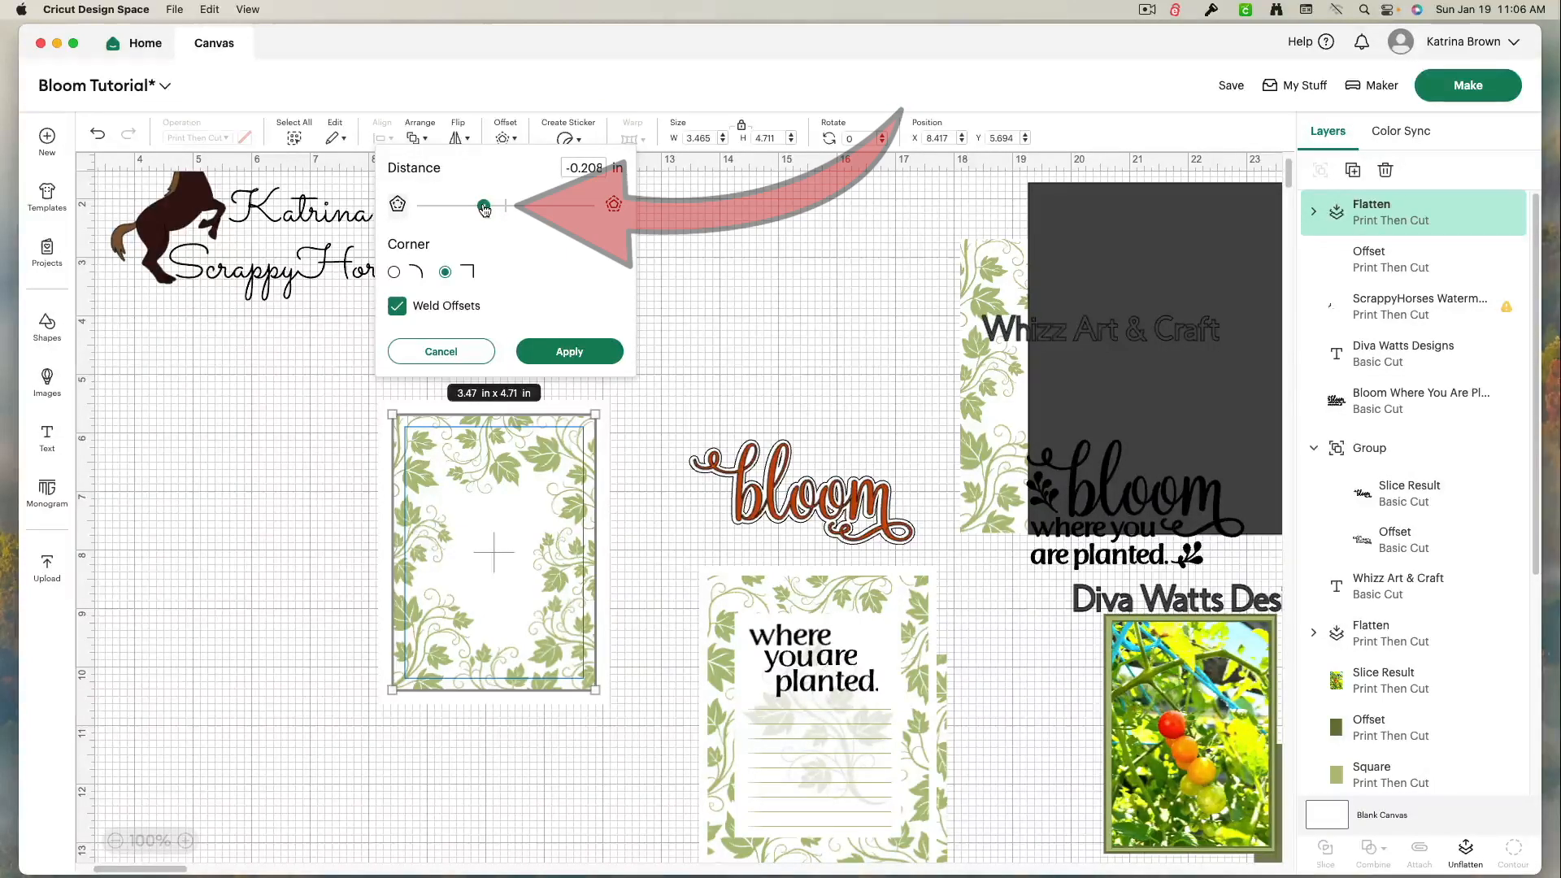
drag(482, 208, 474, 210)
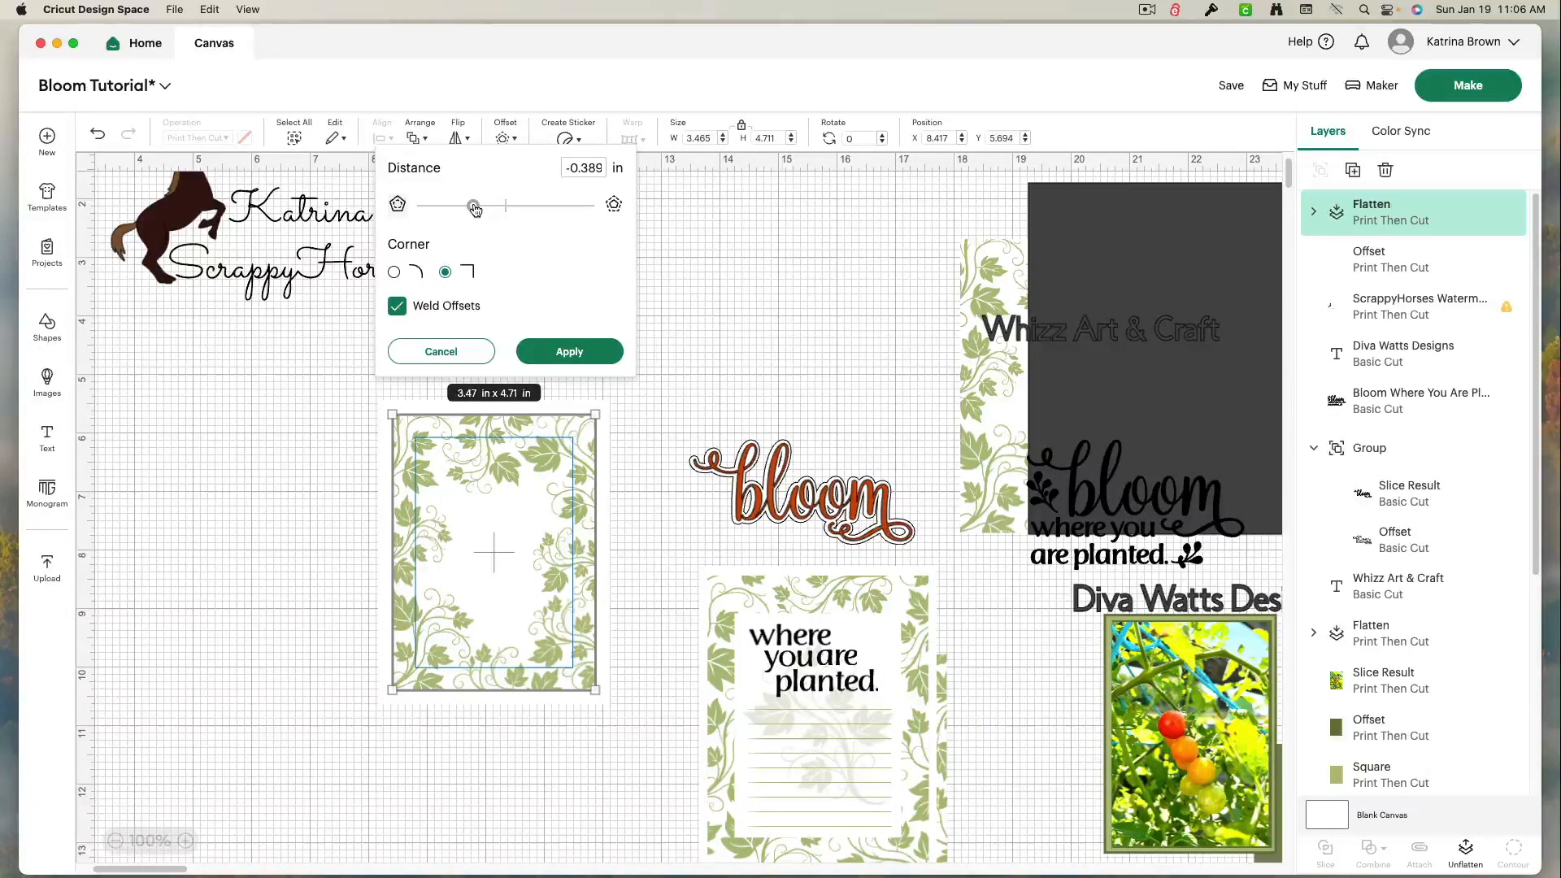
click(550, 351)
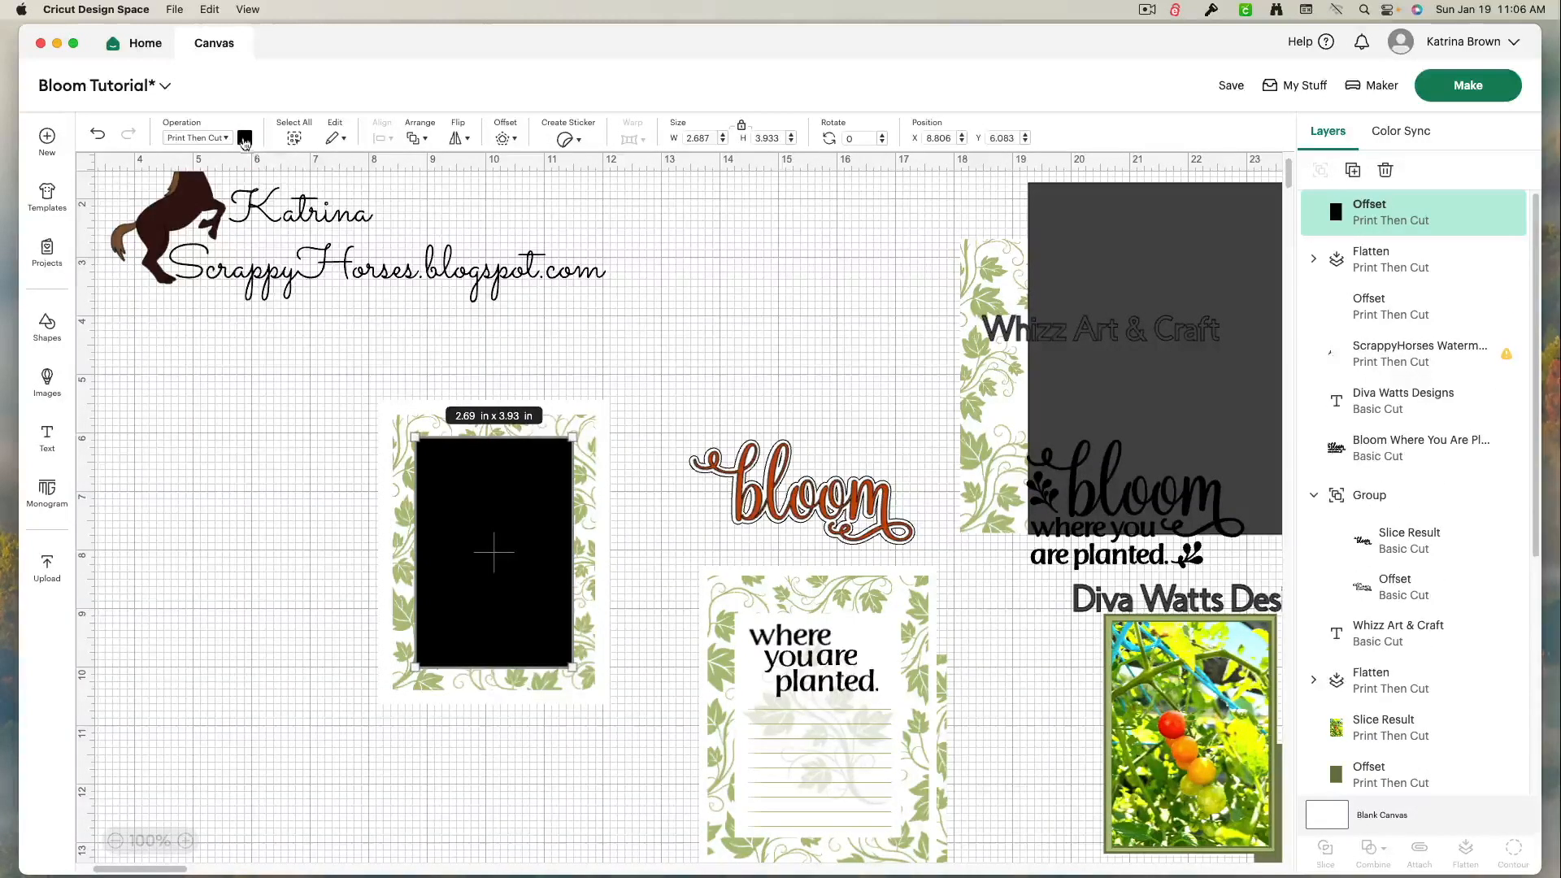
click(245, 138)
click(261, 237)
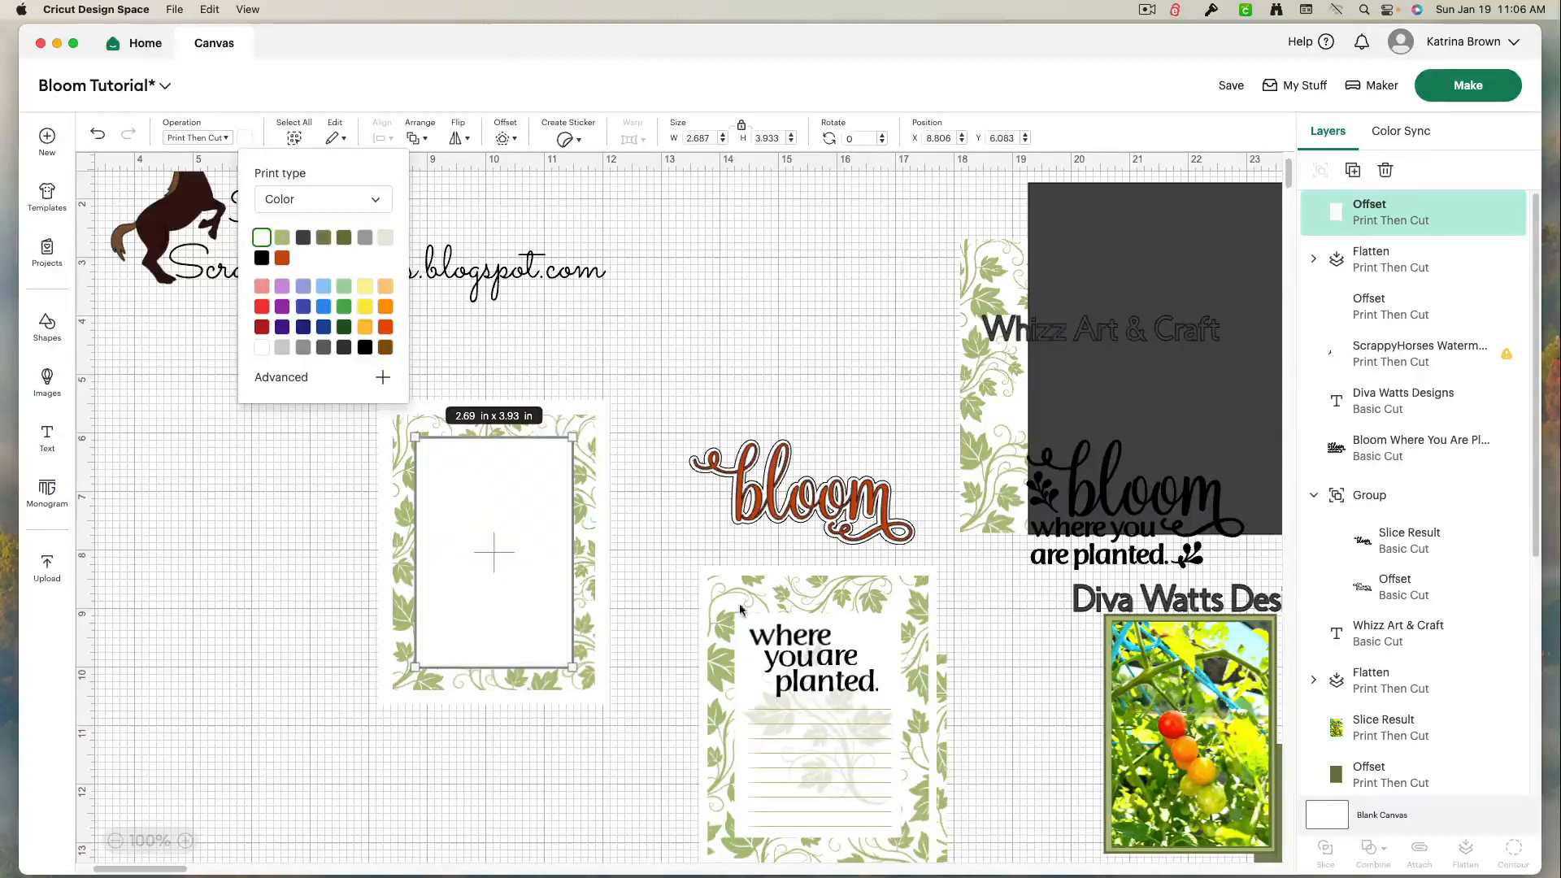
Step: Move the sample card aside, then group the small vine panel with its two white offsets and enlarge the group to about 4.19 × 5.51 in
drag(829, 685, 784, 352)
drag(273, 391, 618, 749)
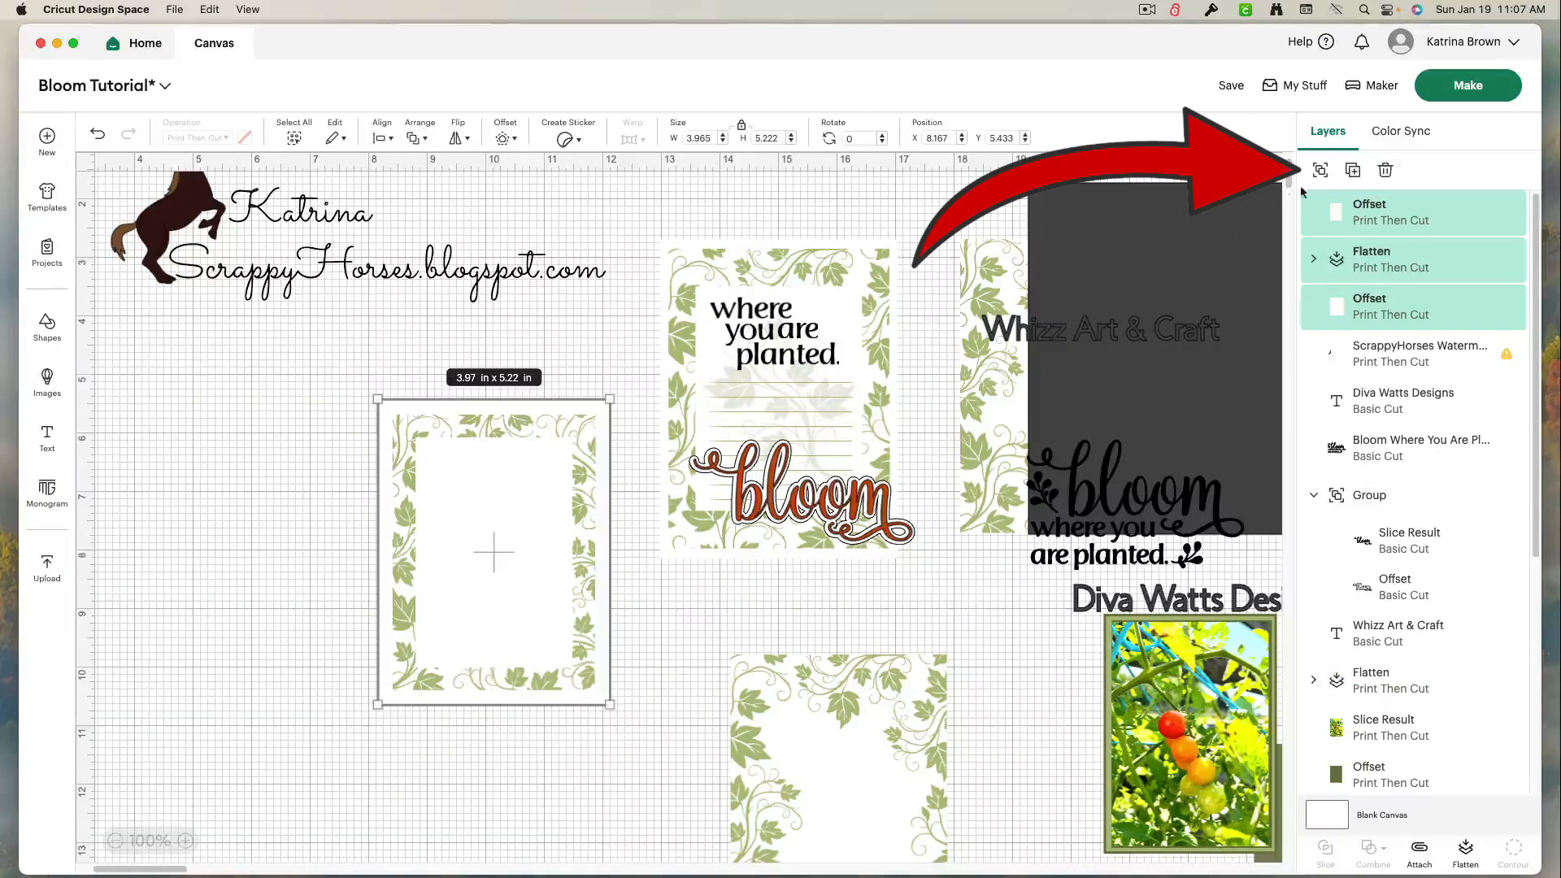
click(1323, 173)
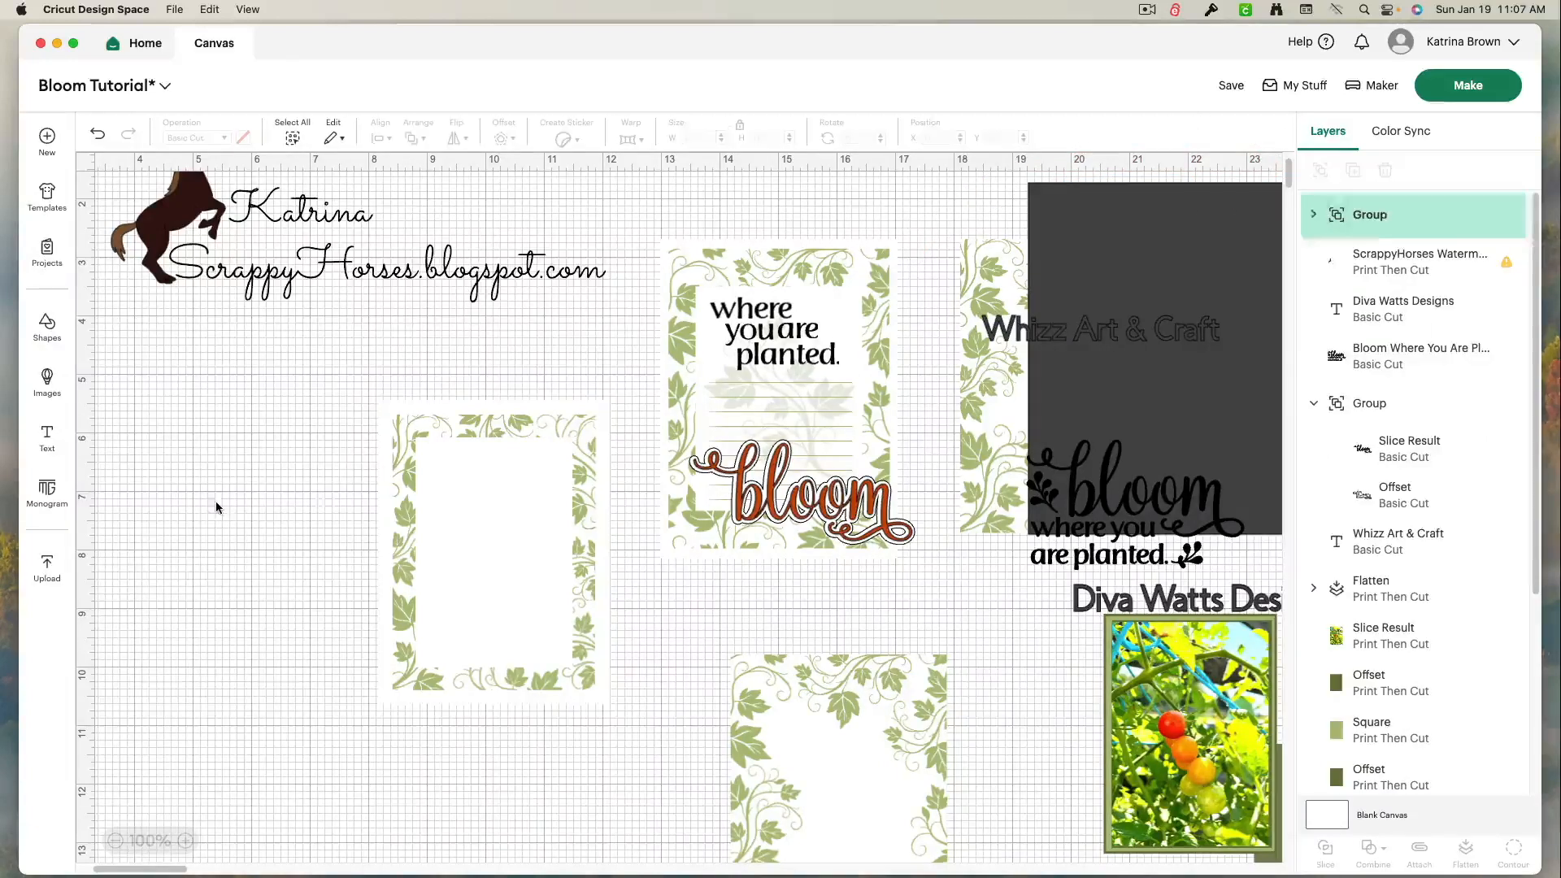
drag(442, 505, 403, 481)
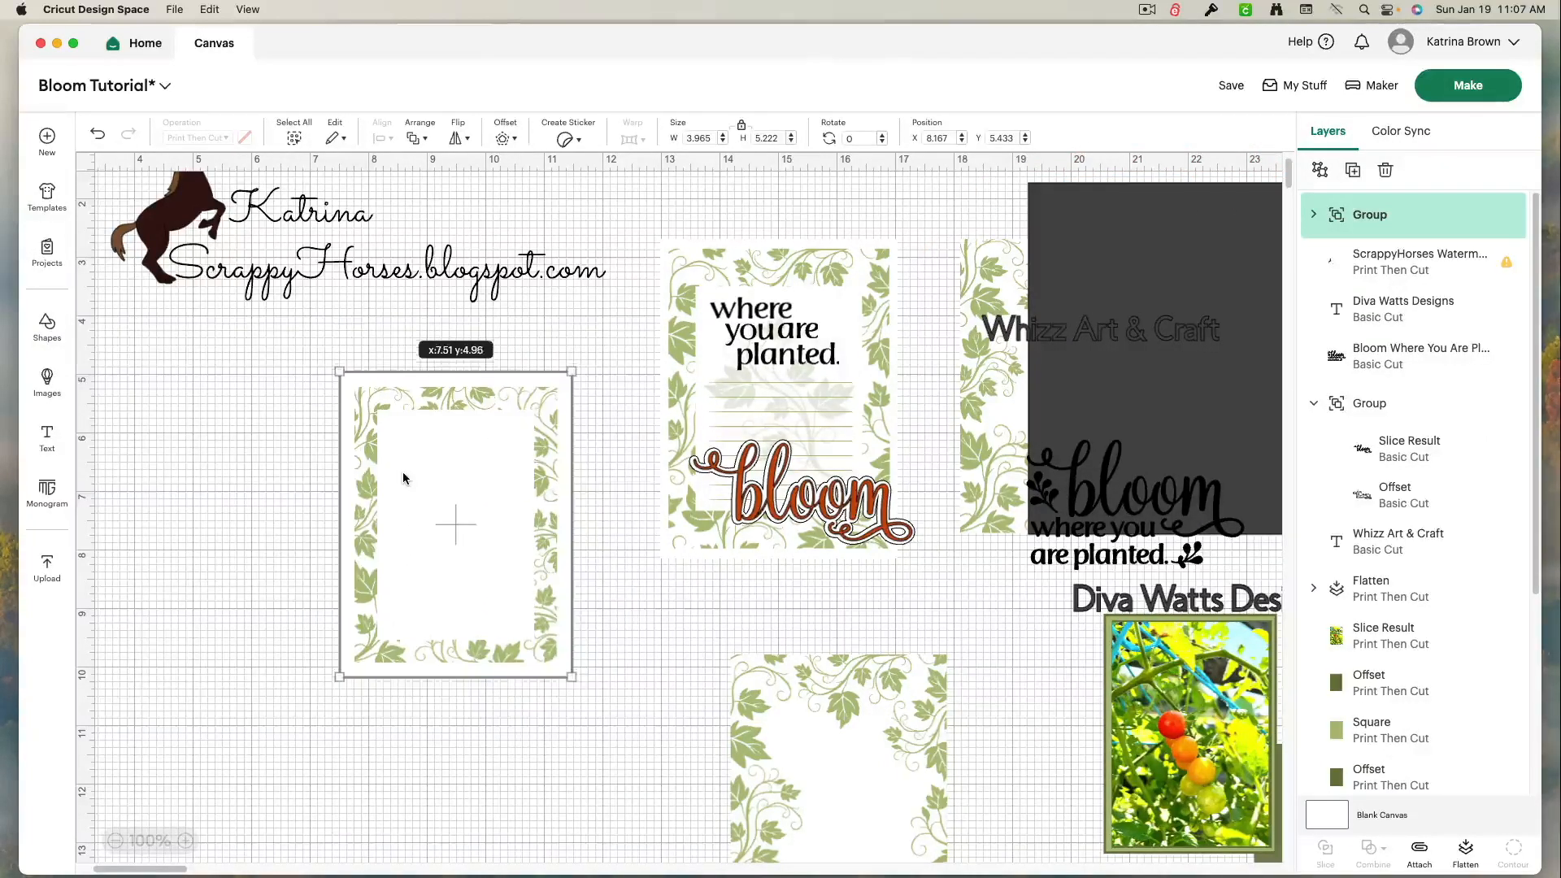
drag(572, 676, 584, 692)
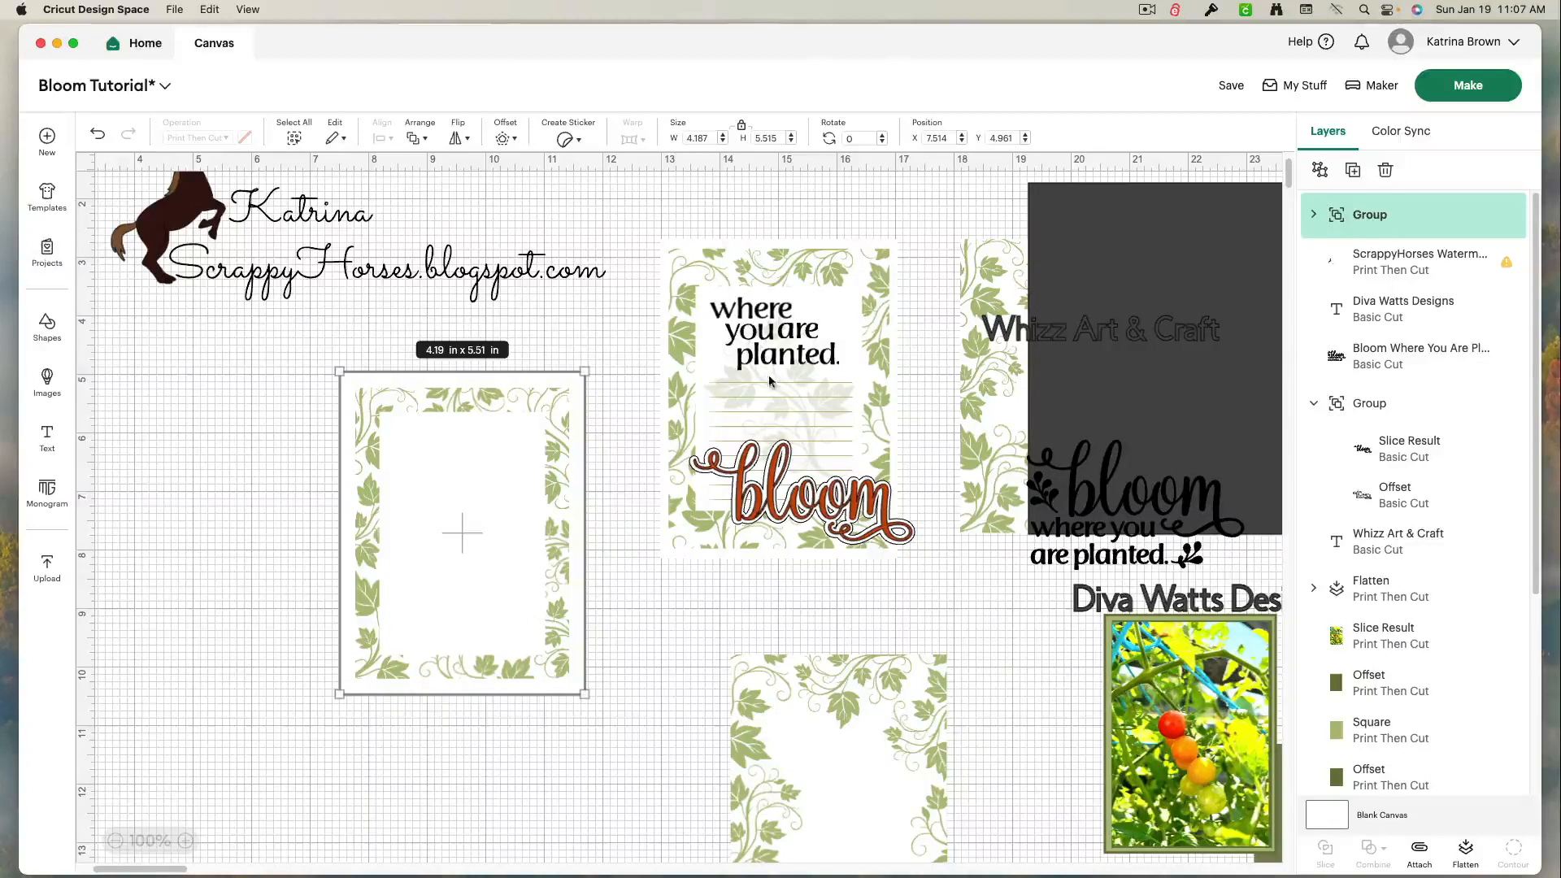
Step: Ungroup the framed panel and enlarge only its vine layer to about 3.82 × 5.19 in for a narrower white border
click(1322, 173)
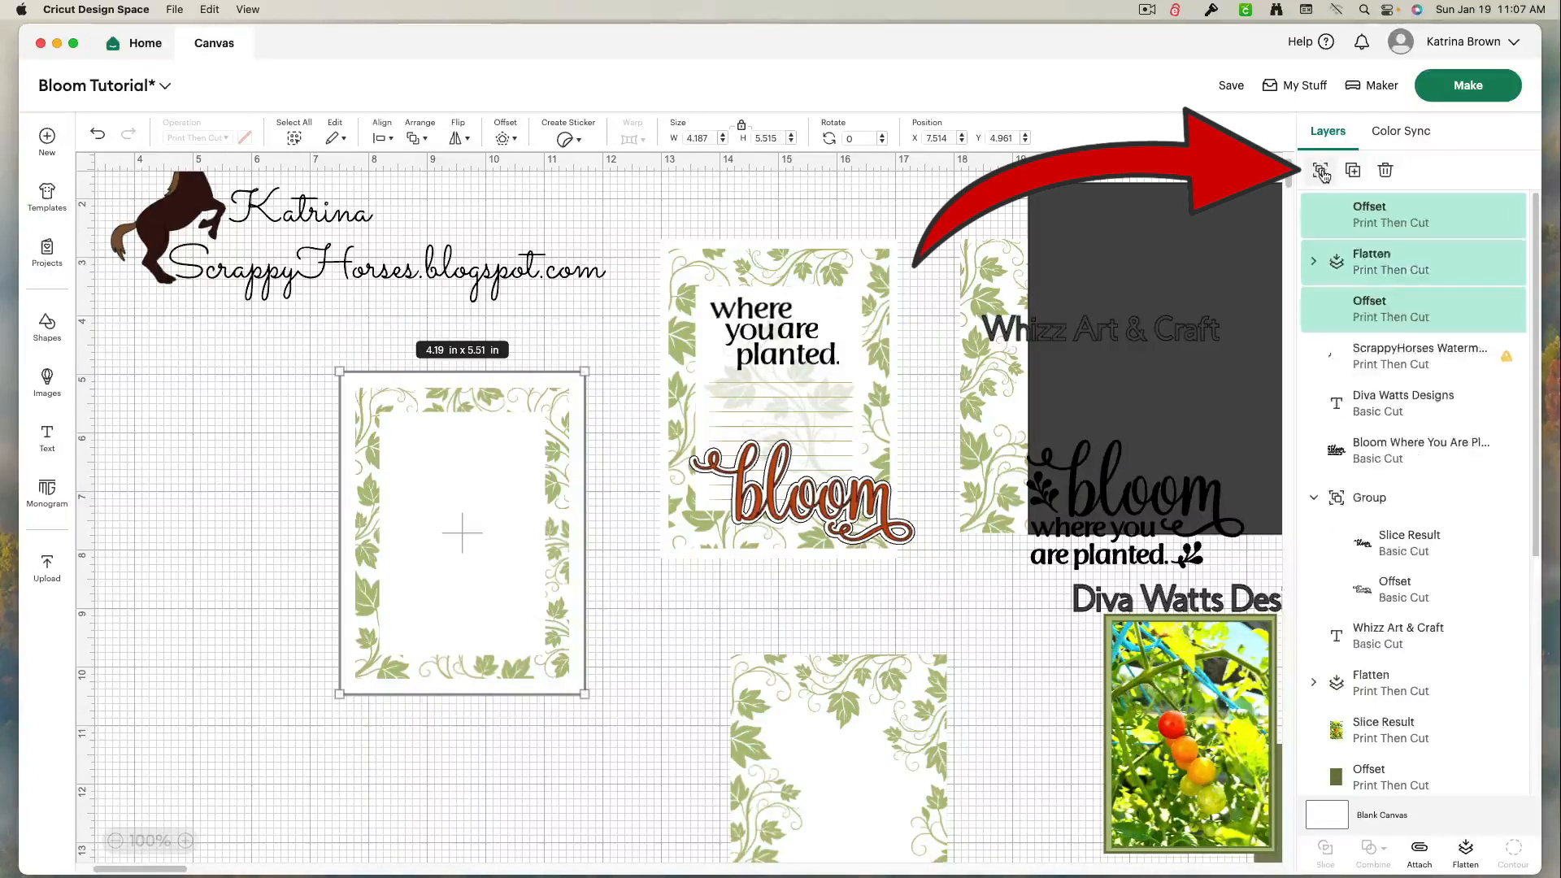
click(615, 399)
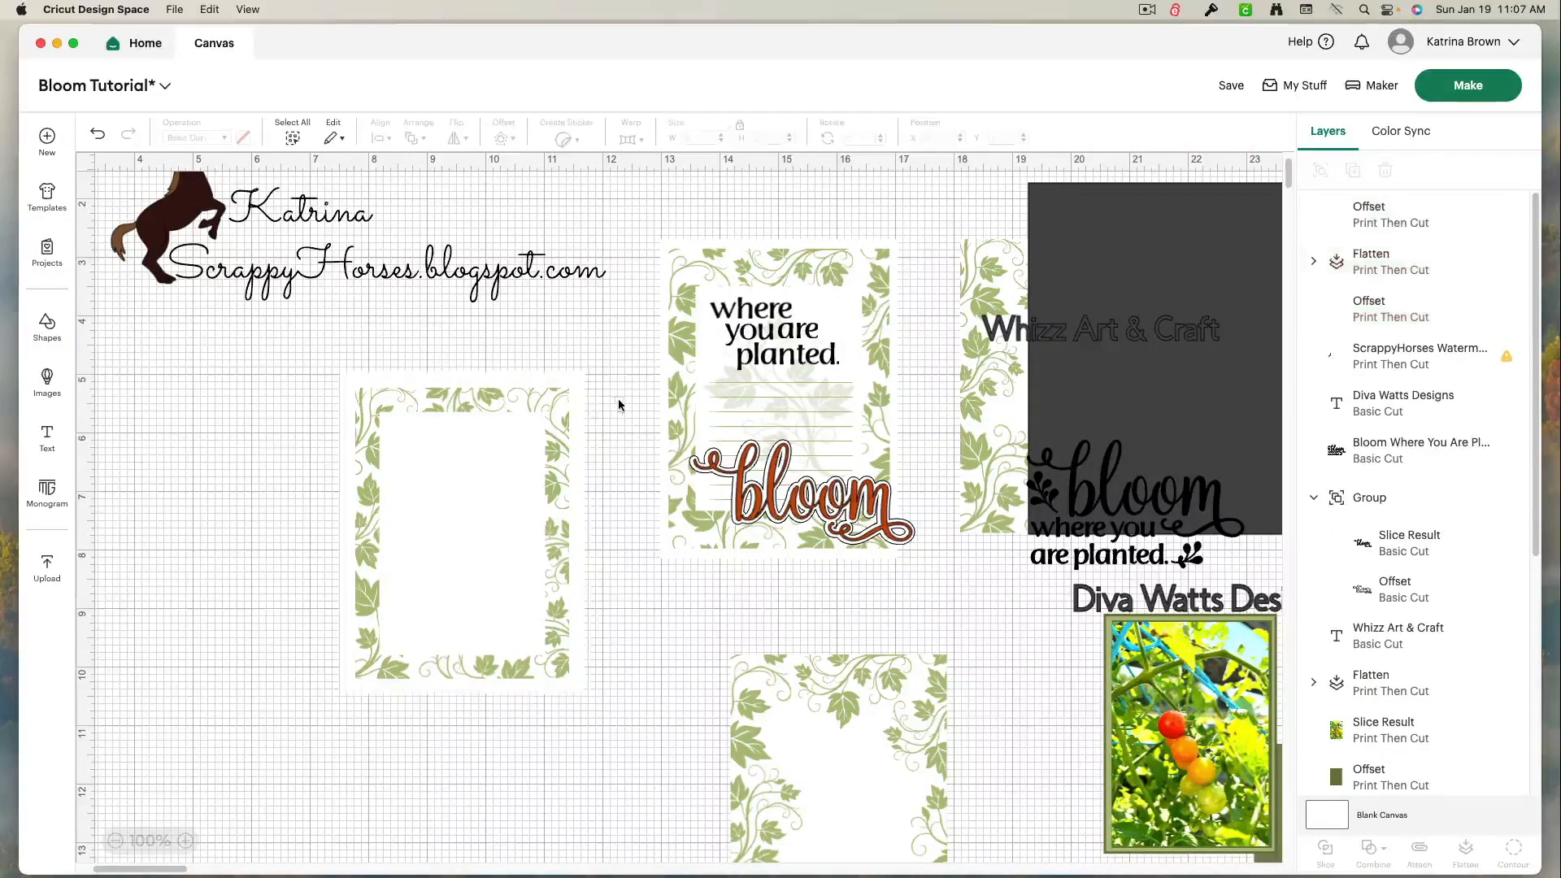
click(563, 404)
drag(568, 388, 575, 380)
drag(355, 680, 352, 685)
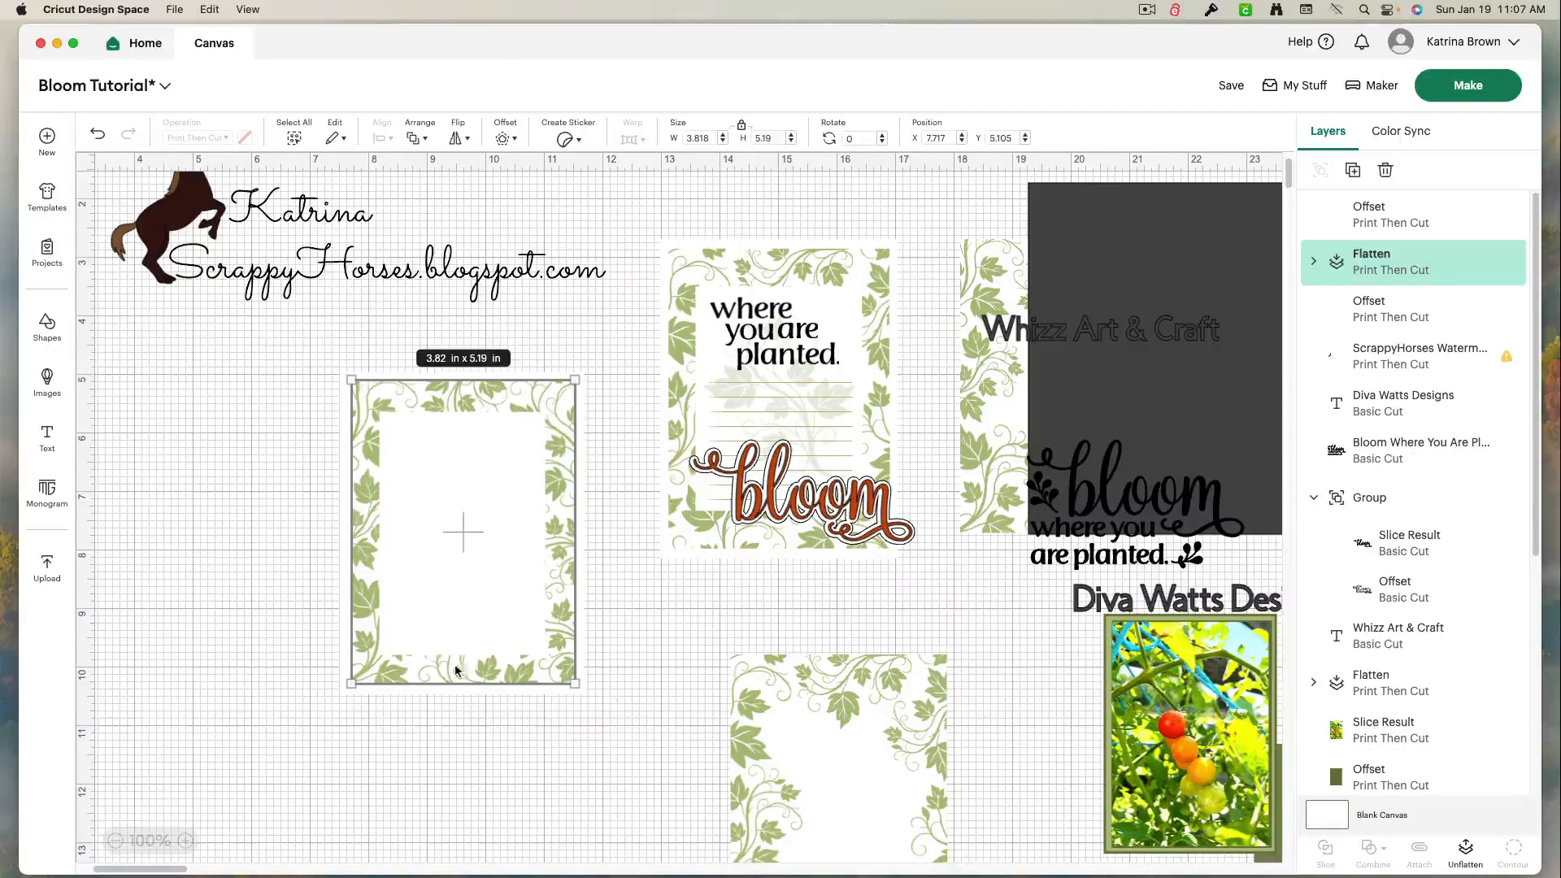
Step: Center the vine layer and both white offset rectangles on one another
drag(614, 763, 290, 453)
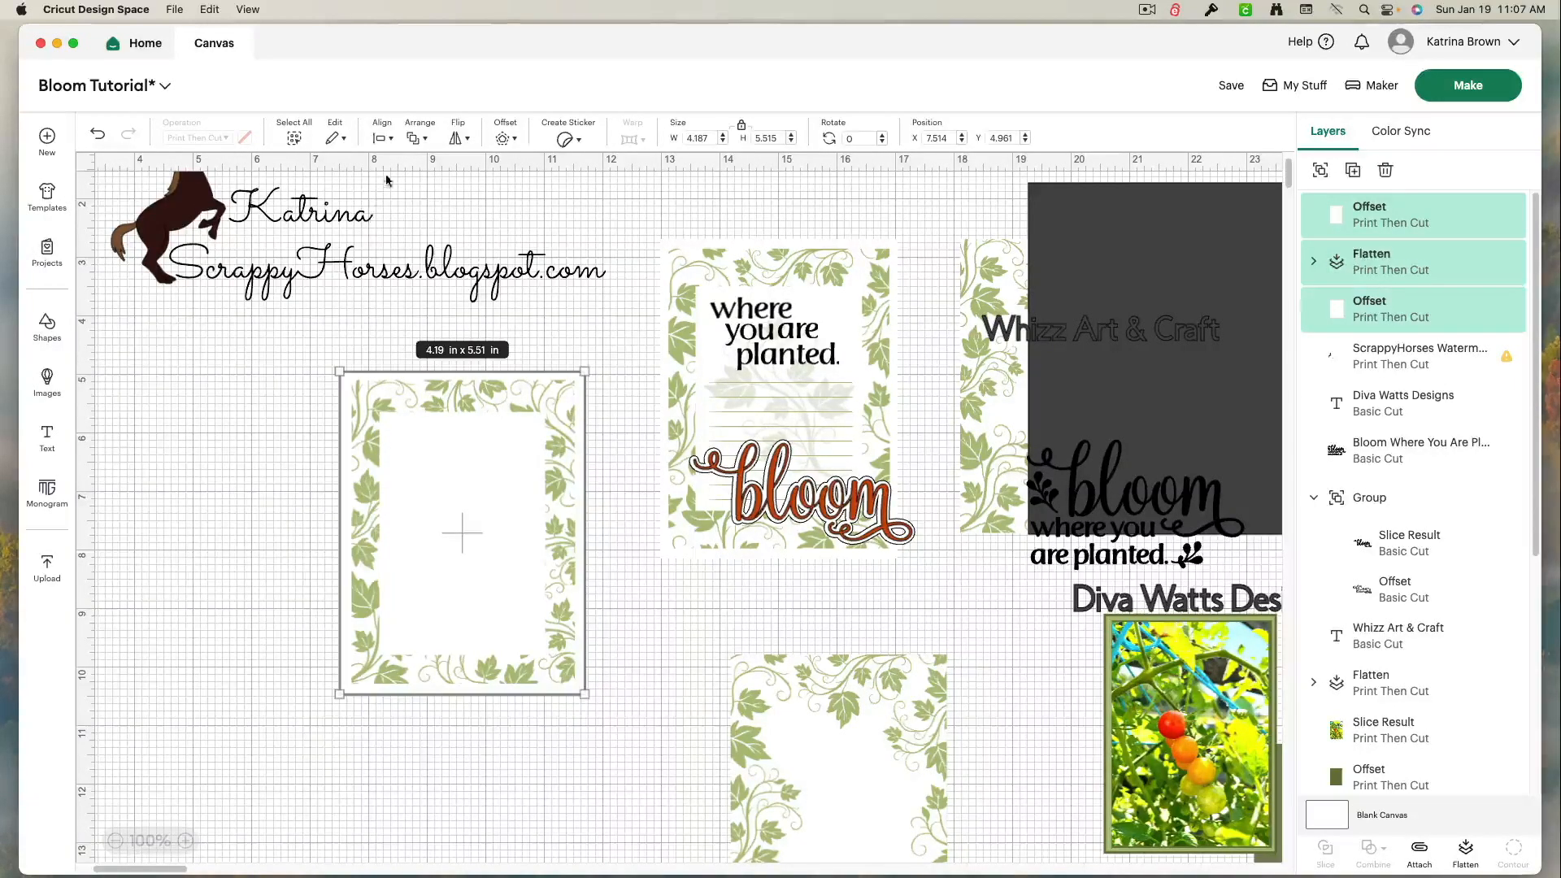
click(382, 131)
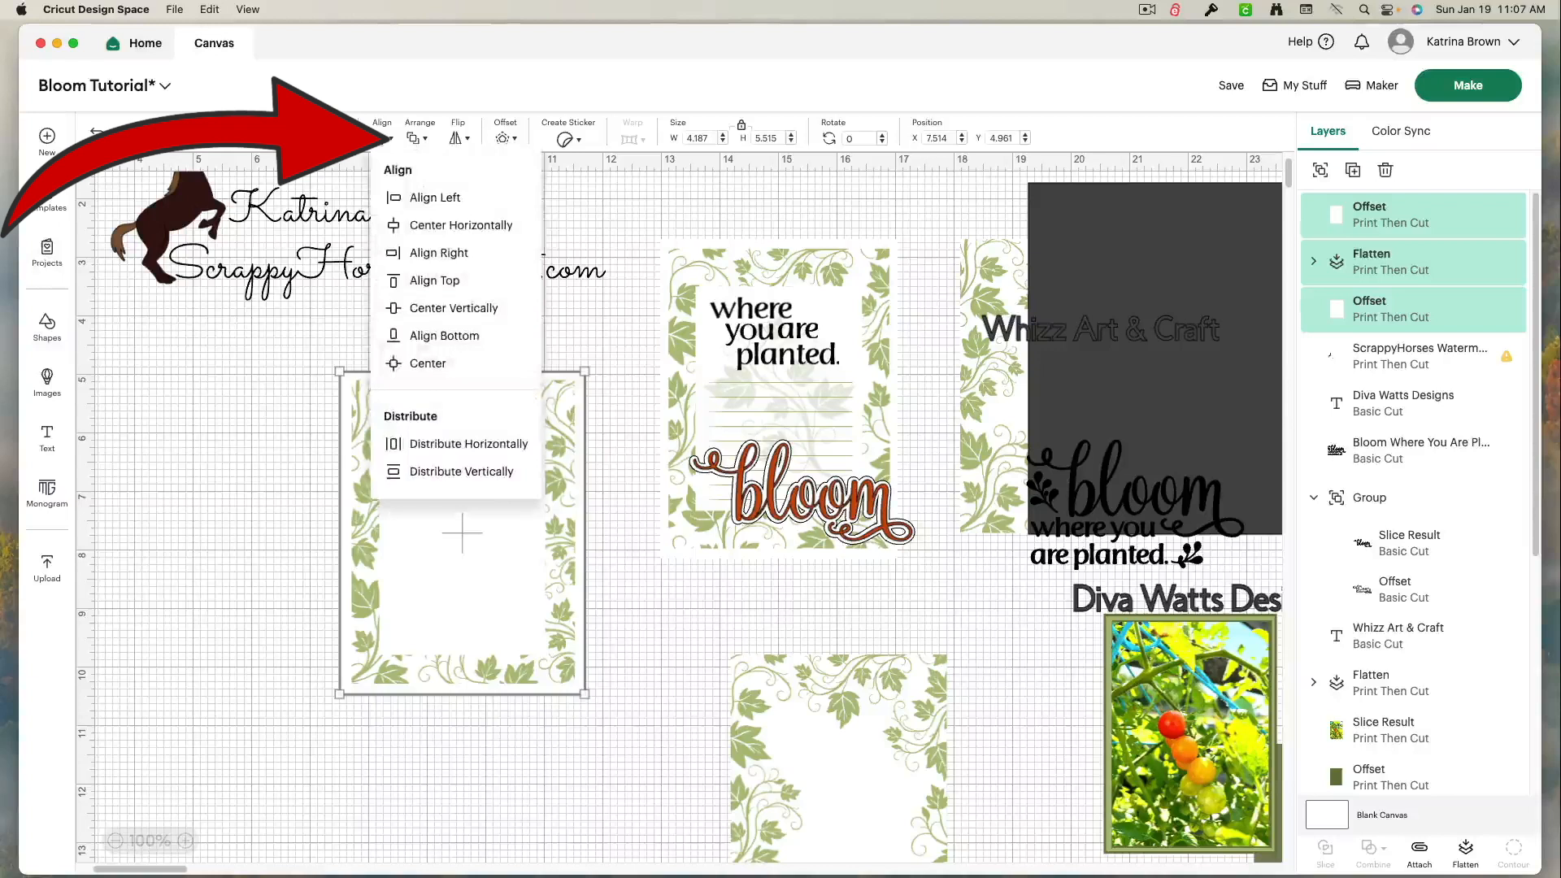
click(414, 363)
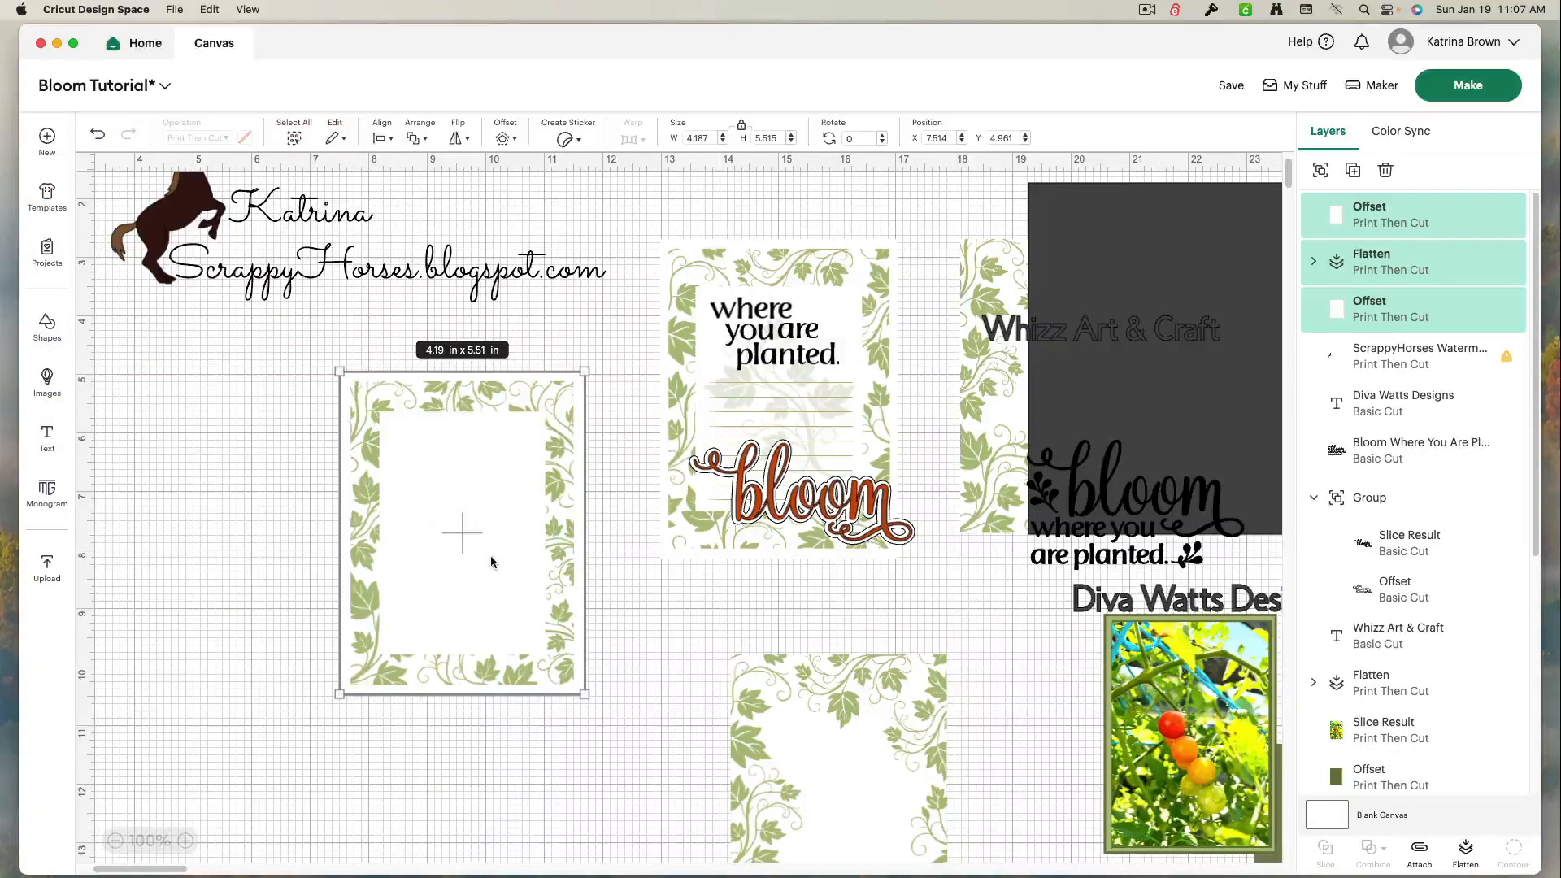
Step: Group the framed panel's vine layer with its two white offsets, and move the red bloom title off the sample card
click(1316, 170)
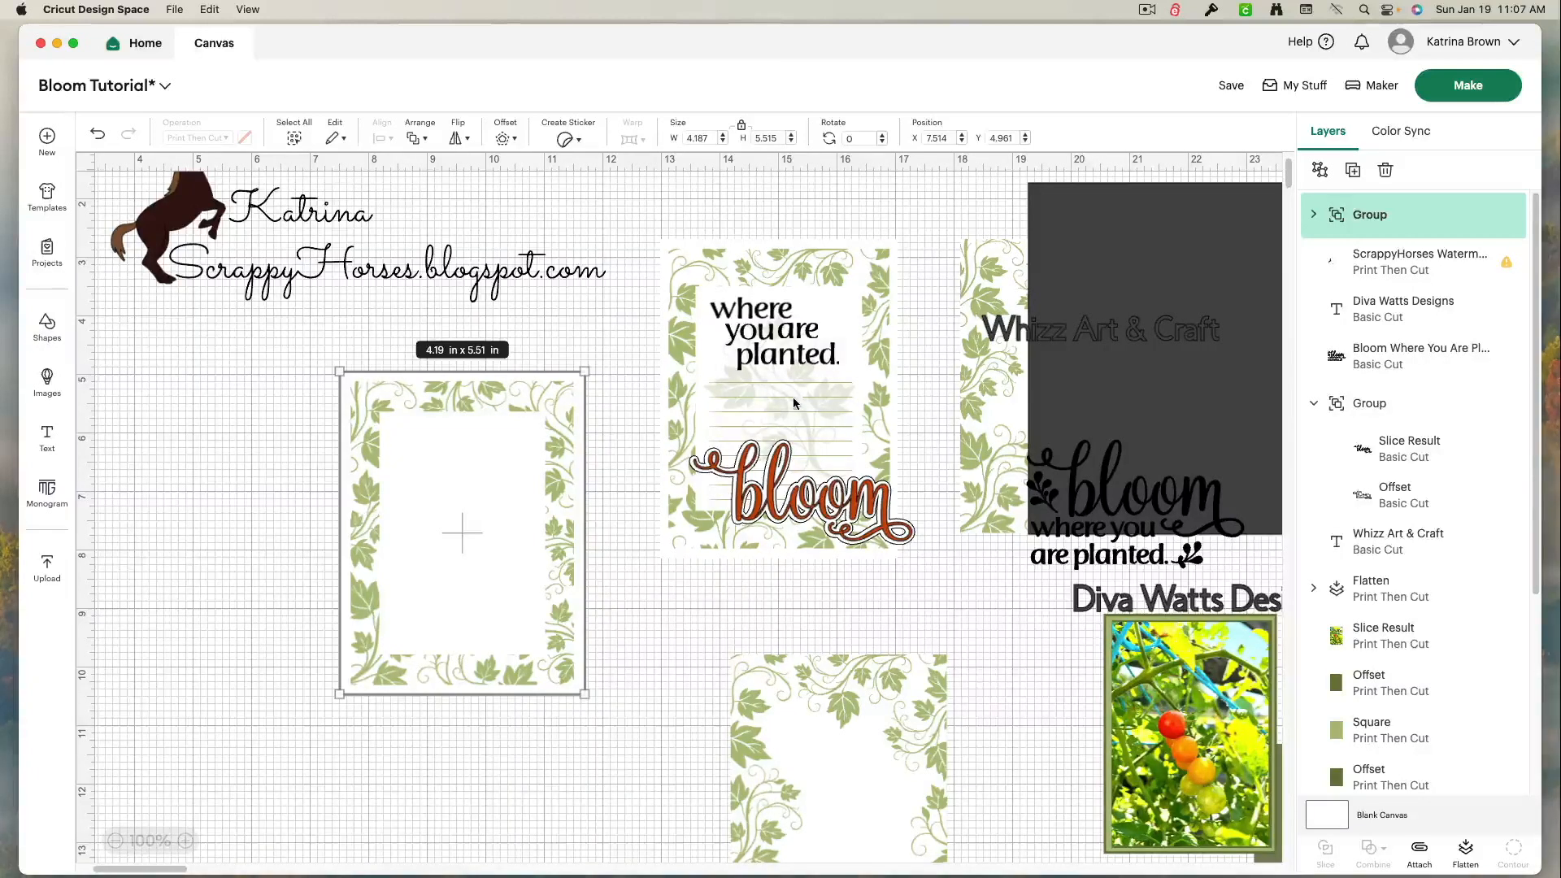
drag(814, 496, 933, 660)
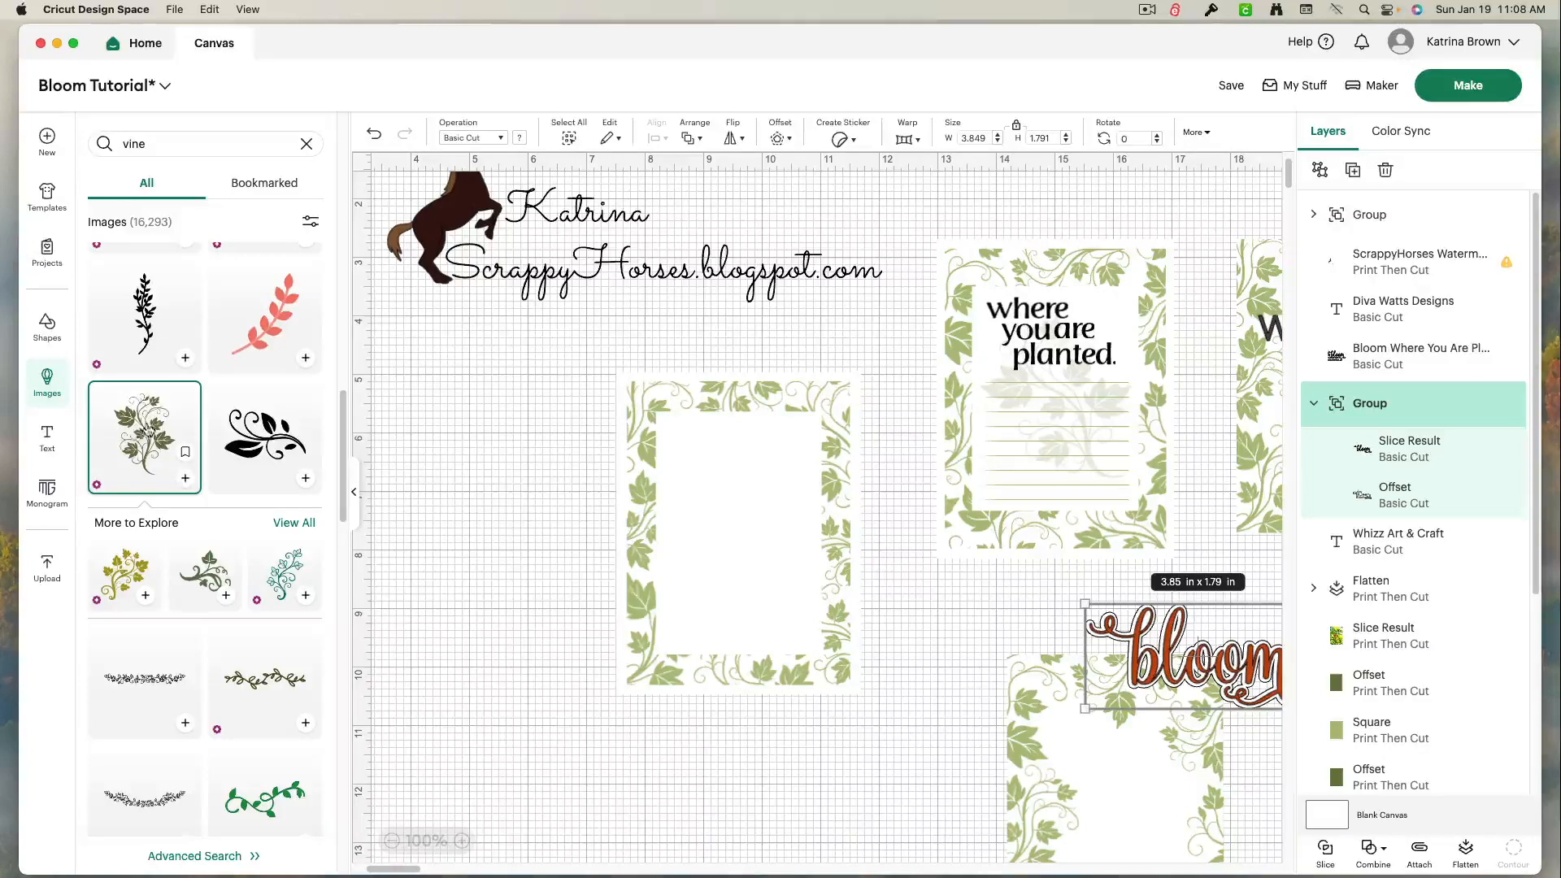
Step: Insert the leafy green vine image from the vine search results and move it down over the framed panel
click(183, 478)
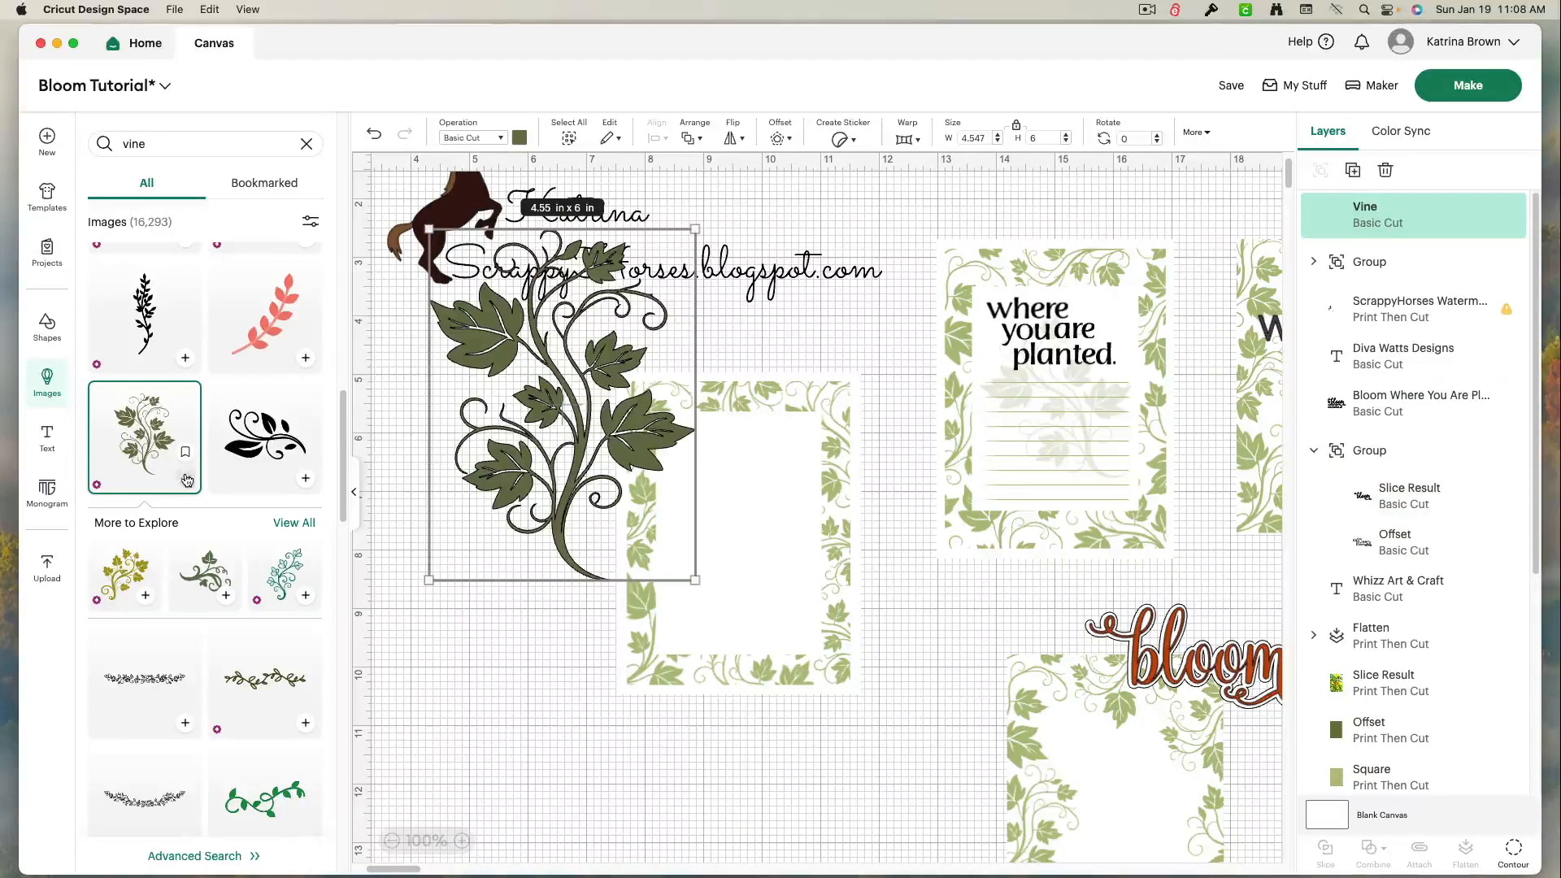
click(426, 724)
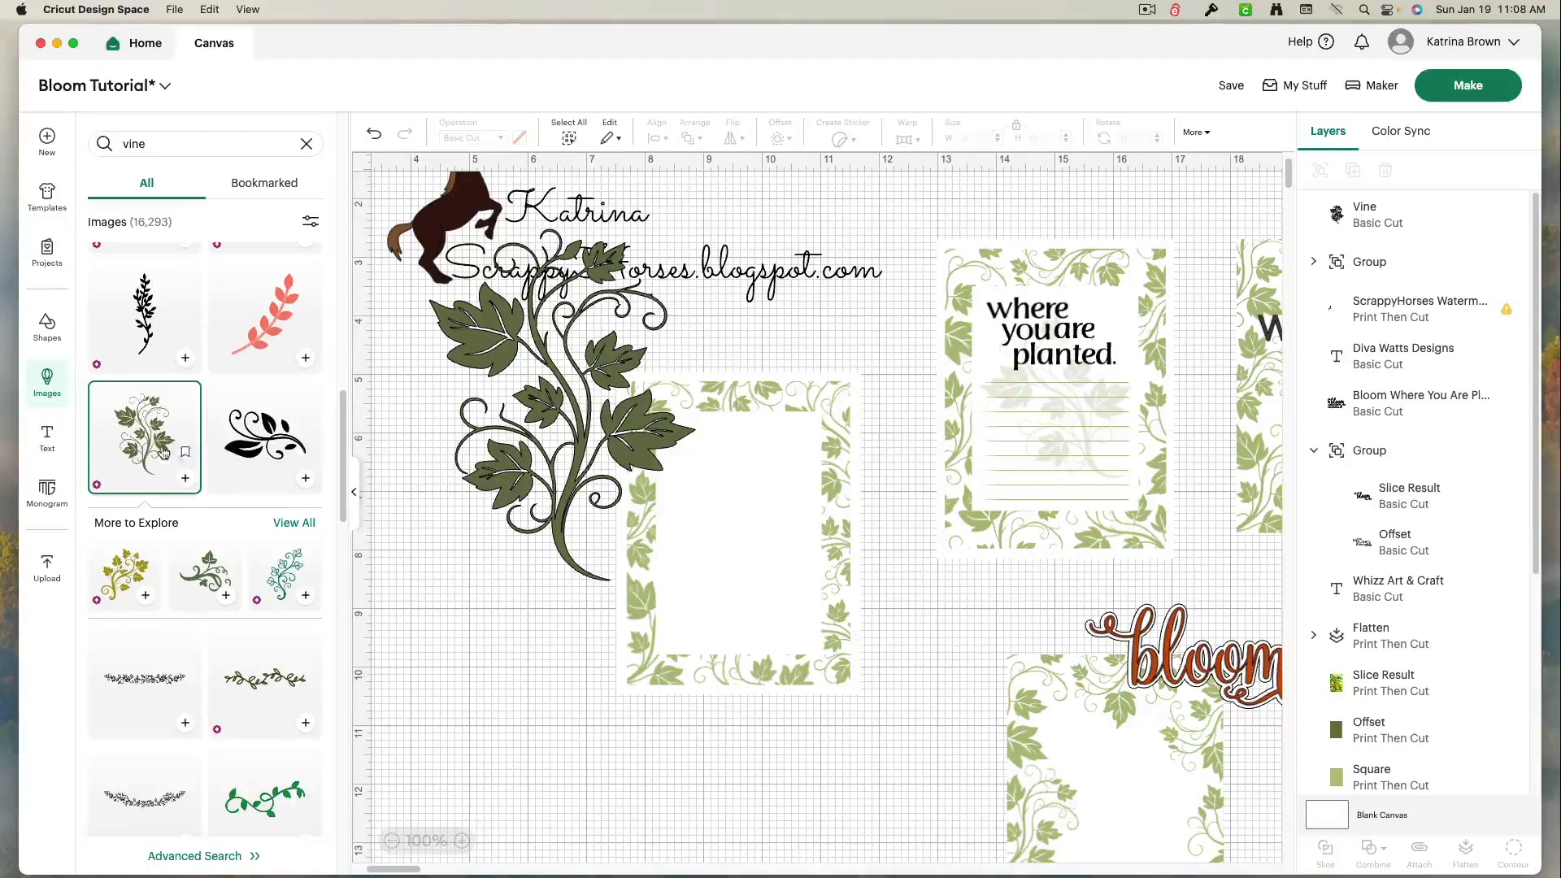
click(350, 496)
drag(351, 497, 449, 666)
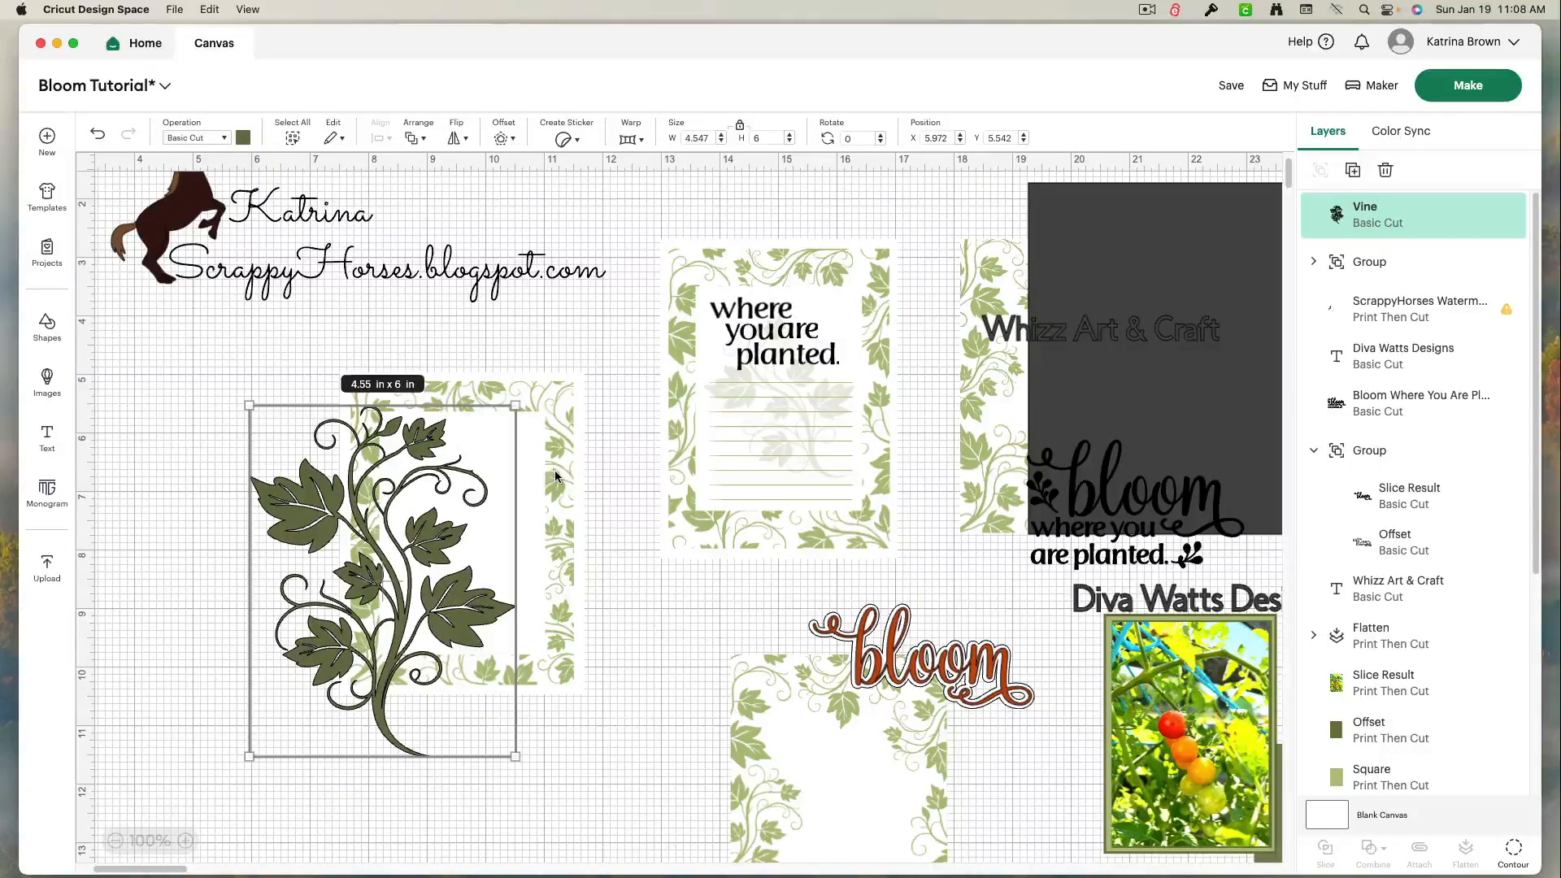
Step: Recolor the inserted vine with the light green already used among the project's material colors
click(243, 140)
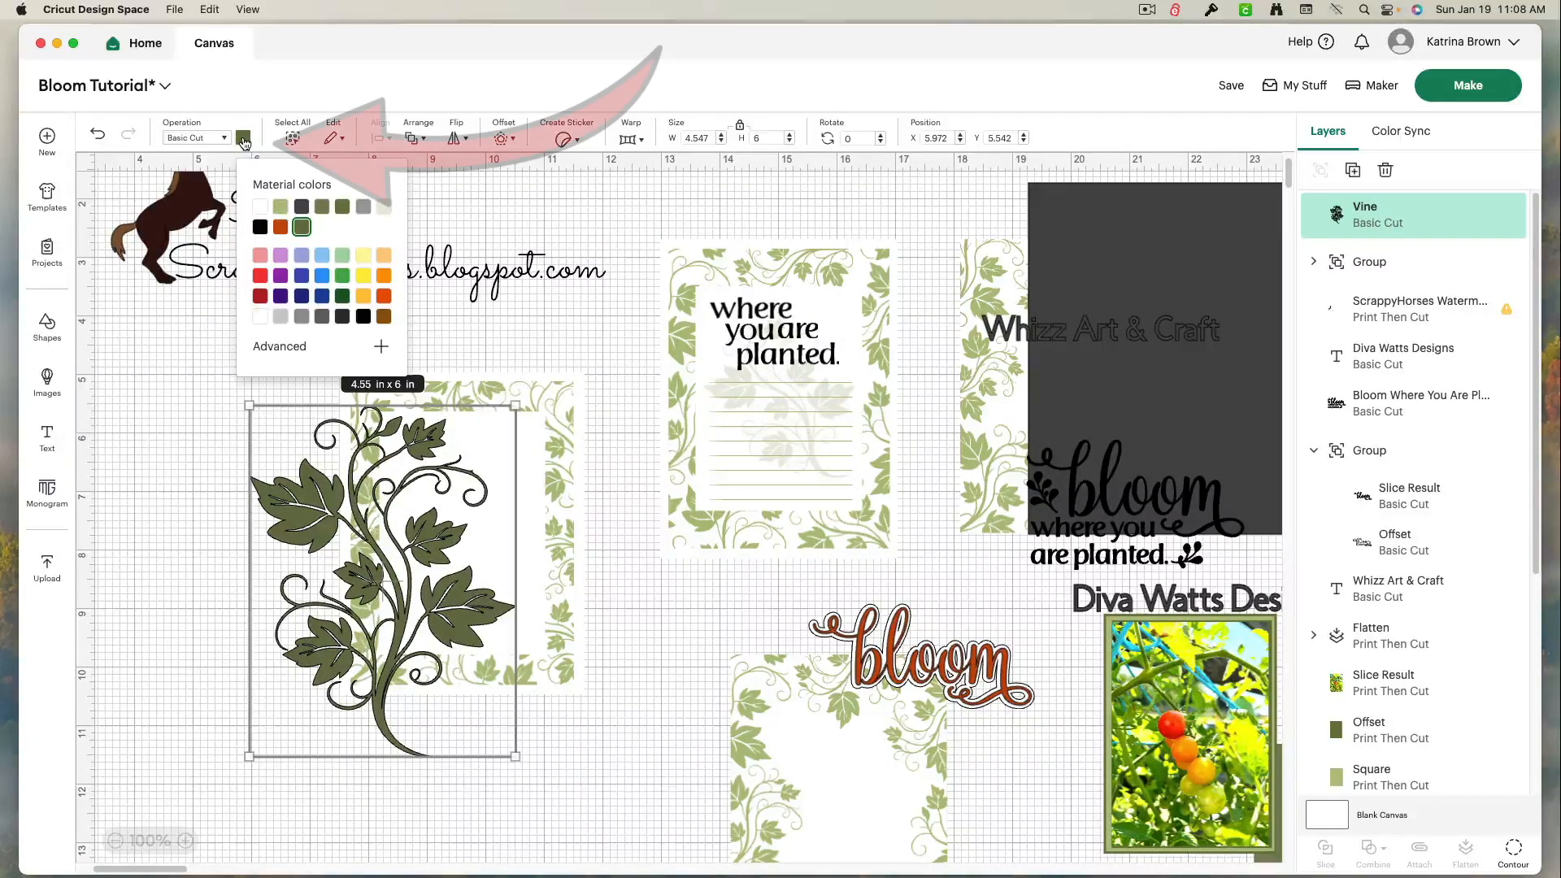
click(281, 207)
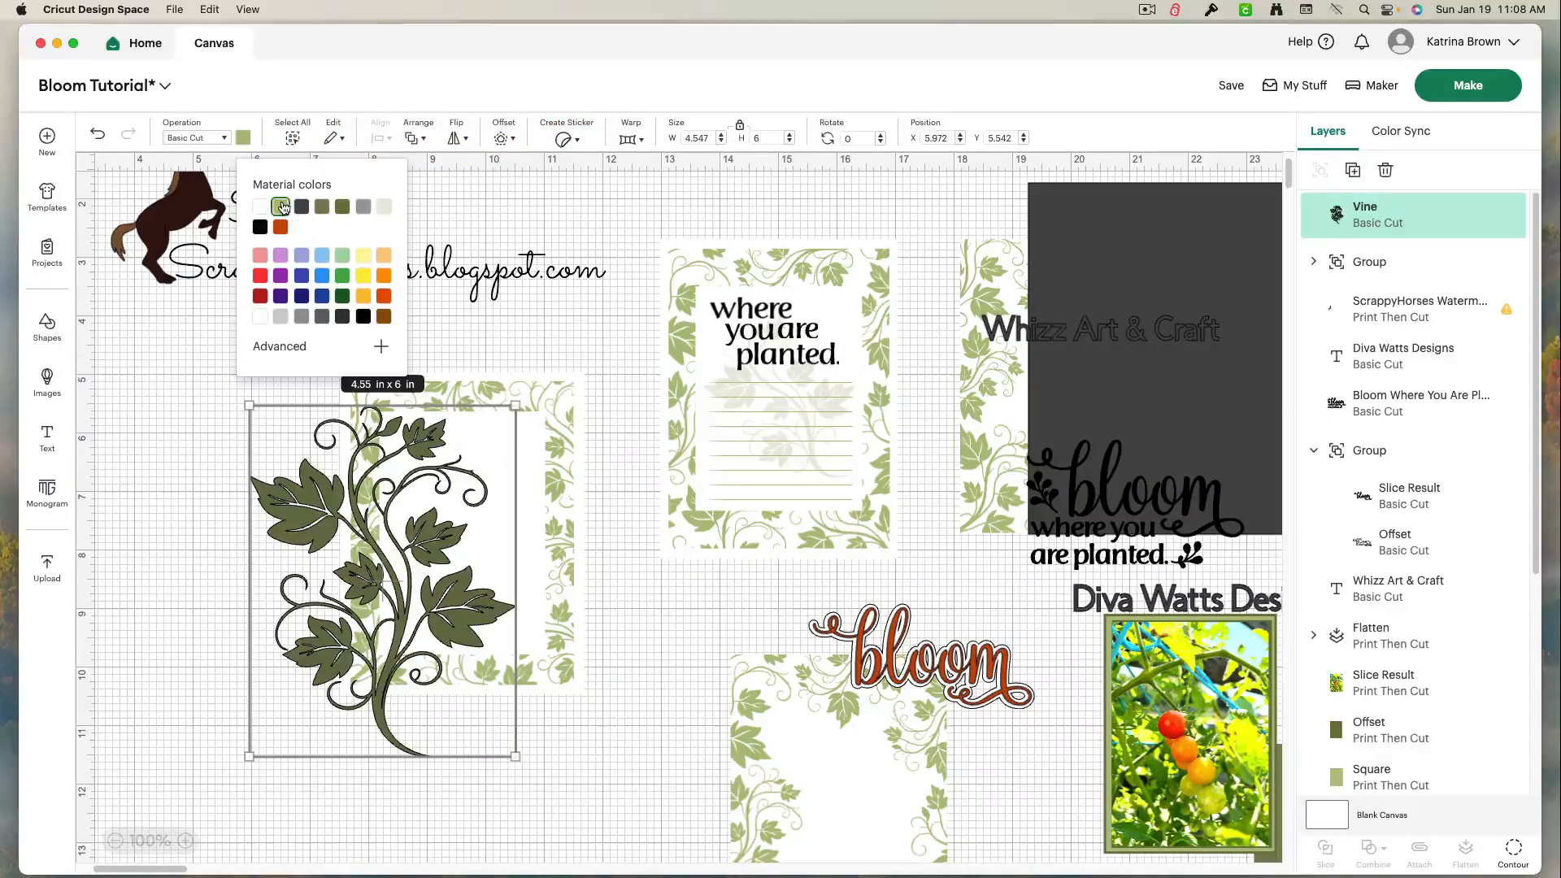
click(395, 728)
click(387, 728)
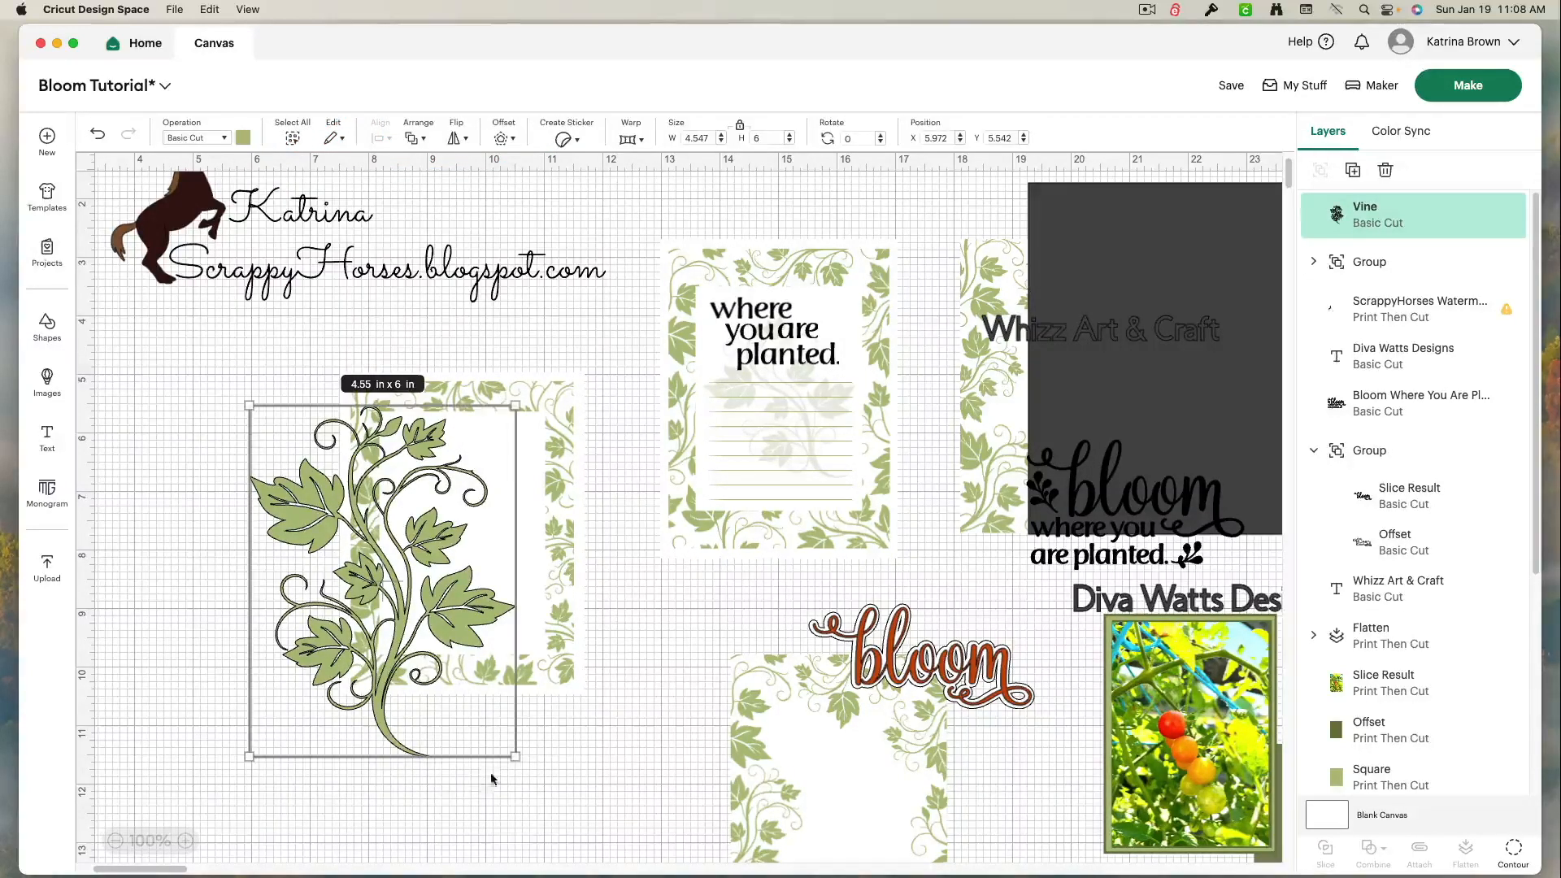
Step: Shrink the vine to about 1.94 × 2.56 in, rotate it to about 343.77°, and place it in the frame's white center
drag(517, 757, 545, 597)
drag(394, 484, 386, 480)
drag(480, 514, 487, 520)
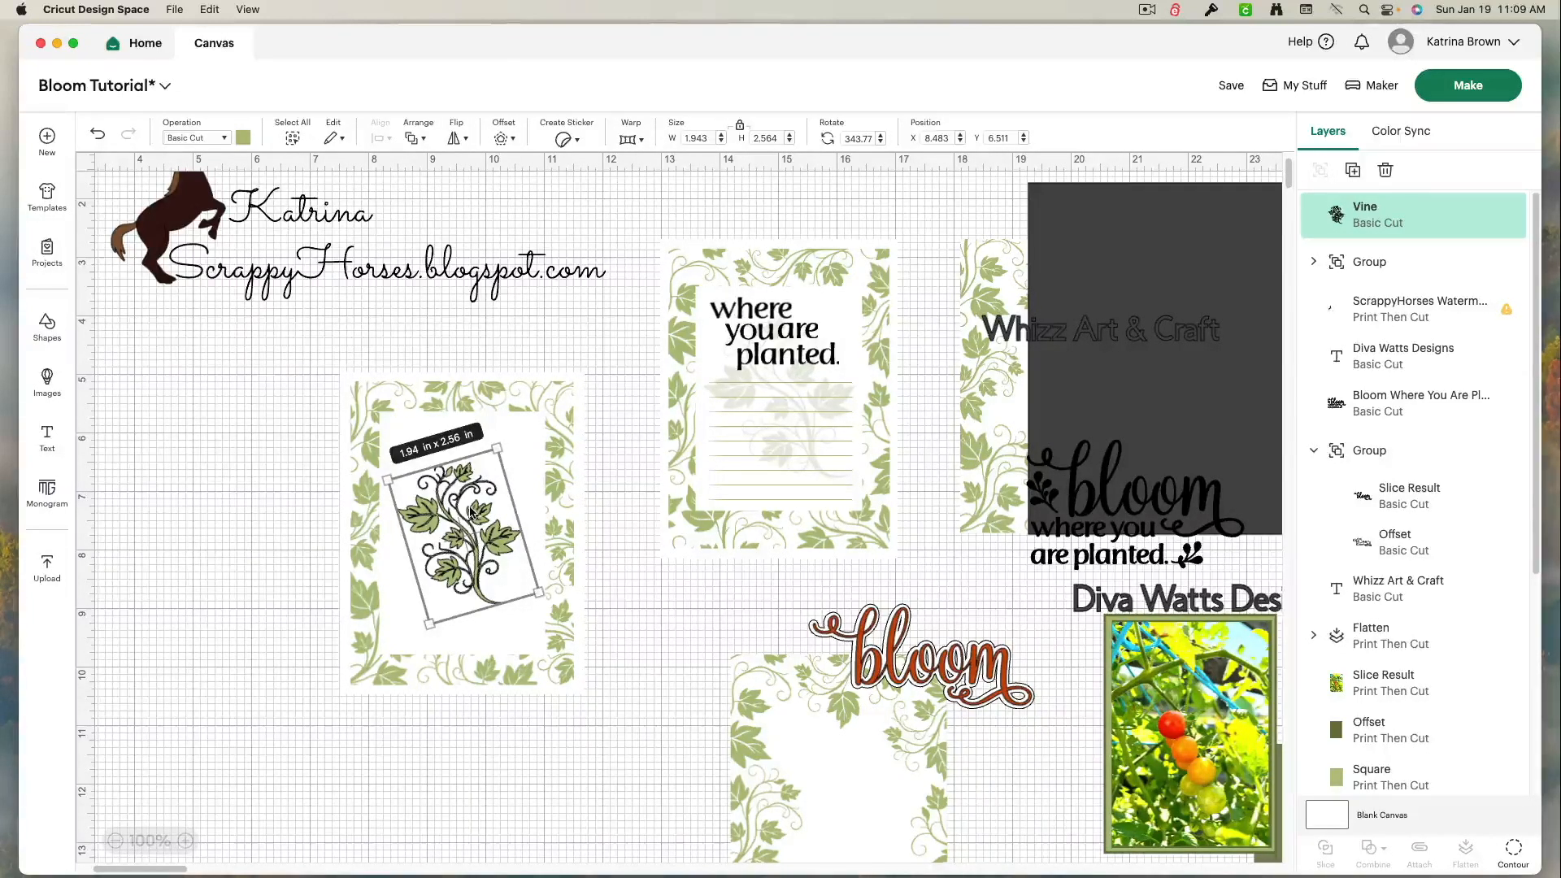
Step: Fade the centered vine to a paler green with the advanced color options
click(243, 138)
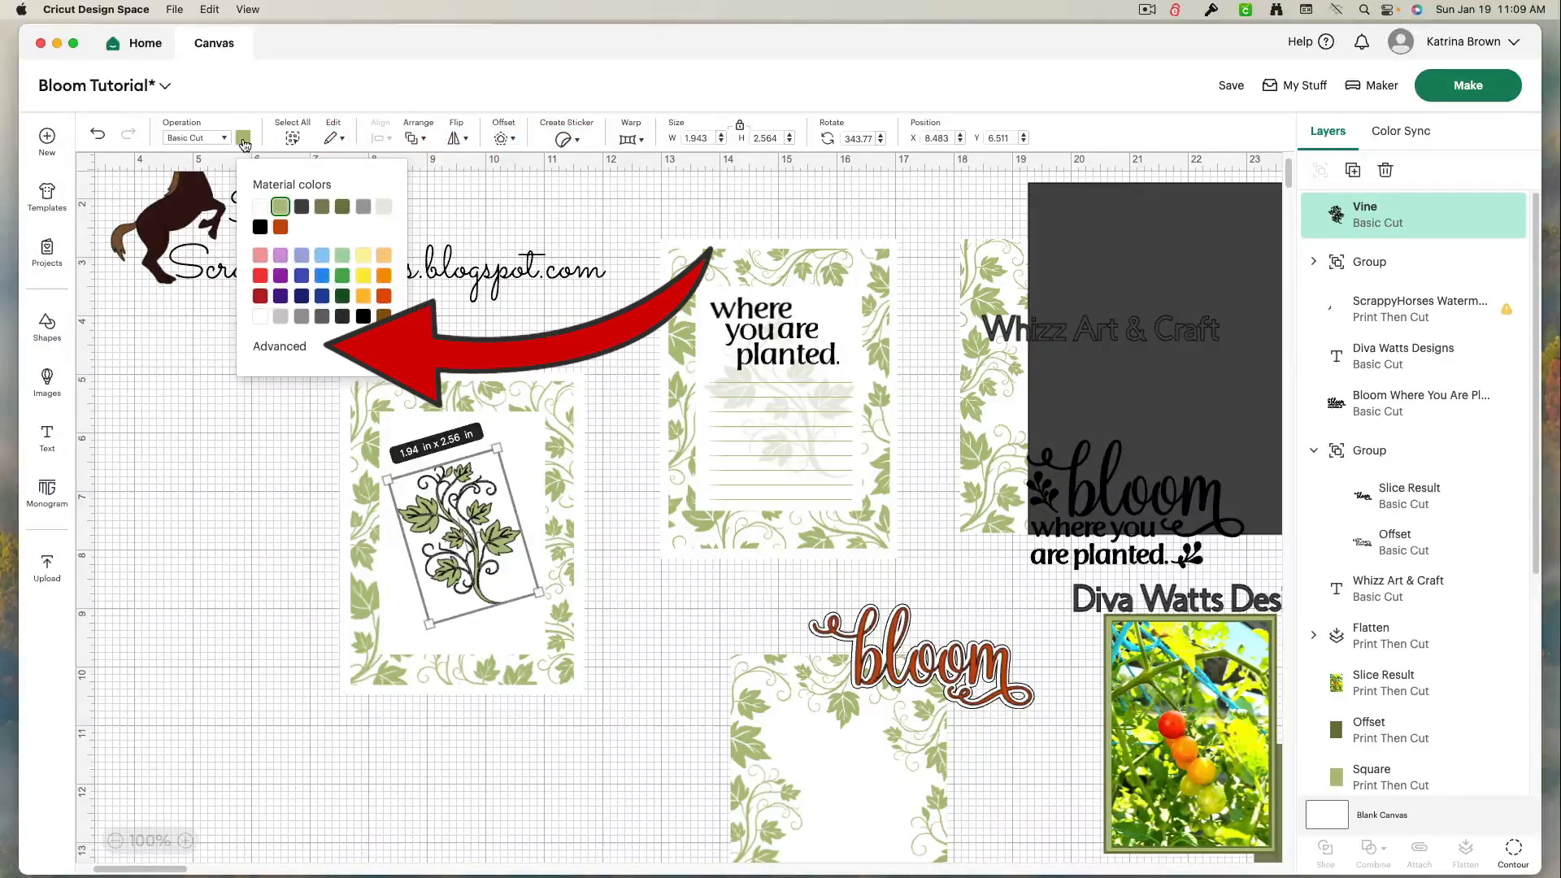
click(295, 348)
mouse_move(301, 388)
mouse_down()
mouse_move(277, 366)
mouse_move(256, 385)
mouse_move(364, 452)
mouse_move(281, 386)
mouse_move(330, 431)
mouse_move(321, 398)
mouse_move(338, 436)
mouse_move(461, 505)
mouse_up()
Step: Flatten the faded vine and the grouped frame into one print-then-cut panel
drag(391, 460, 566, 682)
click(260, 434)
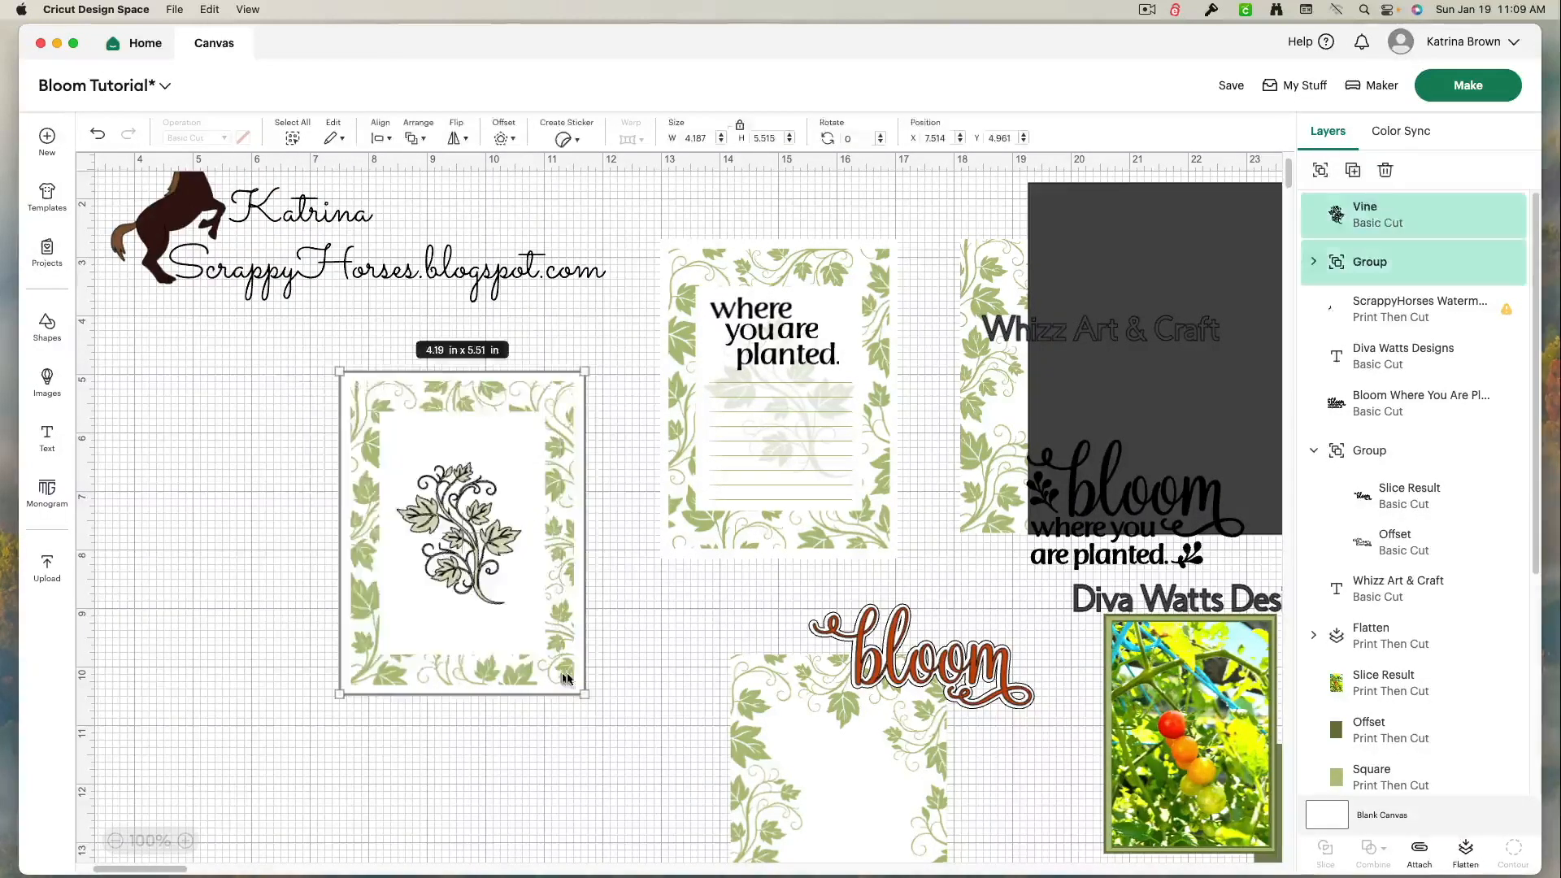
click(1463, 850)
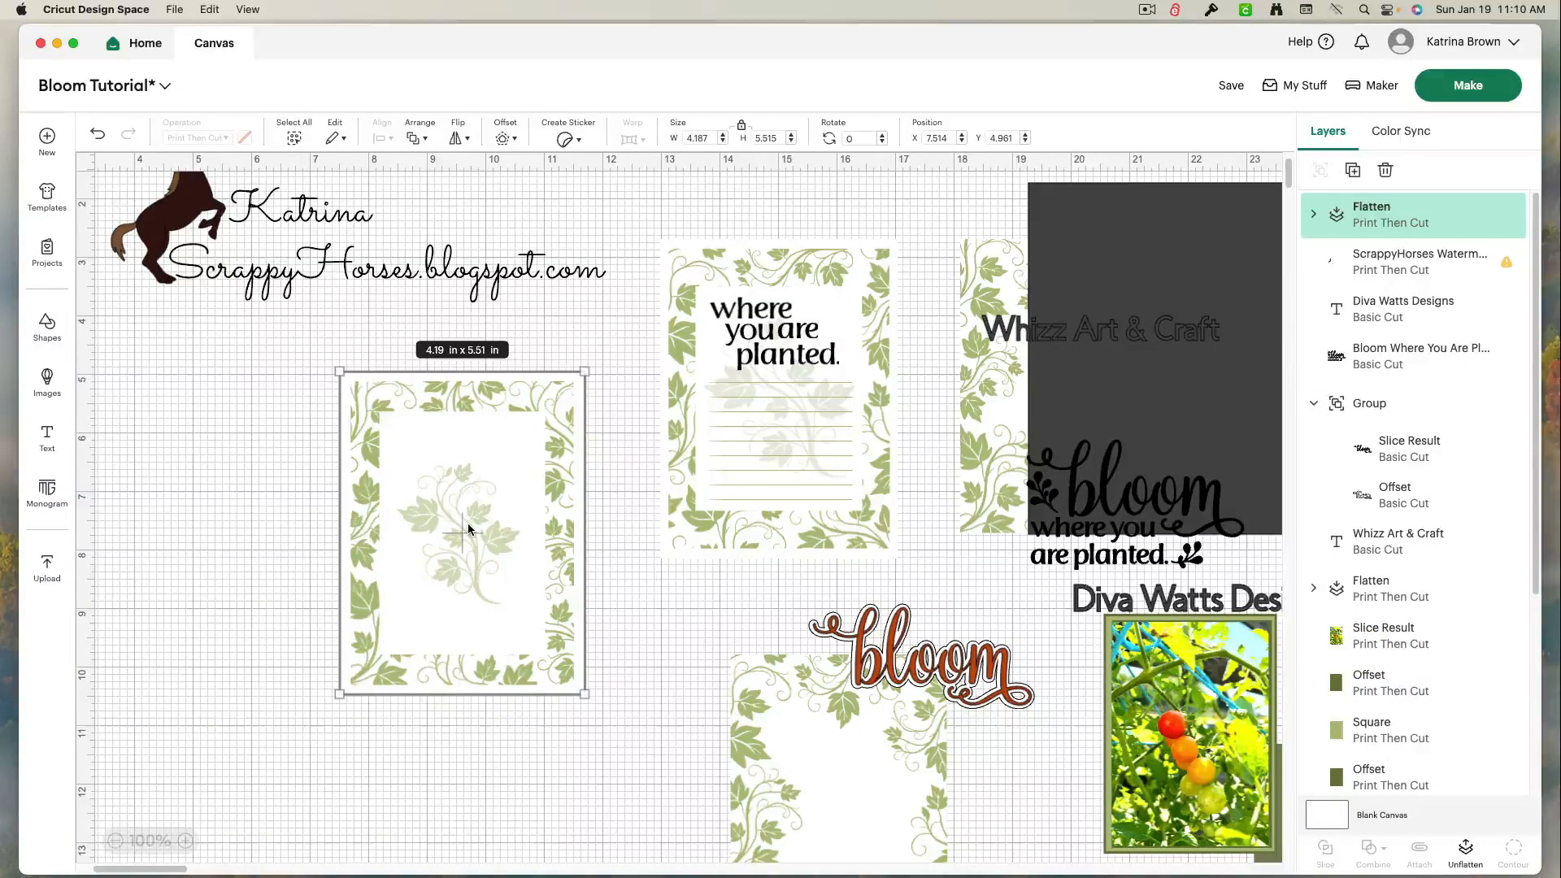
Step: Move the flattened panel over beside the sample card and place the black bloom sentiment in the cleared canvas area
click(1070, 510)
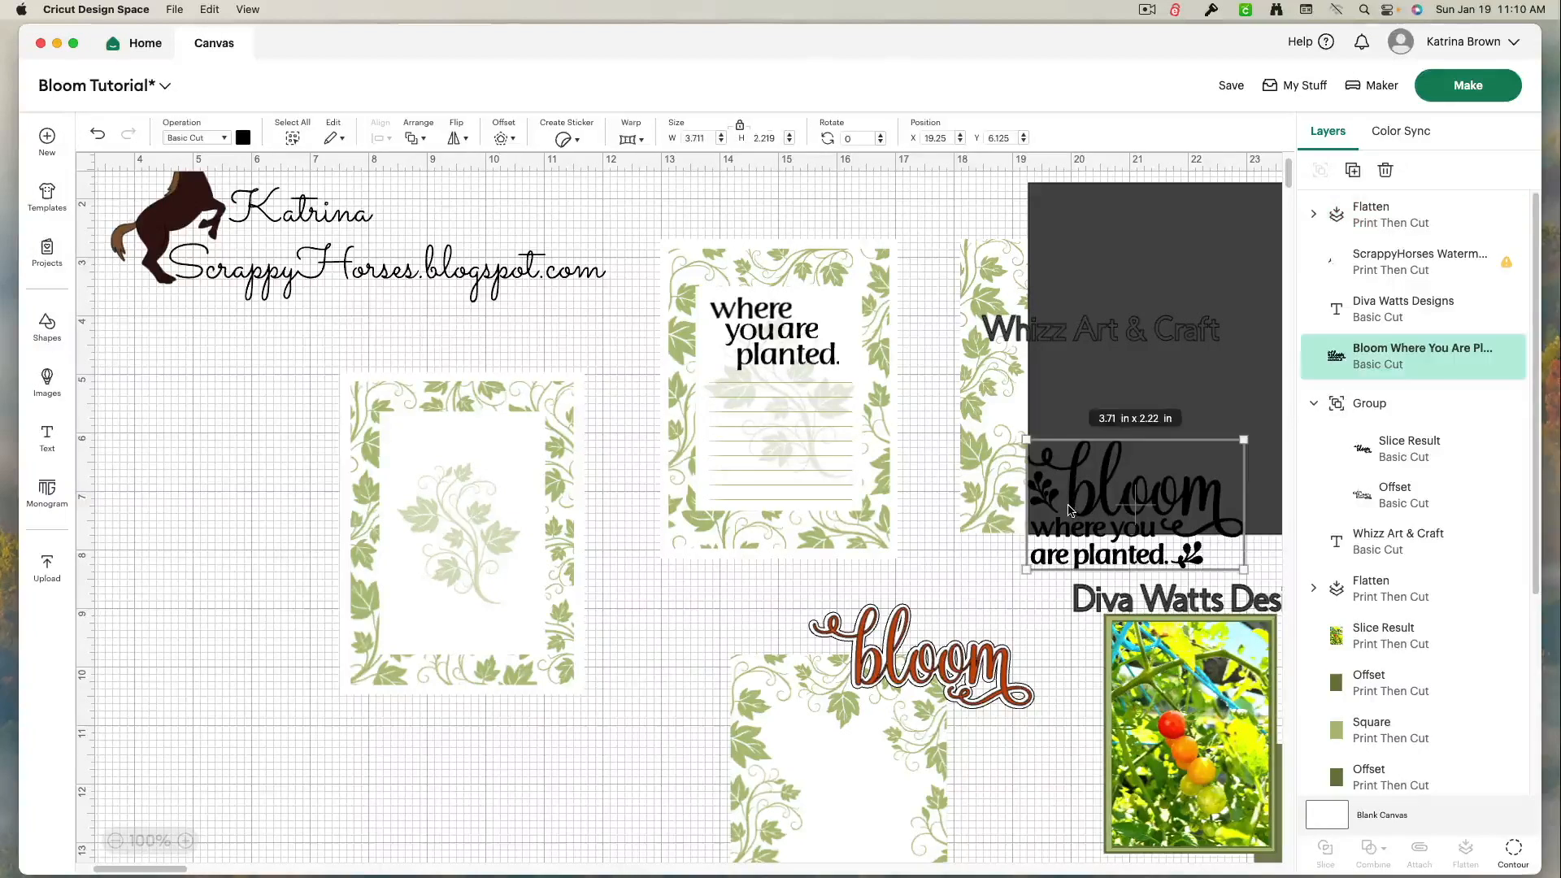
drag(1105, 512, 213, 459)
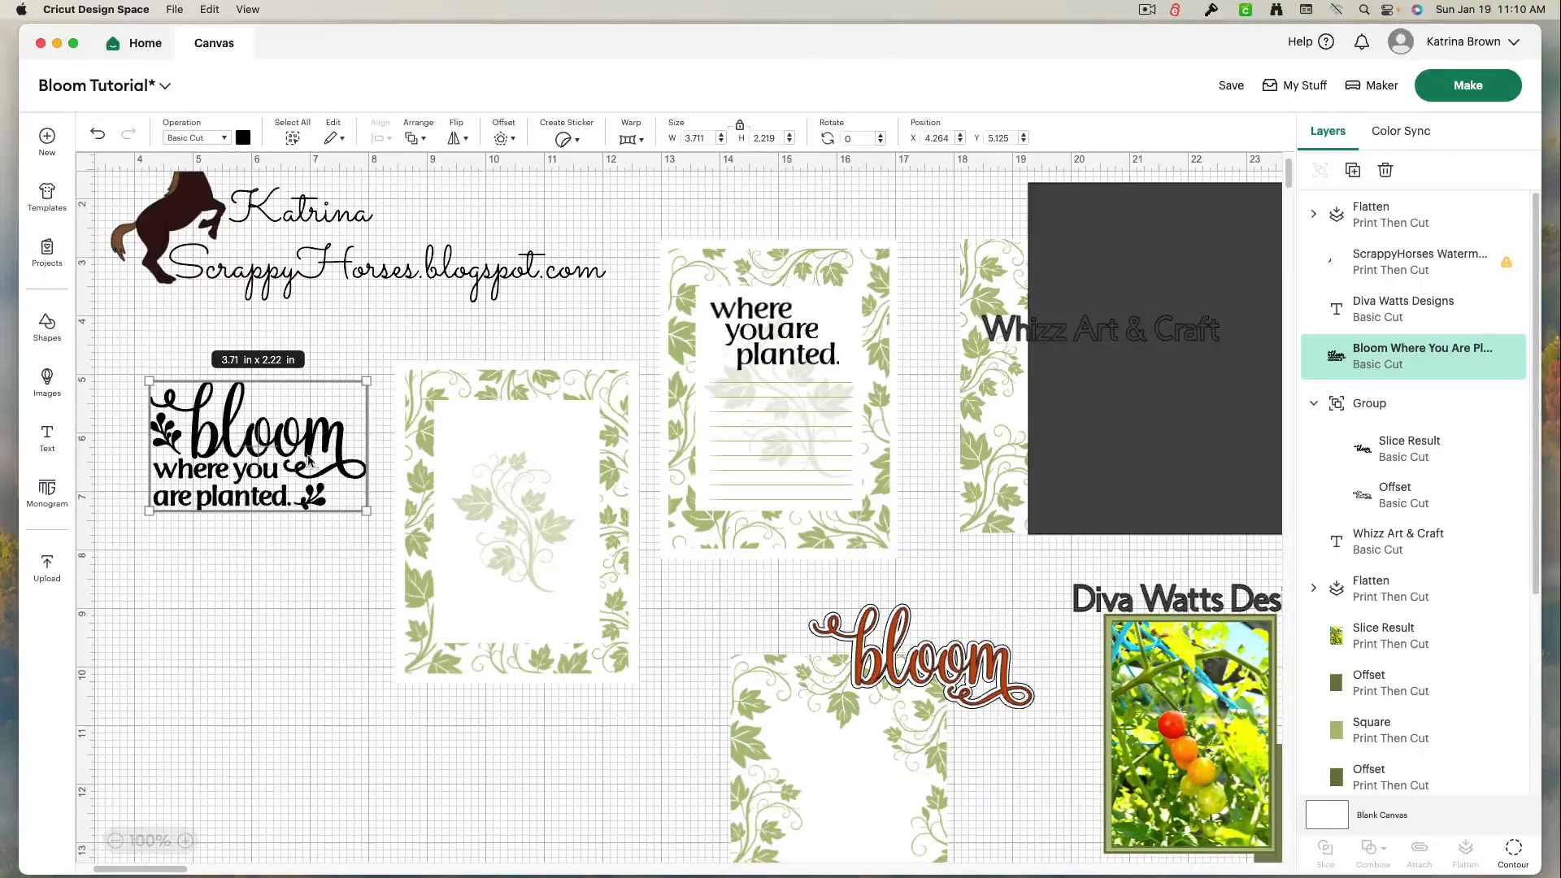
drag(492, 589, 862, 477)
drag(251, 513, 454, 608)
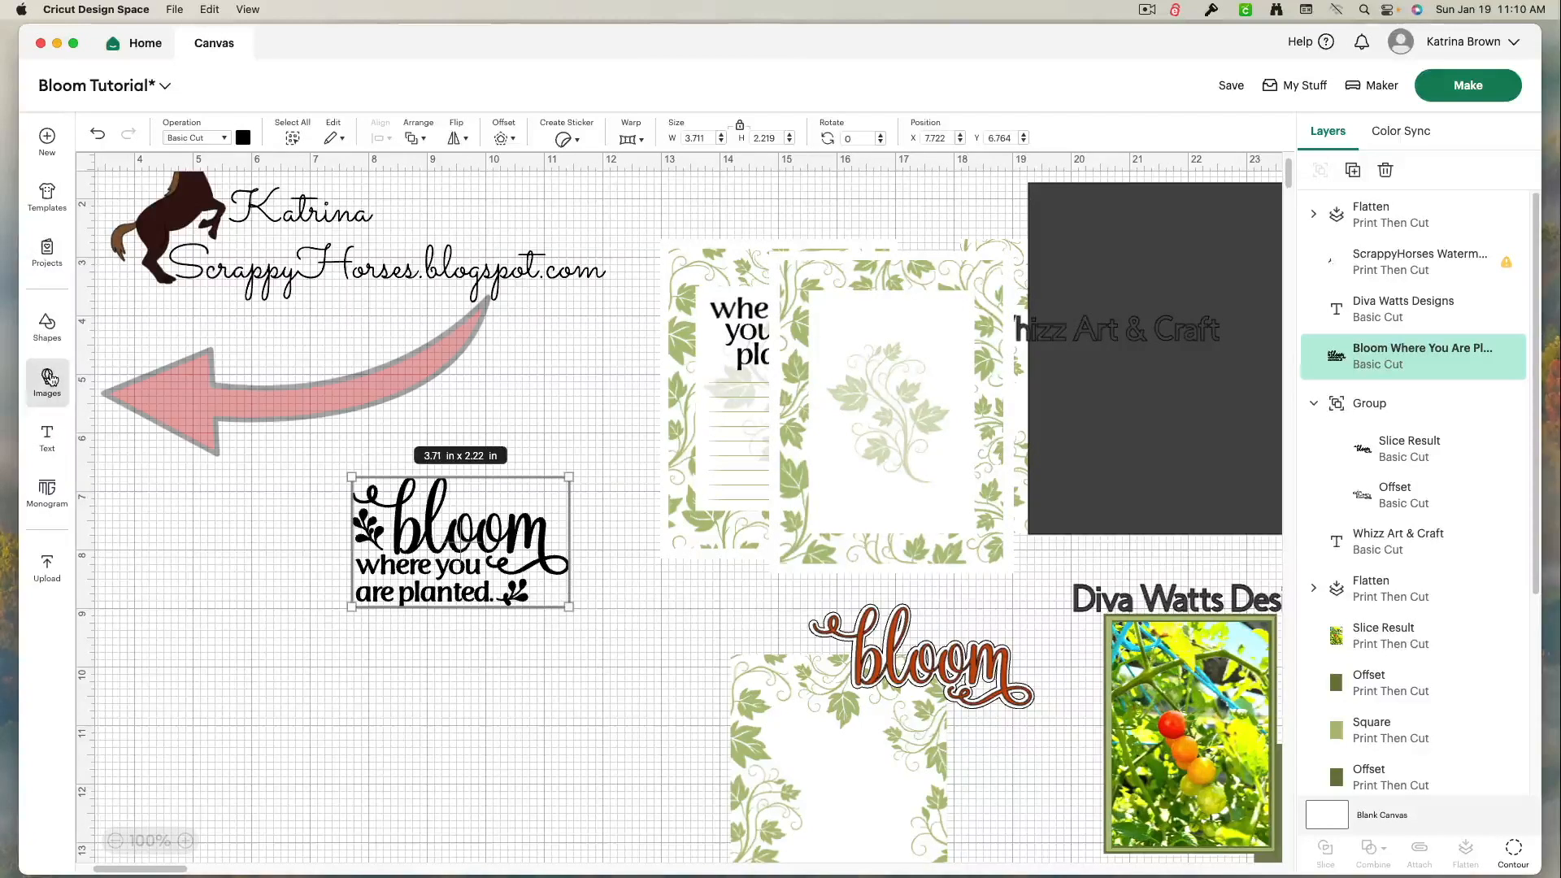
Step: Add three squares and stretch one to about 3 × 2 in over the sentiment's "where you are planted." lines
click(45, 325)
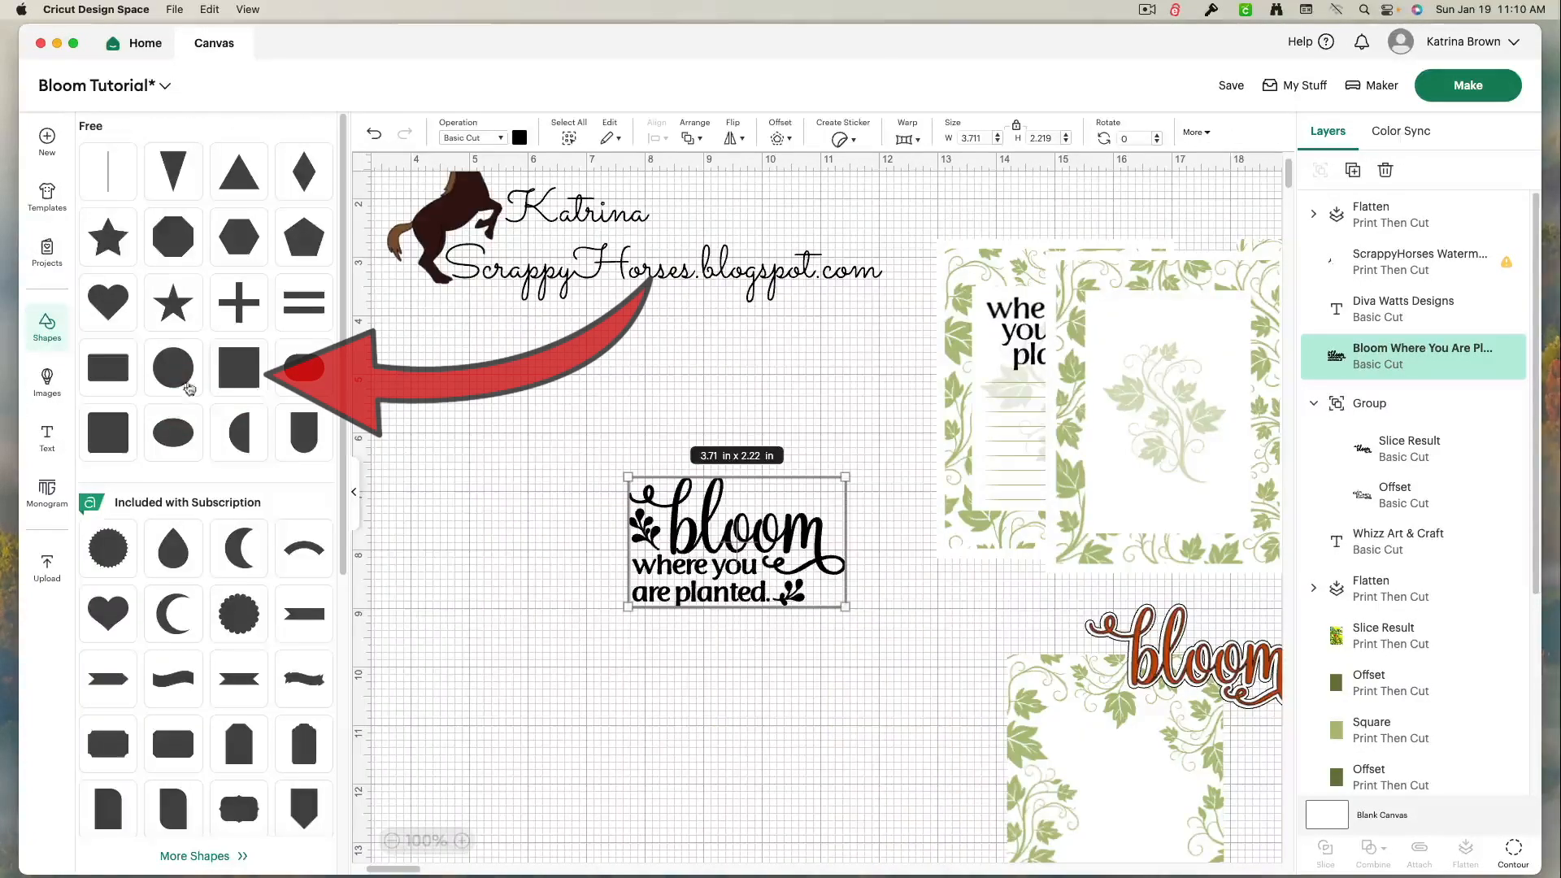
click(232, 369)
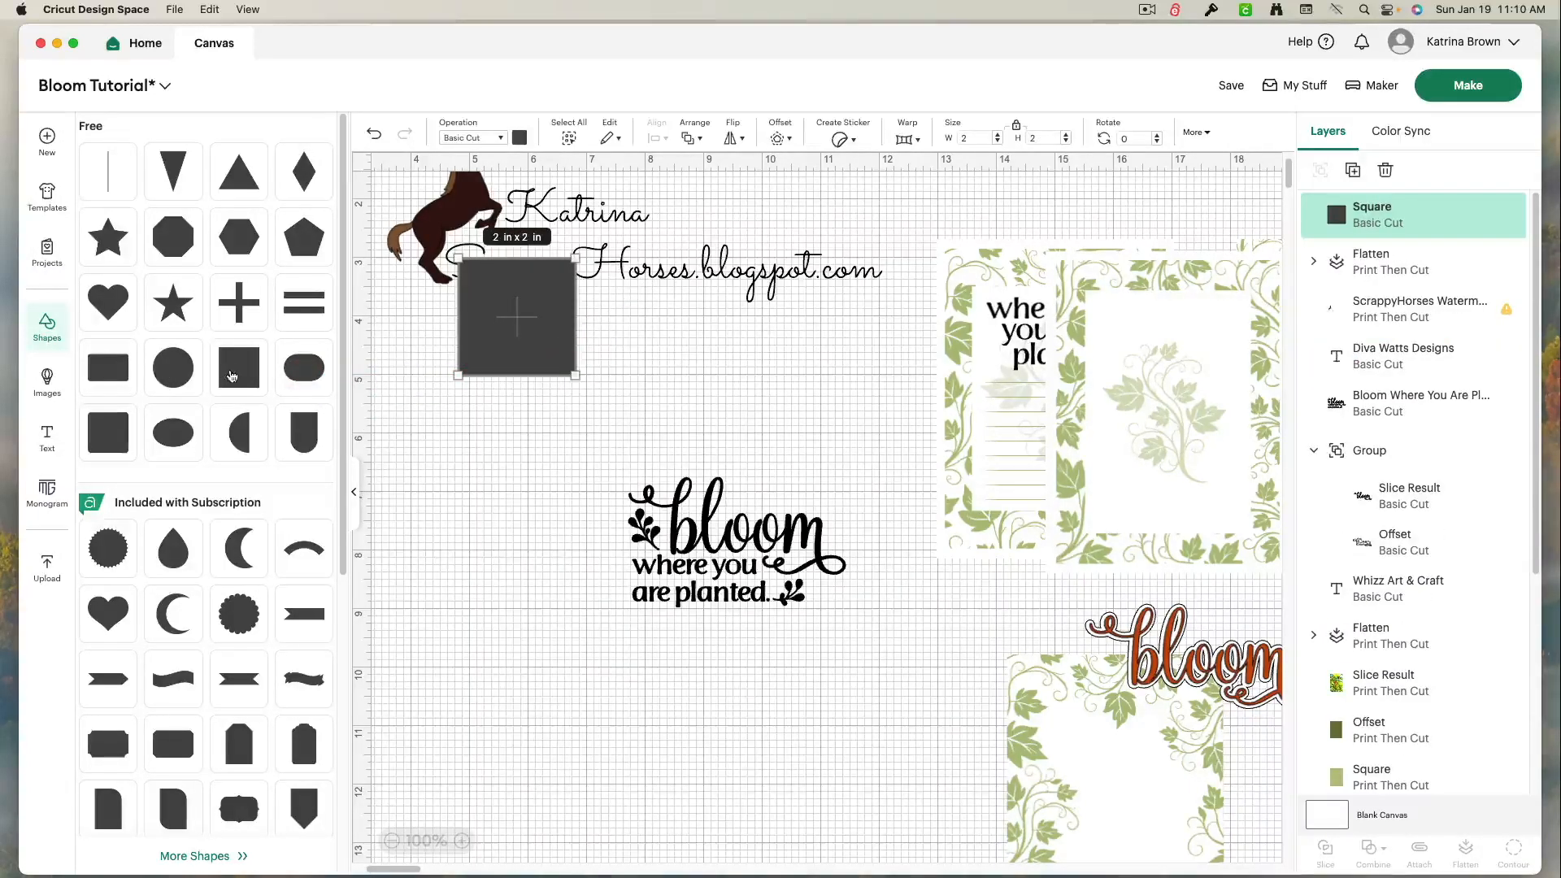
click(234, 376)
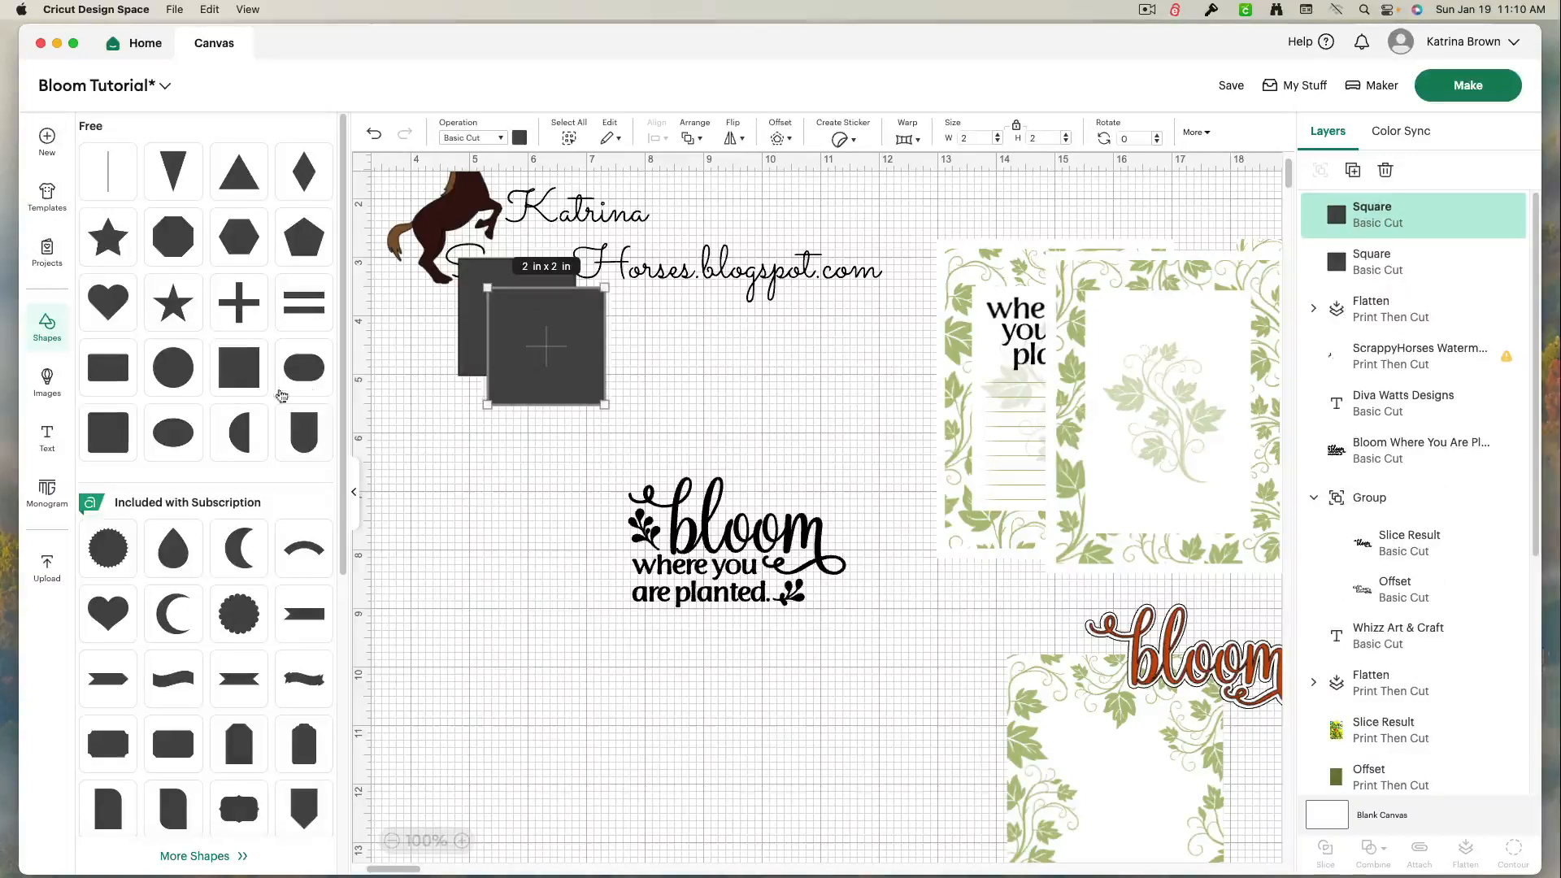
click(246, 376)
click(500, 402)
drag(318, 408, 486, 642)
click(508, 646)
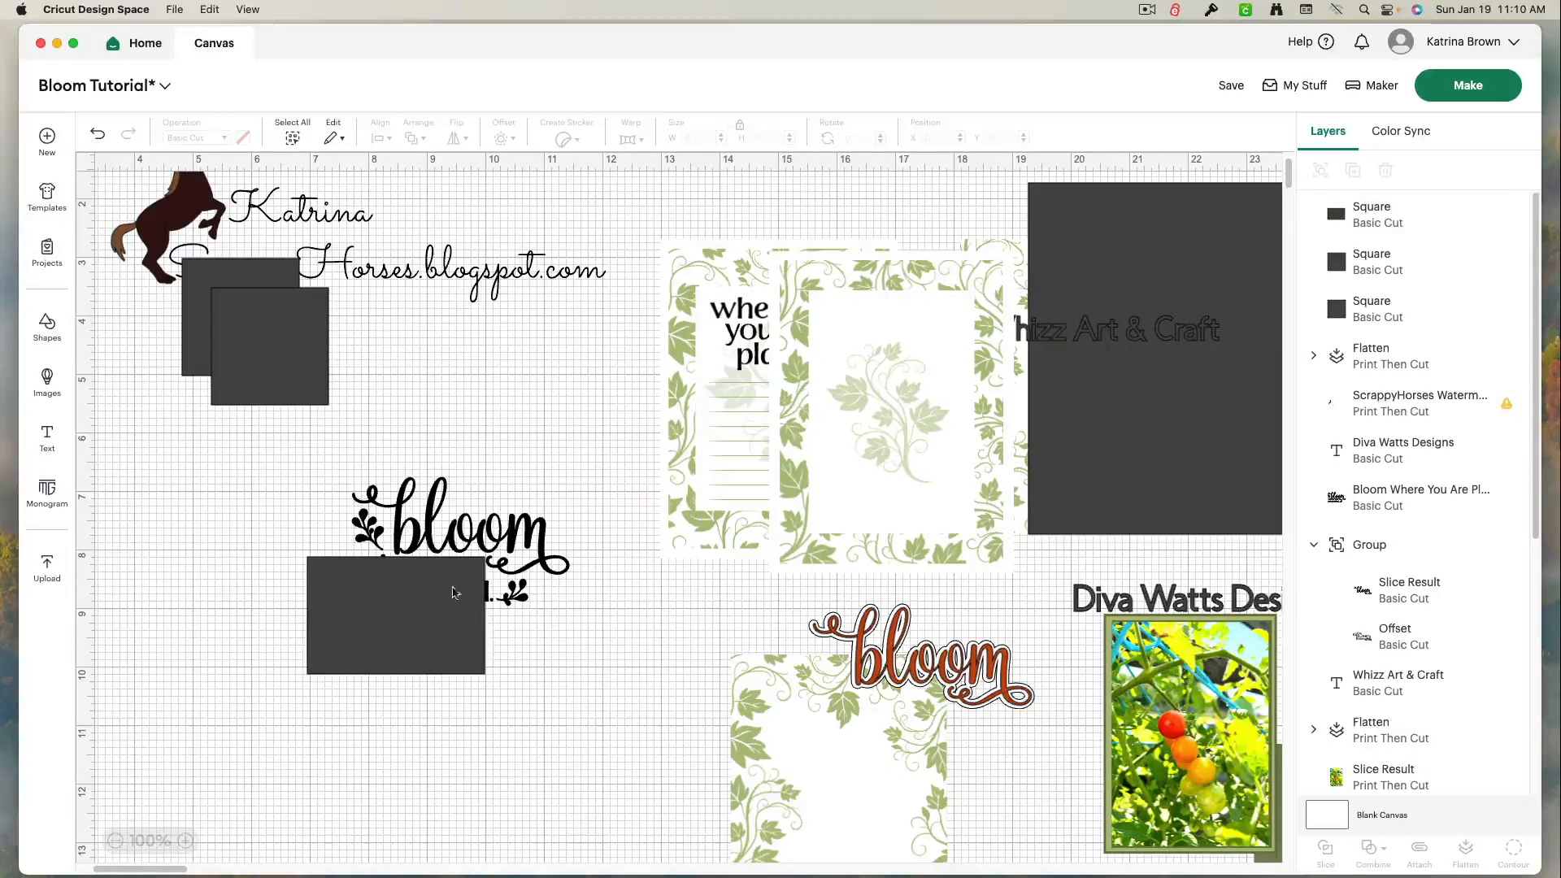
Step: Move the other two squares over the rectangle so together they cover the whole phrase but not the bloom word or sprigs
click(187, 841)
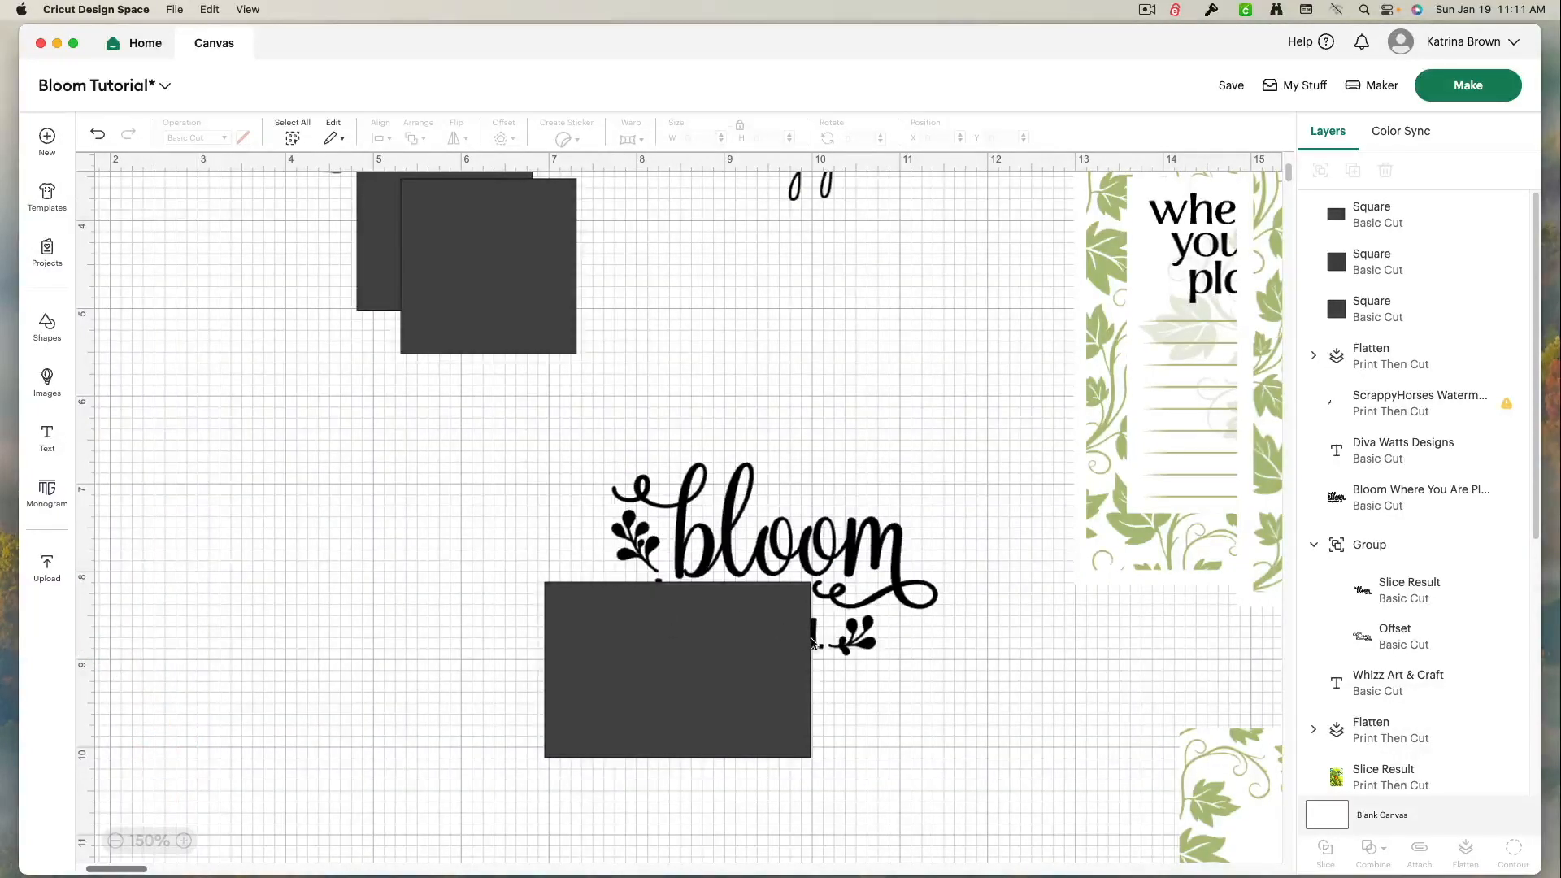
drag(486, 322, 580, 718)
drag(436, 249, 724, 714)
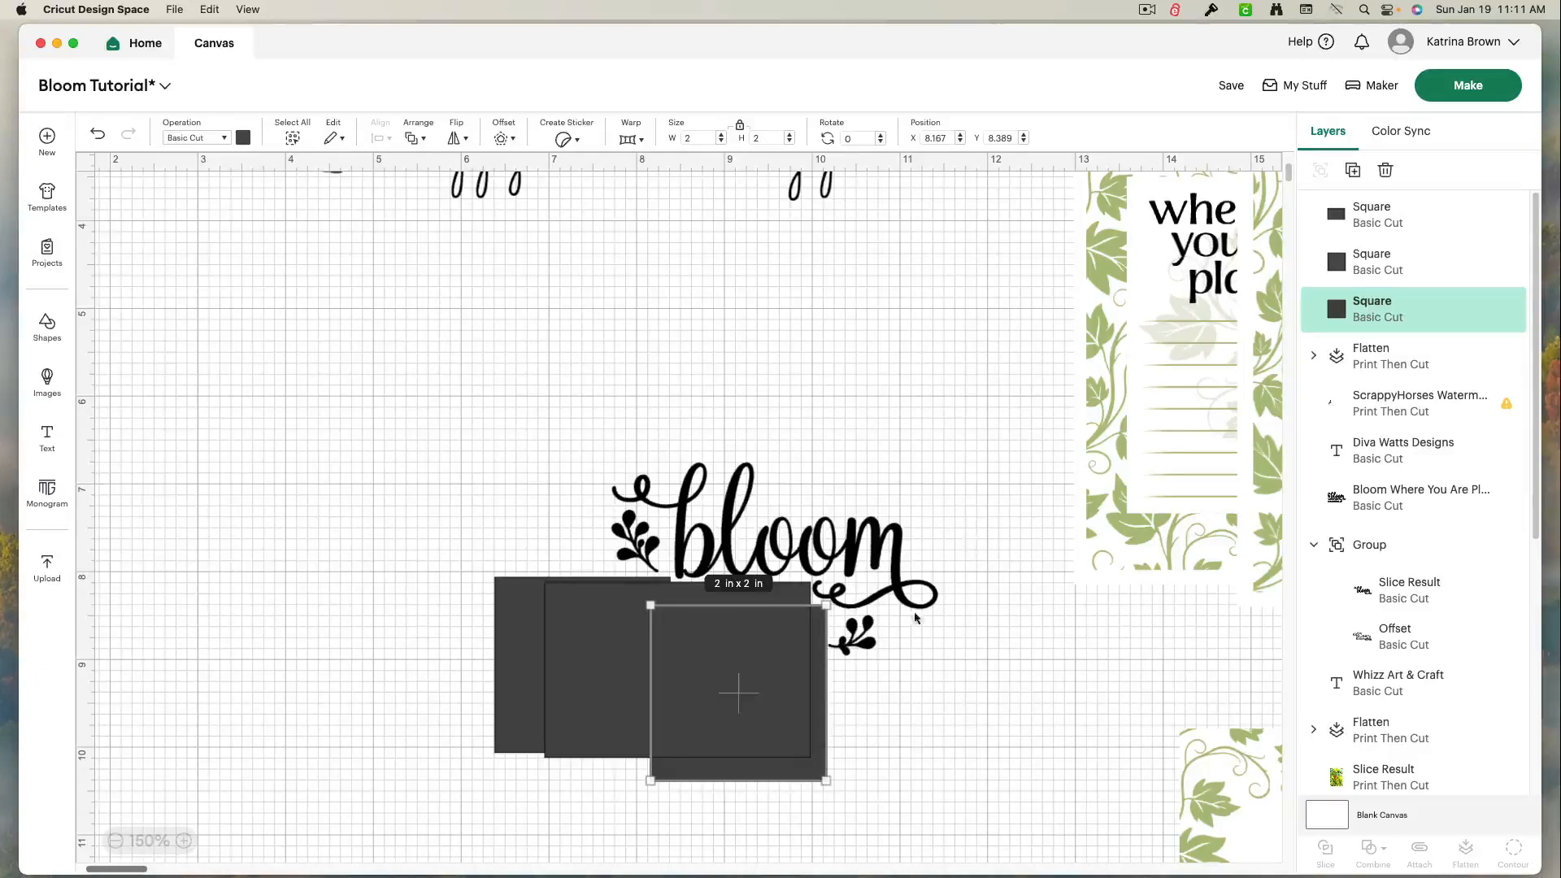
Step: Weld the three overlapping squares into a single cutter shape
click(919, 746)
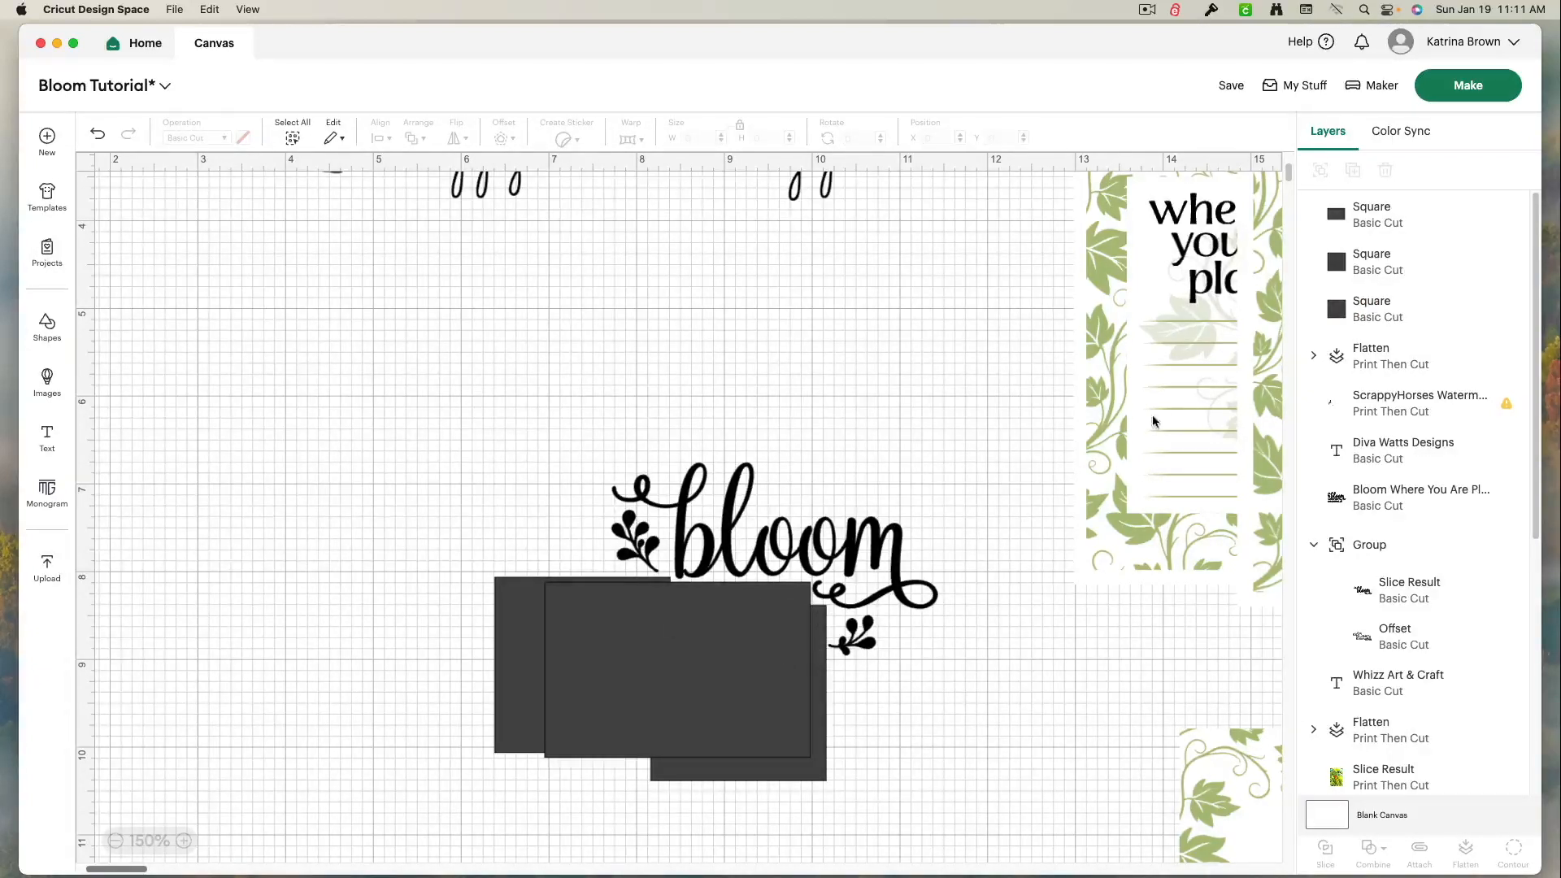
click(1337, 221)
shift+click(1343, 265)
shift+click(1346, 312)
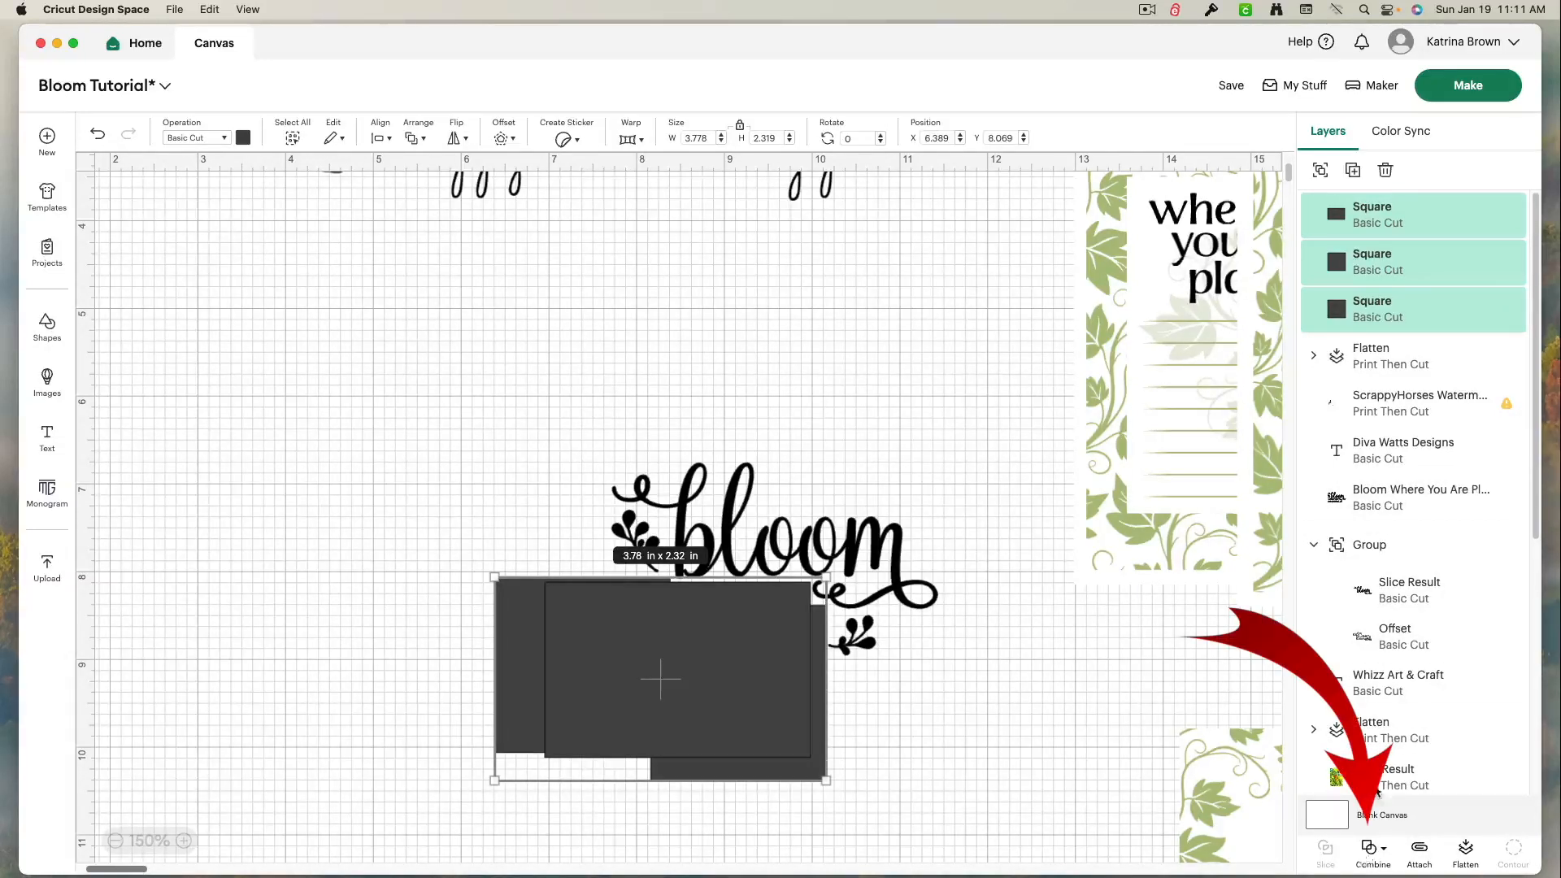
click(1374, 848)
click(1382, 673)
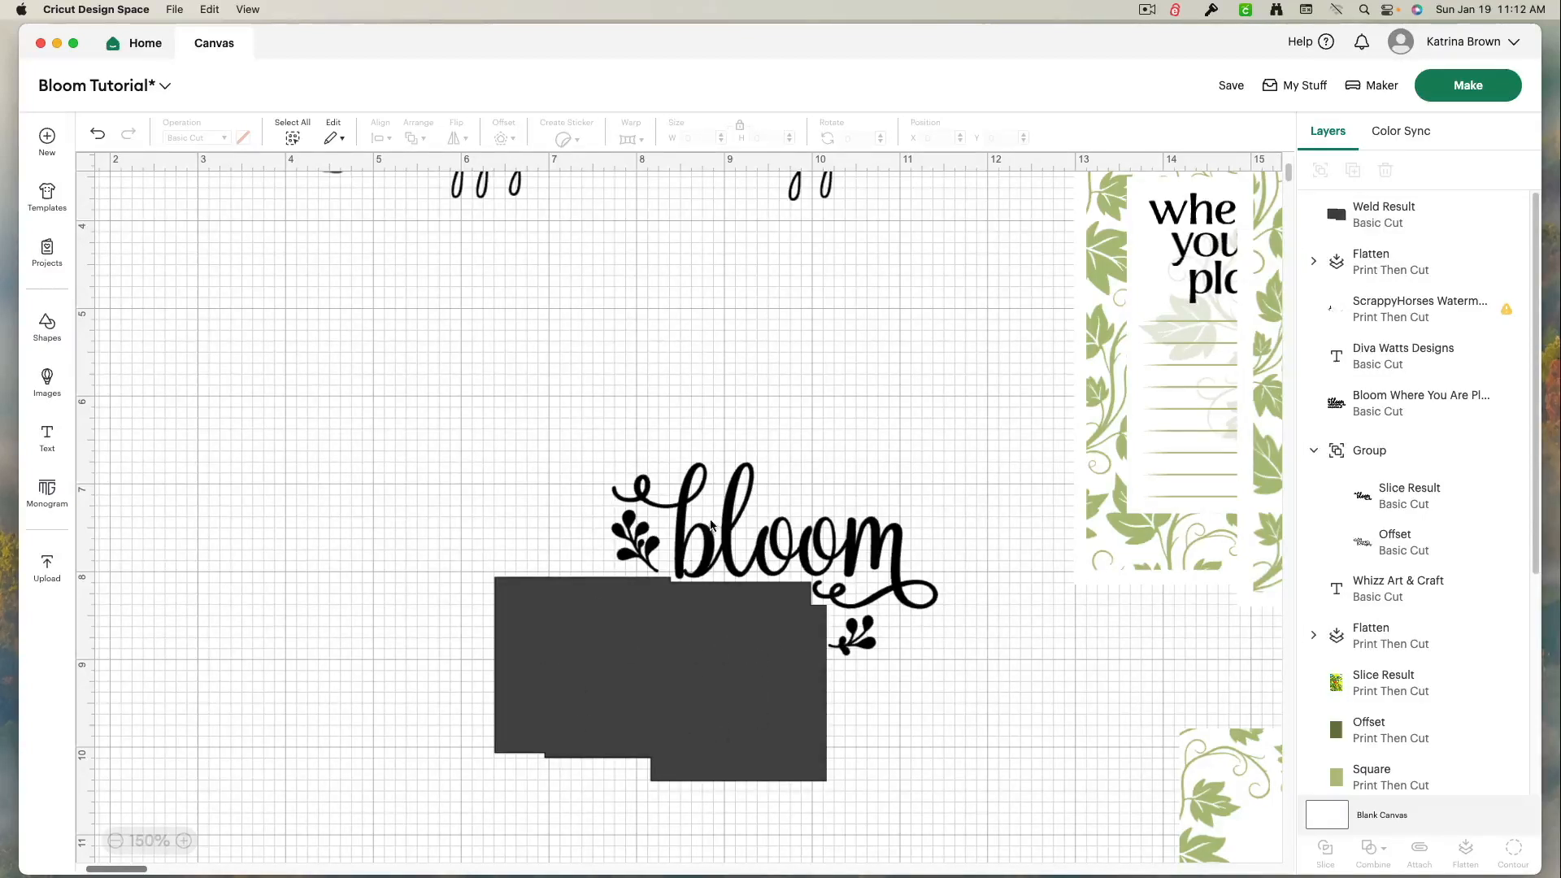
Step: Slice the sentiment with the welded shape, then pull the bloom word and the cutter away from the phrase
drag(422, 394, 757, 809)
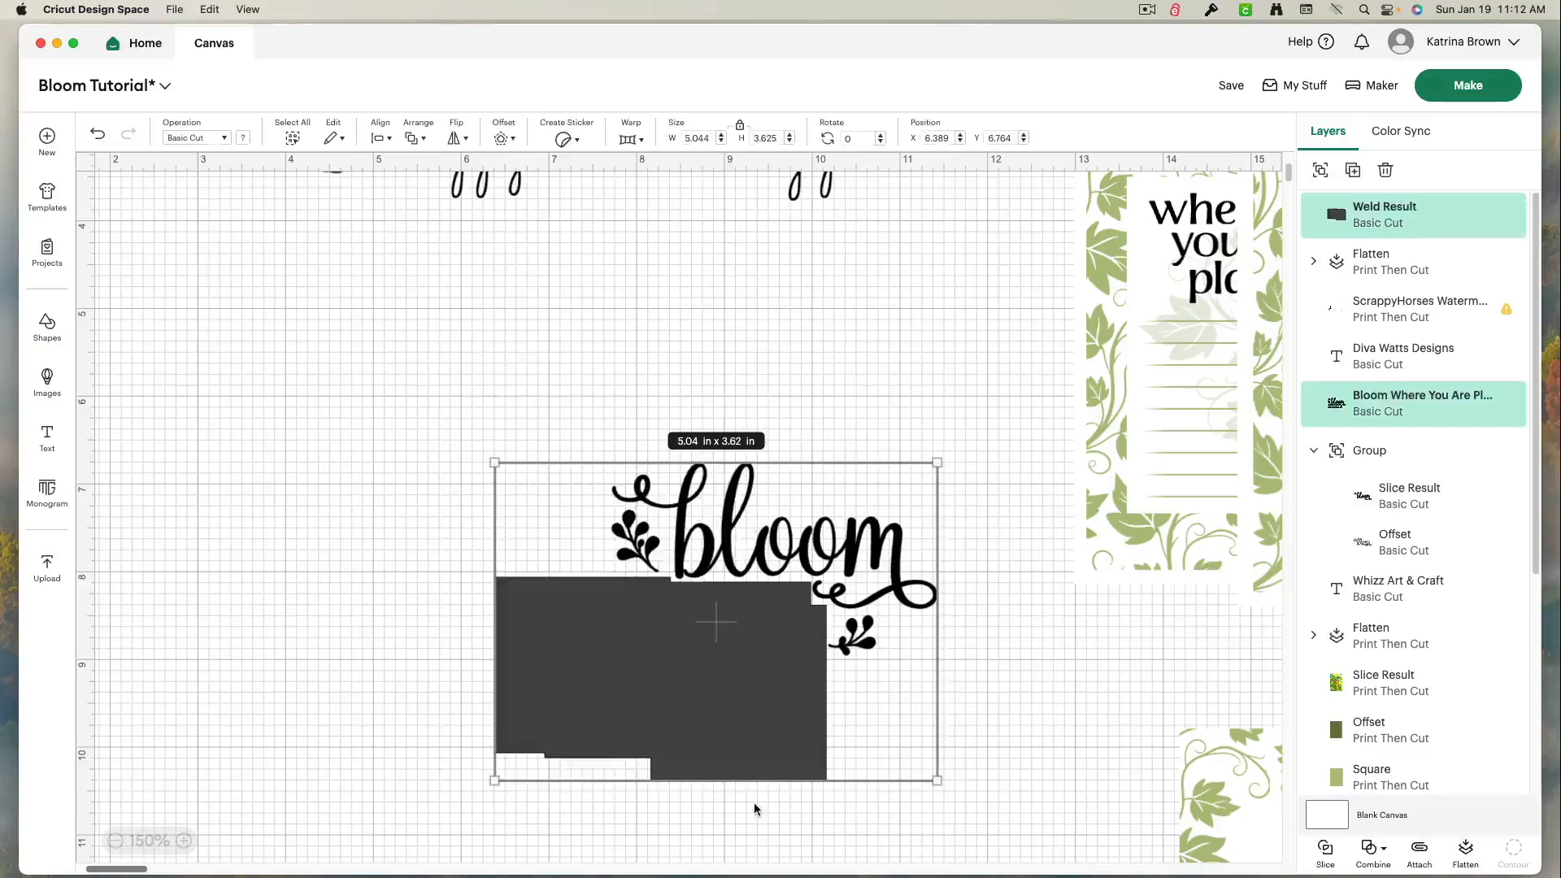
click(1326, 851)
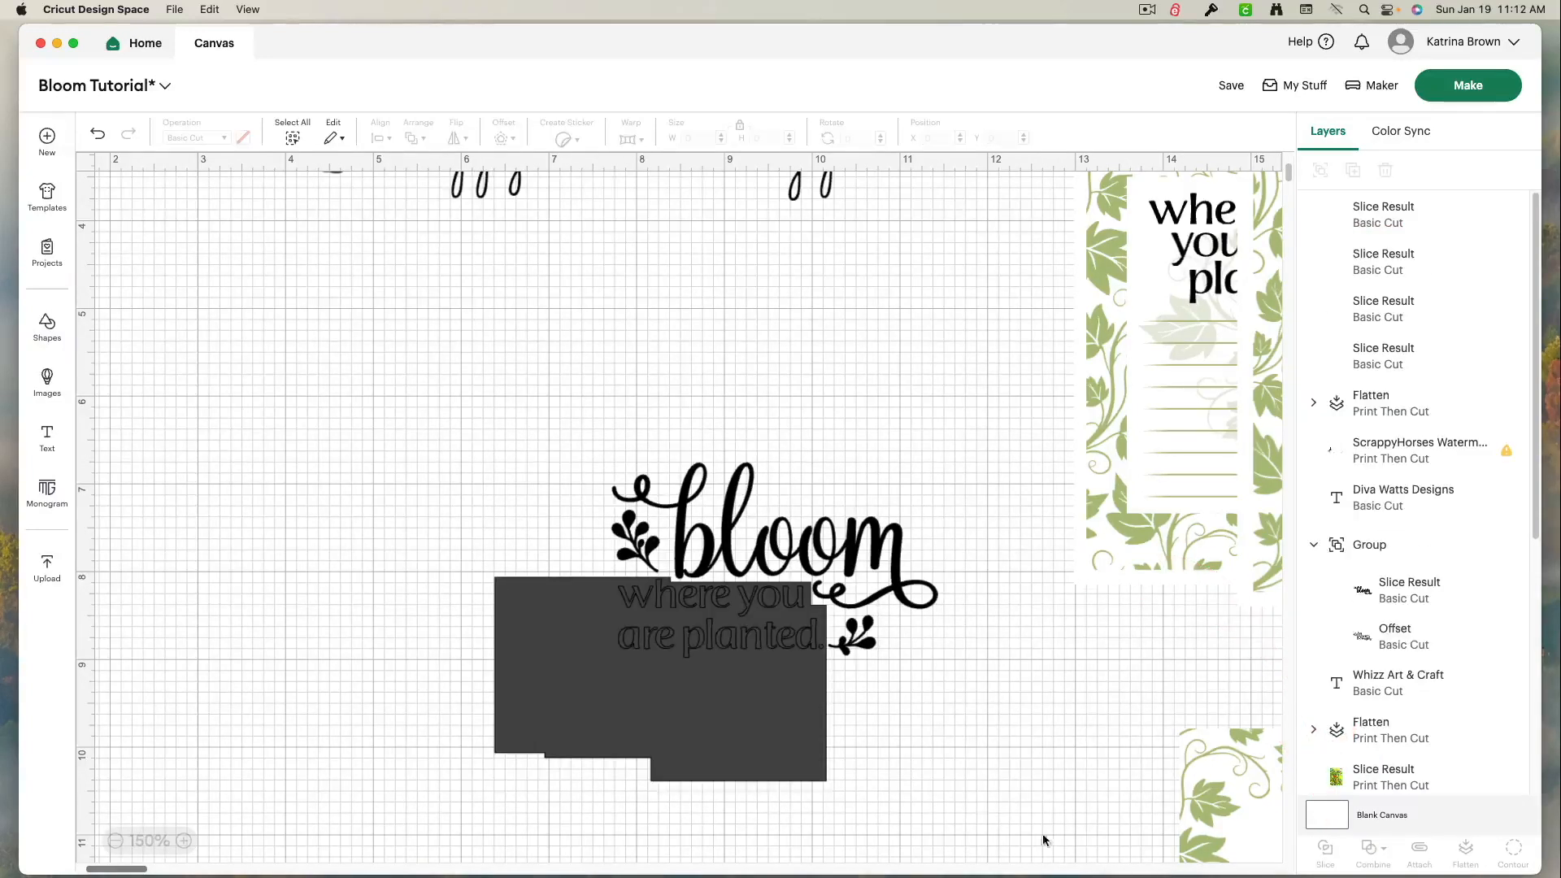
drag(858, 533, 910, 411)
drag(800, 704, 1045, 751)
Step: Delete the dark gray duplicate of "where you are planted." and set the black phrase aside
drag(699, 603, 591, 734)
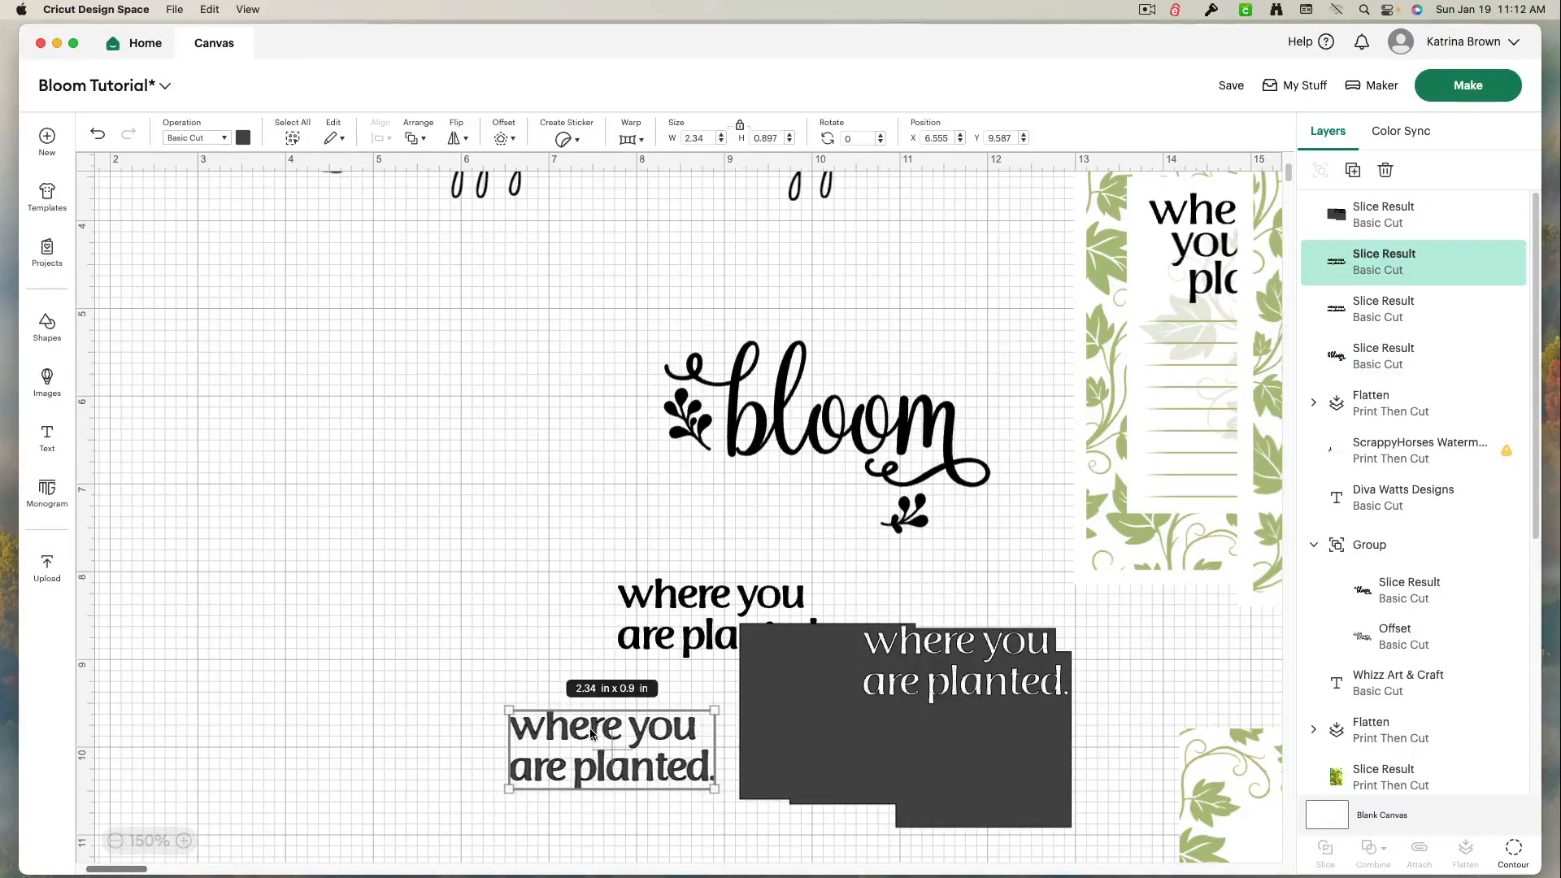
key(Delete)
drag(674, 595, 414, 481)
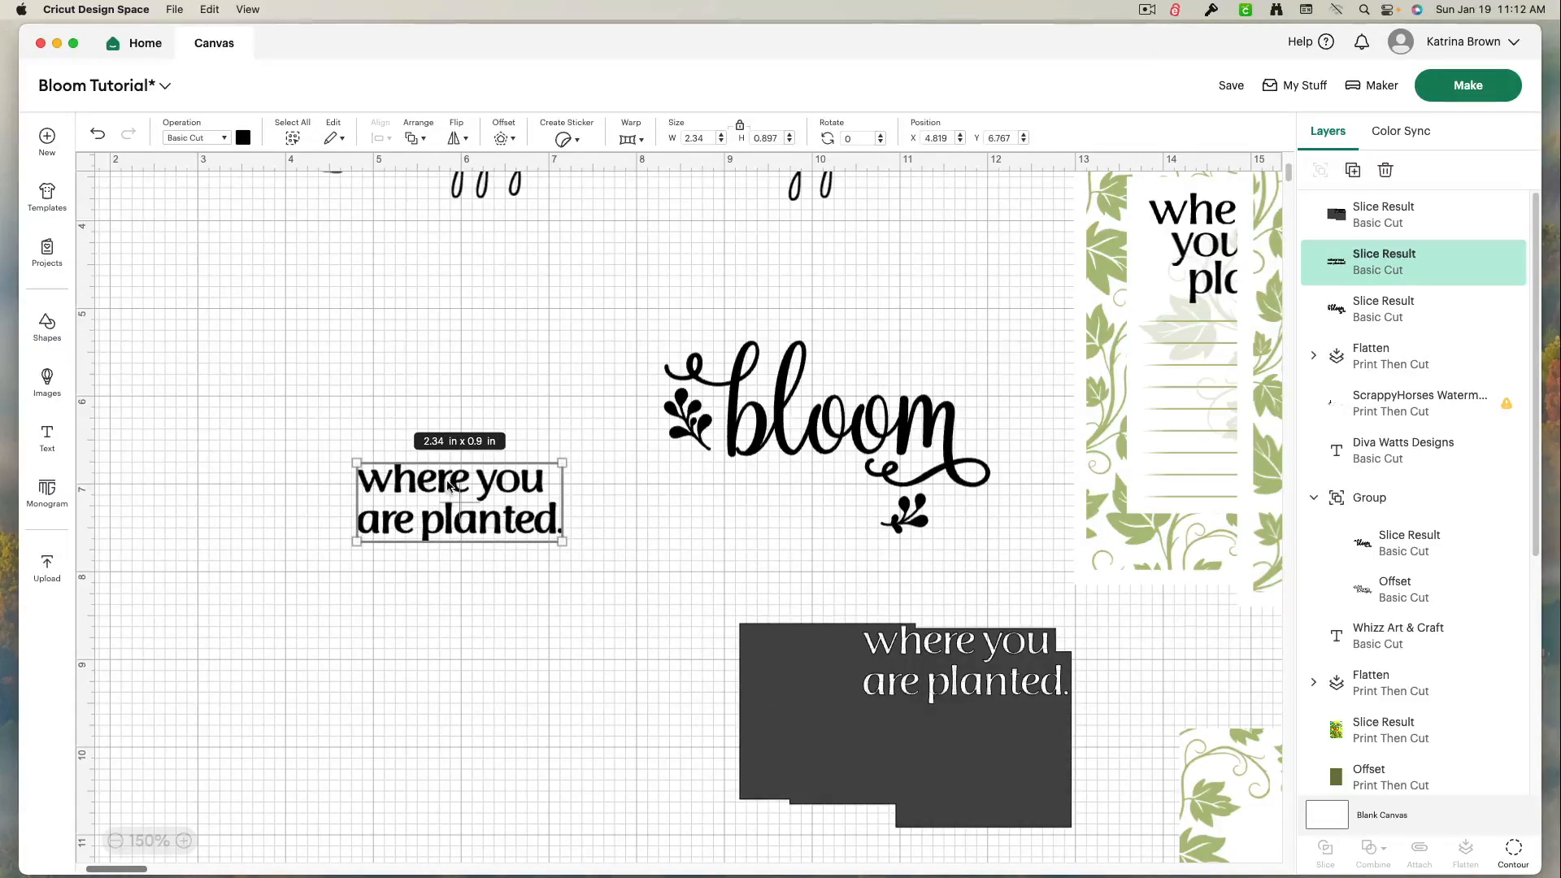
Step: Rotate the cutter shape to about 90.5° and place it over the sprig below the bloom word
drag(968, 760, 894, 696)
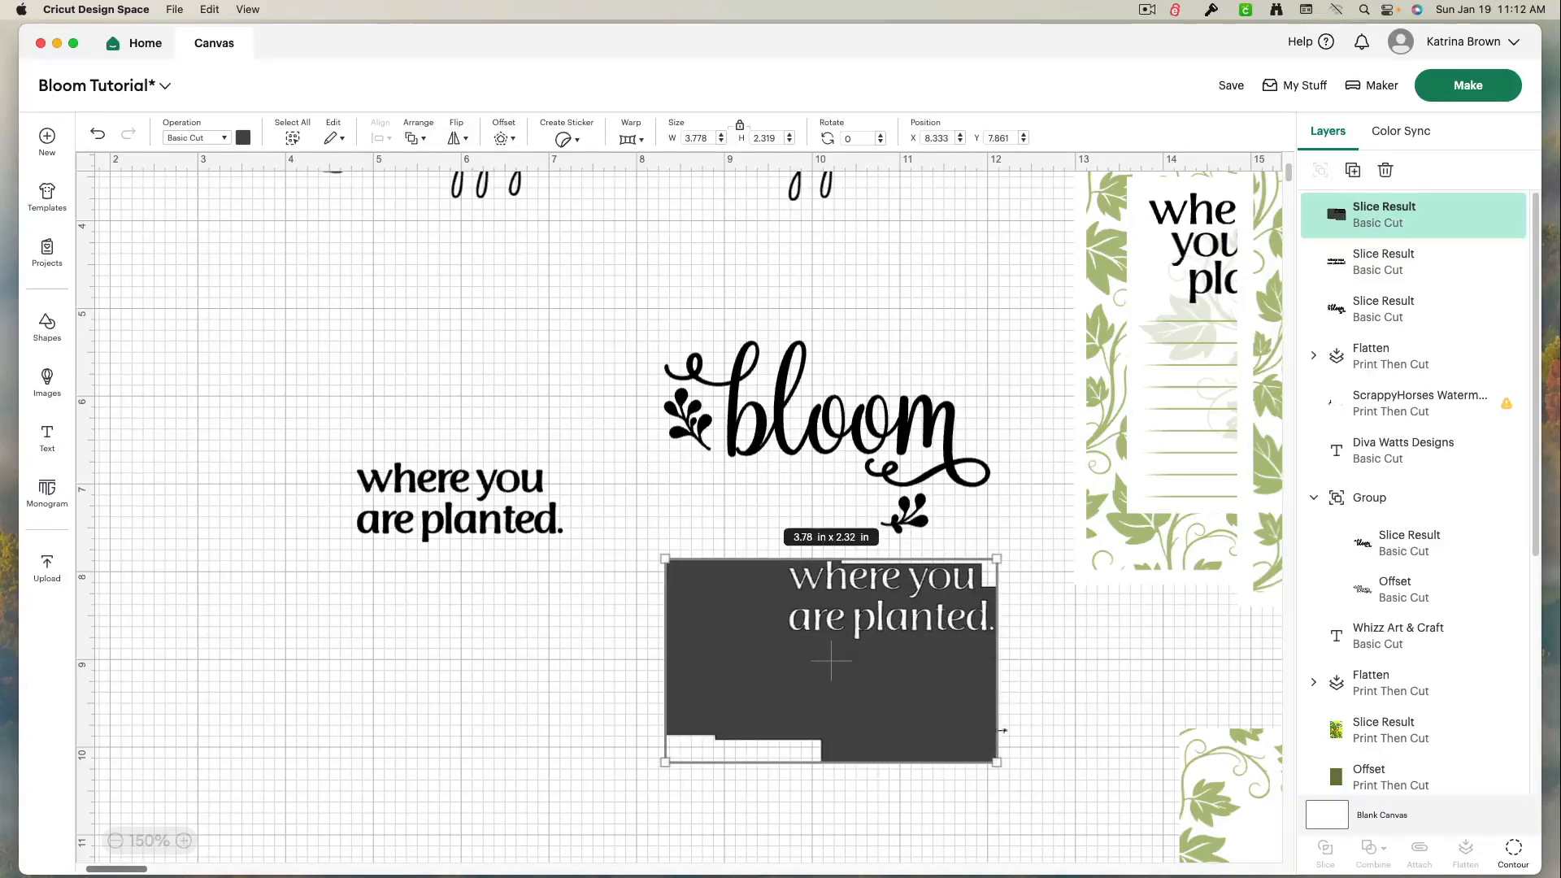
drag(1007, 770, 725, 825)
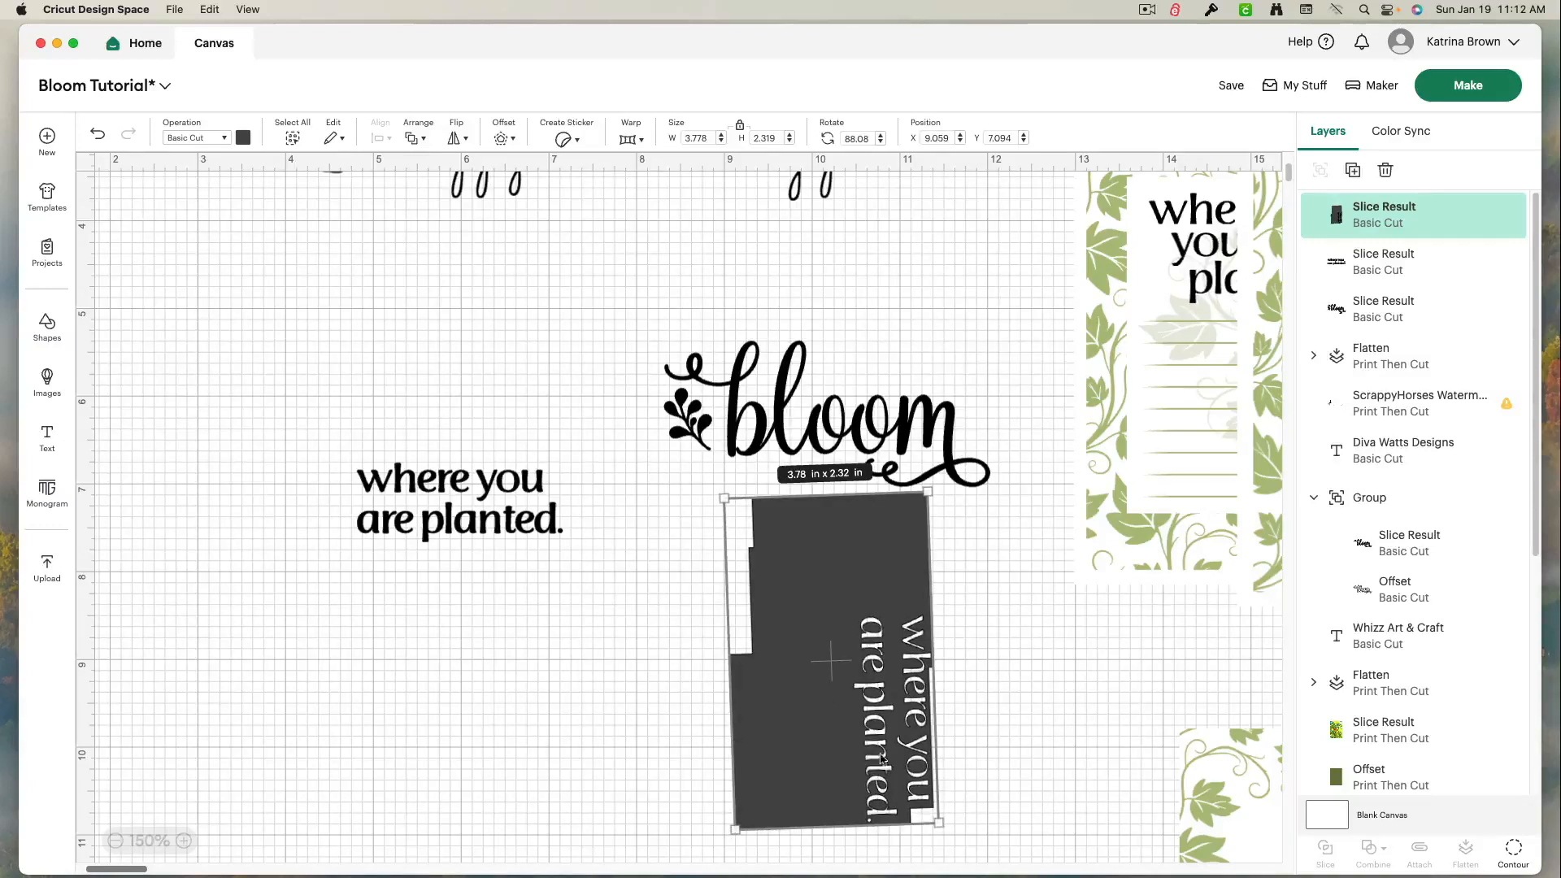
drag(948, 829, 938, 838)
drag(848, 740, 861, 737)
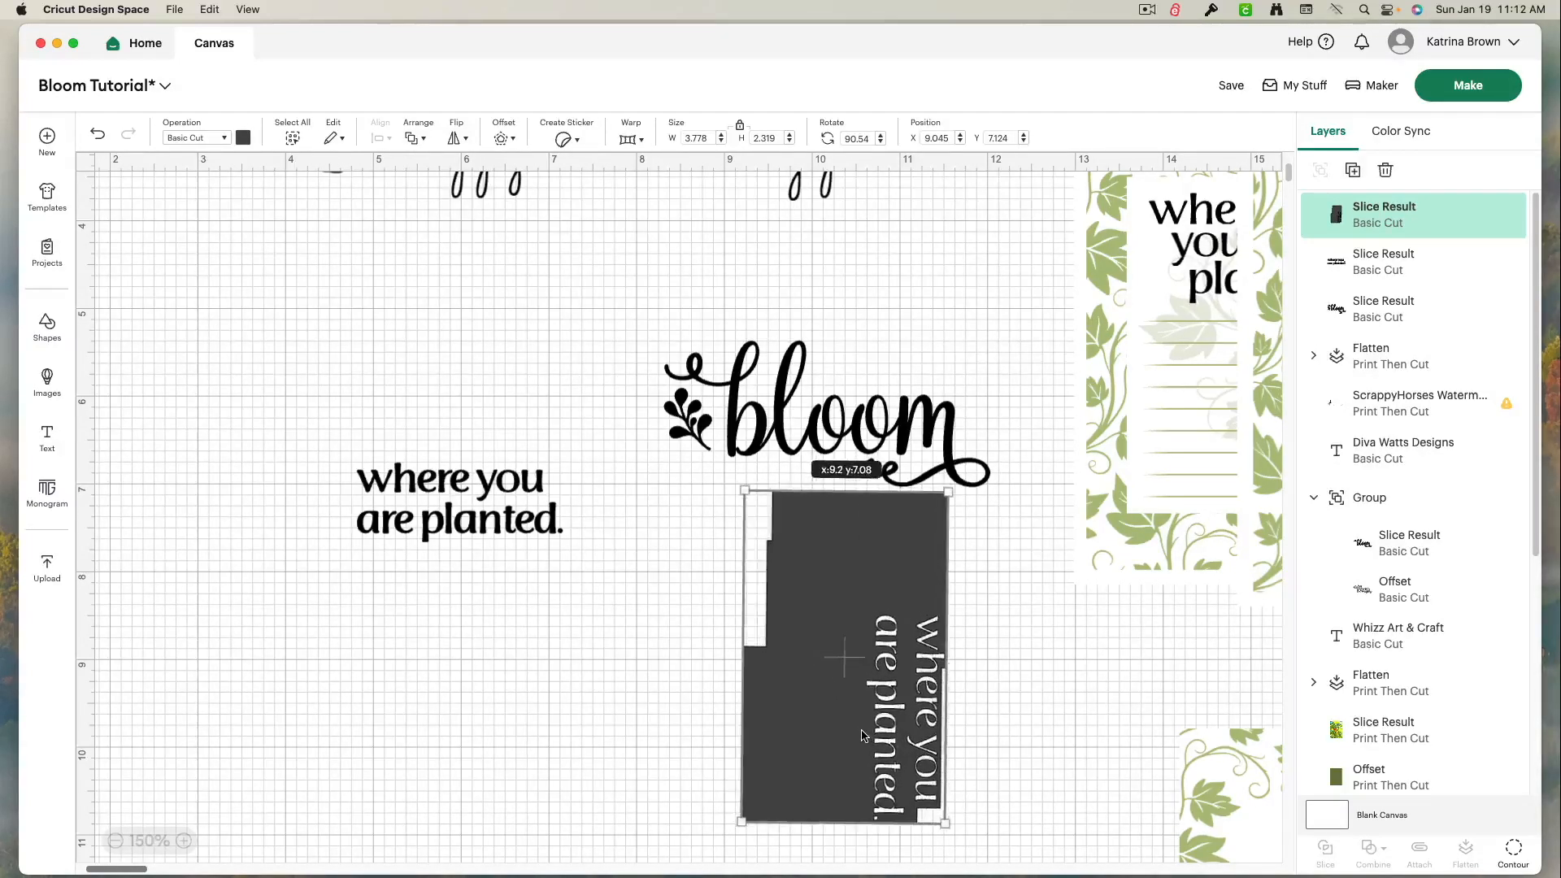
Step: Slice the lower sprig off the bloom word with the cutter shape and delete both cut sprig pieces
drag(816, 272, 943, 707)
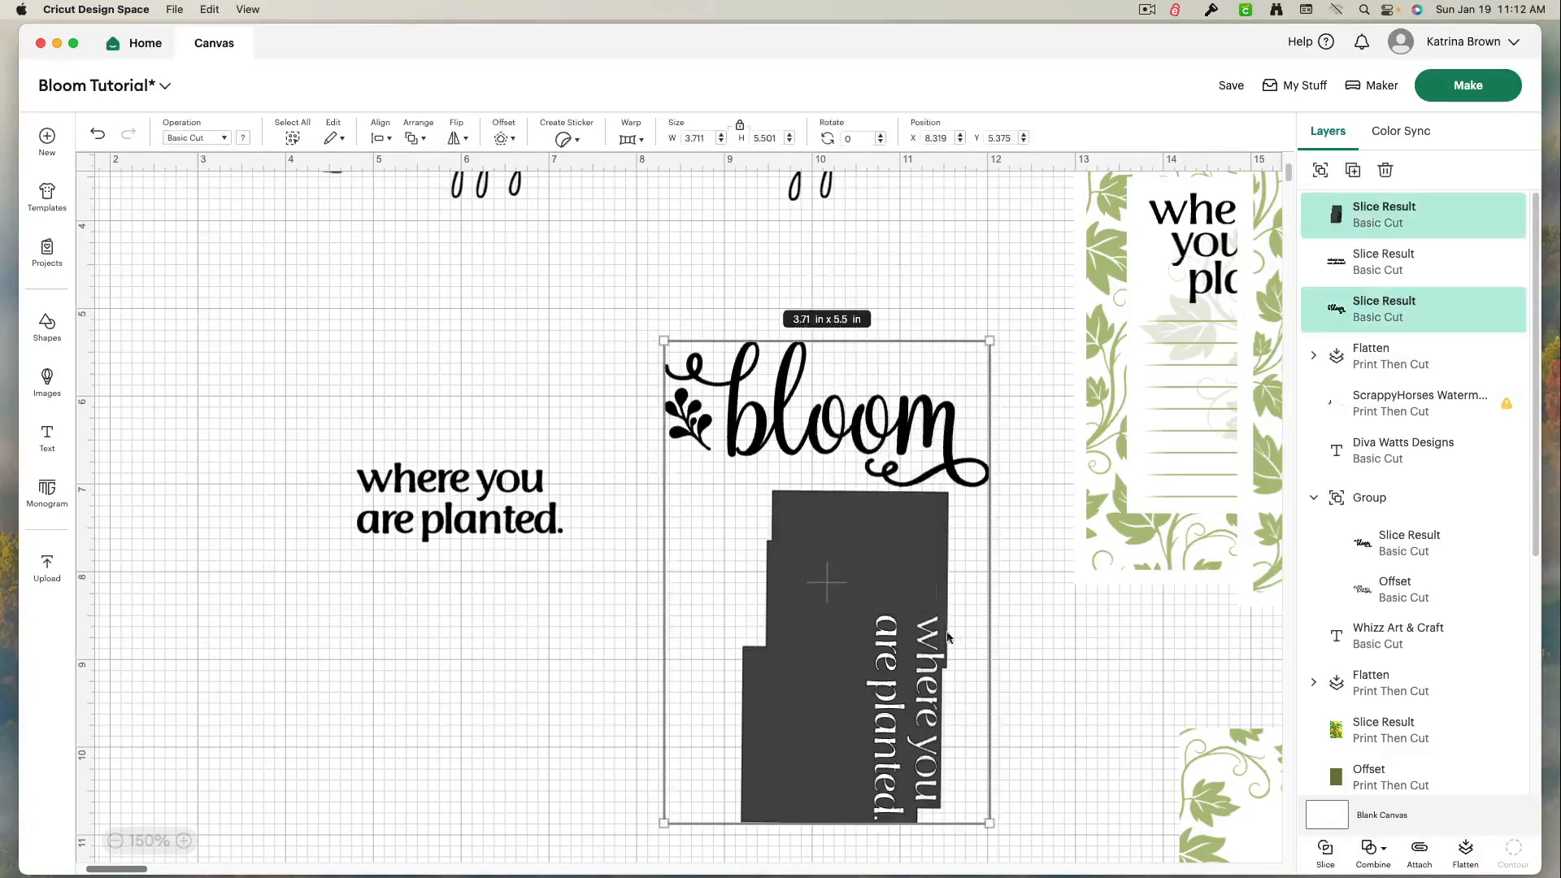
click(1325, 849)
drag(921, 476, 905, 437)
drag(927, 640, 913, 729)
drag(826, 484, 987, 559)
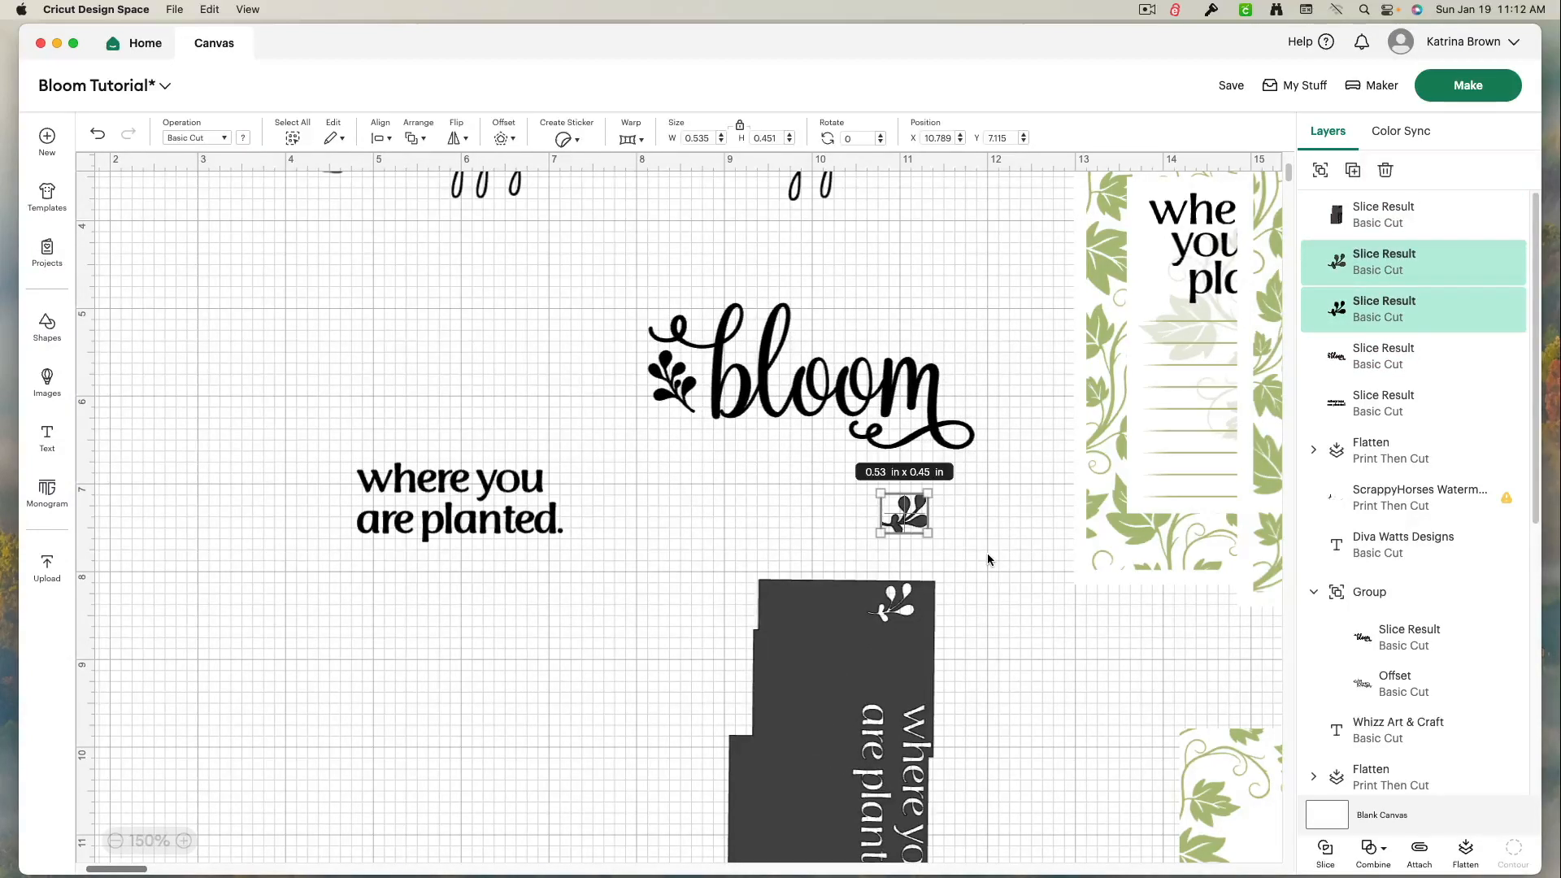
key(Delete)
Step: Spread the bloom word, the gray cutter shape and the "where you are planted." phrase apart on the canvas
click(769, 401)
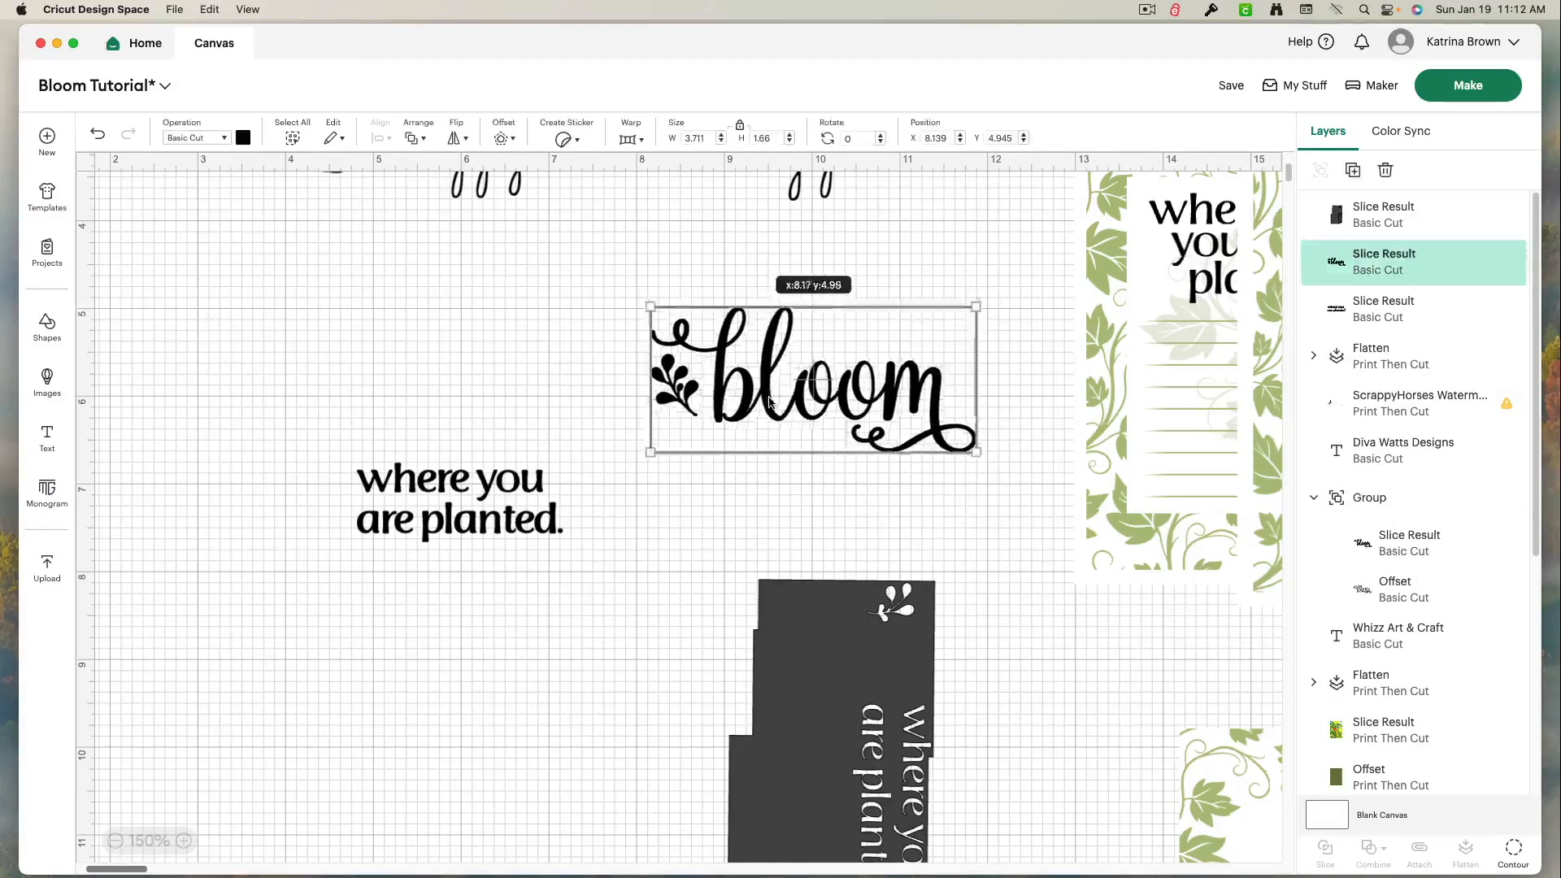
drag(768, 401, 783, 425)
drag(802, 614, 661, 593)
drag(429, 529, 253, 555)
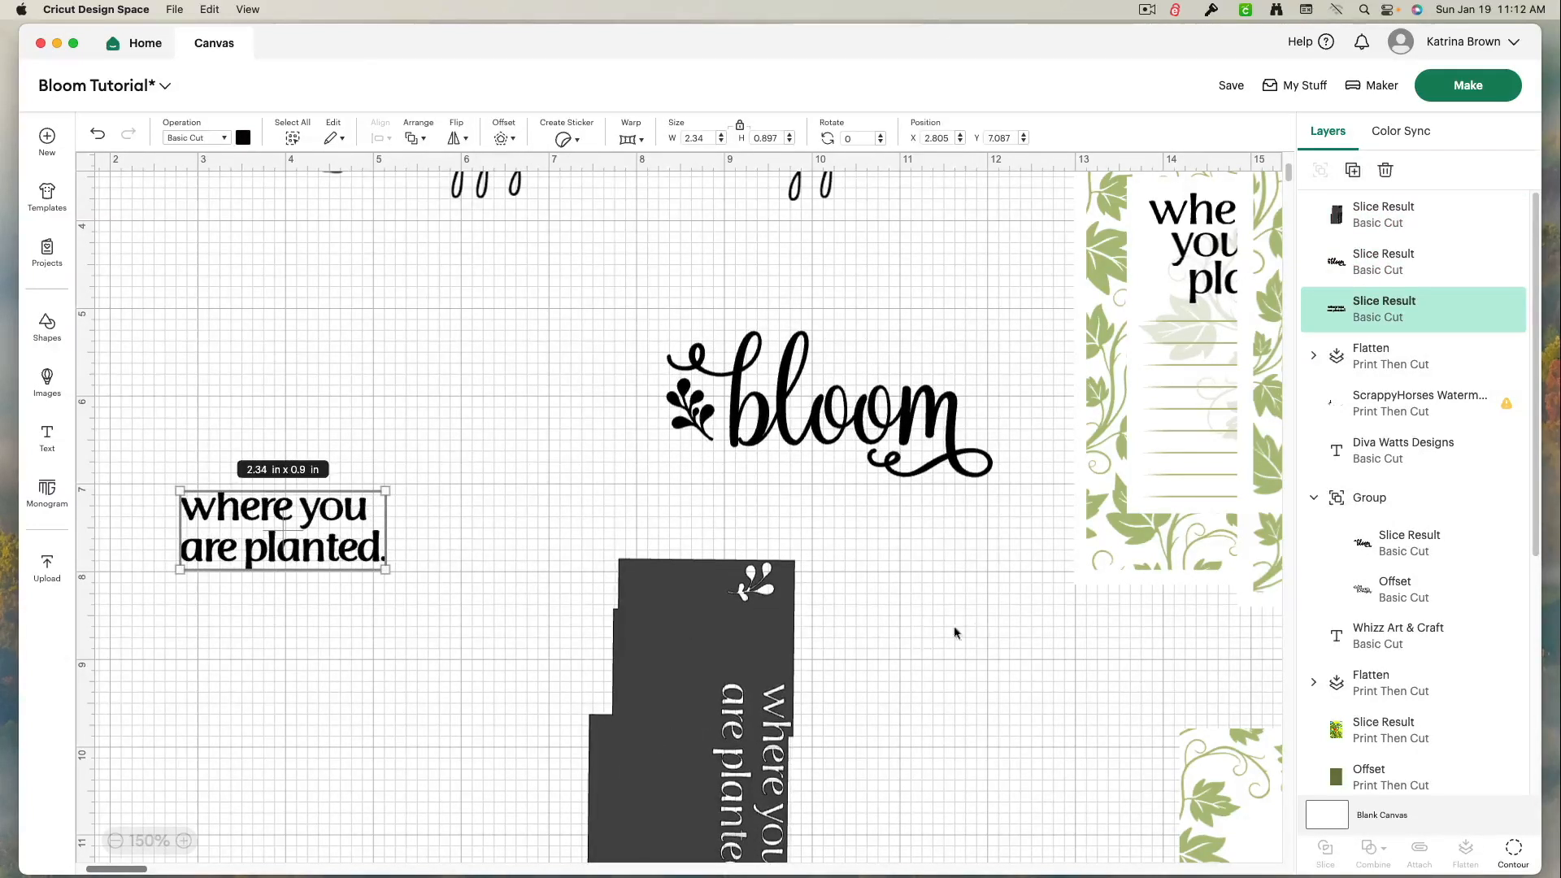
Step: Rotate the gray cutter shape to about 181° and place it over the sprig beside the bloom word
click(739, 624)
click(806, 545)
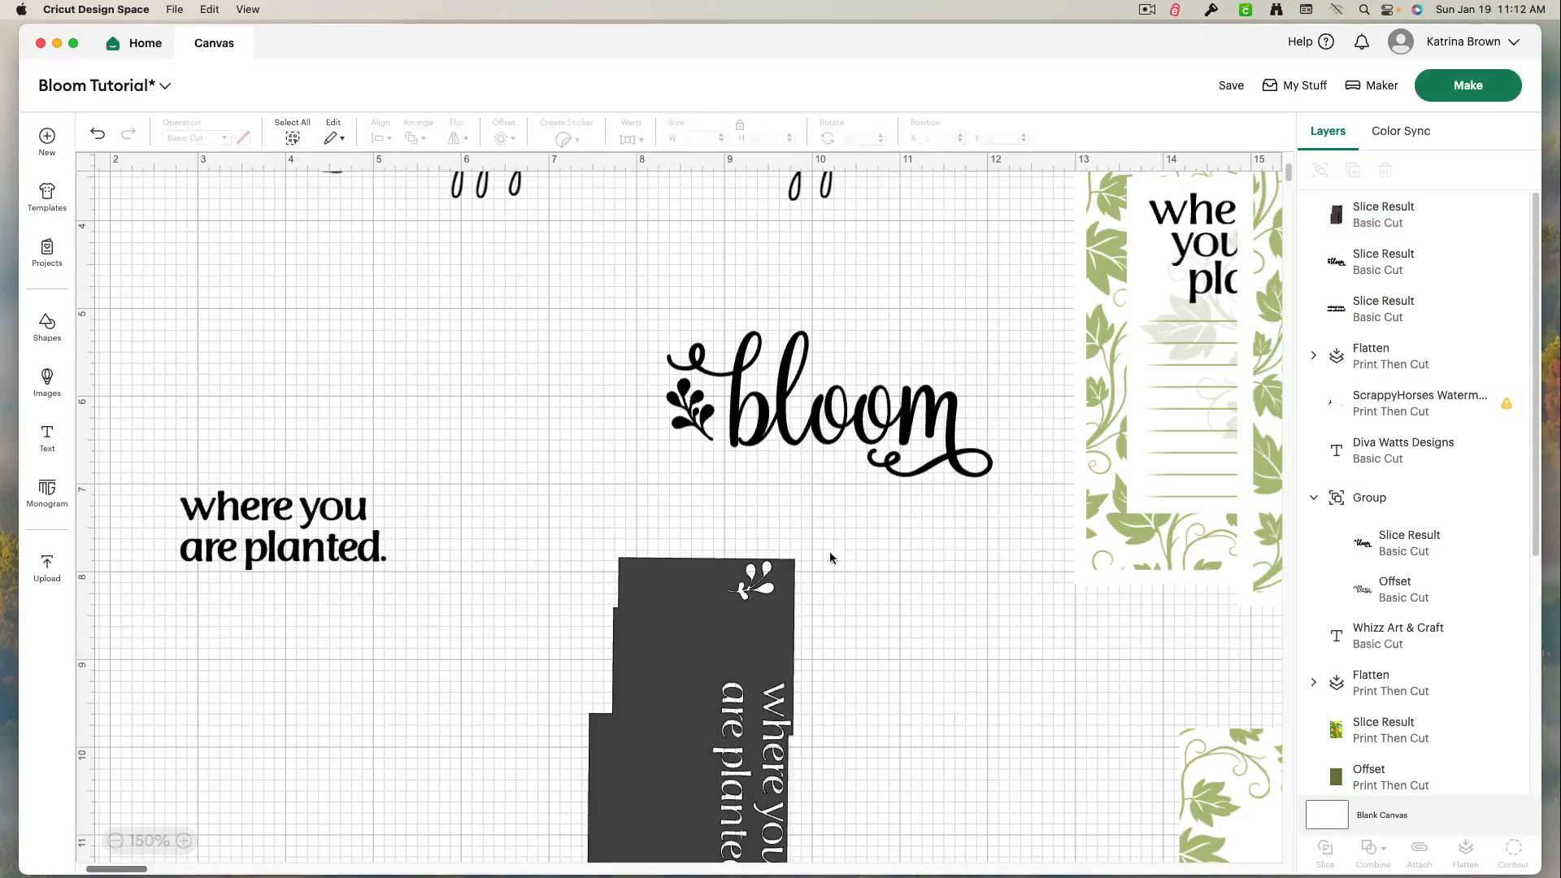
click(790, 571)
drag(801, 543, 824, 698)
drag(807, 574, 695, 534)
drag(643, 725, 569, 543)
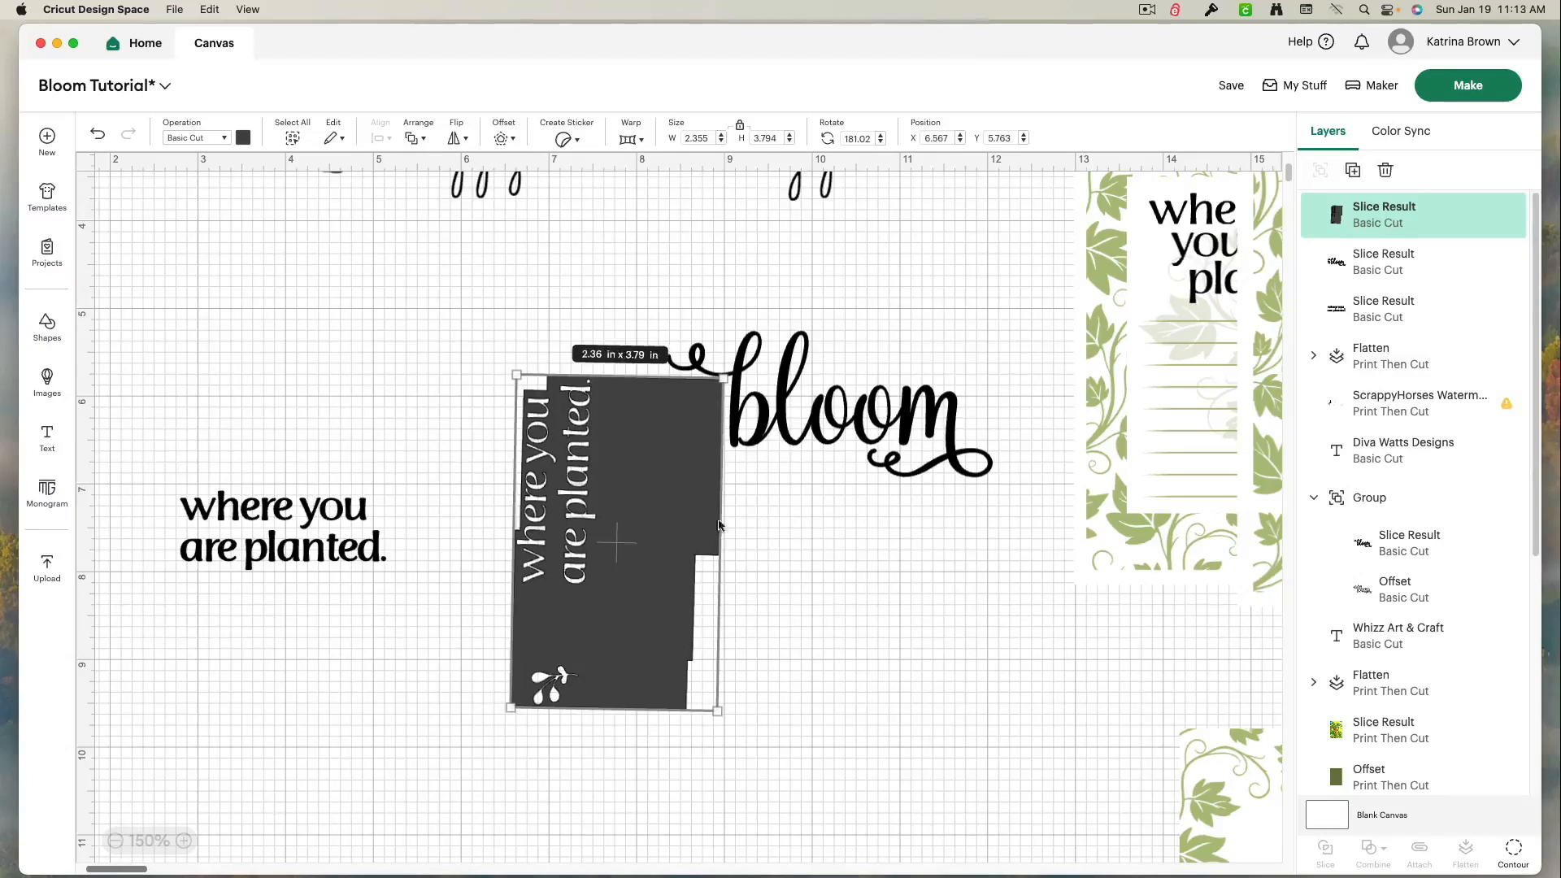
click(857, 525)
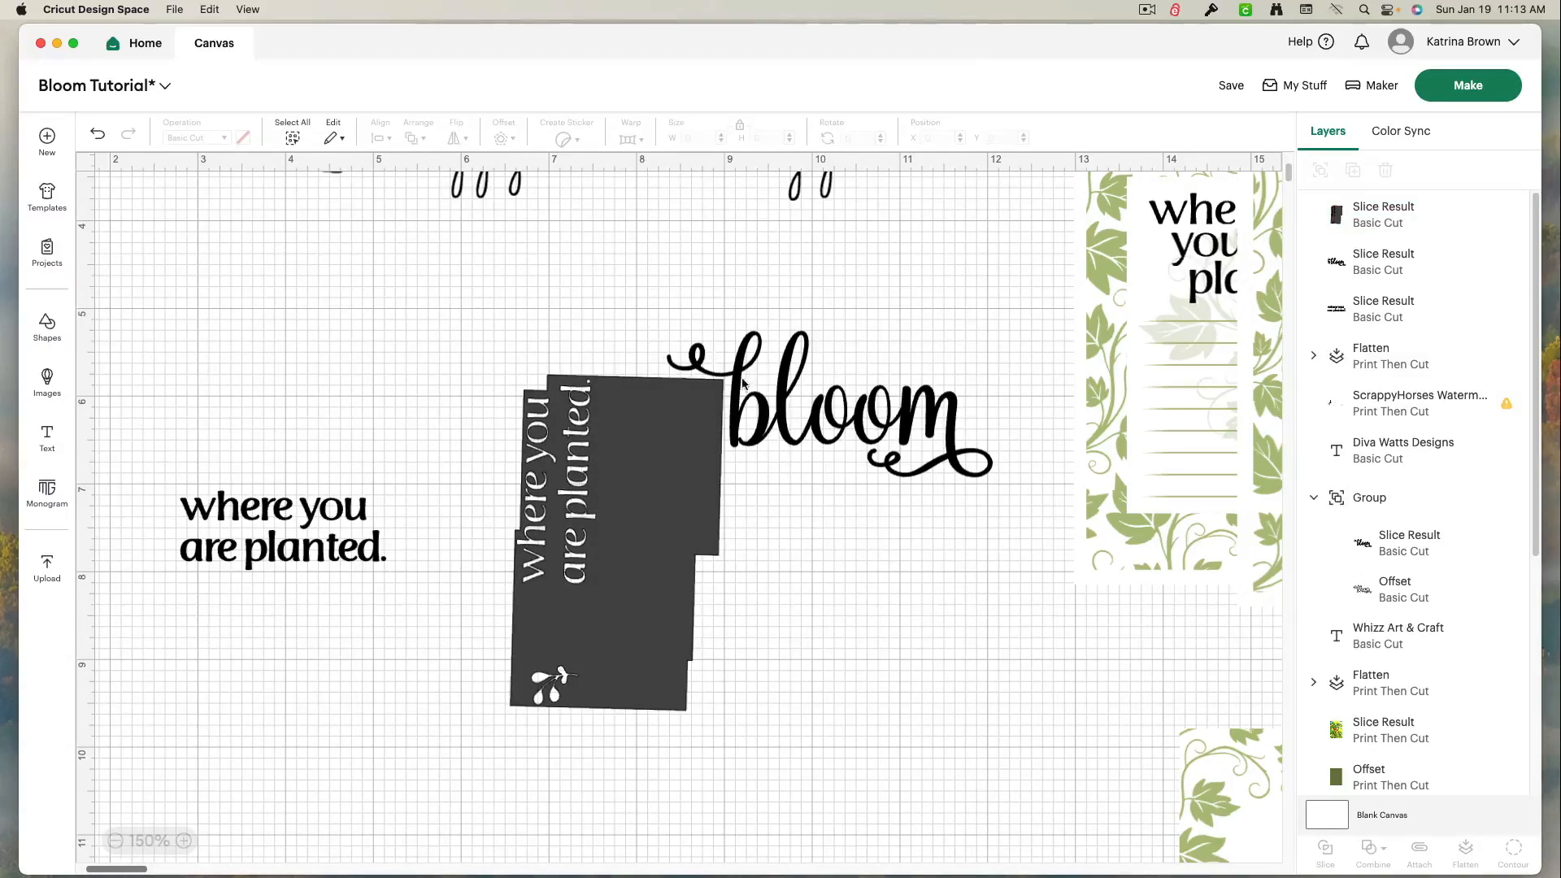
Step: Slice the remaining sprig off the bloom word, then delete the cutter shape and both cut sprig pieces
drag(603, 294, 860, 519)
click(1325, 849)
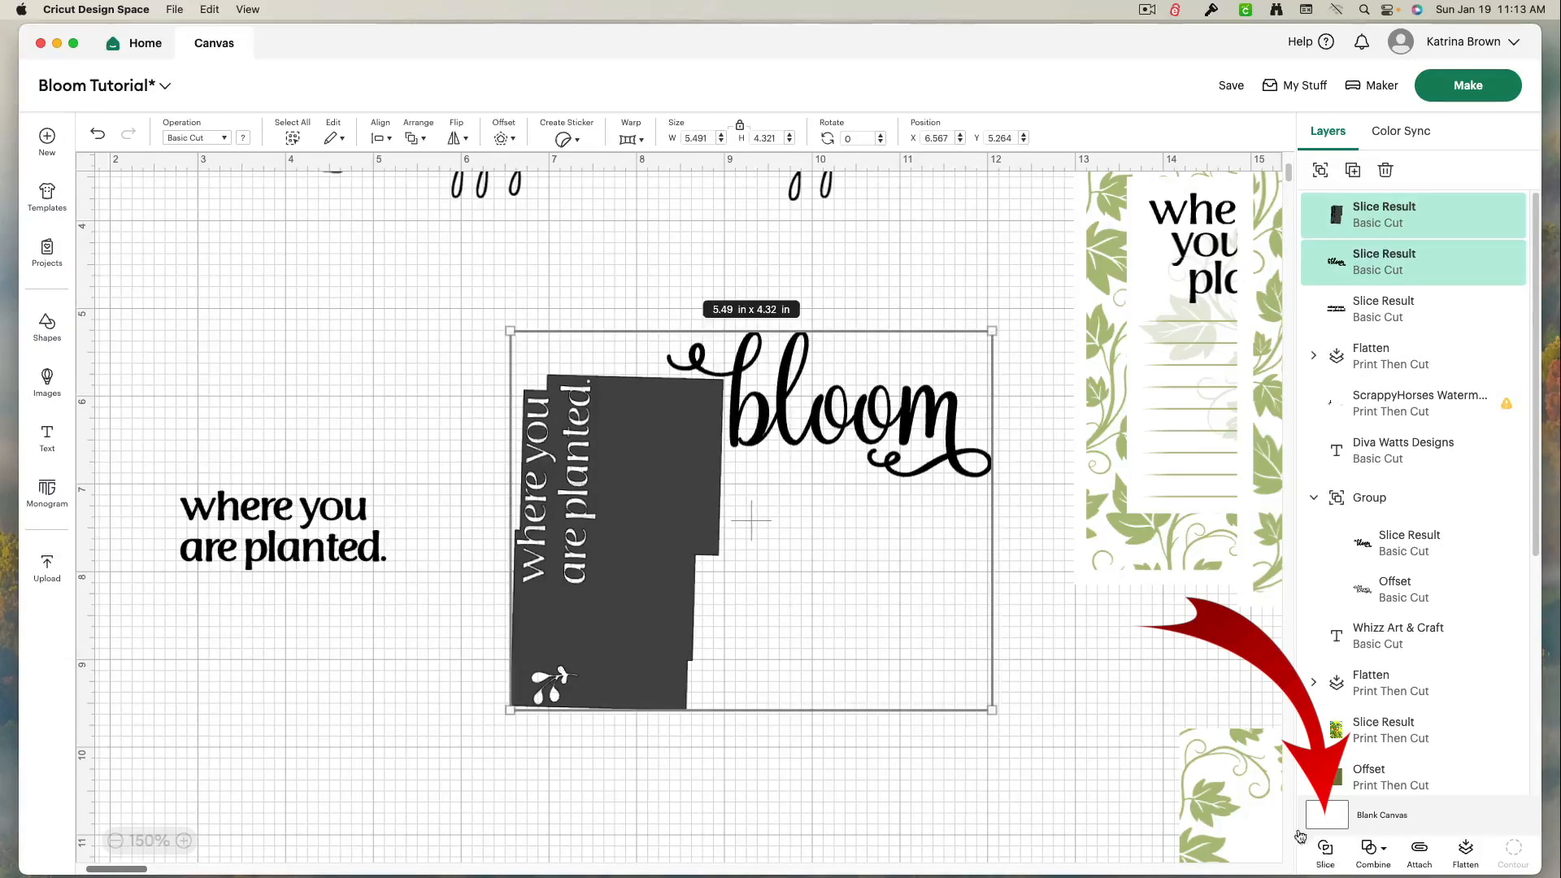
click(885, 481)
drag(885, 482, 1048, 797)
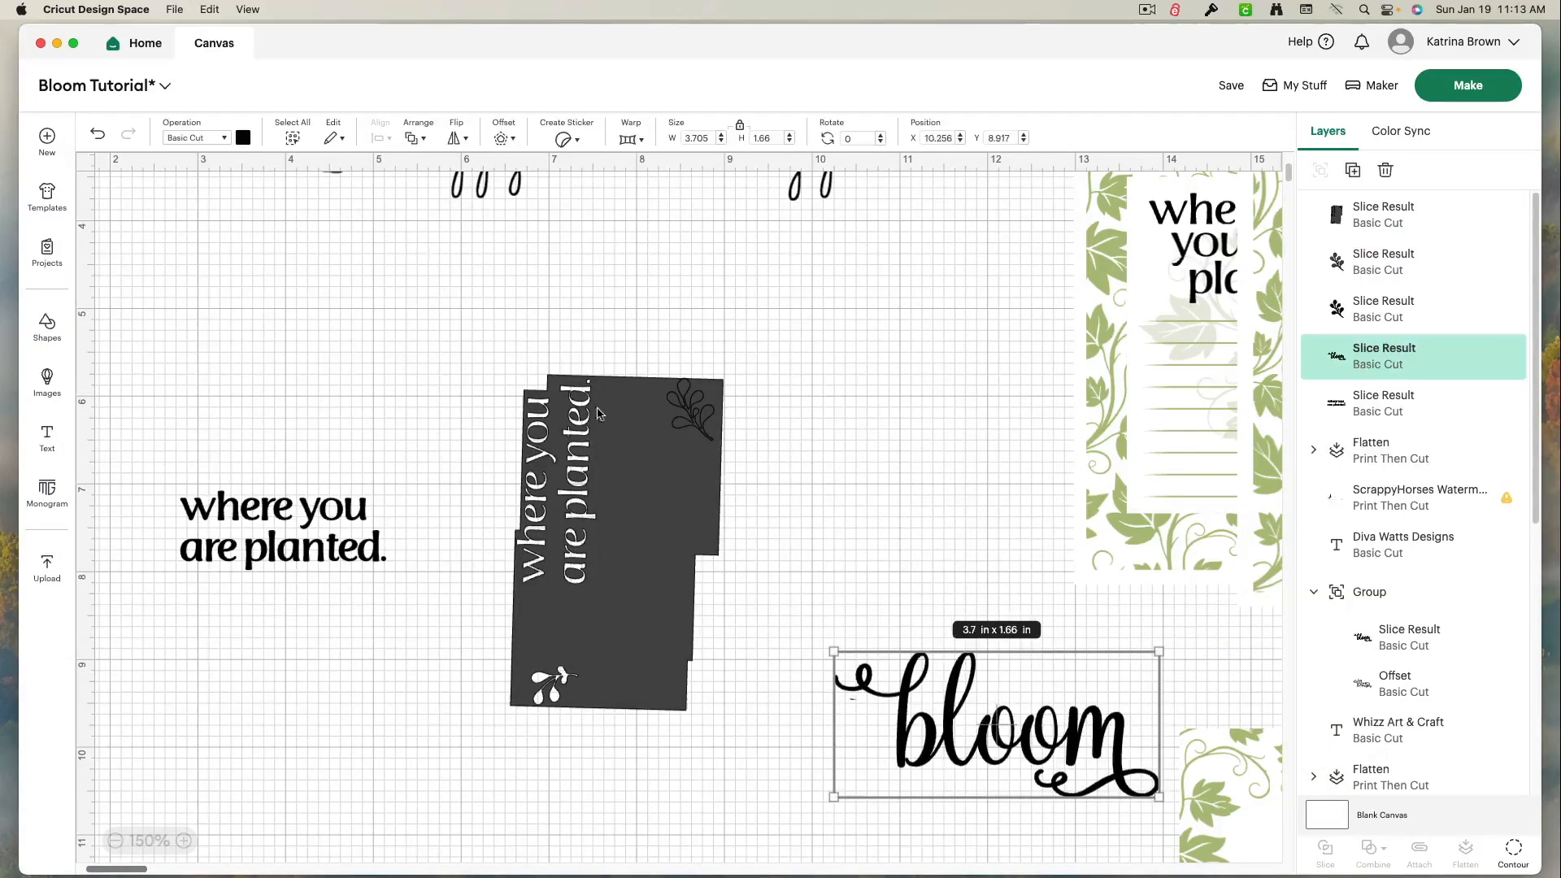
drag(462, 308, 766, 520)
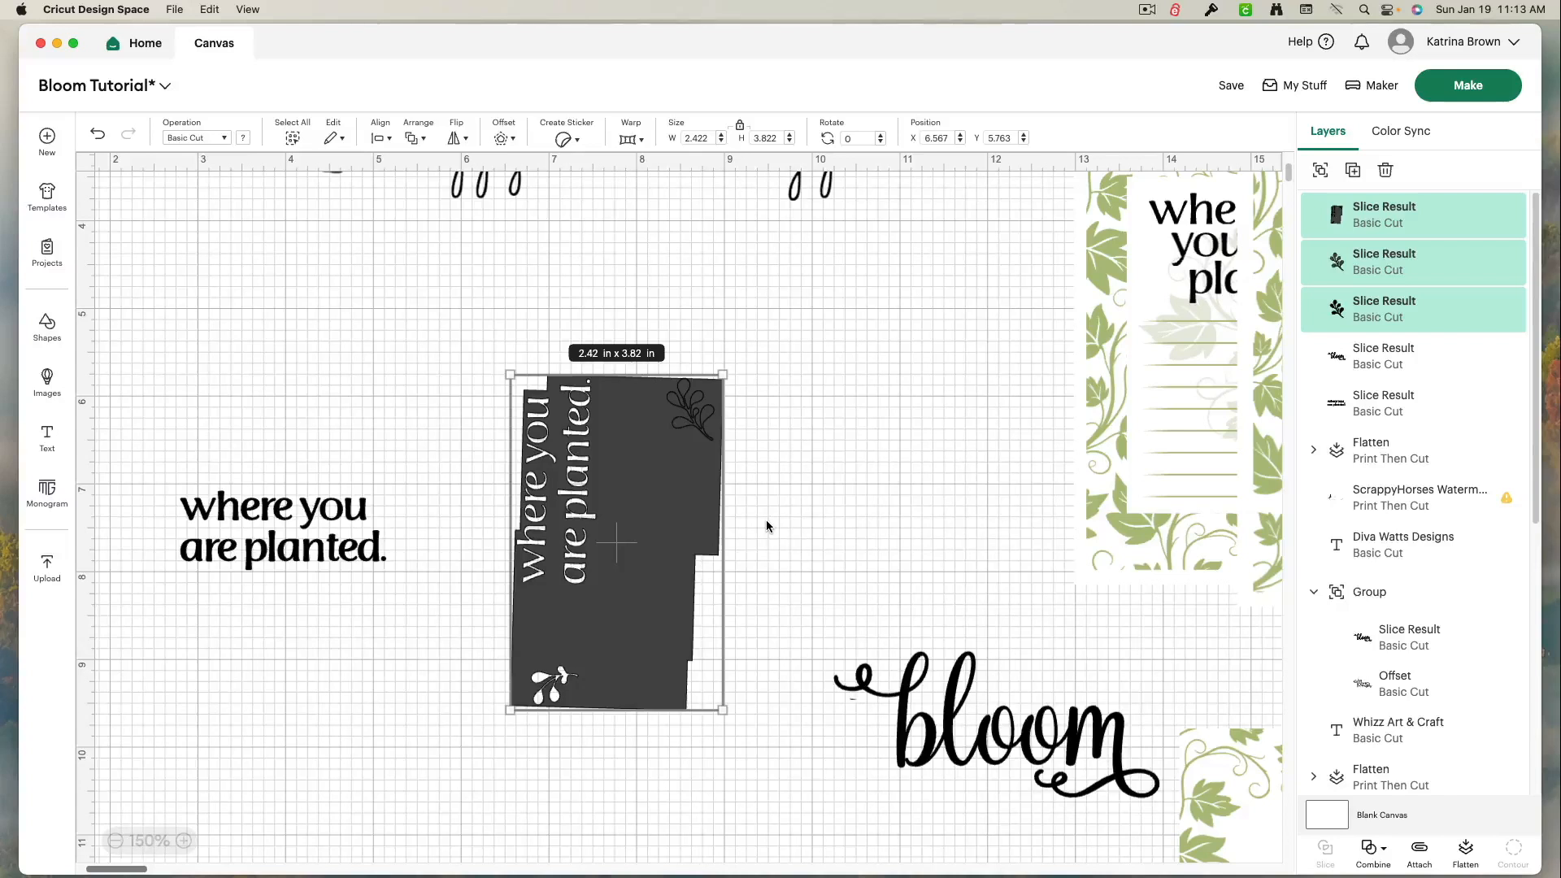
key(Delete)
drag(876, 711, 622, 439)
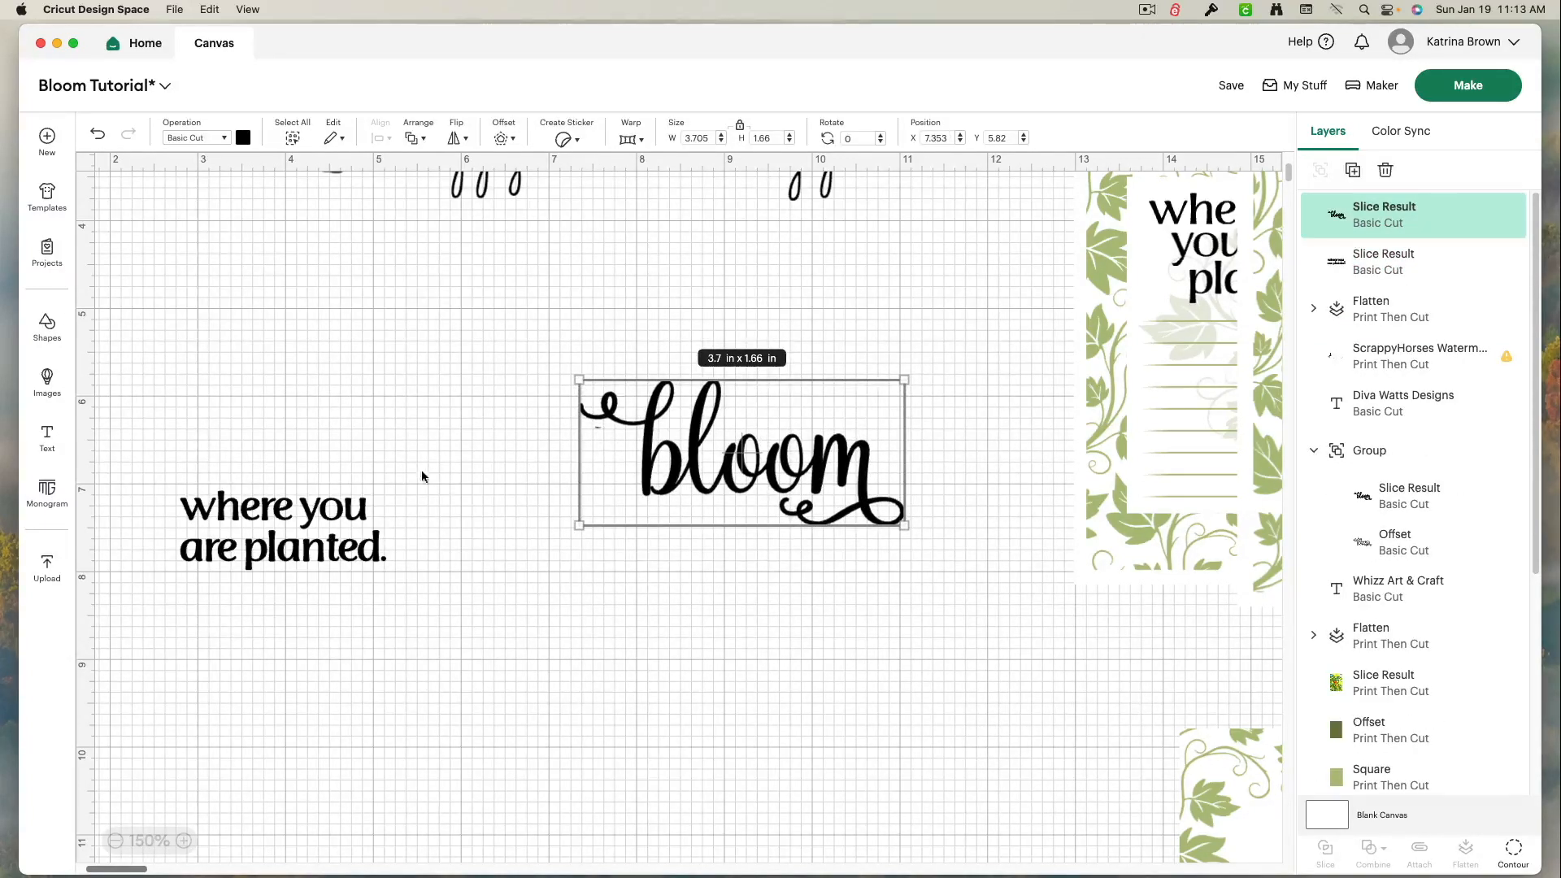
Step: Add a circle over the stray mark below bloom's opening swirl, slice the mark off and delete the leftover pieces
click(47, 325)
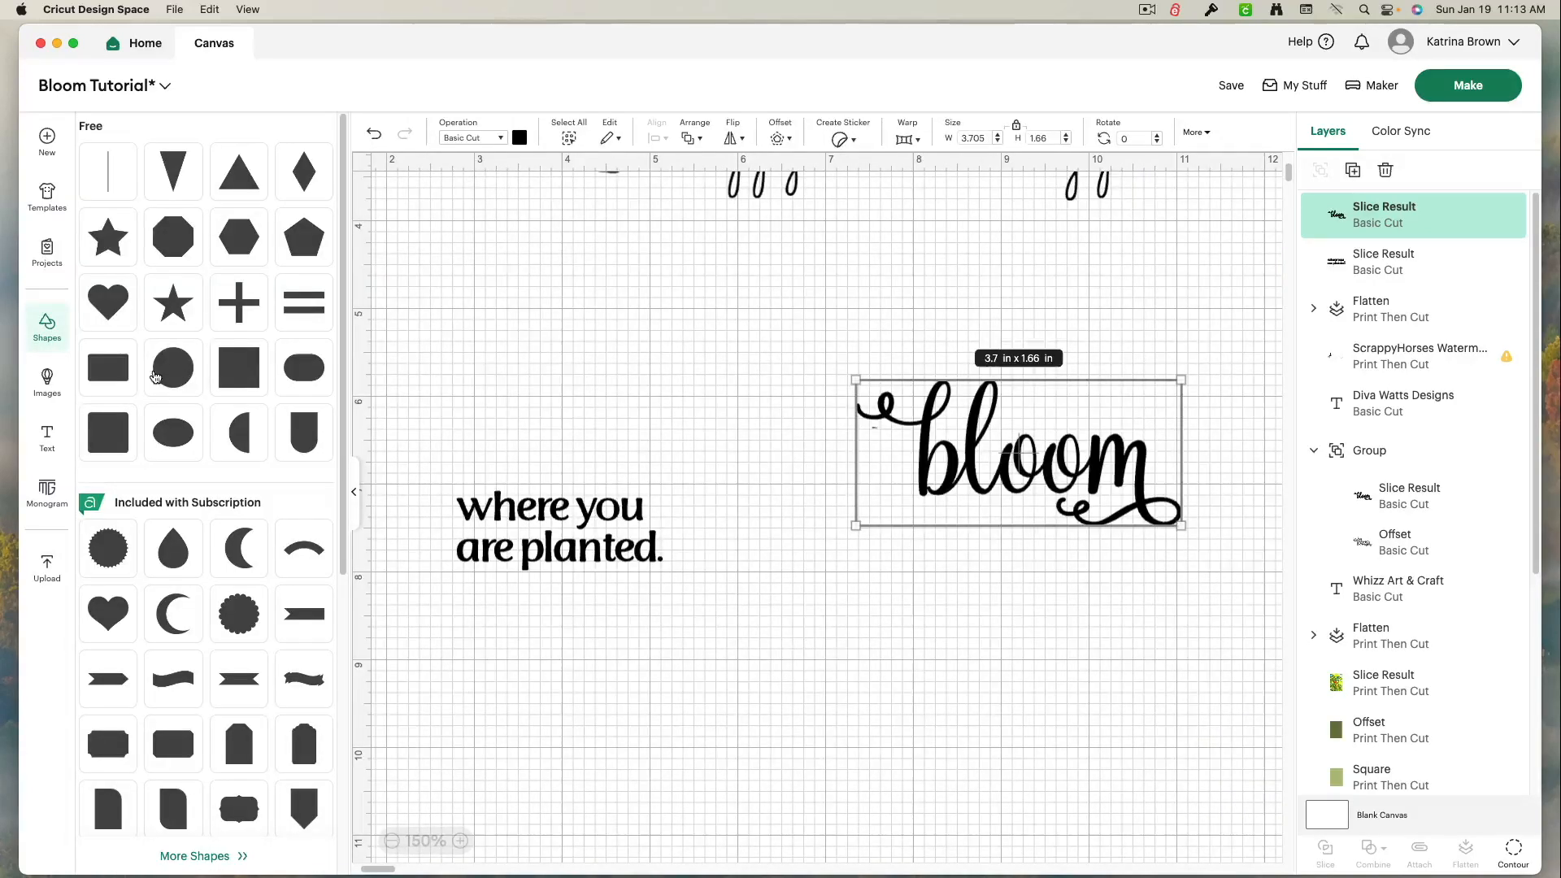
click(167, 372)
drag(464, 317, 790, 521)
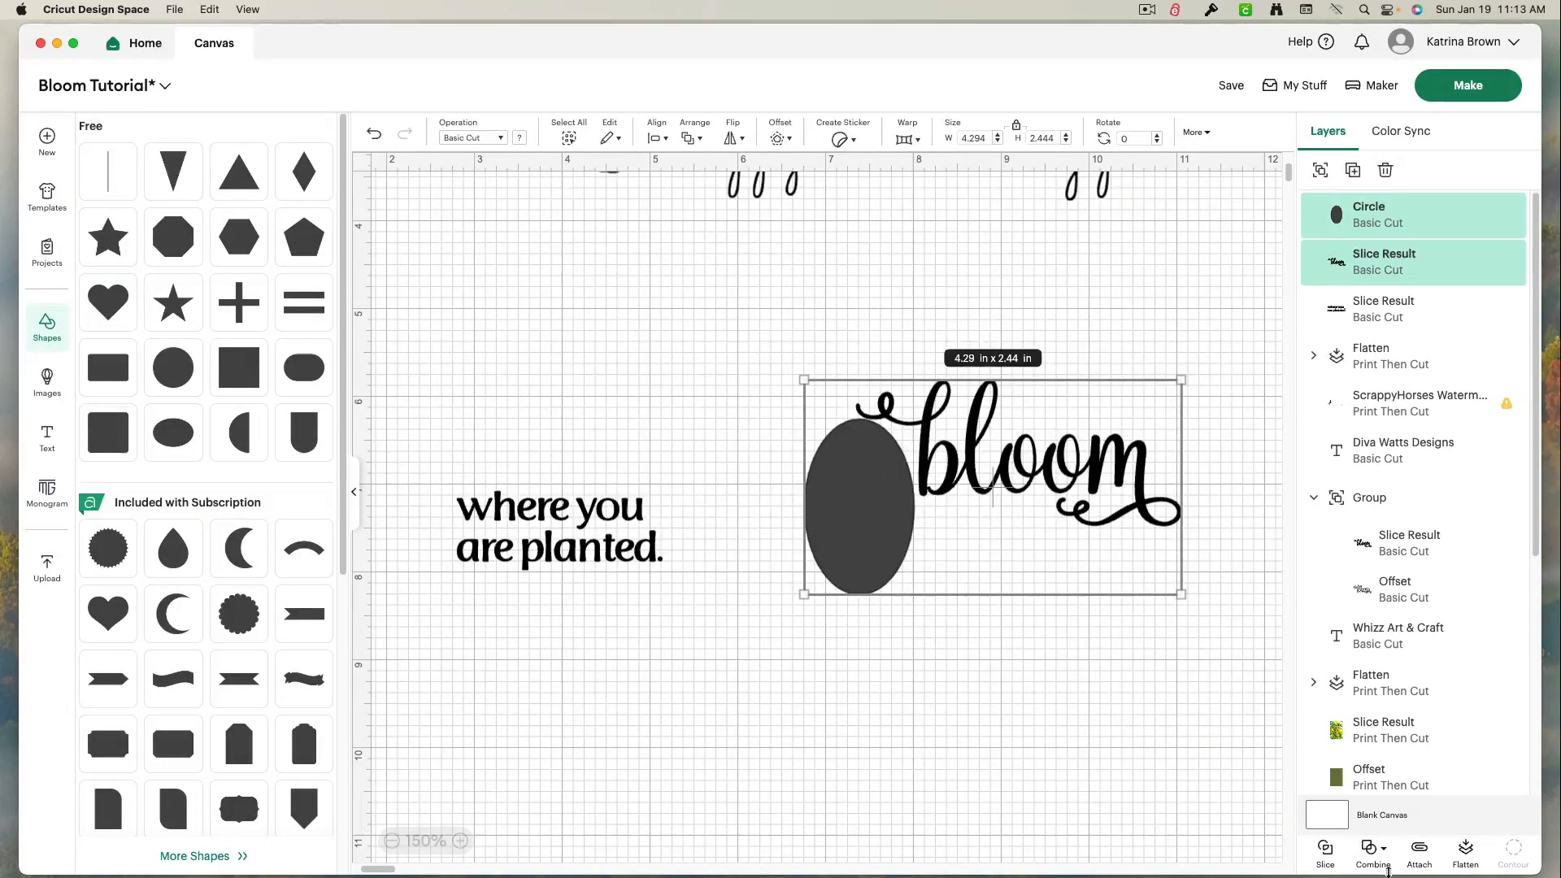
click(1325, 849)
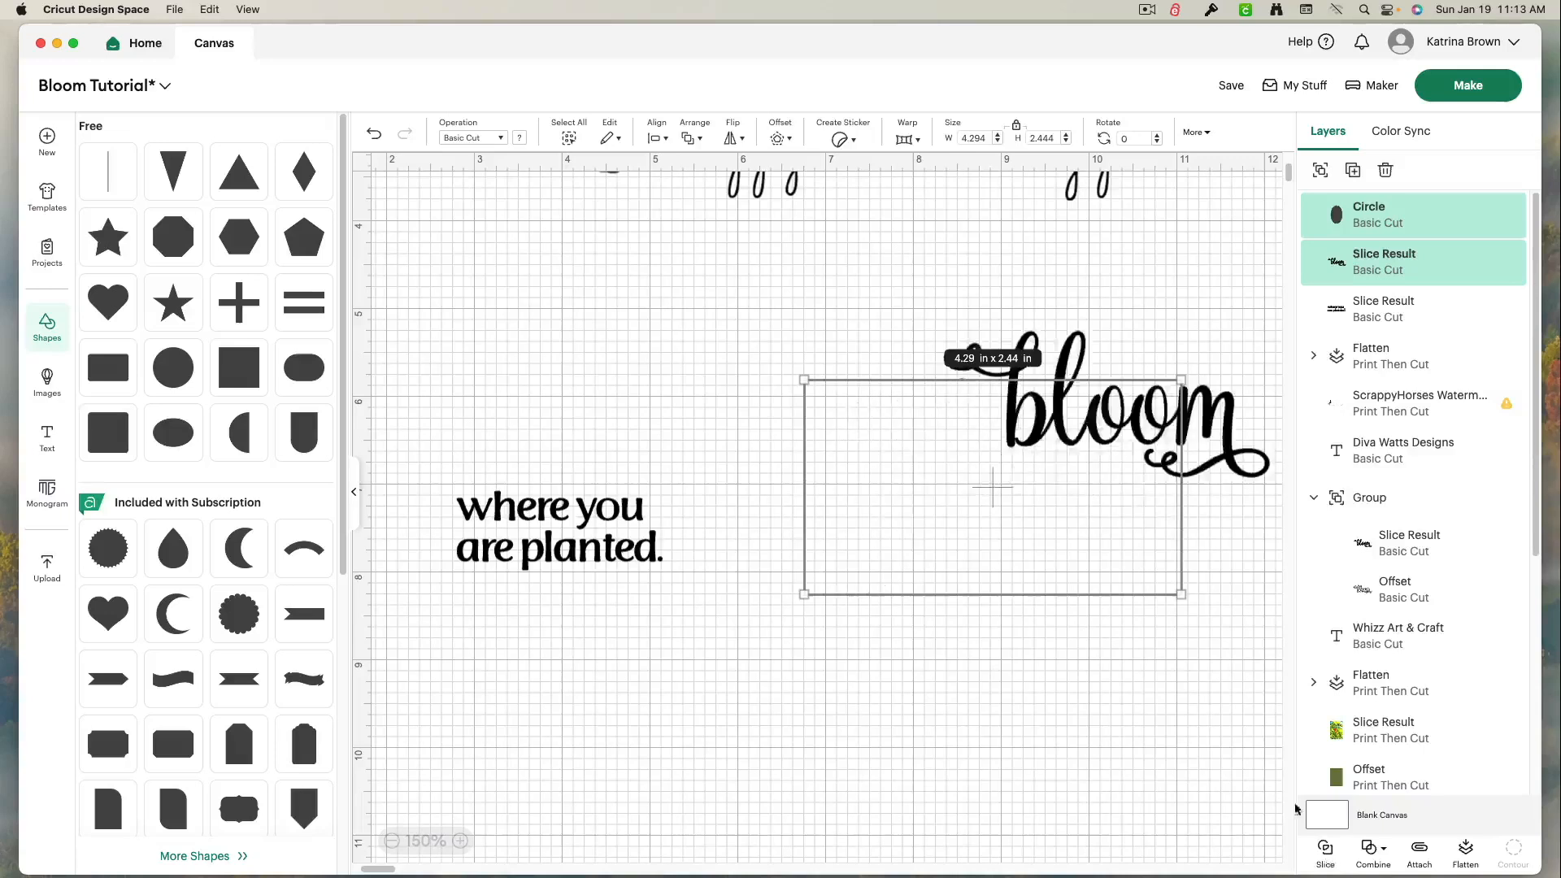
drag(781, 405, 898, 476)
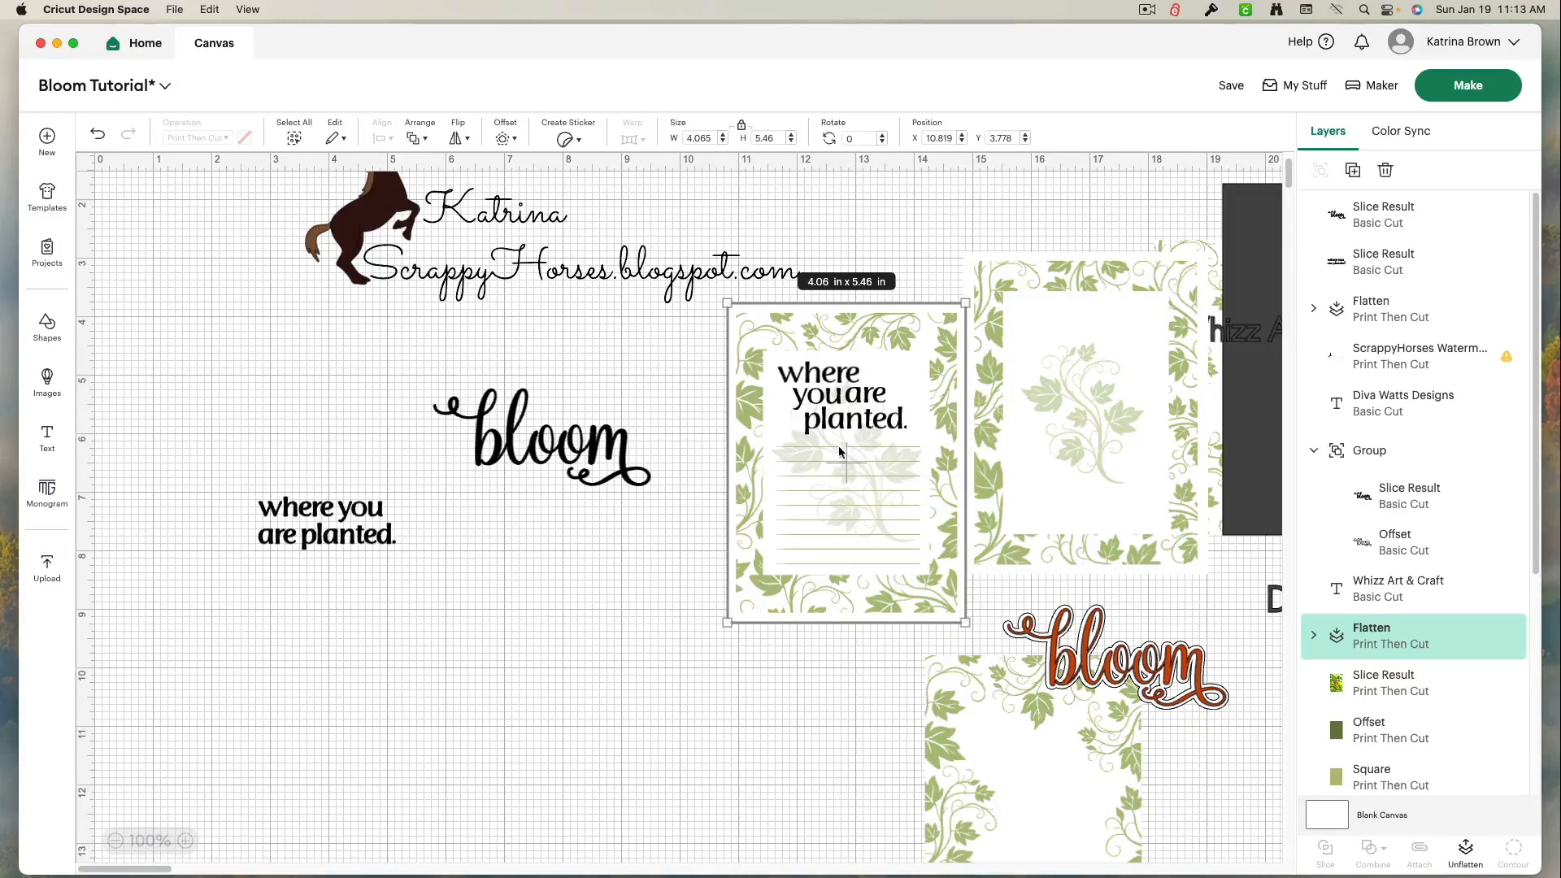
Step: Move the bloom word and phrase closer to the lined card, and lay a 2 × 0.722 in rectangle over the word "where"
drag(528, 439, 569, 401)
drag(274, 523, 435, 520)
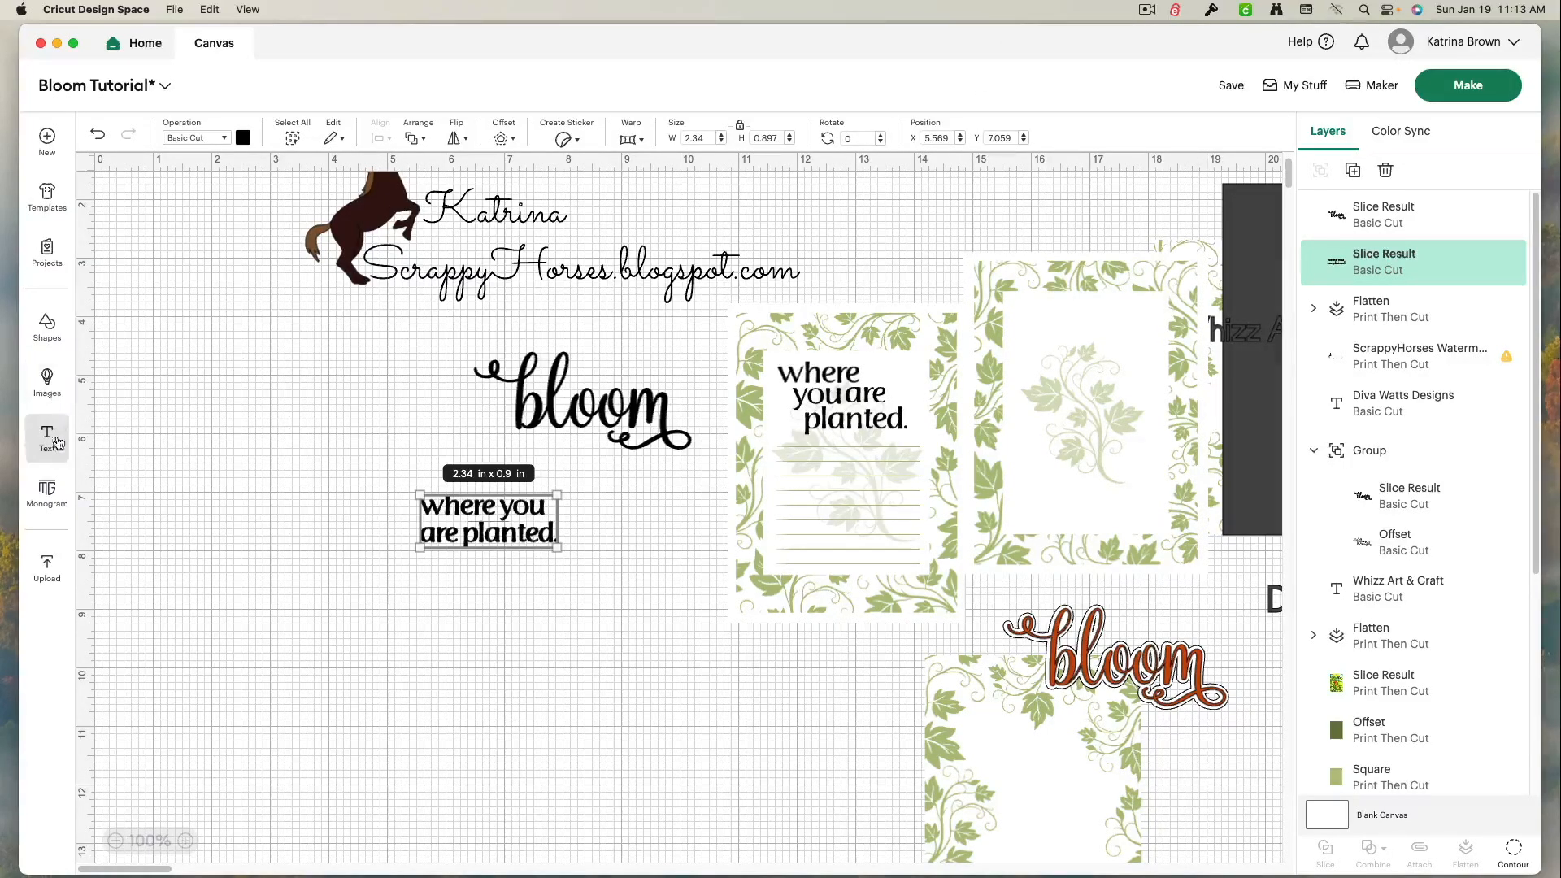
click(51, 325)
click(241, 385)
drag(472, 295, 731, 498)
Step: Duplicate the rectangle twice and set both copies aside, leaving the original over "where"
right_click(731, 497)
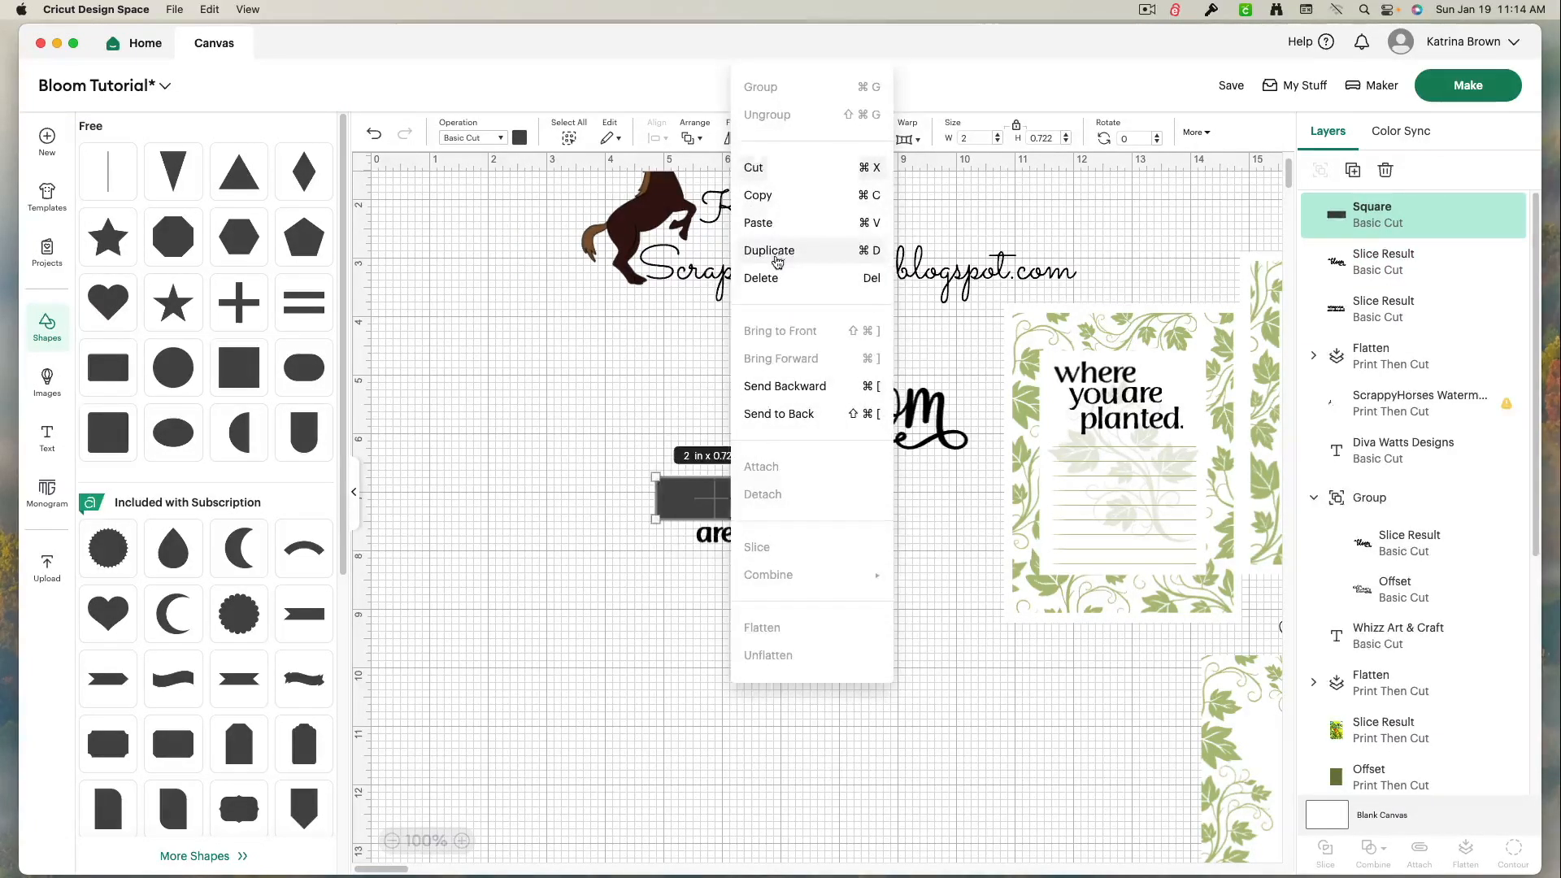
click(778, 261)
right_click(721, 512)
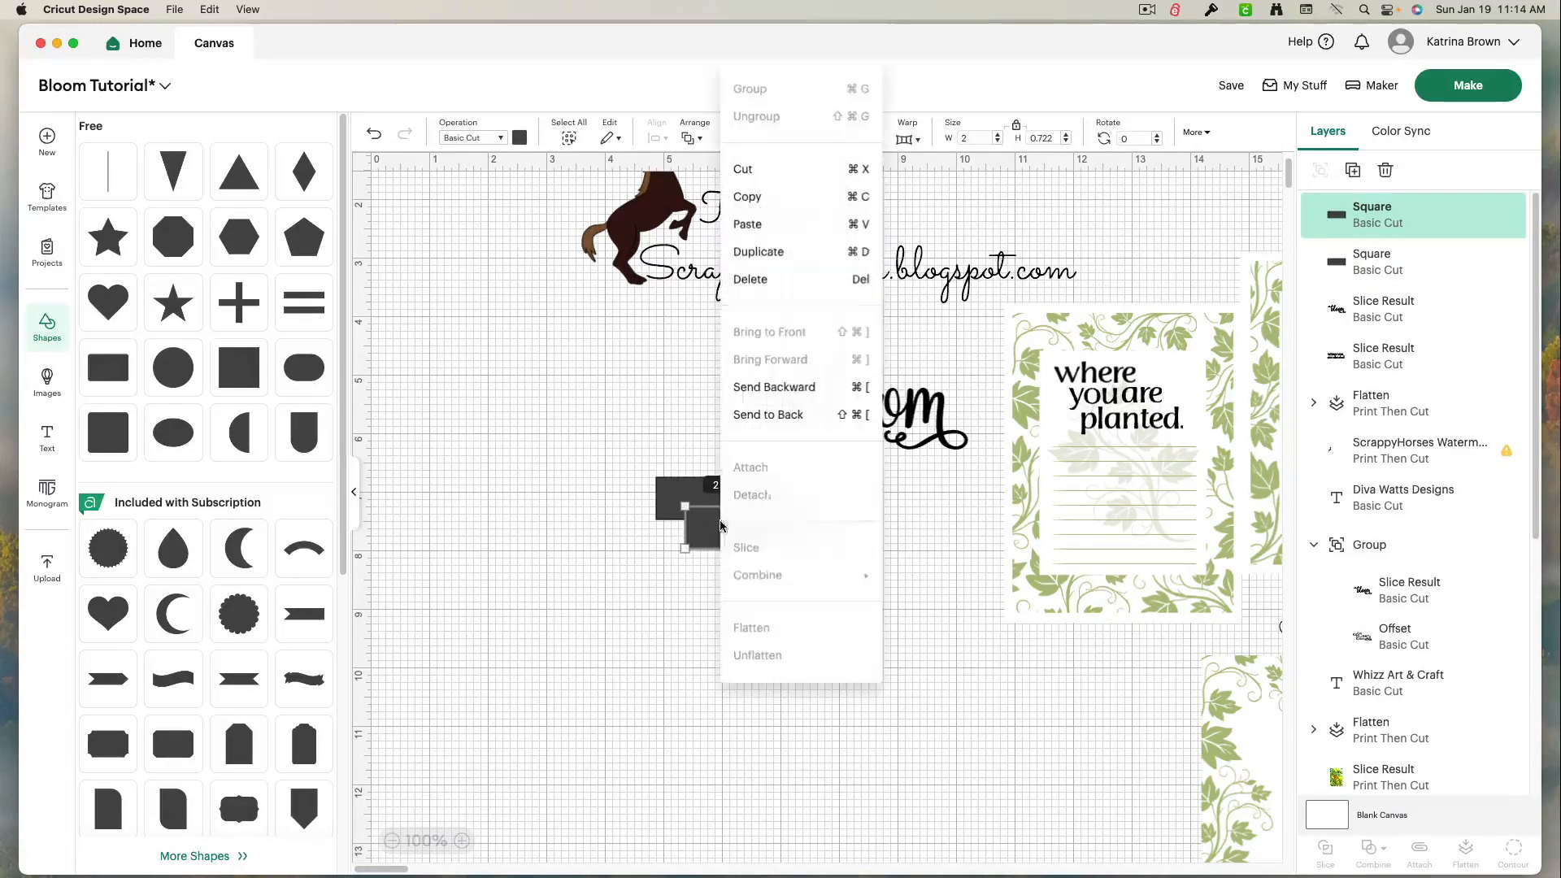
click(762, 251)
drag(744, 564, 509, 408)
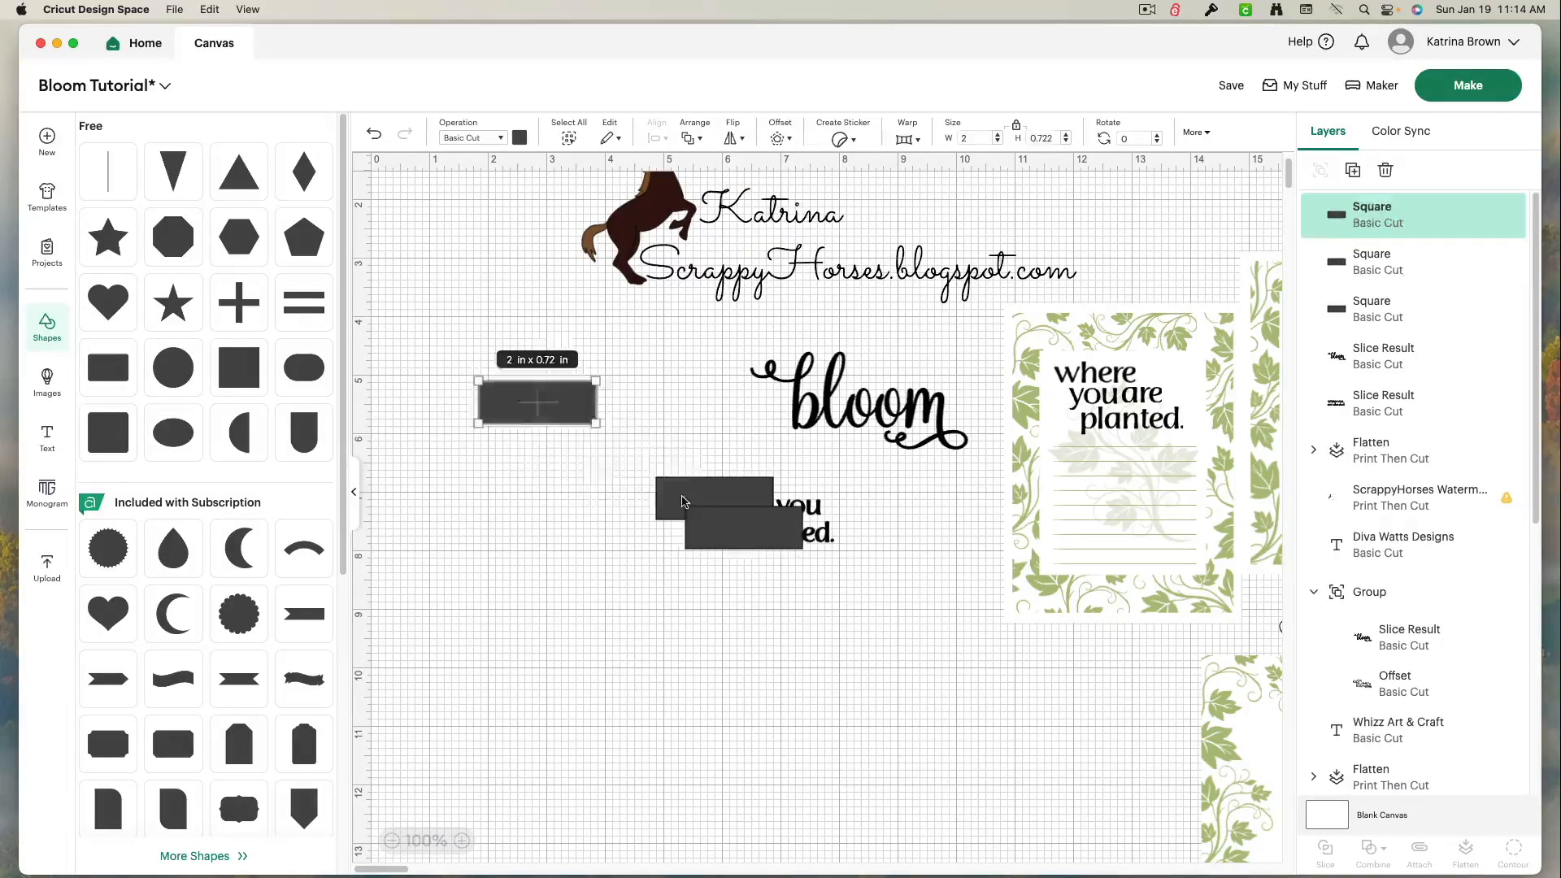
drag(740, 539, 496, 423)
Step: Slice "where" out of the phrase with the rectangle and move the cut word to the side
drag(851, 612, 632, 449)
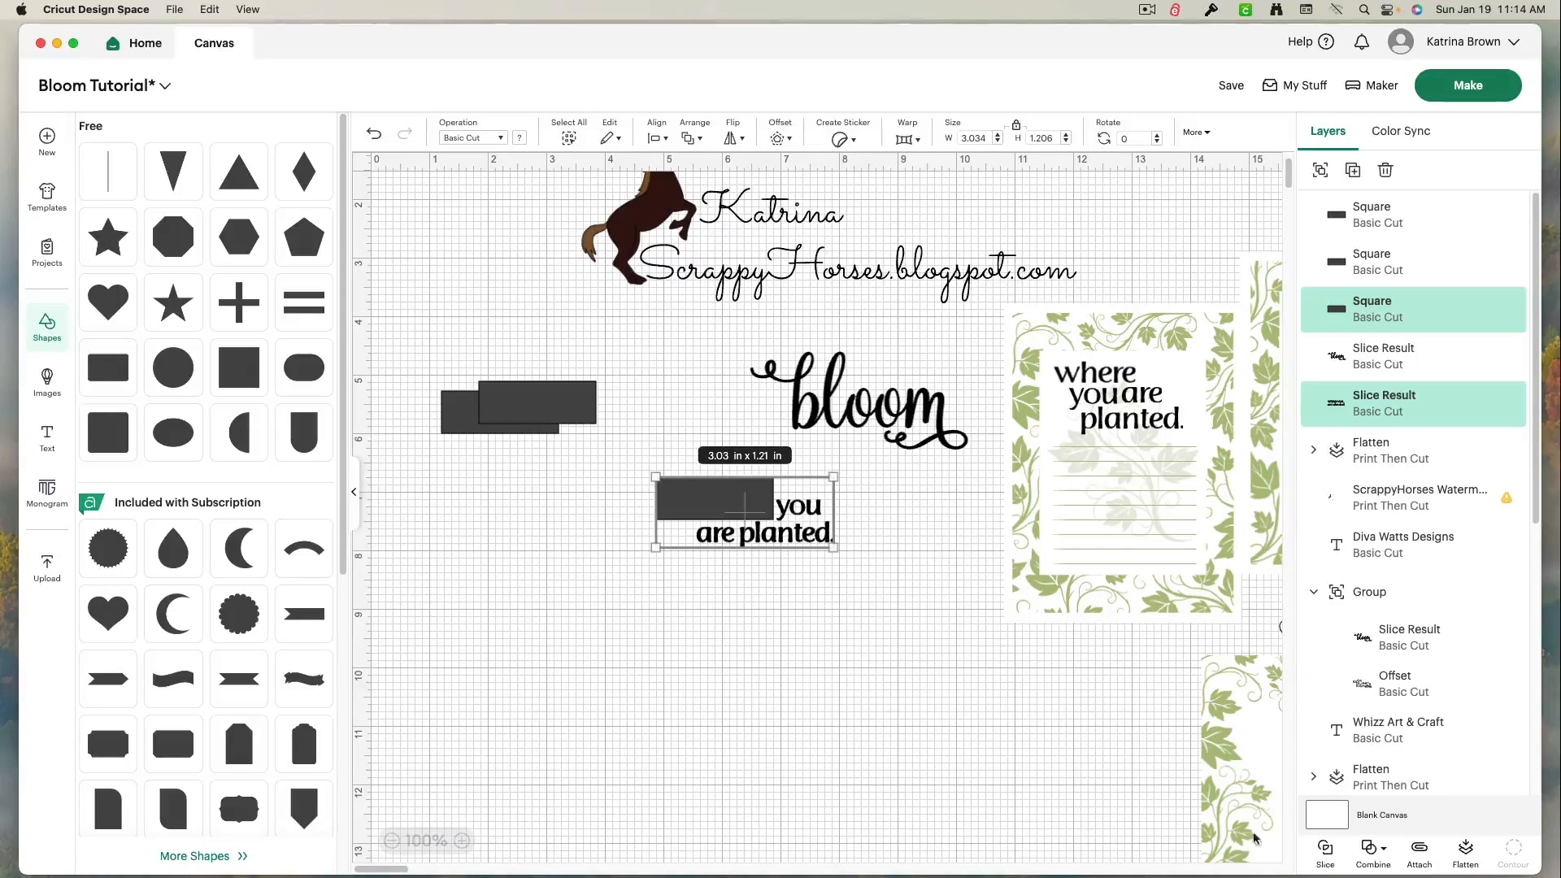
click(1324, 847)
drag(737, 504, 959, 504)
click(799, 510)
drag(799, 511, 798, 518)
Step: Place a spare rectangle over "you" and resize it to about 0.97 × 0.72 in so it covers only that word
drag(558, 413, 823, 509)
click(827, 543)
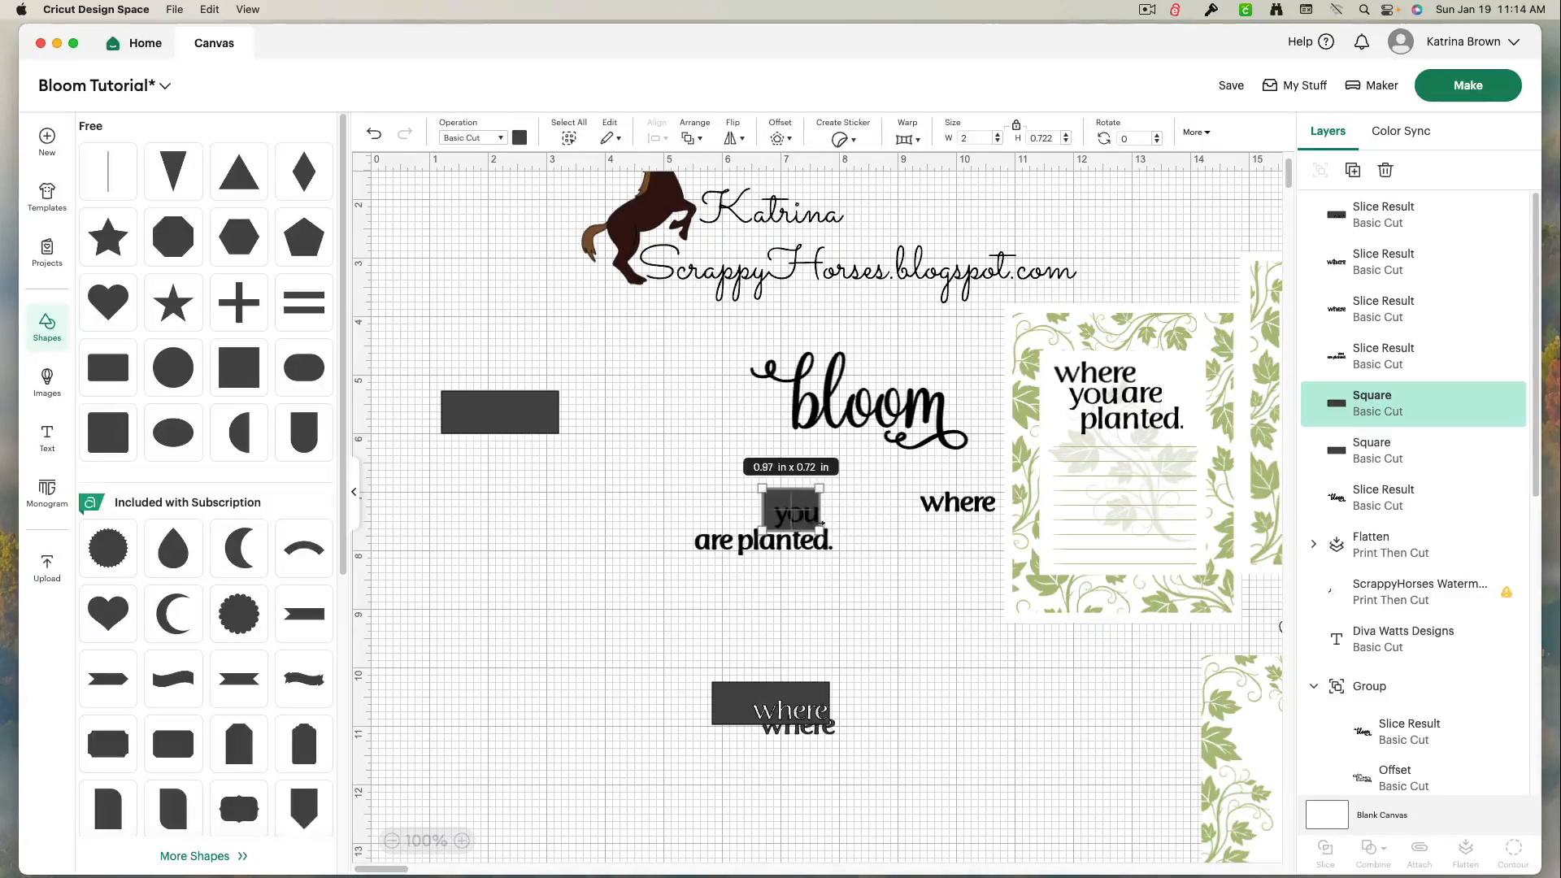
click(790, 539)
click(795, 533)
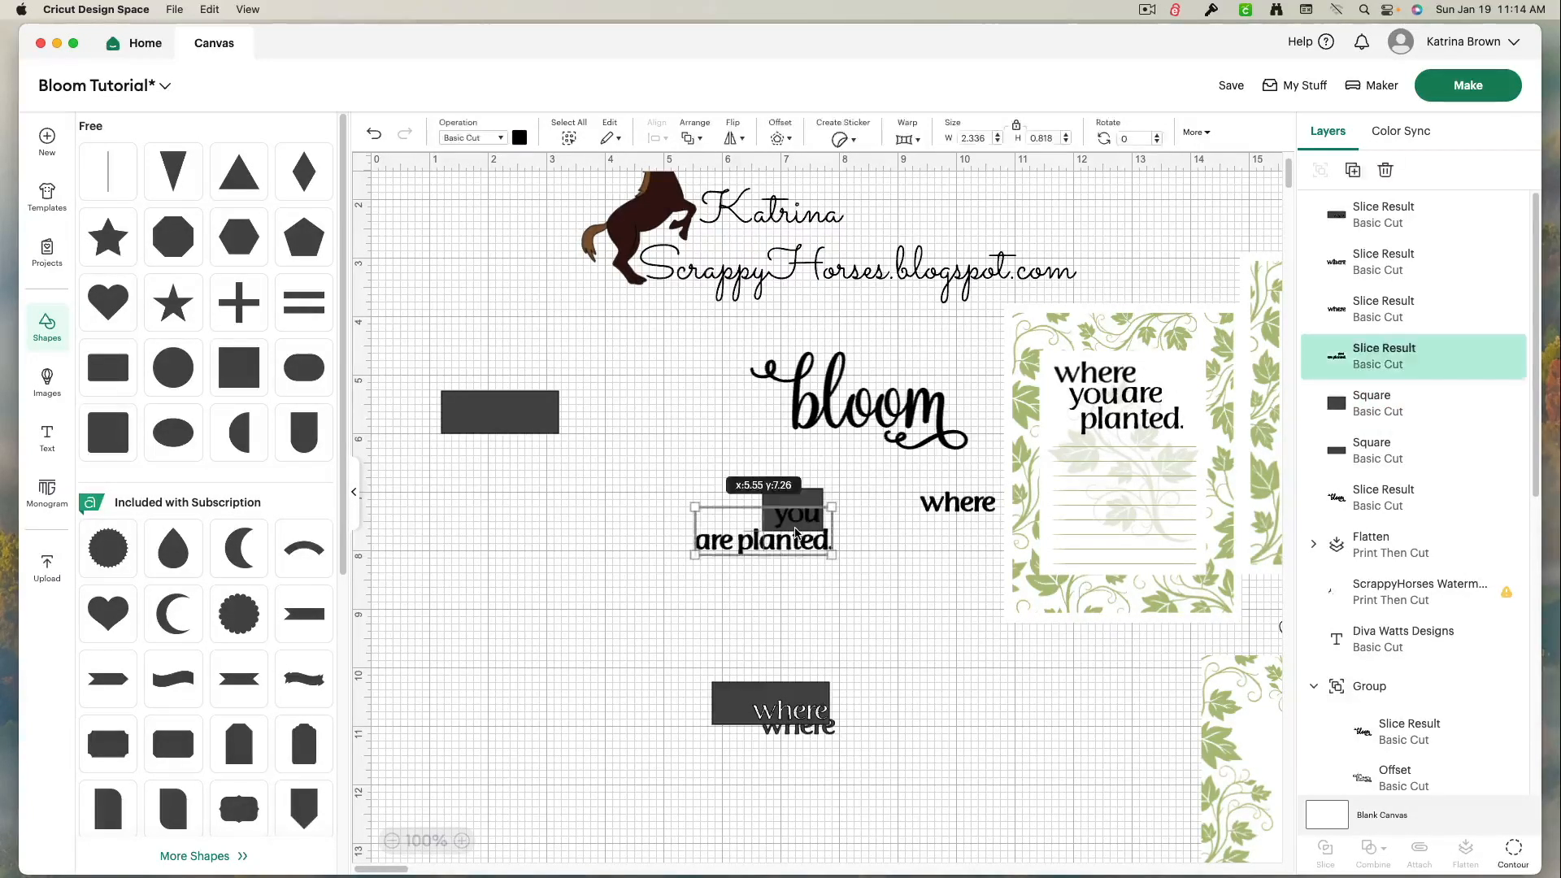
drag(839, 489, 825, 490)
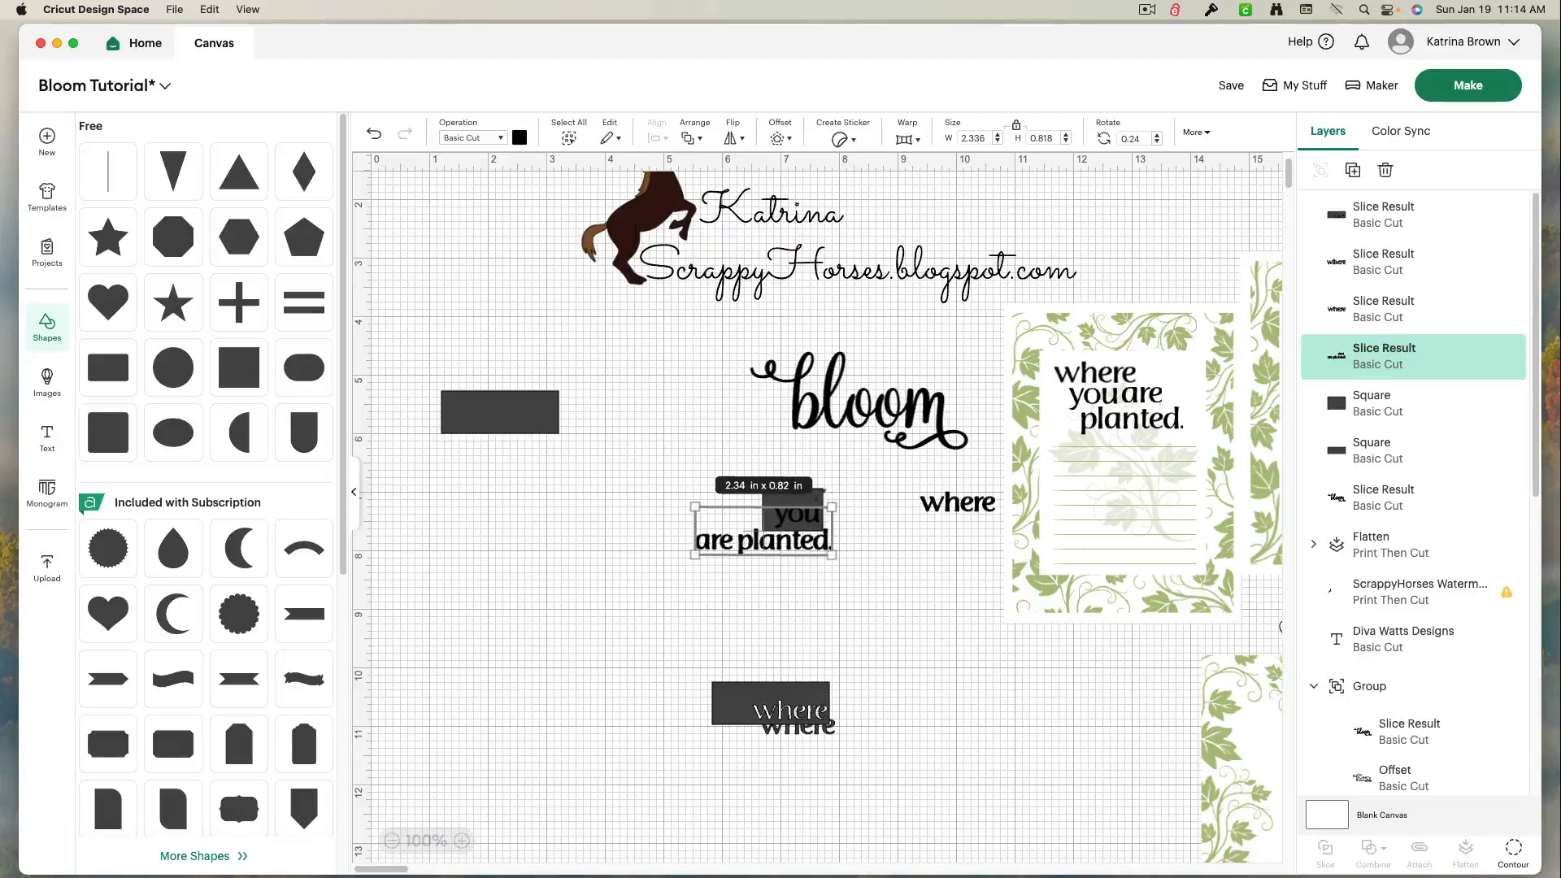
click(808, 501)
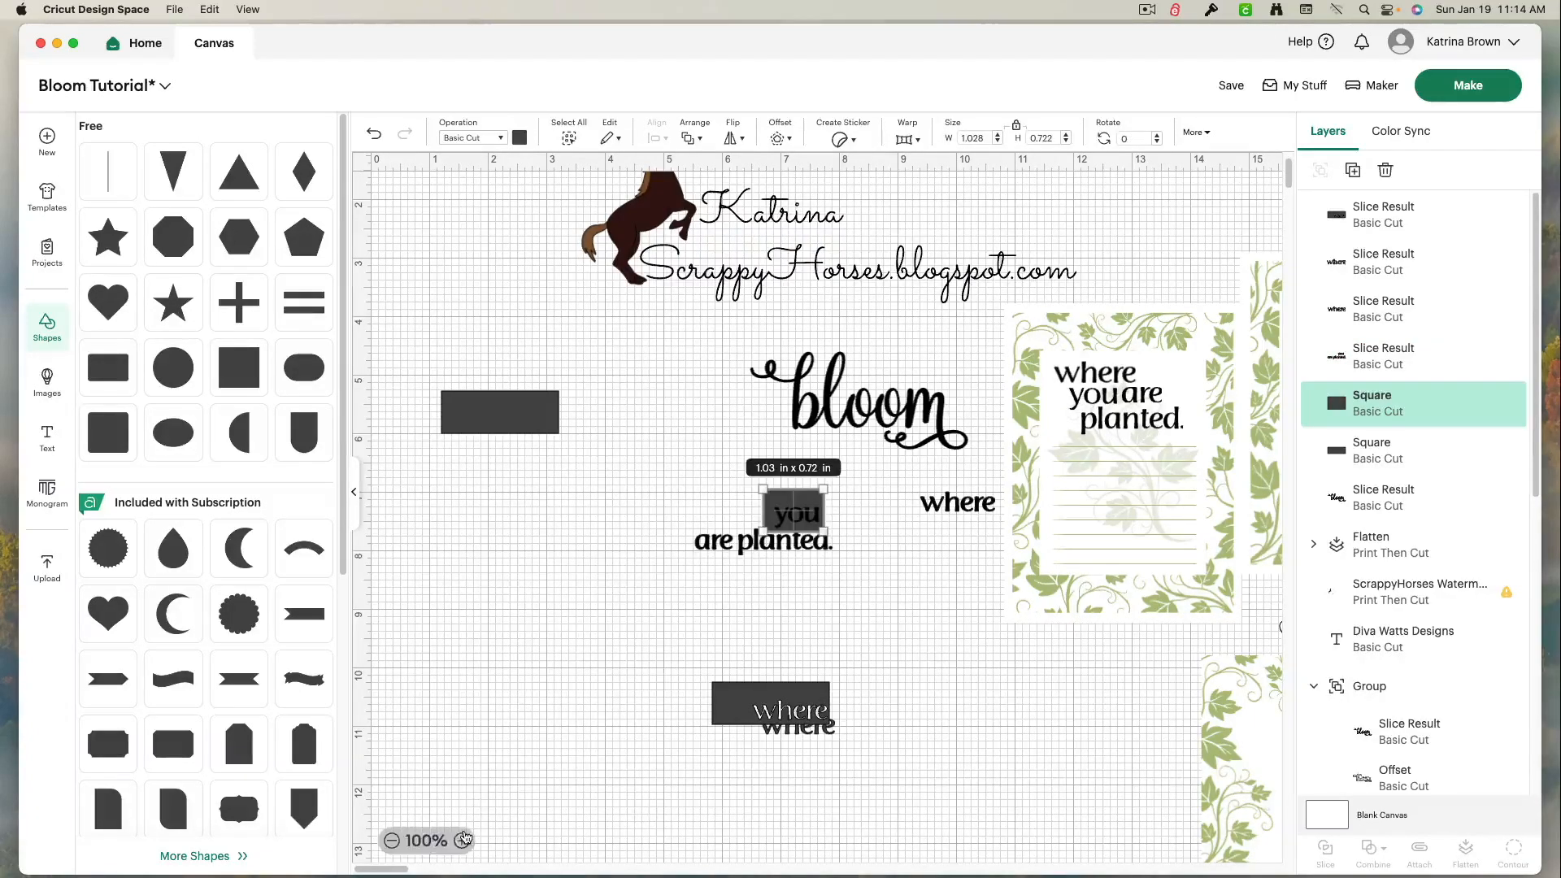
scroll(808, 501, up, 4)
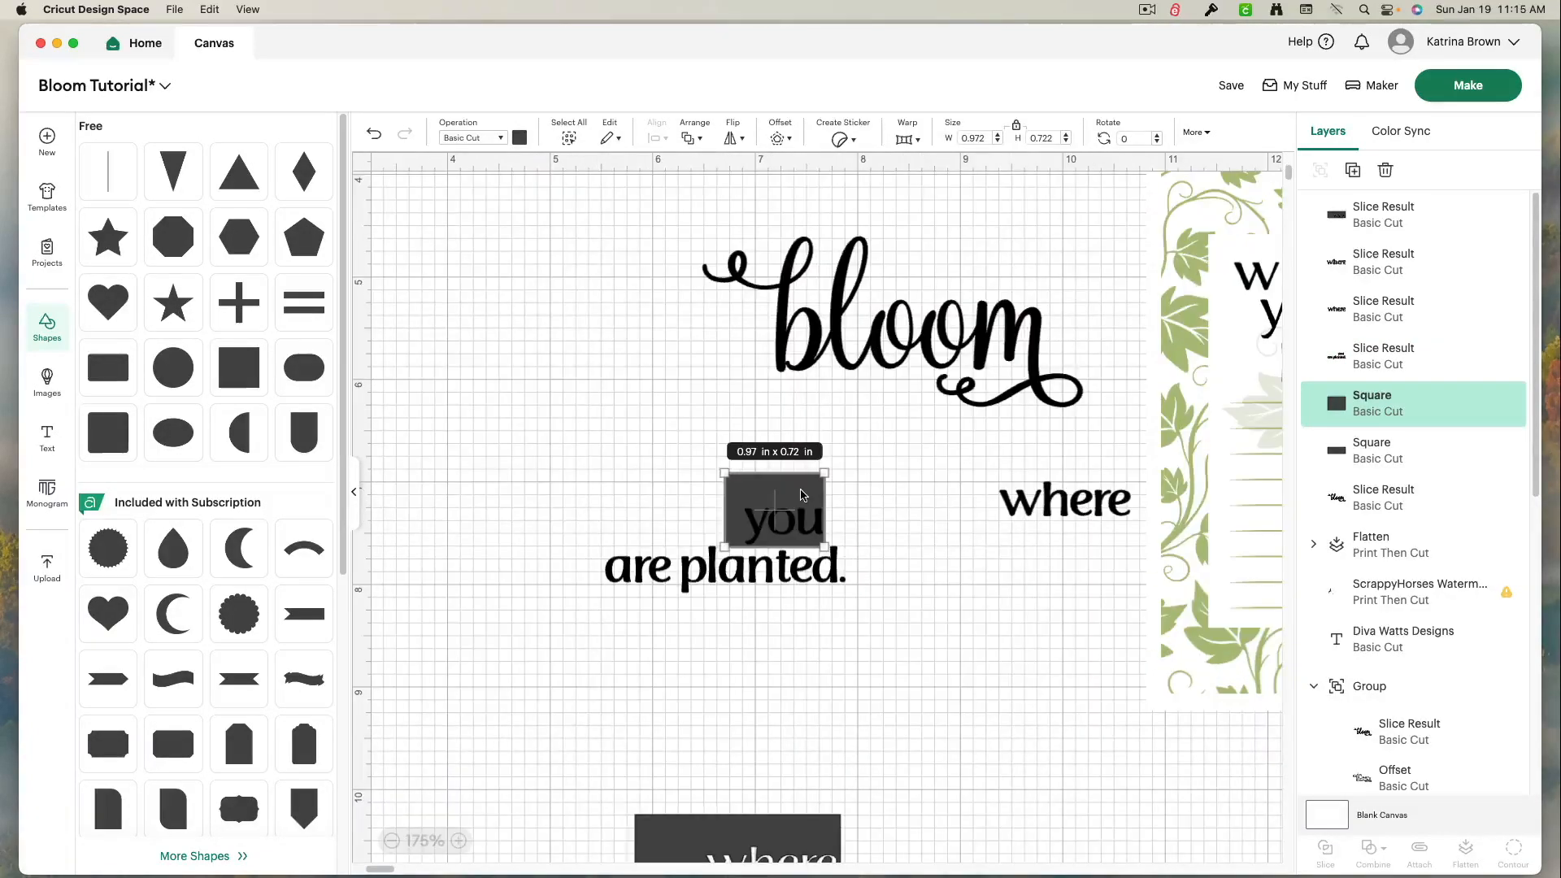
Step: Slice "you" out of the phrase with the small rectangle and place the cut word near "where"
click(915, 535)
drag(891, 658, 824, 599)
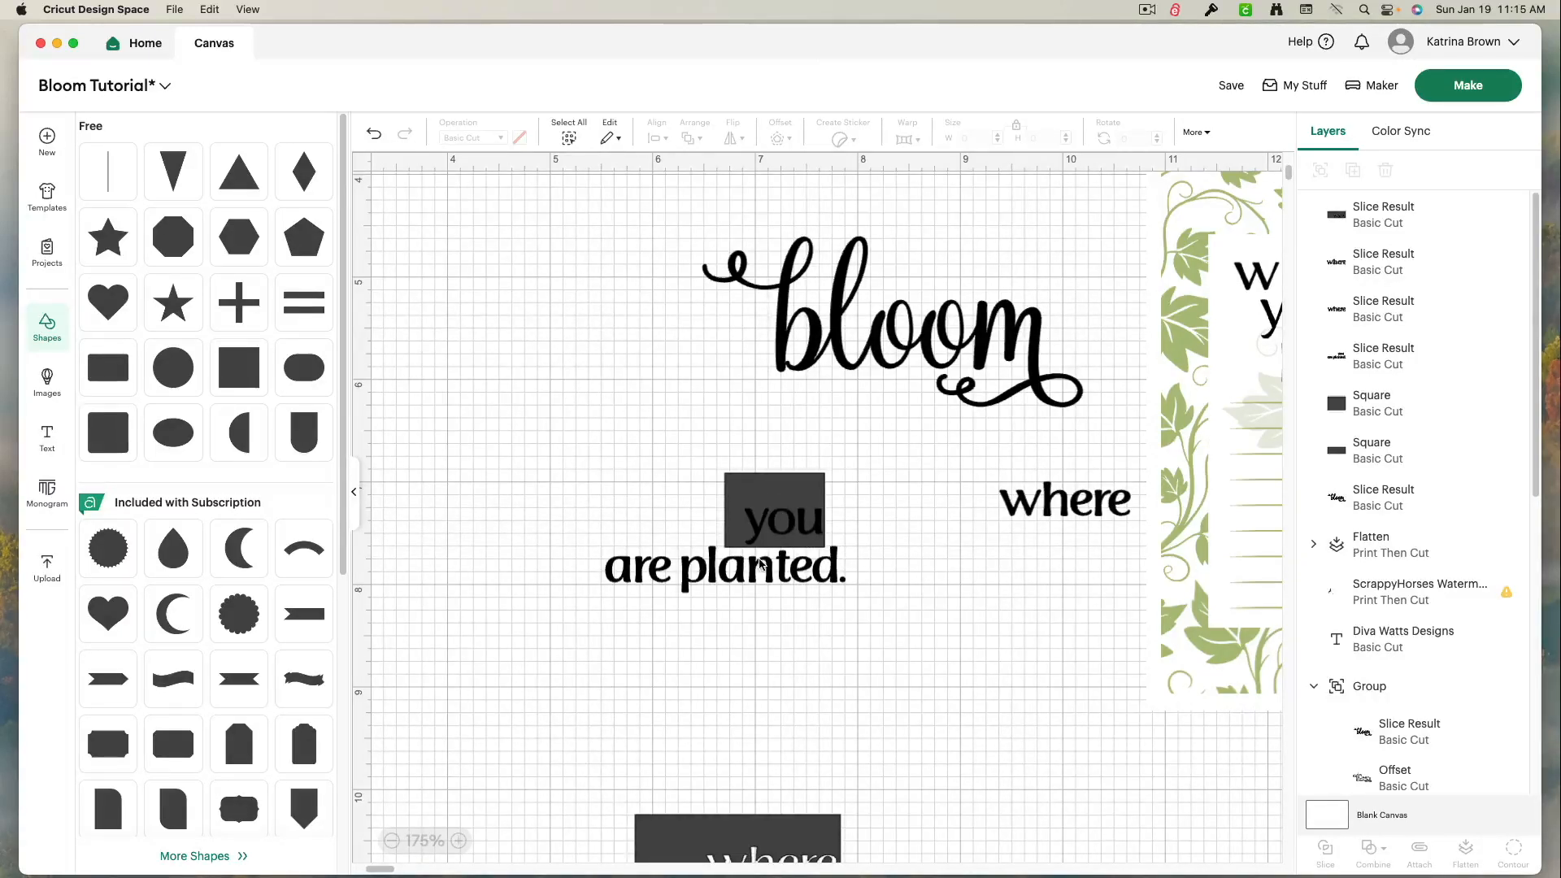
drag(870, 642, 730, 477)
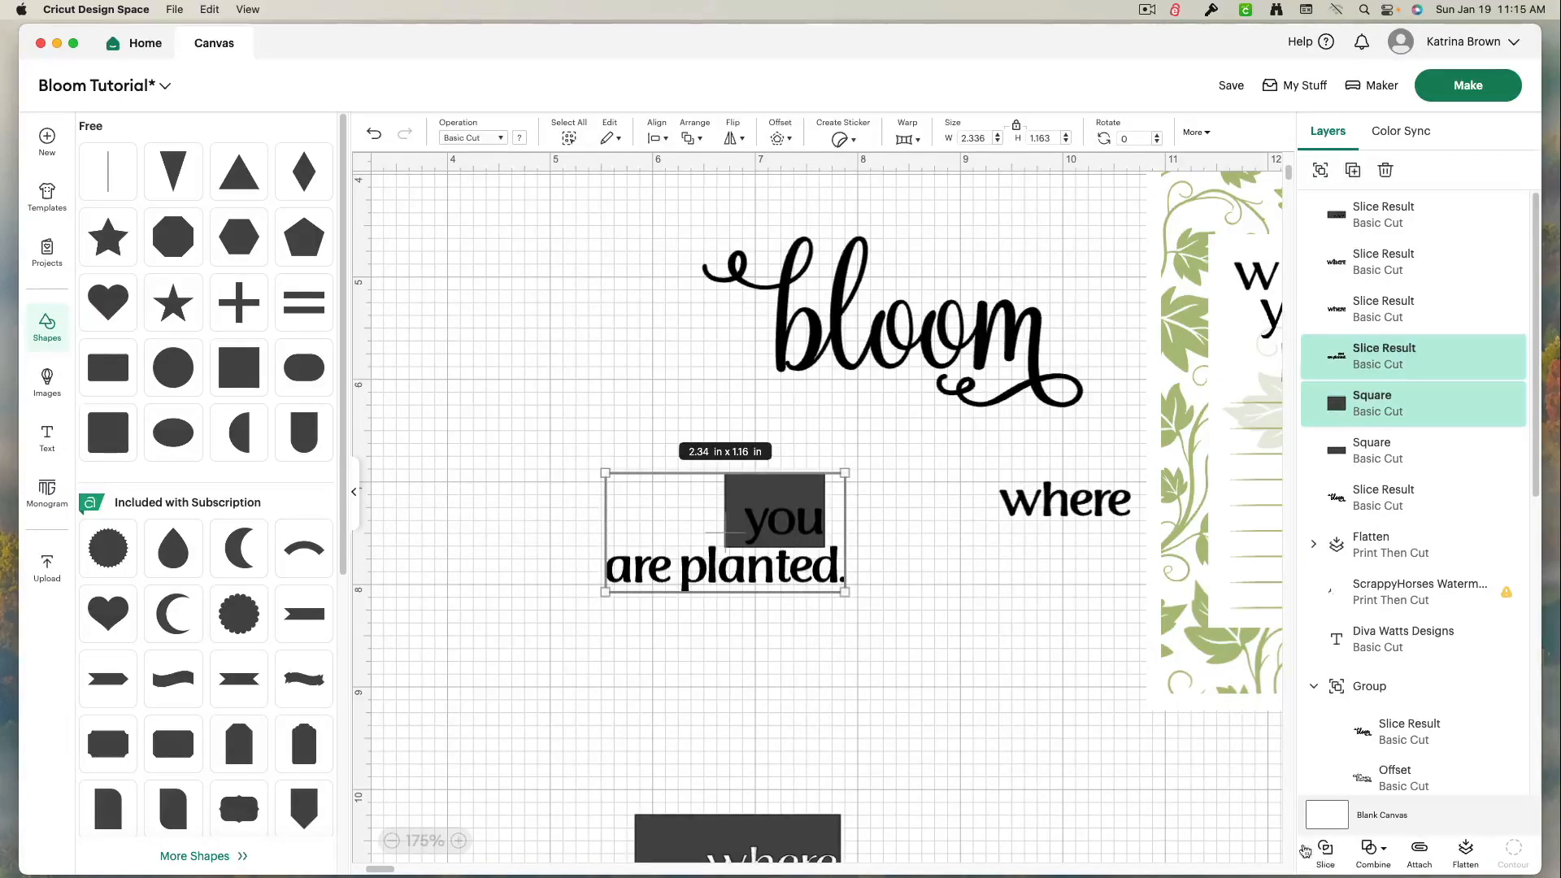
click(912, 535)
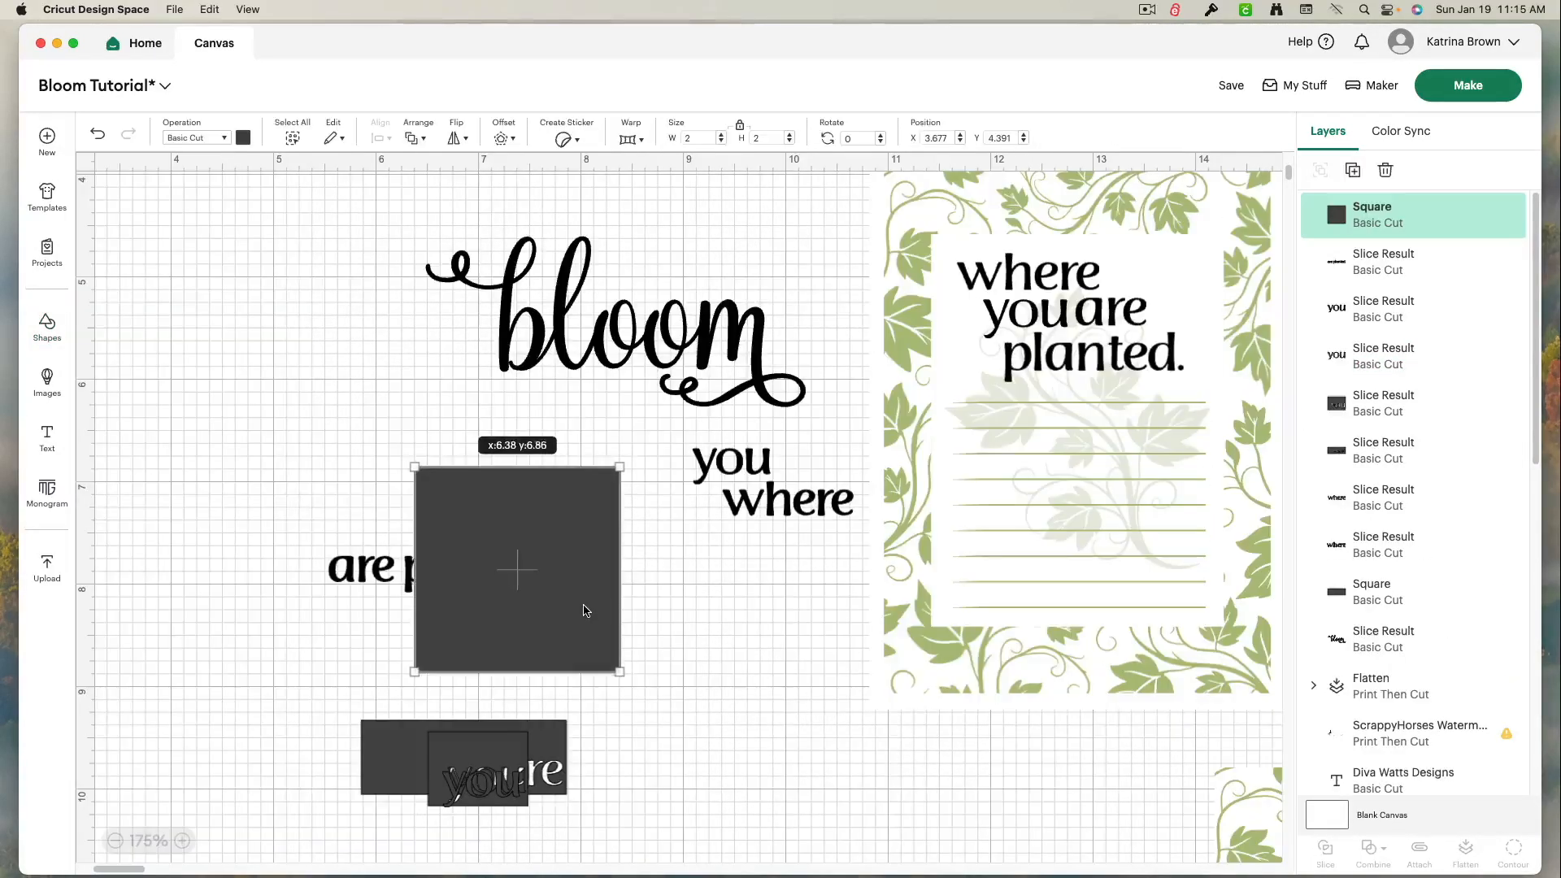
Step: Position a 2 in square over "planted." and slice it to separate that word from "are"
drag(584, 609, 568, 613)
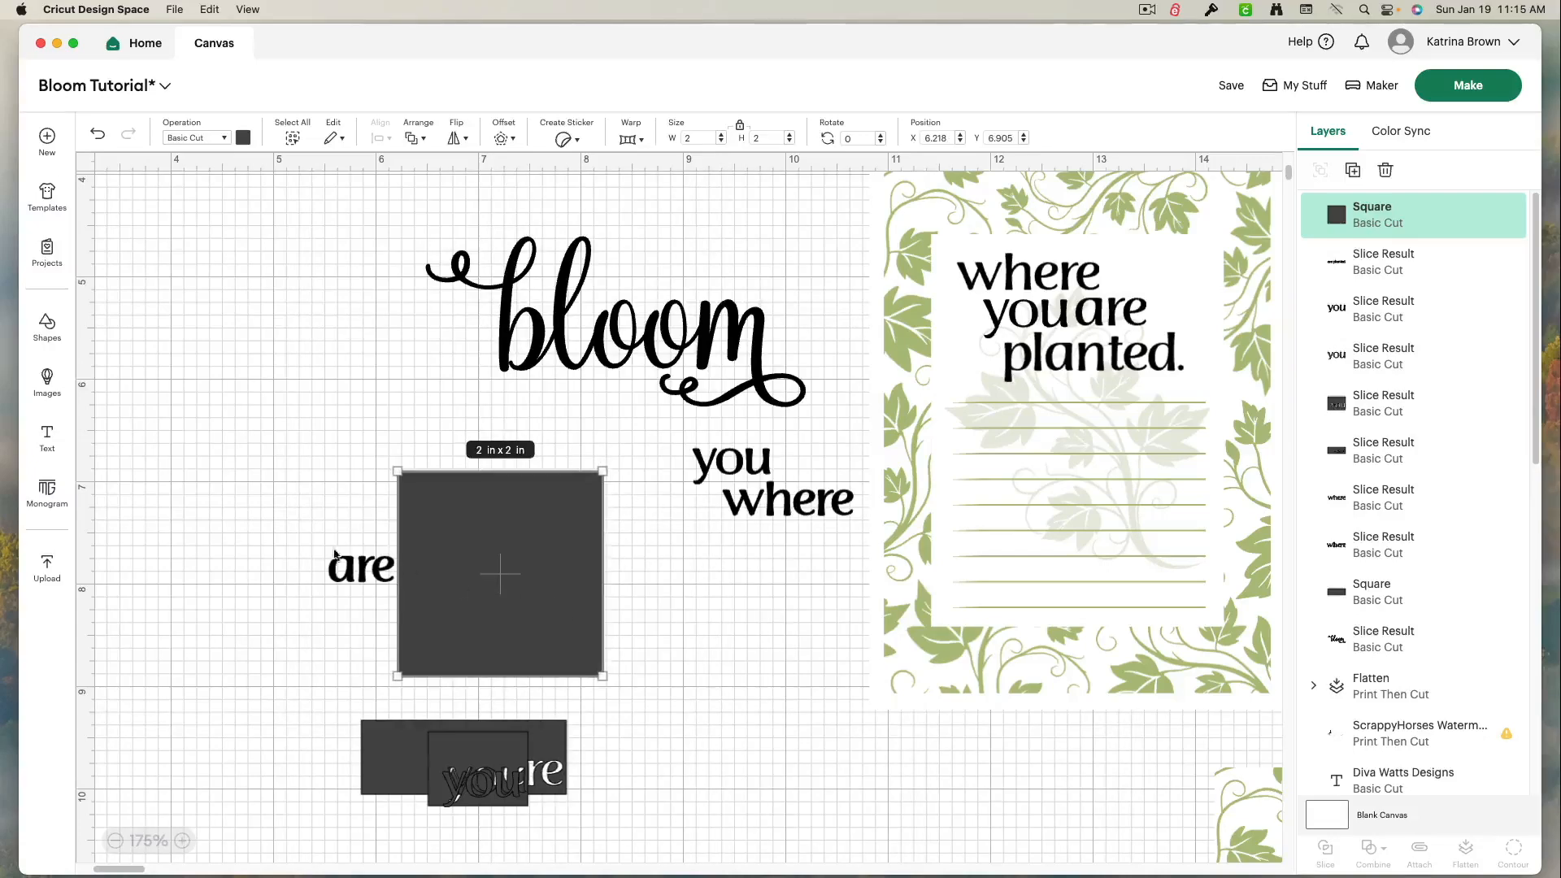
drag(274, 537, 505, 639)
click(1325, 850)
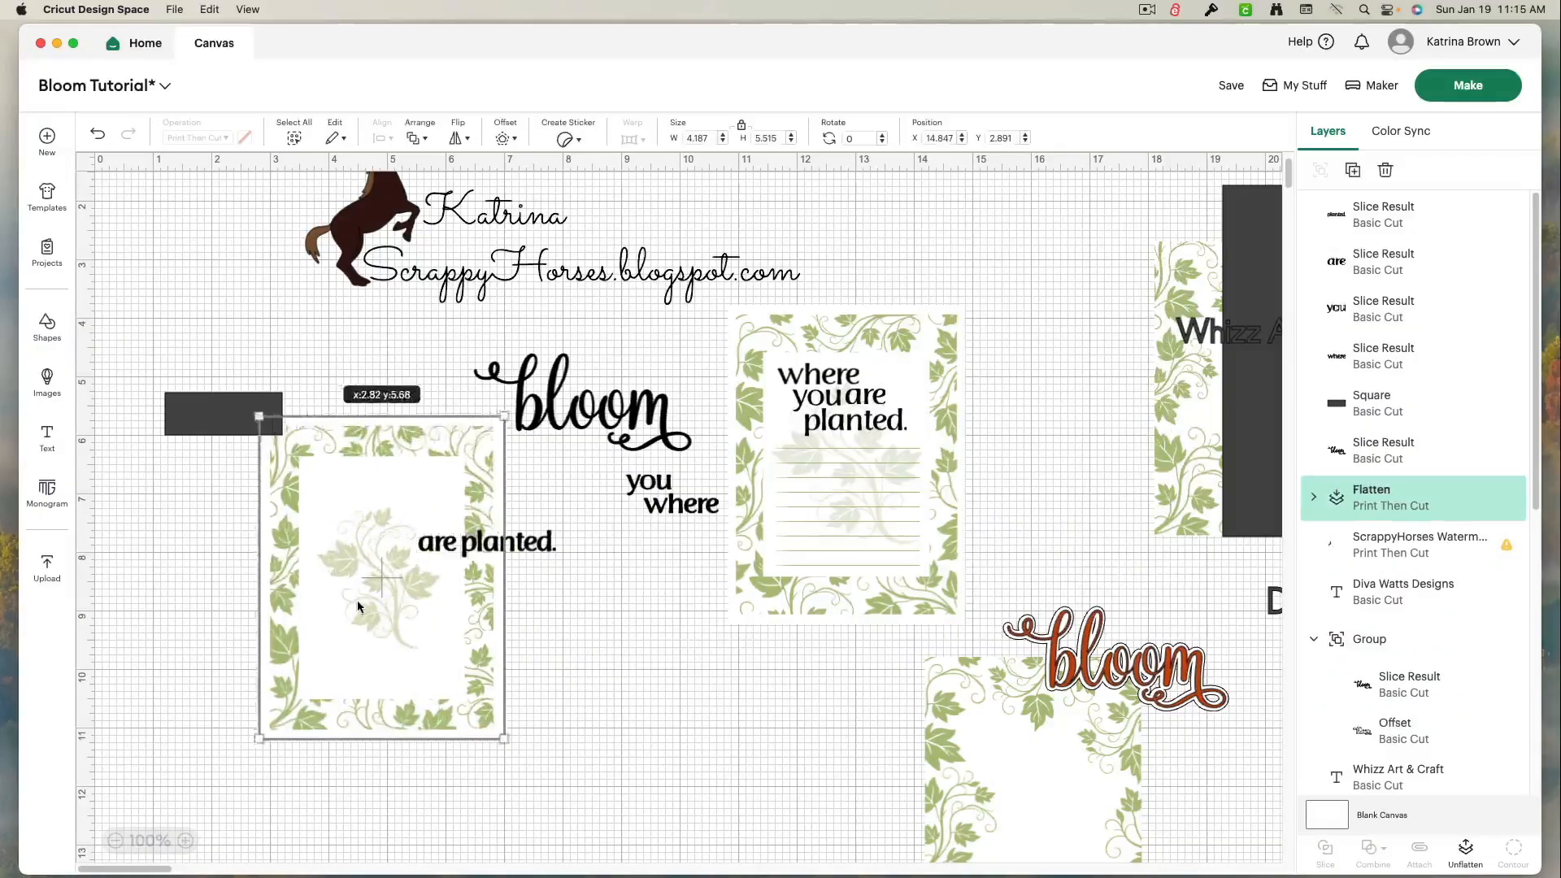
Step: Rearrange the vine panel, the spare rectangle and the words "are" and "planted." around the lined card, leaving a gap between the two words
drag(358, 607, 281, 639)
drag(241, 406, 1056, 370)
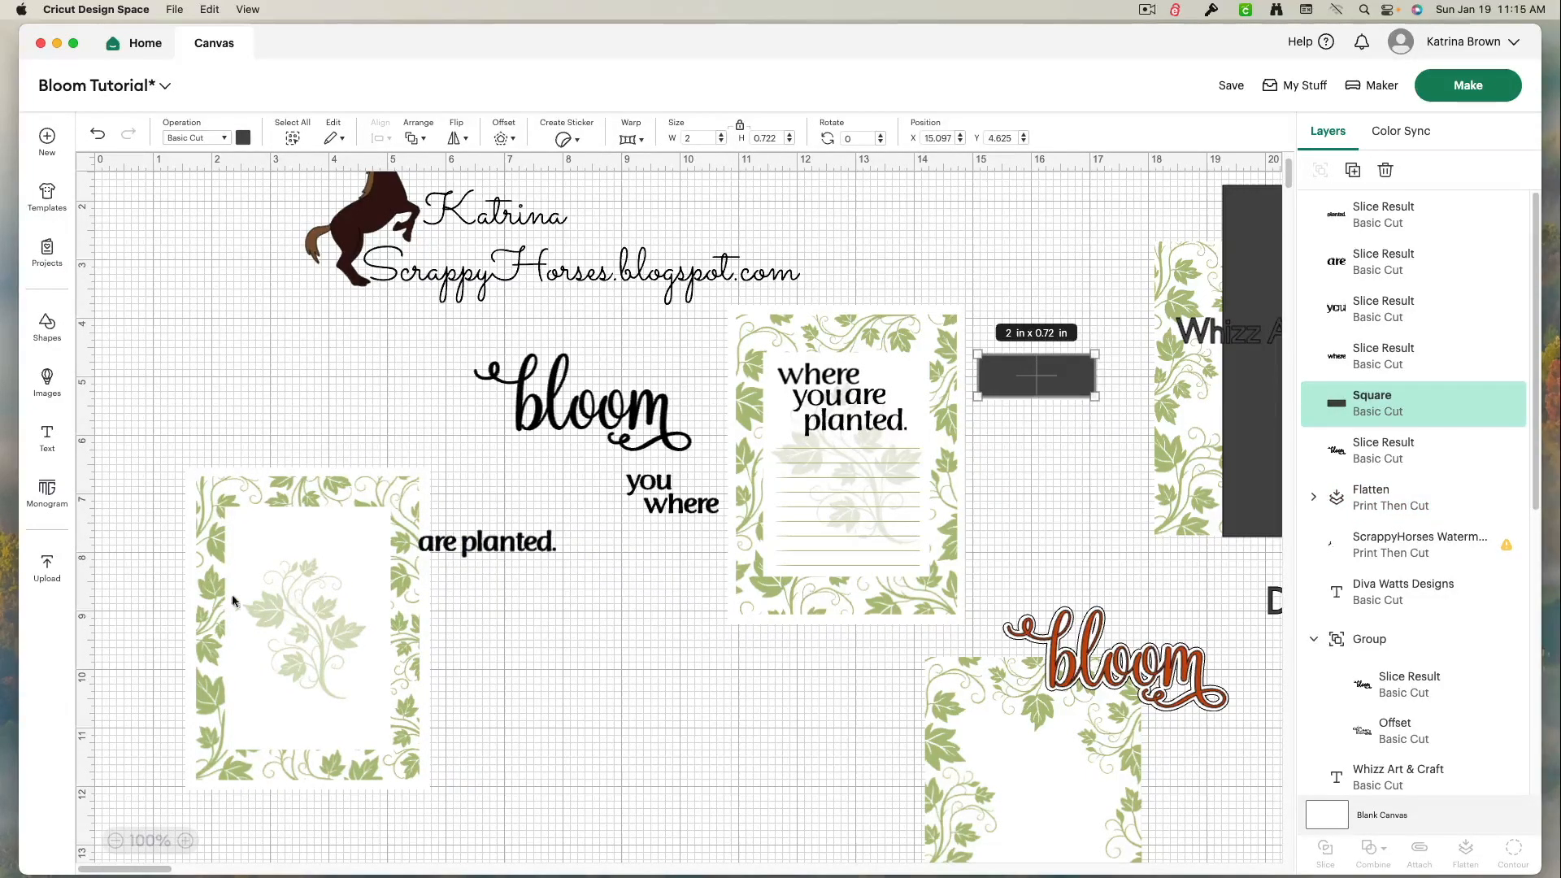
drag(464, 552, 596, 550)
drag(454, 549, 579, 546)
drag(251, 576, 317, 558)
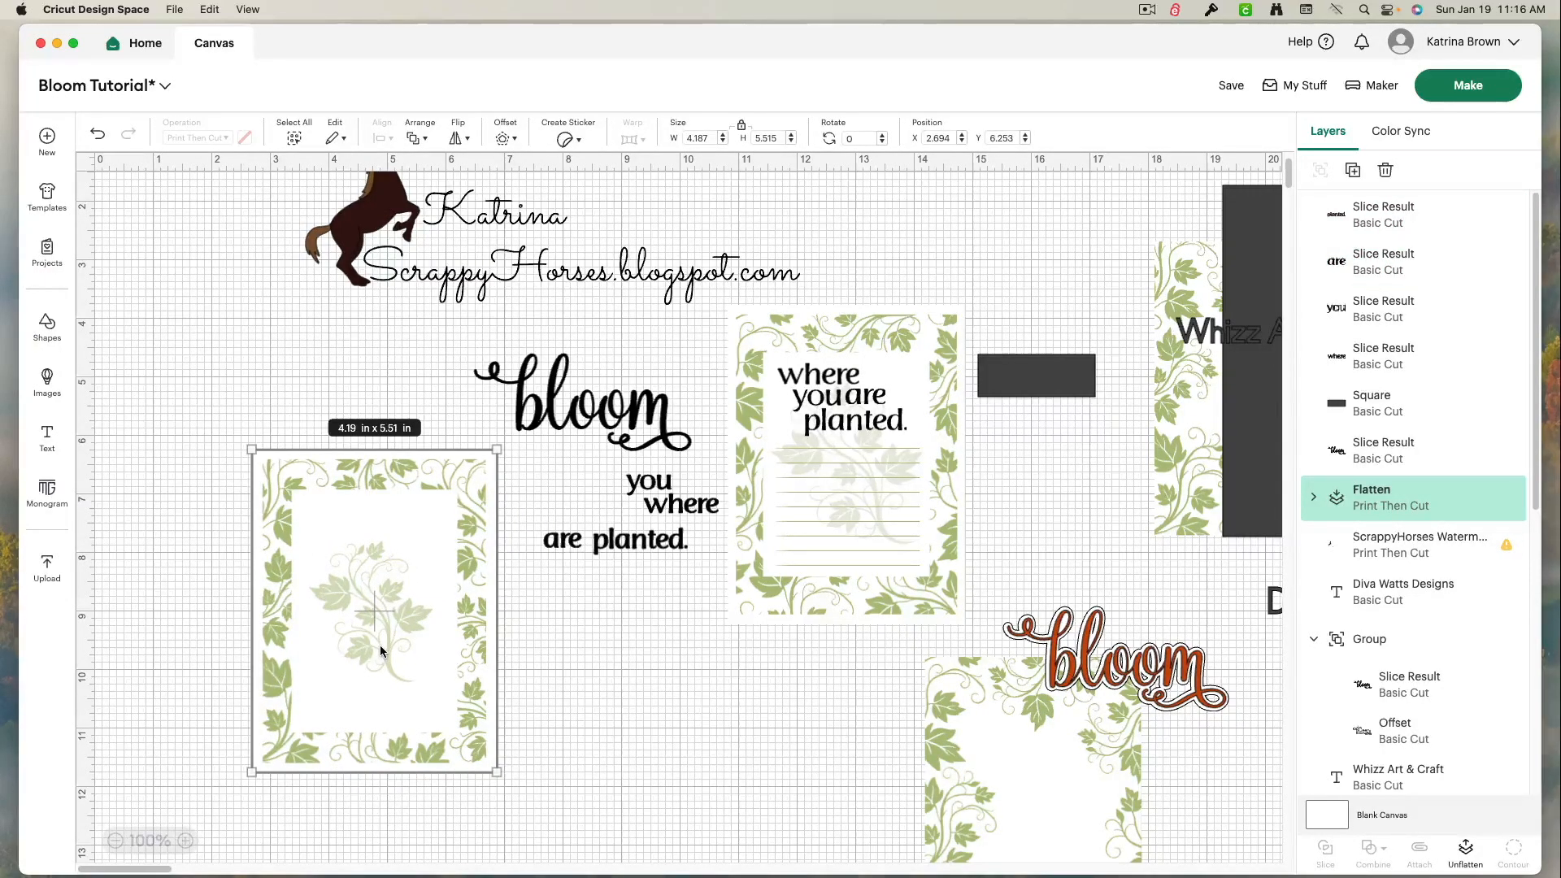
drag(356, 644, 870, 508)
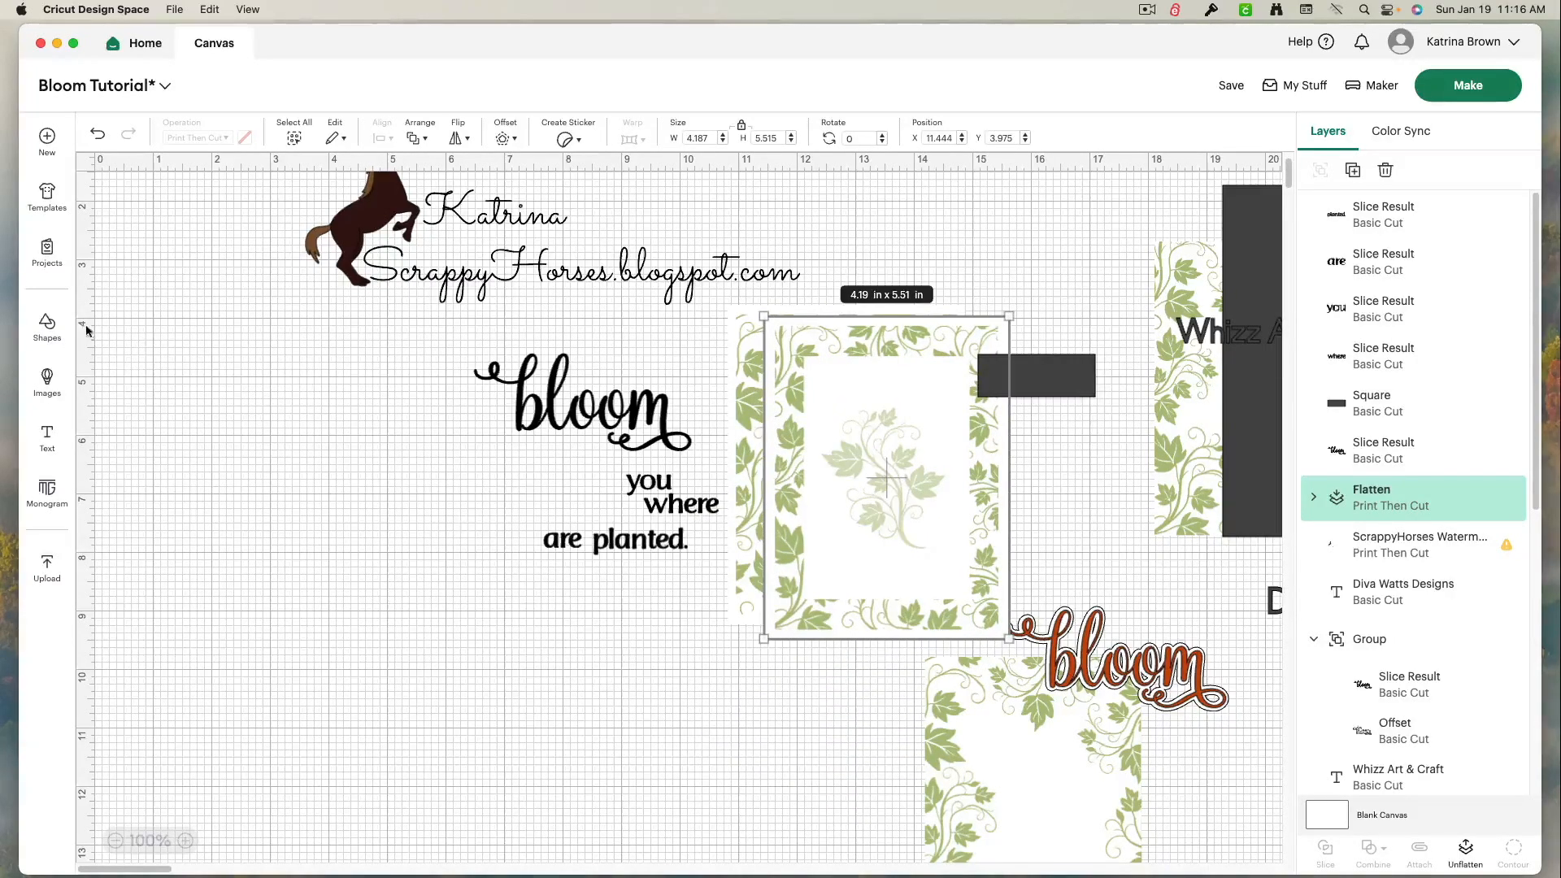
Step: Add a square resized to a thin line 2 in wide and 0.05 in high, and move the vine panel off the lined card
click(45, 333)
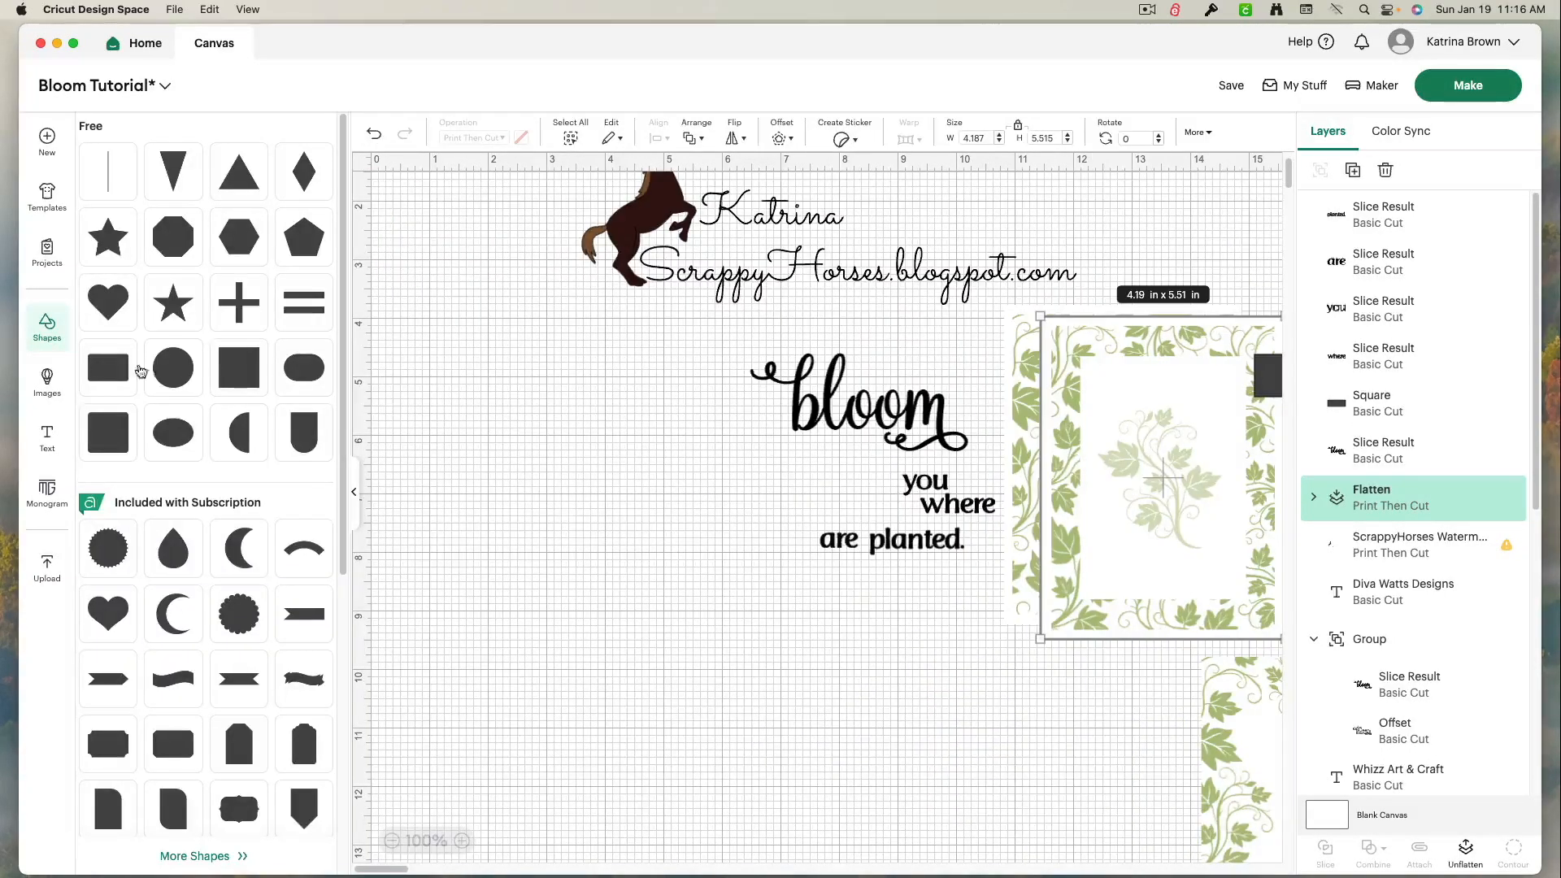
click(257, 374)
click(354, 492)
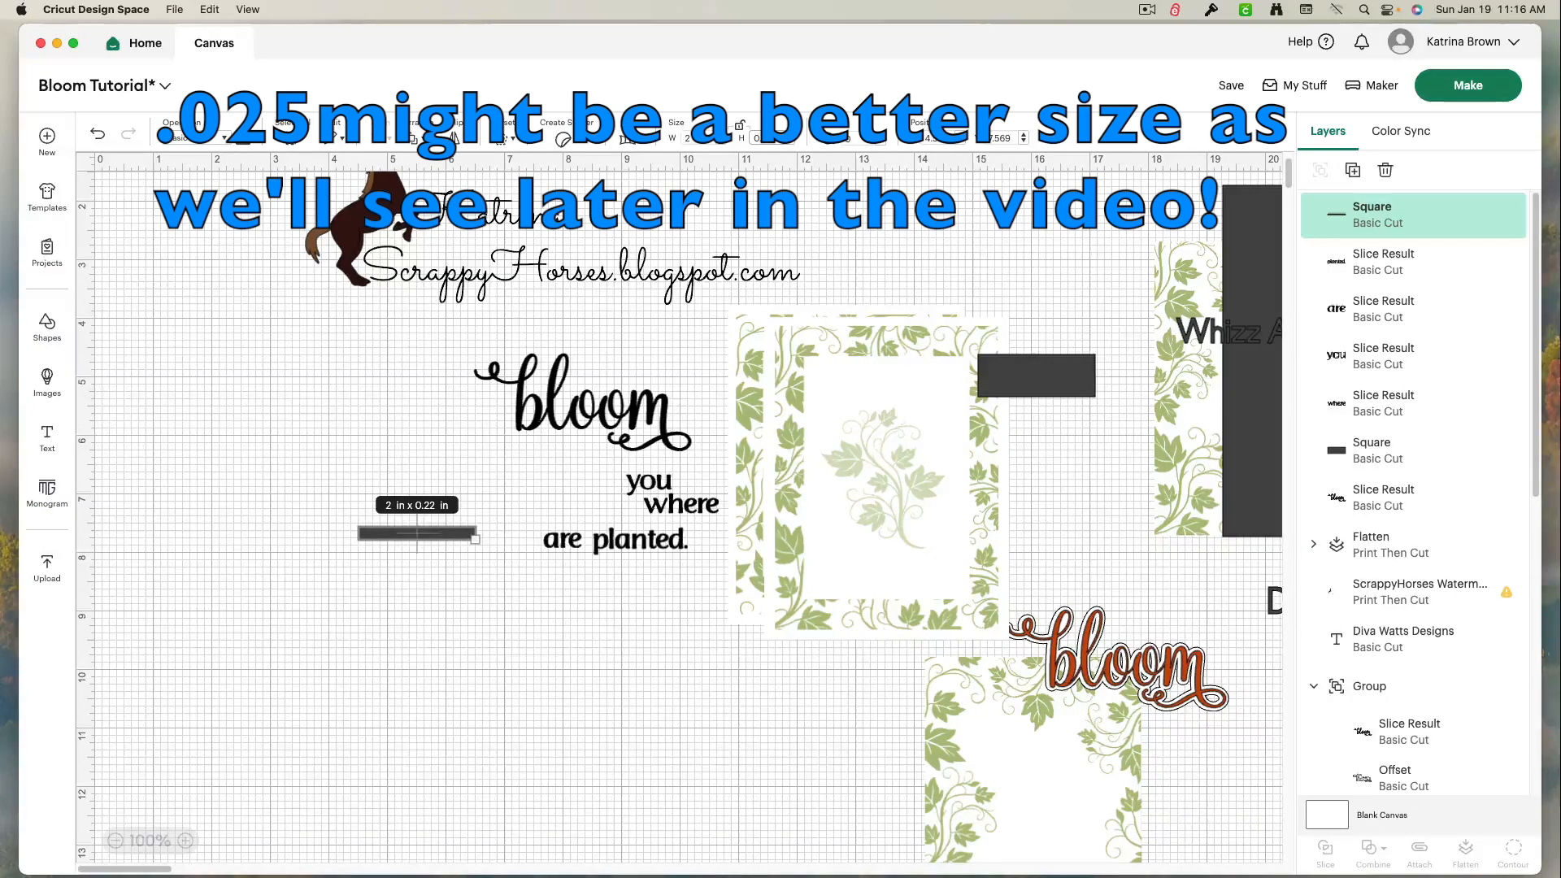
drag(476, 539, 475, 529)
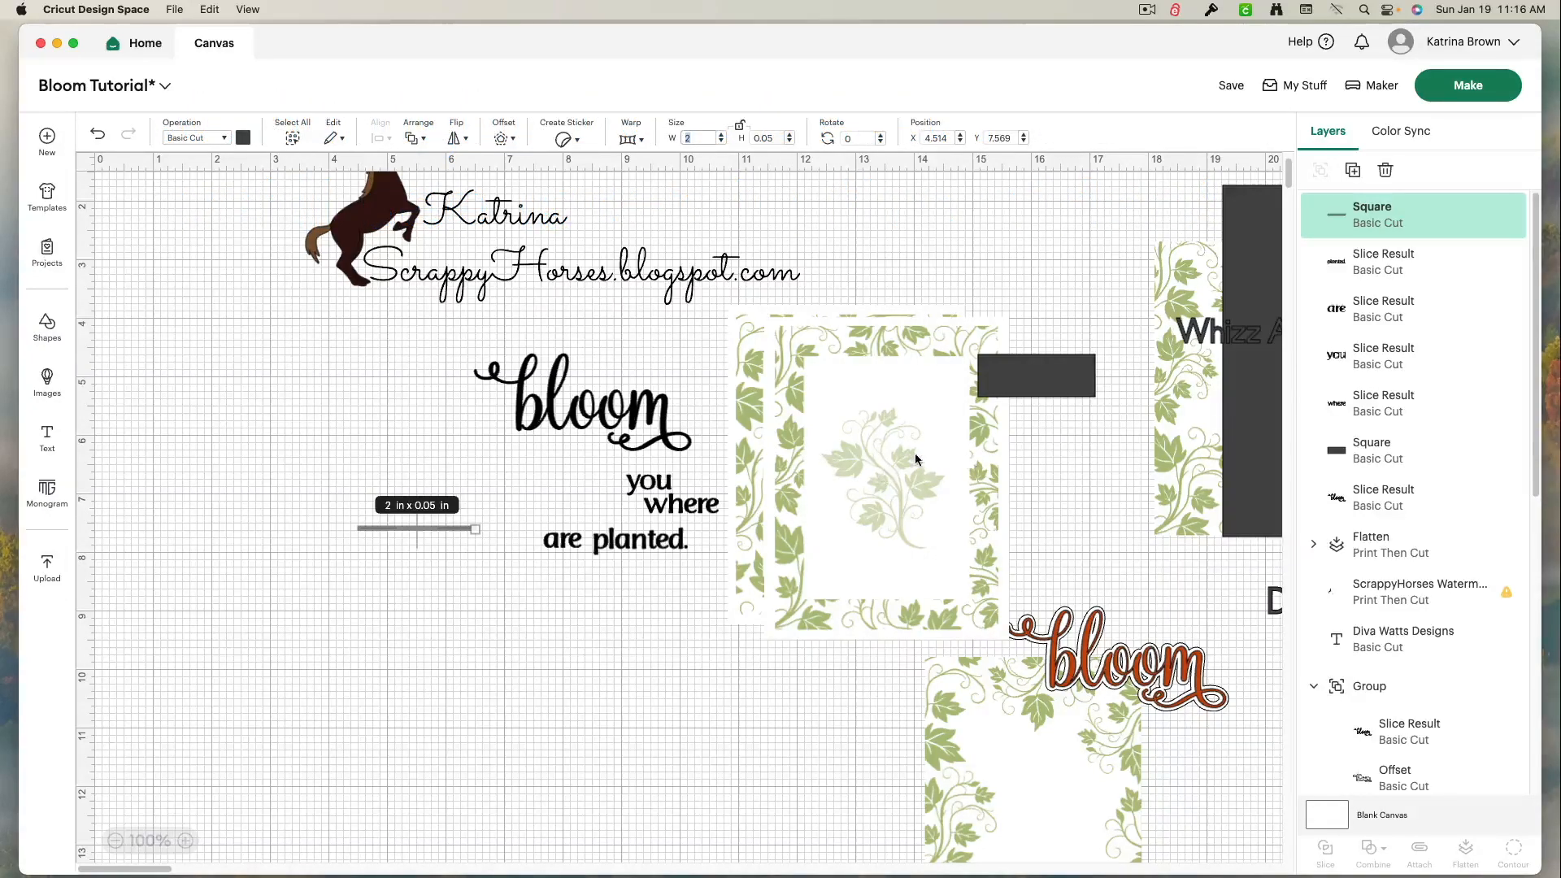
drag(878, 475, 998, 685)
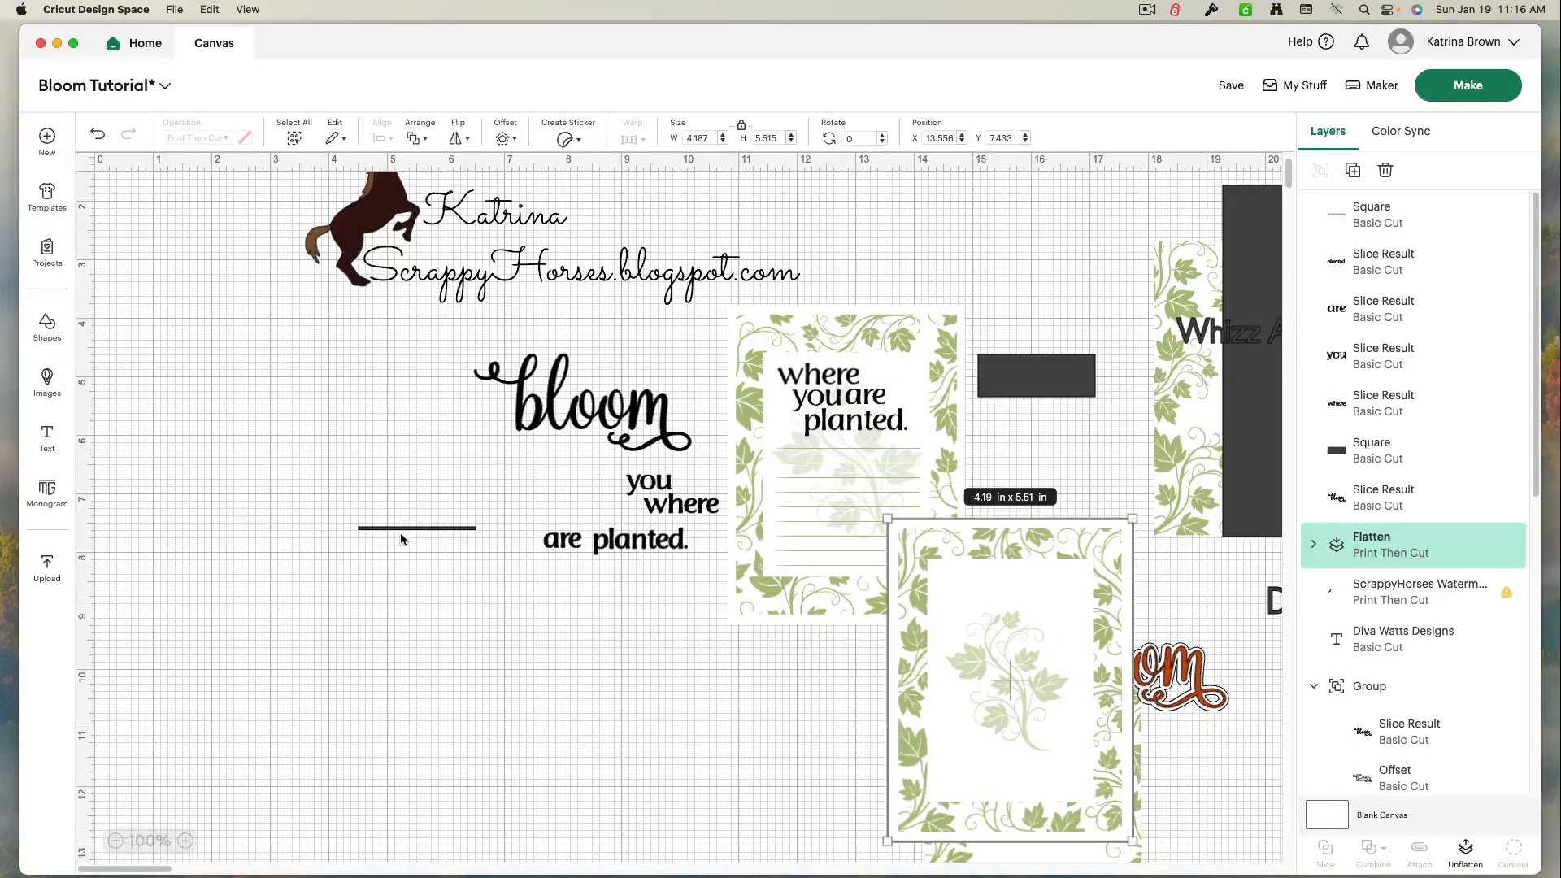
Step: Move the thin line to about X 2.583, Y 7 and set its width to 2.5 in
drag(411, 533, 829, 456)
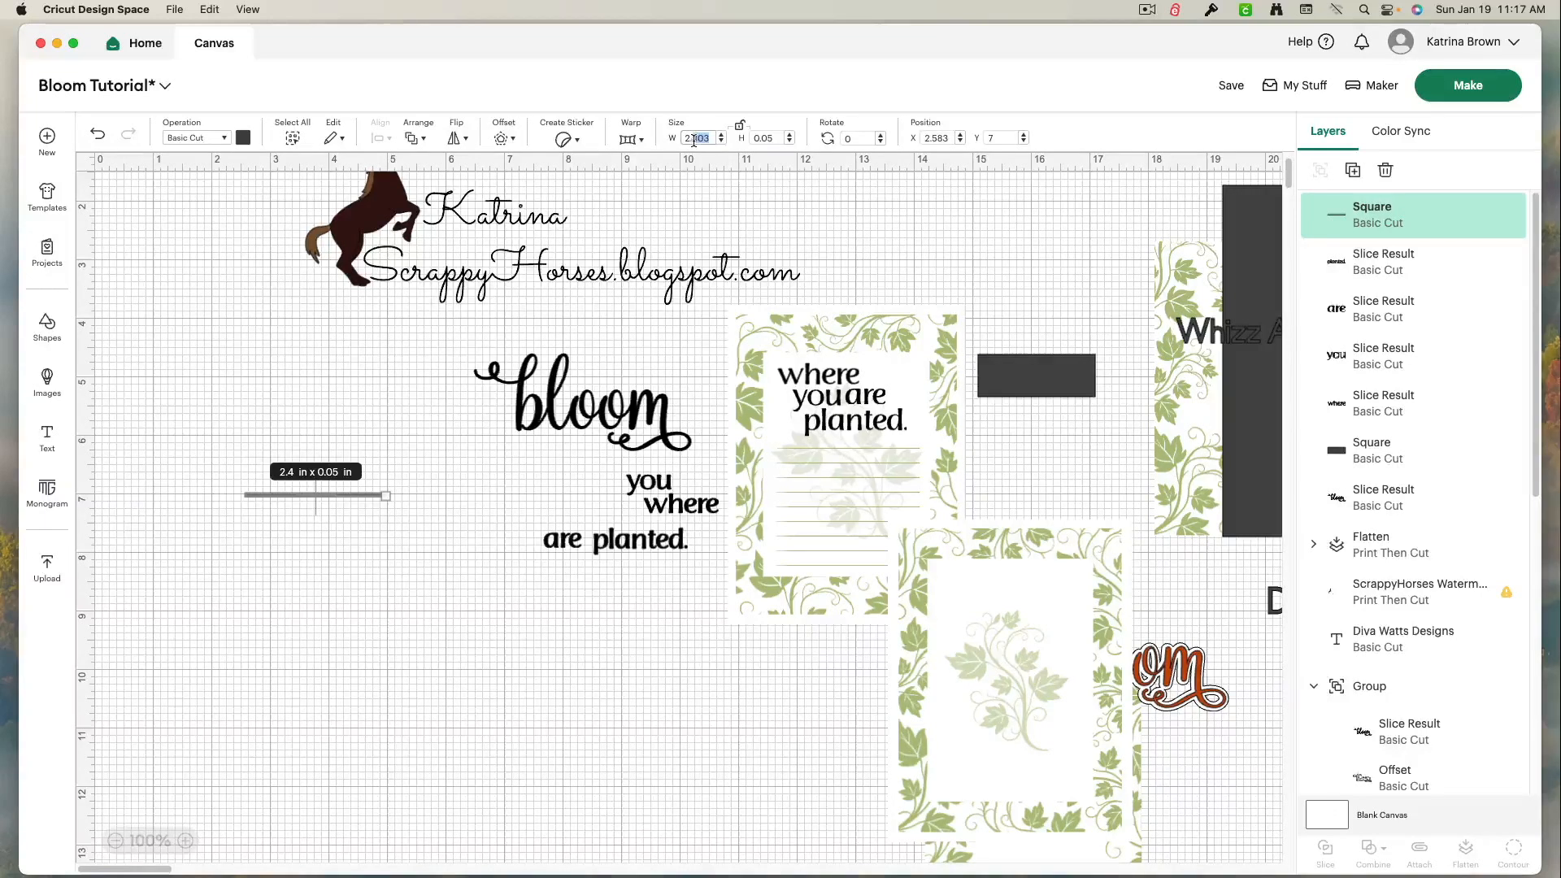
text(5)
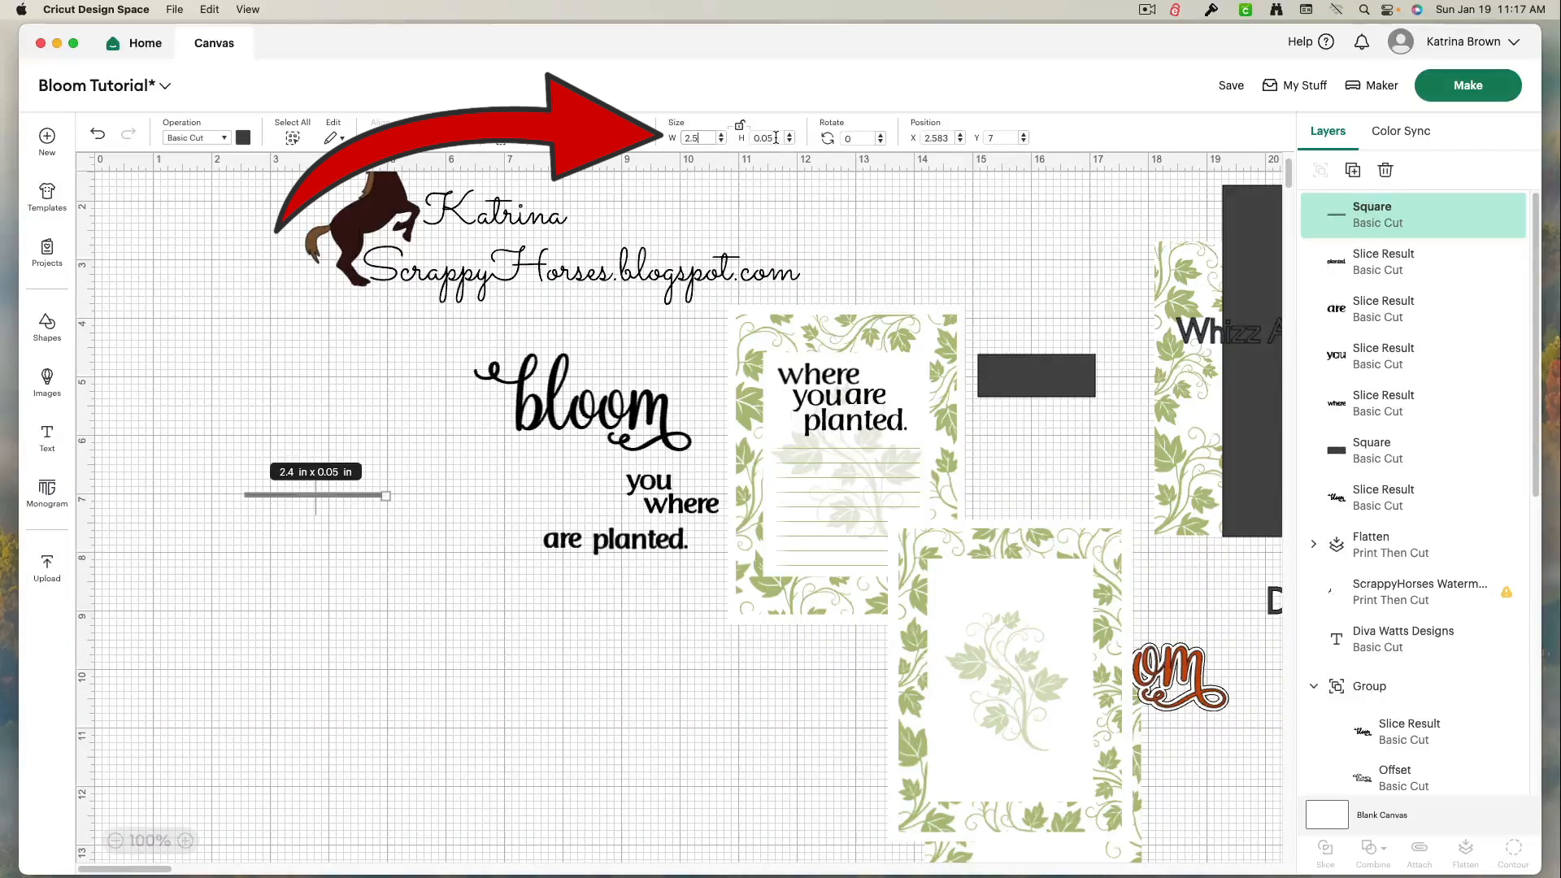
click(352, 494)
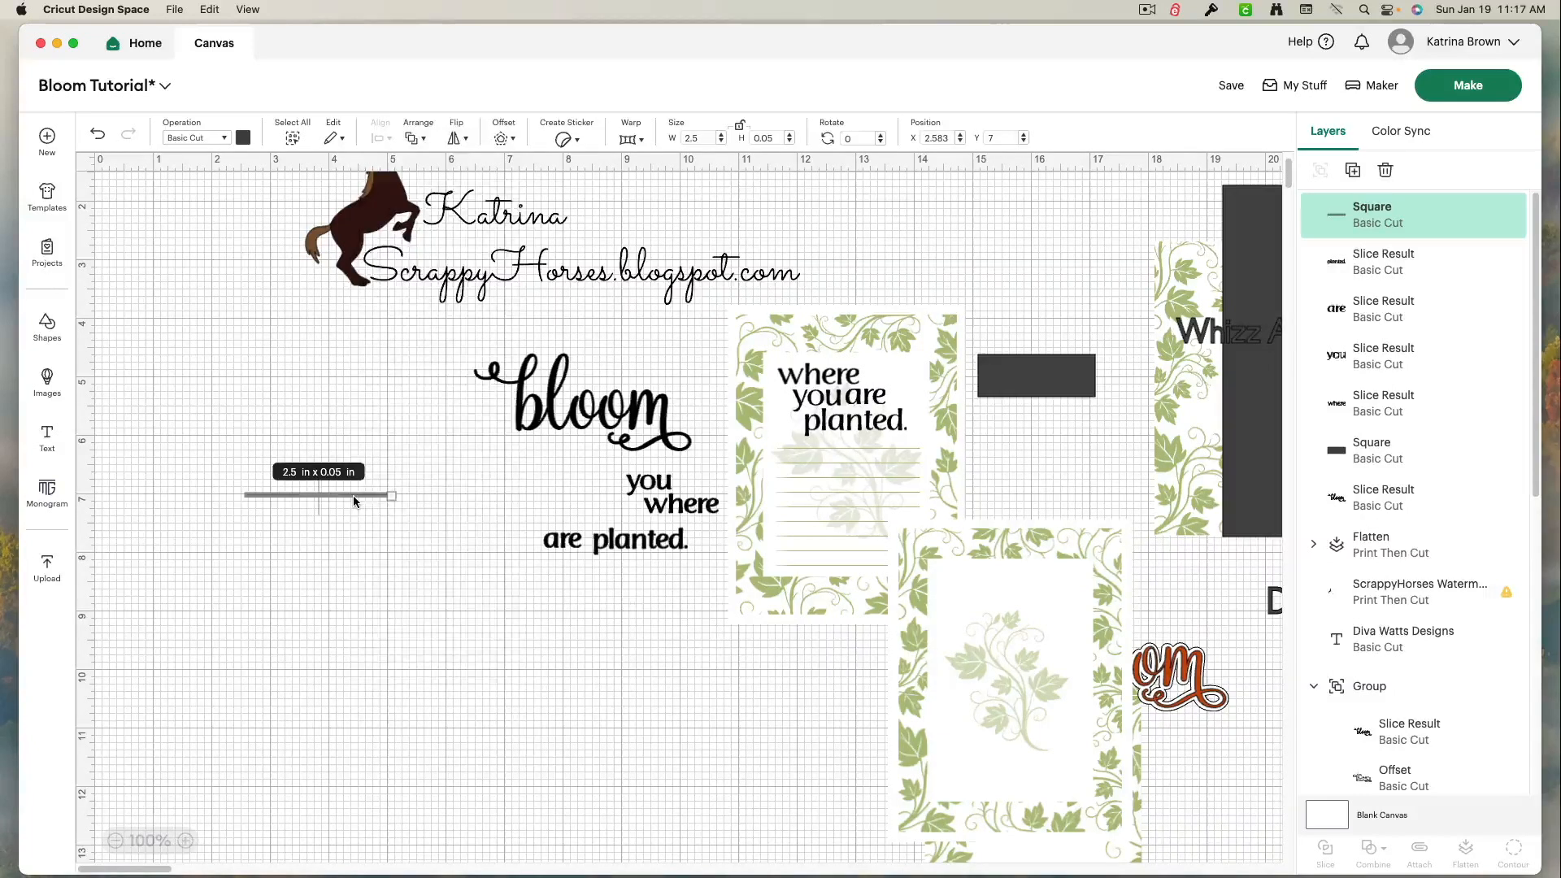
Step: Duplicate the 2.5 in line five times so six stepped copies are on the canvas
right_click(352, 495)
click(392, 252)
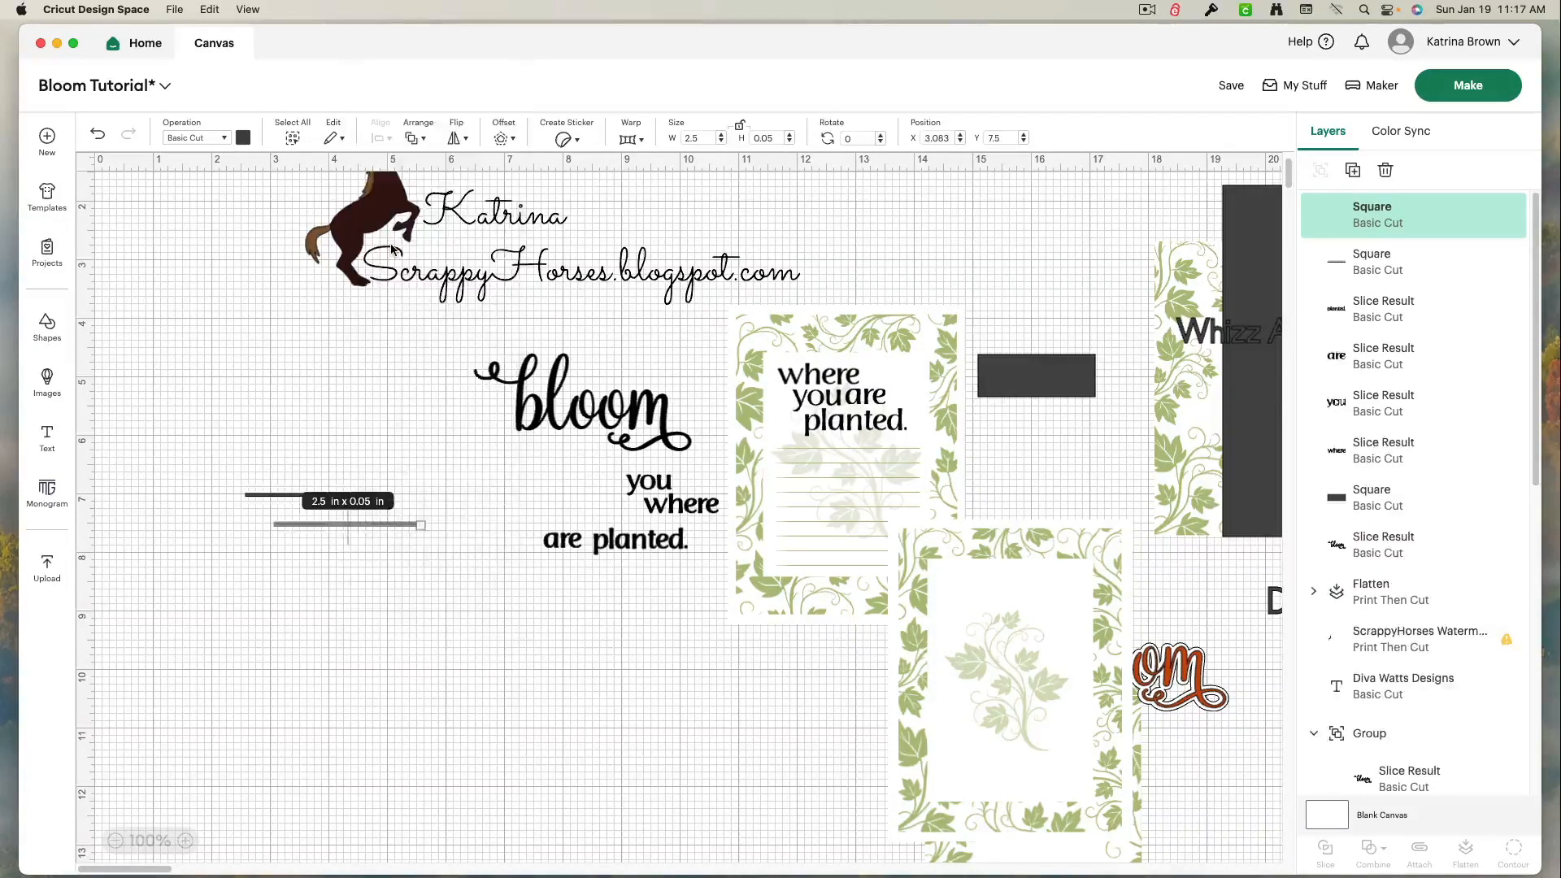
right_click(377, 527)
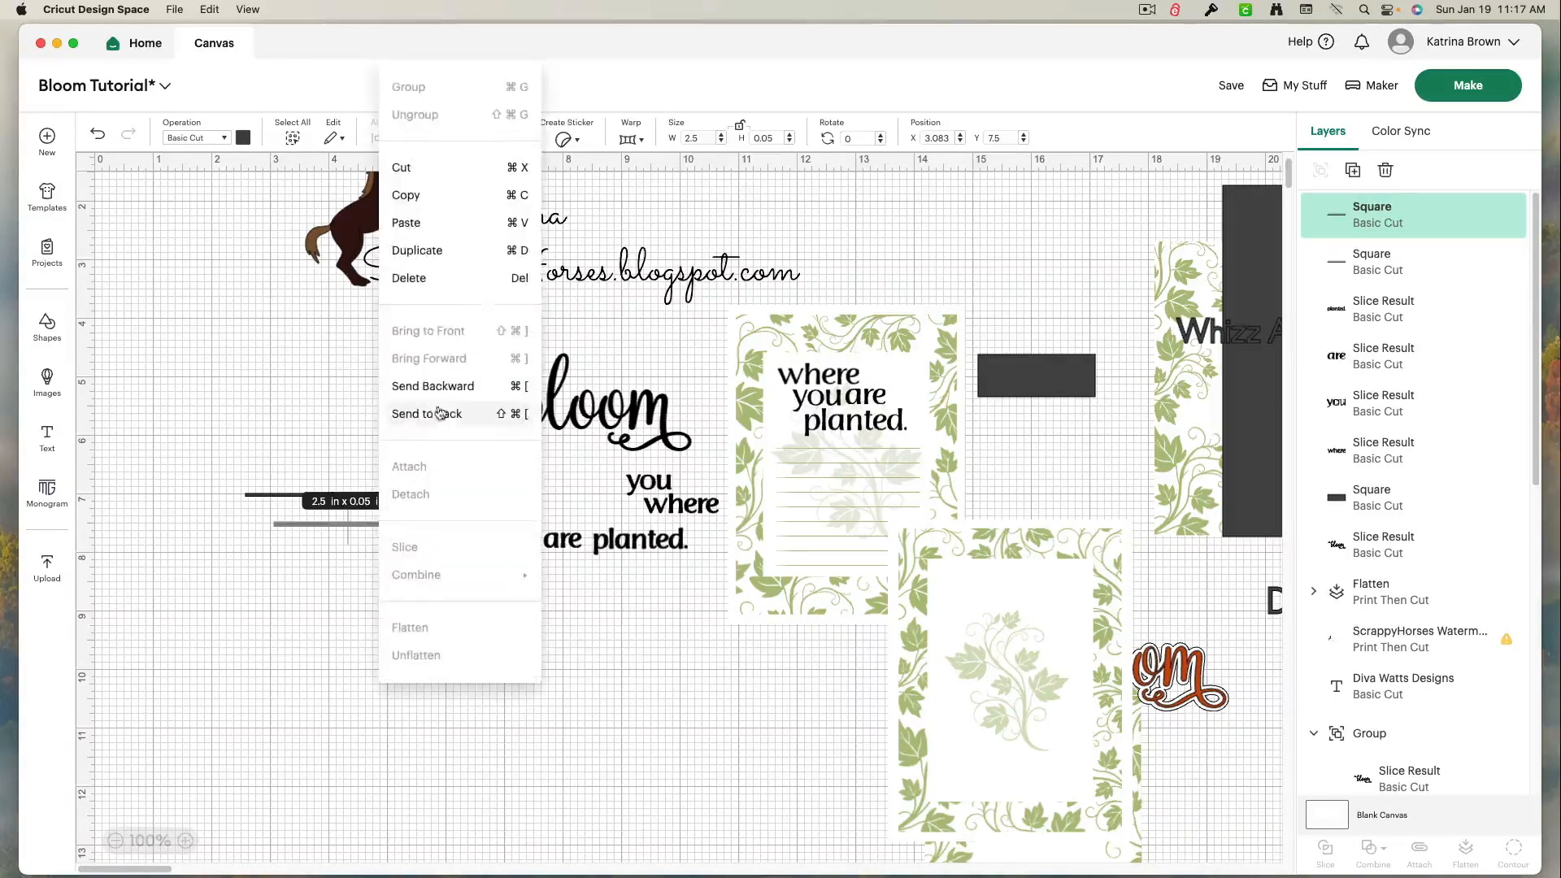
click(429, 264)
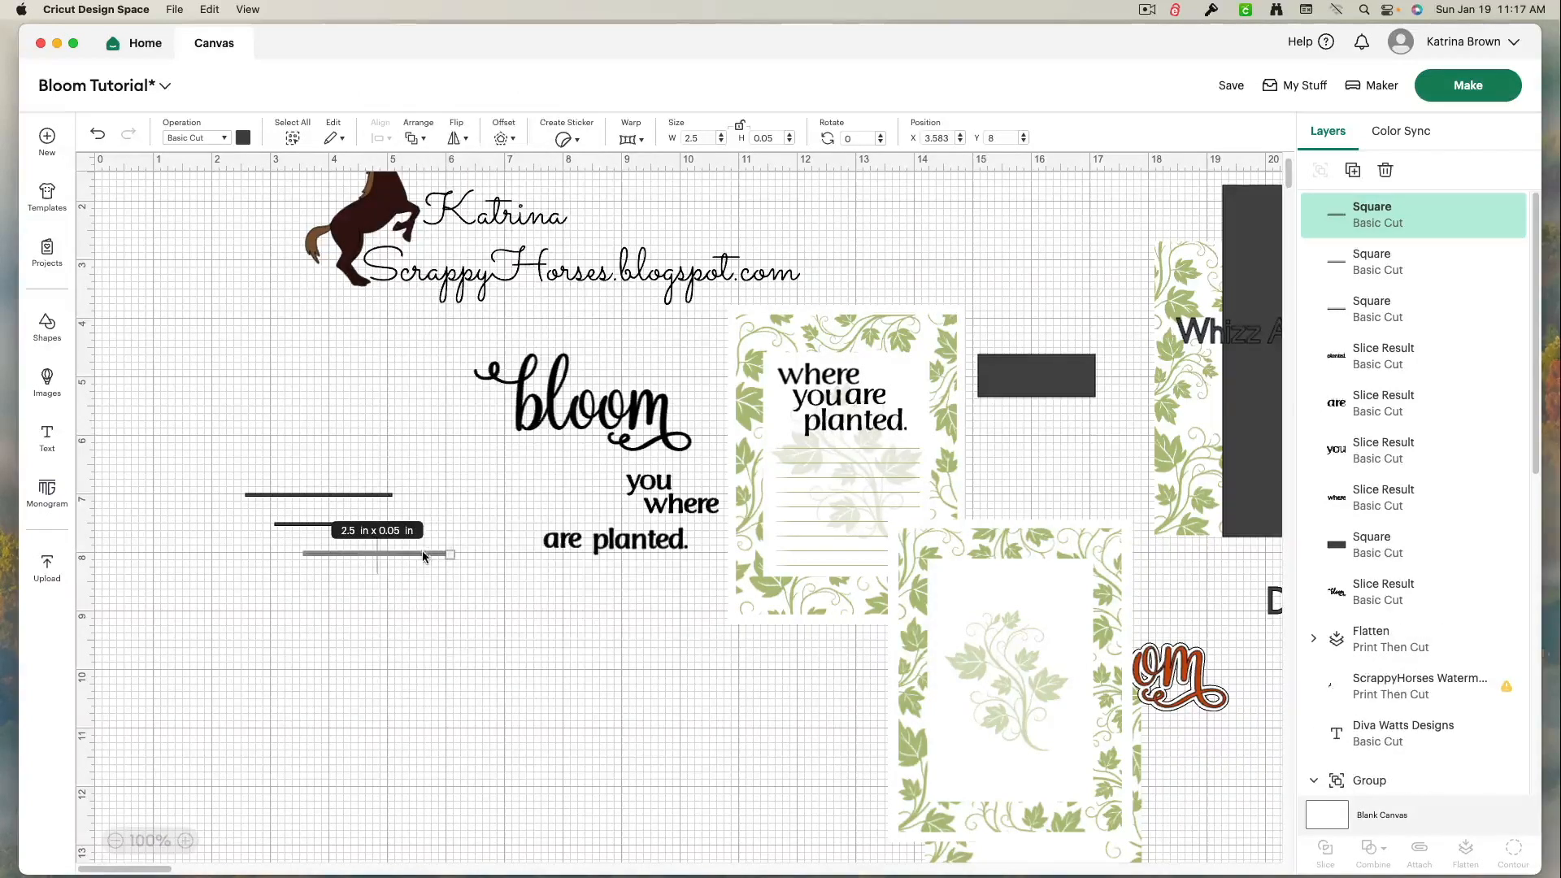
right_click(422, 549)
click(453, 261)
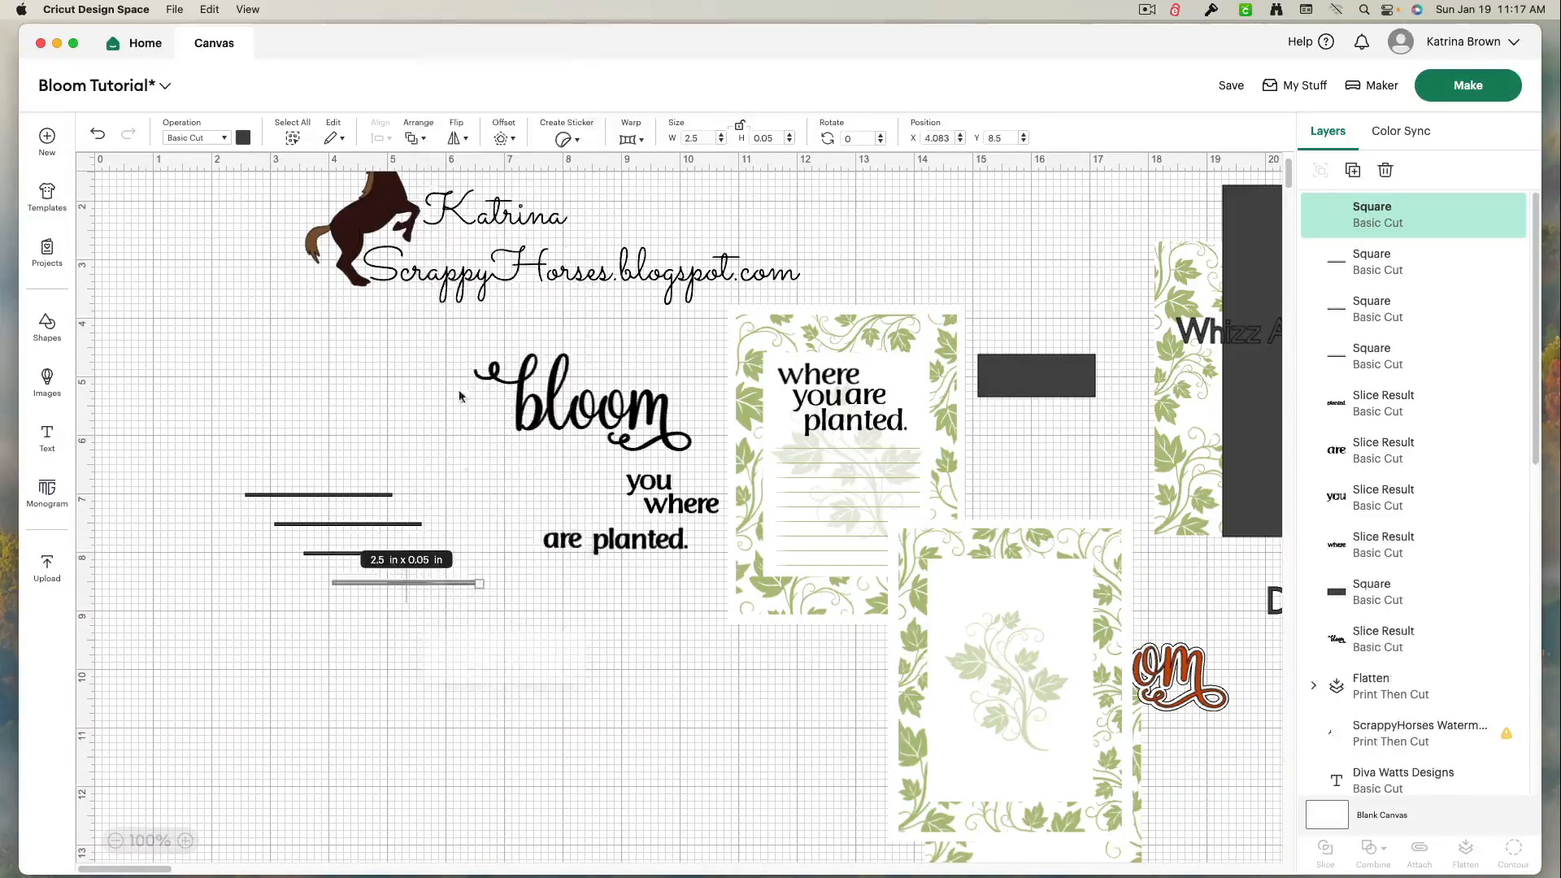
right_click(455, 584)
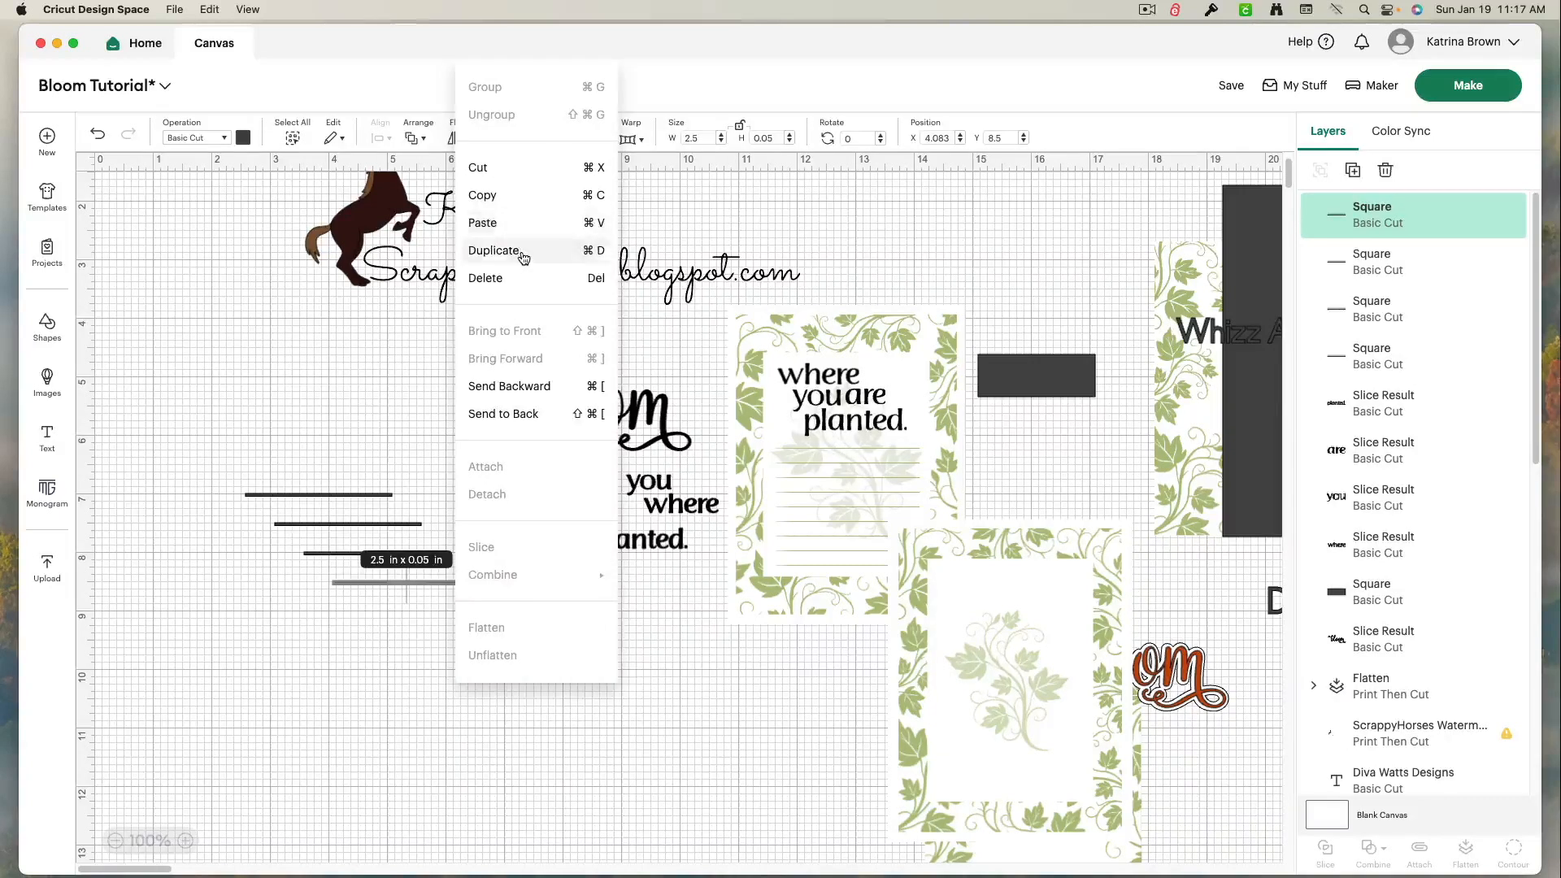
click(468, 249)
right_click(464, 611)
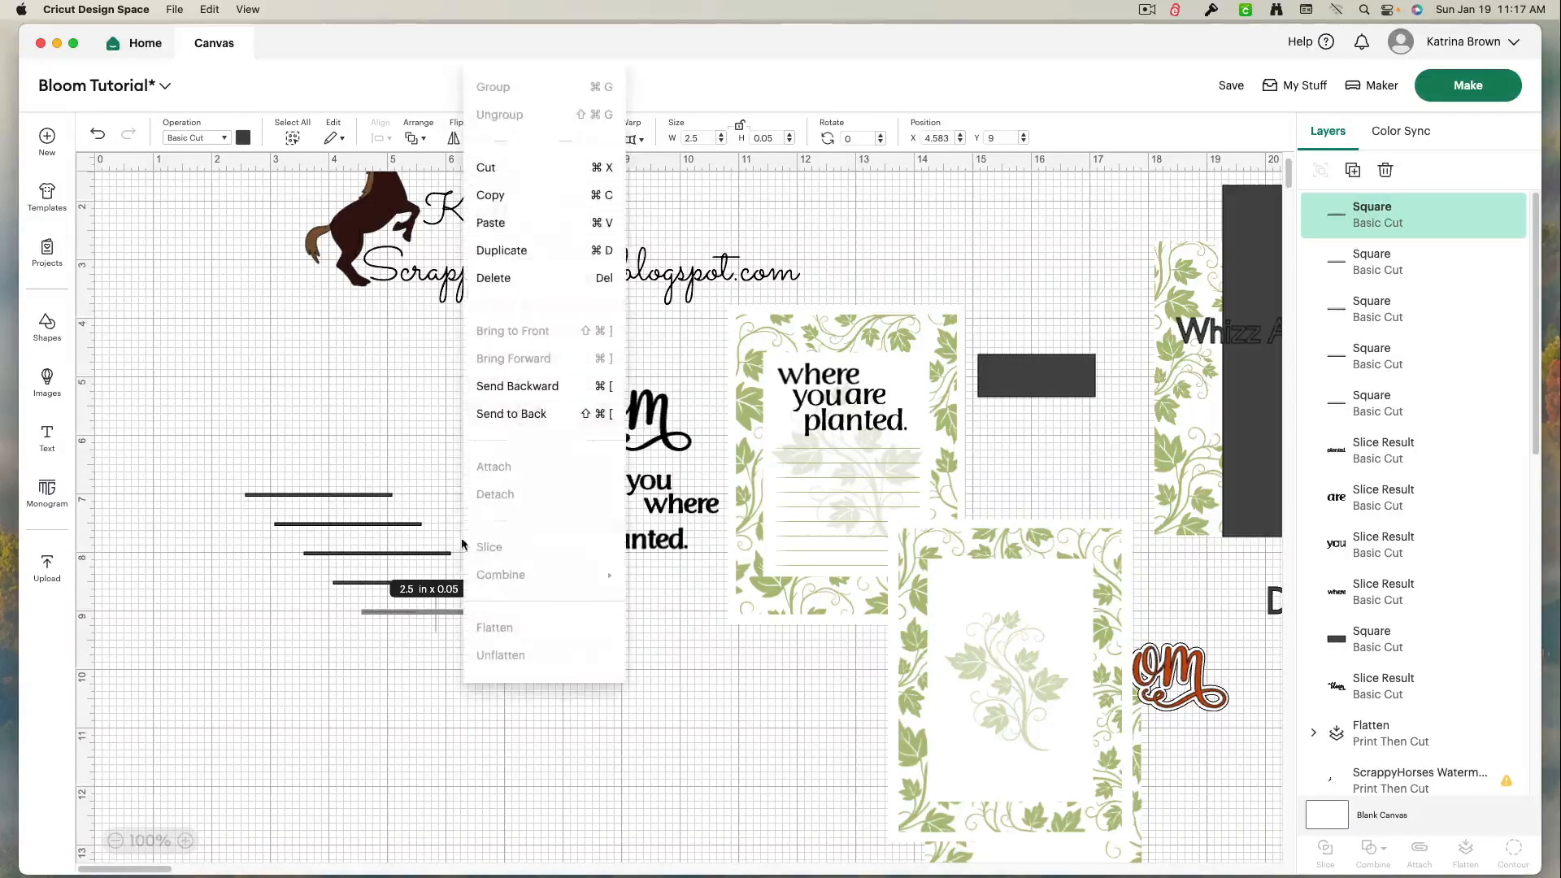
click(487, 248)
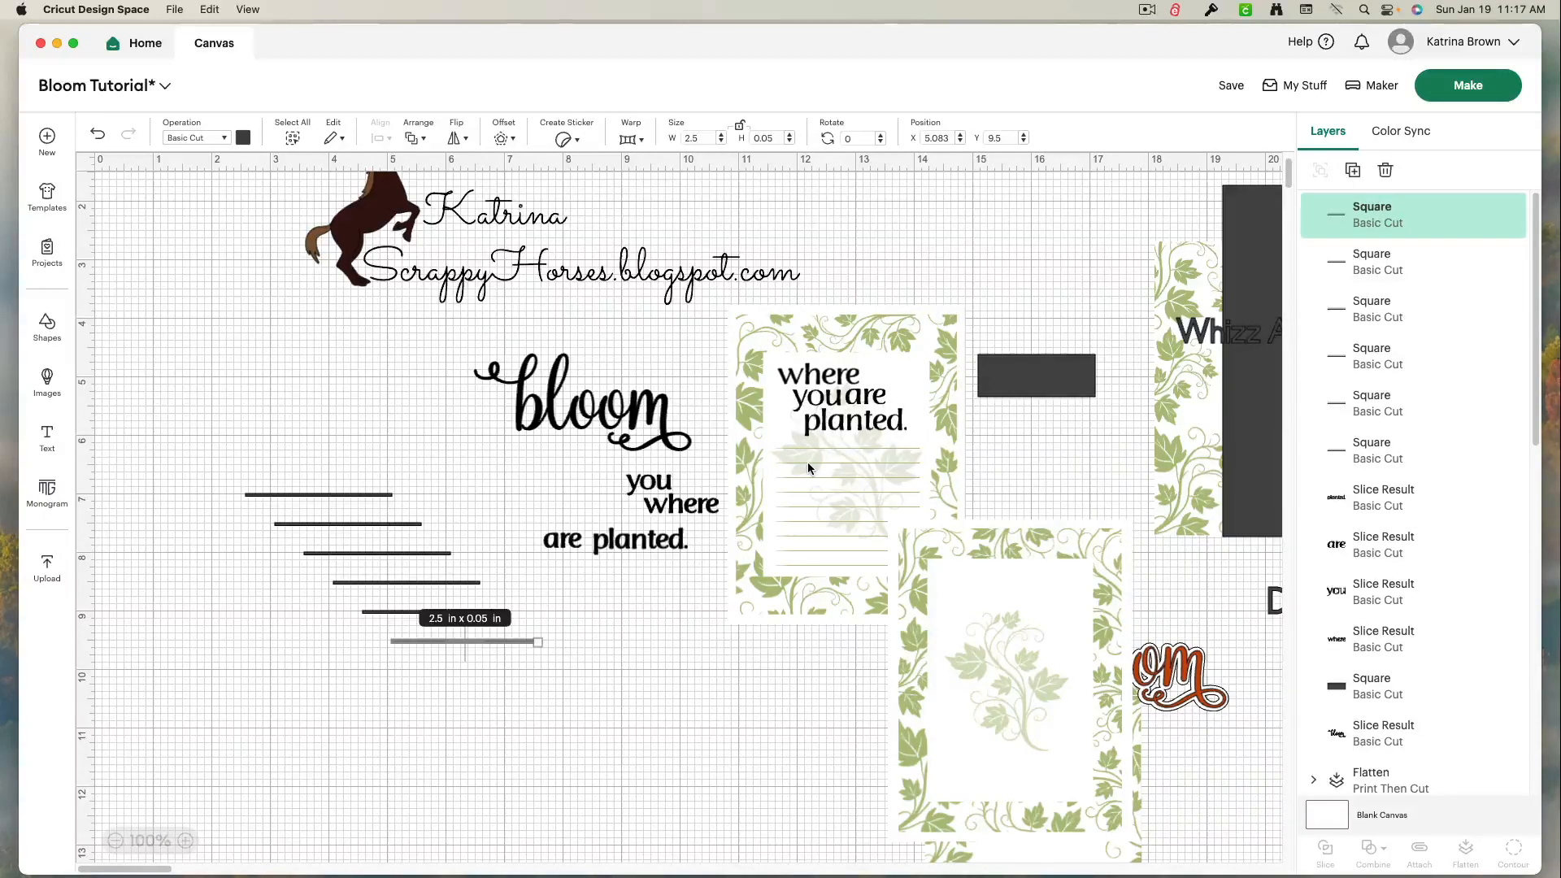
Step: Check the line positions and set the lowest line's Y position to 7.25
click(373, 494)
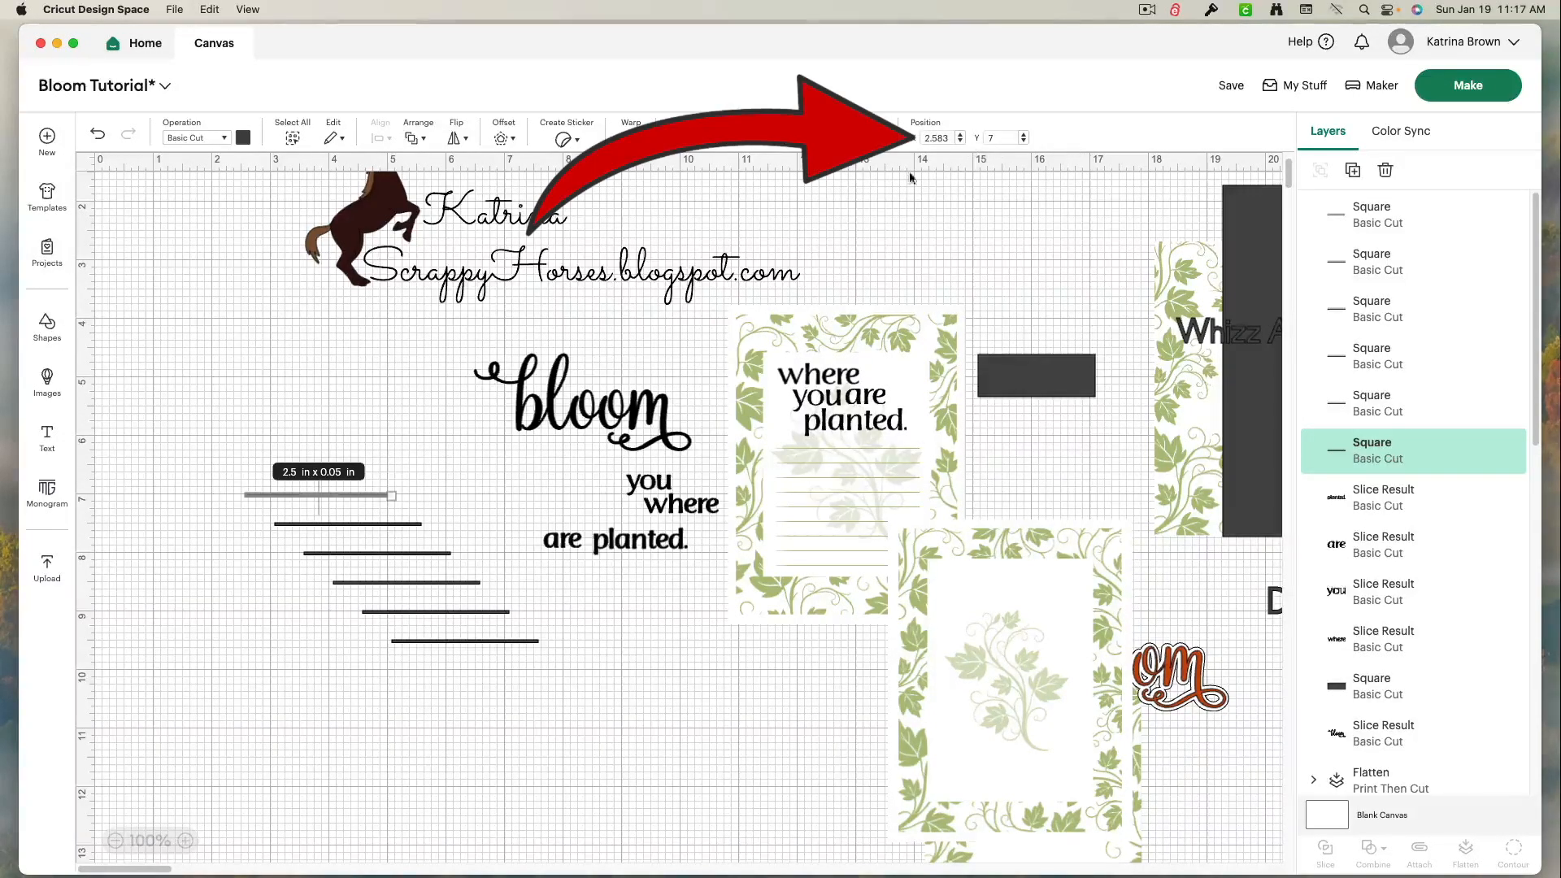
click(413, 524)
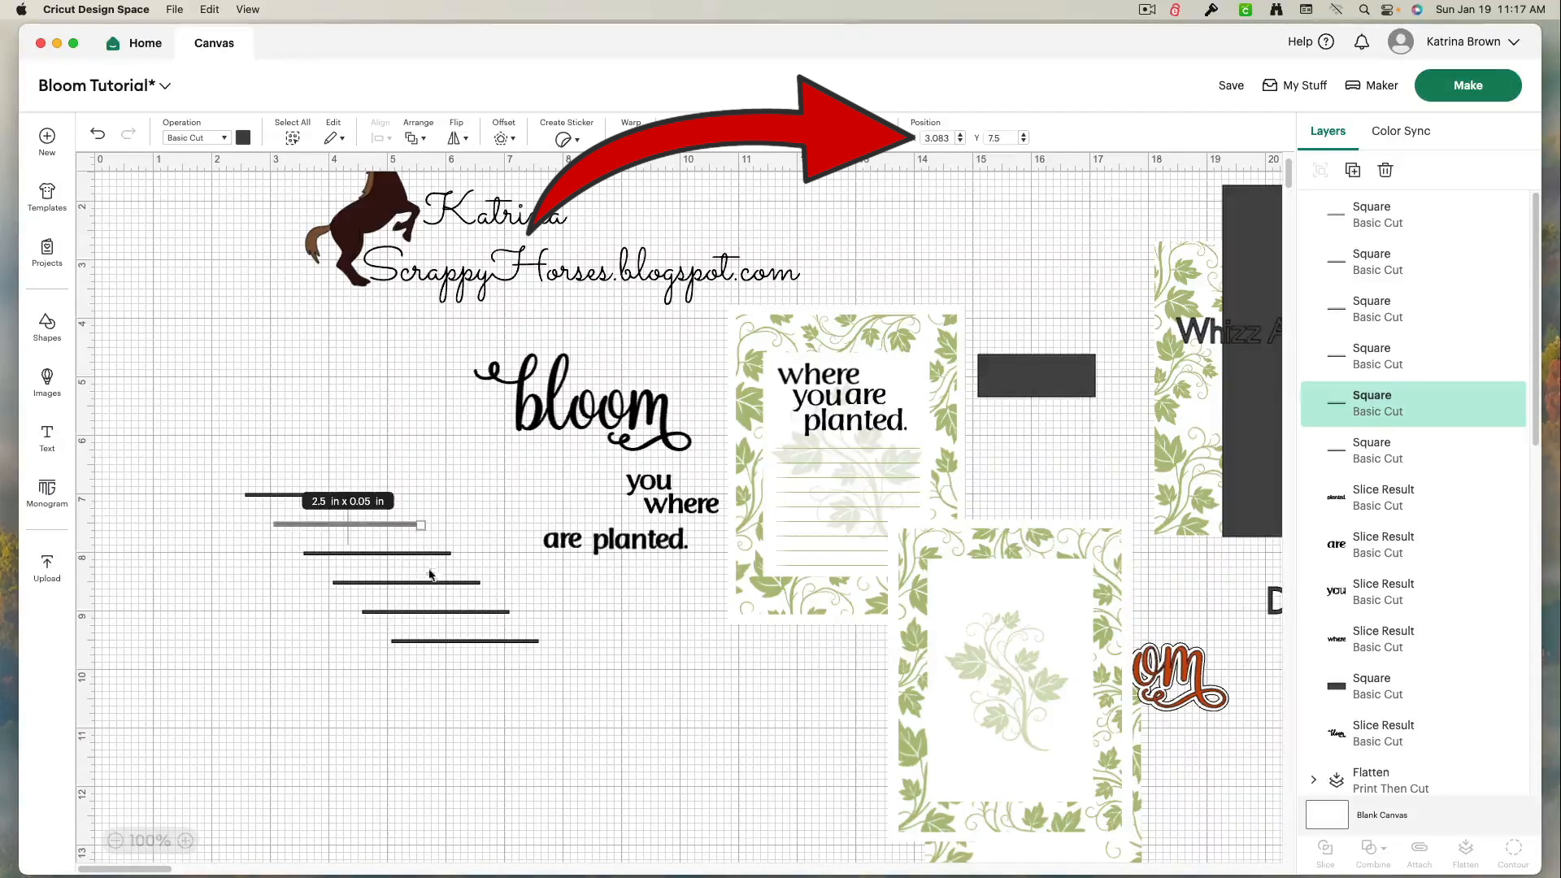
click(491, 642)
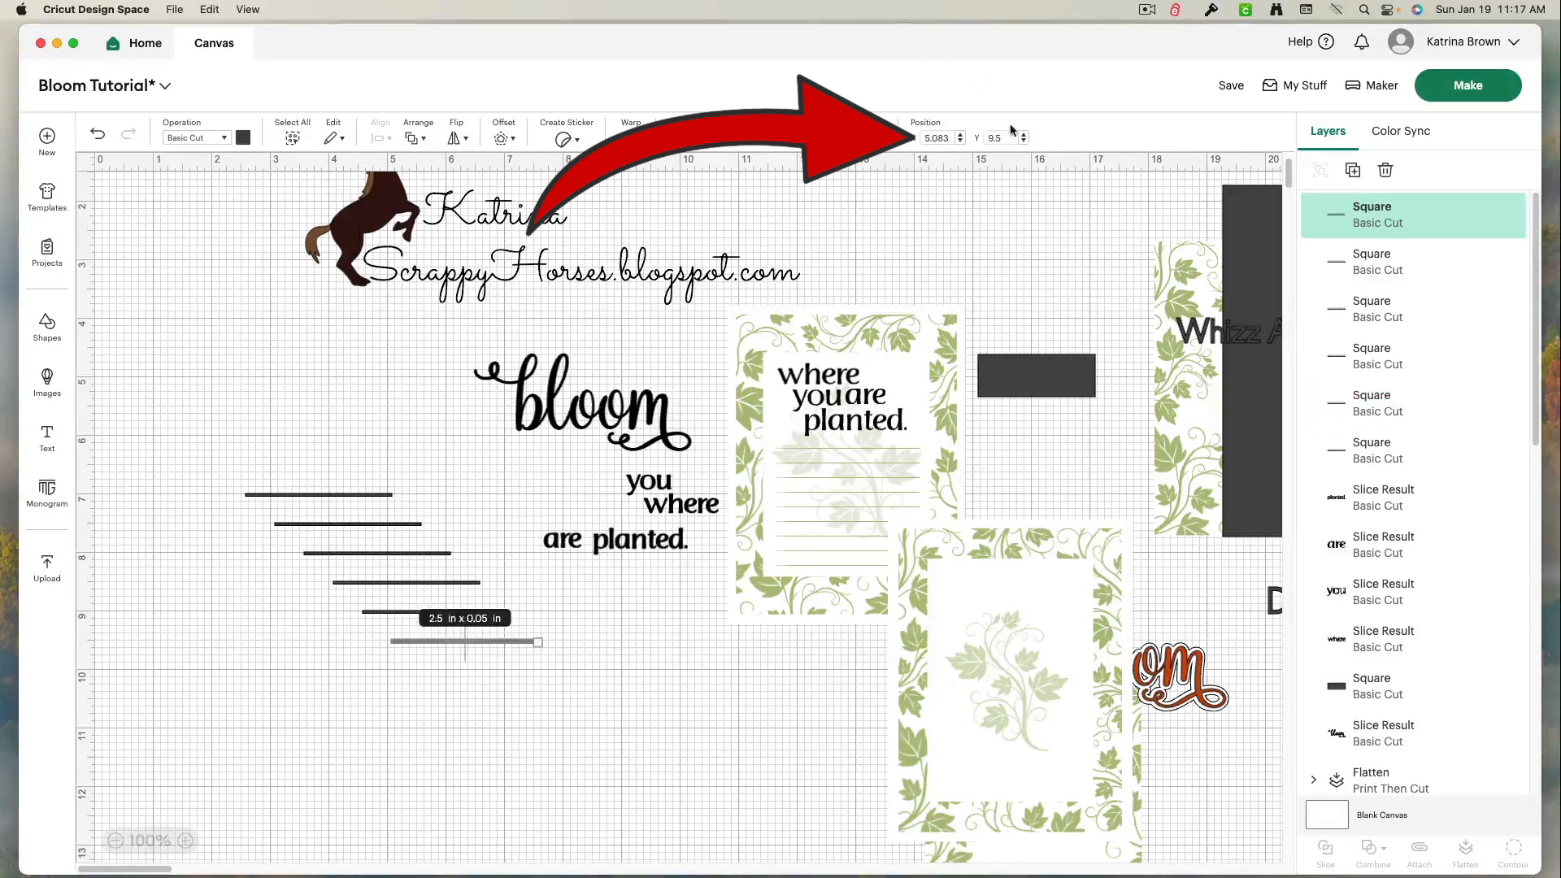
double_click(995, 137)
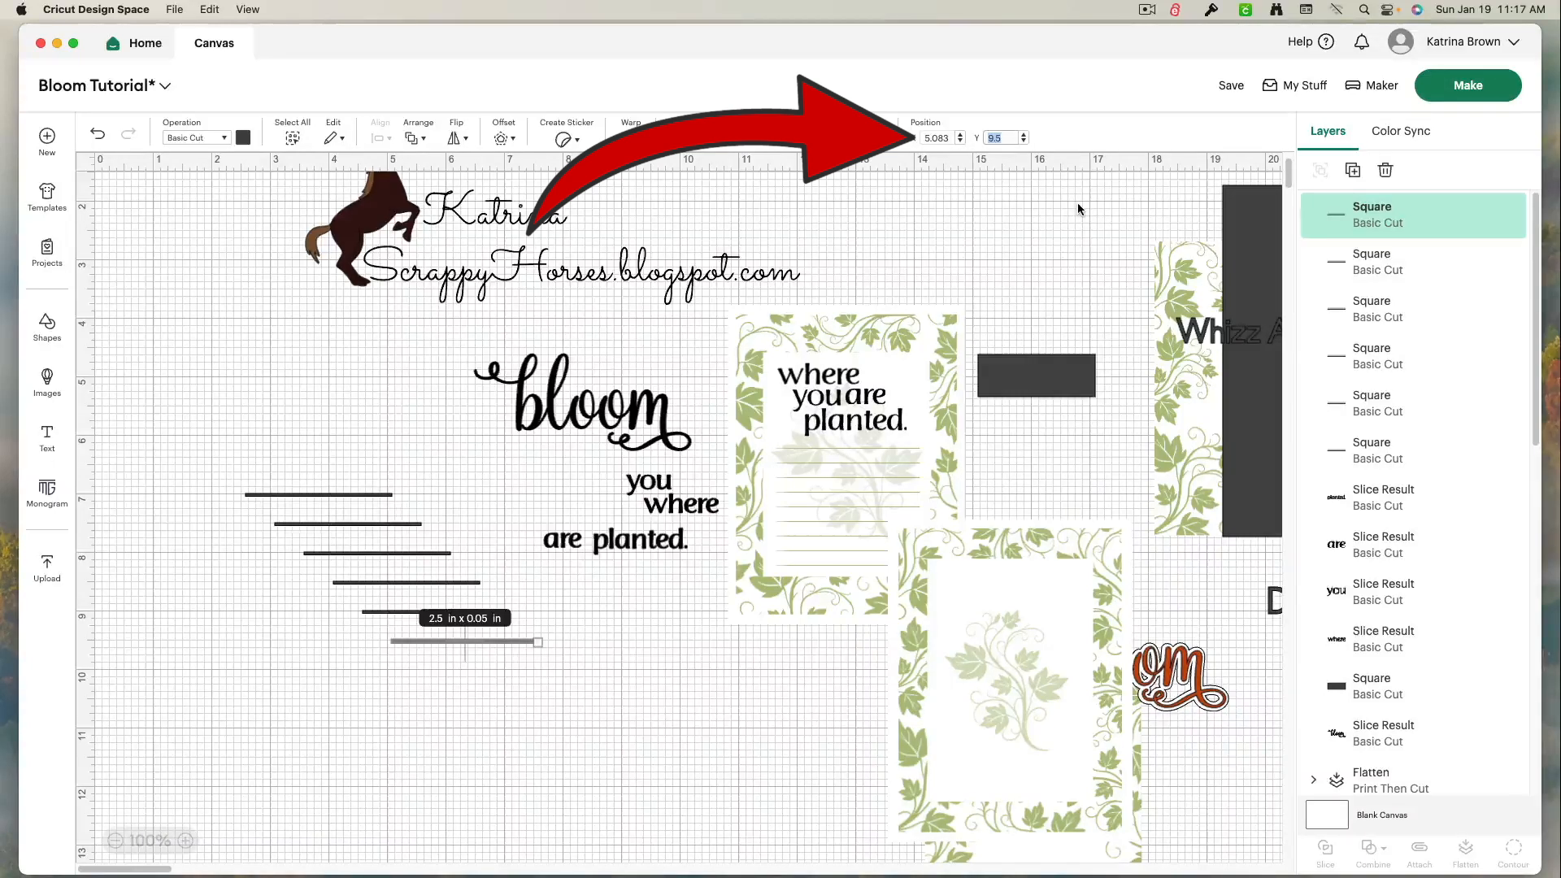
text(7.25)
key(Return)
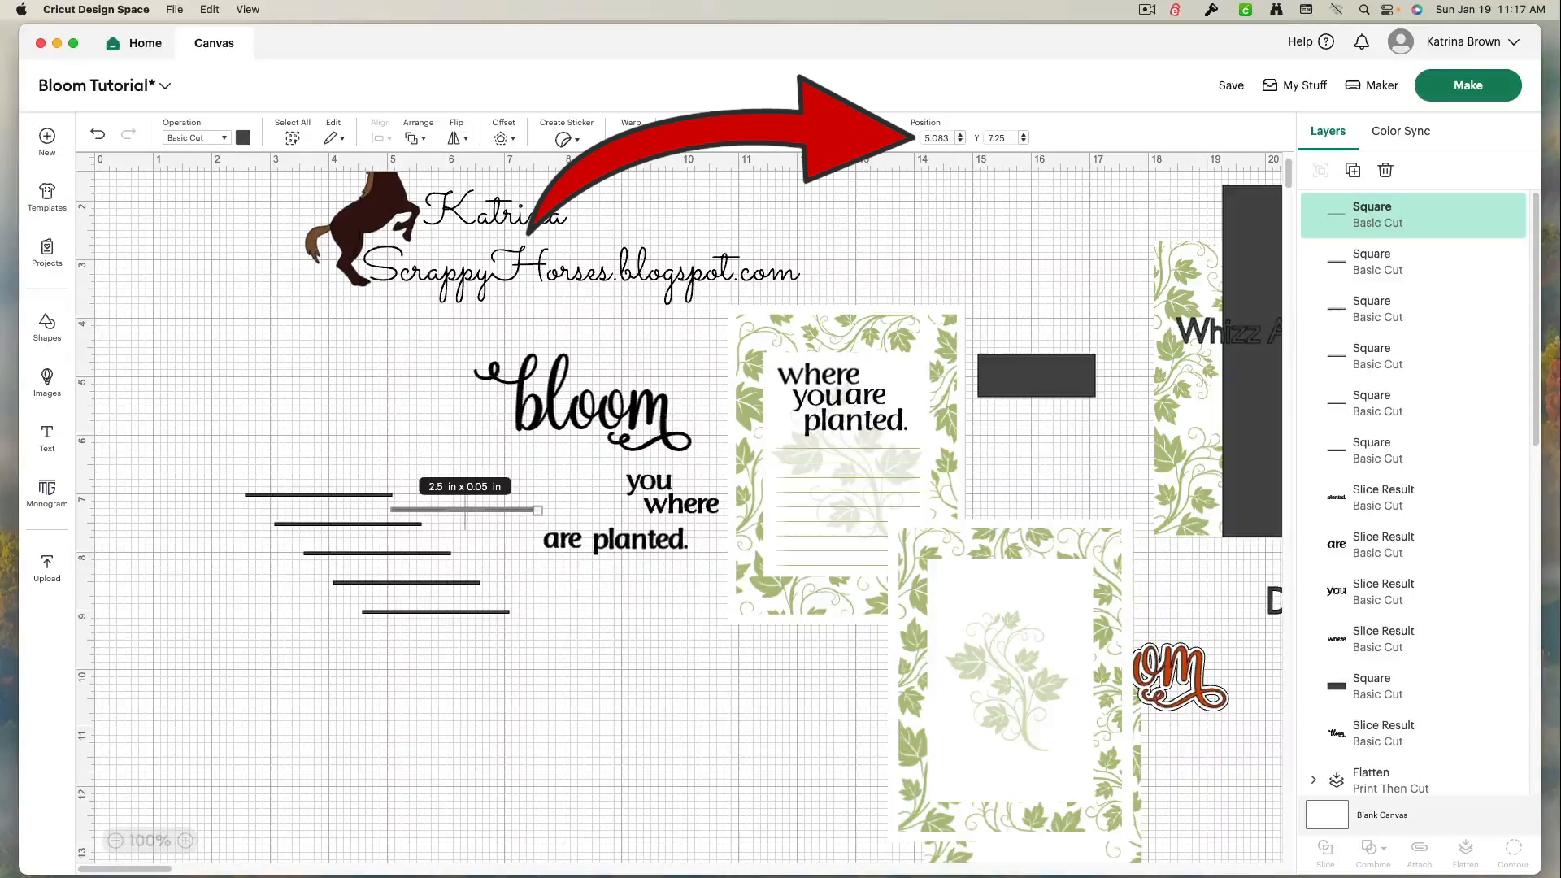
Step: Set the Y position of the lowest remaining line to 7.75, between the lines at 7.5 and 8
click(474, 611)
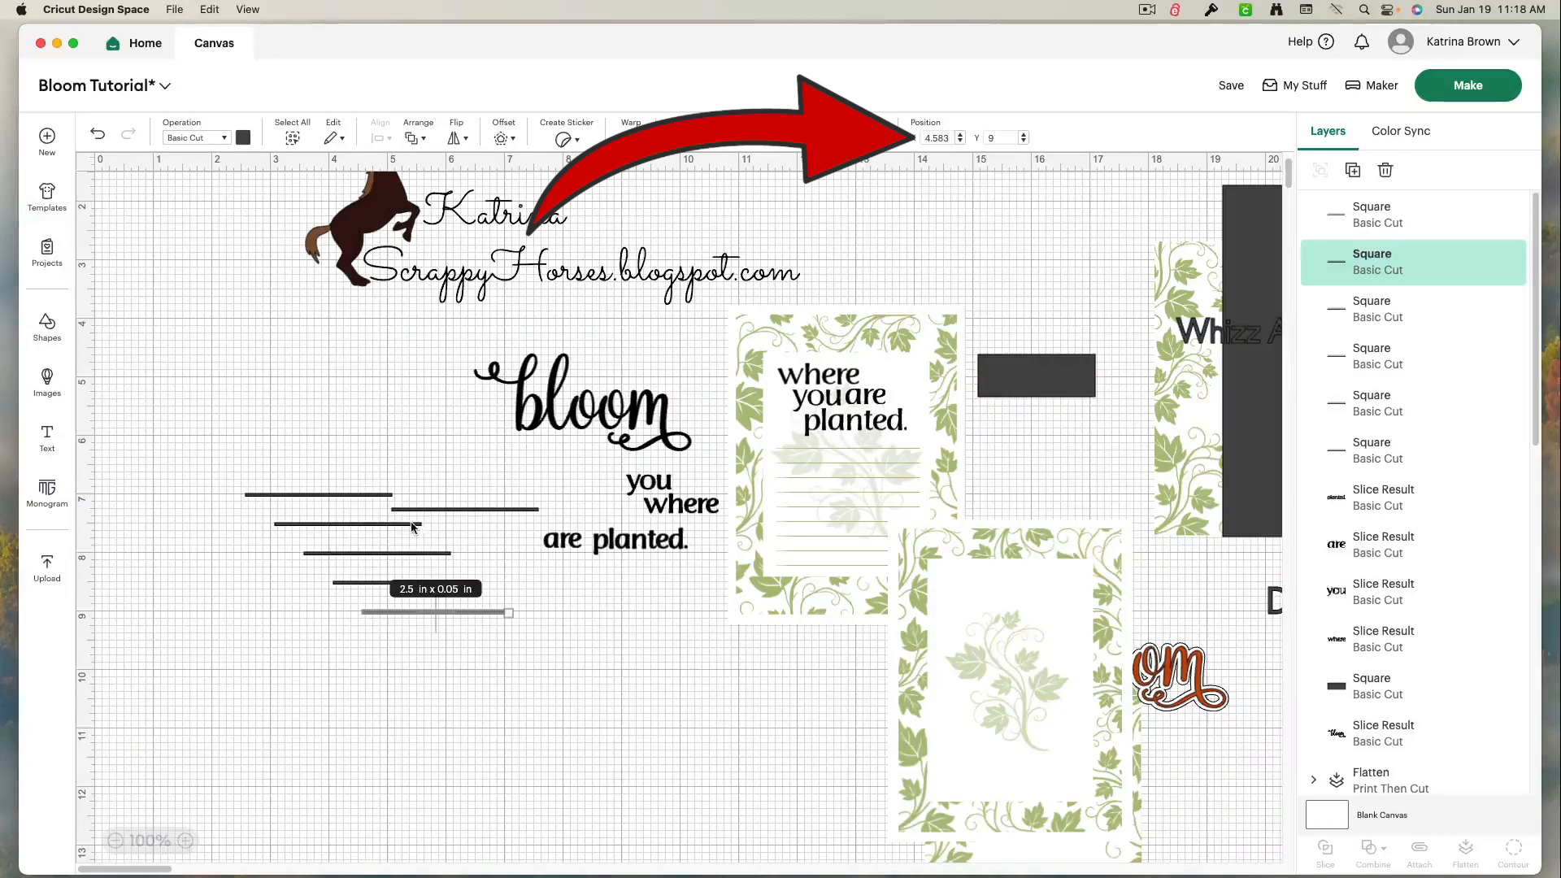
click(420, 553)
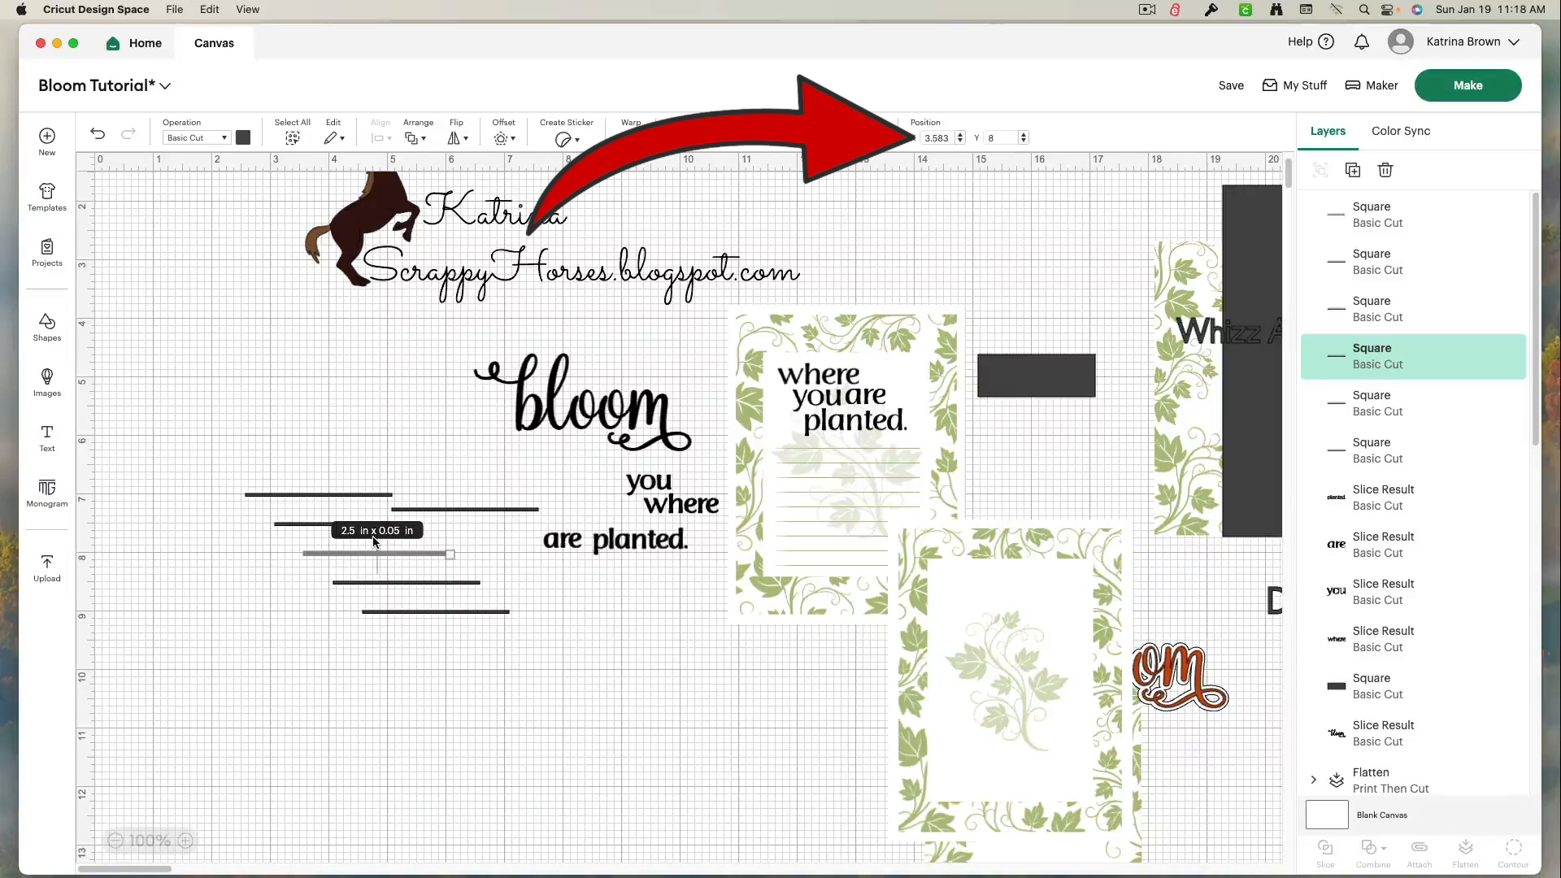
click(429, 611)
drag(429, 611, 429, 524)
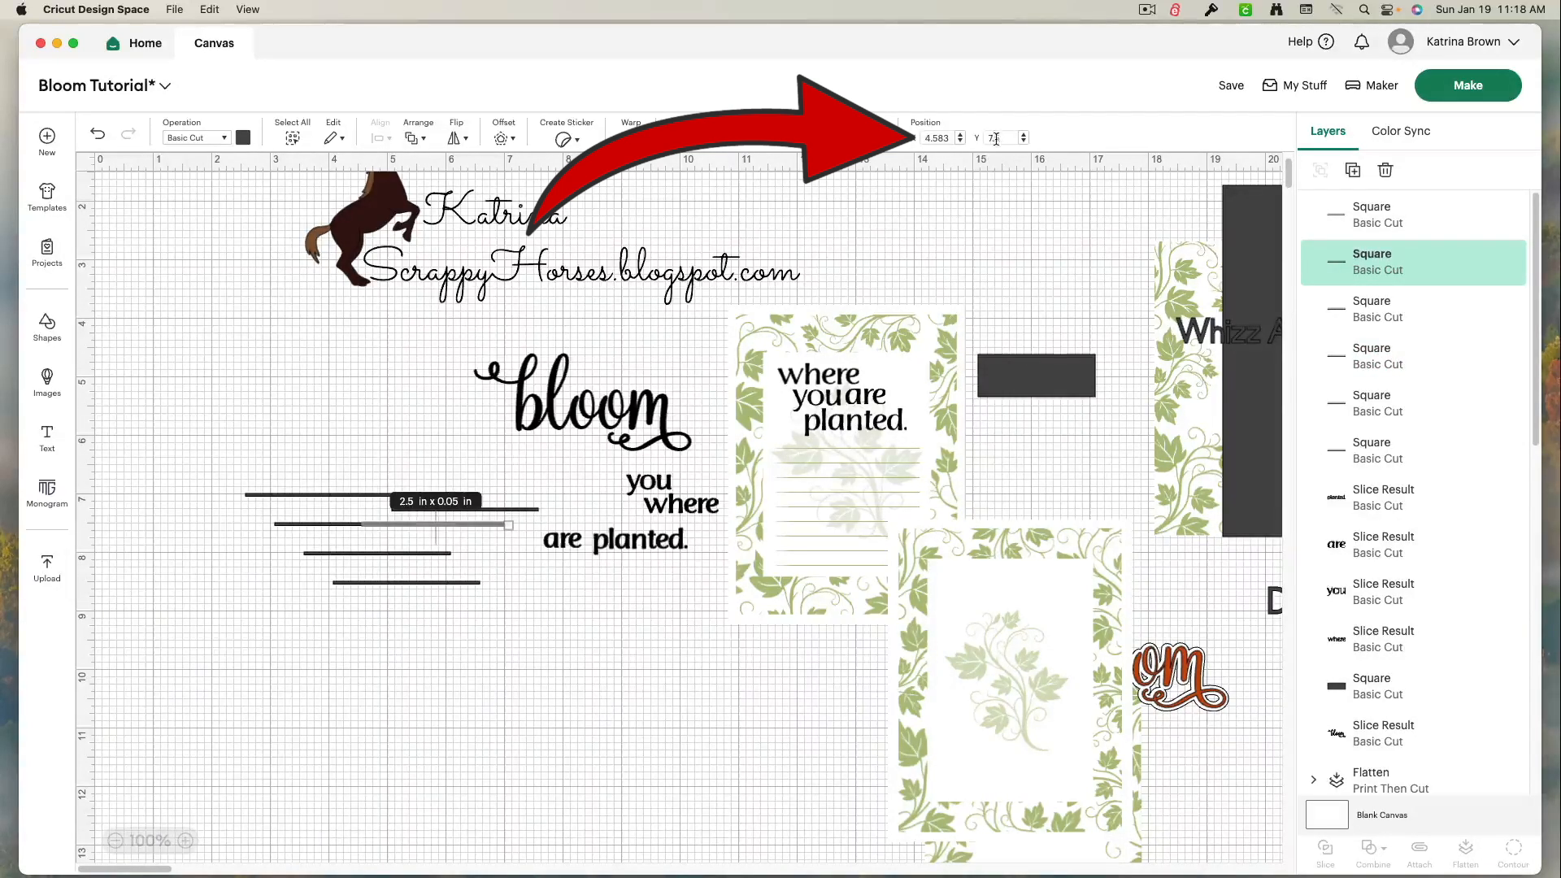
text(7)
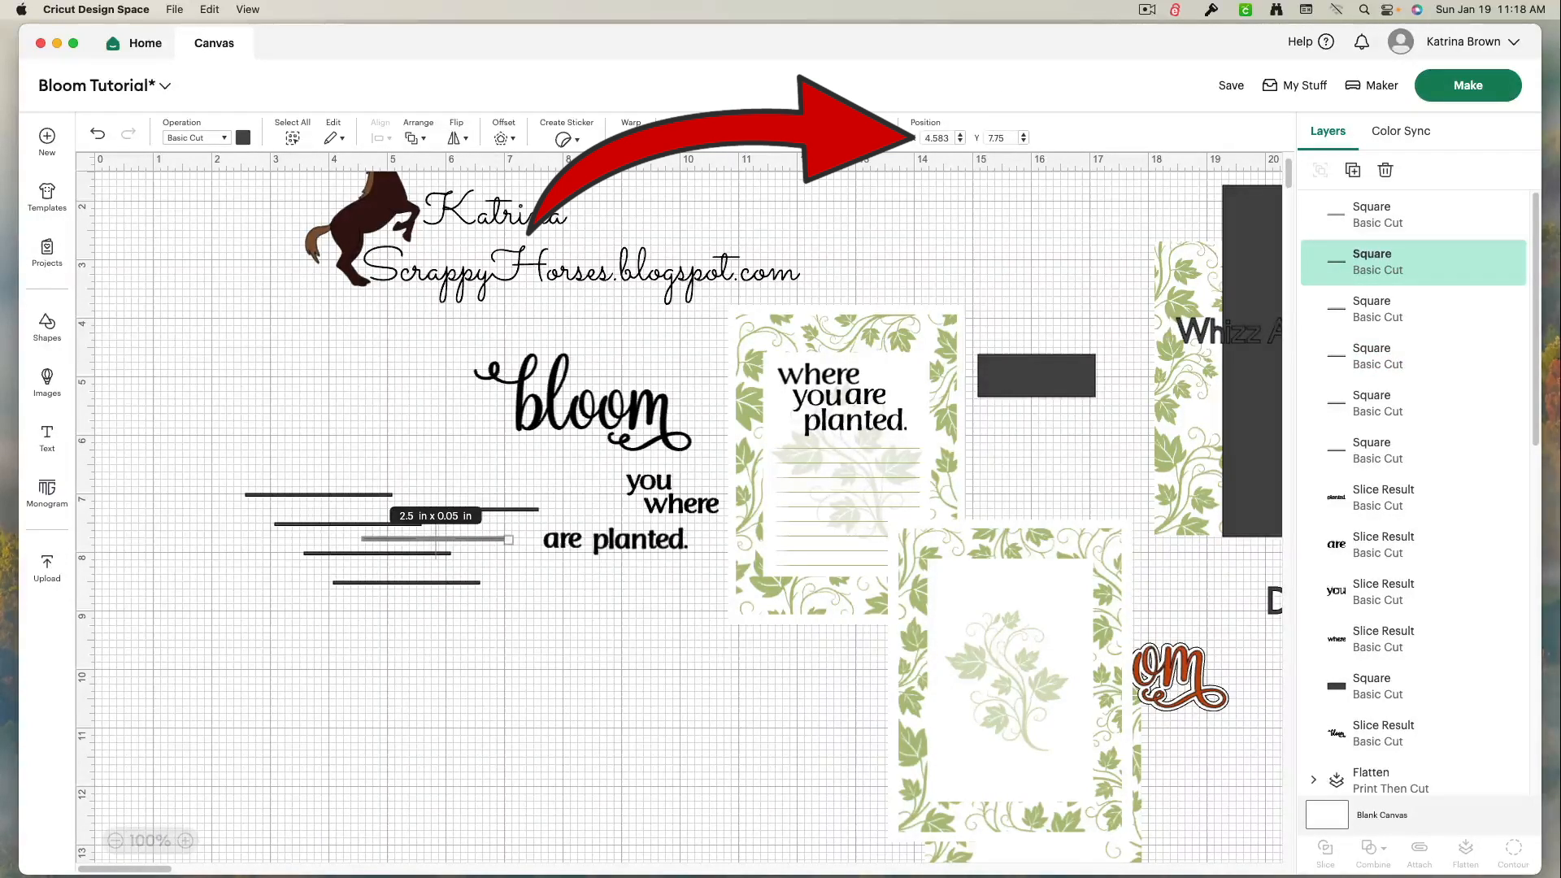
Step: Set the bottom line's Y position to 8.25, a quarter inch below the line at 8
click(404, 553)
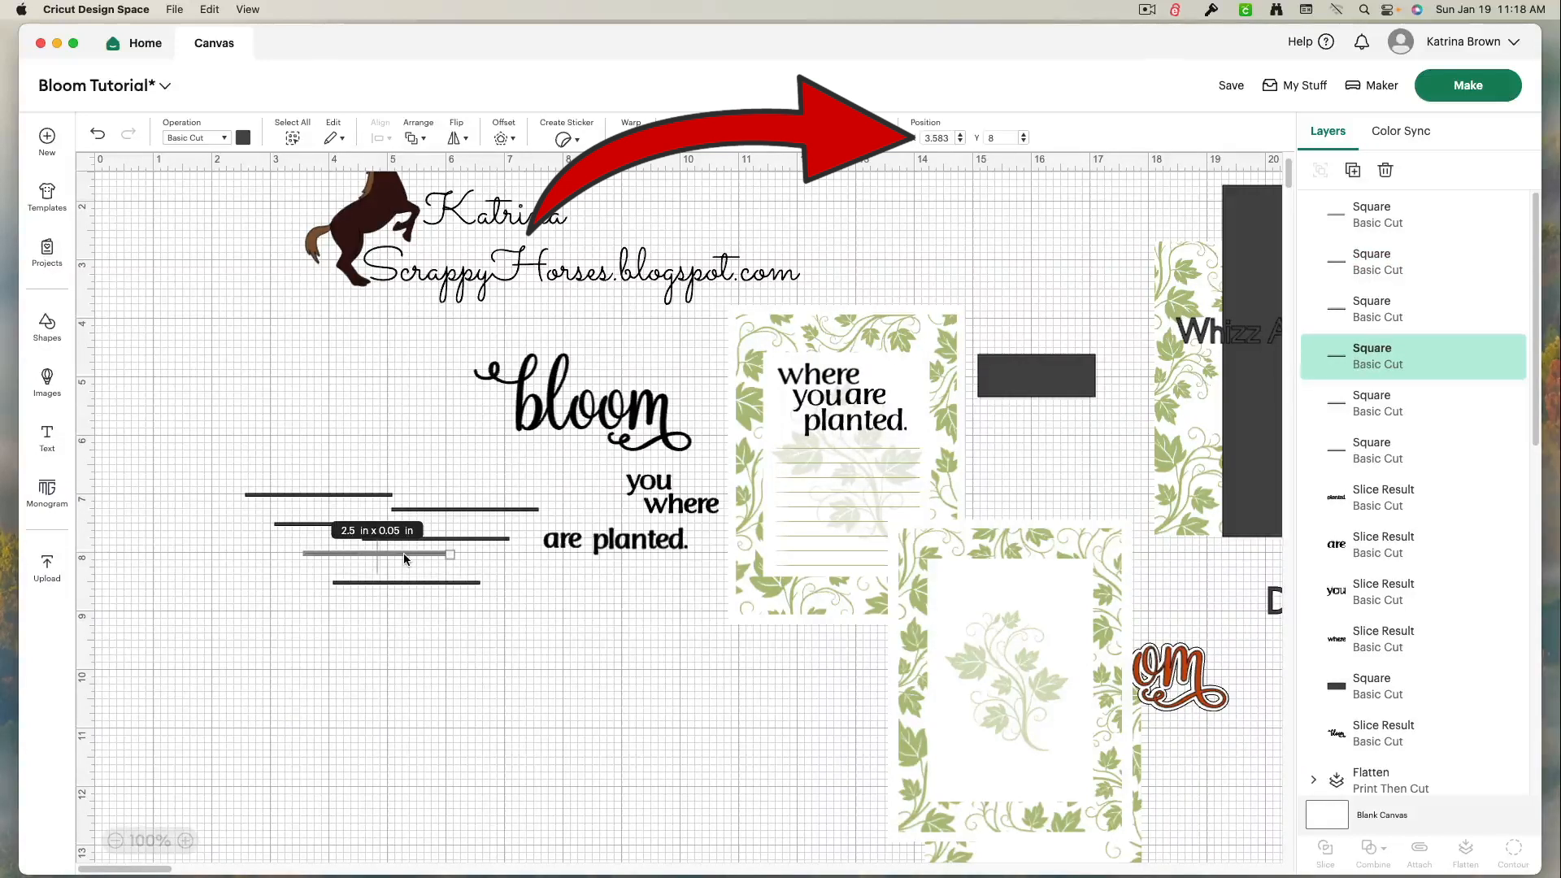
click(472, 583)
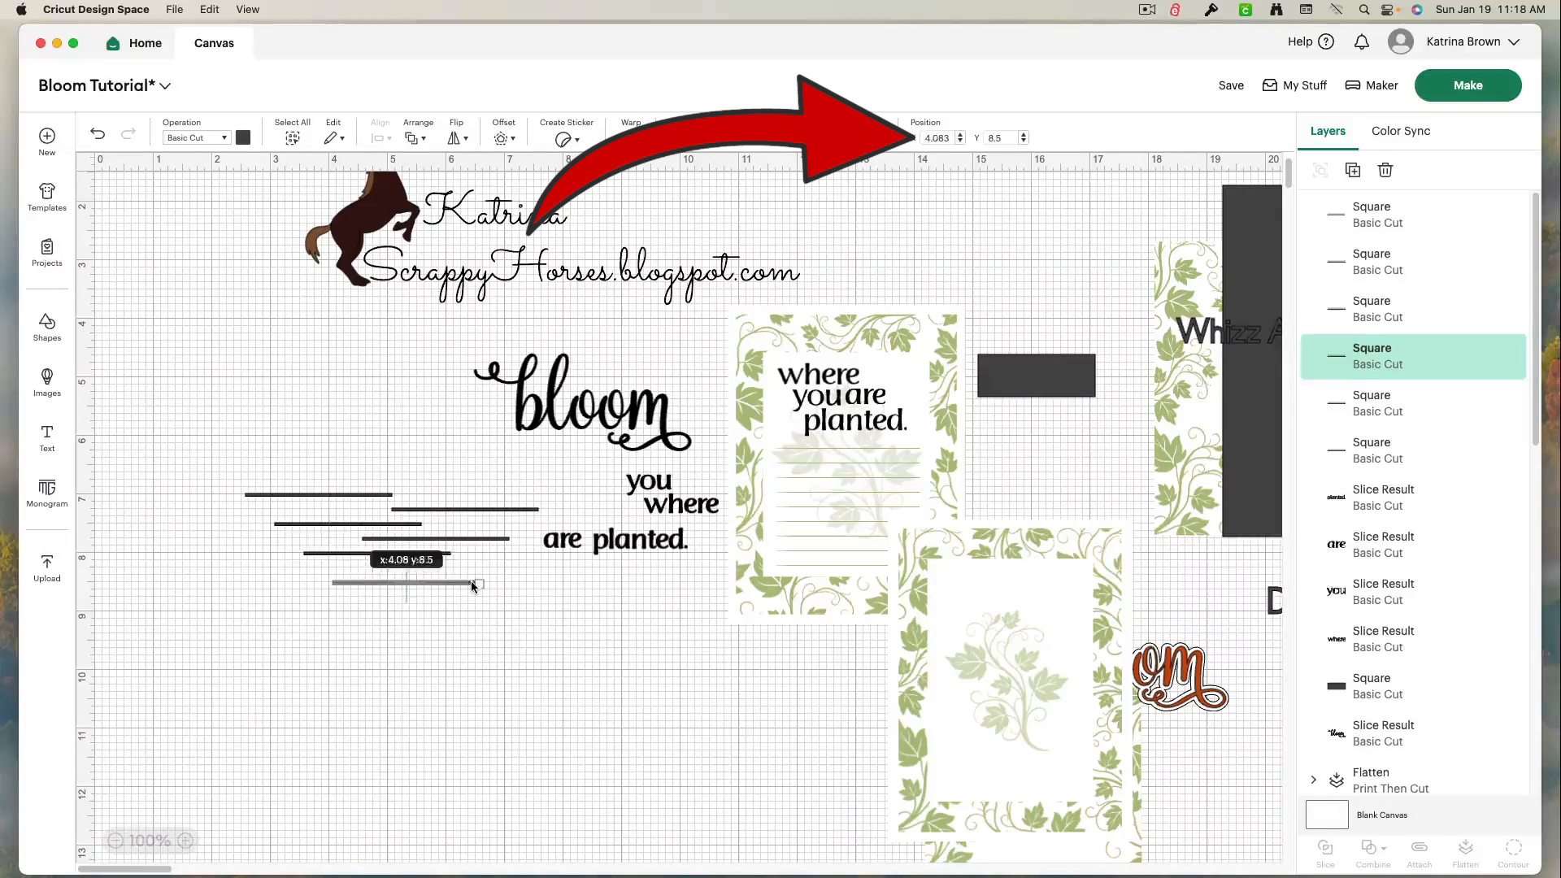
click(998, 138)
text(8.25)
key(Return)
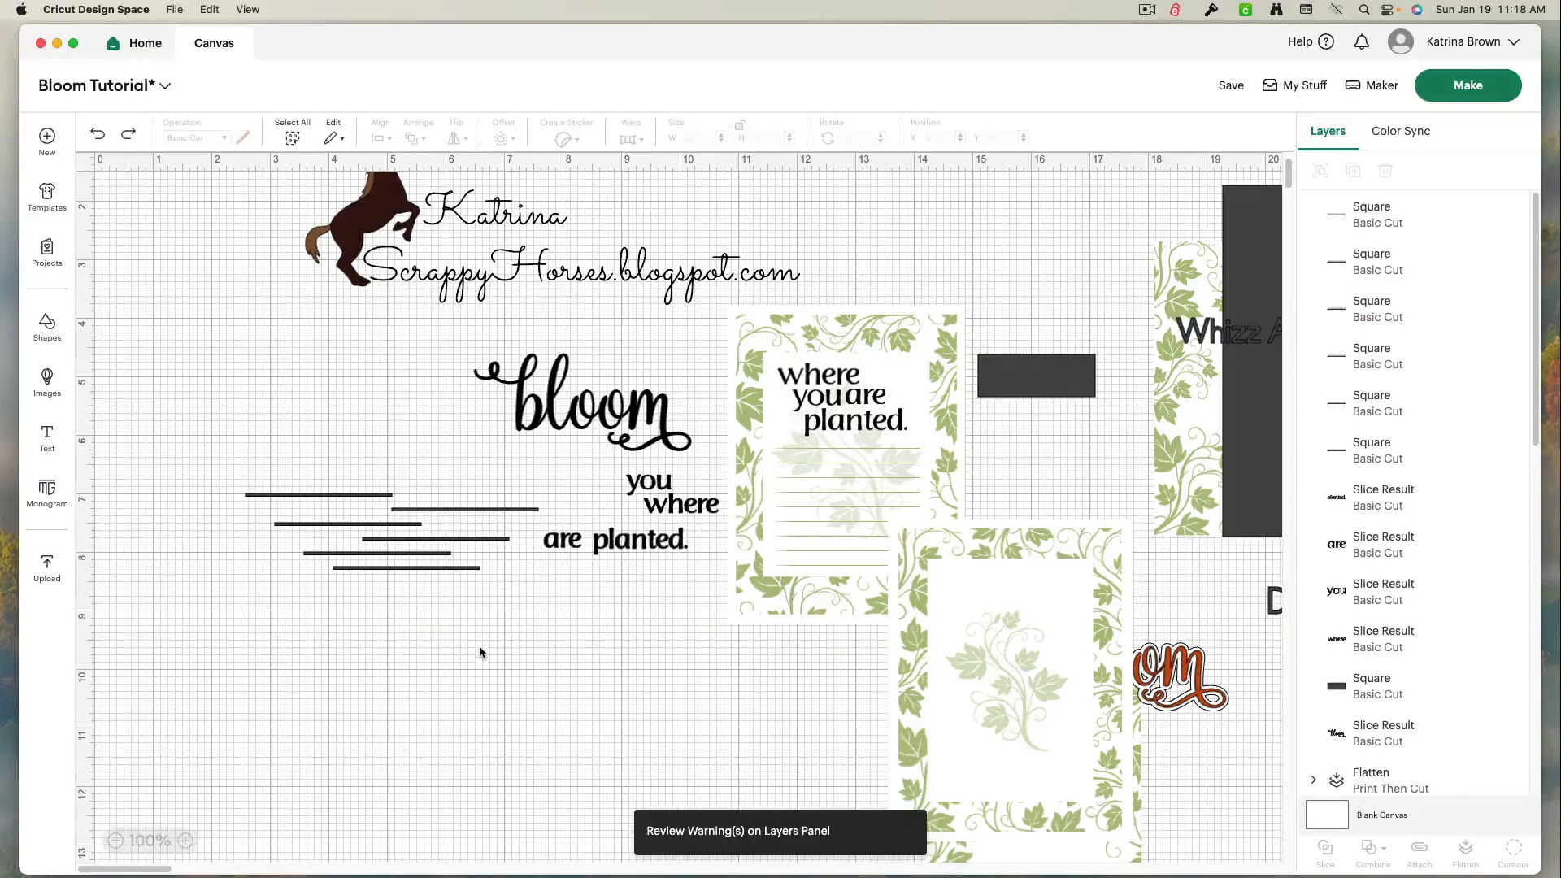
Step: Select only the six thin lines, center them horizontally and group them
drag(481, 647, 291, 448)
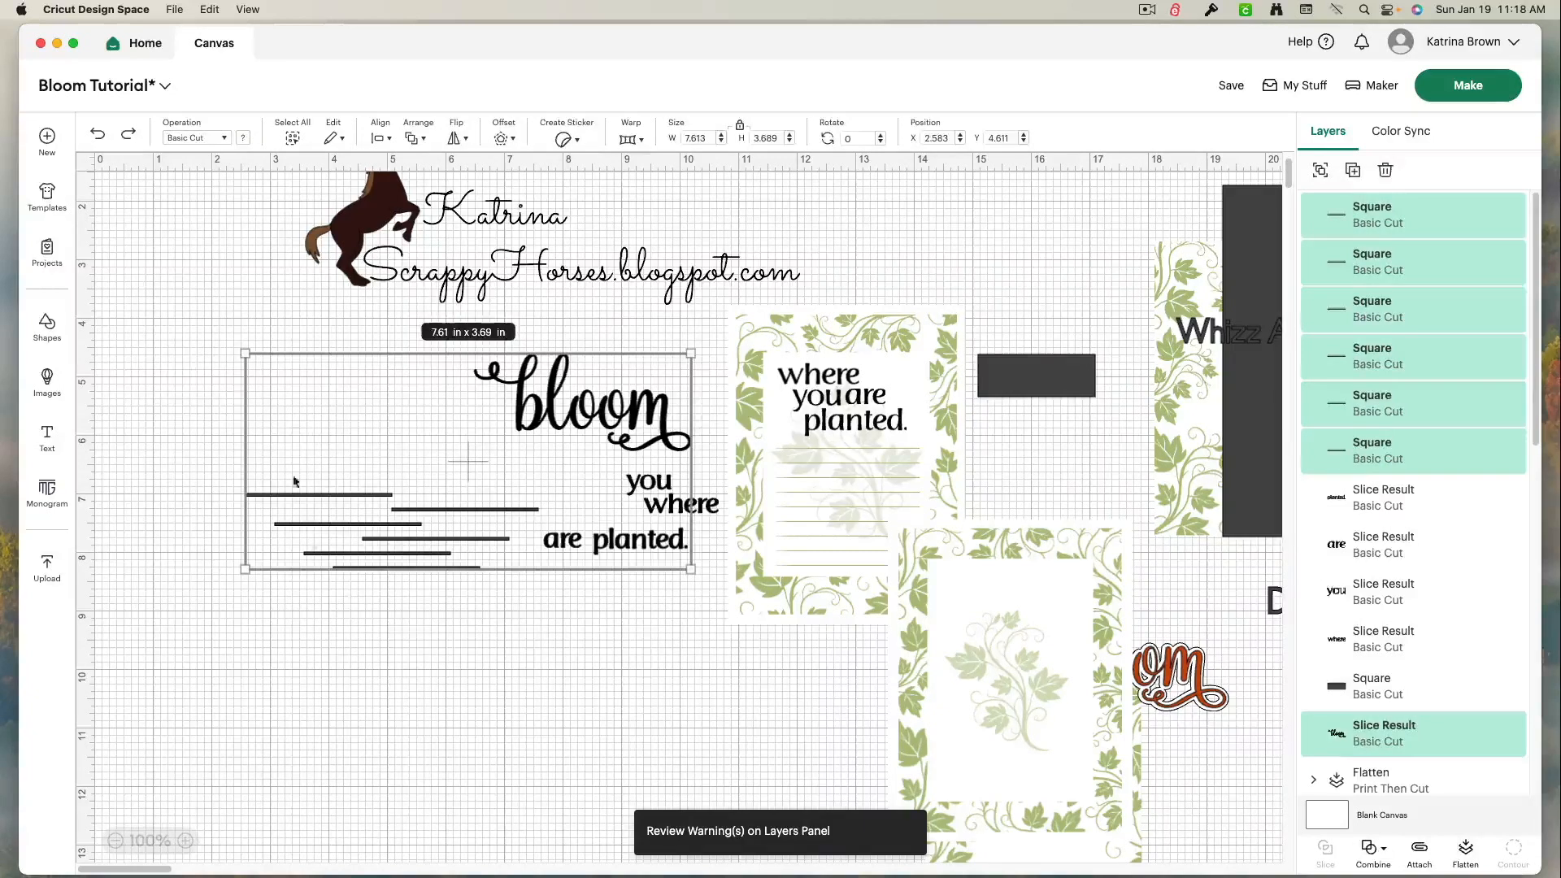
shift+click(591, 403)
click(378, 138)
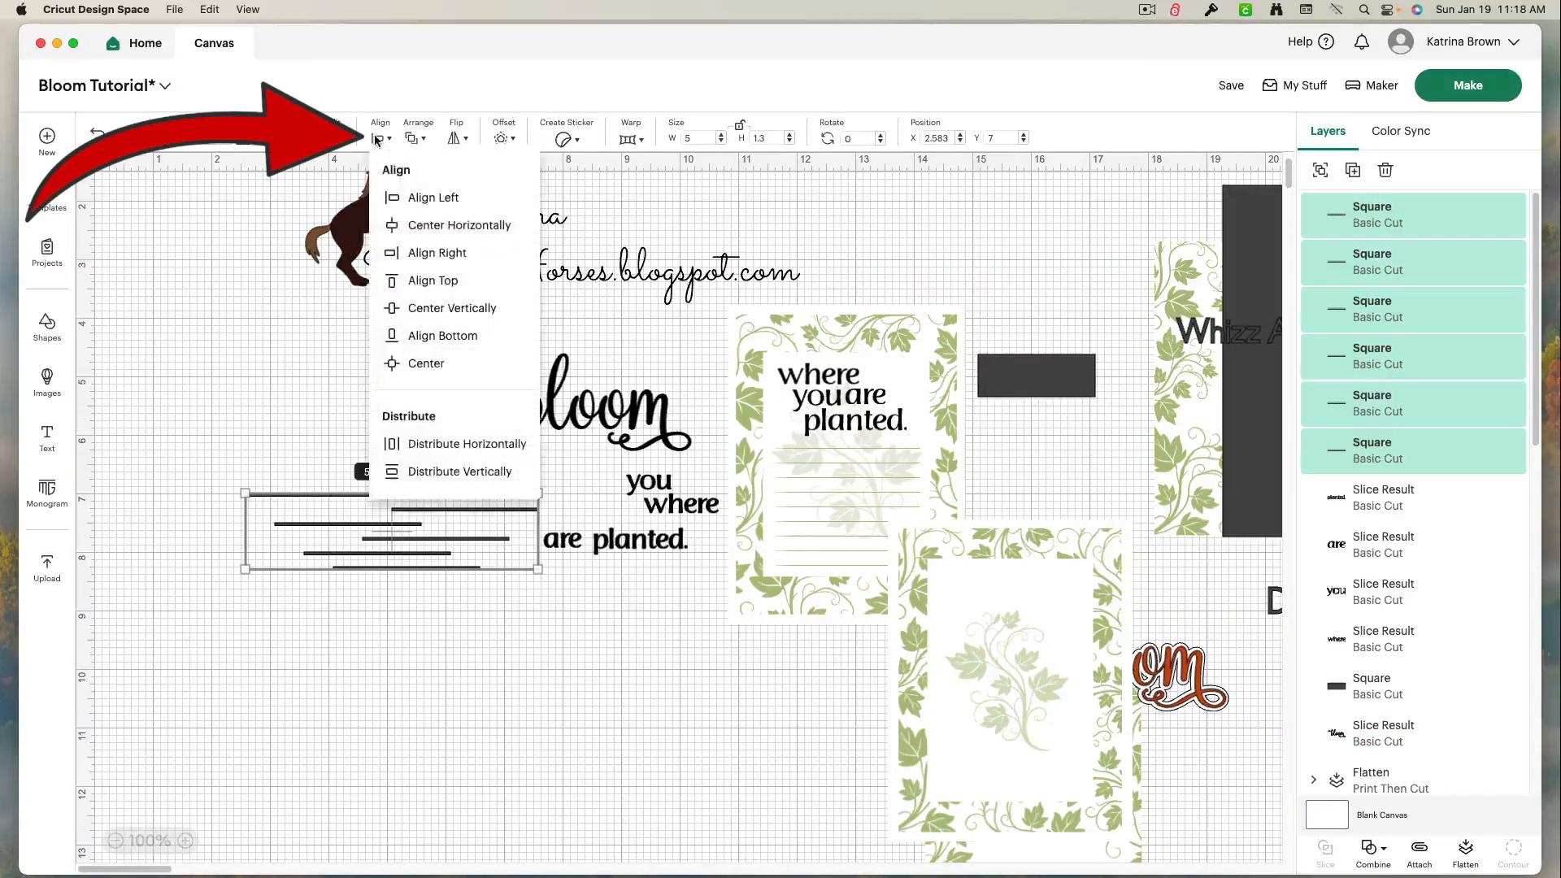
click(429, 226)
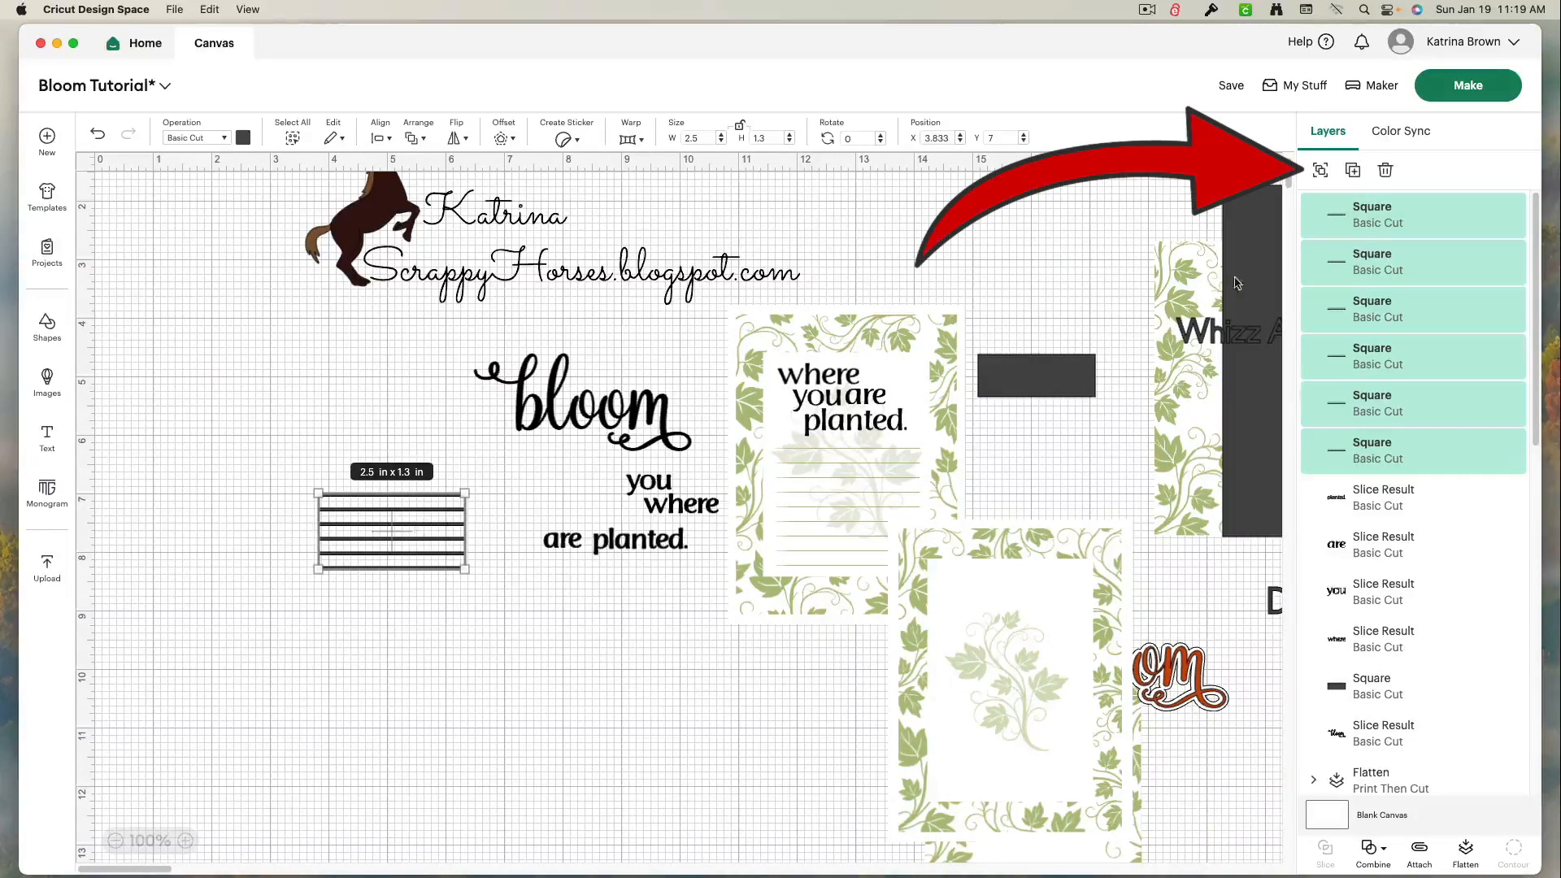
click(1321, 173)
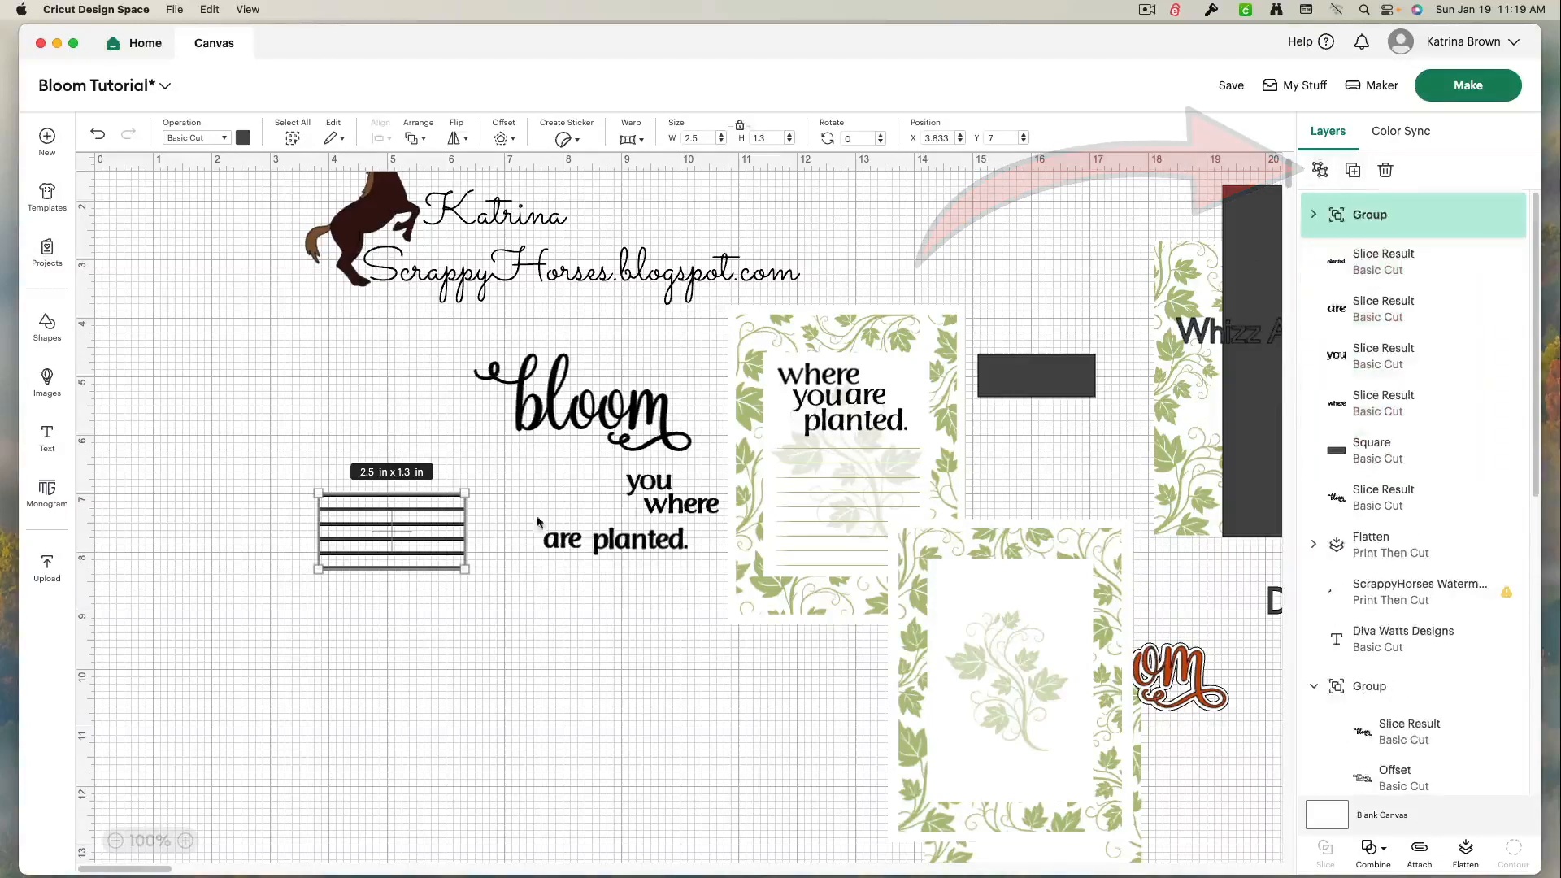
Step: Duplicate the line group and place the copy below the original at about Y 8.75
right_click(439, 530)
click(500, 251)
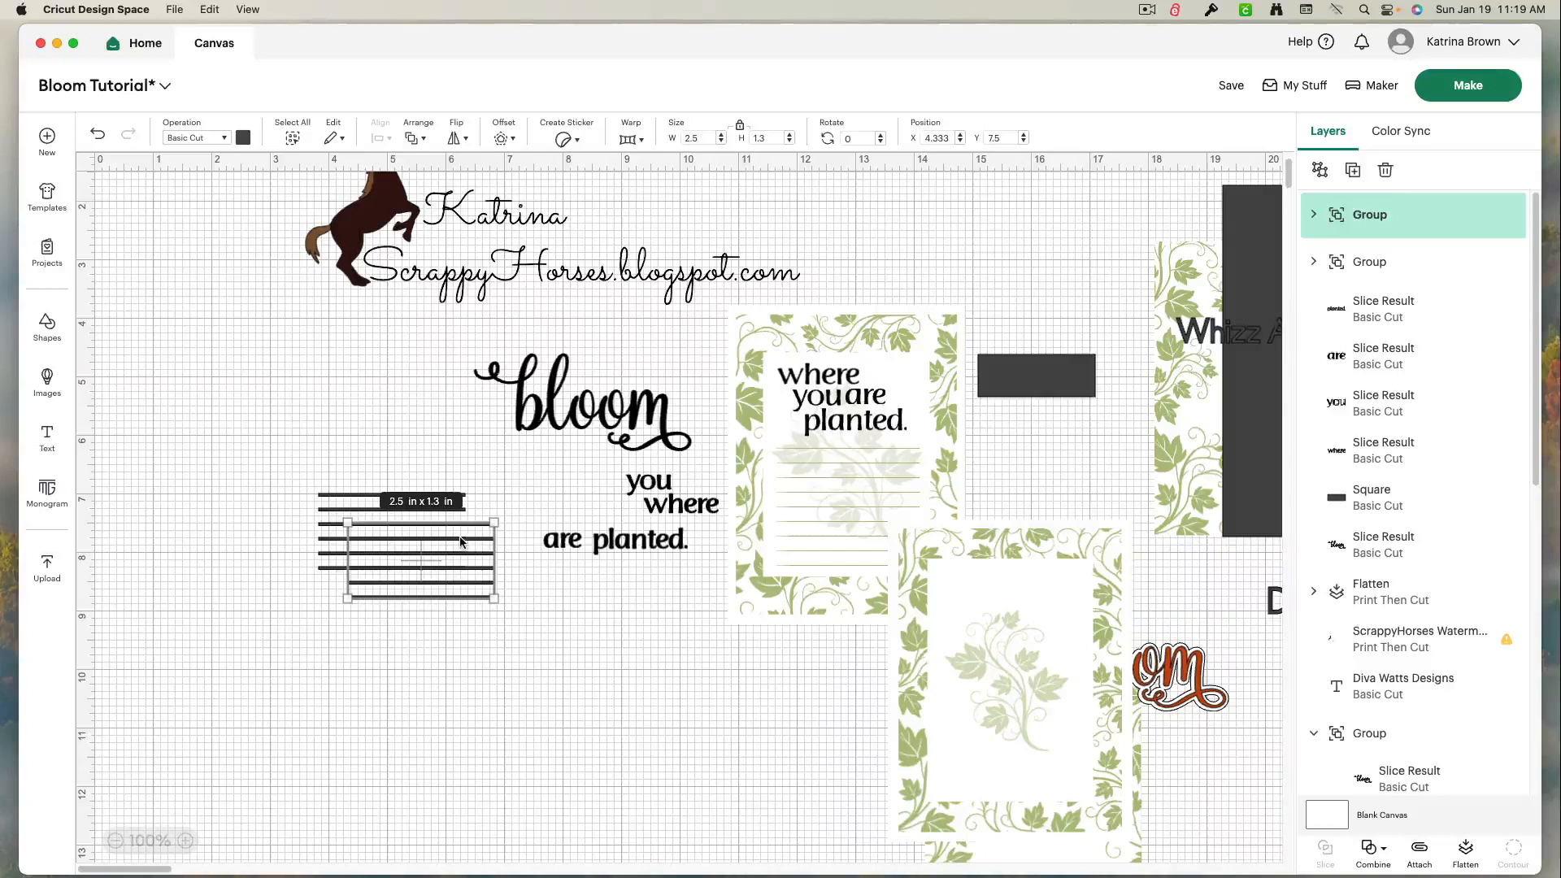
drag(460, 541, 441, 615)
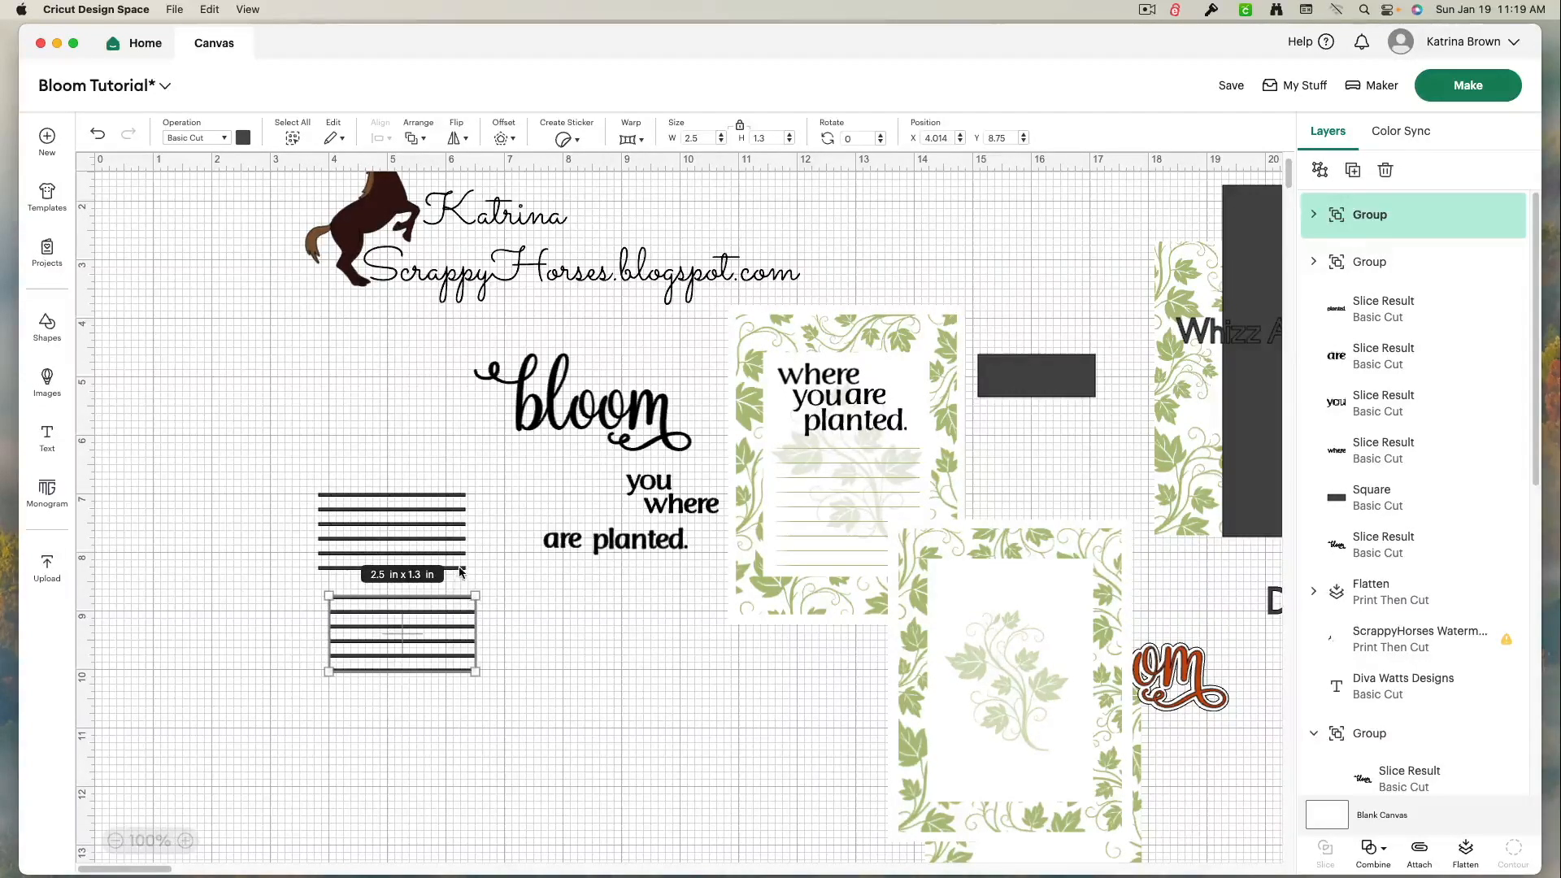
Step: Ungroup the upper lines to check the last line's position, and set the copied group's Y position to 8.5
click(456, 562)
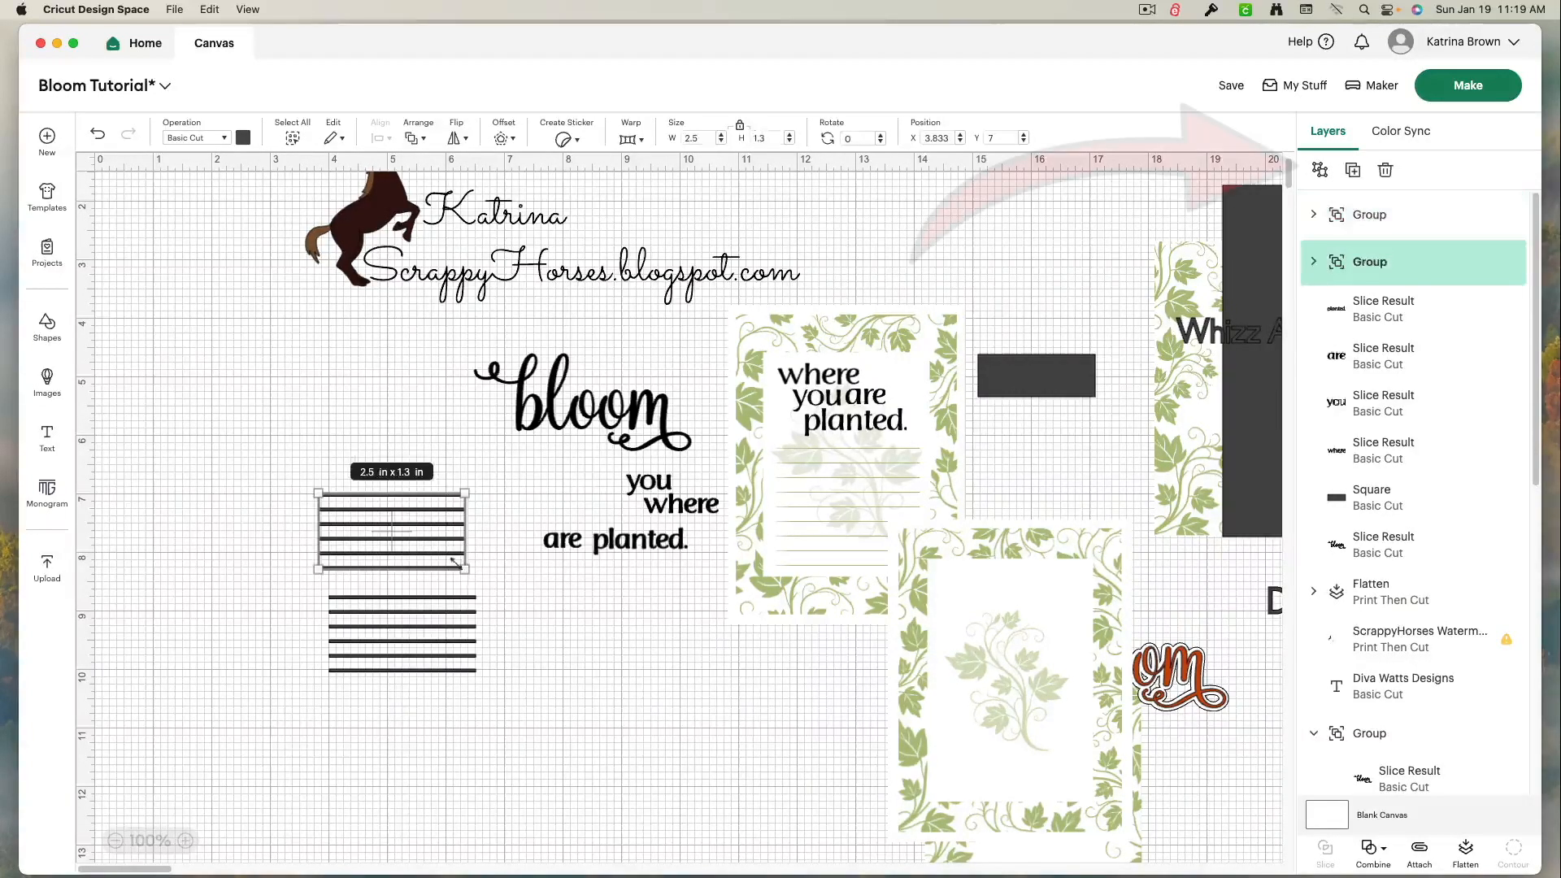
click(1320, 173)
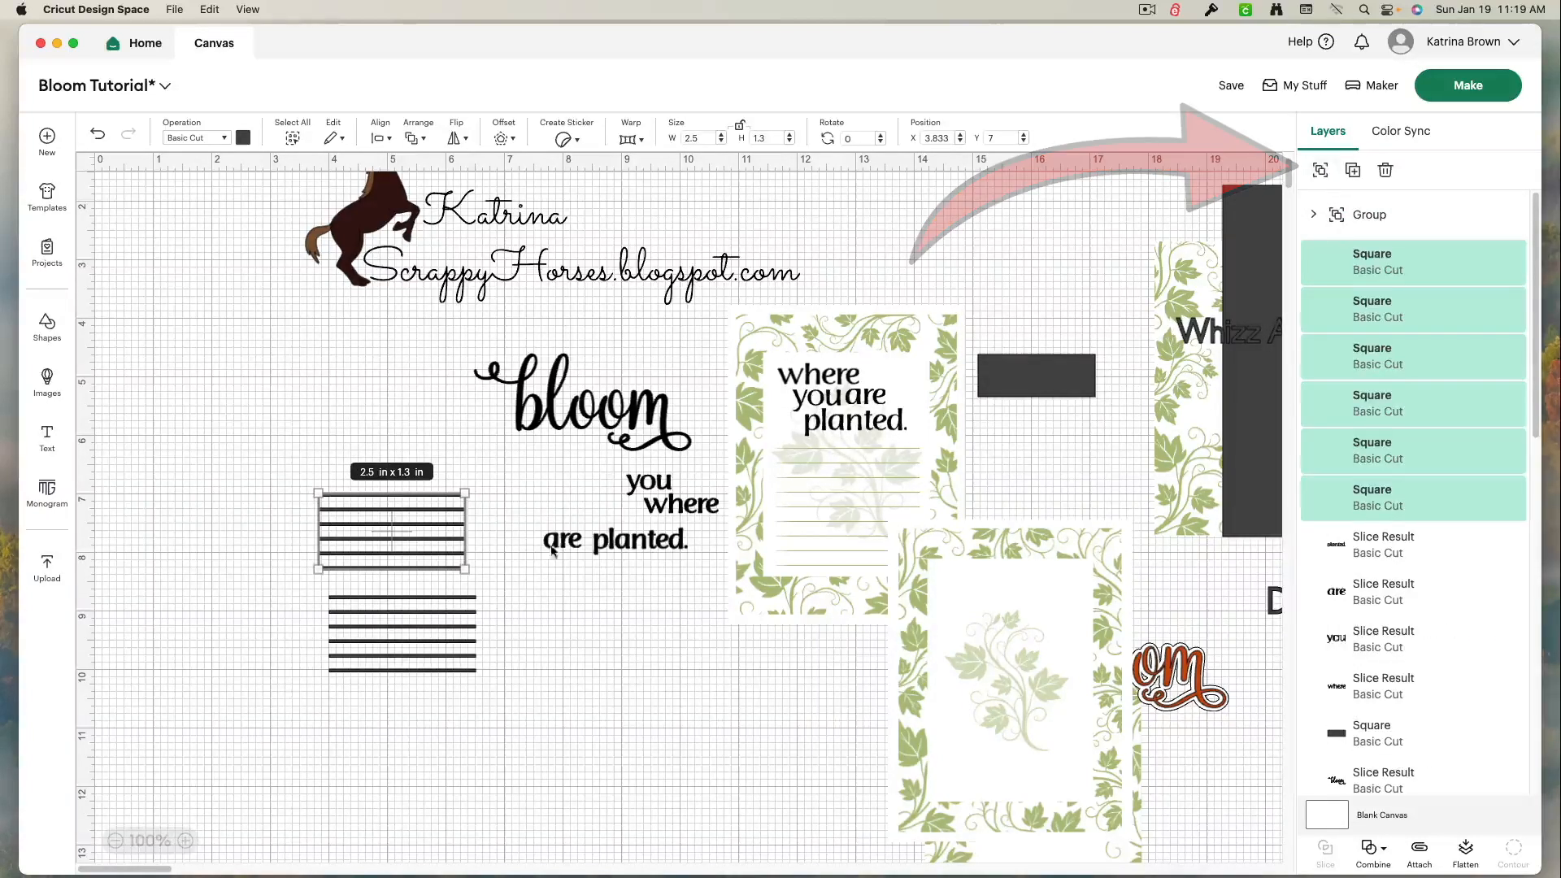
click(528, 561)
click(460, 568)
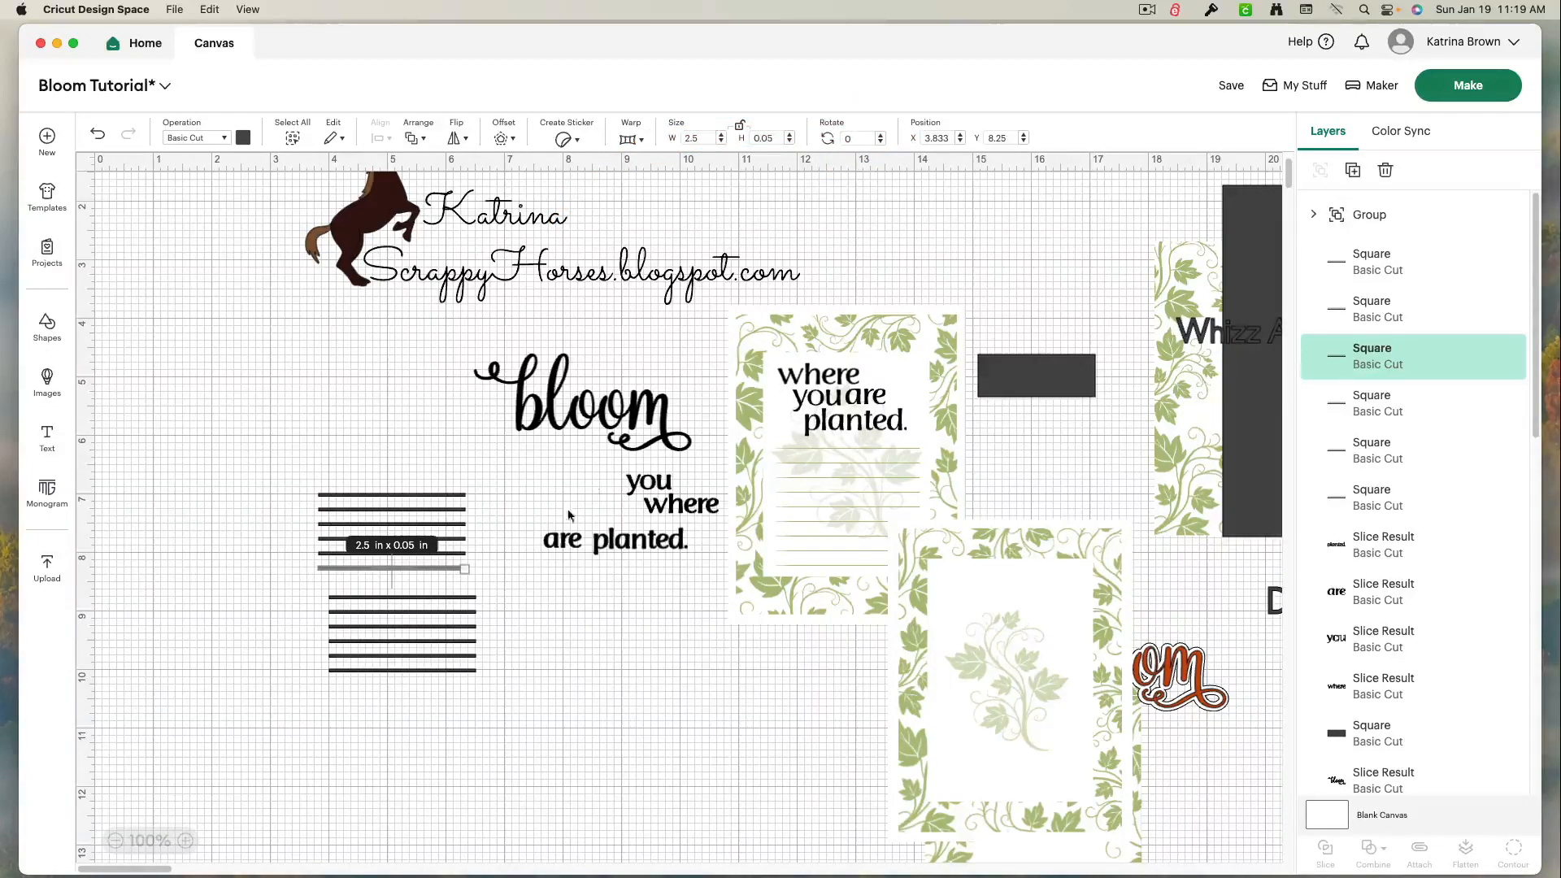
click(462, 617)
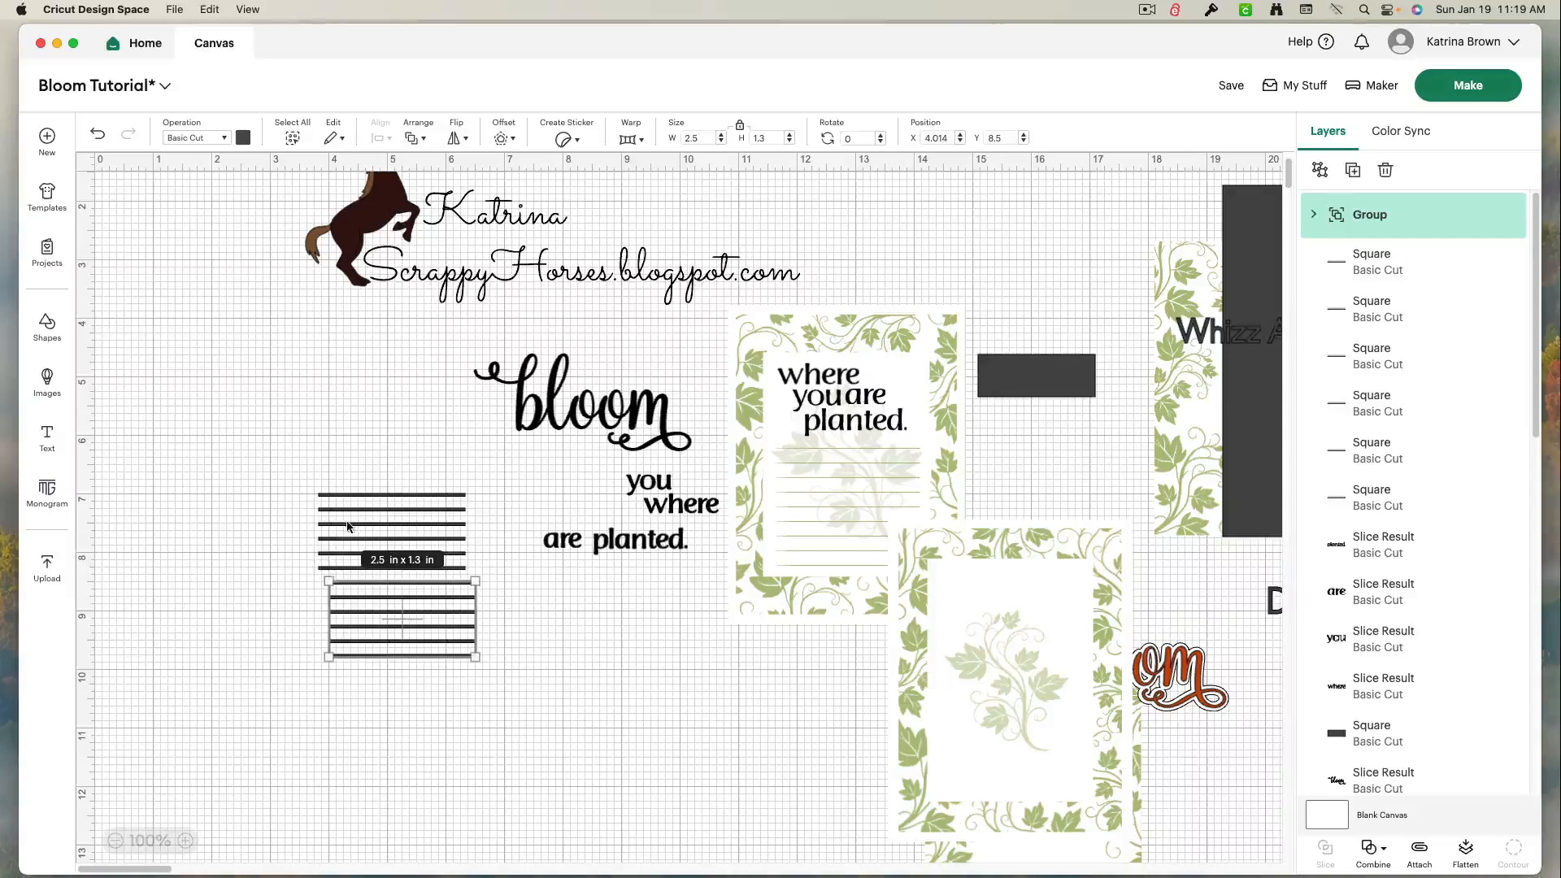
Step: Regroup the upper lines, center both line groups horizontally with each other and deselect them
drag(305, 474, 475, 768)
click(381, 134)
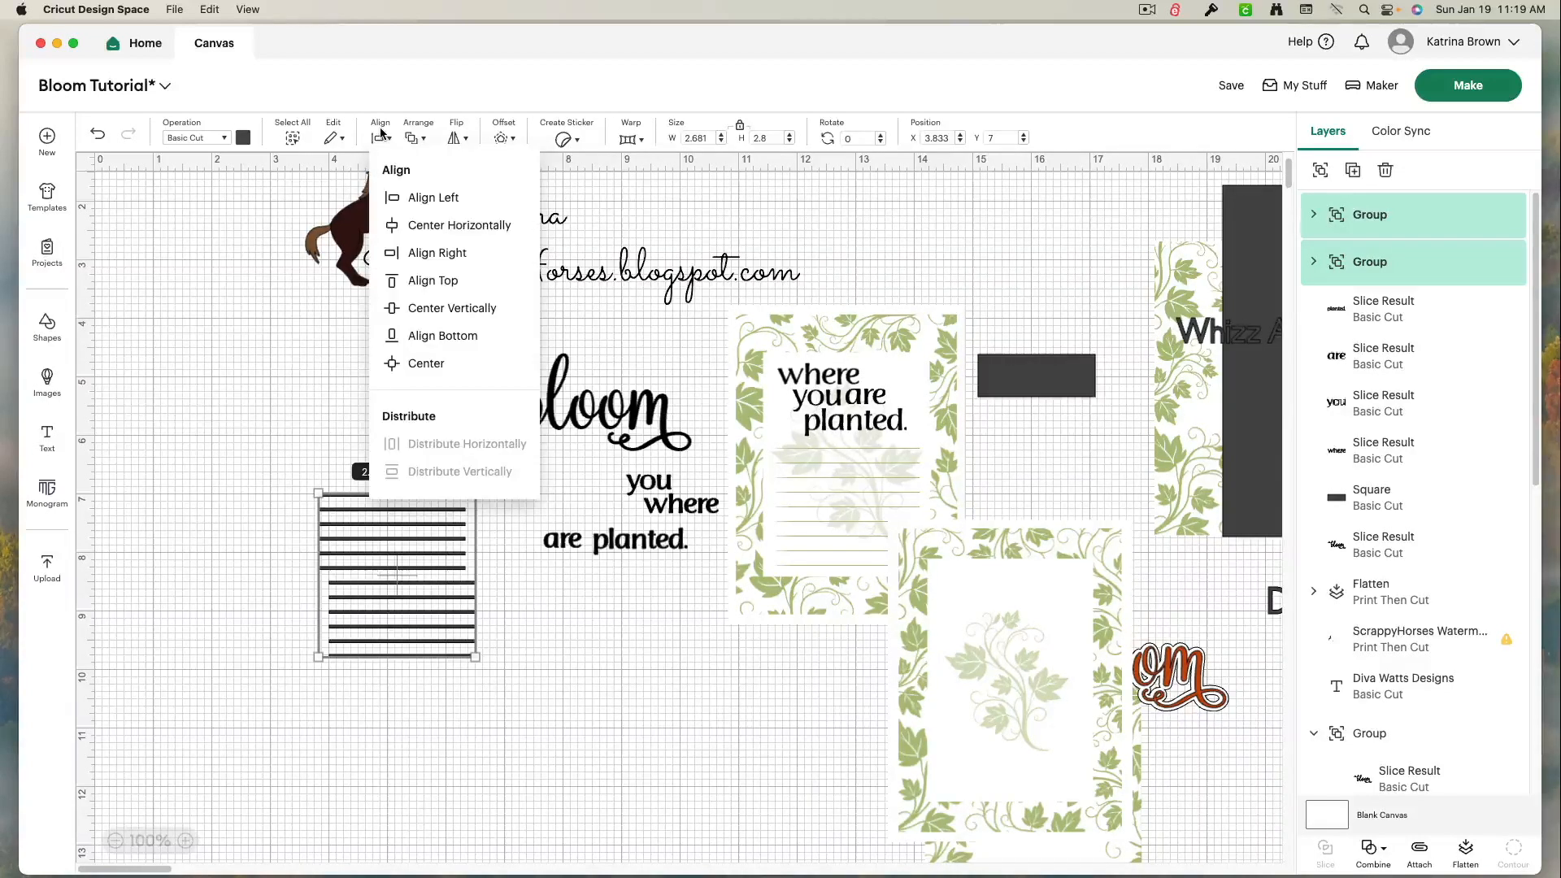
click(428, 226)
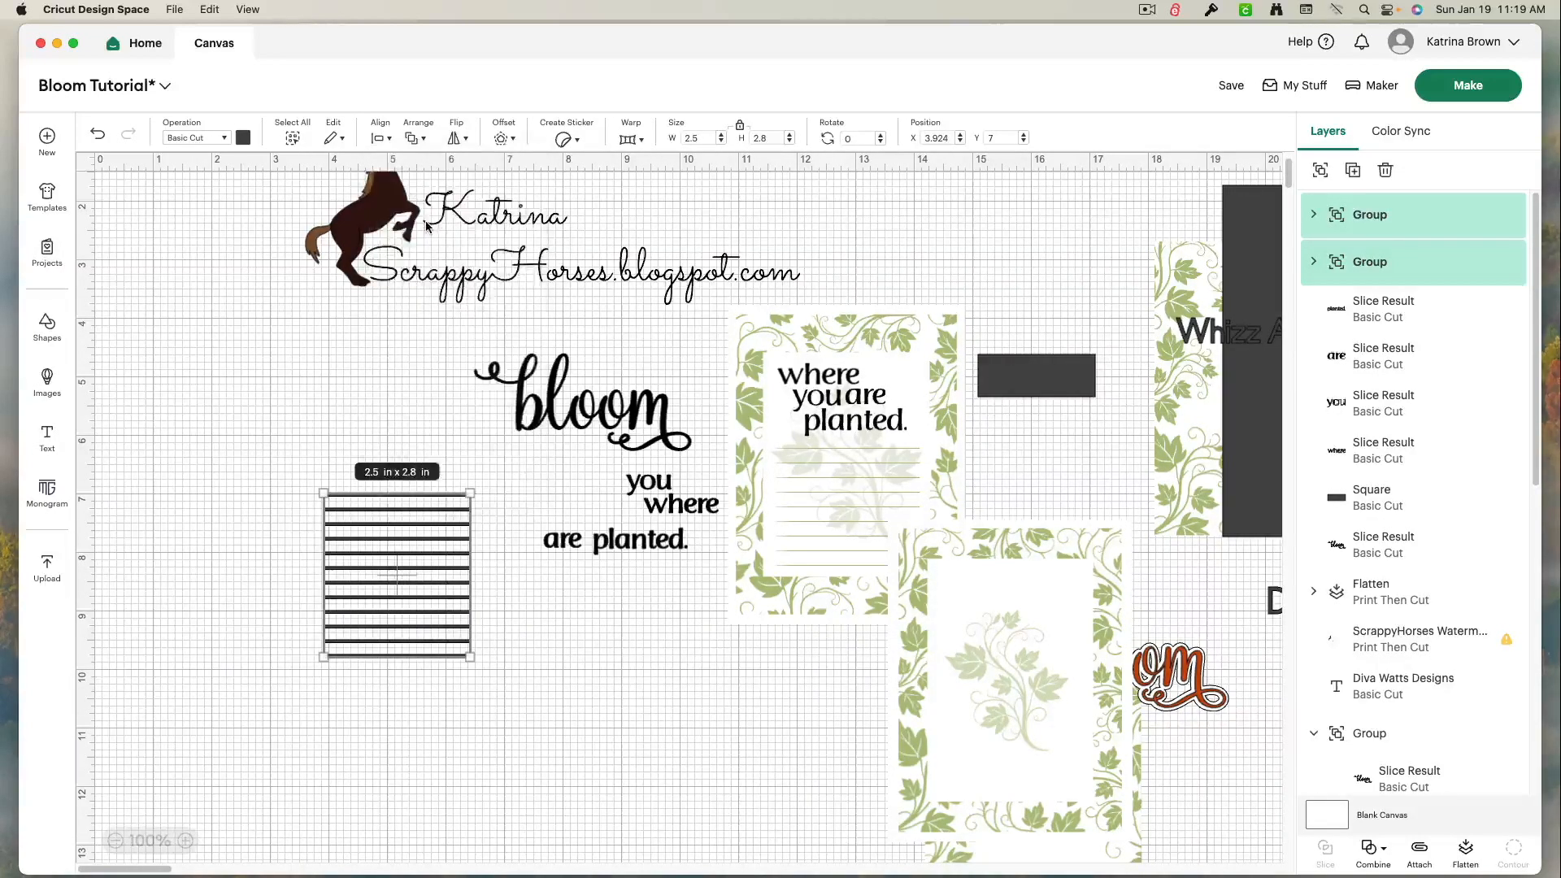
click(514, 826)
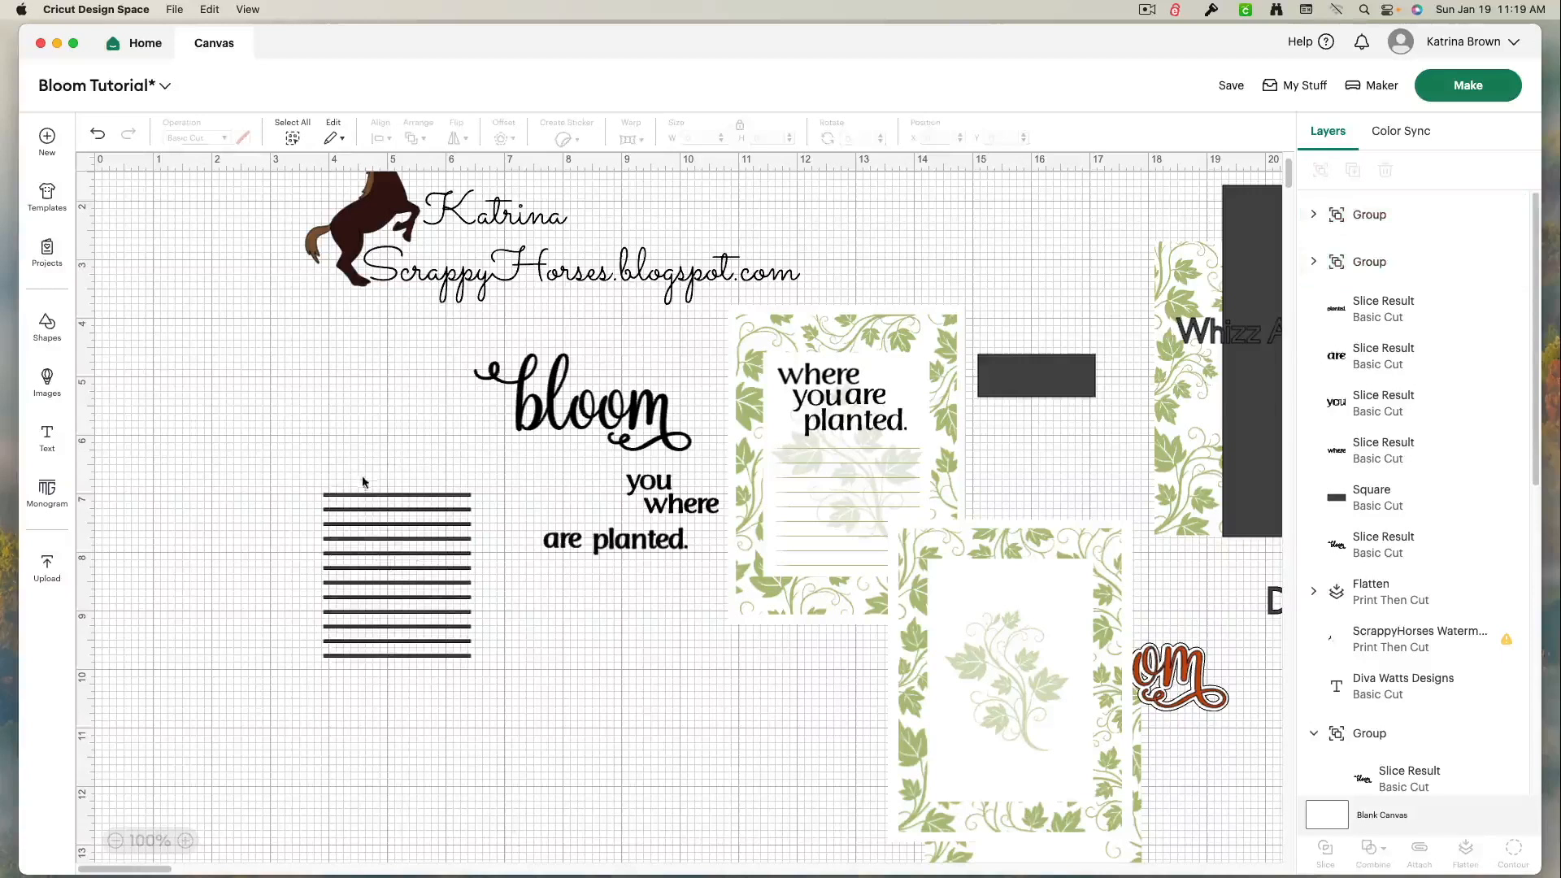
Step: Send the flattened vine-framed panel to the back and position it behind the two stacked line groups
drag(1056, 763, 682, 697)
right_click(683, 697)
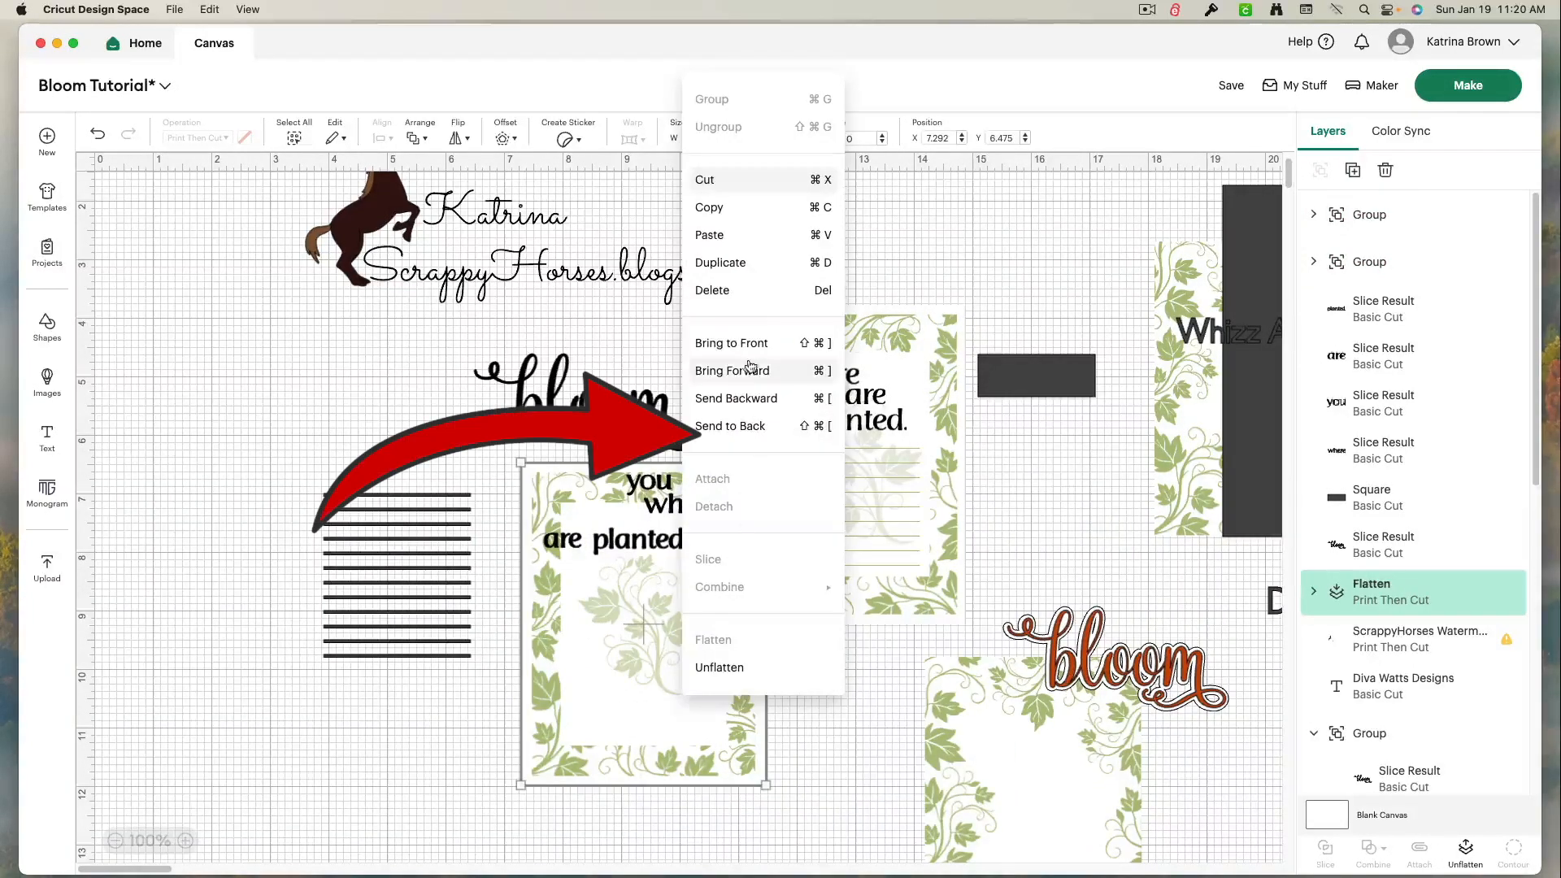
click(752, 431)
drag(664, 697, 423, 625)
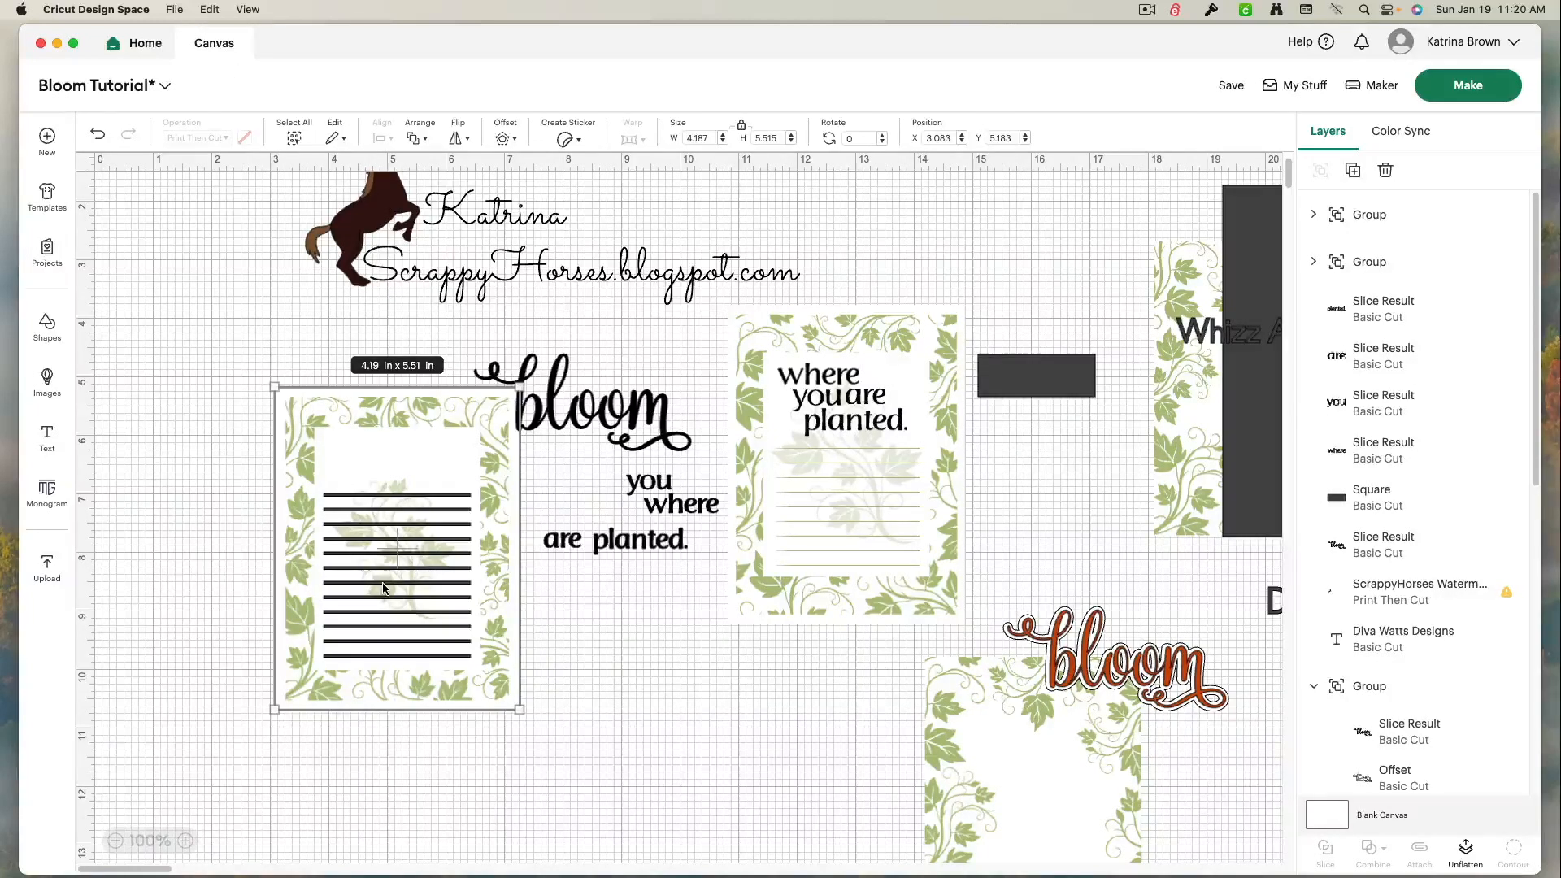
click(629, 681)
Step: Recolor both line groups with the green material color that matches the vines
click(437, 589)
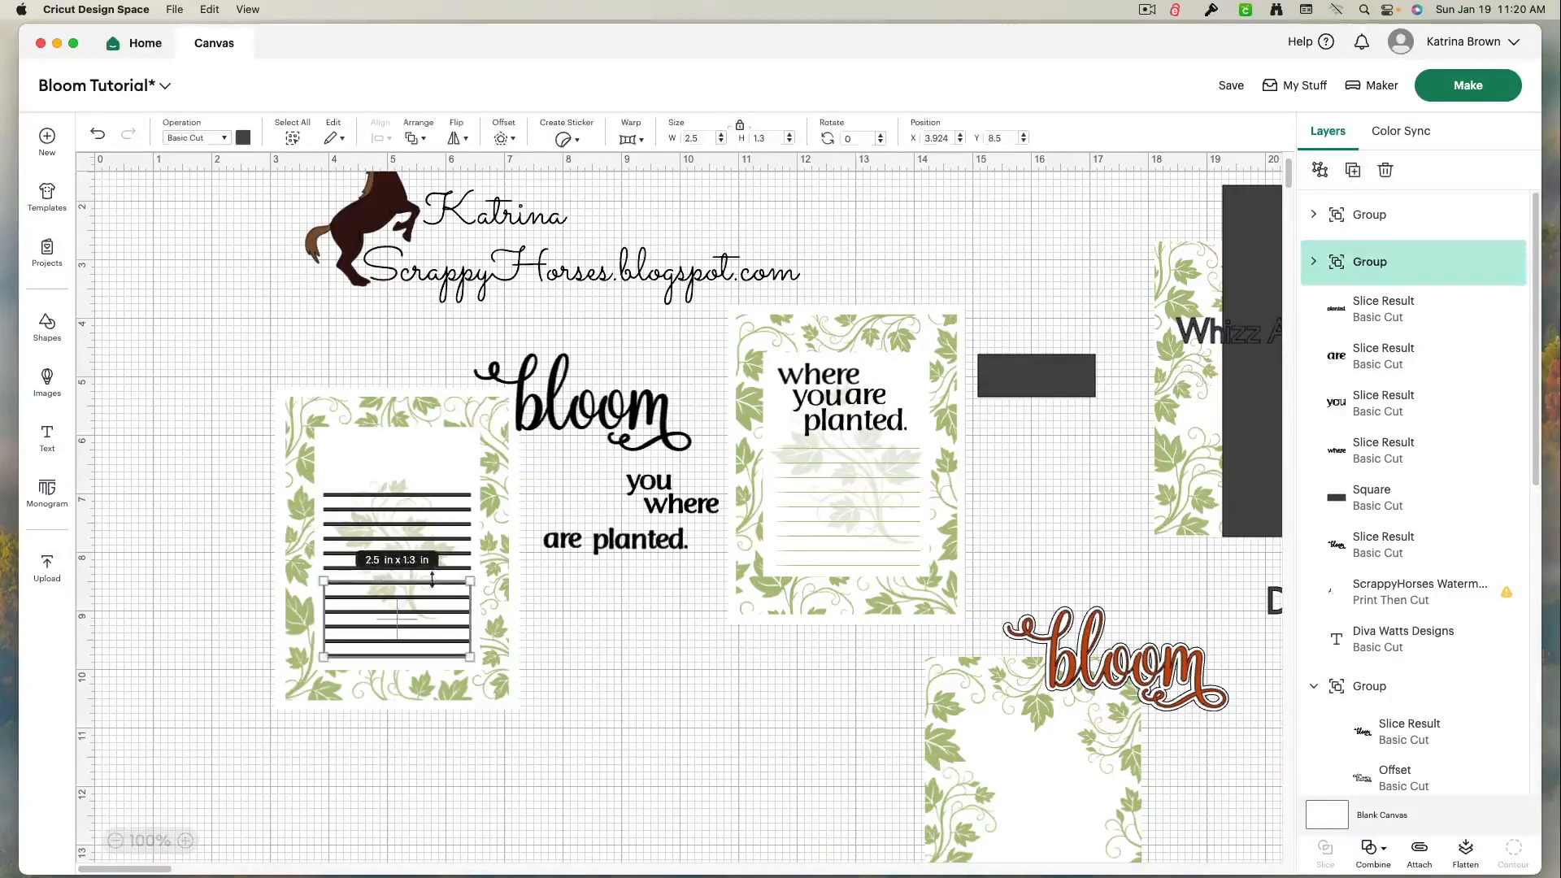
click(244, 138)
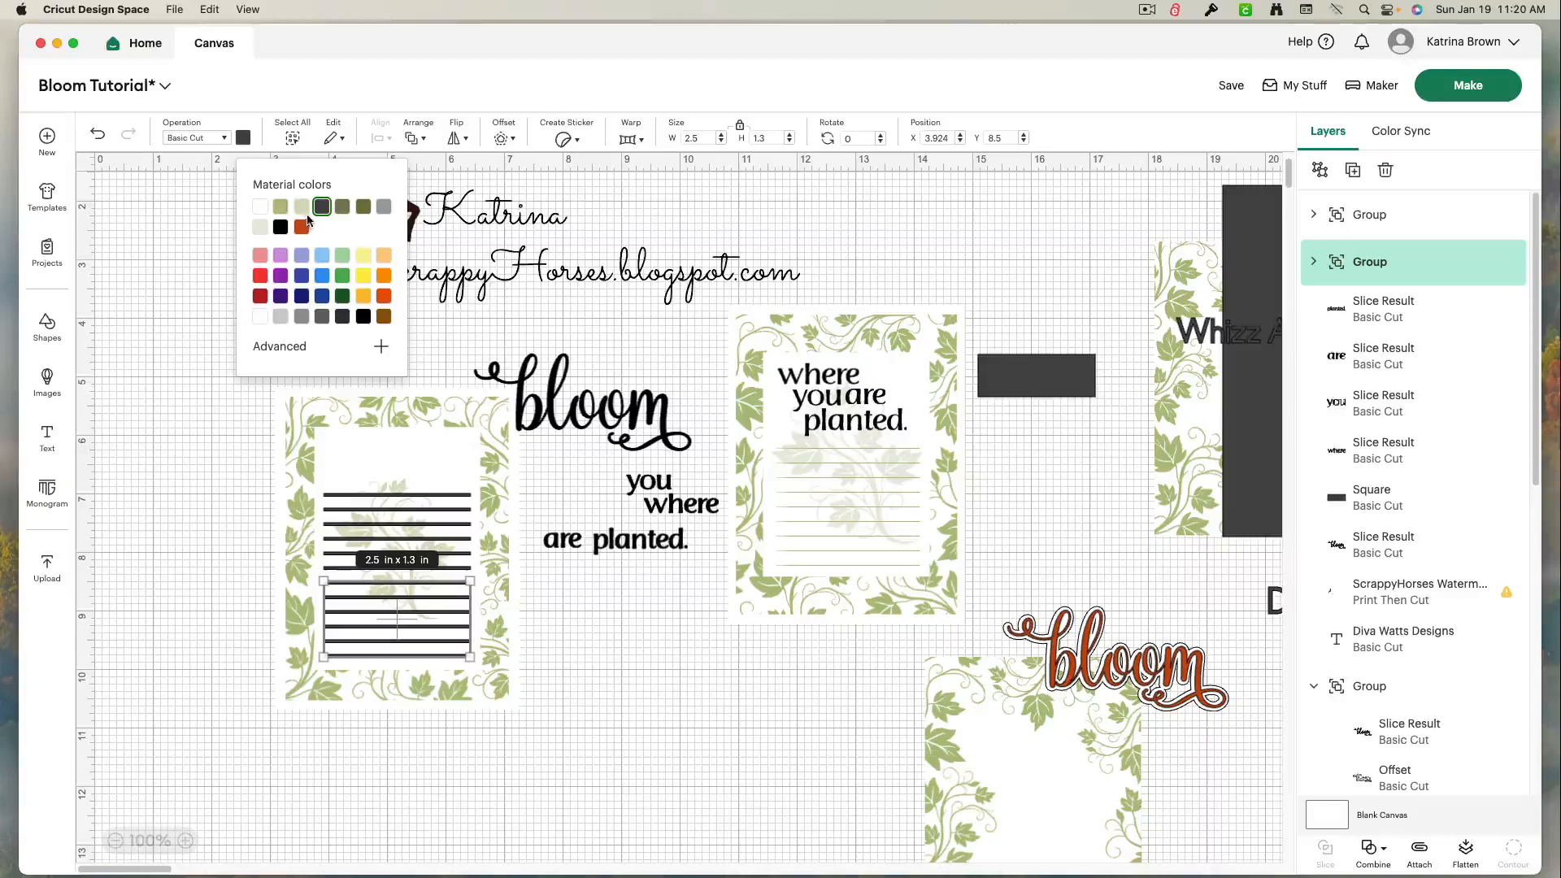
click(301, 208)
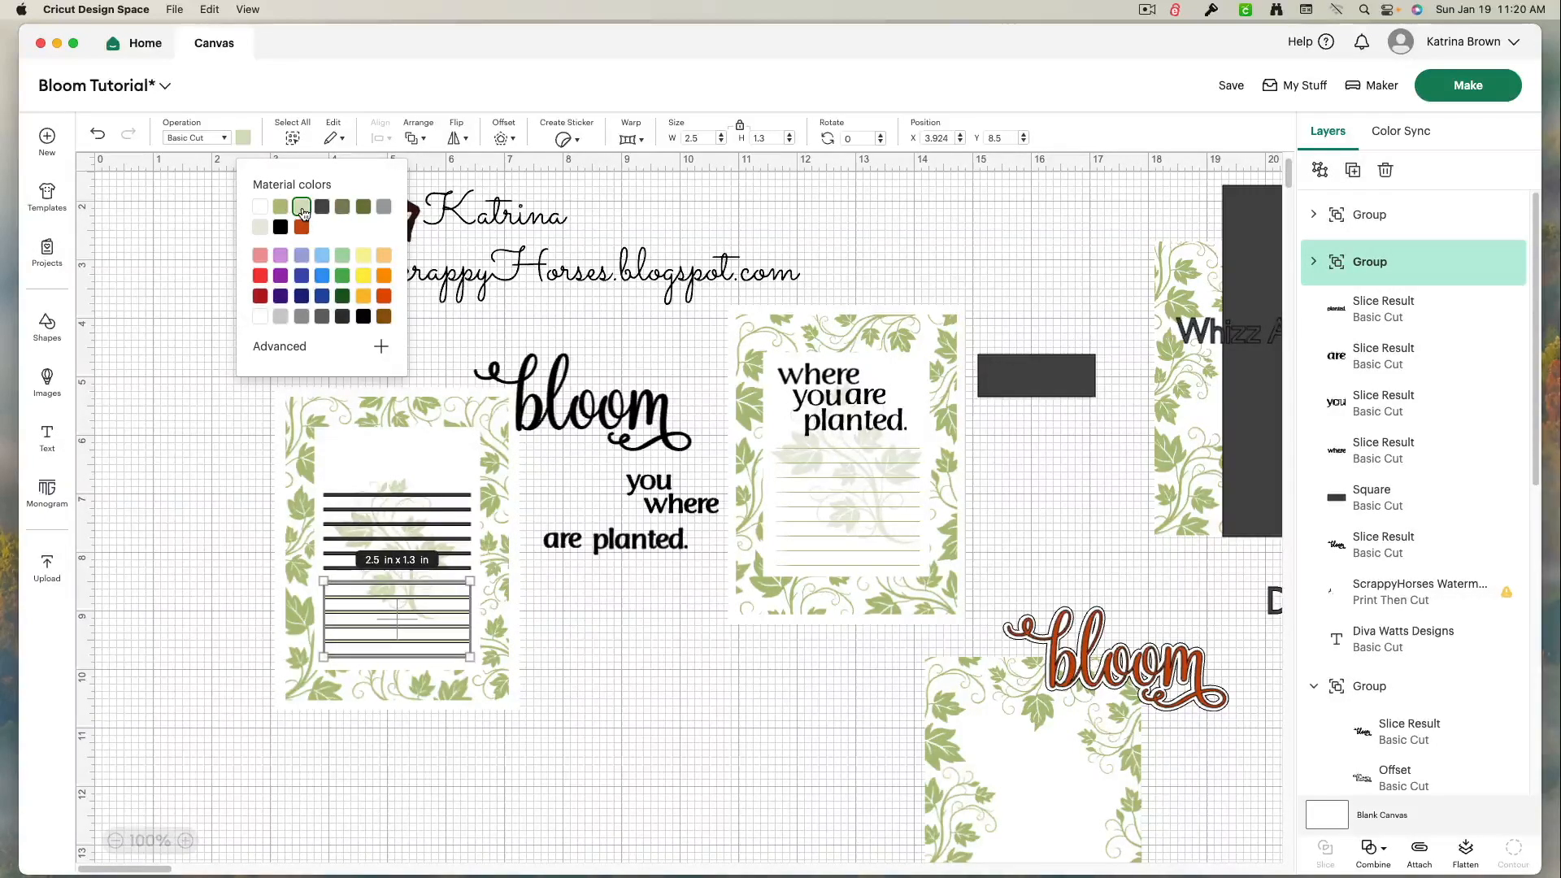
click(228, 203)
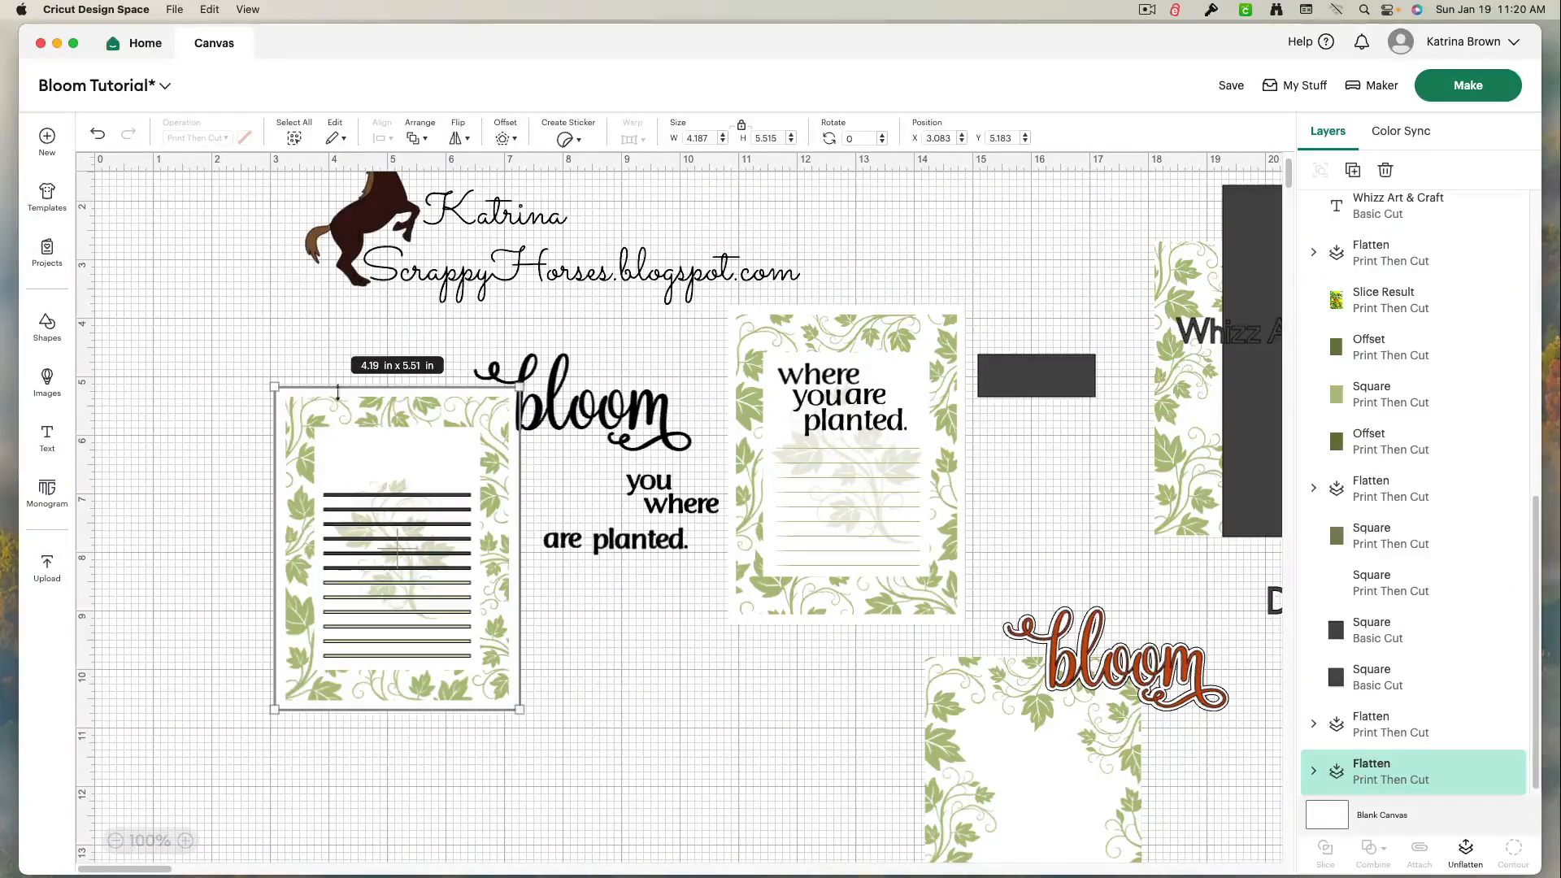
key(super+z)
click(411, 592)
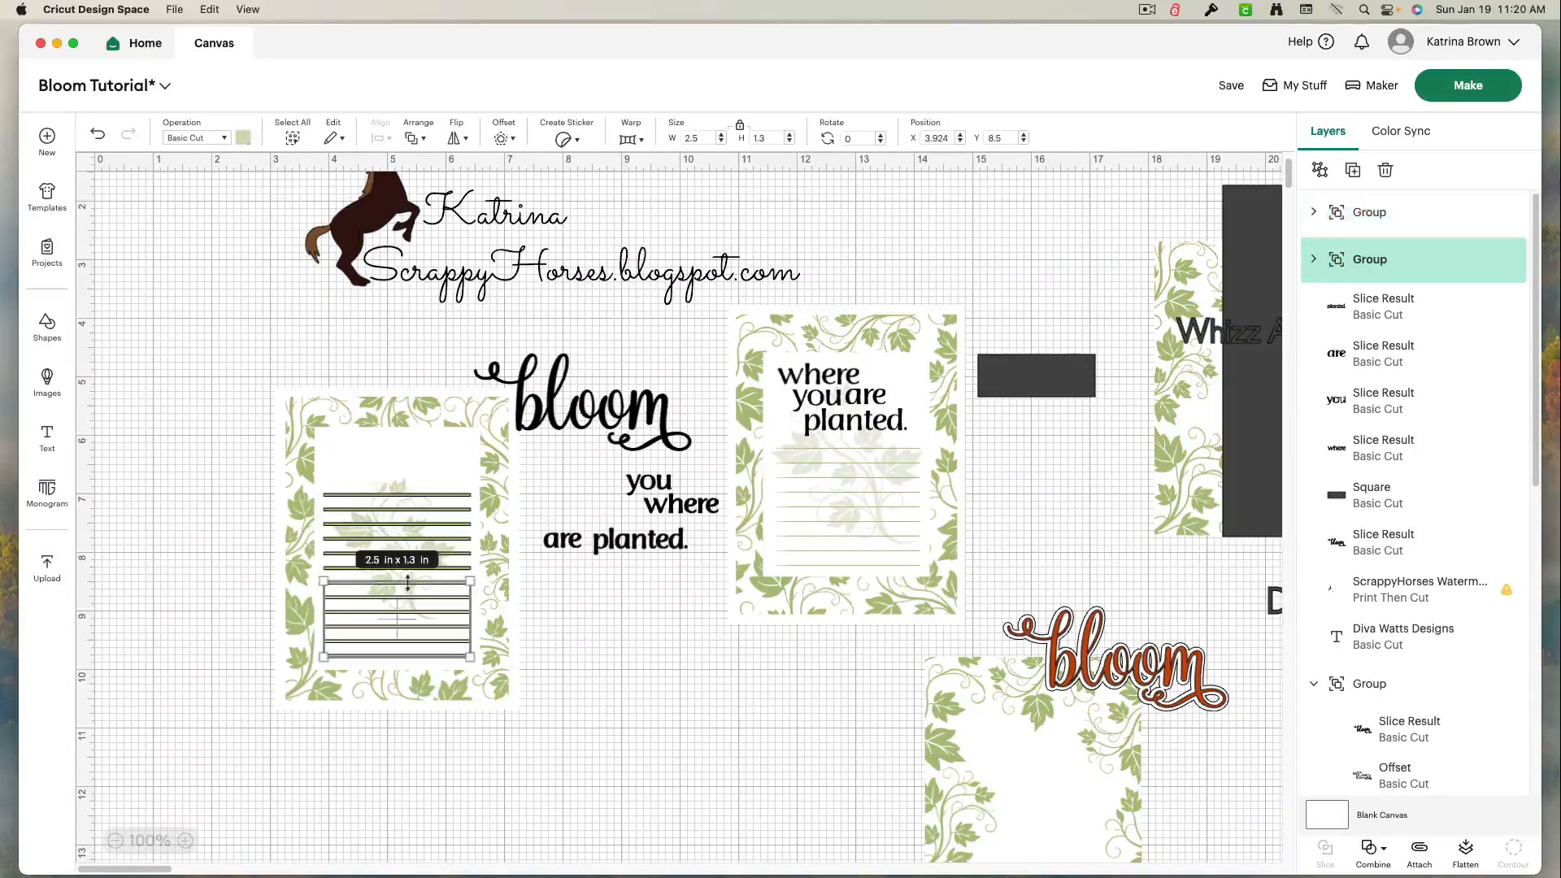
click(243, 138)
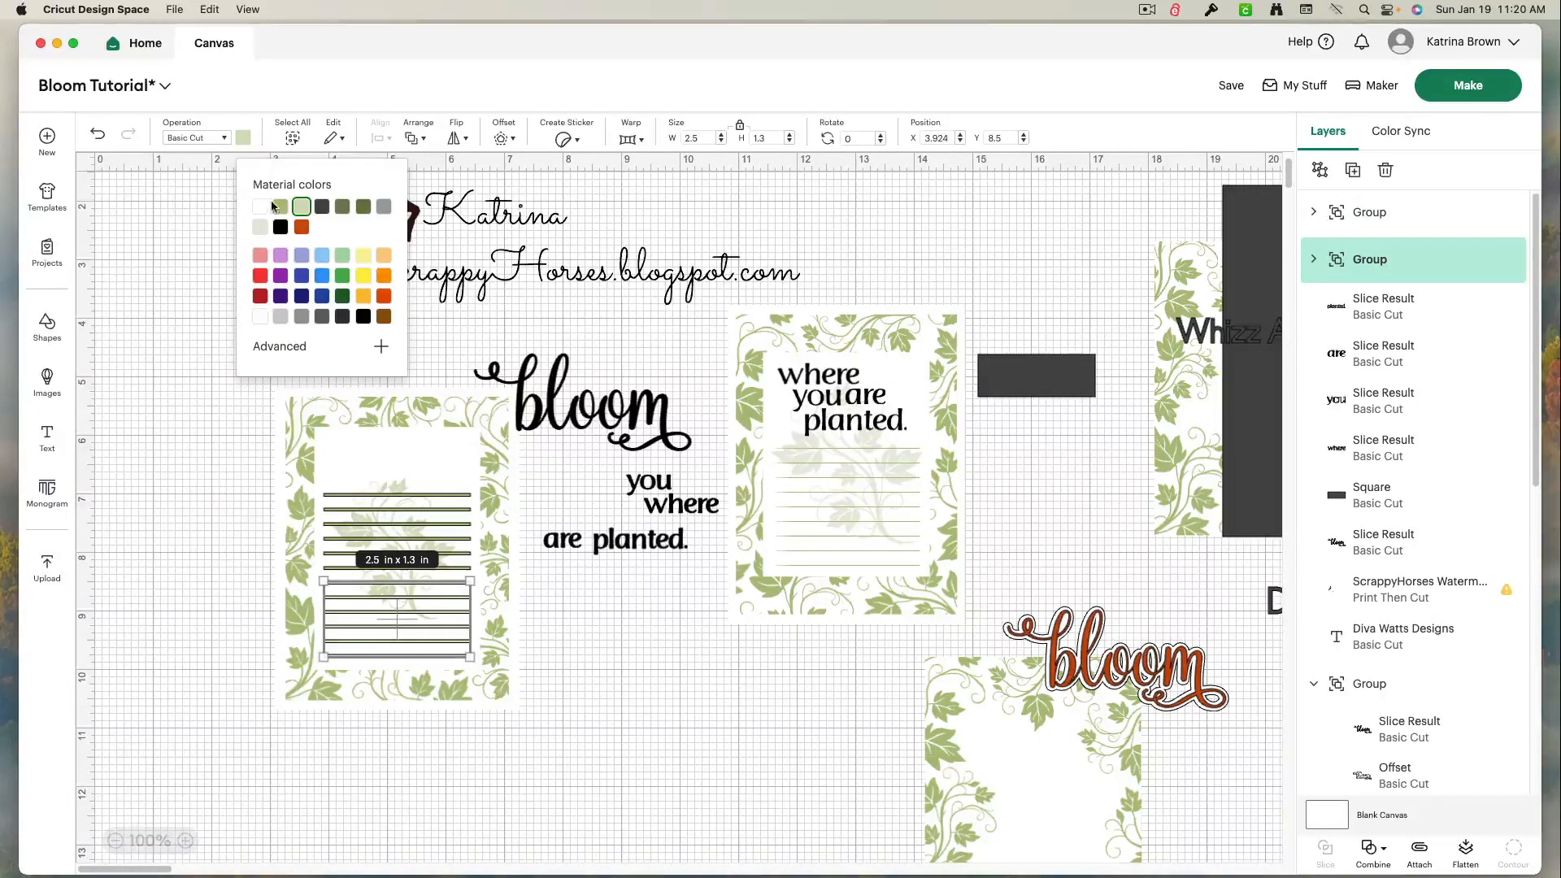
Step: Try flattening the line groups onto the vine panel, then unflatten the card and move the panel off the lines
drag(213, 353, 492, 735)
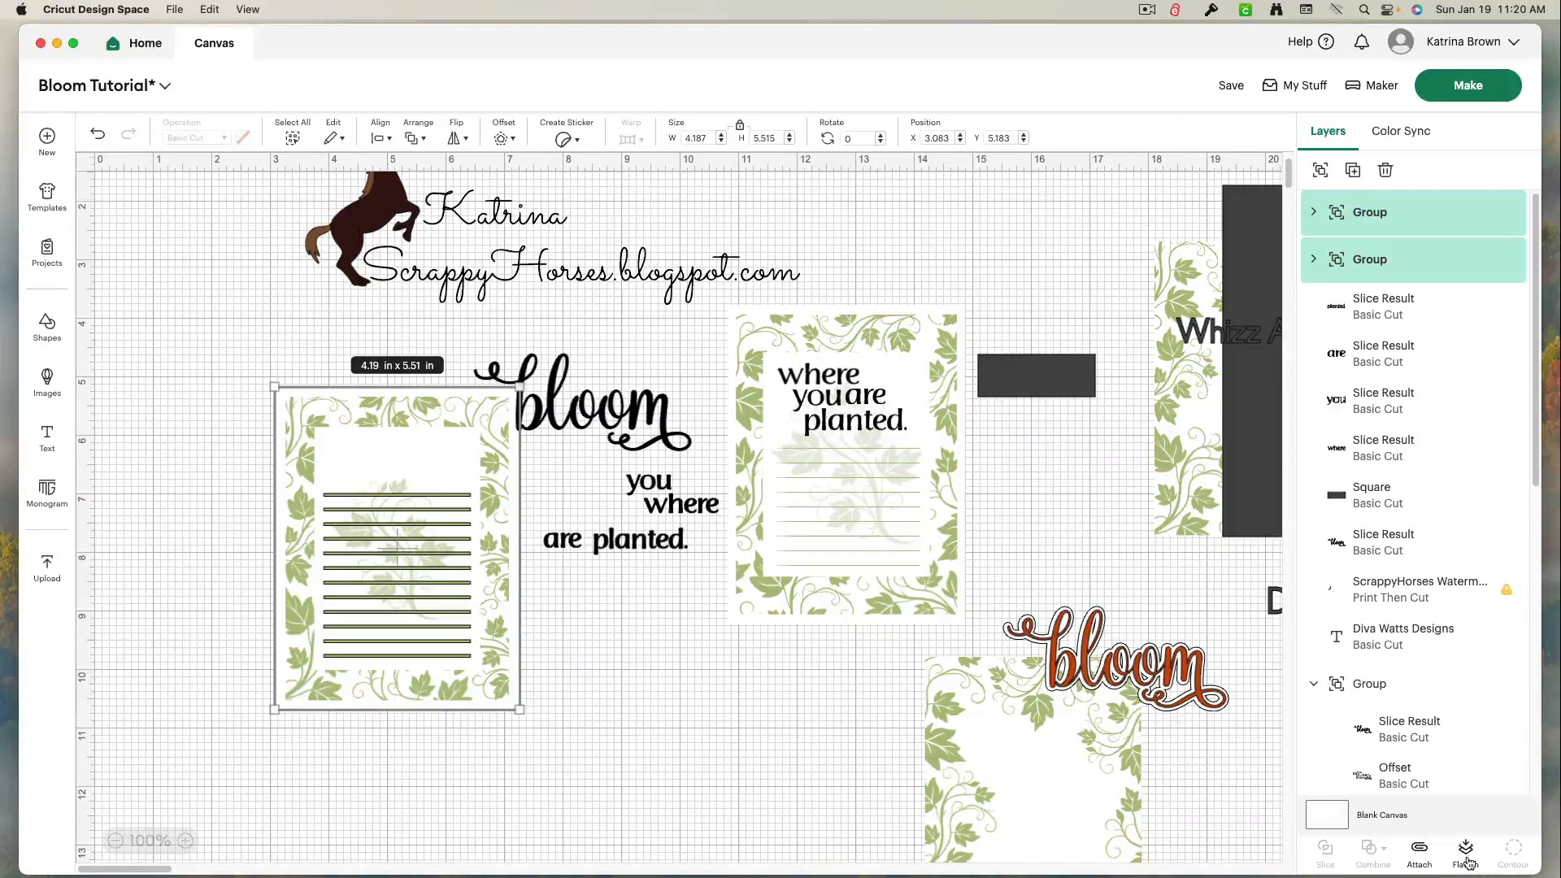
click(1465, 854)
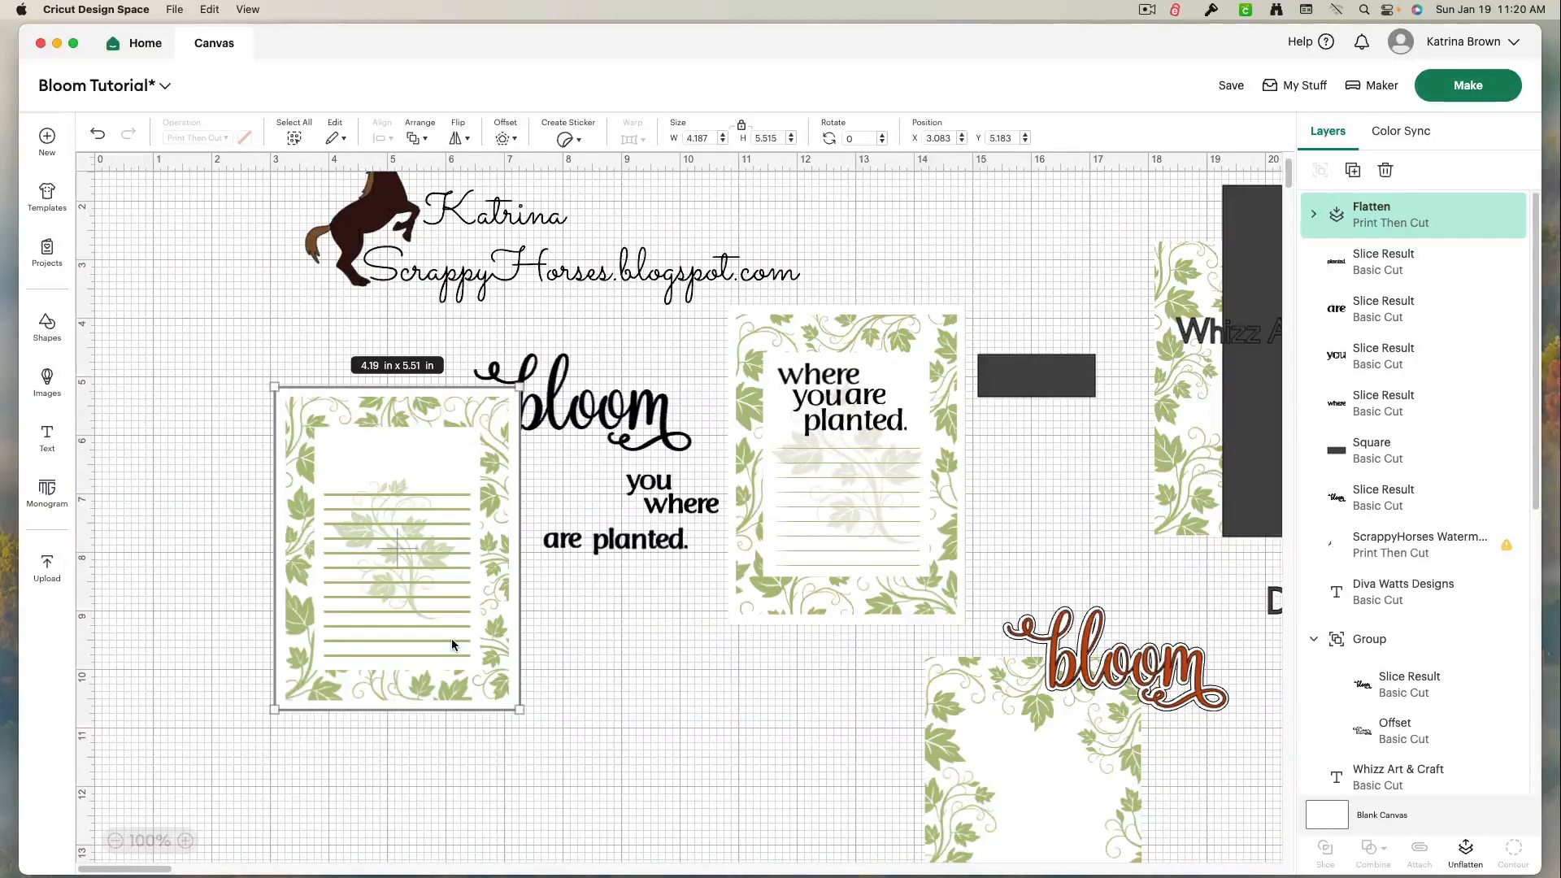
click(1467, 854)
click(679, 764)
drag(446, 627, 929, 680)
Step: Ungroup the lower lines and set the bottom line's height to 0.025 in
click(396, 617)
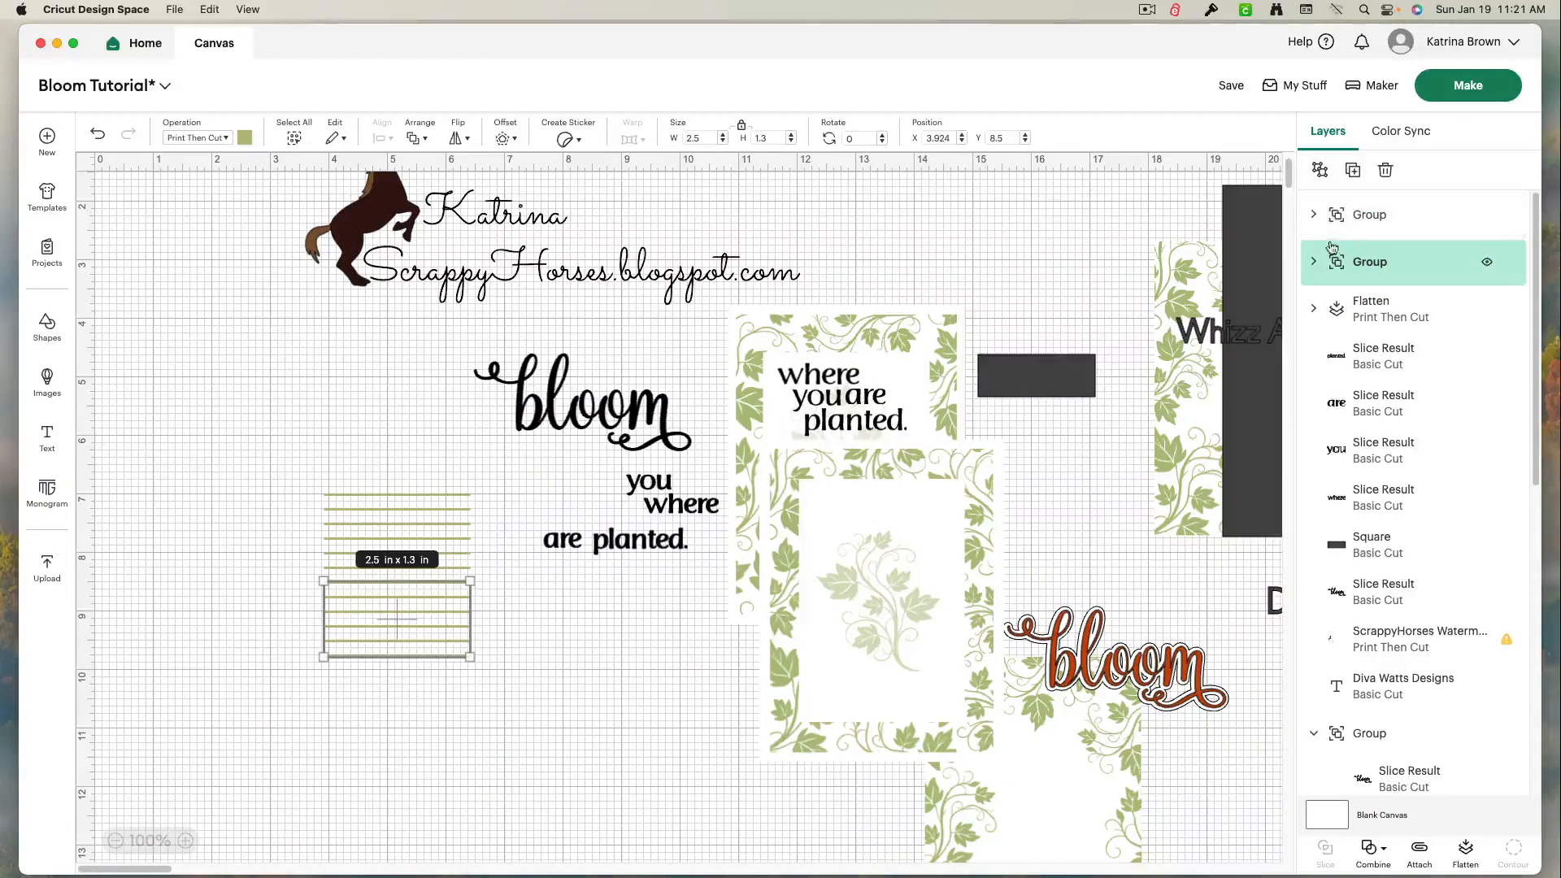
key(super+shift+g)
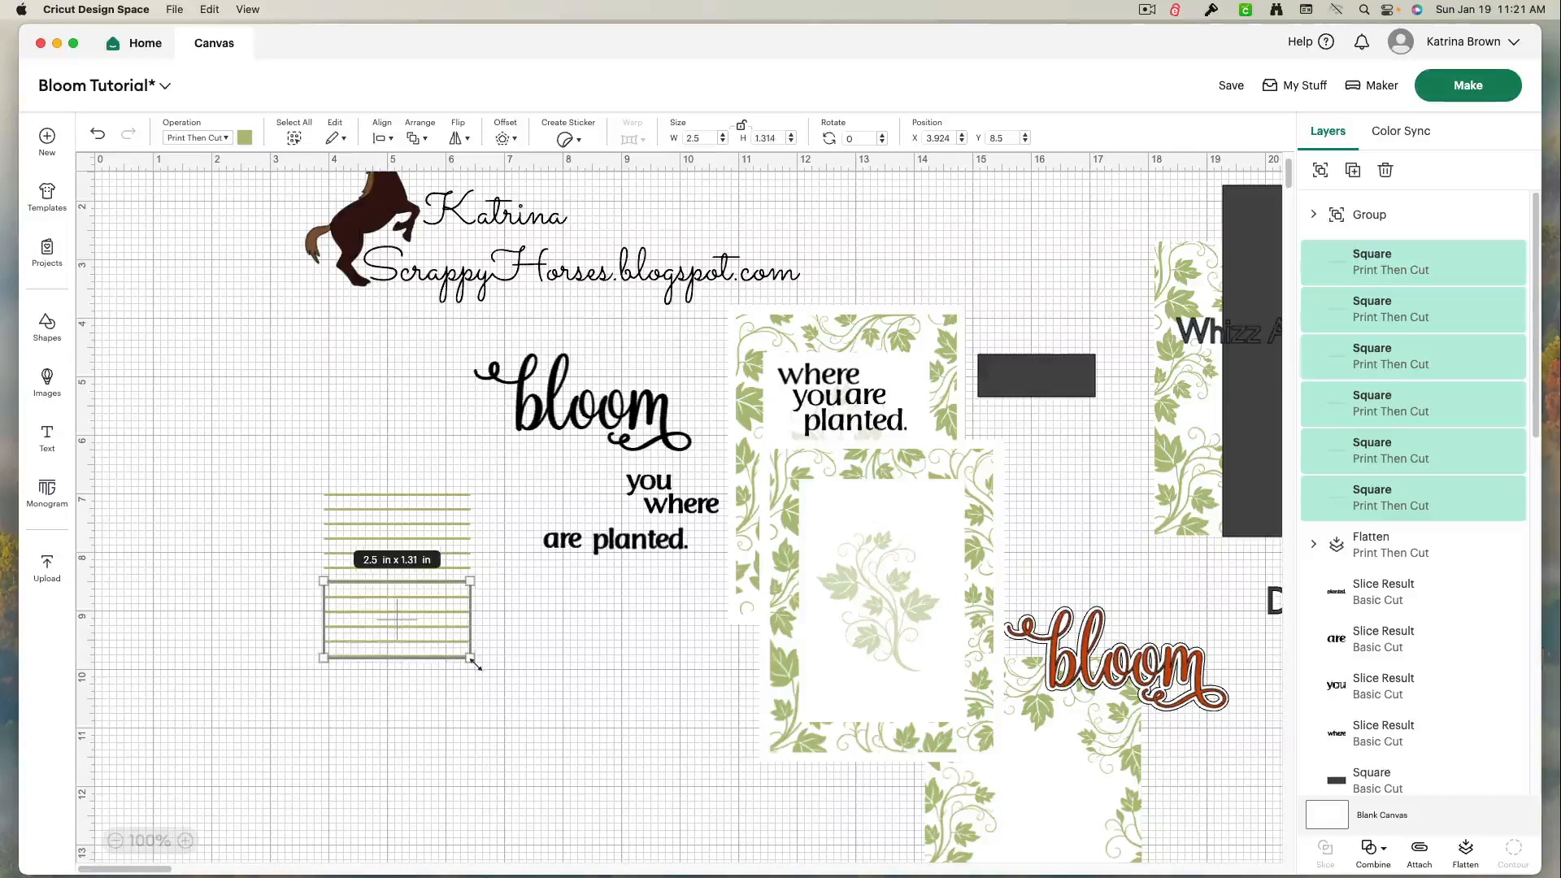
click(496, 687)
click(428, 655)
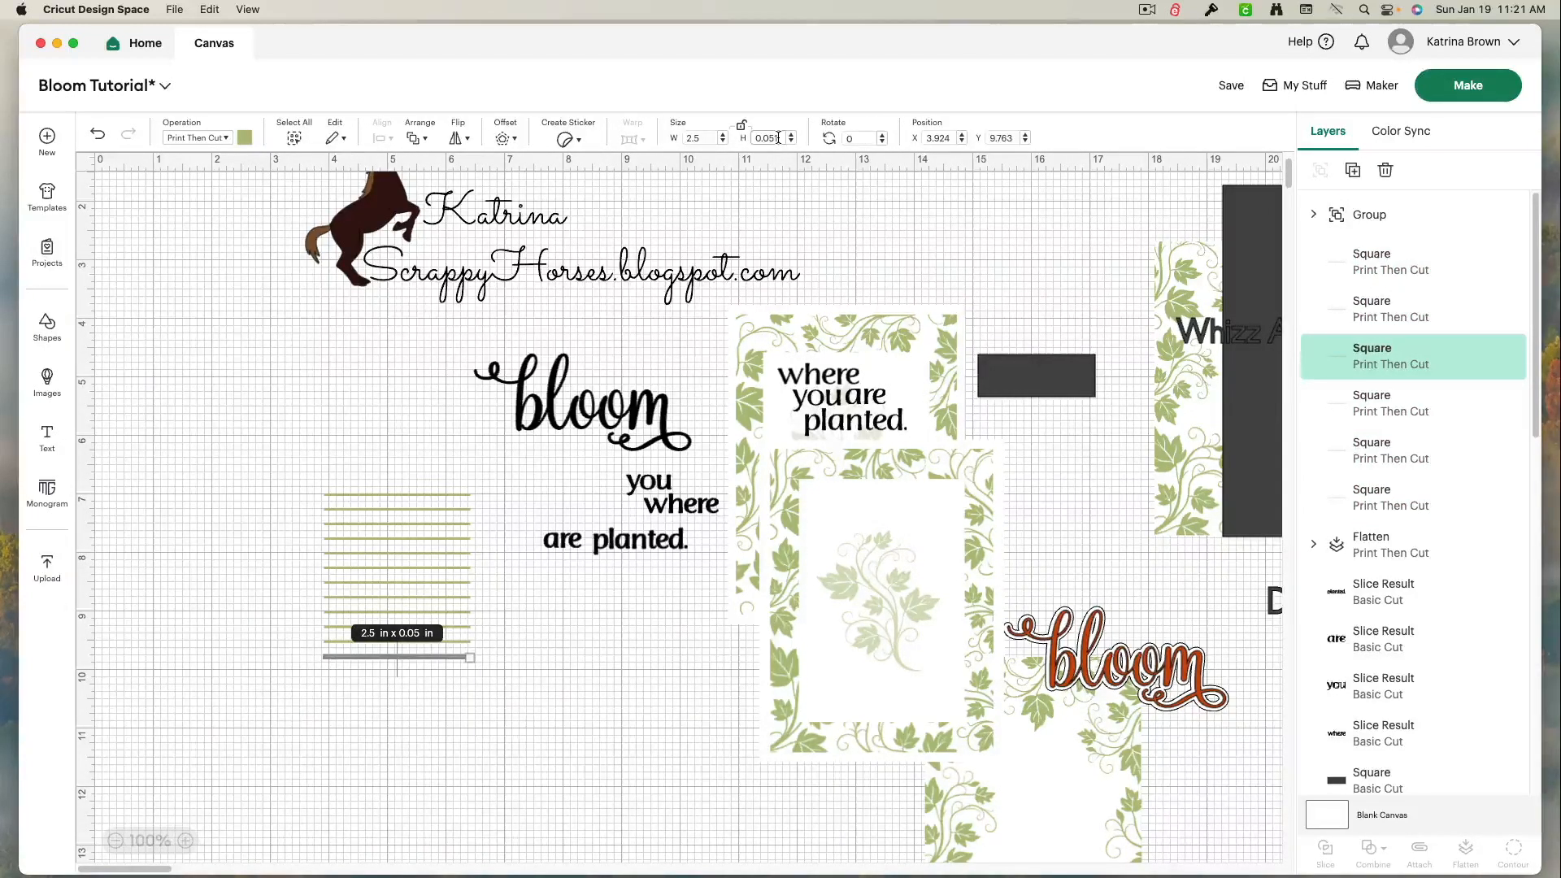
drag(778, 137, 769, 138)
text(25)
Step: Move the upper line group aside and set the height of the remaining lower lines to 0.025 in
drag(453, 526, 292, 378)
click(462, 613)
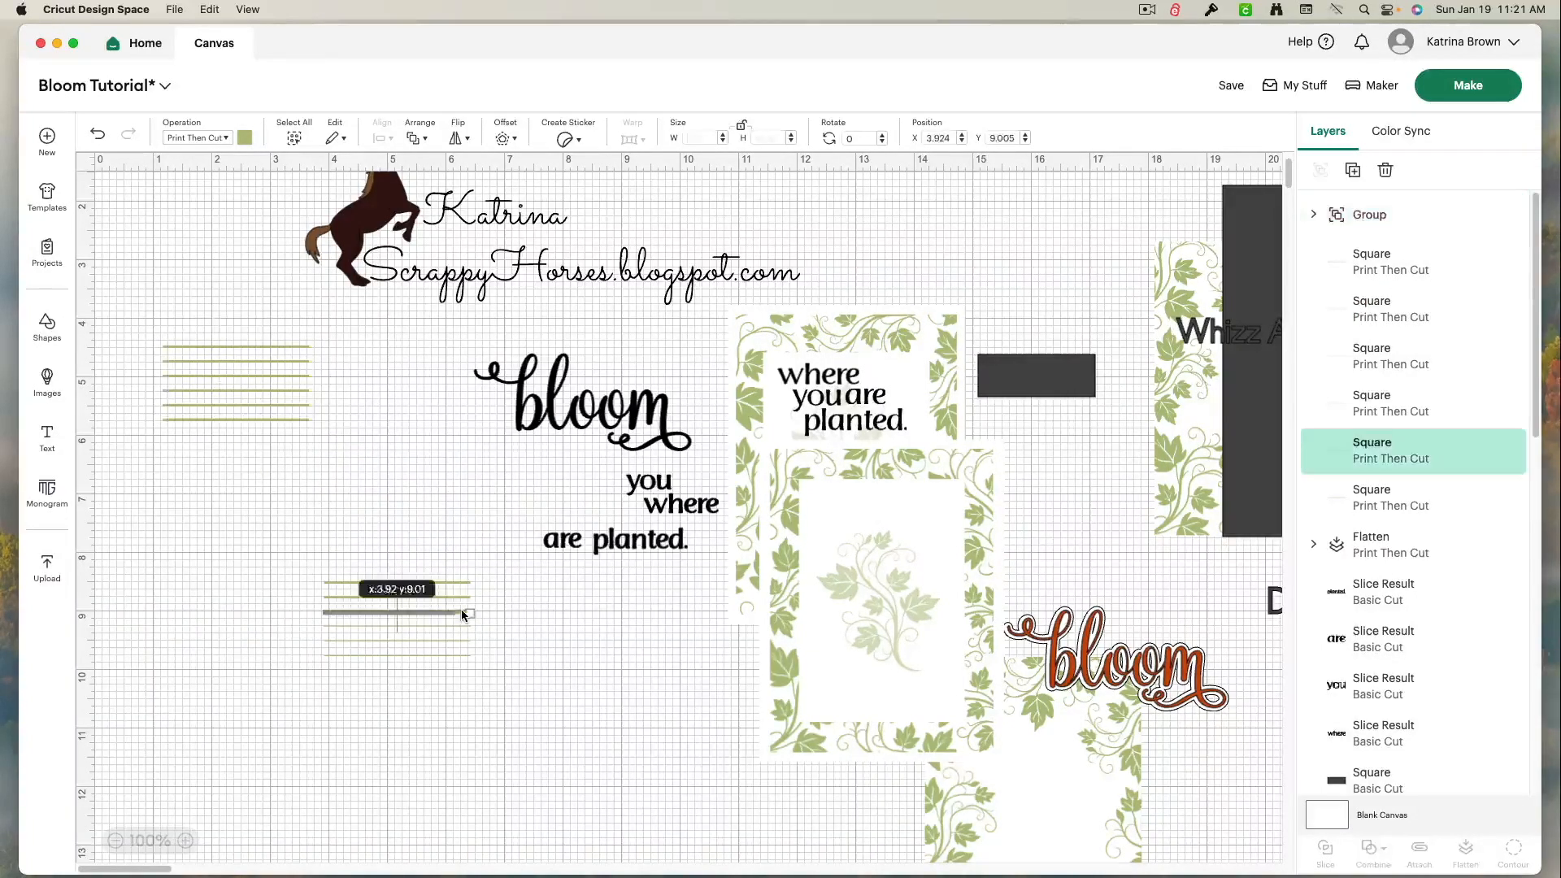
drag(779, 139, 767, 137)
text(25)
key(Return)
click(457, 597)
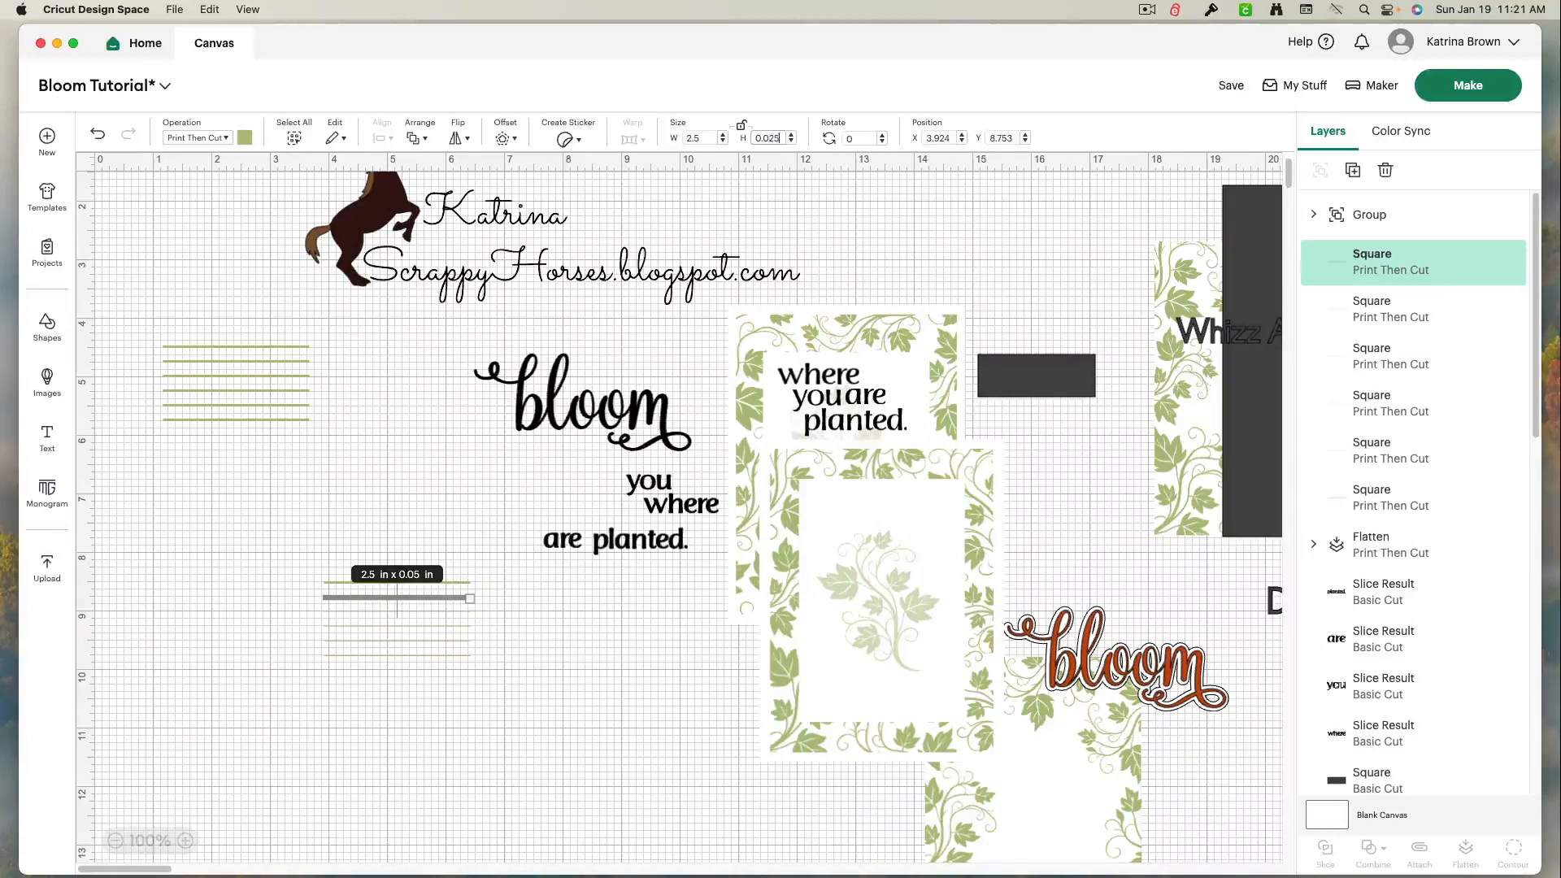
key(Return)
click(453, 582)
drag(295, 538, 351, 560)
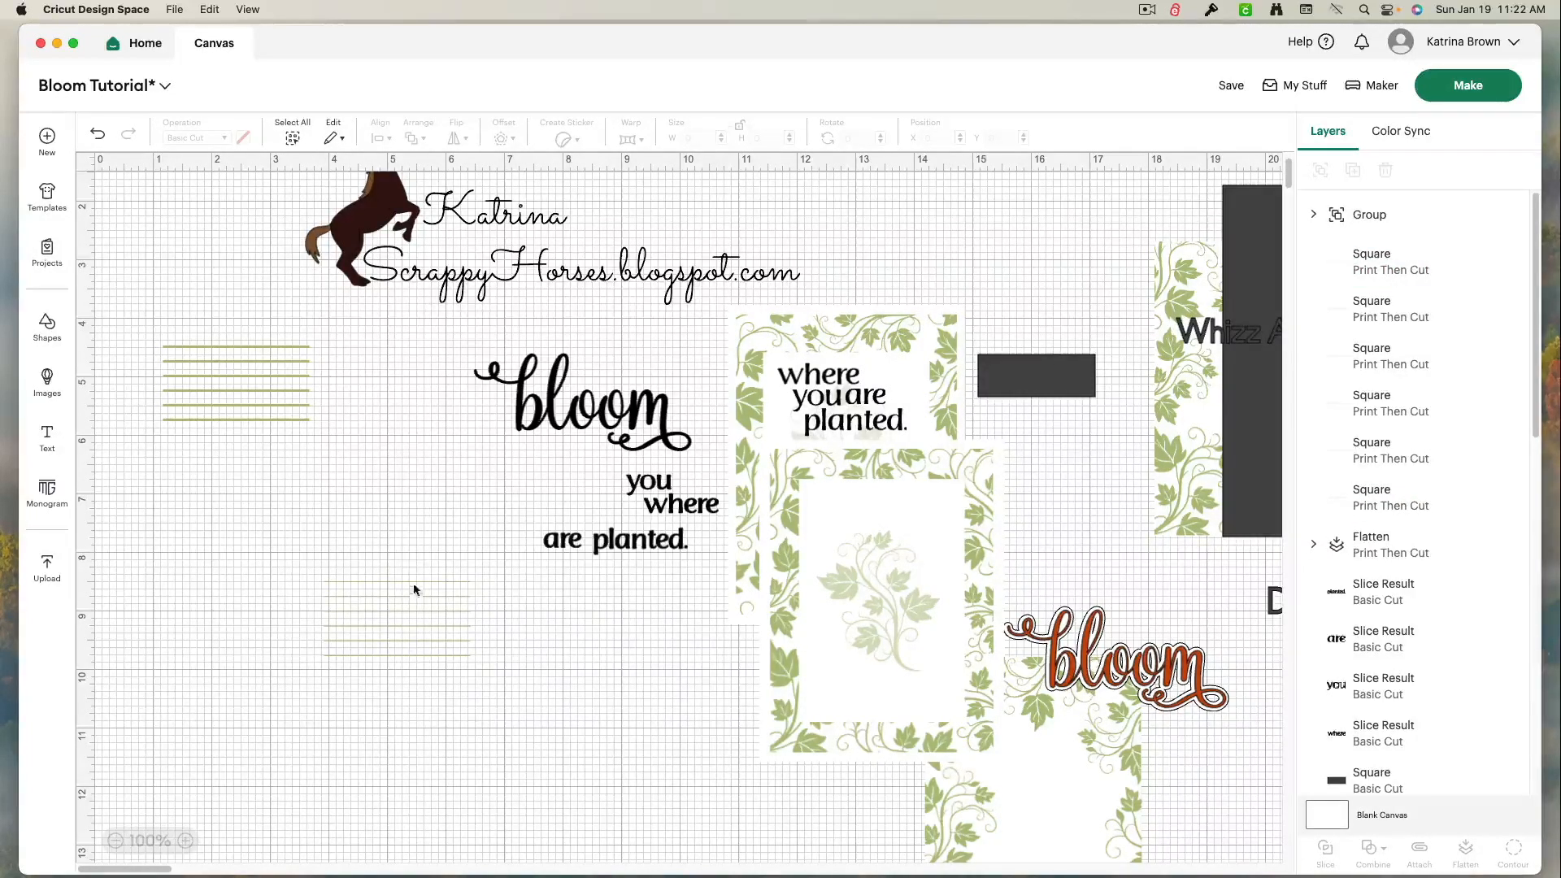
Step: Keep the vine panel clear of the lower lines and group the six thinned lines
drag(836, 644, 512, 674)
key(super+z)
drag(255, 563, 470, 719)
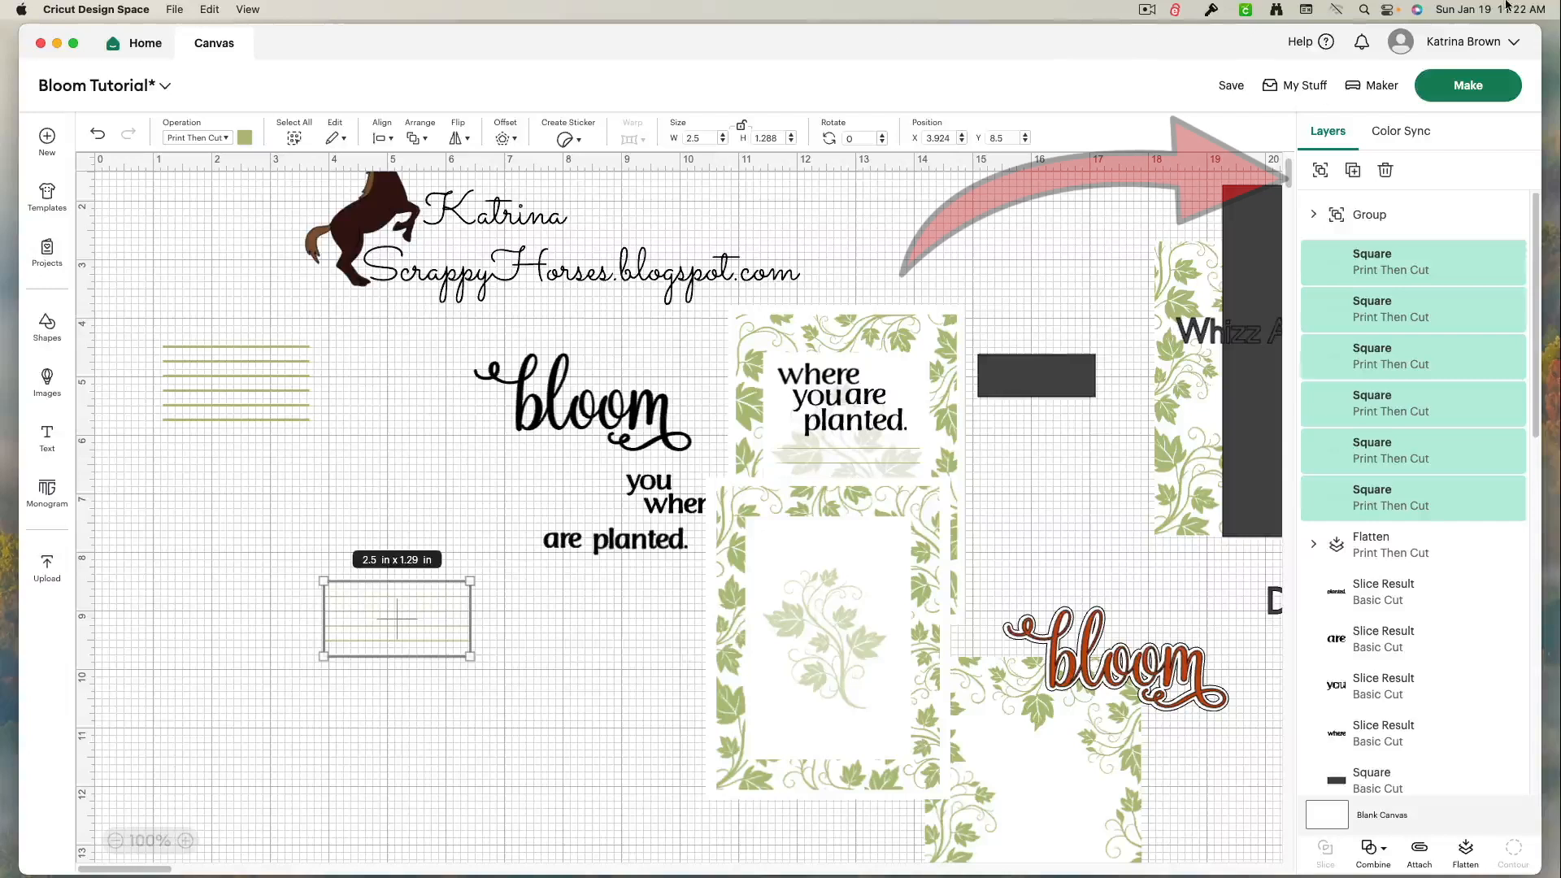
click(1321, 171)
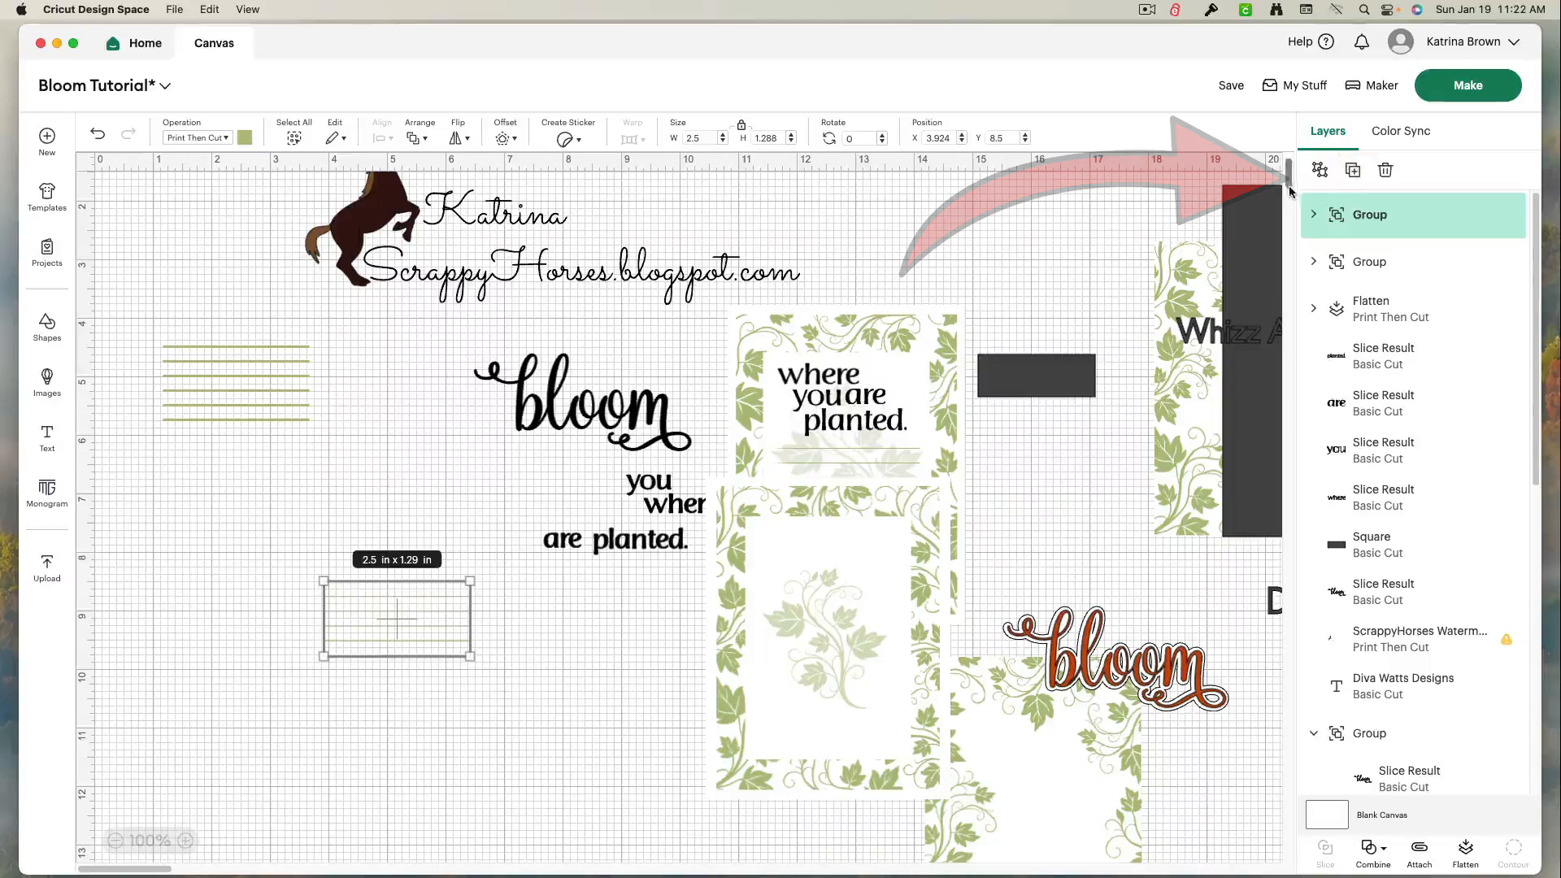
Step: Duplicate the thin line group and place the copy below the original at about X 5.83, Y 10.53
right_click(448, 627)
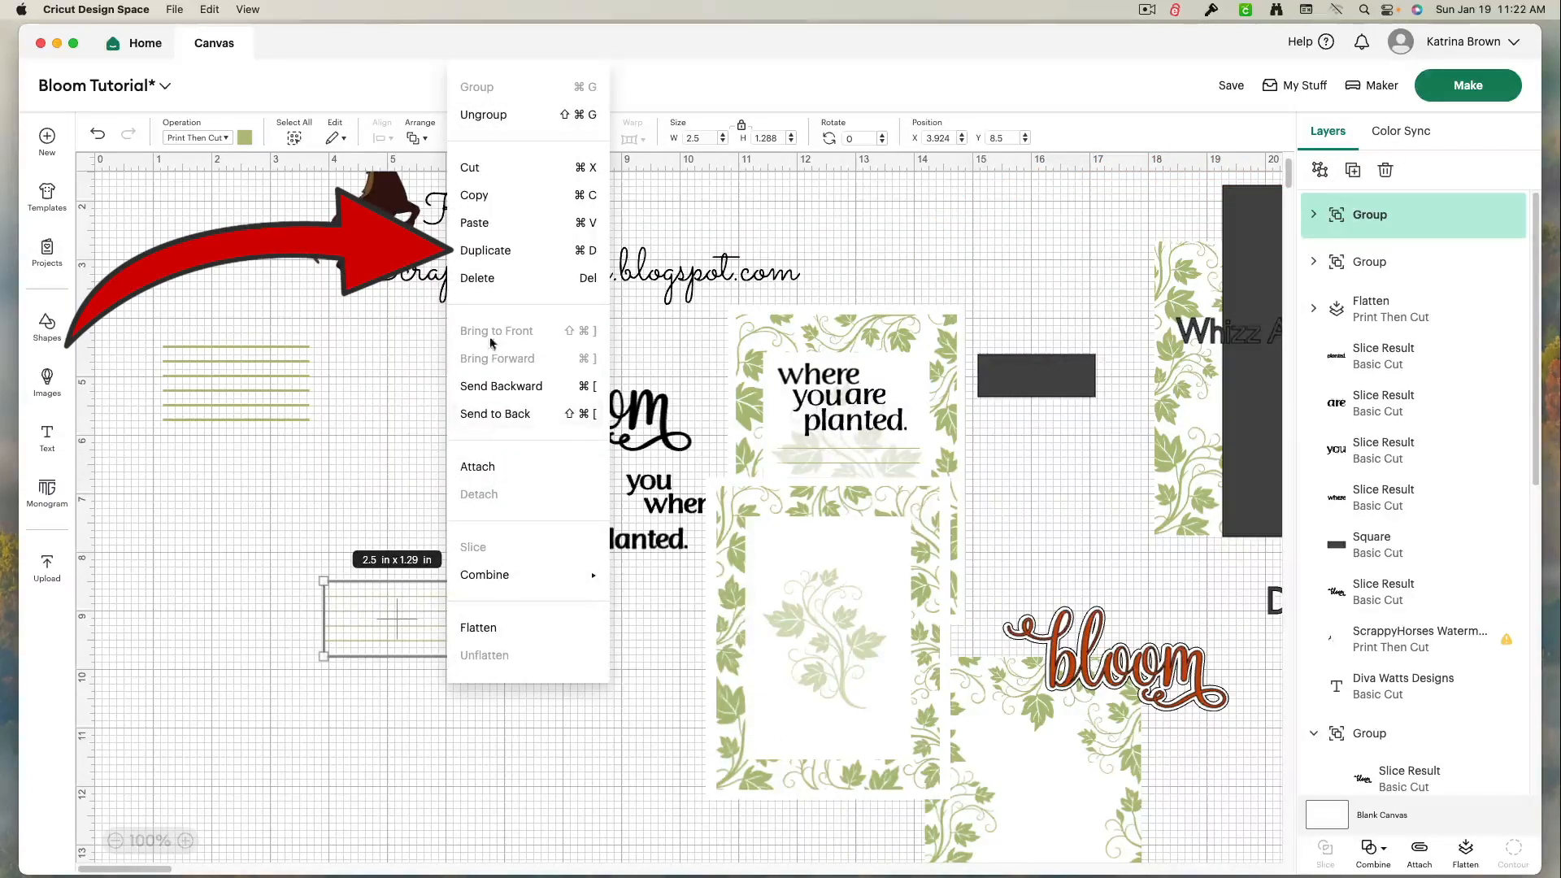
click(488, 249)
drag(427, 642, 511, 741)
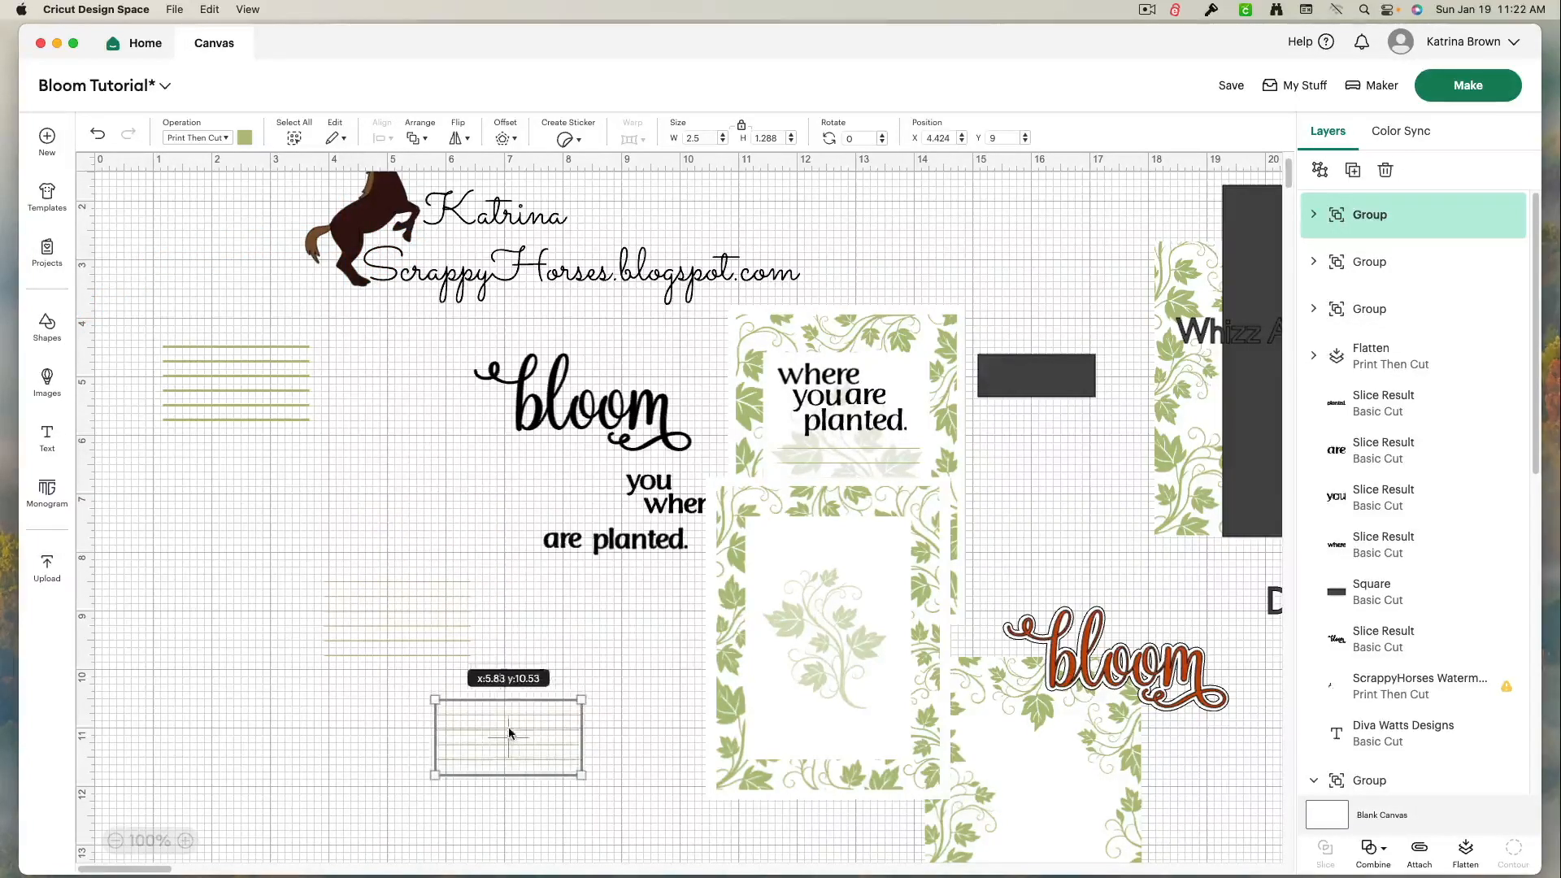
Step: Set the original thin line group's Y position to 8 and the copy's Y position to 9.5
drag(431, 581, 436, 550)
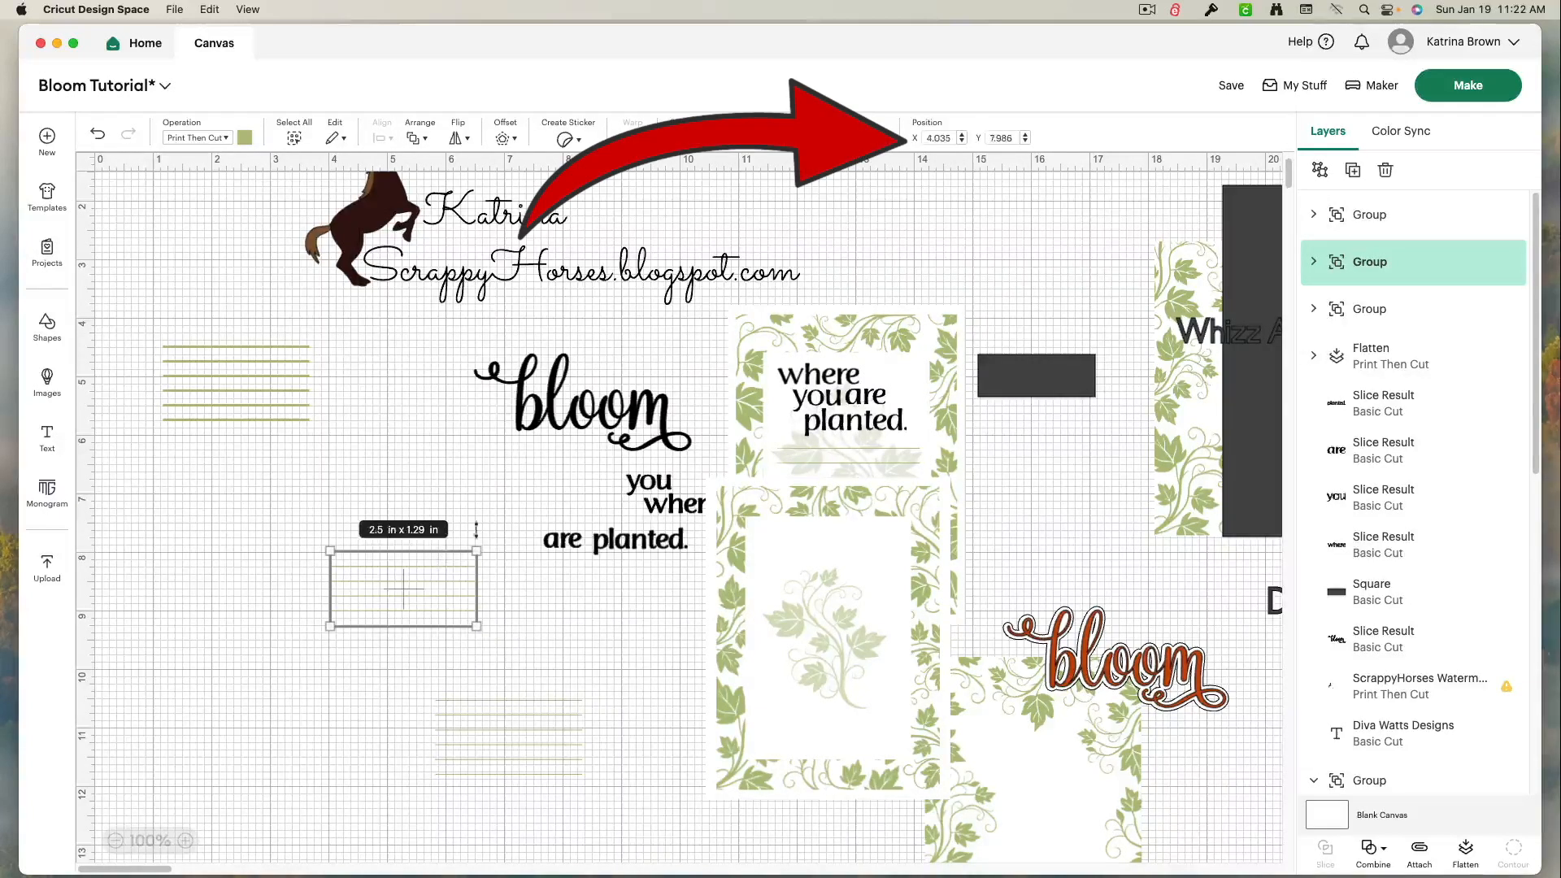
click(1013, 138)
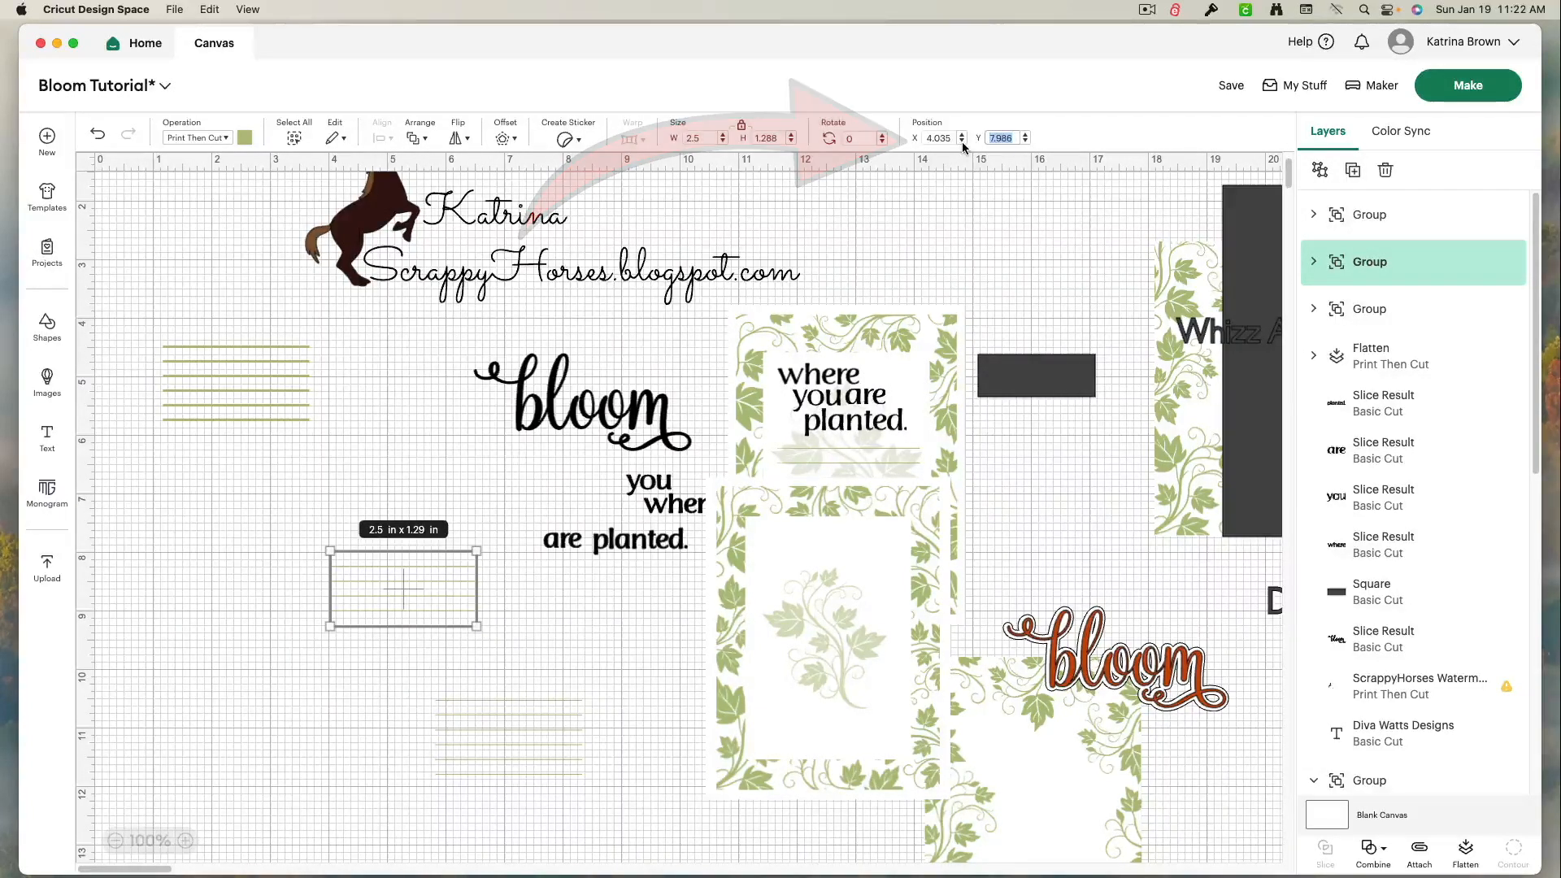
drag(504, 743, 439, 714)
drag(439, 715, 403, 678)
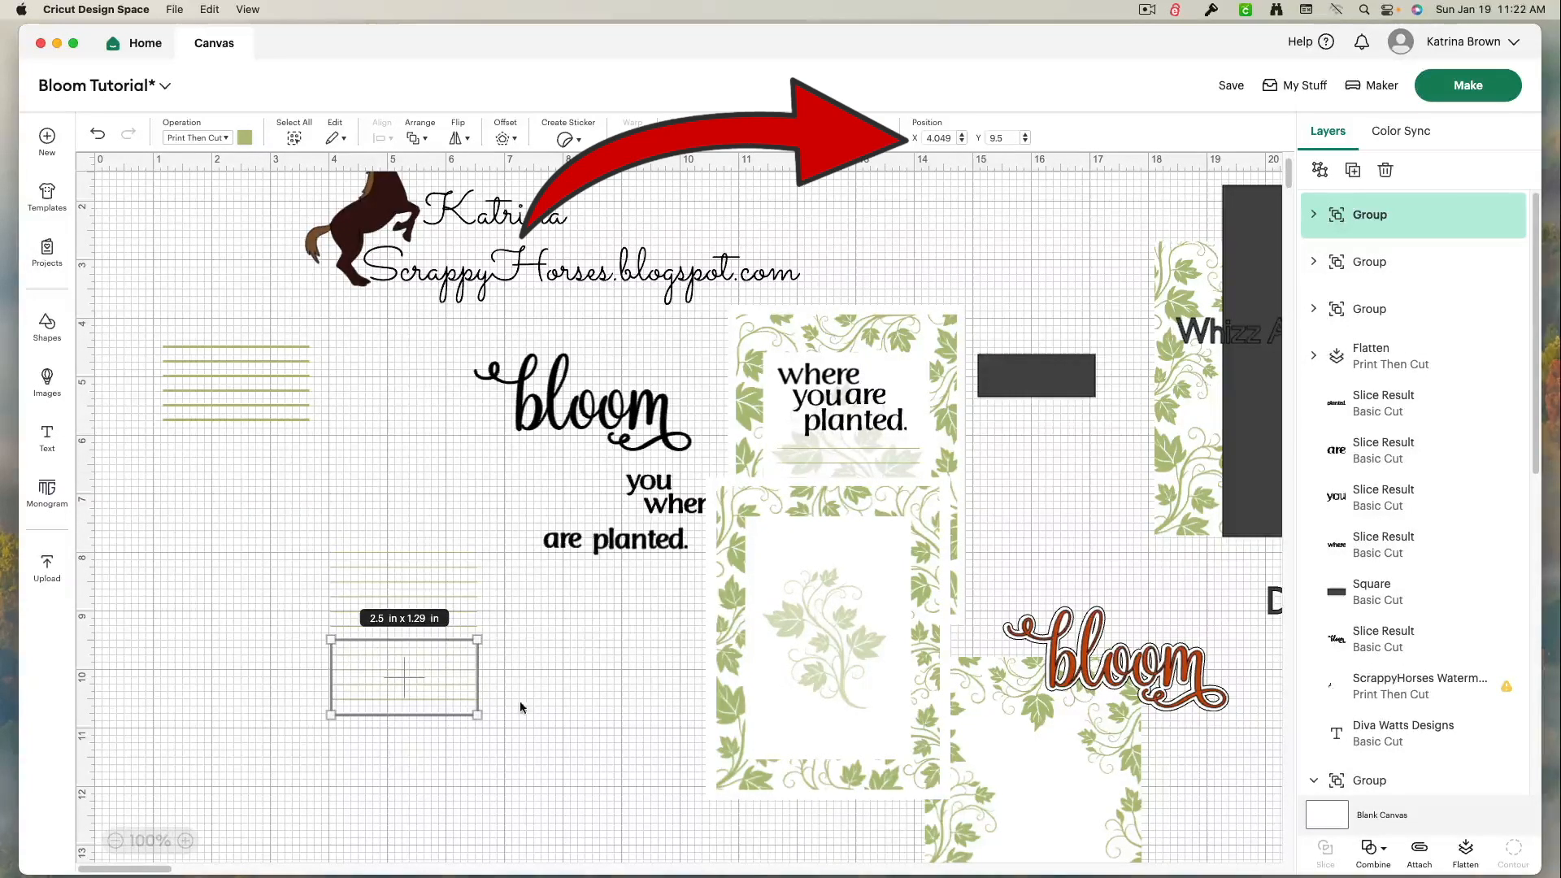
click(439, 731)
Step: Select both thin line groups and center them horizontally with each other
drag(486, 788, 370, 523)
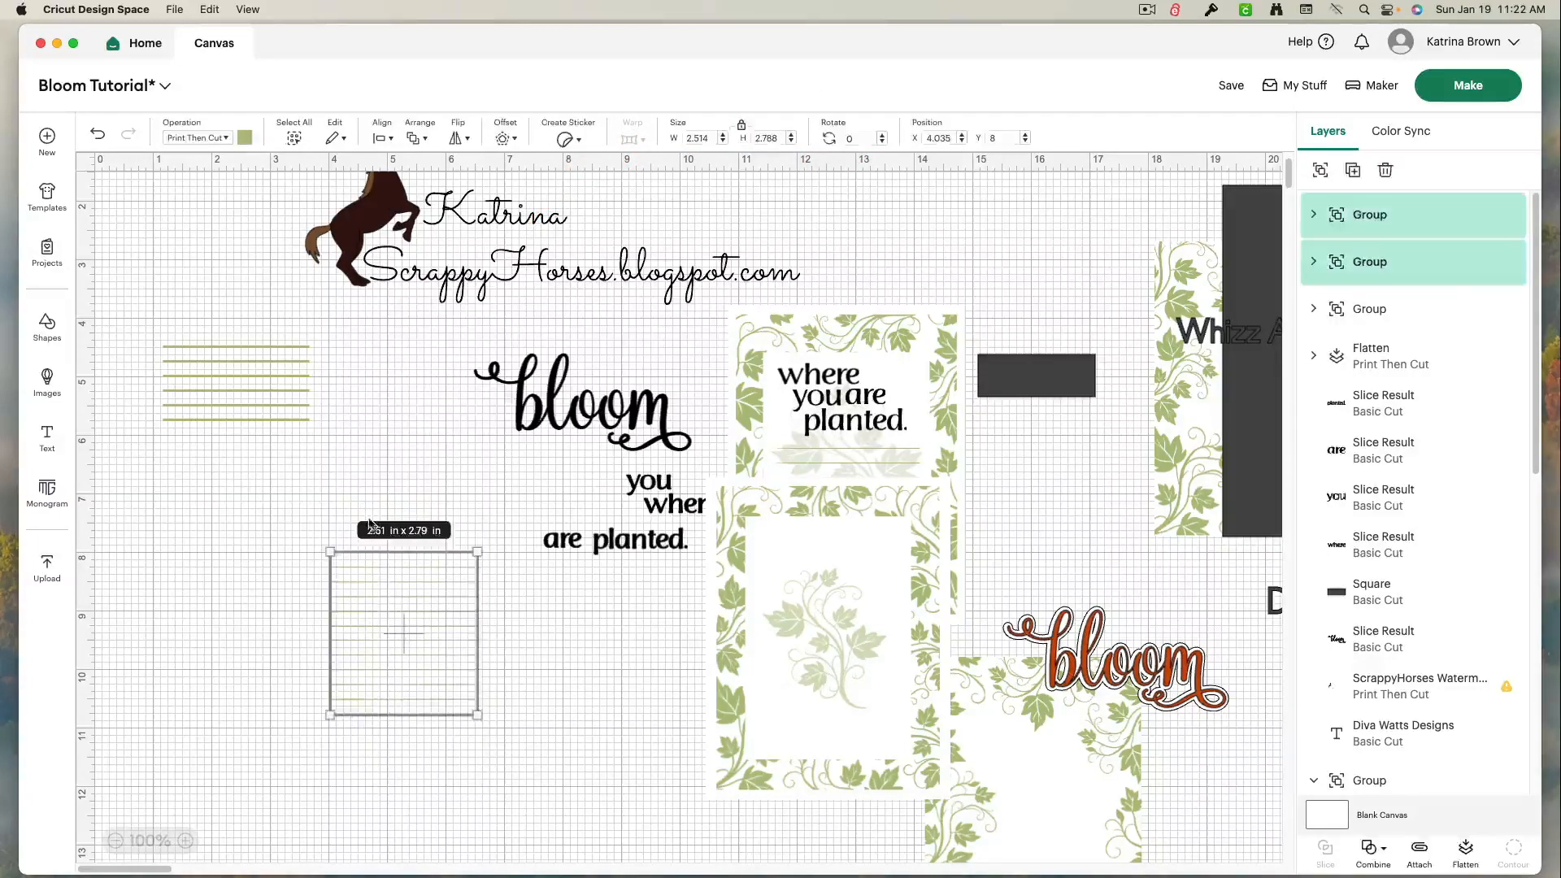
click(381, 136)
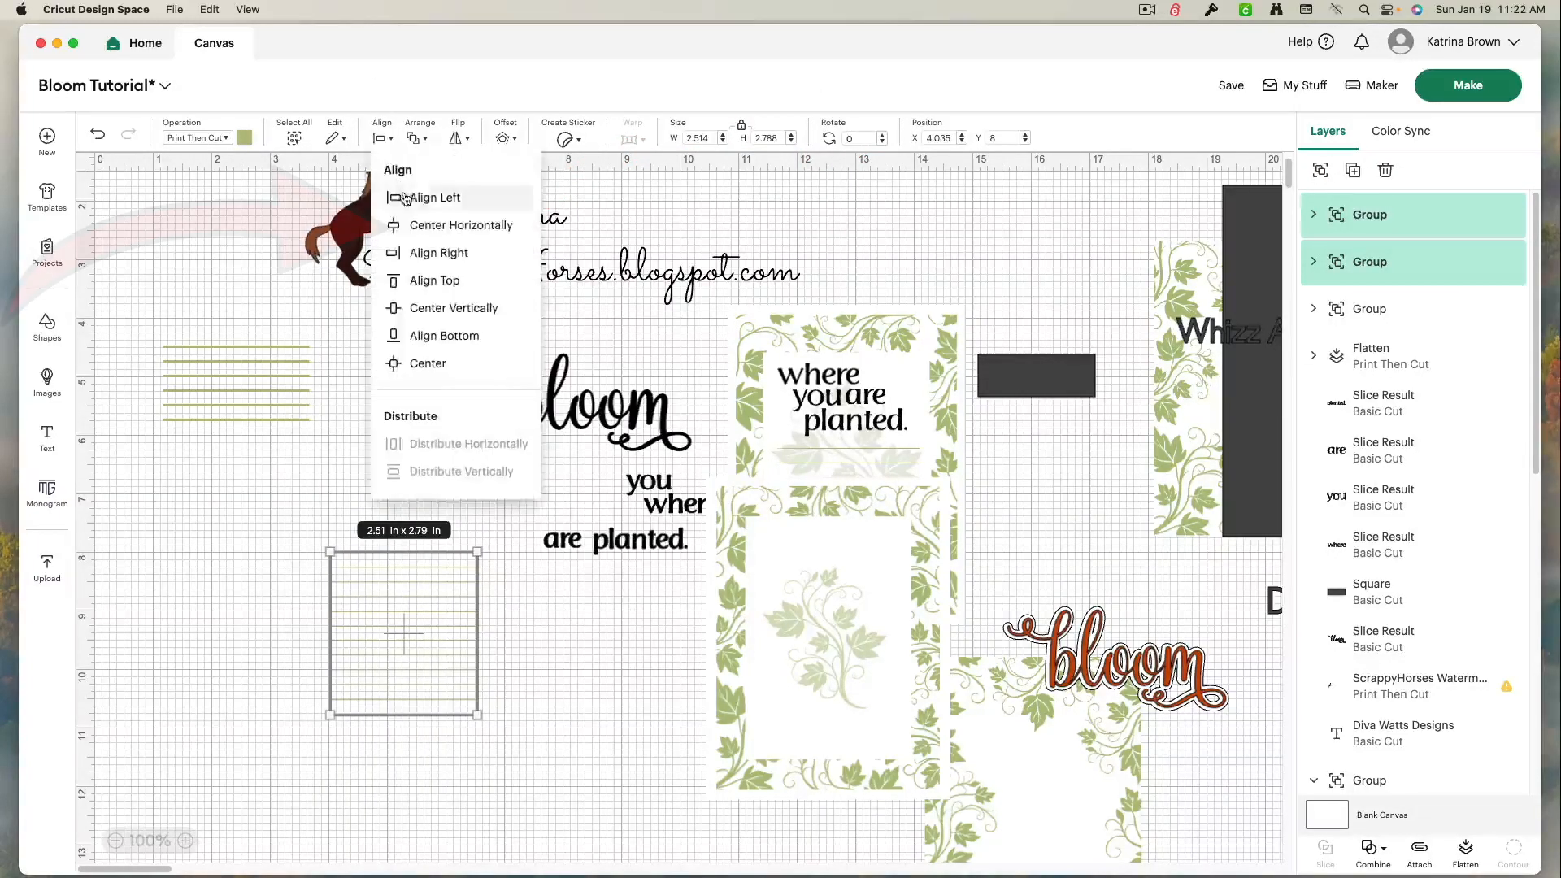
click(427, 229)
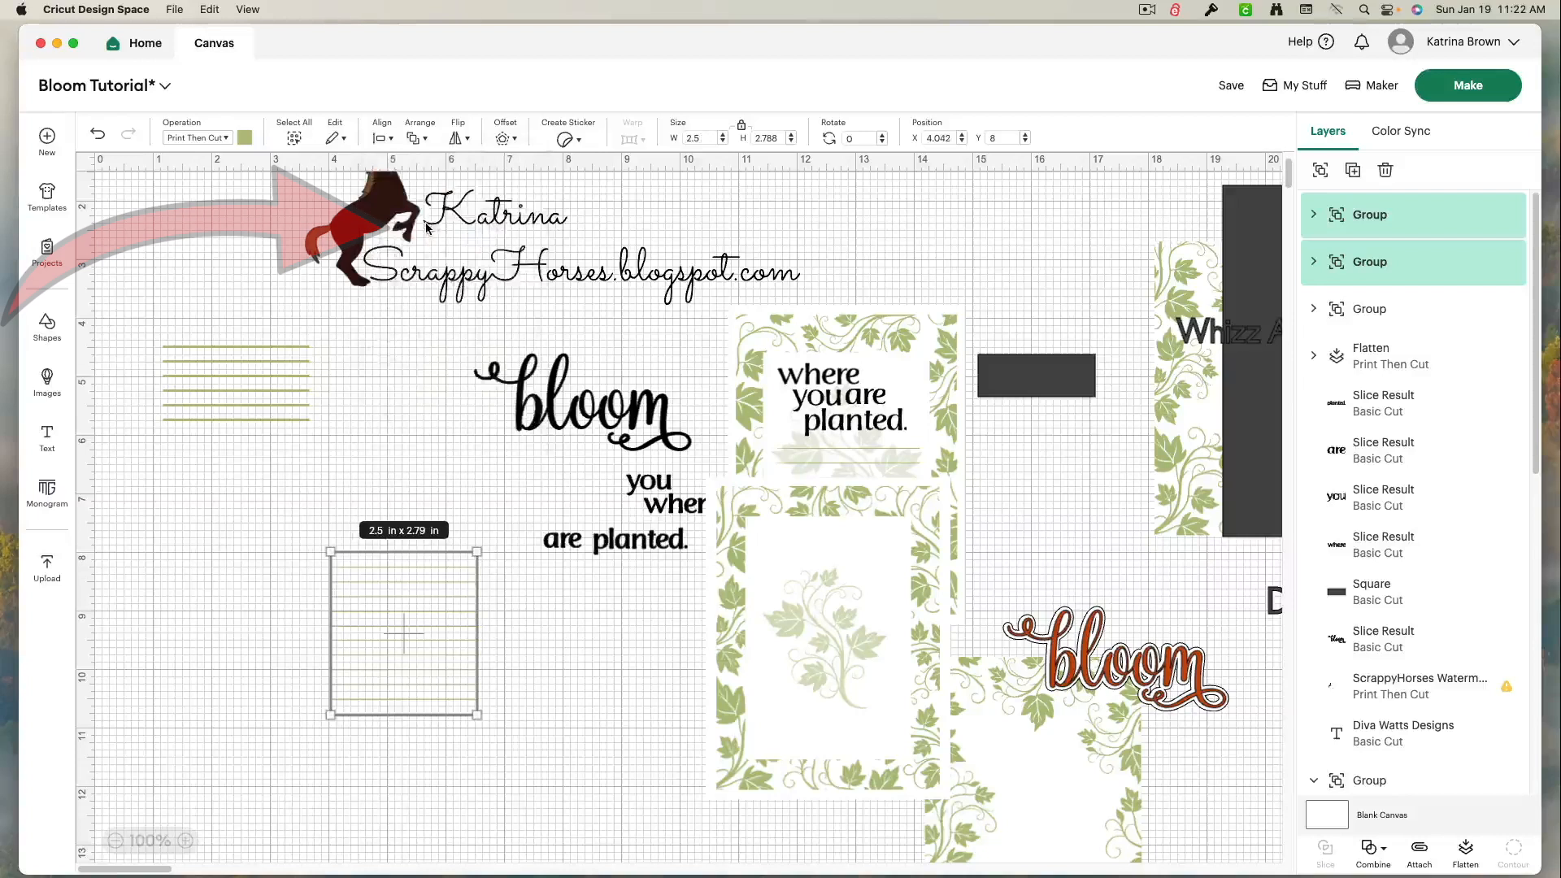
Step: Position the vine panel behind the thin lines and flatten it with both line groups
drag(888, 671, 459, 644)
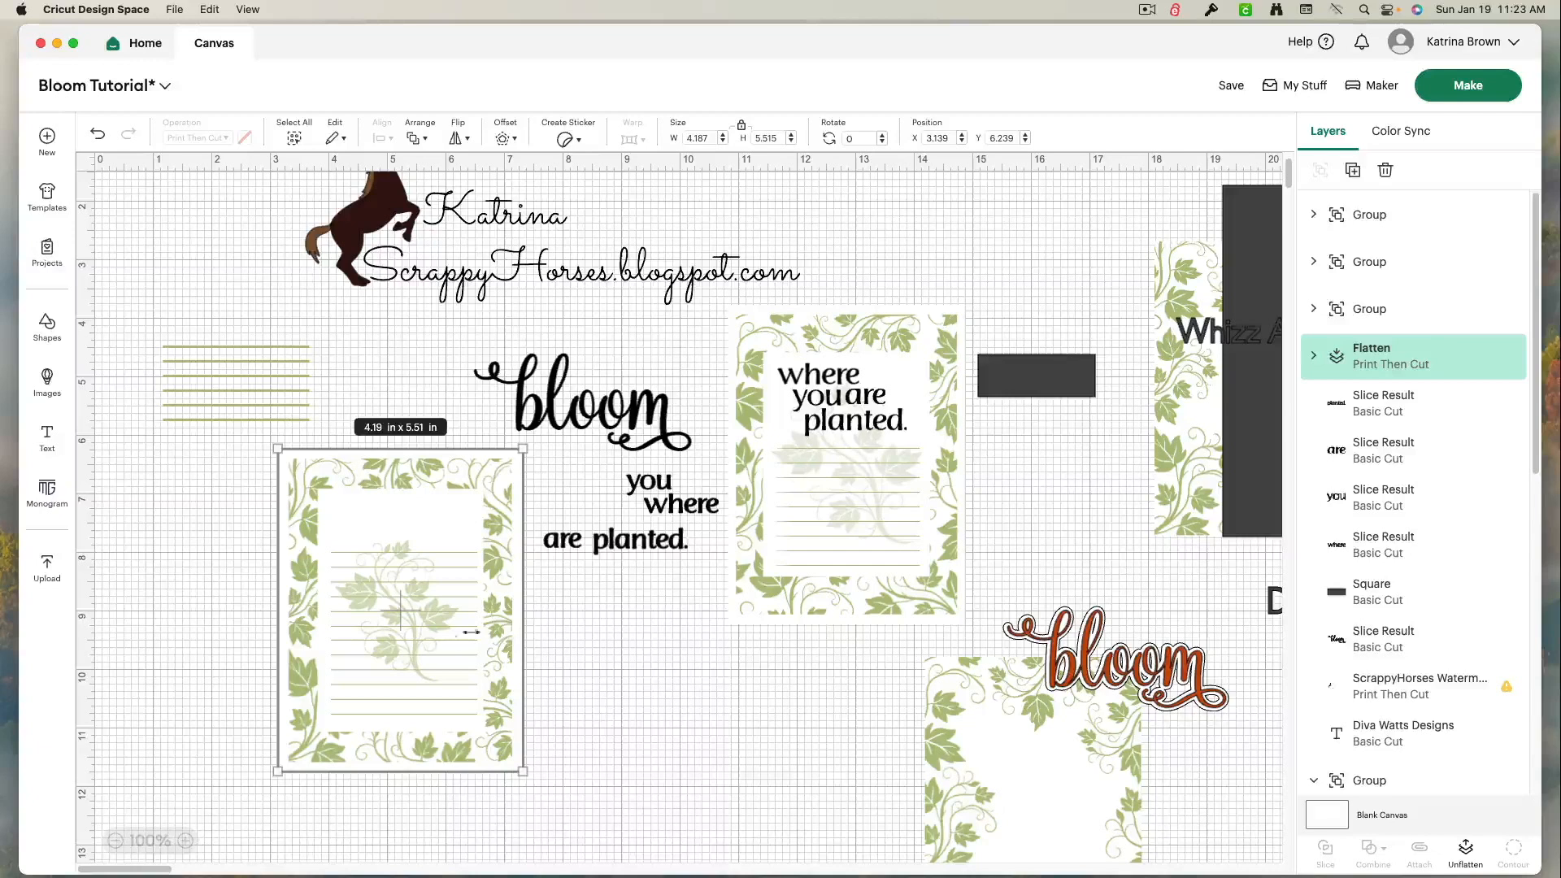
drag(506, 682, 509, 677)
drag(498, 835, 280, 548)
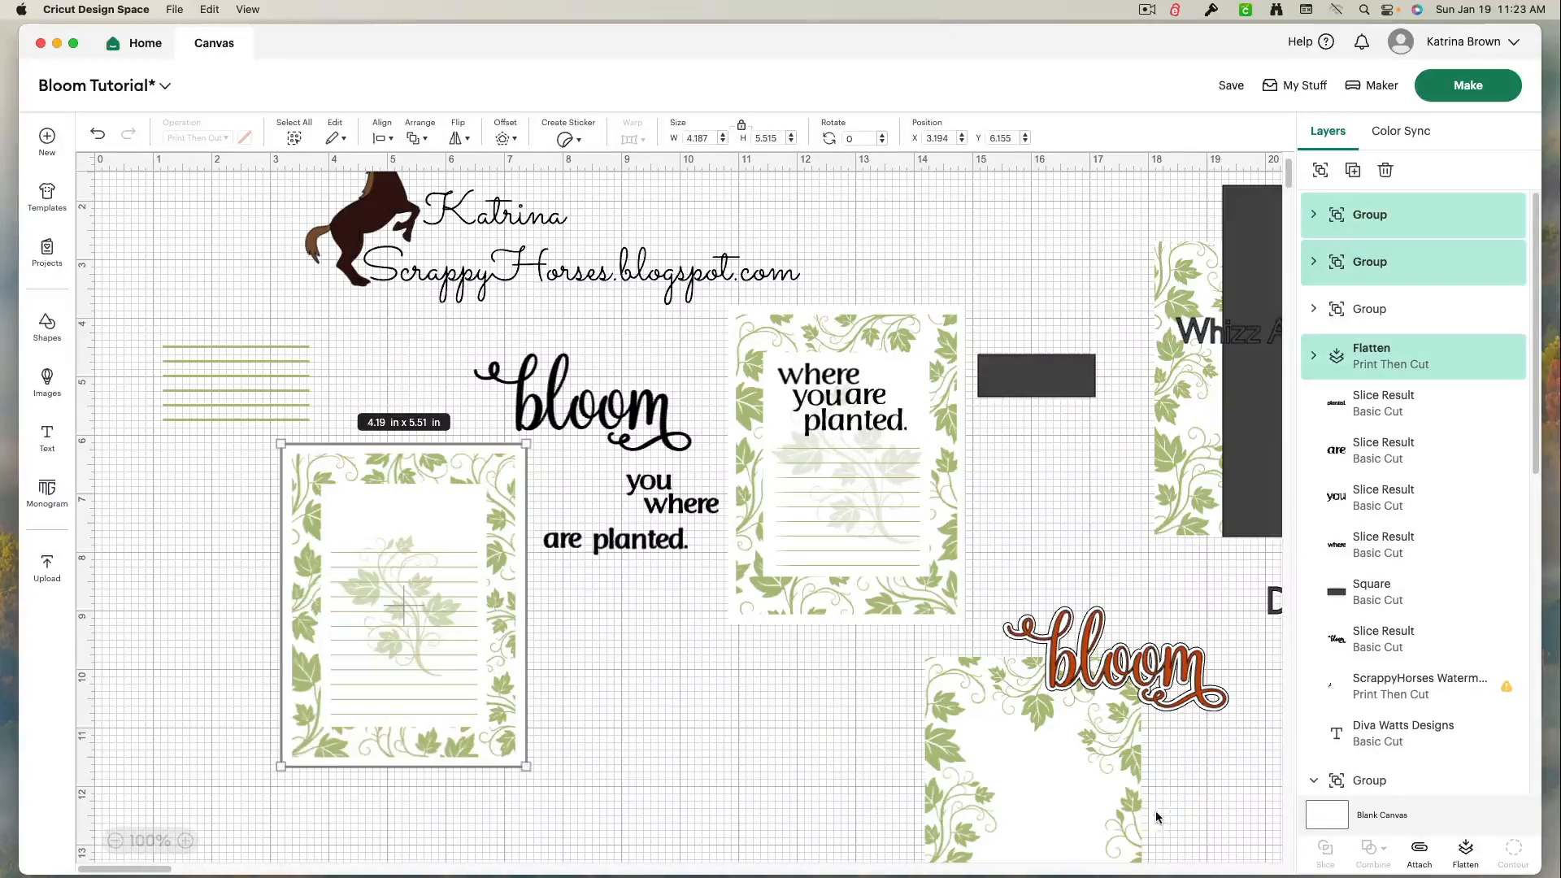
click(1464, 853)
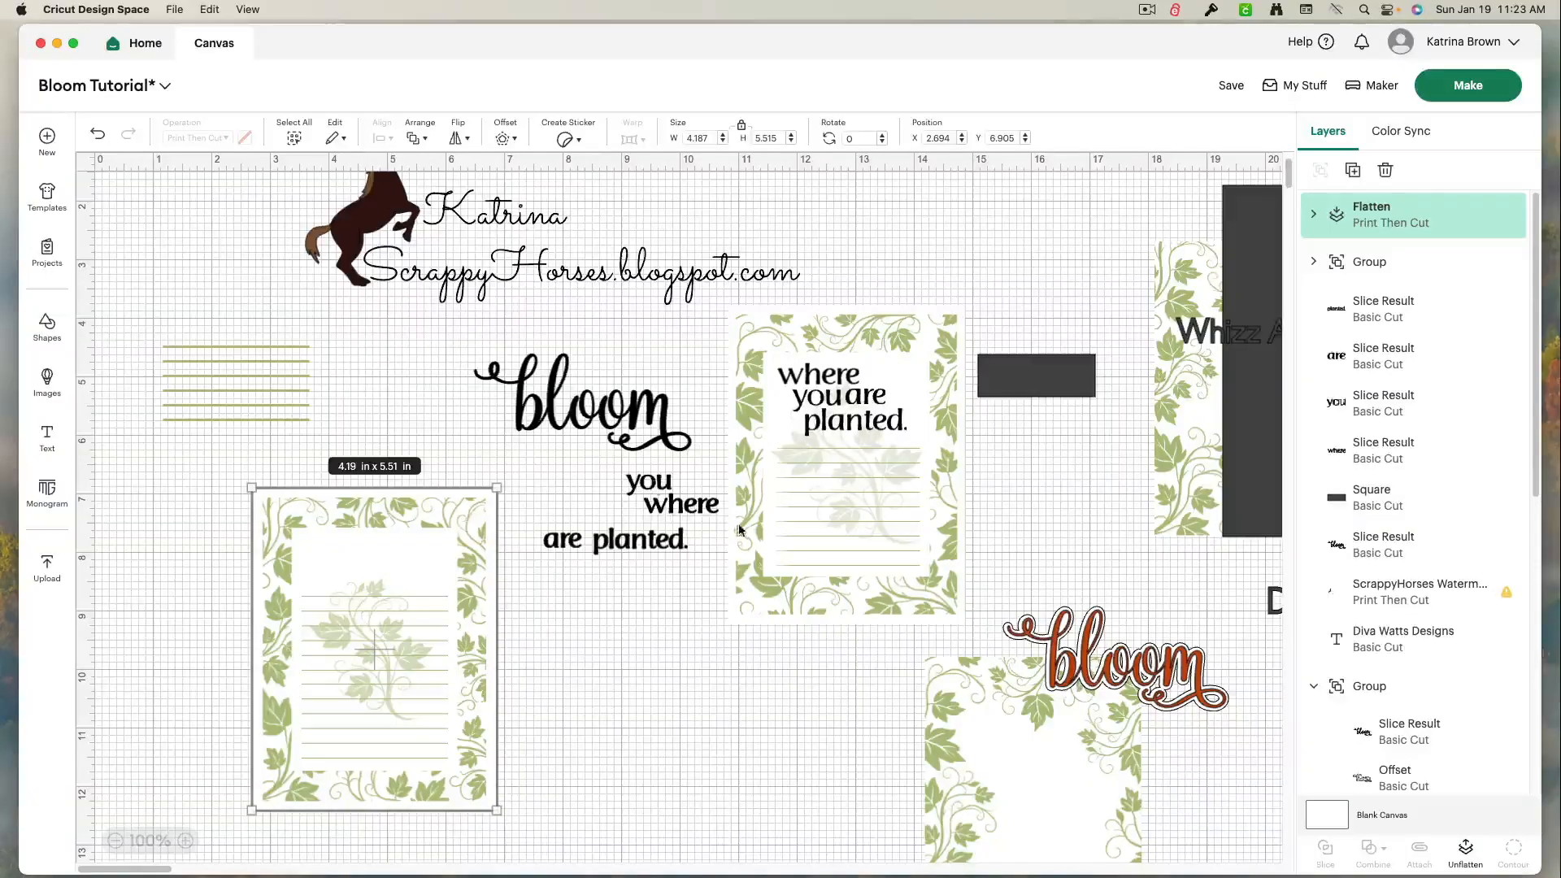
Step: Move the word "where" below "planted." and send the flattened lined card to the back
drag(712, 510, 670, 592)
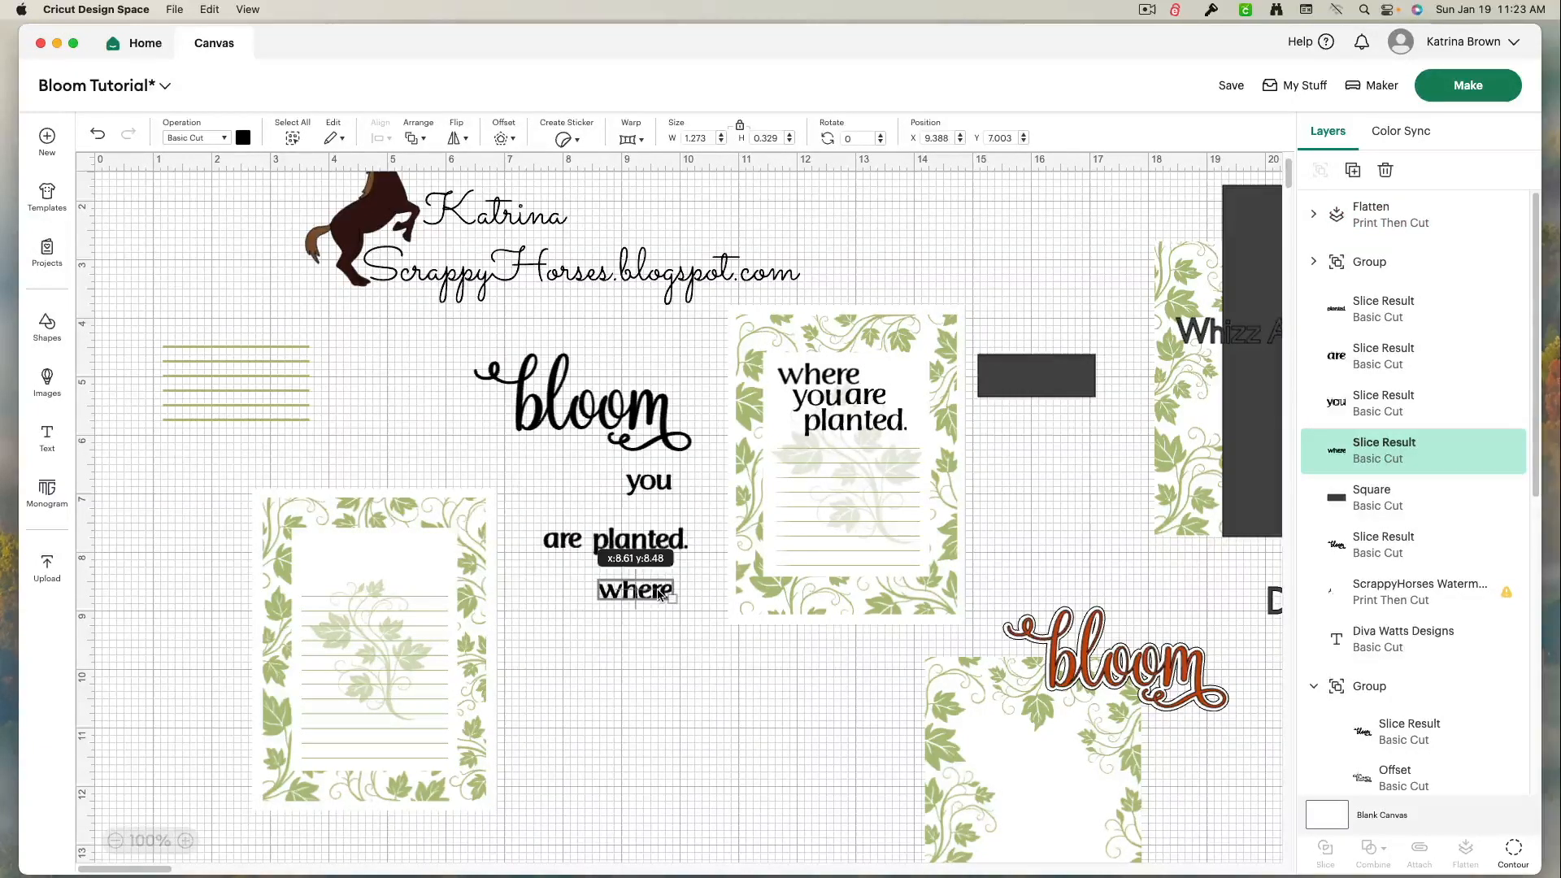
right_click(443, 595)
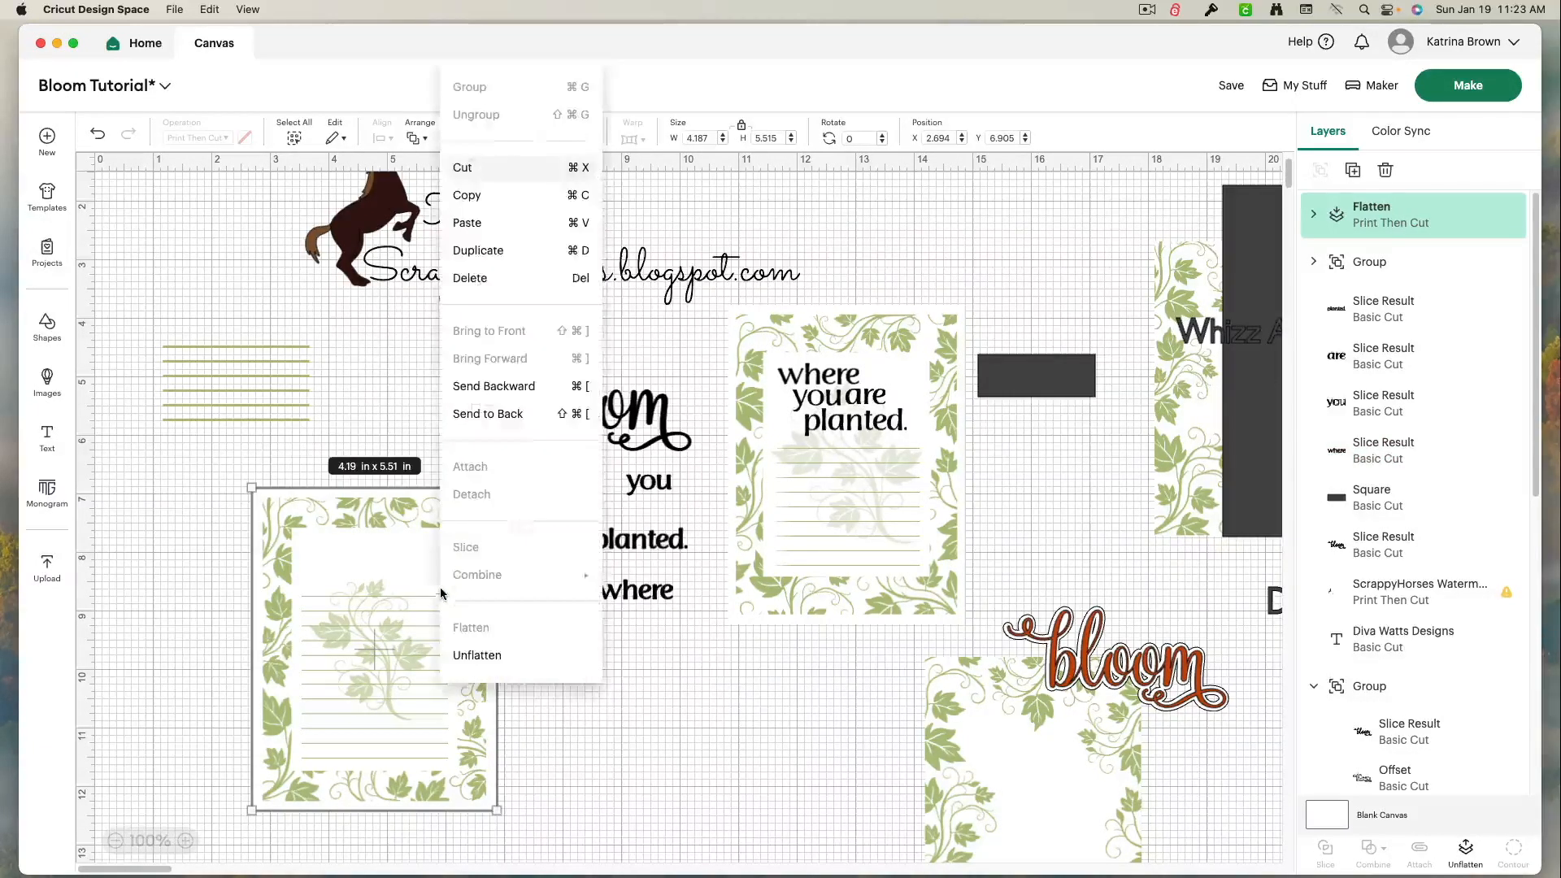
click(488, 413)
Step: Arrange the words "where", "you are" and "planted." in three staggered rows across the upper part of the lined card
drag(635, 589, 341, 549)
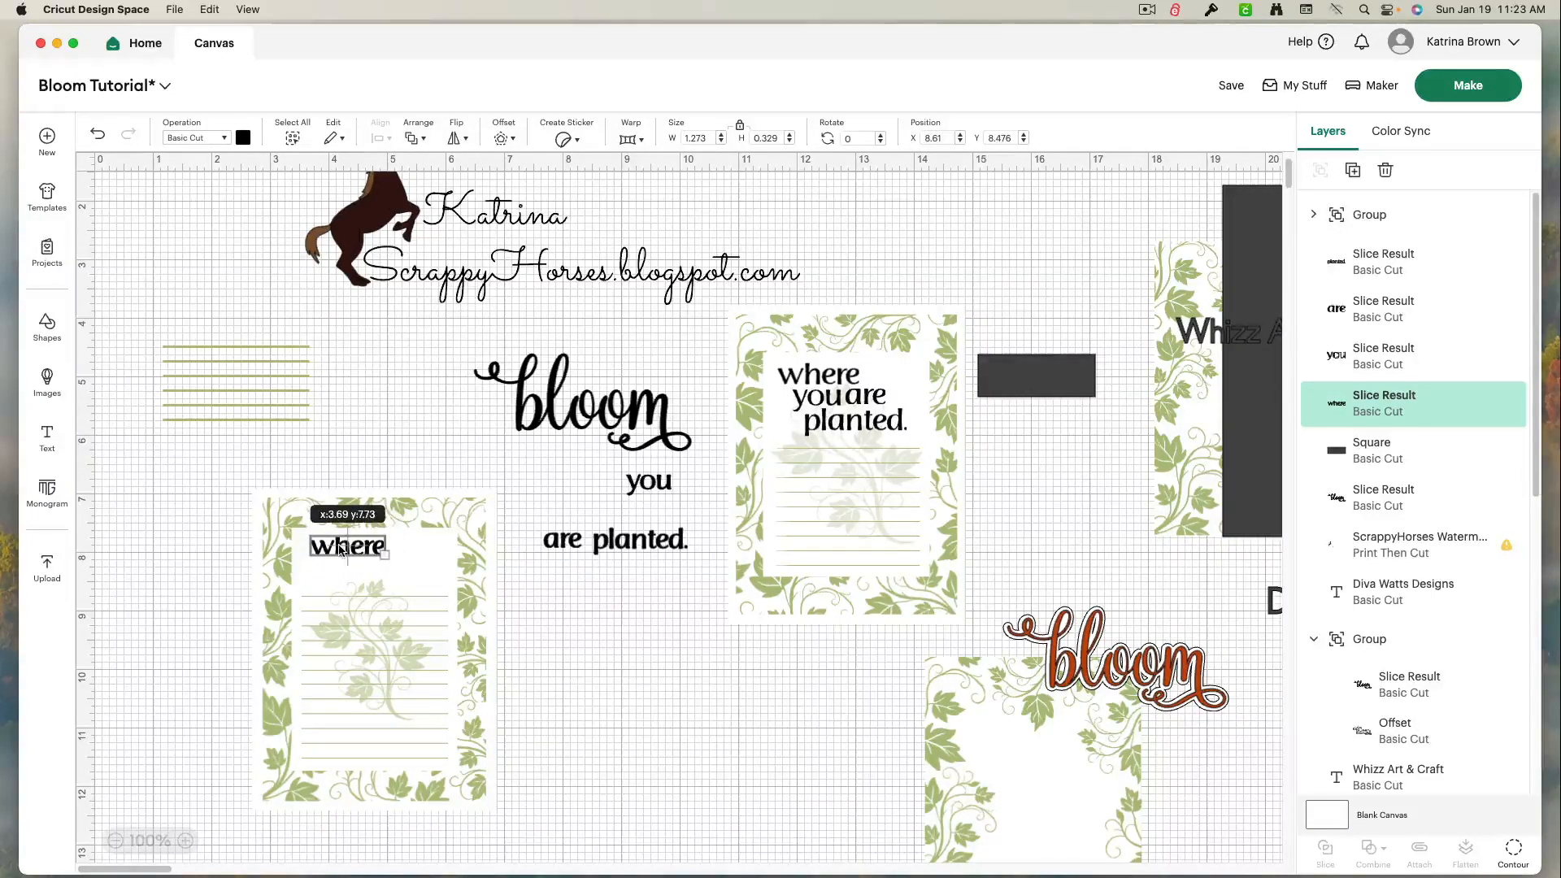
drag(642, 486, 339, 561)
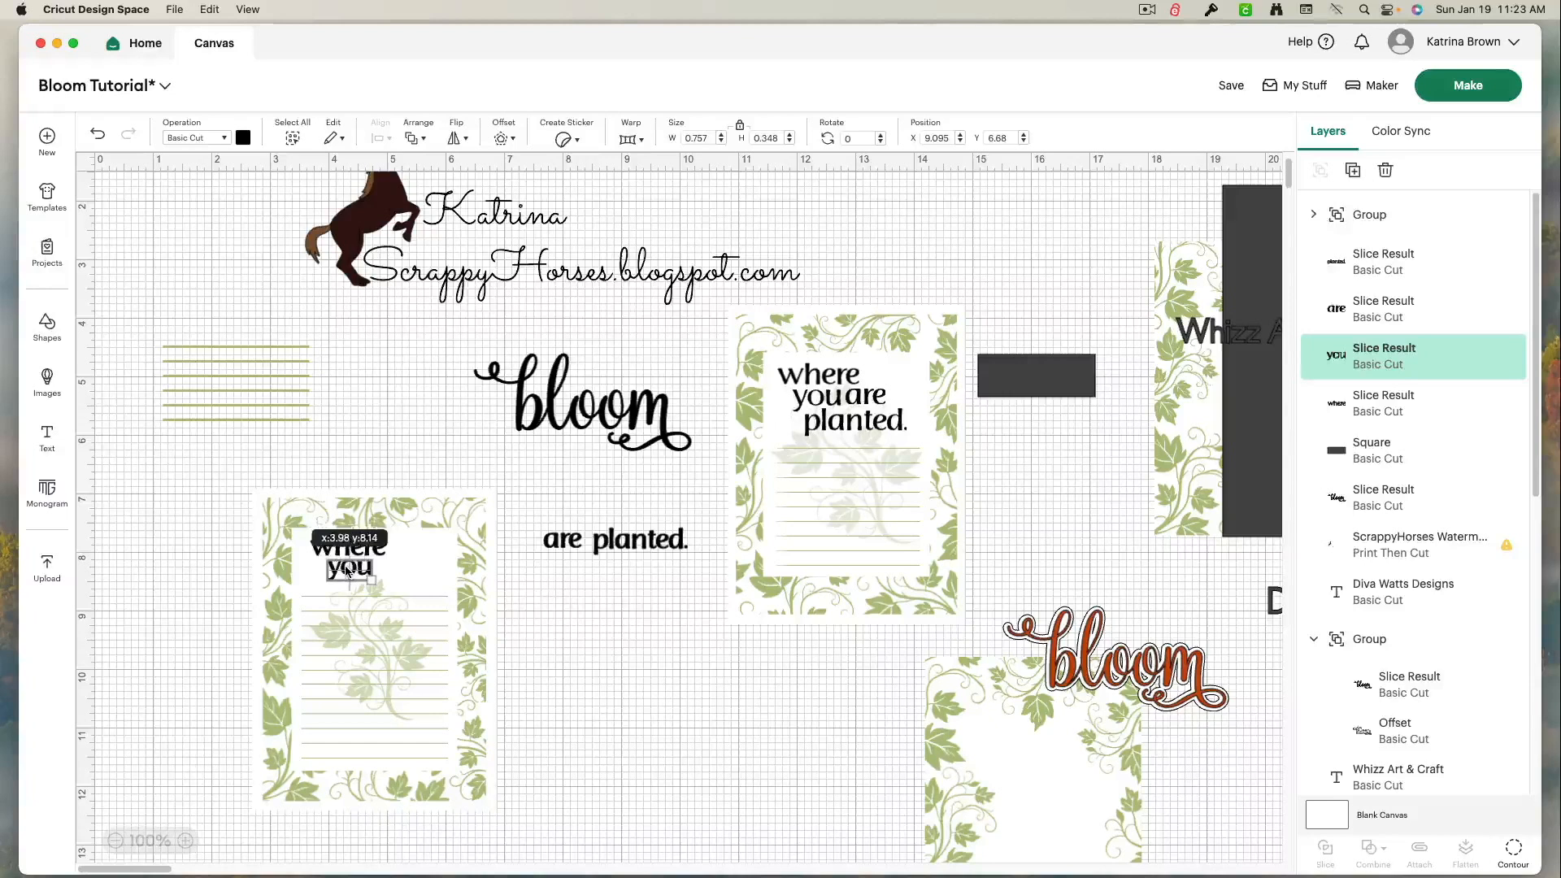
drag(557, 541, 394, 569)
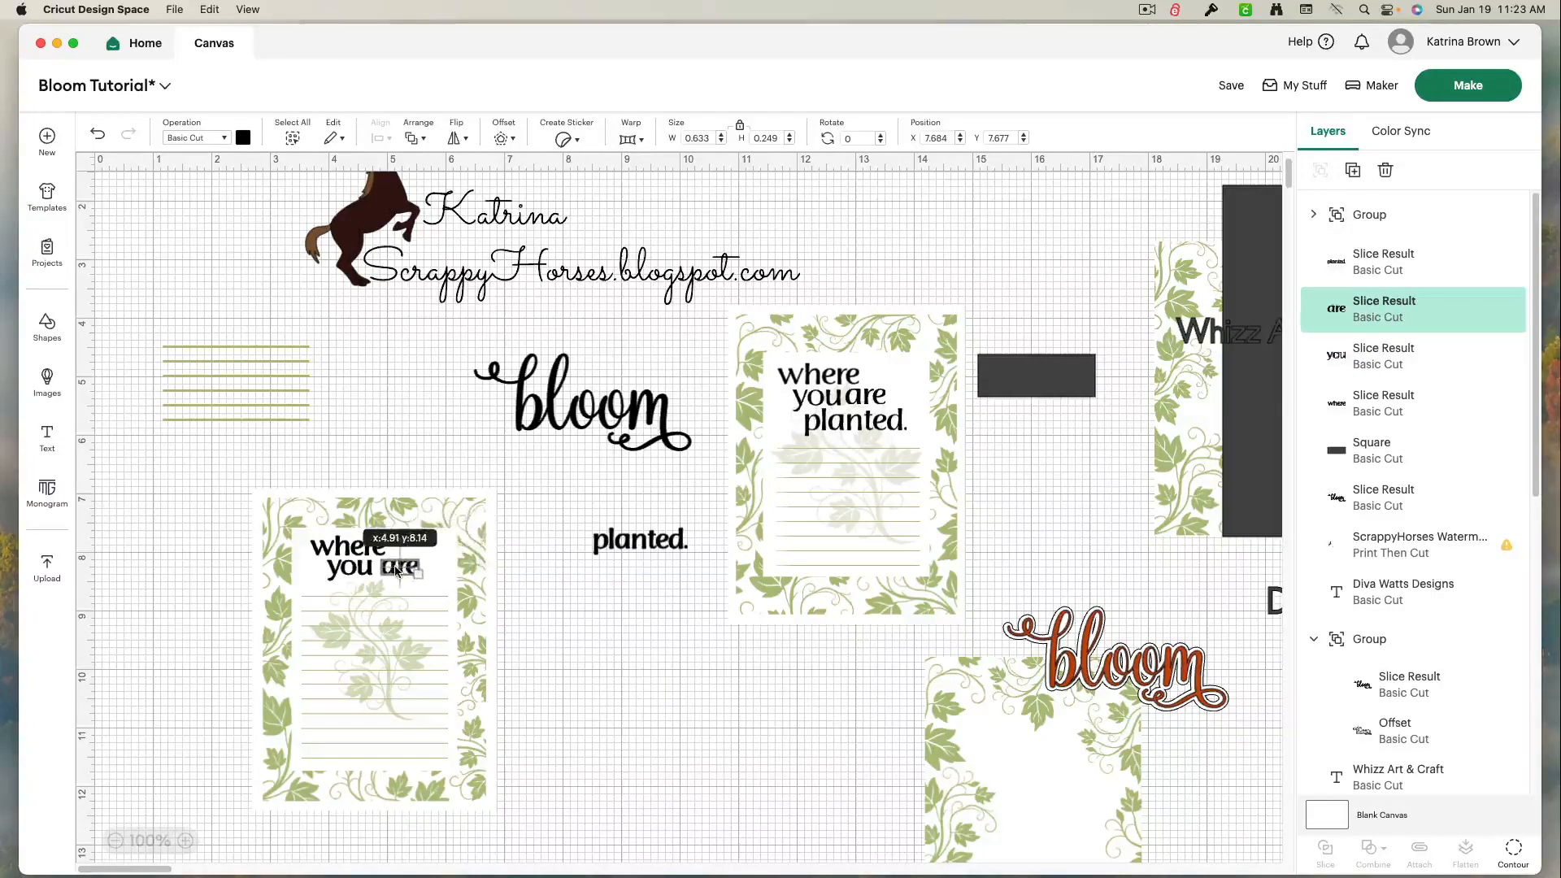
drag(645, 550, 401, 599)
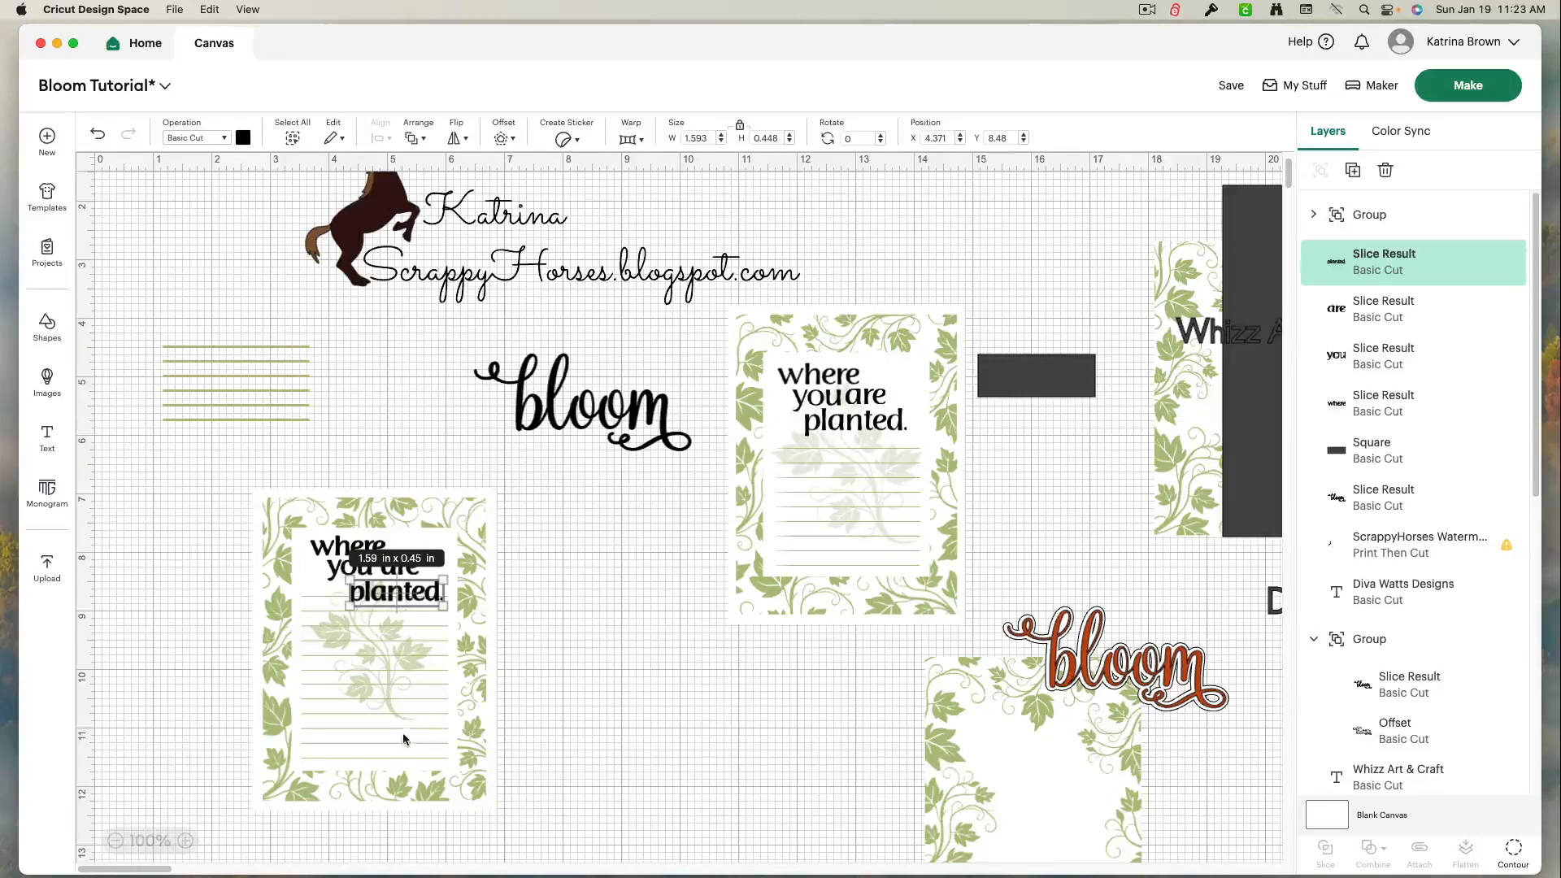
Step: Rearrange the sentiment on the lined card into two rows, "where you" above "are planted."
click(341, 663)
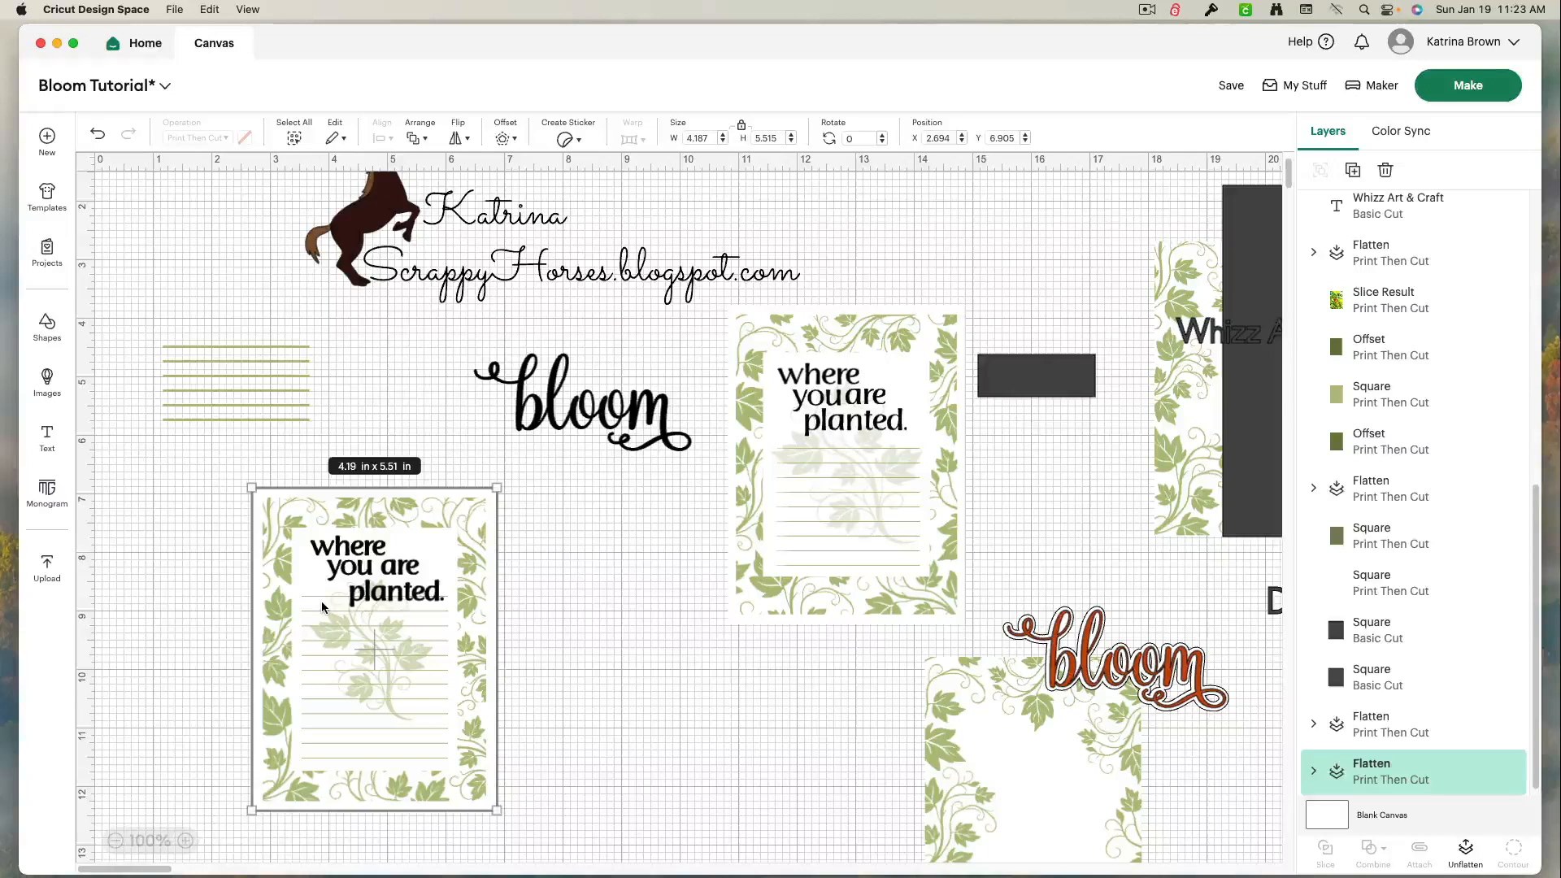
drag(353, 550, 332, 575)
click(369, 573)
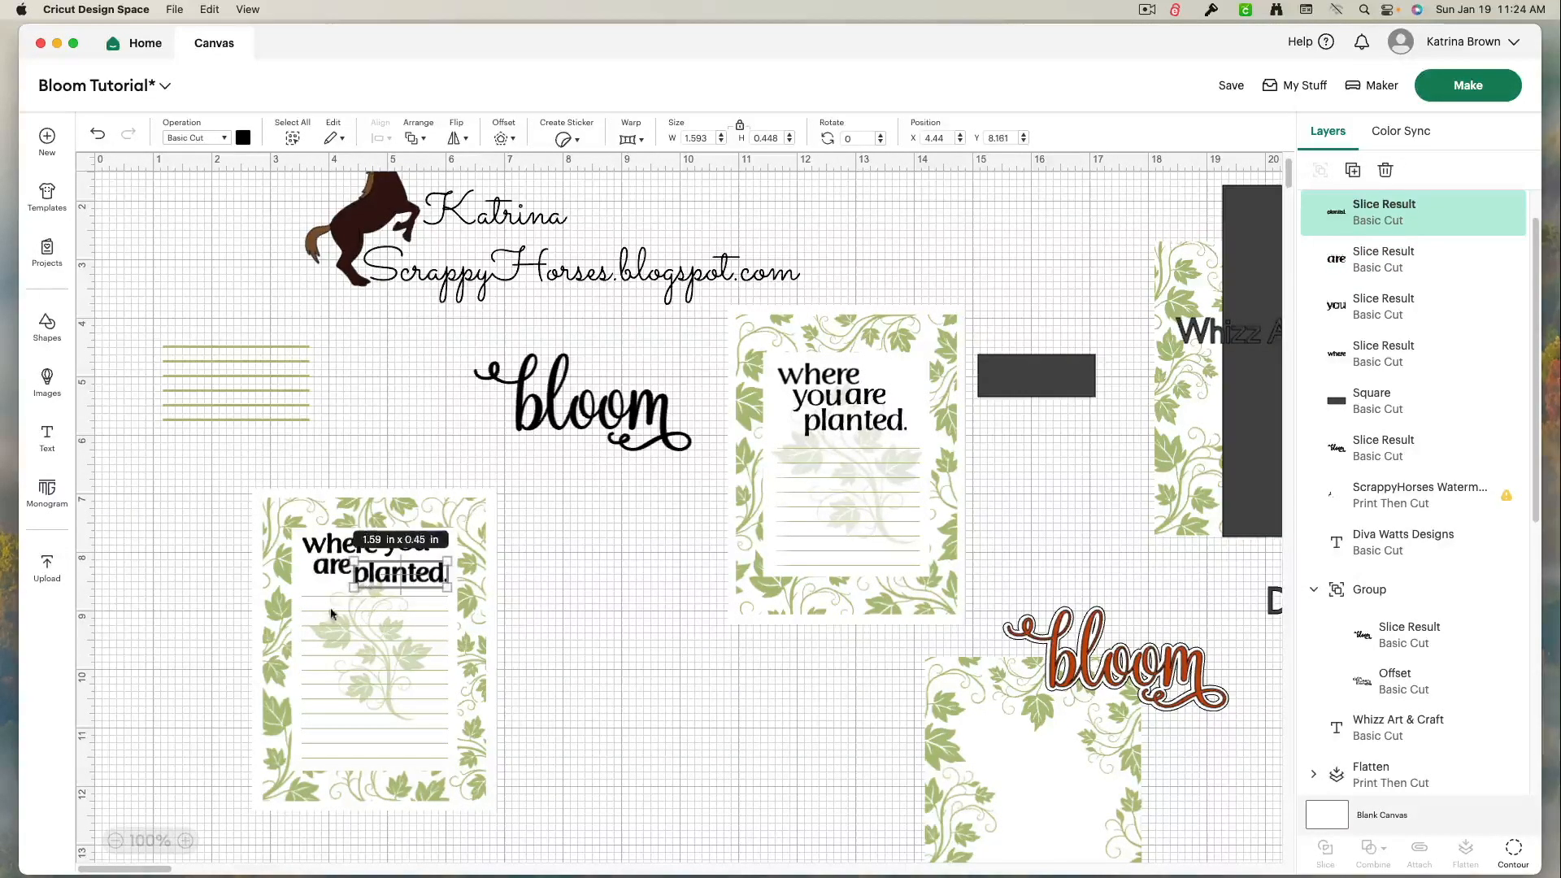
click(645, 618)
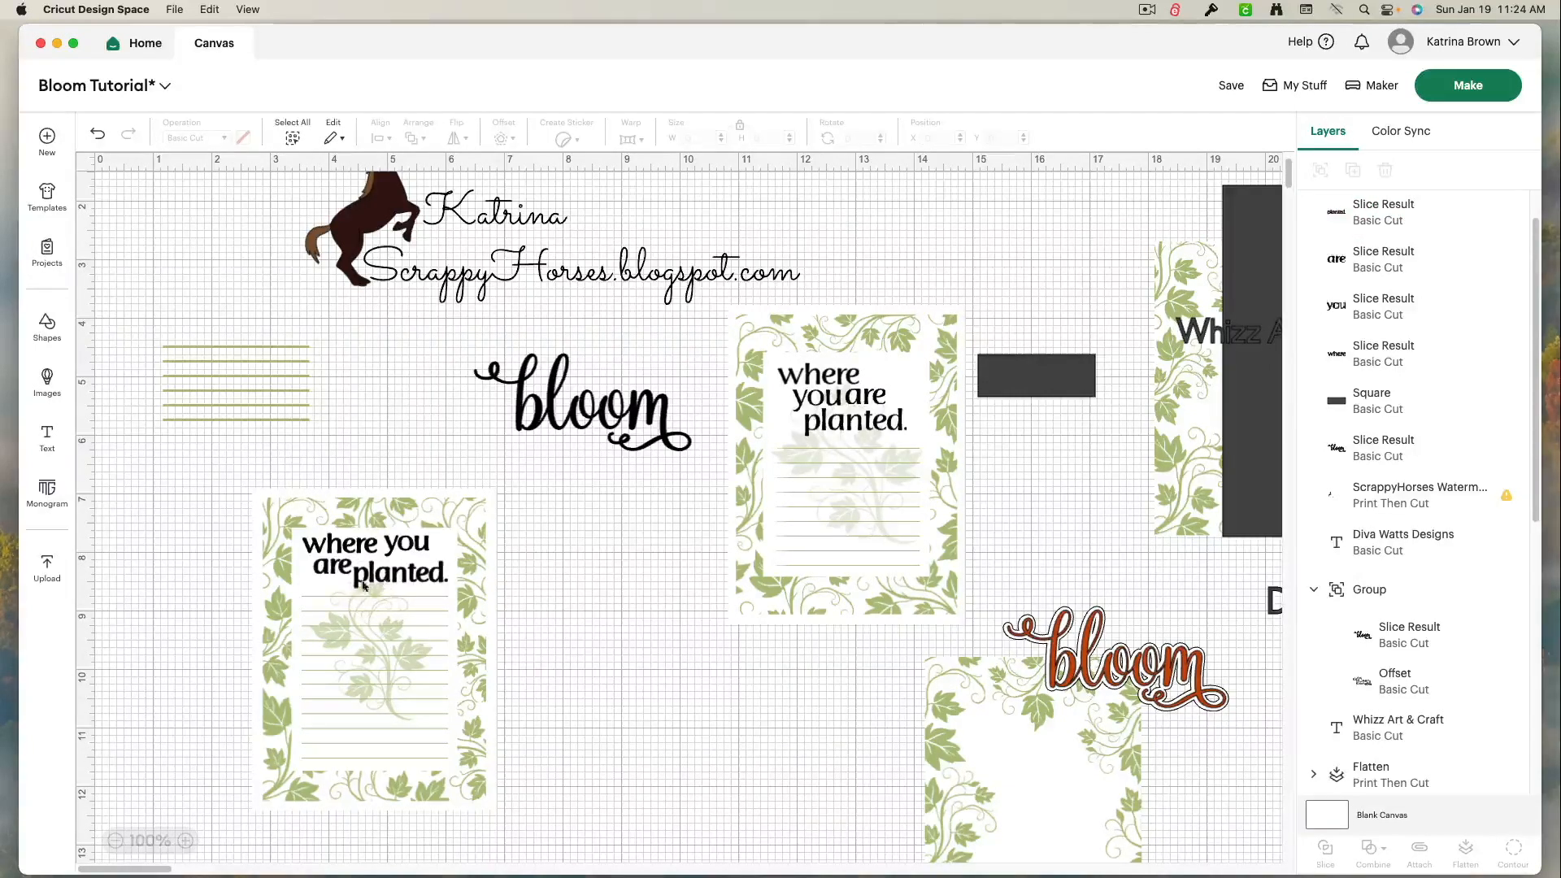
Step: Flatten the lined card together with its sentiment words and move it to the upper right, over the dark rectangle
drag(209, 489, 535, 846)
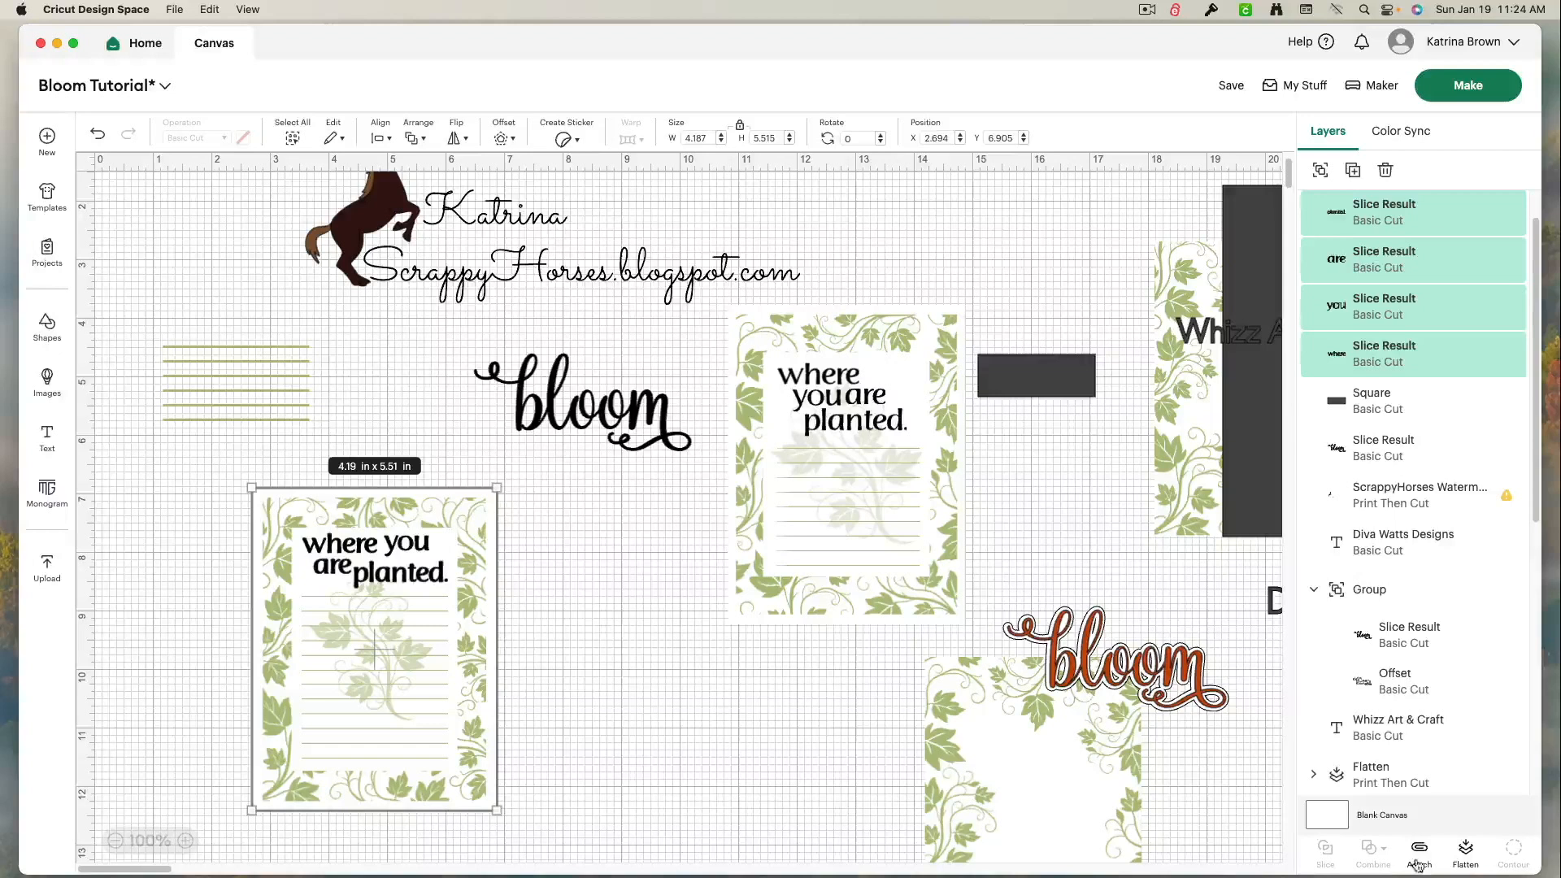
click(1466, 853)
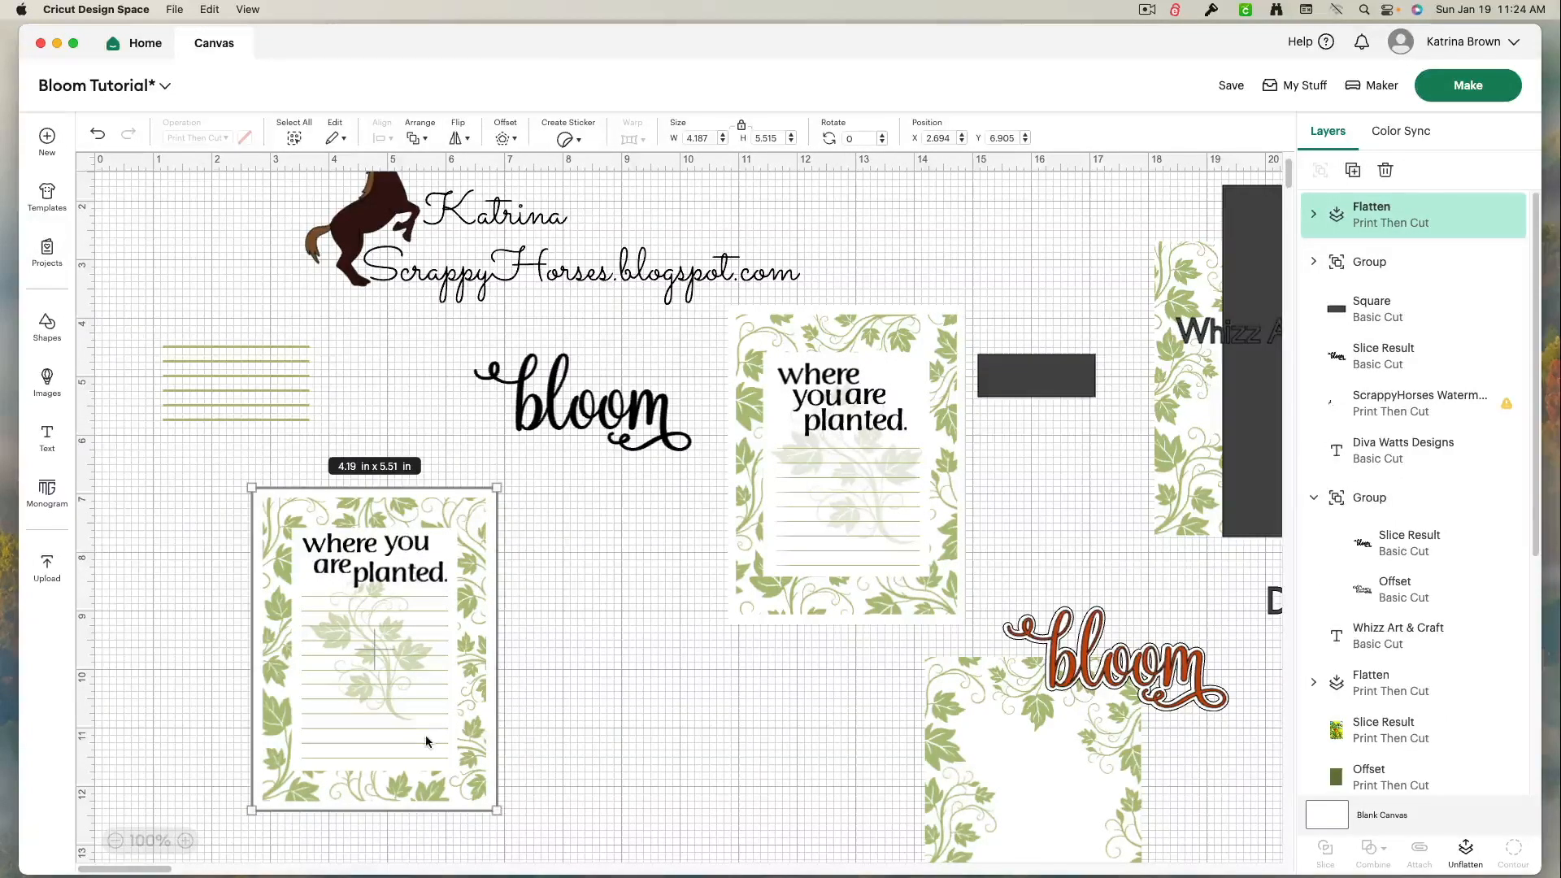
drag(423, 744, 1281, 436)
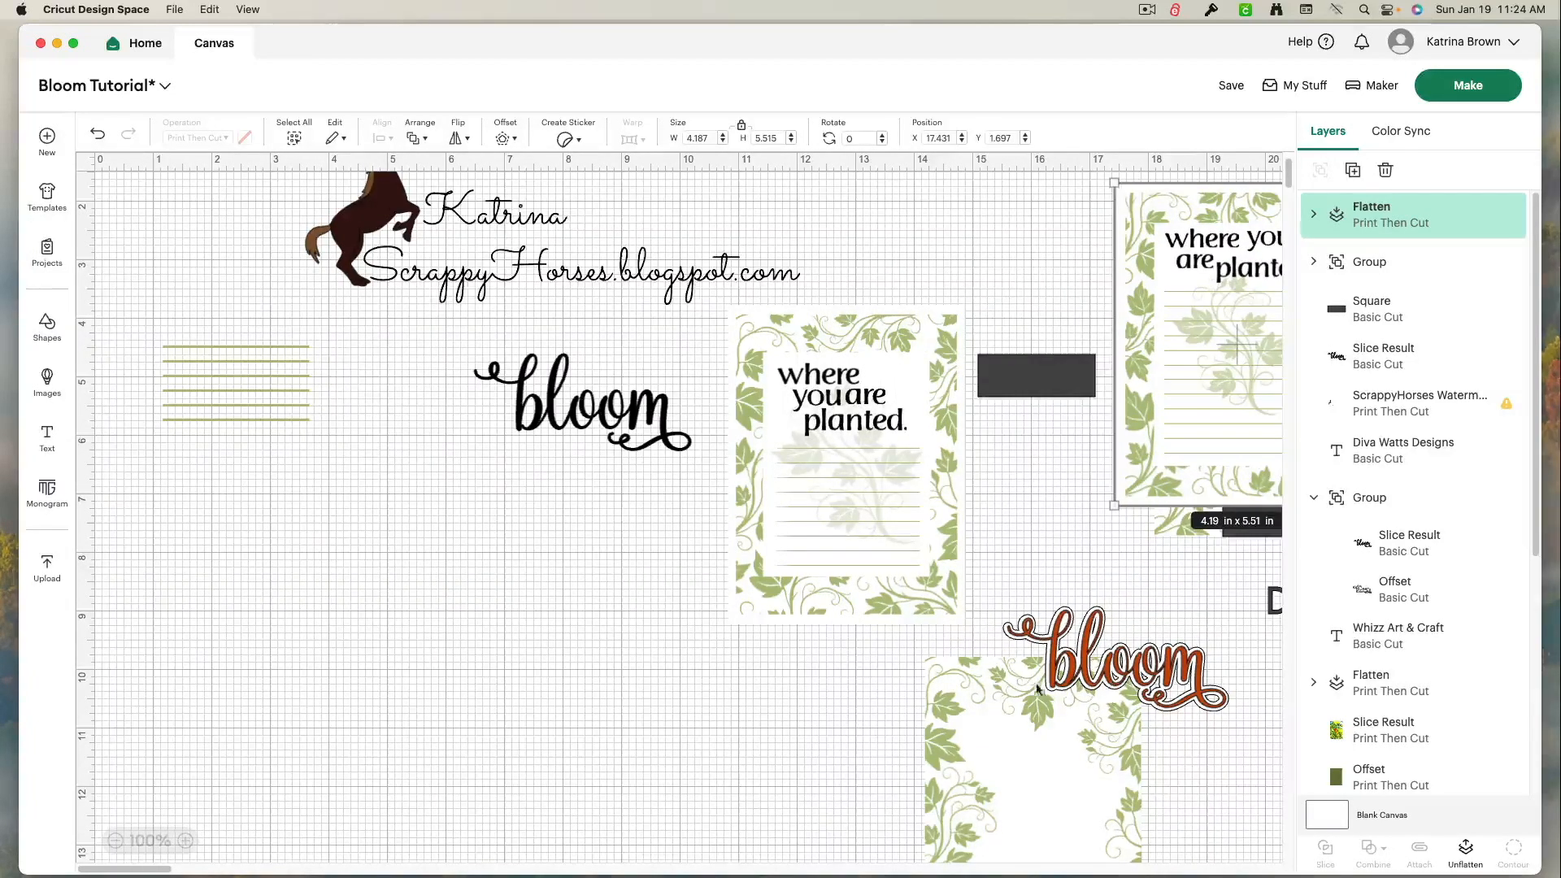
Step: Bring the orange layered "bloom" title below the black "bloom" word and shift the black word down near it
drag(1056, 560, 358, 605)
click(550, 404)
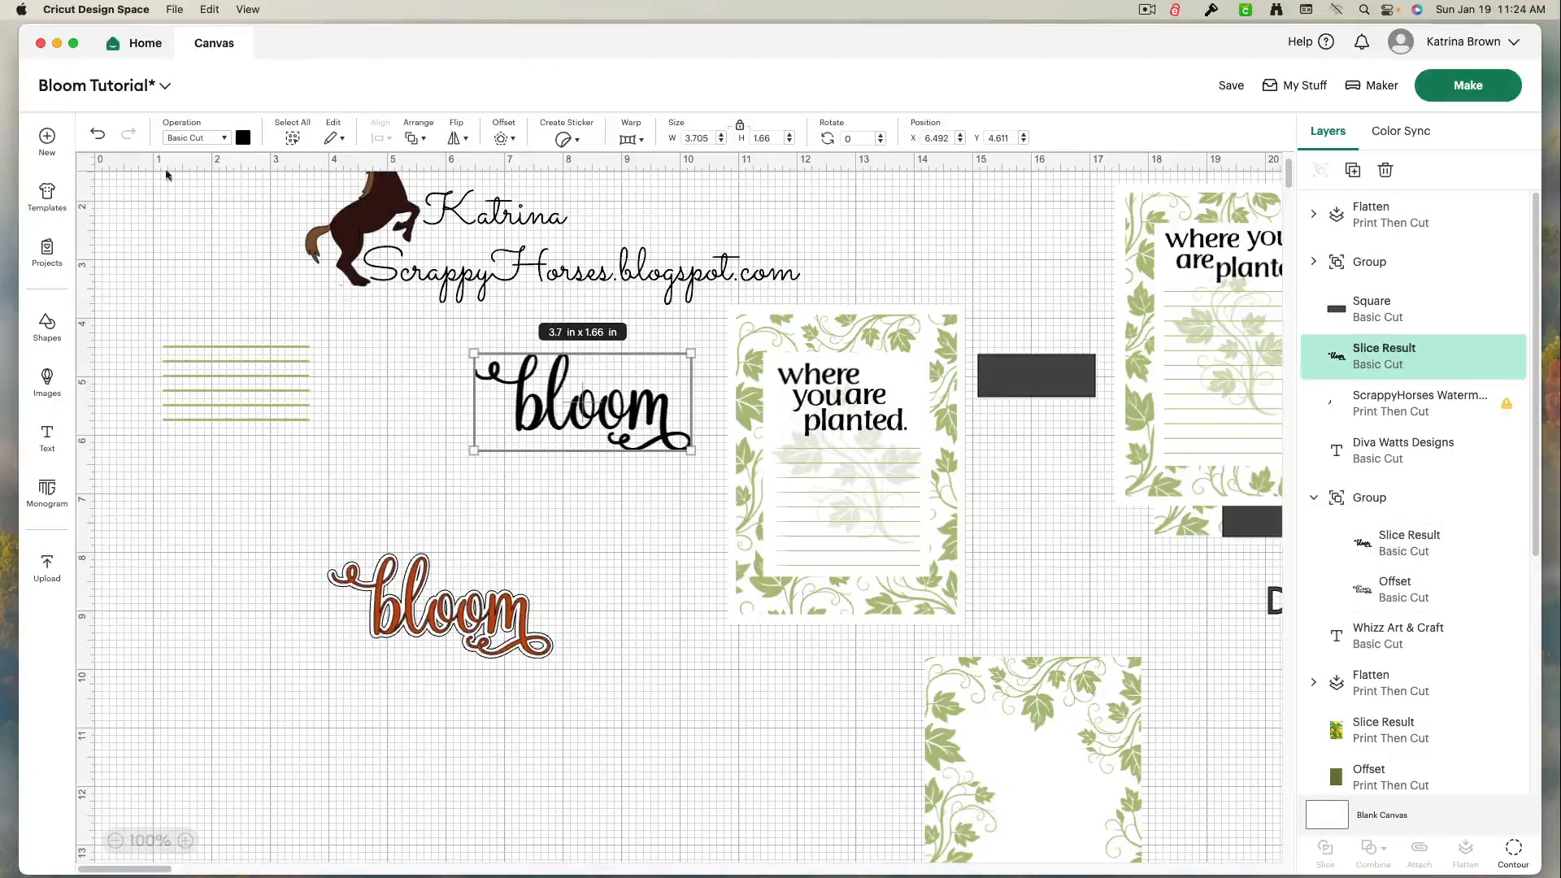
click(242, 138)
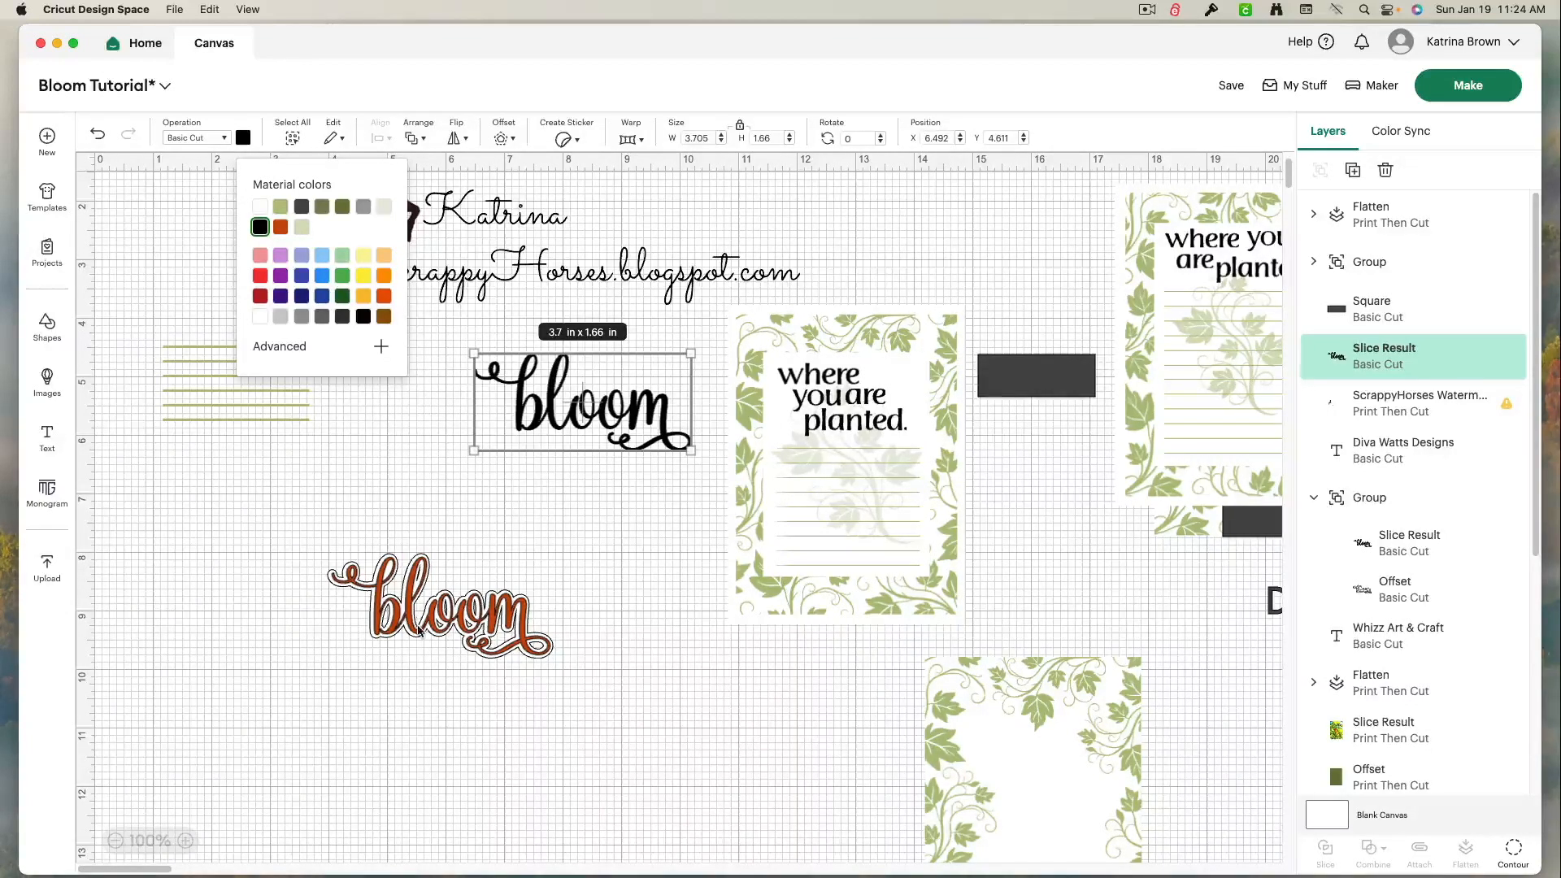
drag(545, 416, 521, 489)
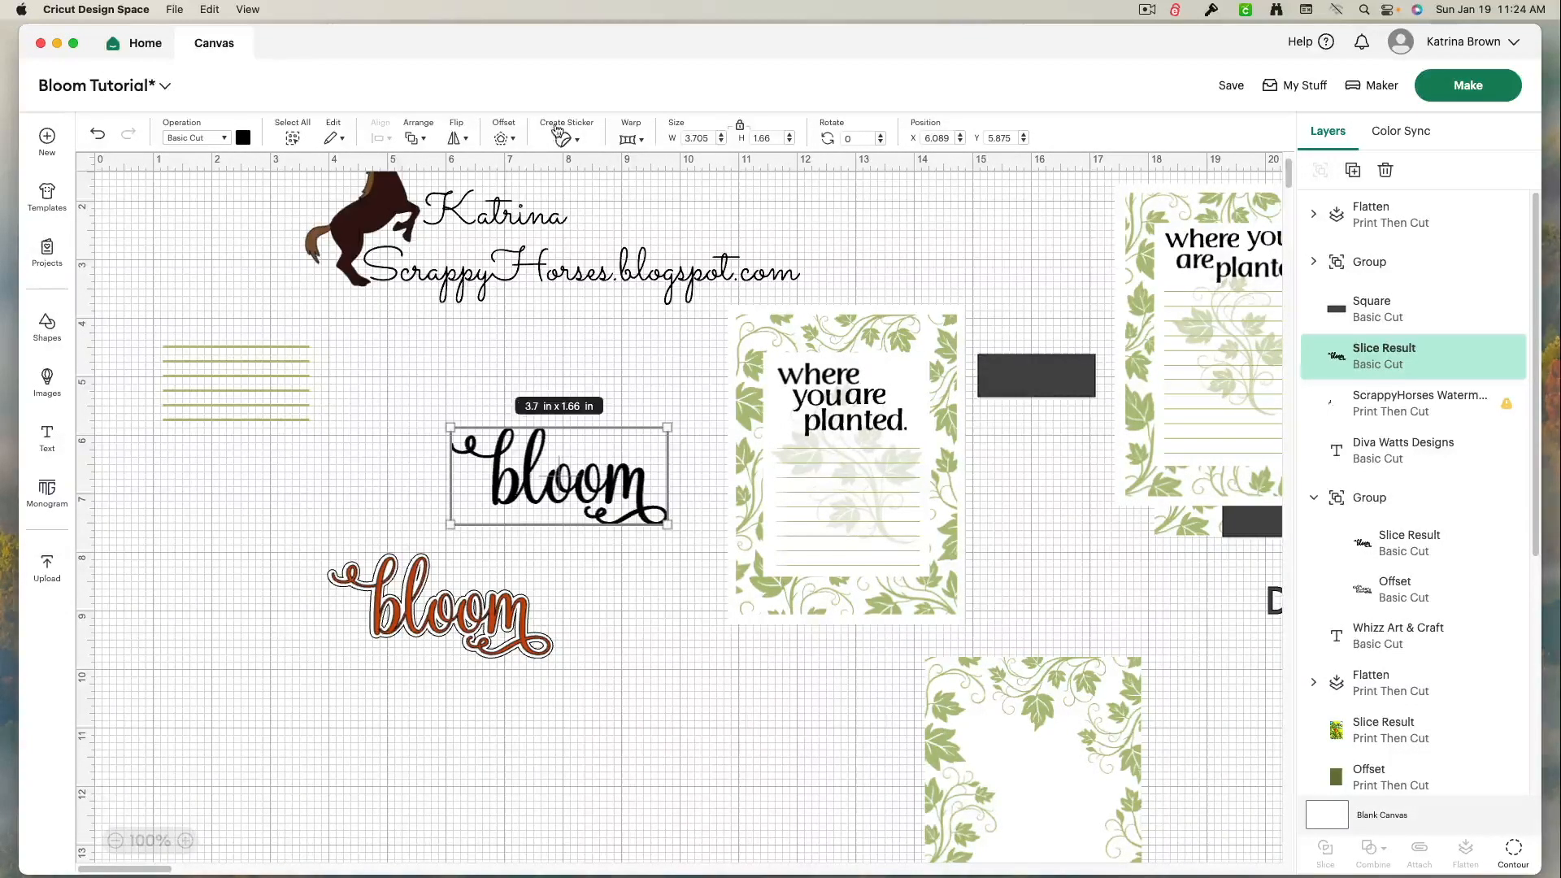
Step: Create a 0.056 in rounded offset around the black "bloom" word and color the offset white
click(503, 134)
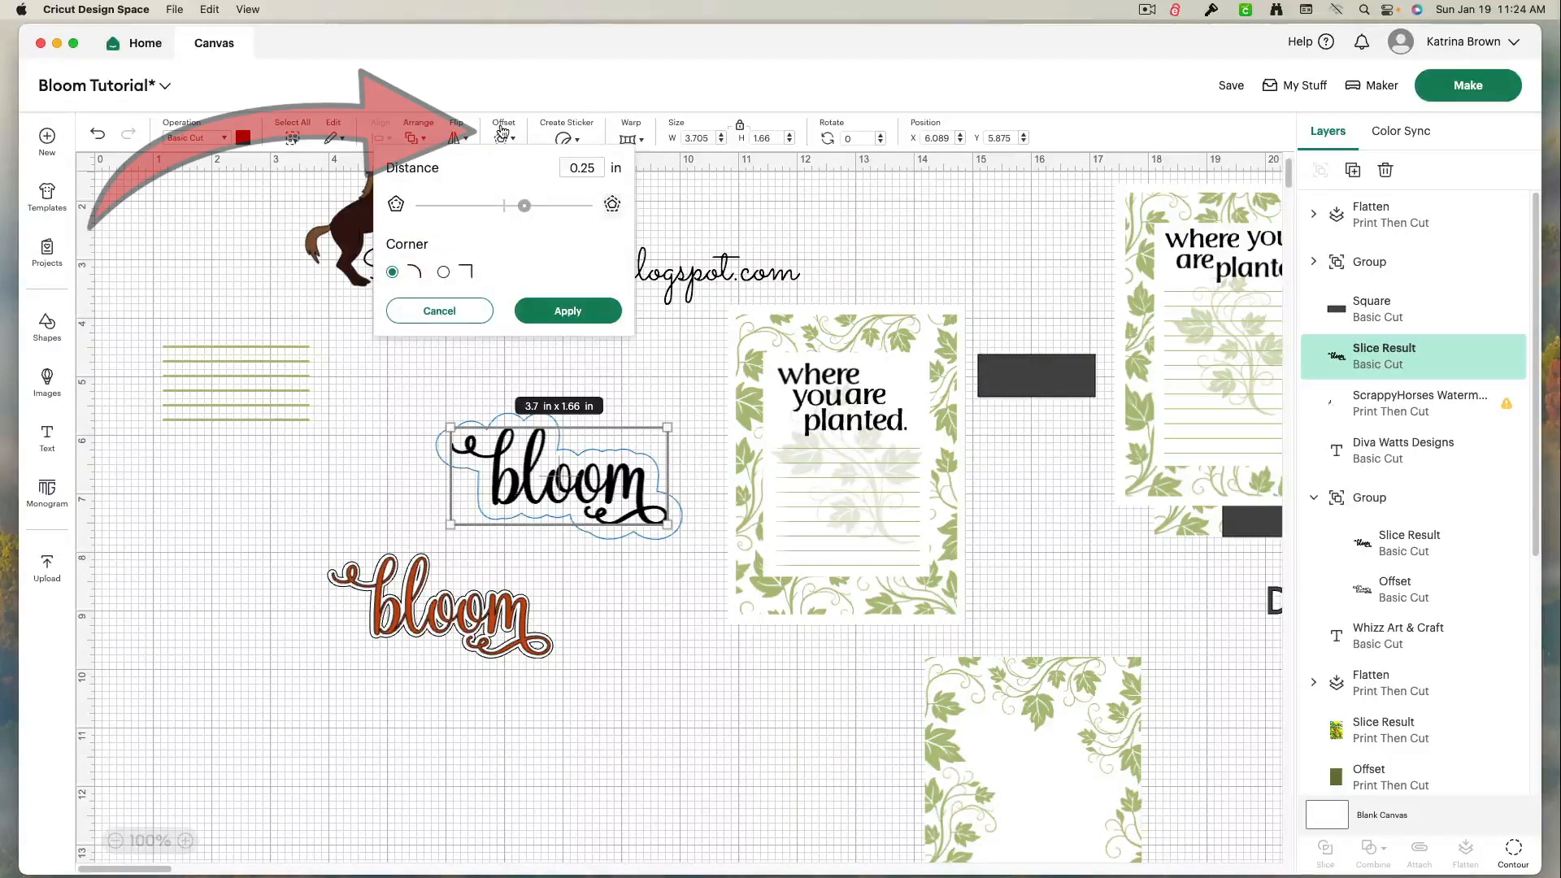
click(511, 208)
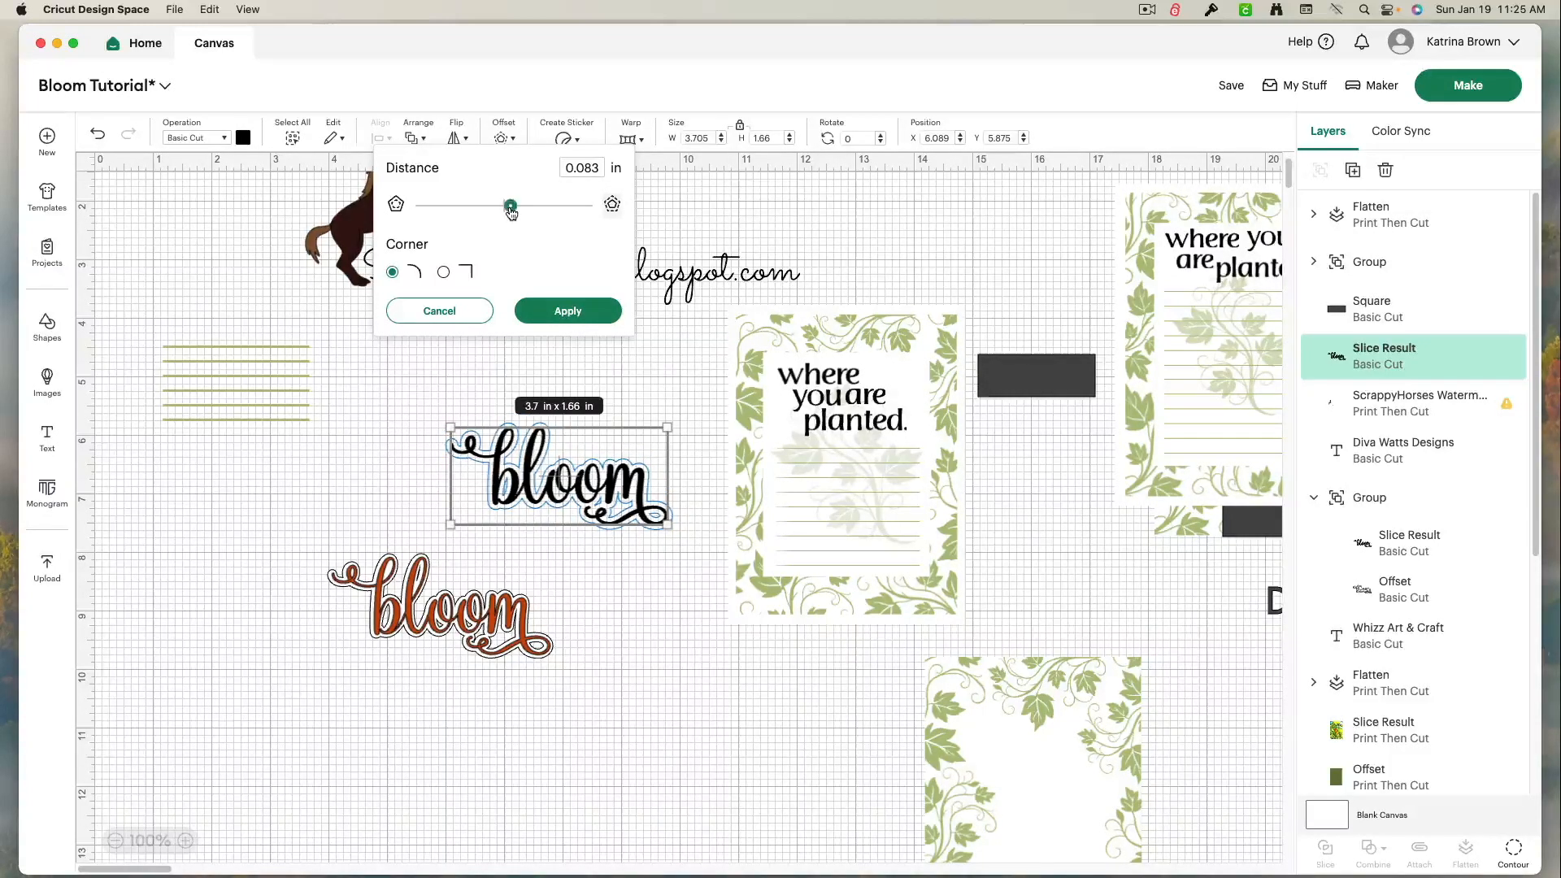
drag(510, 208, 508, 206)
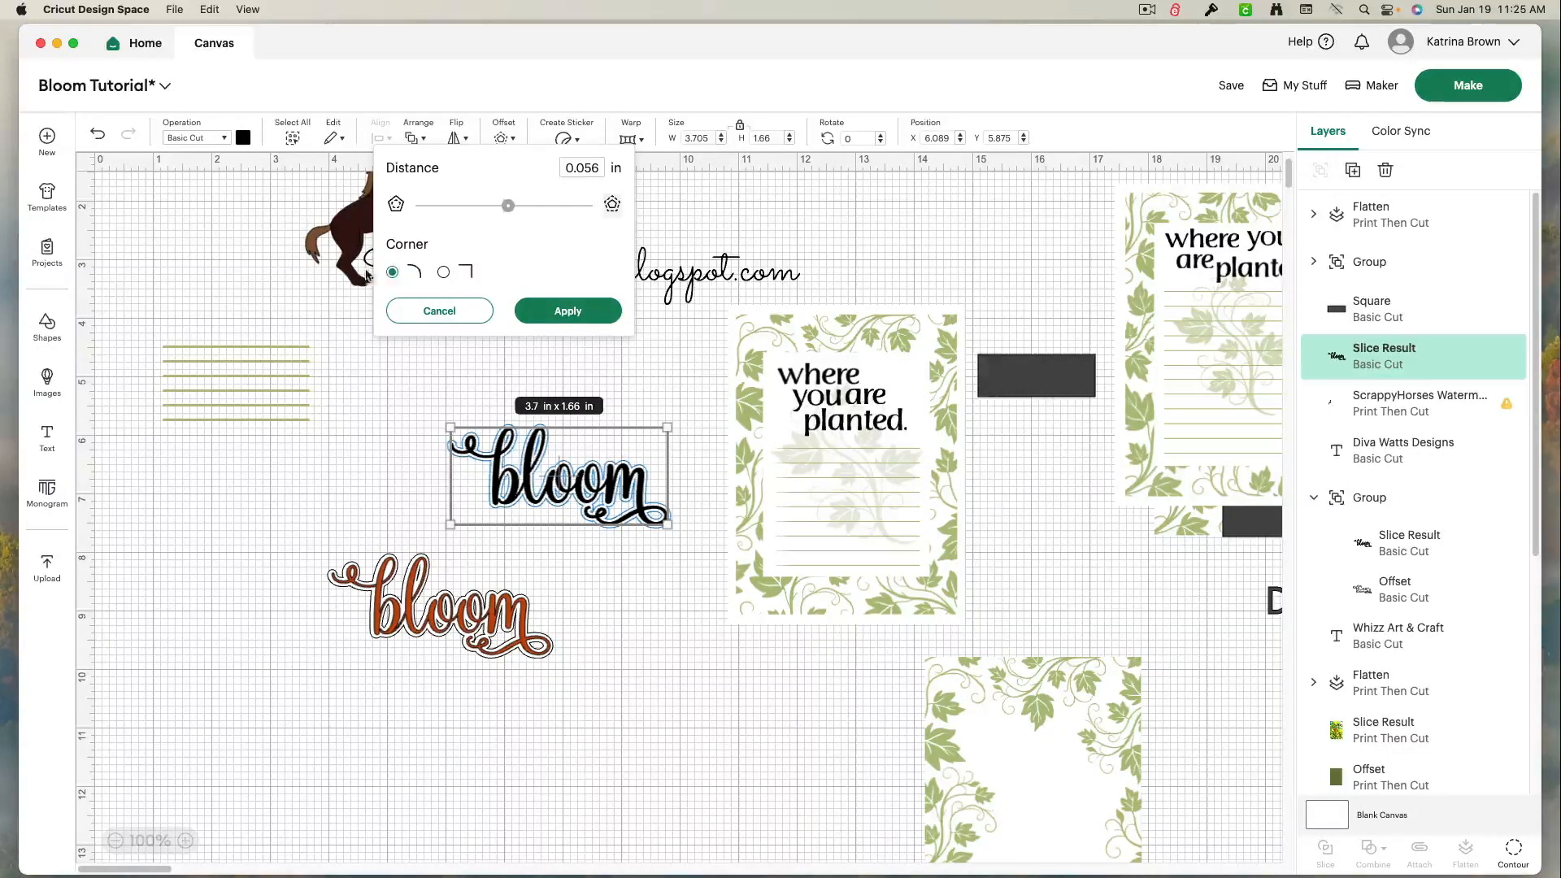
click(547, 312)
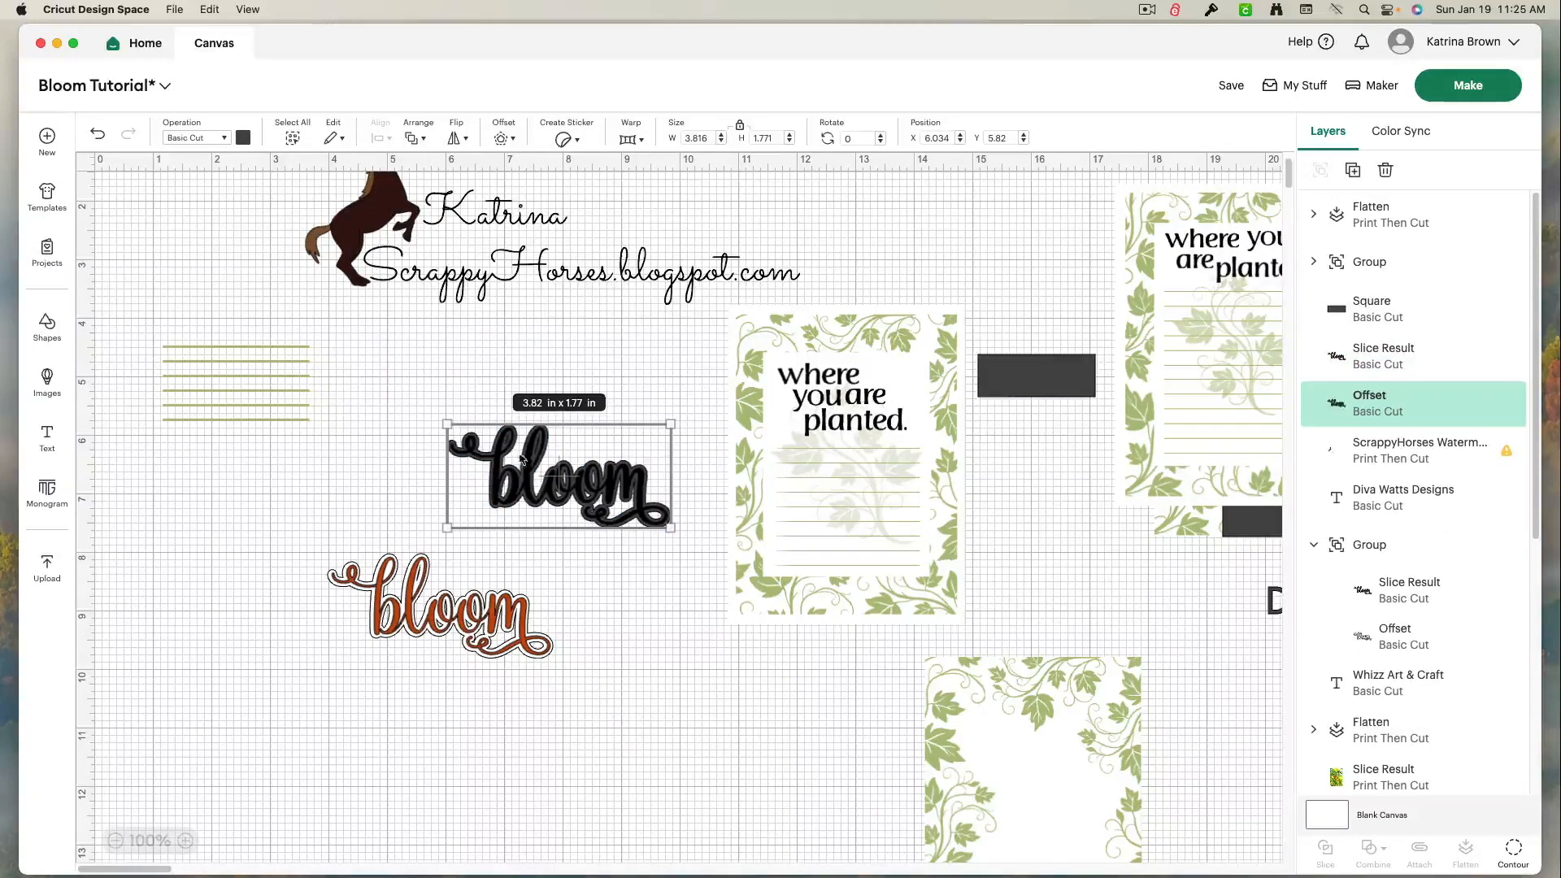
click(242, 138)
click(260, 206)
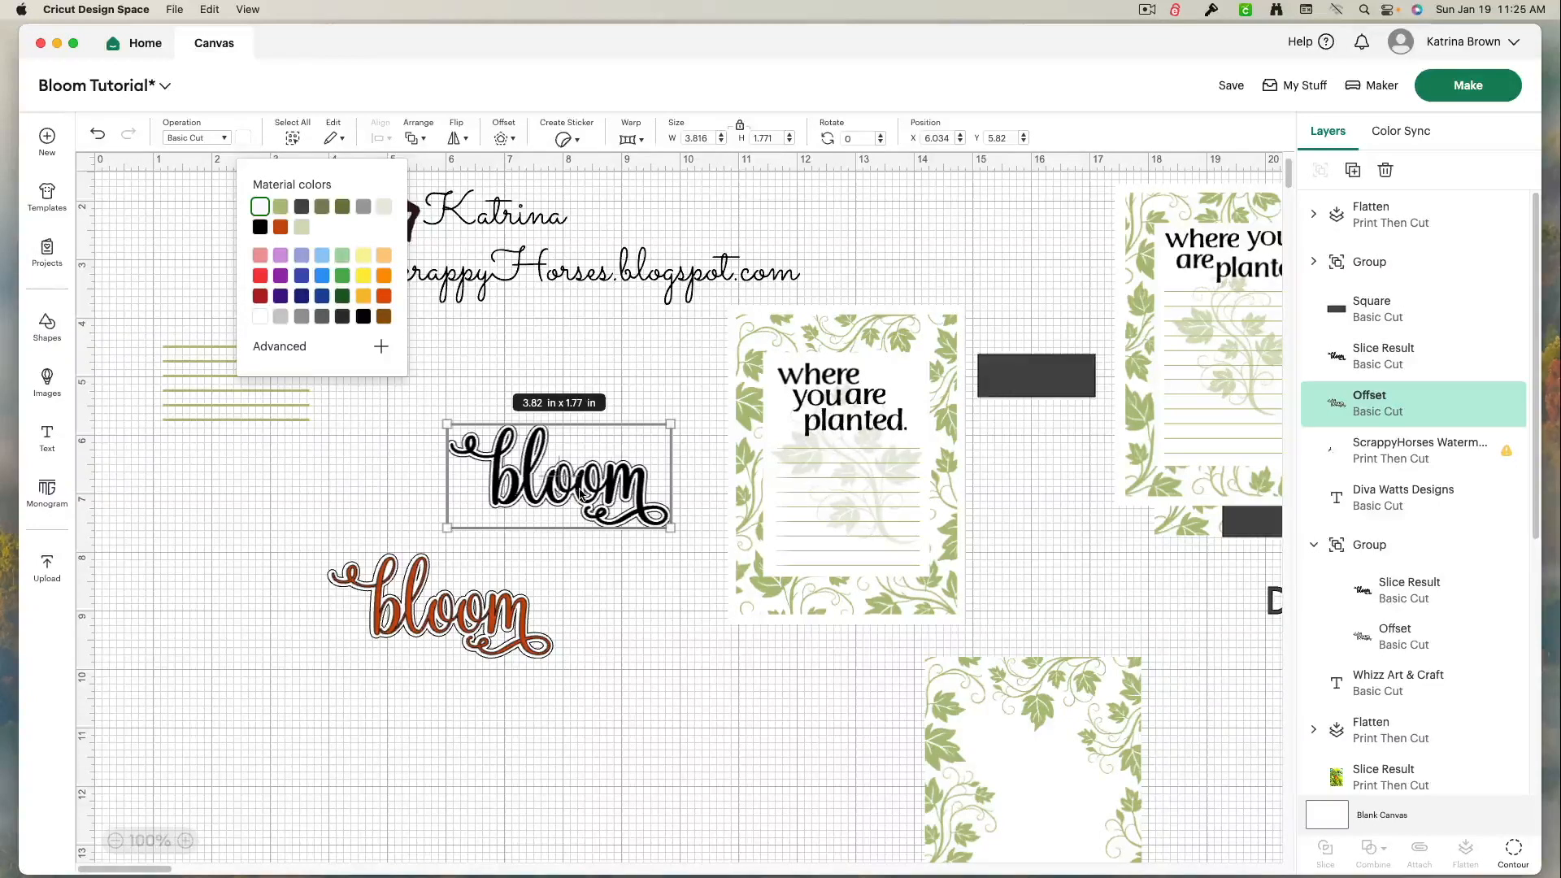
Step: Move the orange title out of the way, pull the black "bloom" word off its offset and color the word white
mouse_move(582, 699)
mouse_down()
mouse_move(402, 588)
mouse_move(875, 348)
mouse_move(936, 292)
mouse_up()
drag(602, 498, 501, 623)
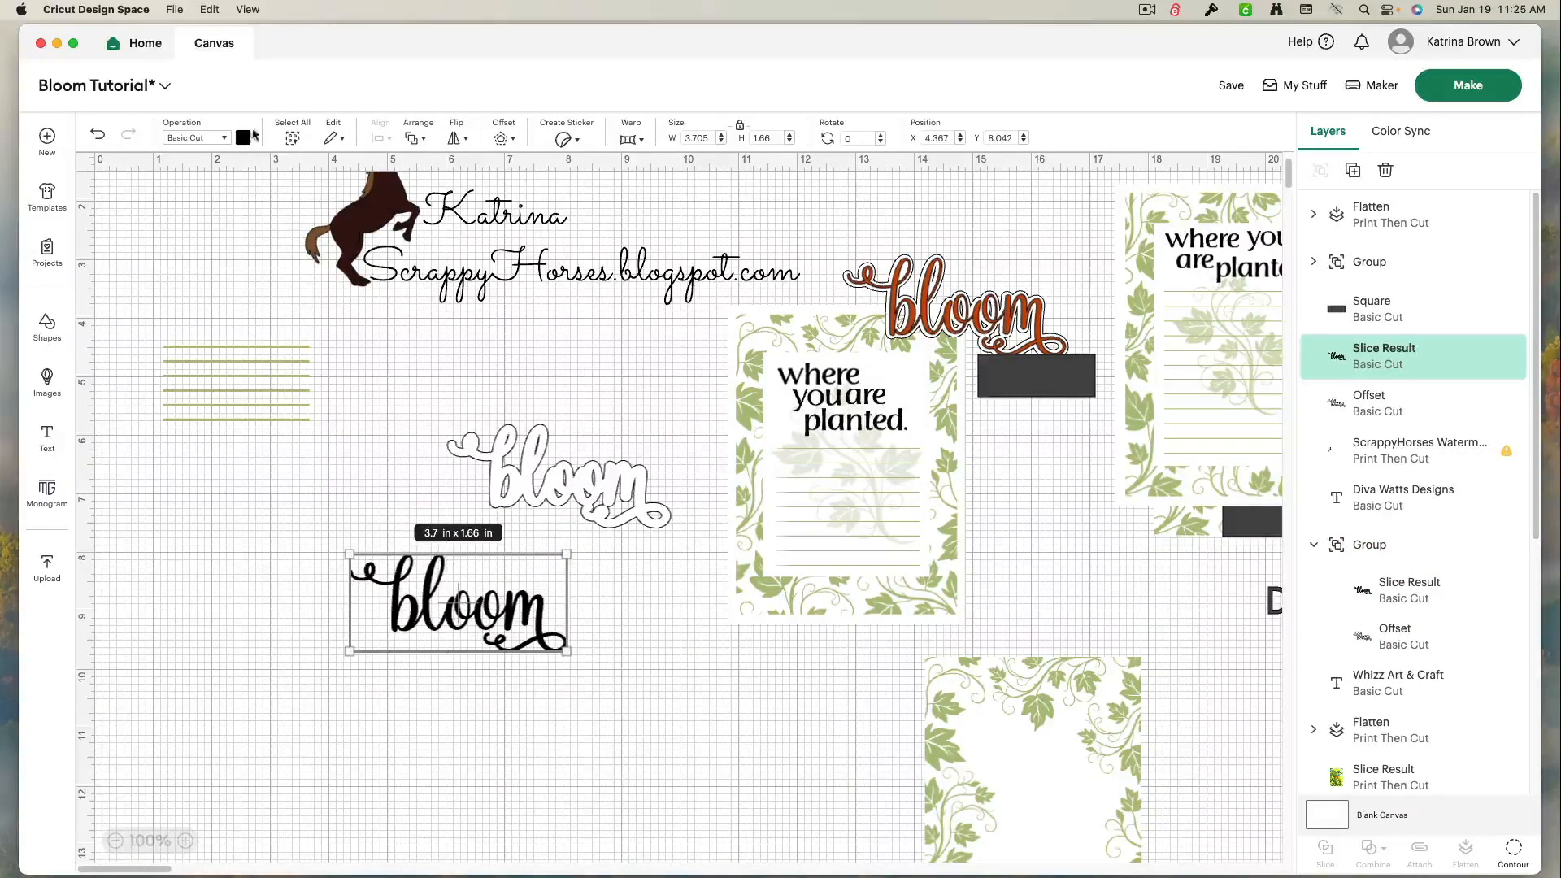
click(242, 140)
click(260, 206)
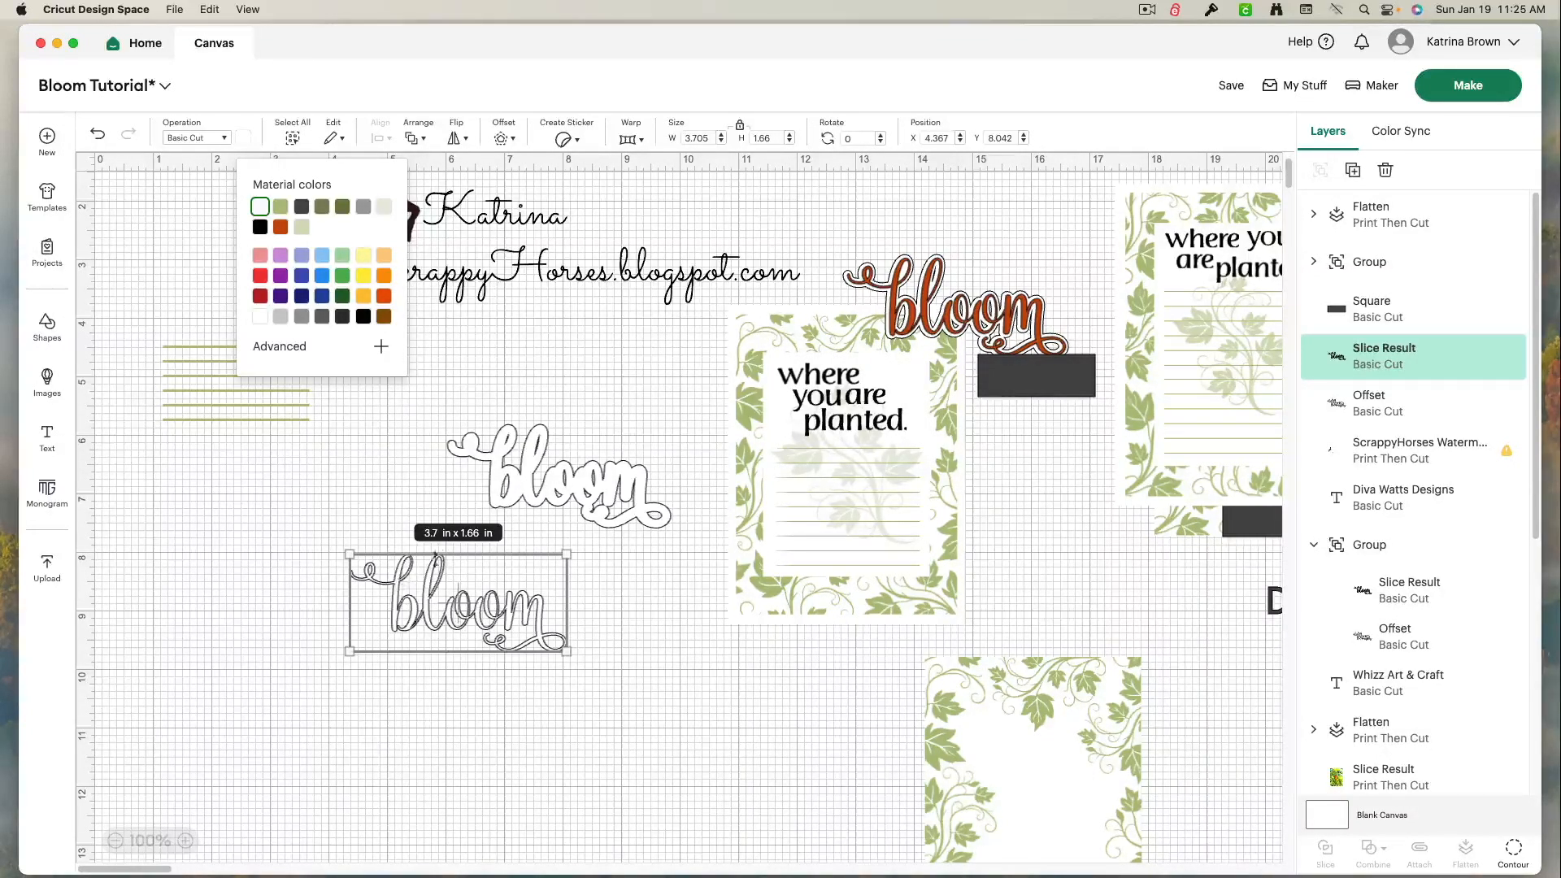
click(421, 619)
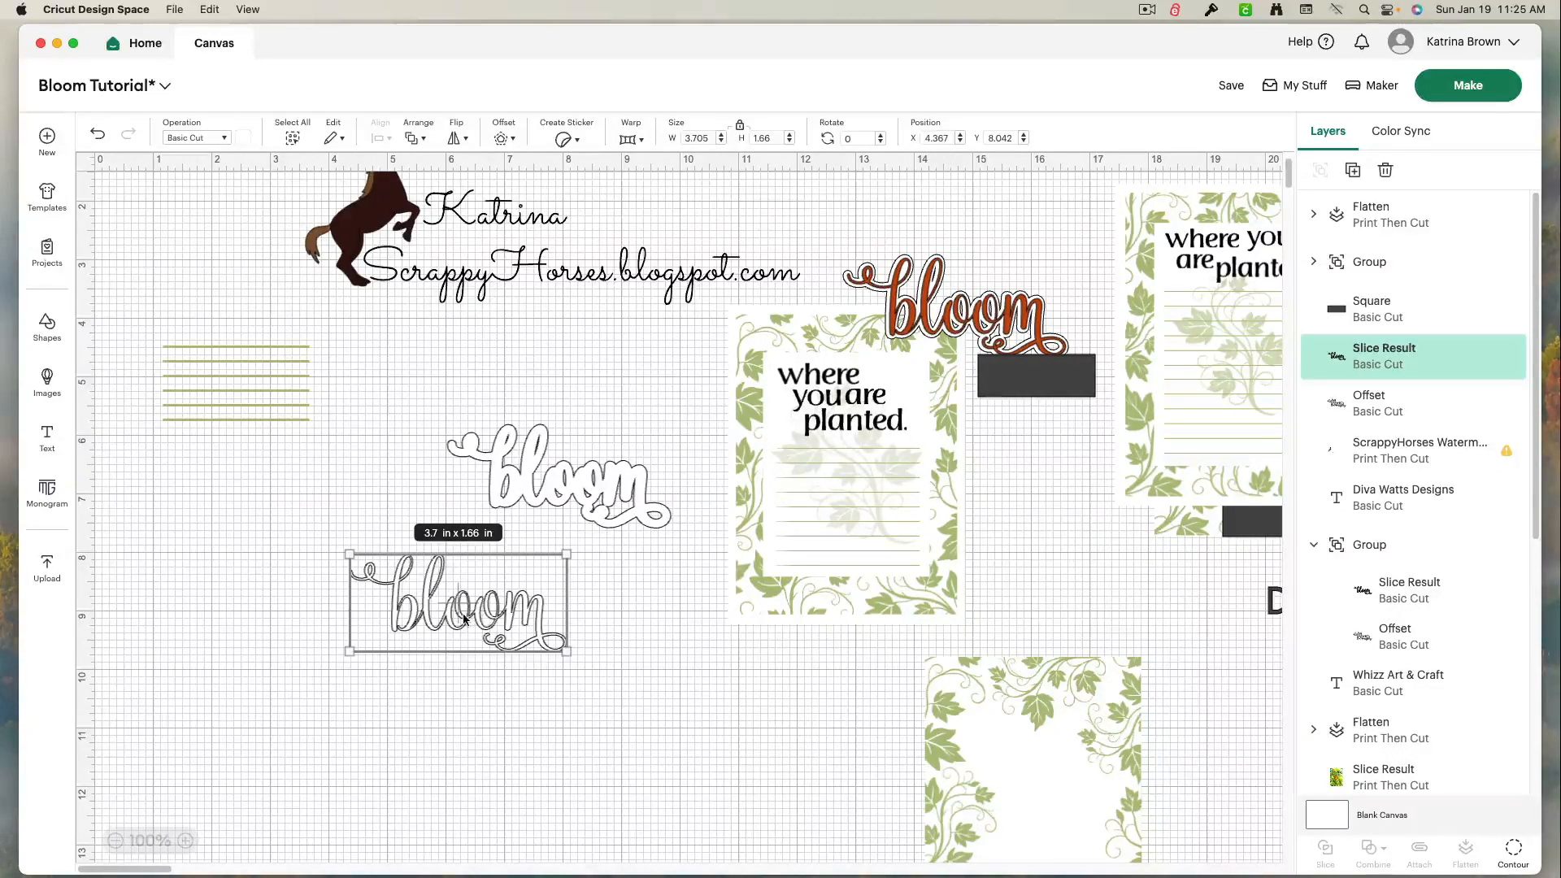
Step: Thicken the white "bloom" word by adding a 0.014 in rounded offset and welding both together
click(505, 137)
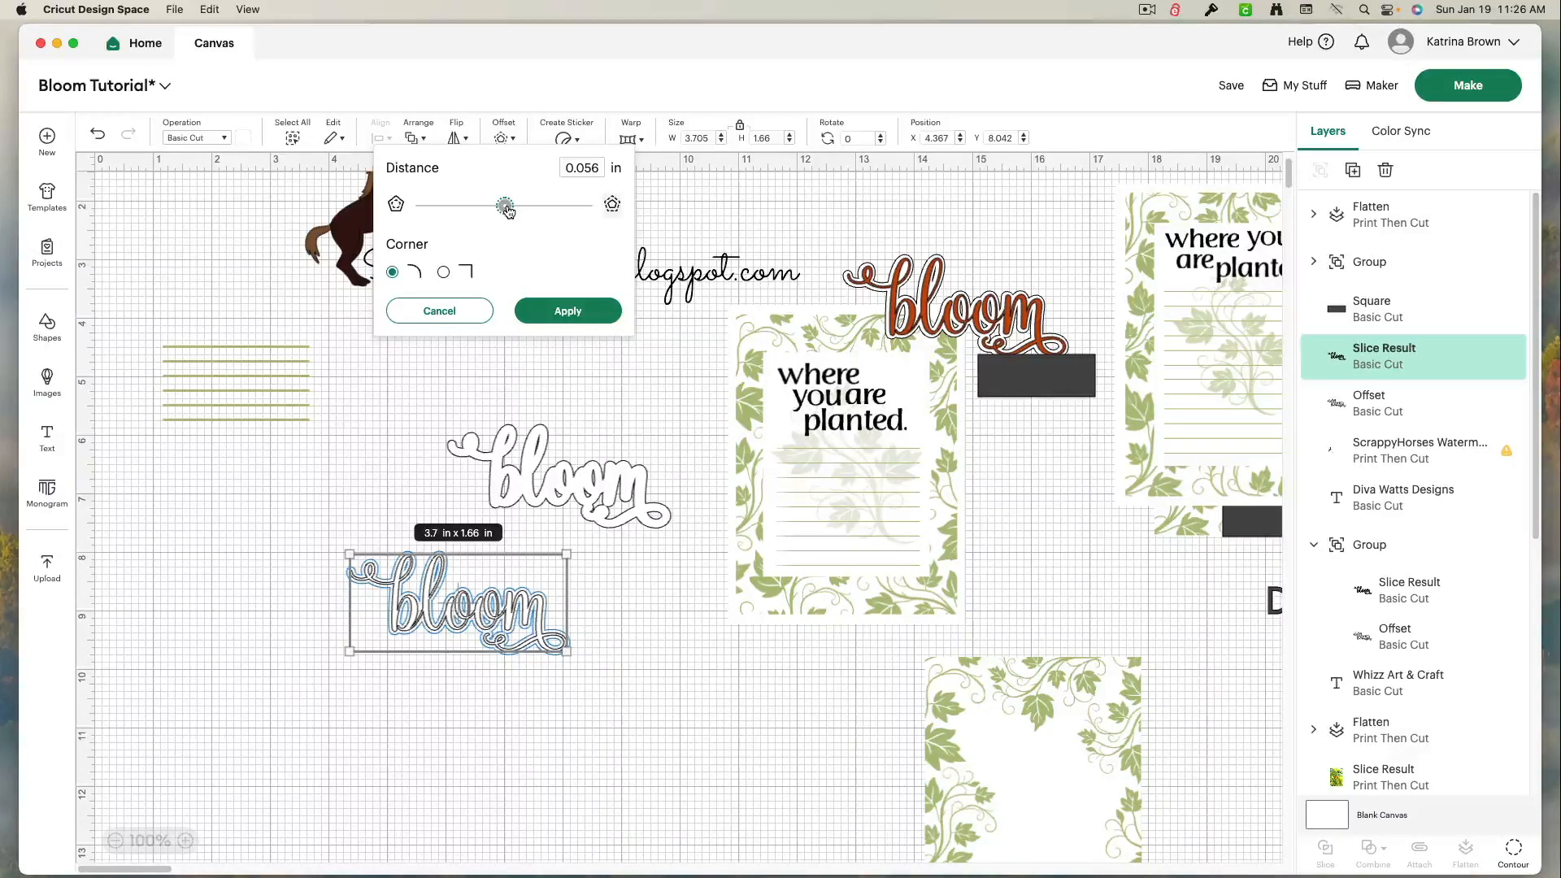
drag(505, 205, 503, 206)
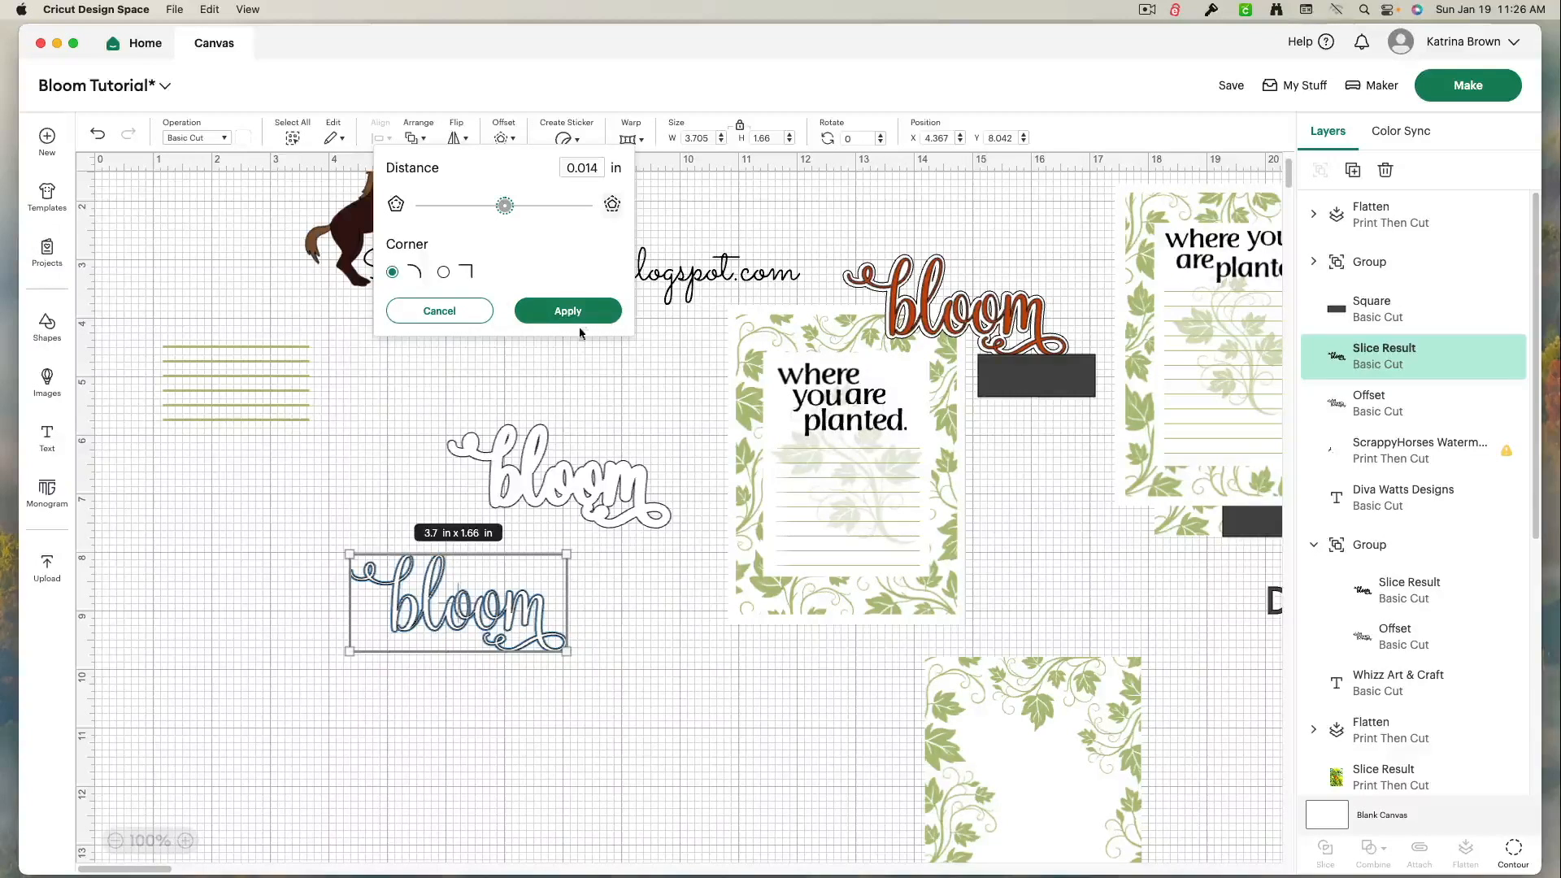
click(578, 317)
drag(610, 752, 333, 540)
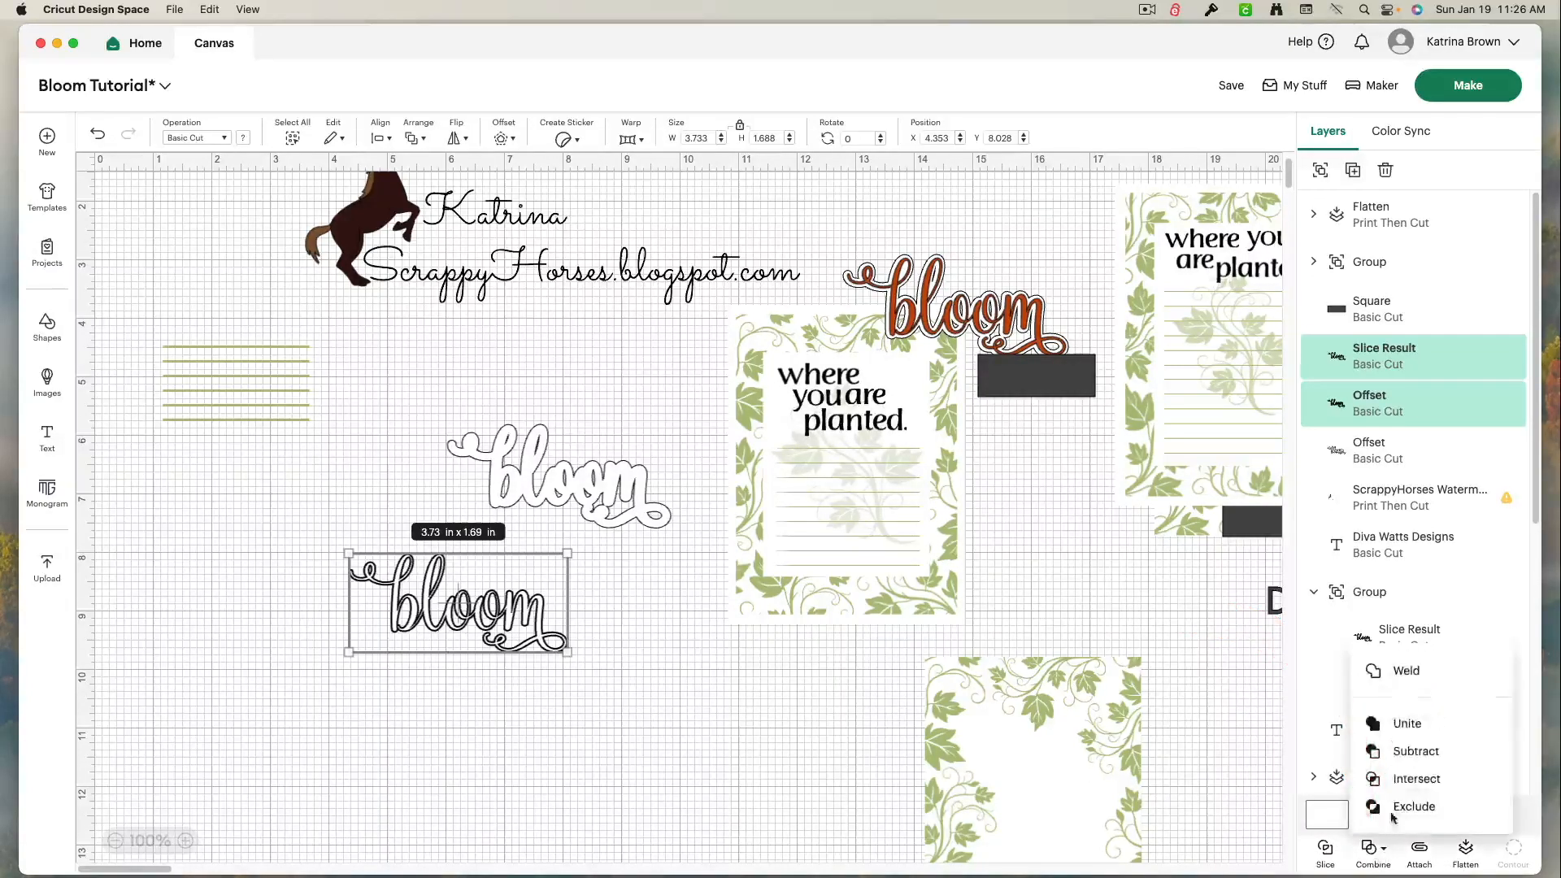
click(1398, 671)
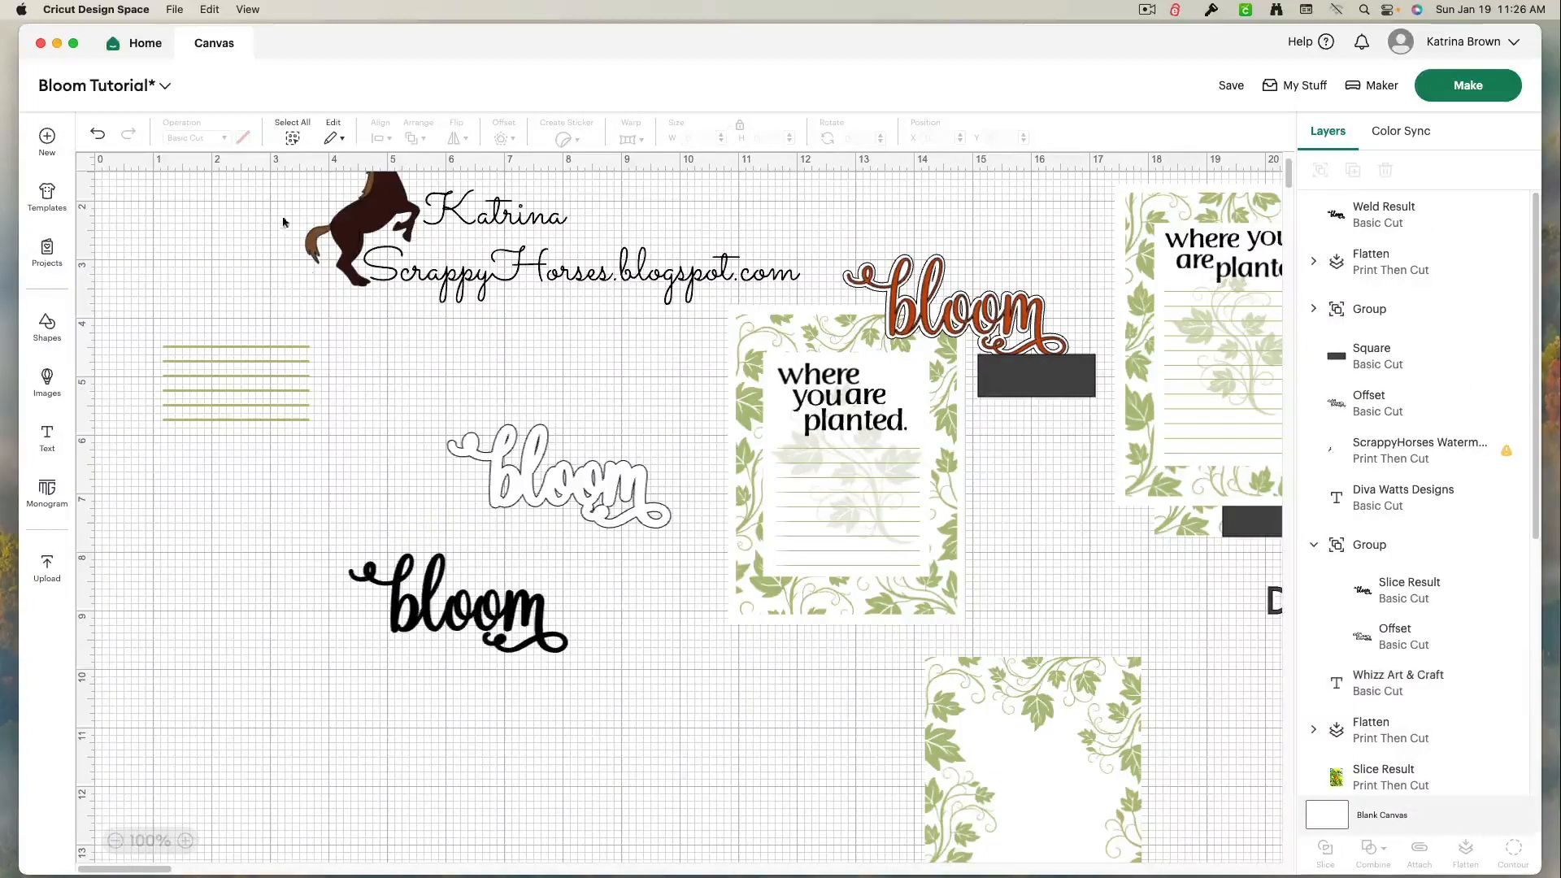
Step: Color the welded "bloom" word white
click(416, 643)
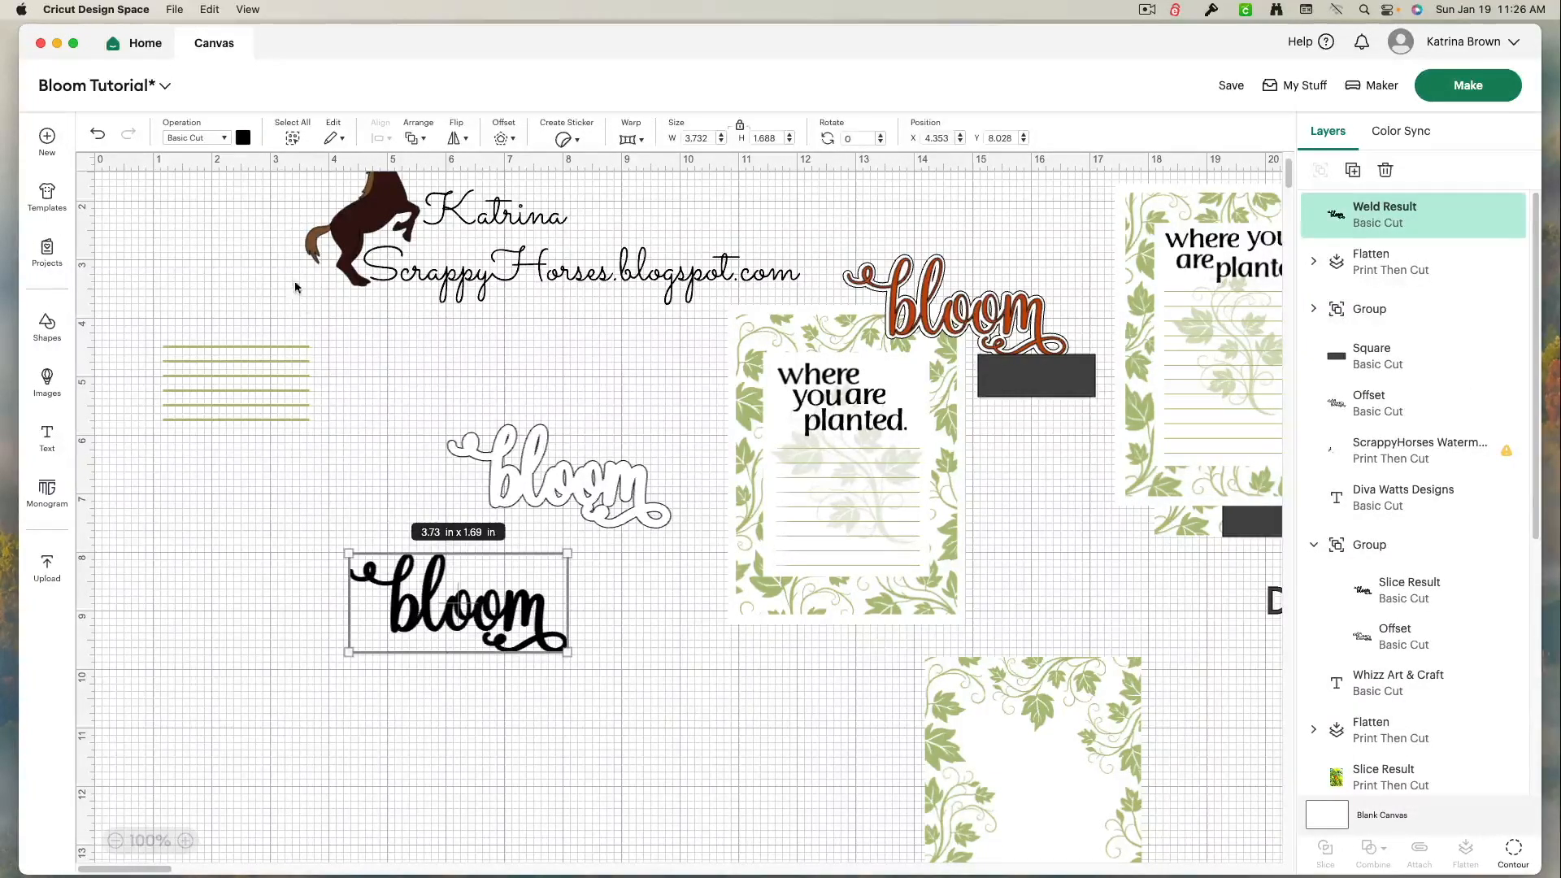
click(242, 138)
click(260, 206)
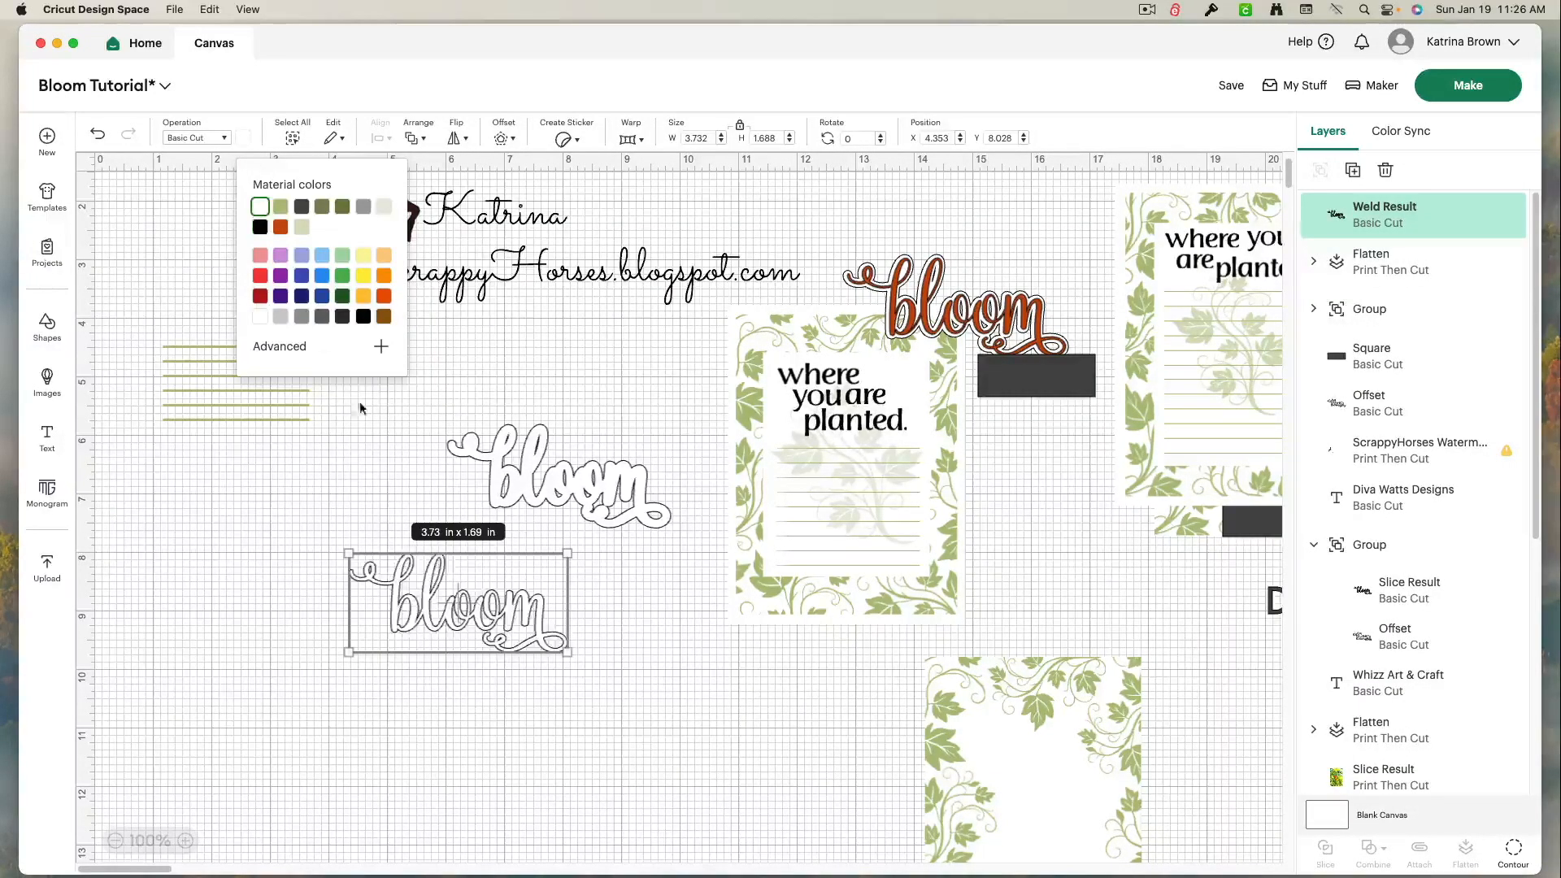
click(514, 737)
Step: Try the welded "bloom" word on the first white offset, and move it back below
drag(500, 601, 600, 498)
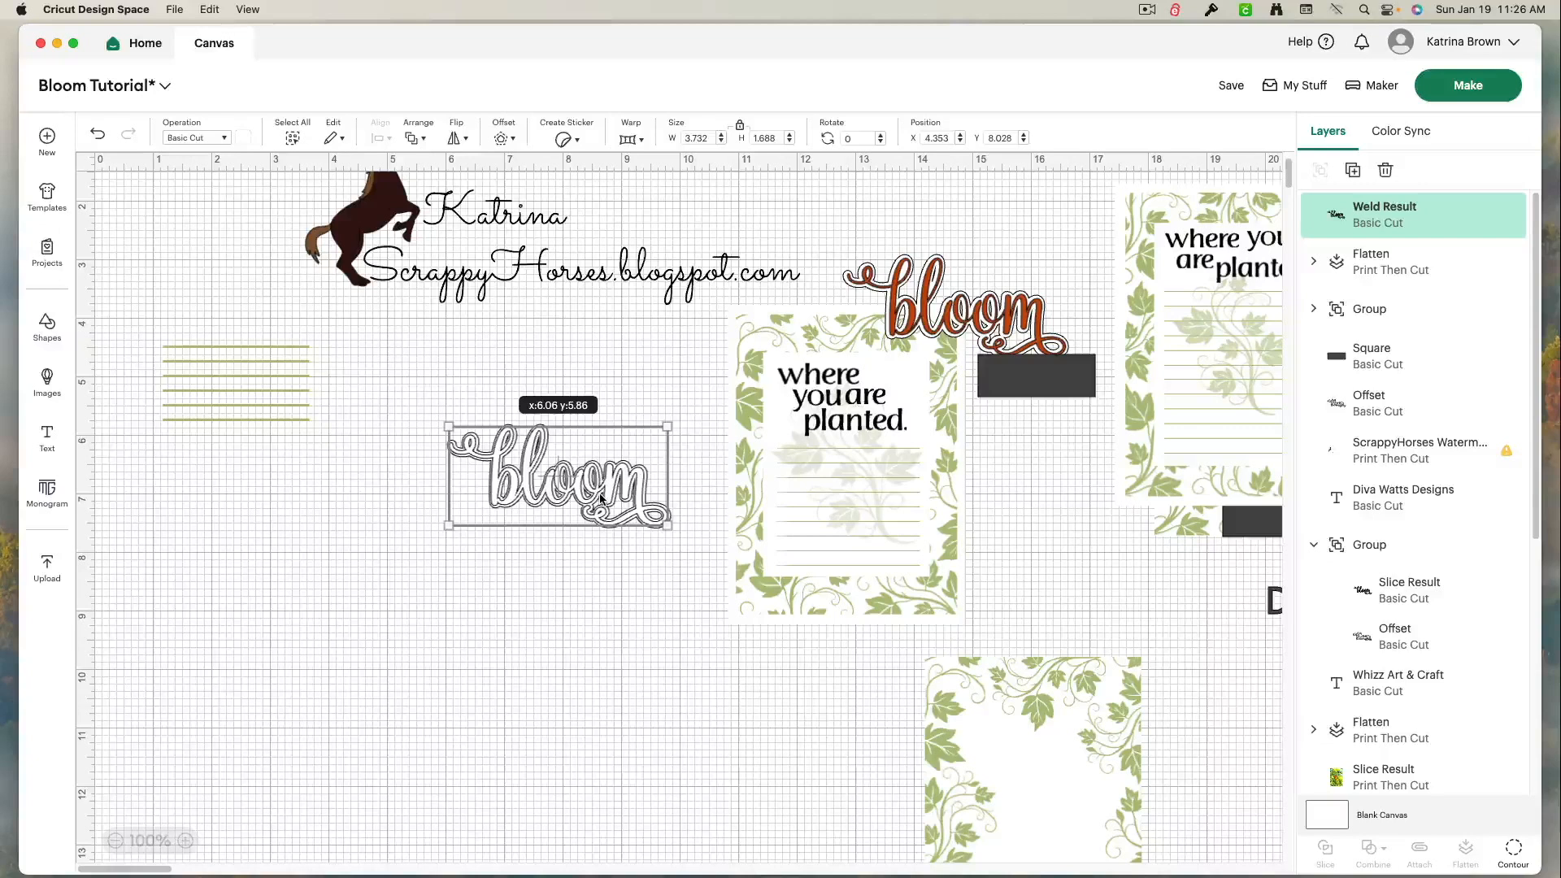
drag(600, 498, 522, 634)
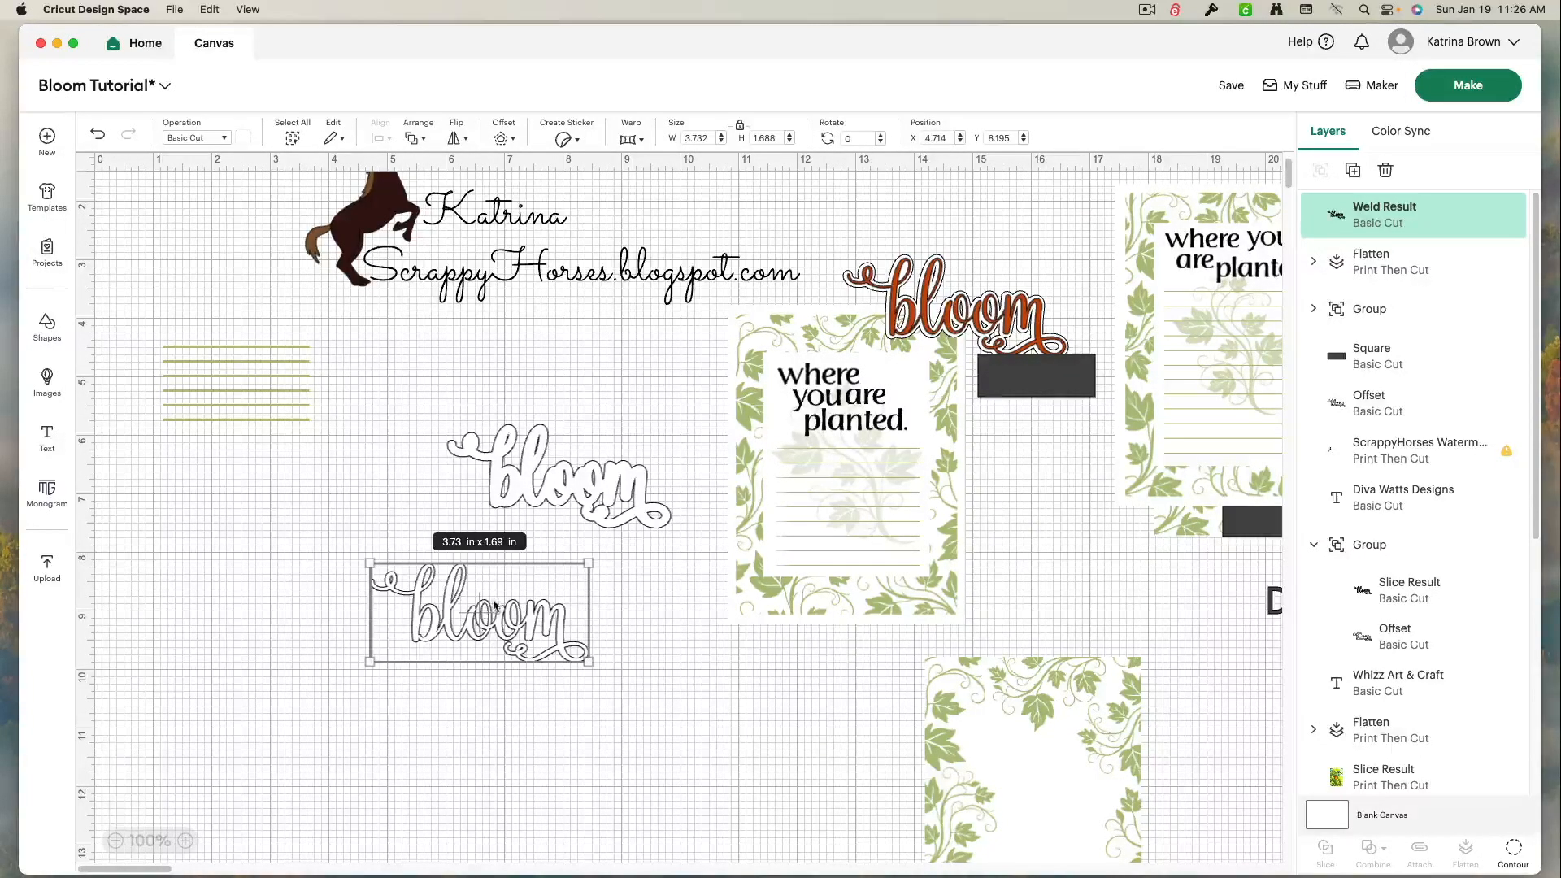
drag(491, 622, 508, 650)
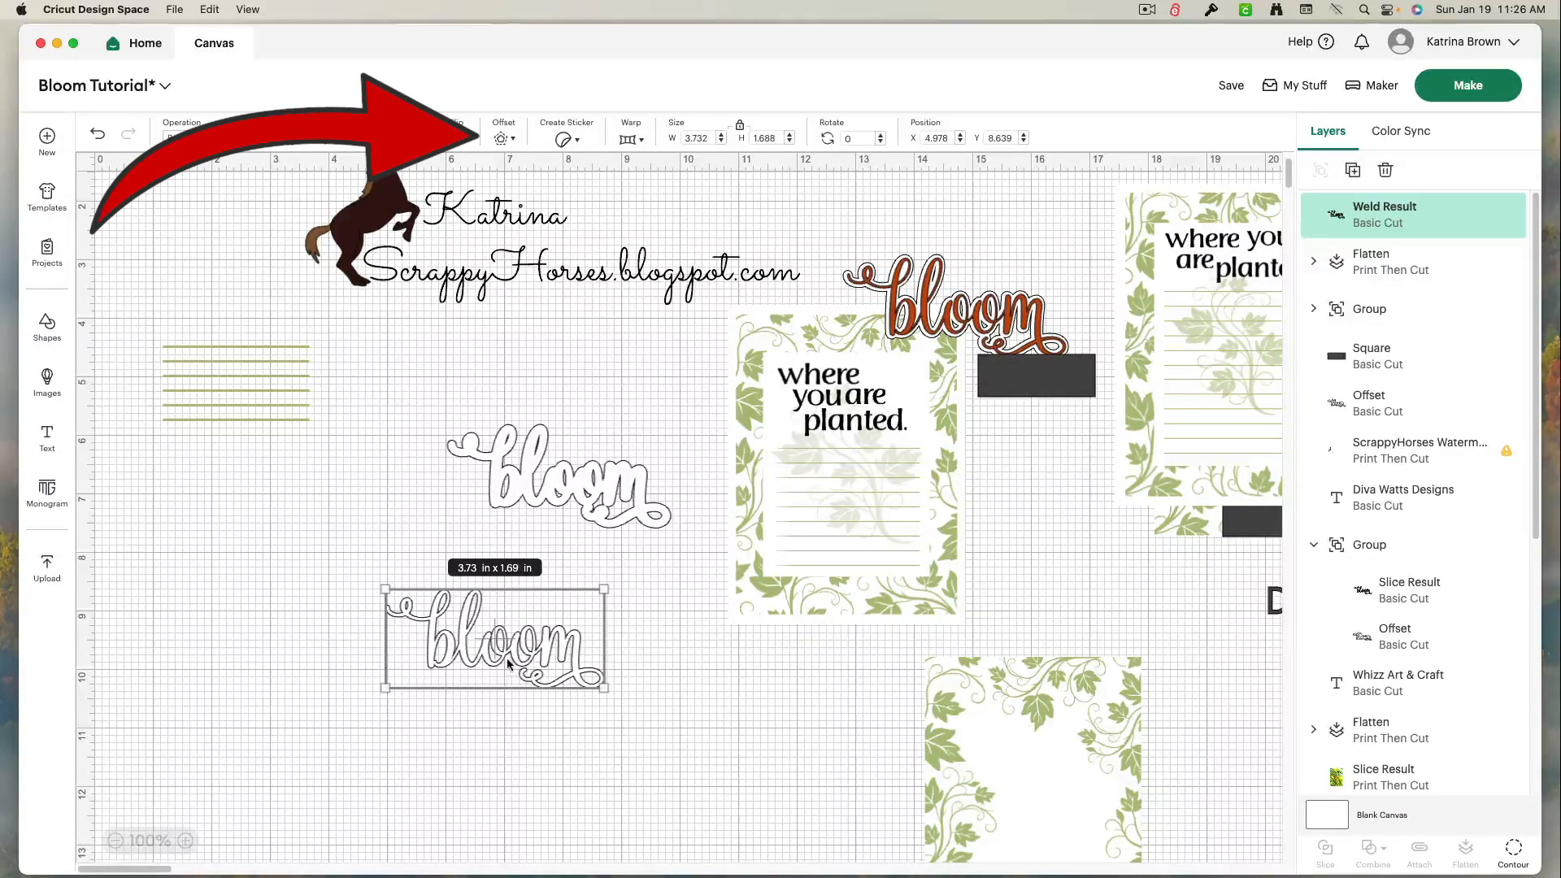
Step: Create a 0.056 in rounded offset around the welded "bloom" word and delete the first white offset
click(503, 138)
drag(509, 209, 511, 211)
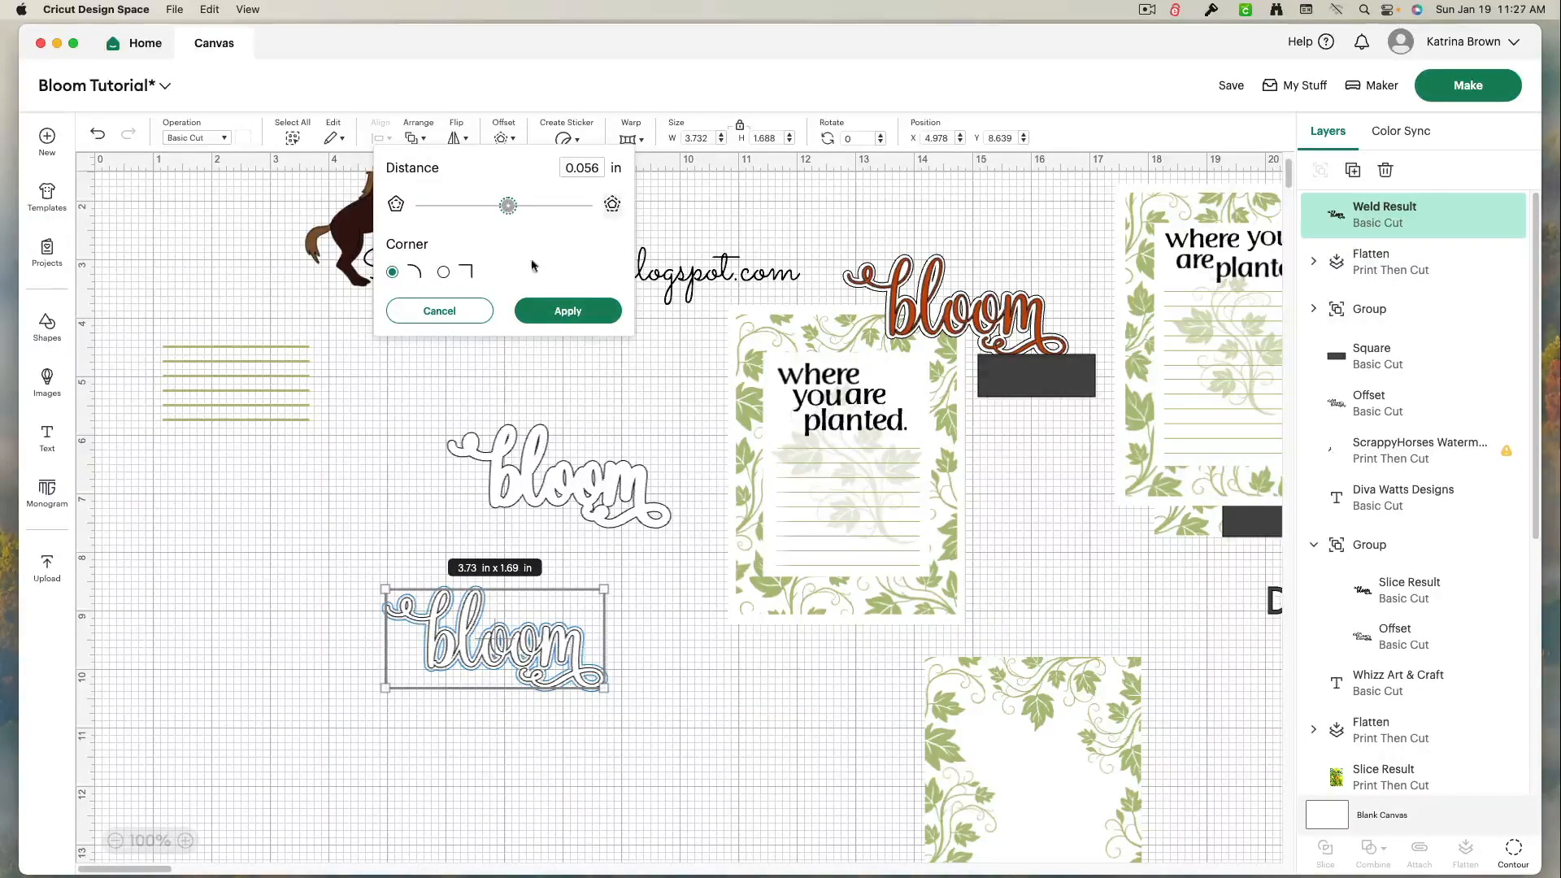
click(567, 310)
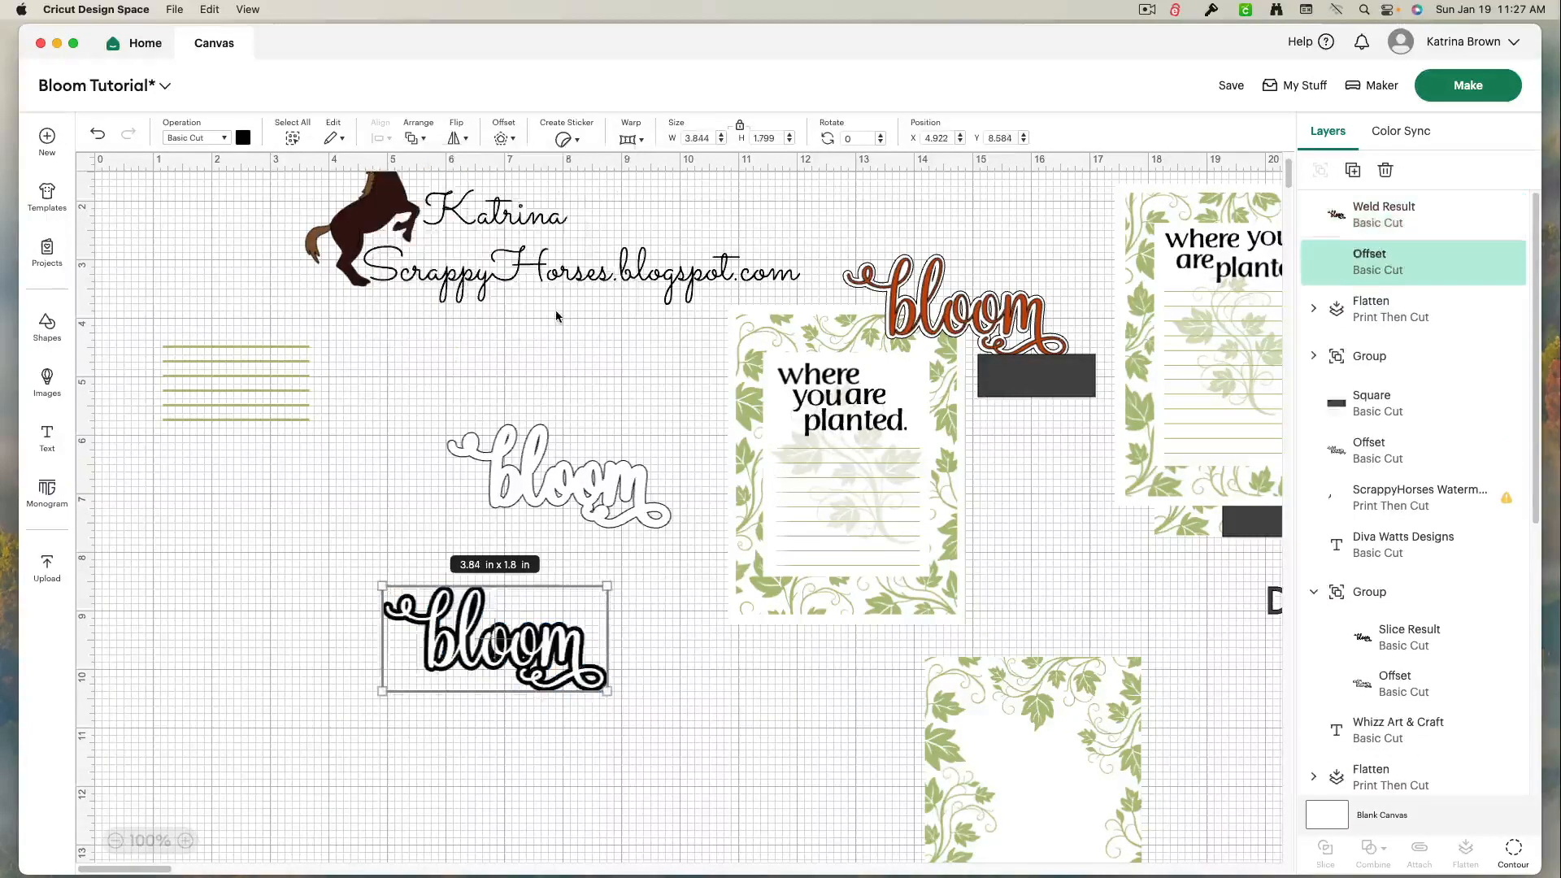
click(557, 474)
key(Delete)
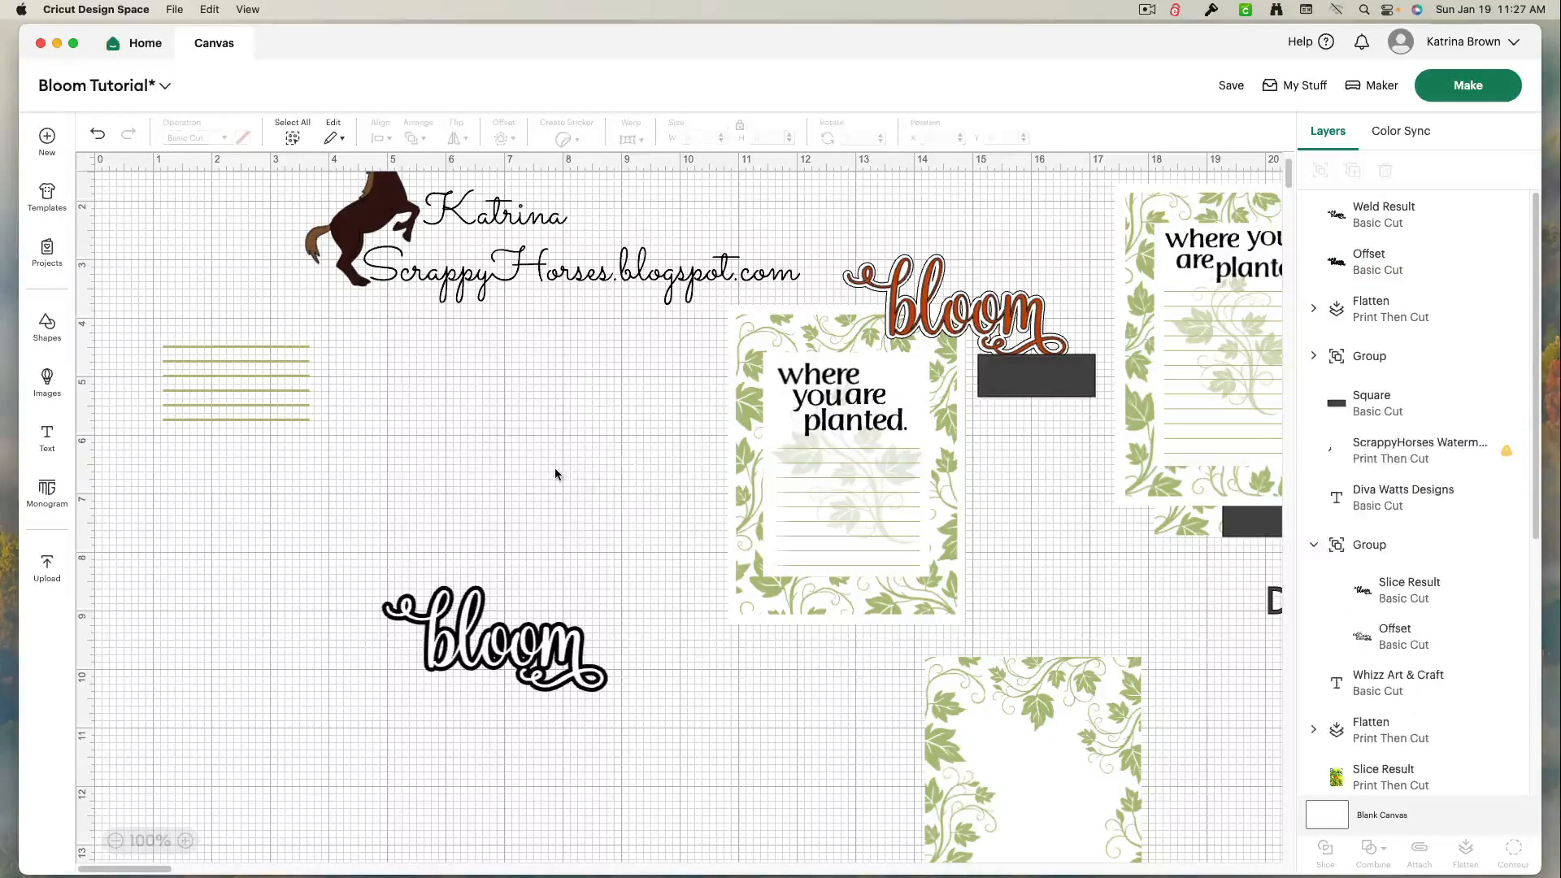
Step: Move the welded "bloom" word above its new black offset and color that offset white
click(497, 657)
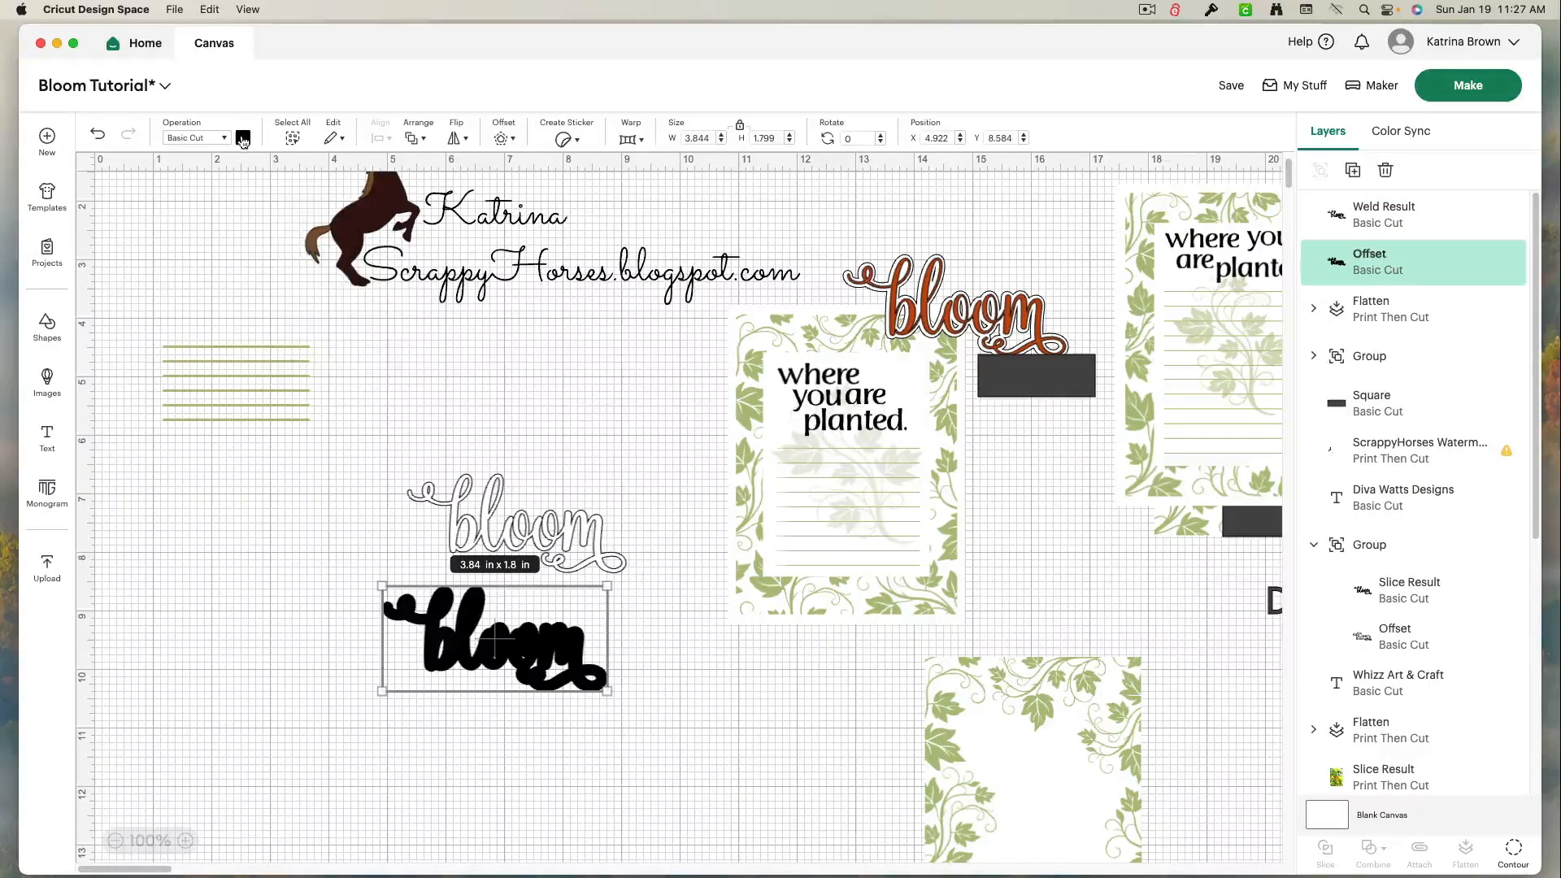
click(242, 138)
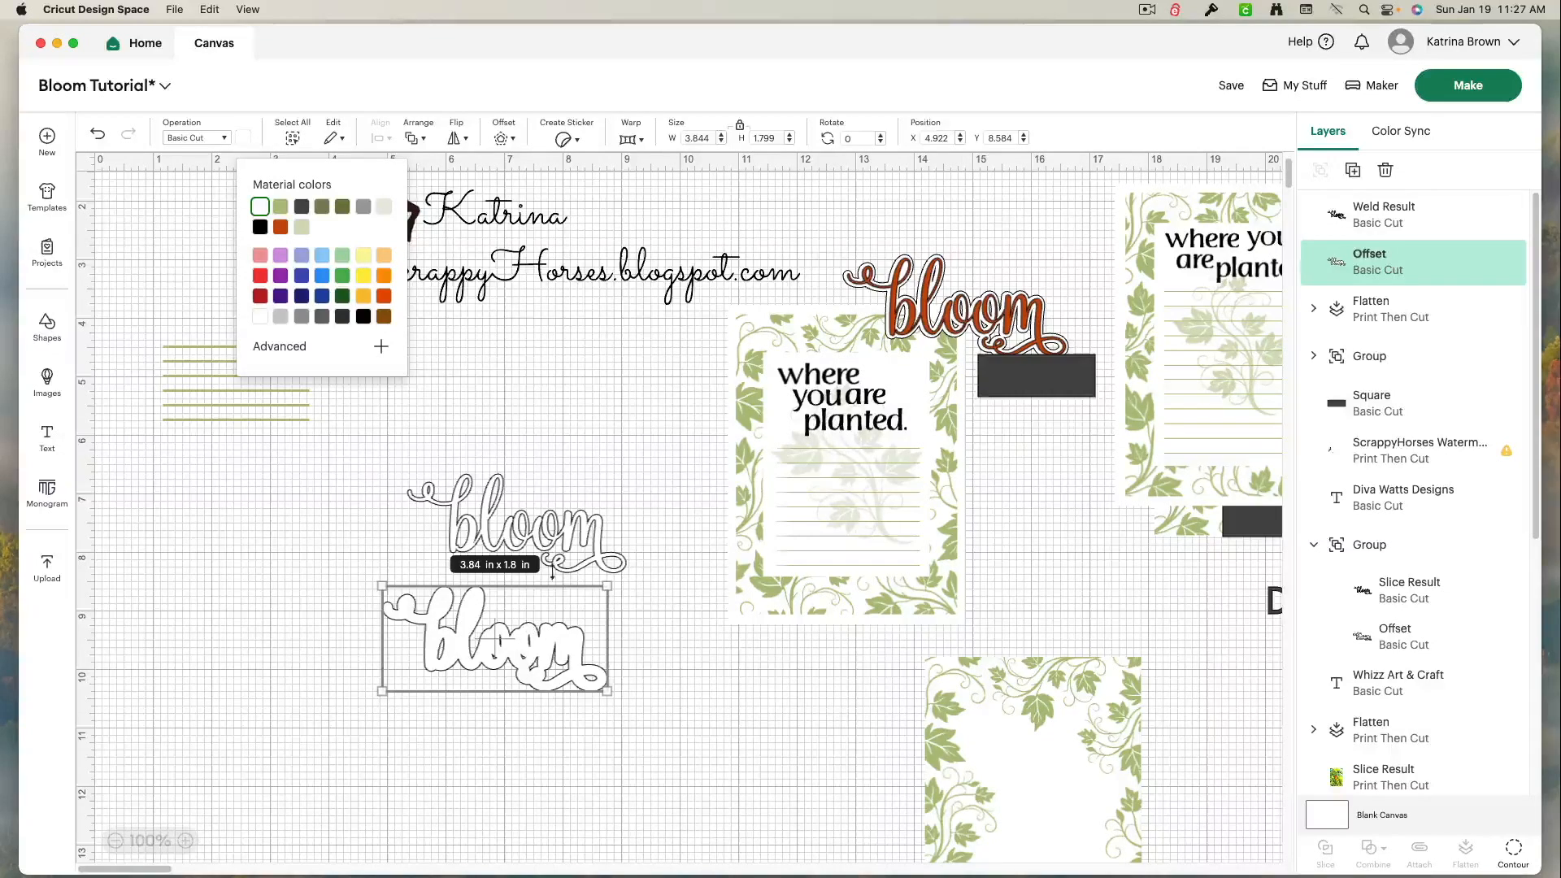
click(517, 408)
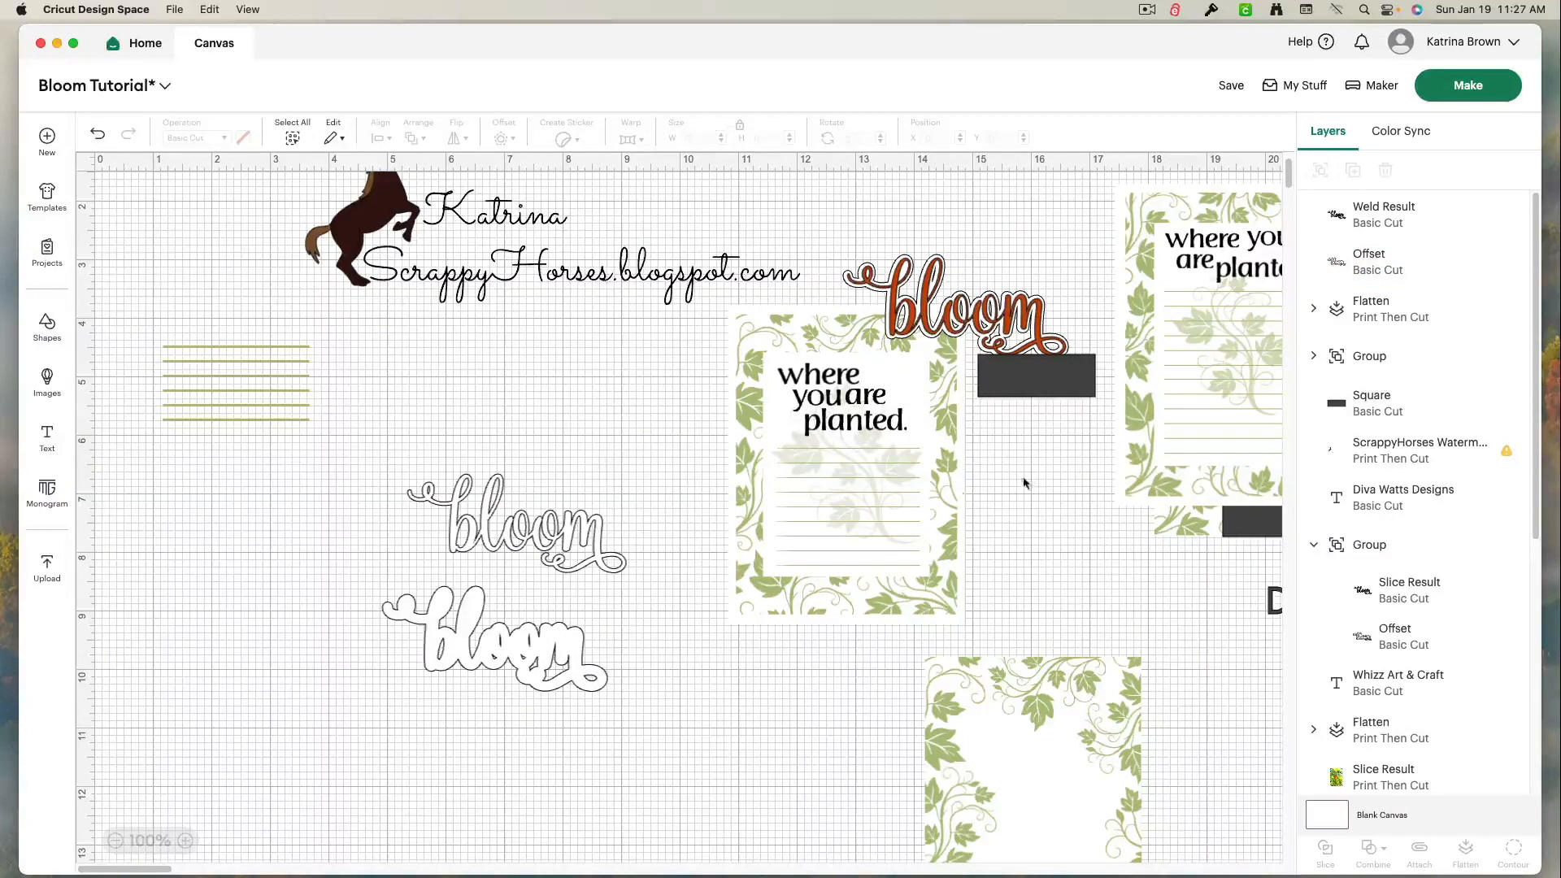
Step: Delete the leftover group of green lines and place the blank vine panel in the freed area on the left
drag(1032, 742, 269, 547)
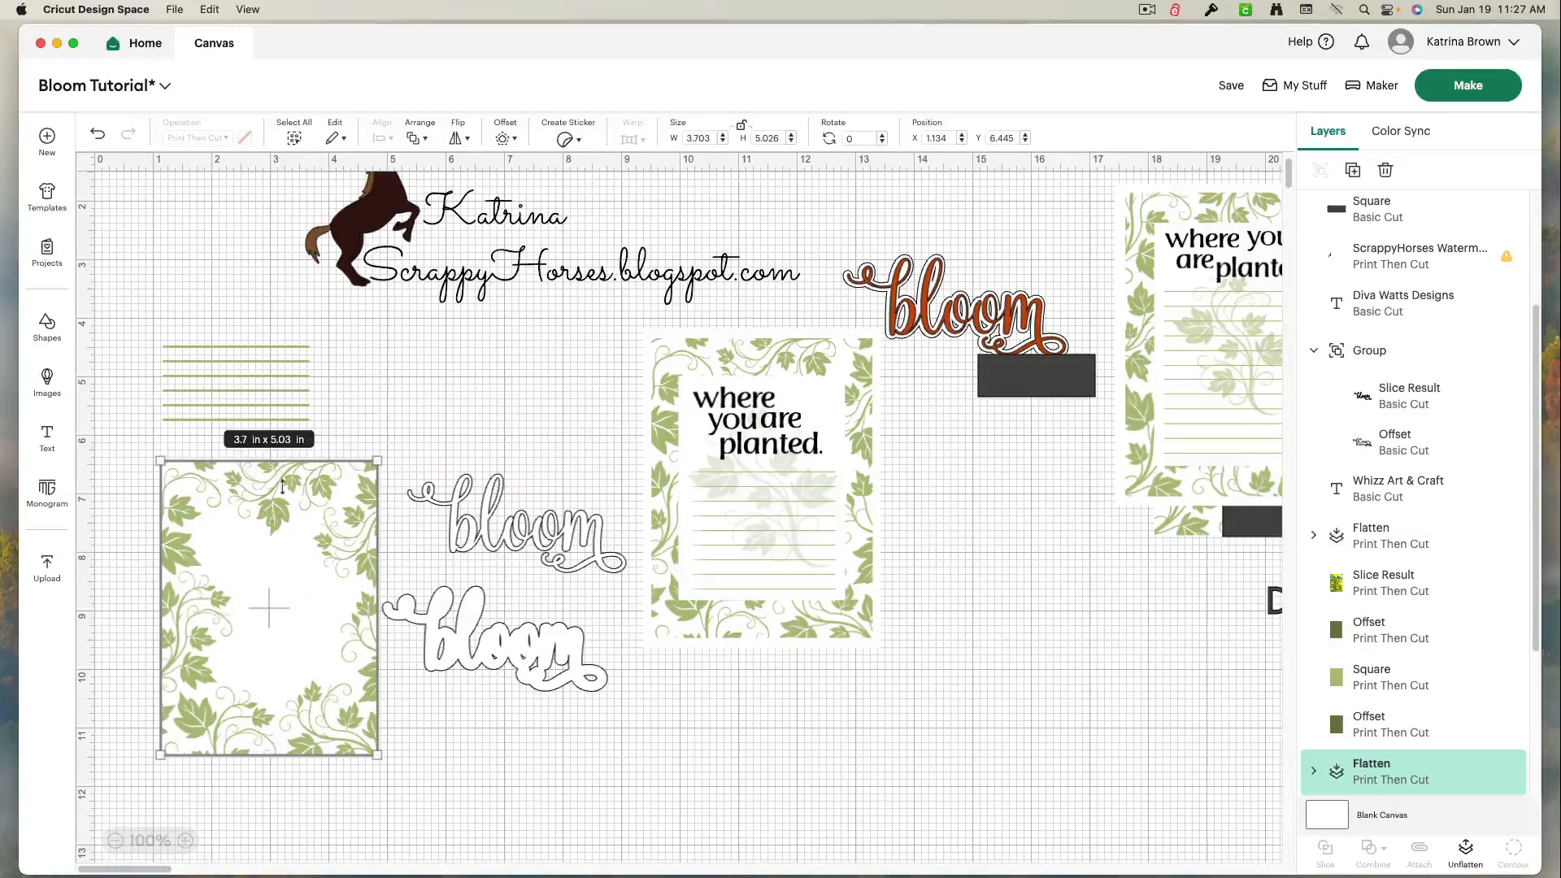
drag(252, 372, 250, 296)
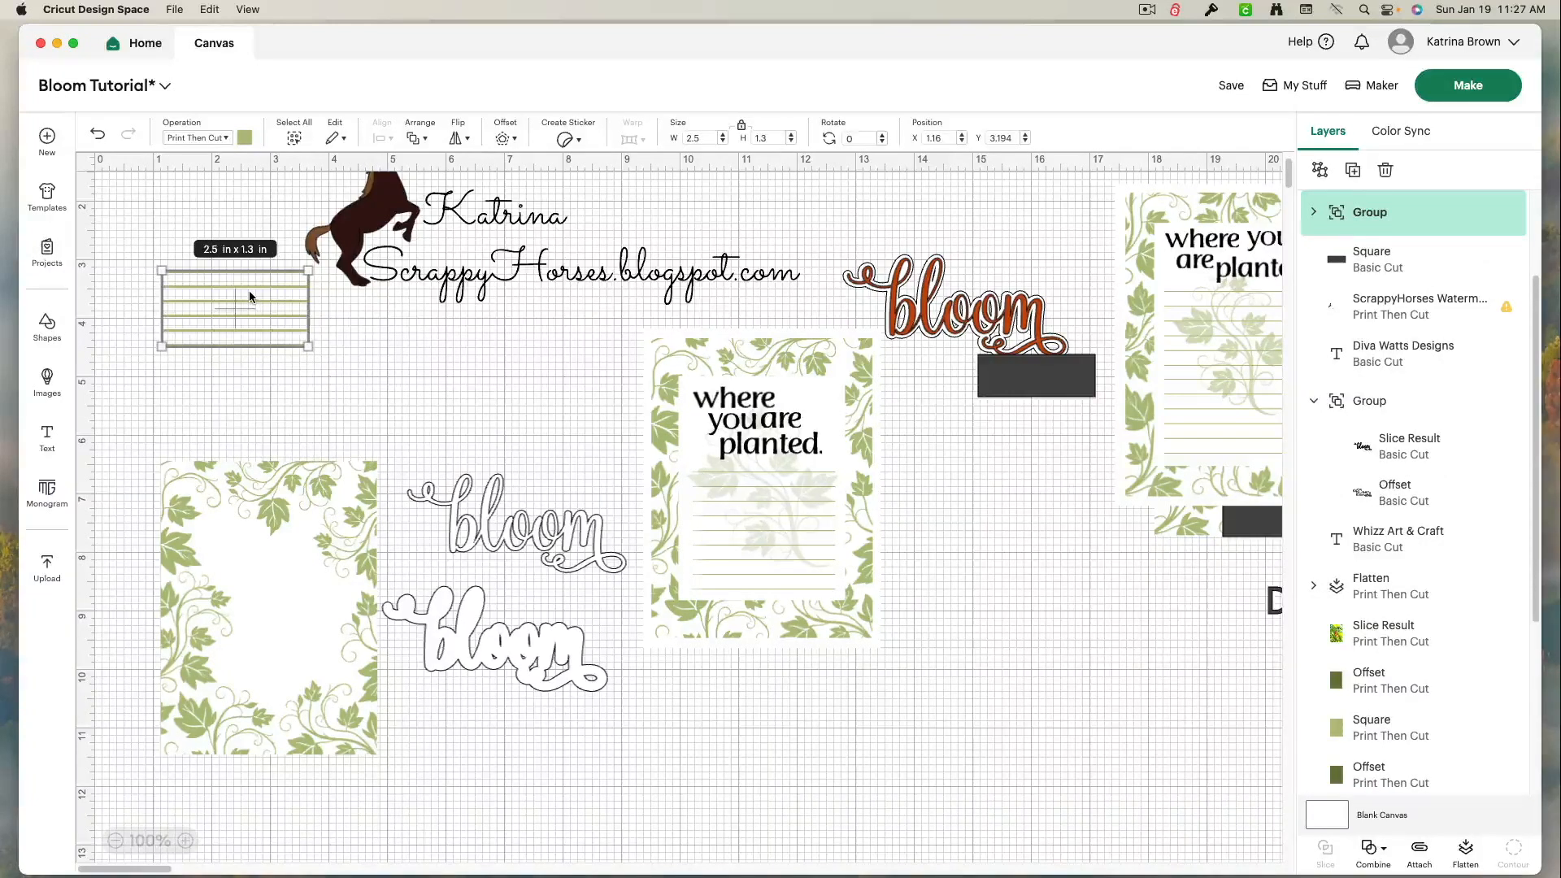
key(Delete)
drag(213, 587, 219, 495)
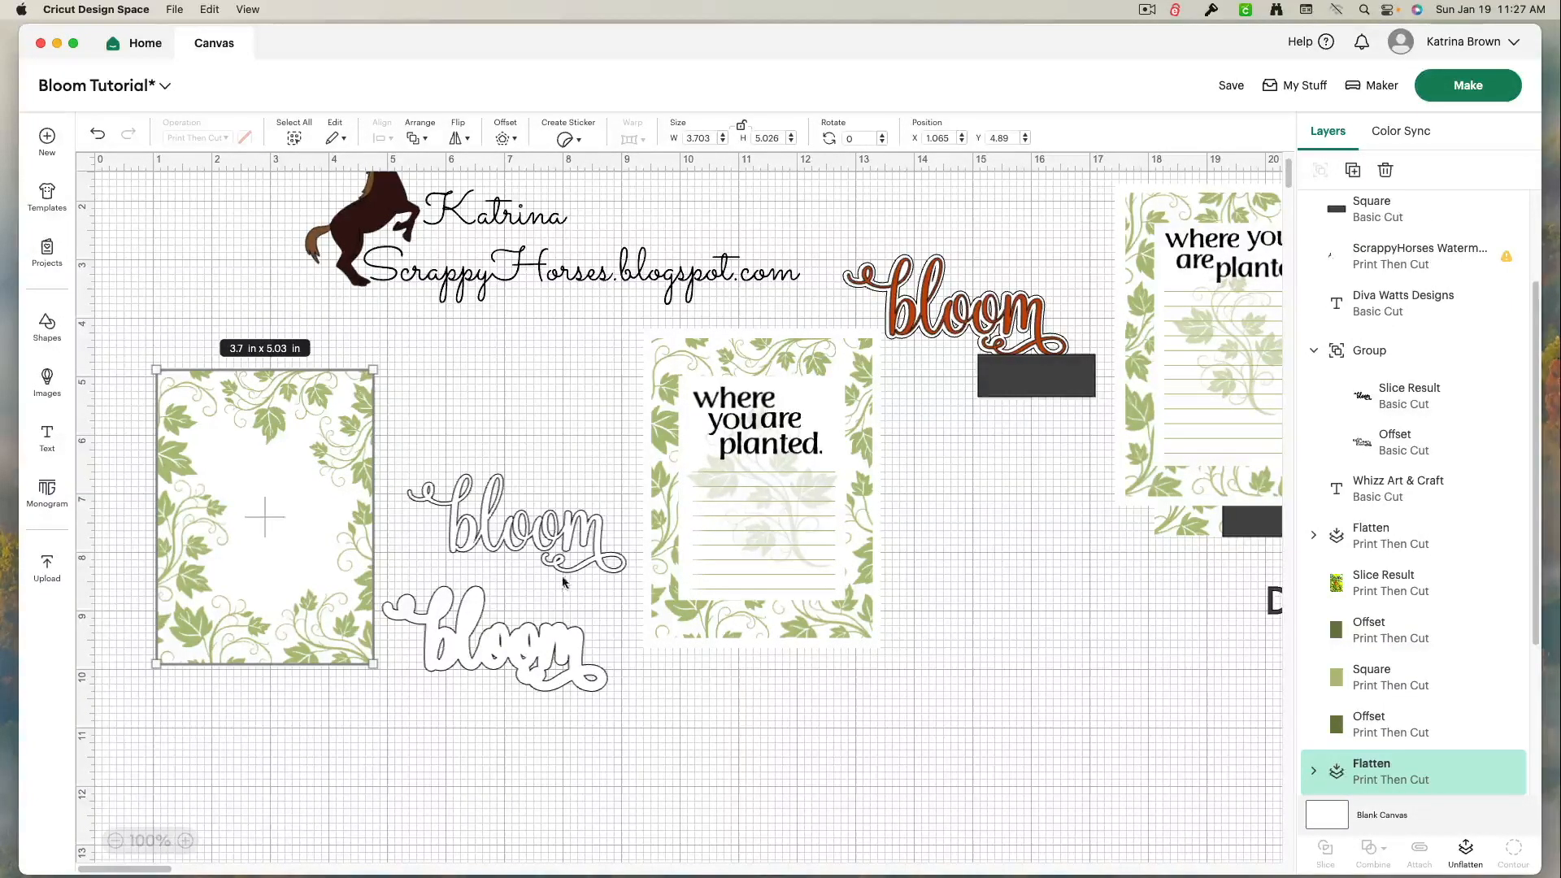
Step: Stack the welded "bloom" word on its offset over the upper vine panel and move the sentiment card beside it
click(563, 549)
drag(563, 549, 540, 663)
drag(557, 717, 297, 487)
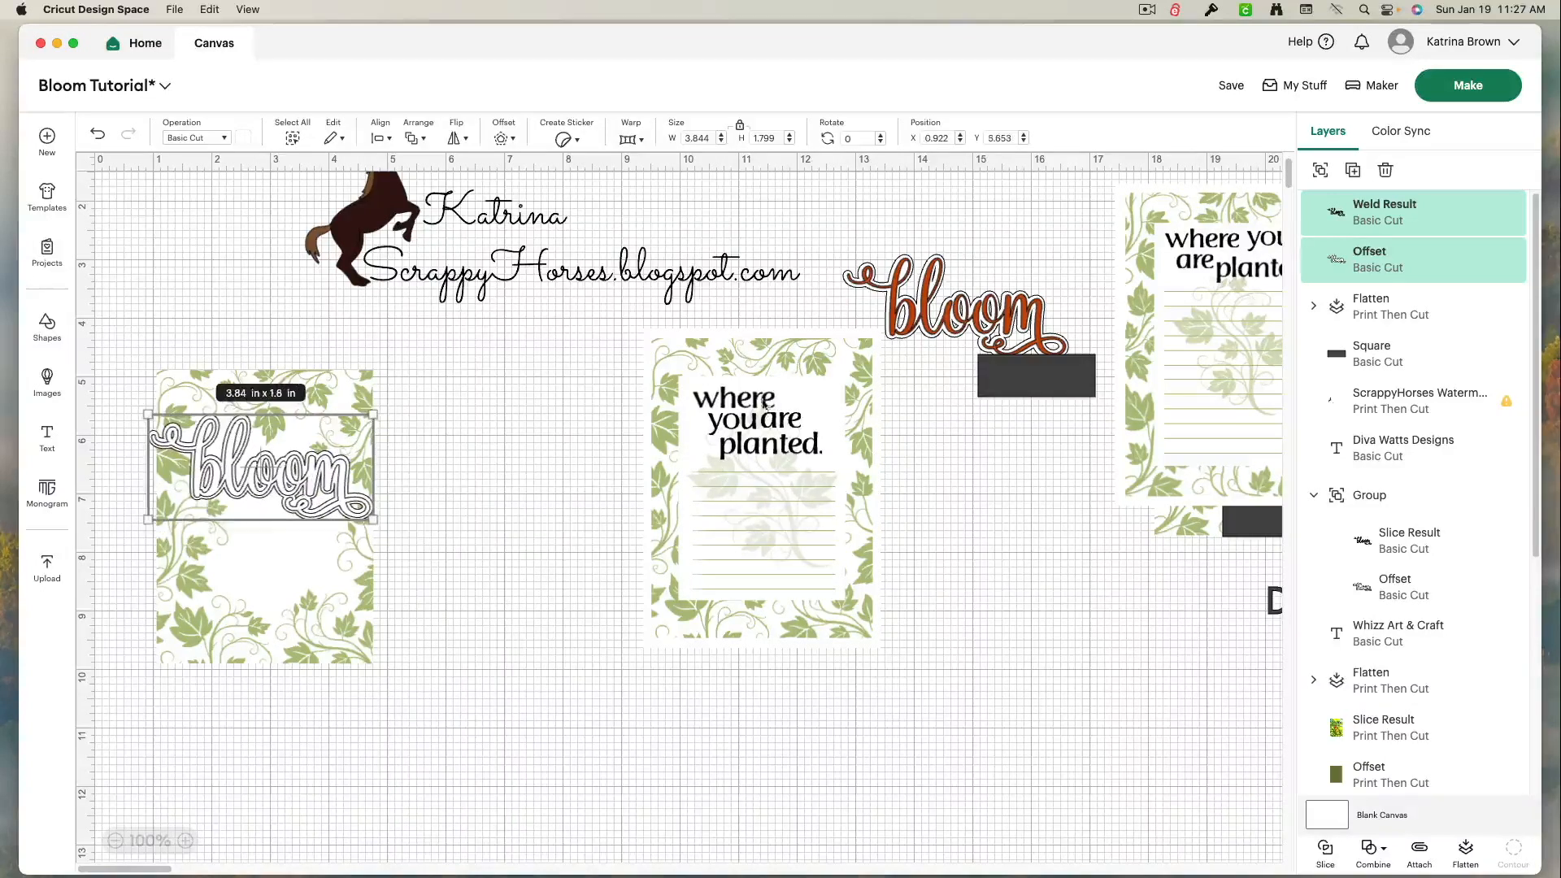
click(738, 528)
drag(738, 528, 540, 557)
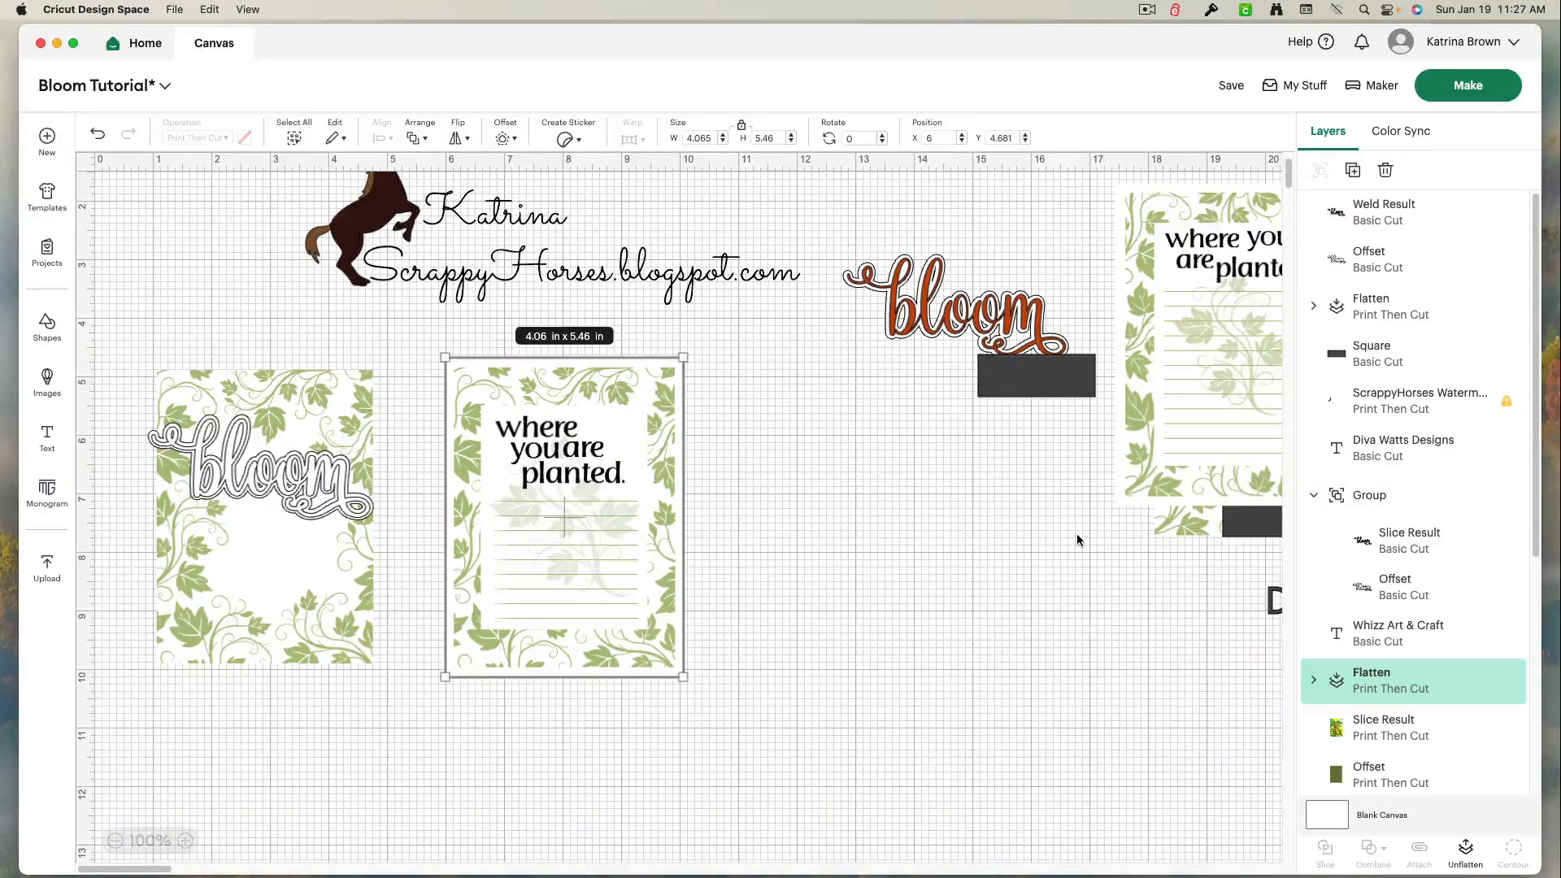